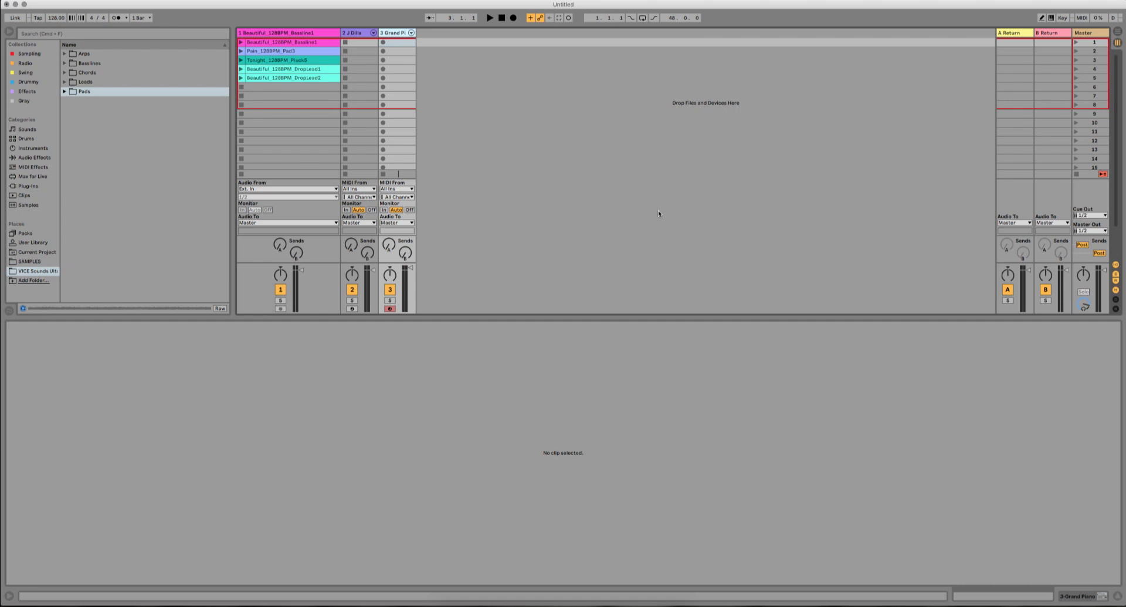
# Step: Switch to Chrome and look through the loops in the Ultra Progressive House Vol.1 sample pack, from the arps to the pads
pyautogui.click(472, 598)
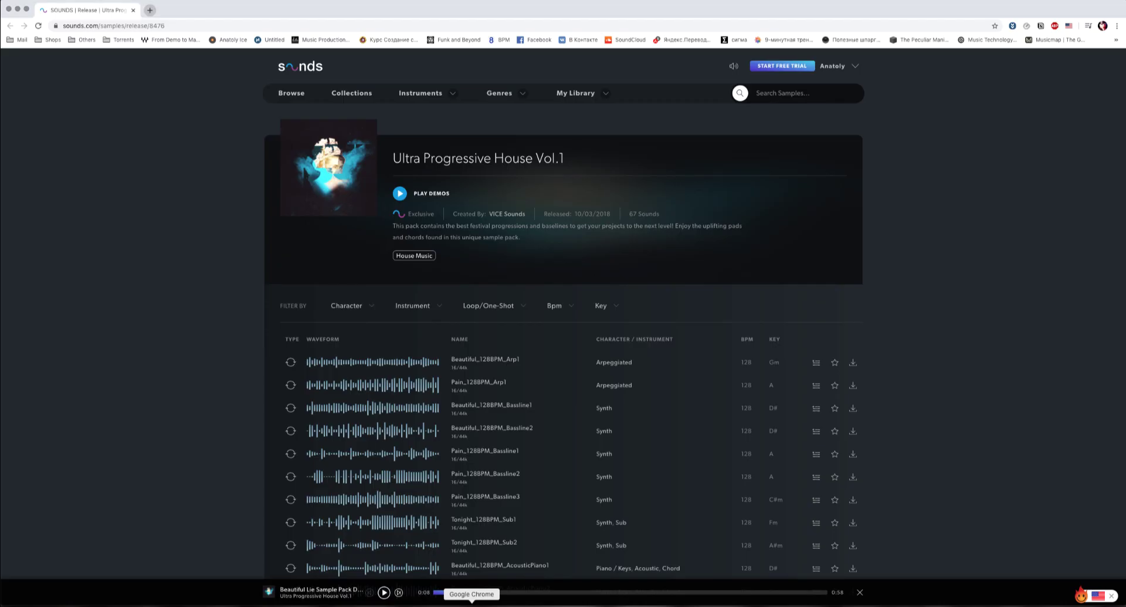
pyautogui.scroll(-1, 678, 242)
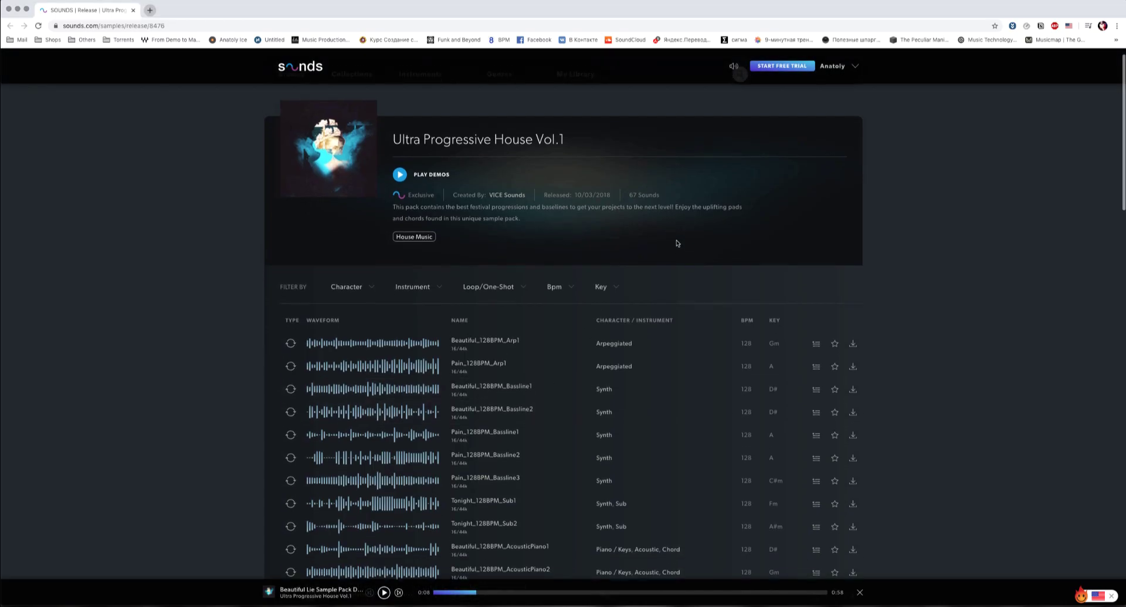
pyautogui.scroll(1, 677, 243)
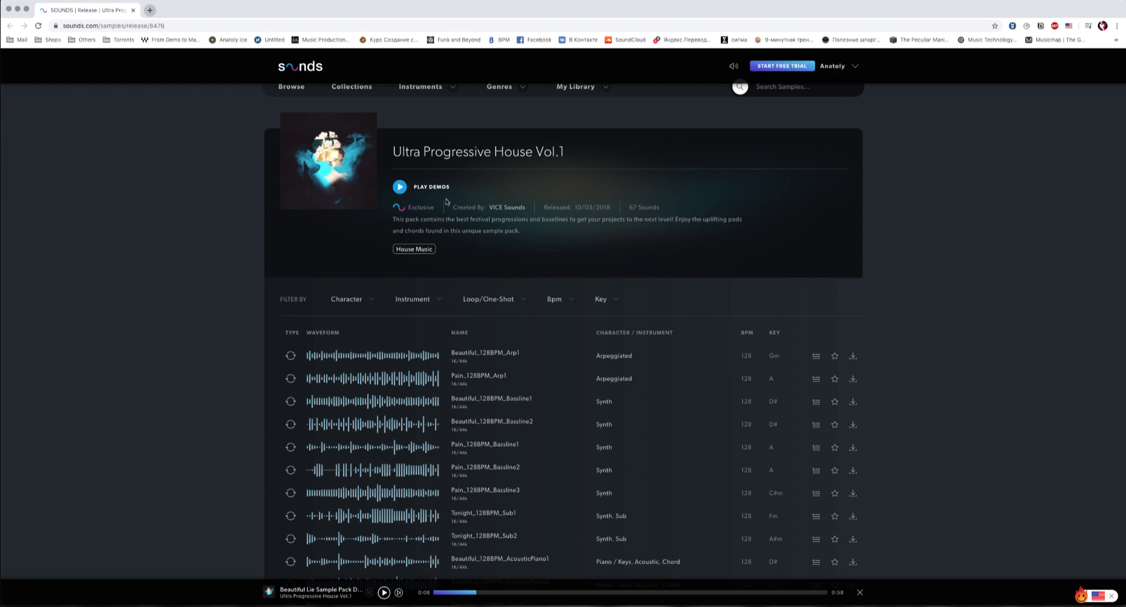
pyautogui.scroll(-5, 761, 300)
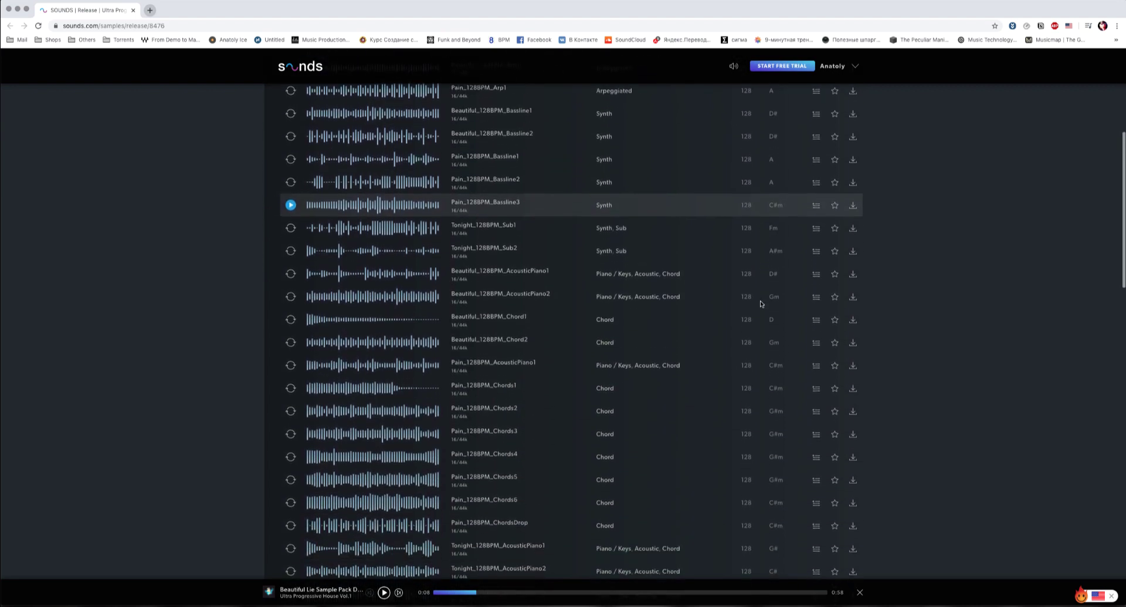
pyautogui.scroll(-10, 761, 300)
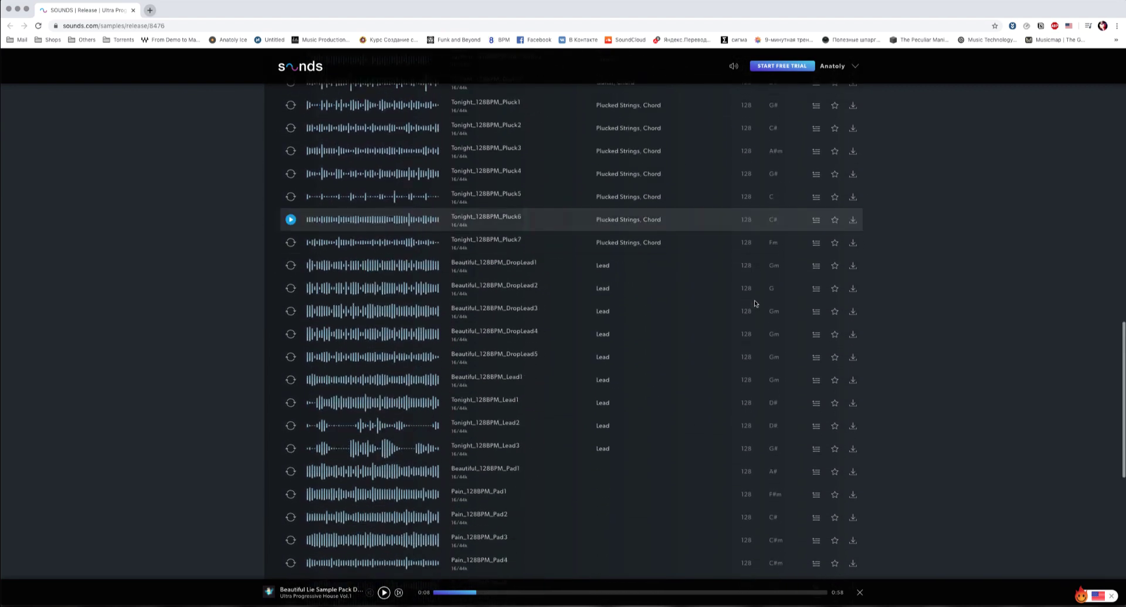
pyautogui.scroll(-6, 754, 303)
pyautogui.scroll(11, 754, 303)
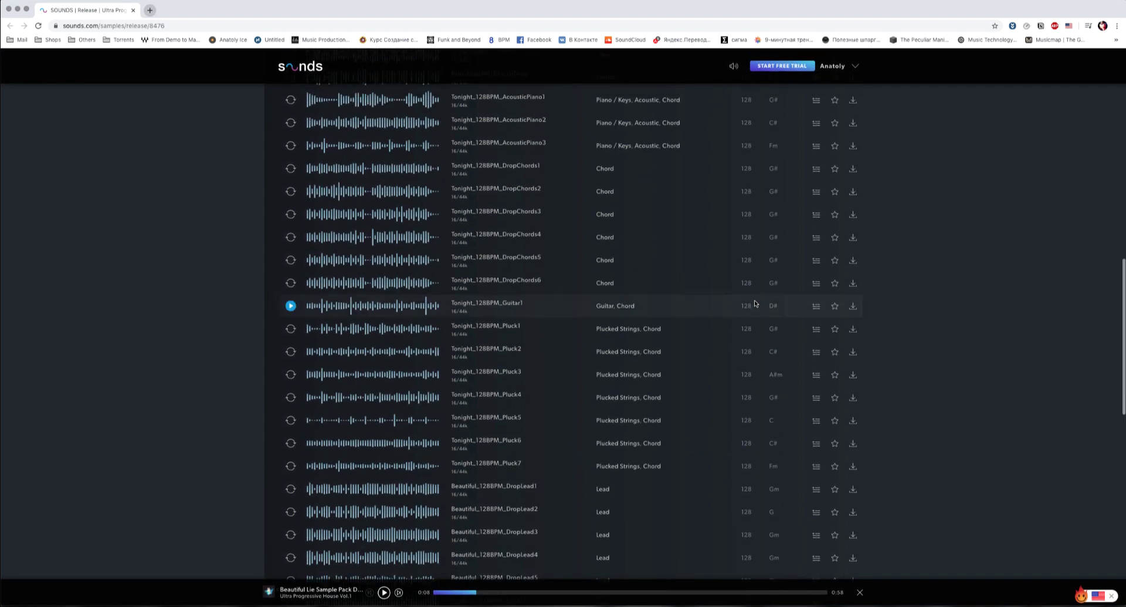
pyautogui.scroll(10, 754, 301)
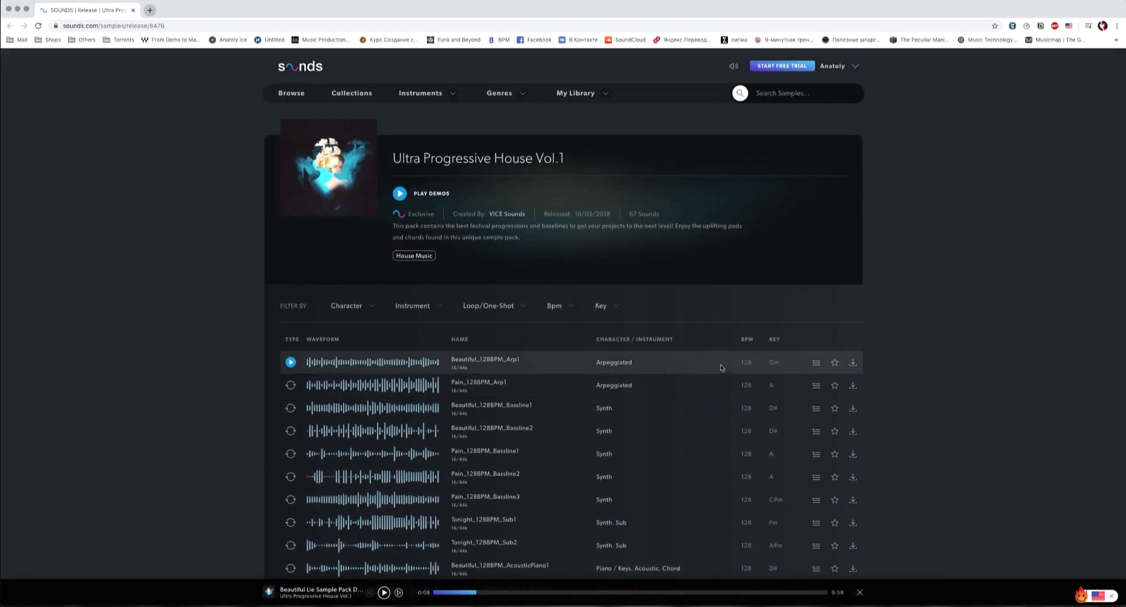
pyautogui.scroll(-6, 722, 367)
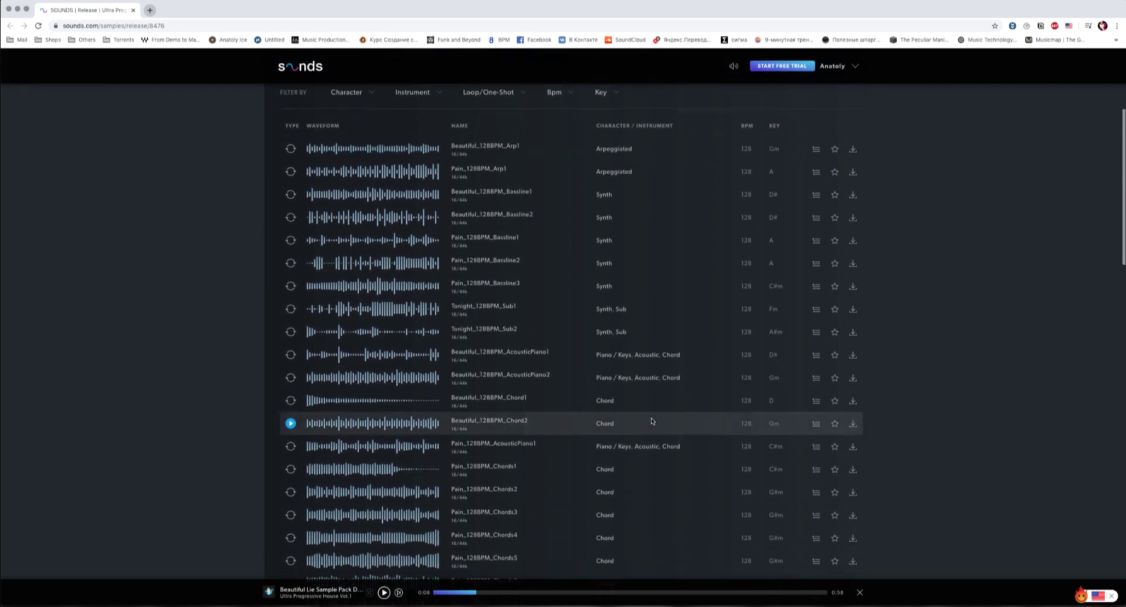
pyautogui.scroll(-3, 652, 421)
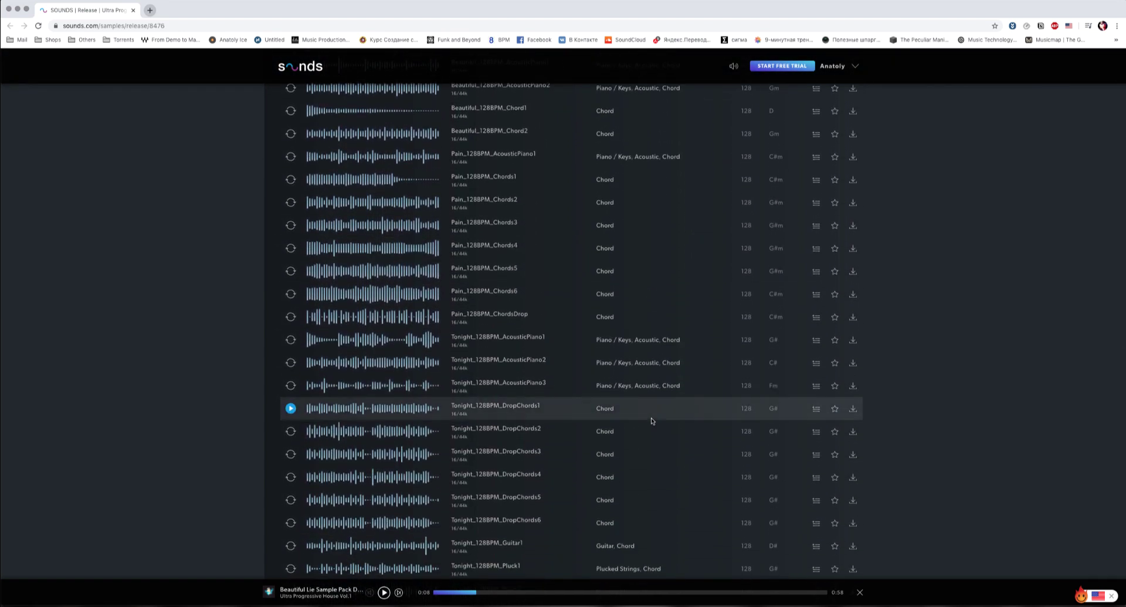
pyautogui.scroll(-6, 655, 420)
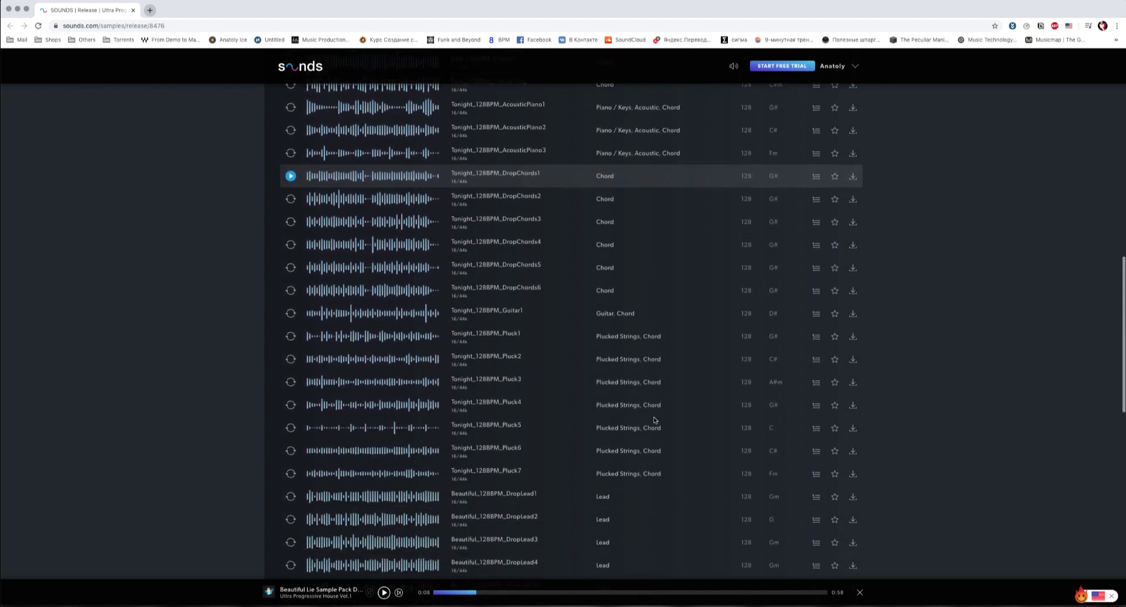
pyautogui.scroll(20, 654, 420)
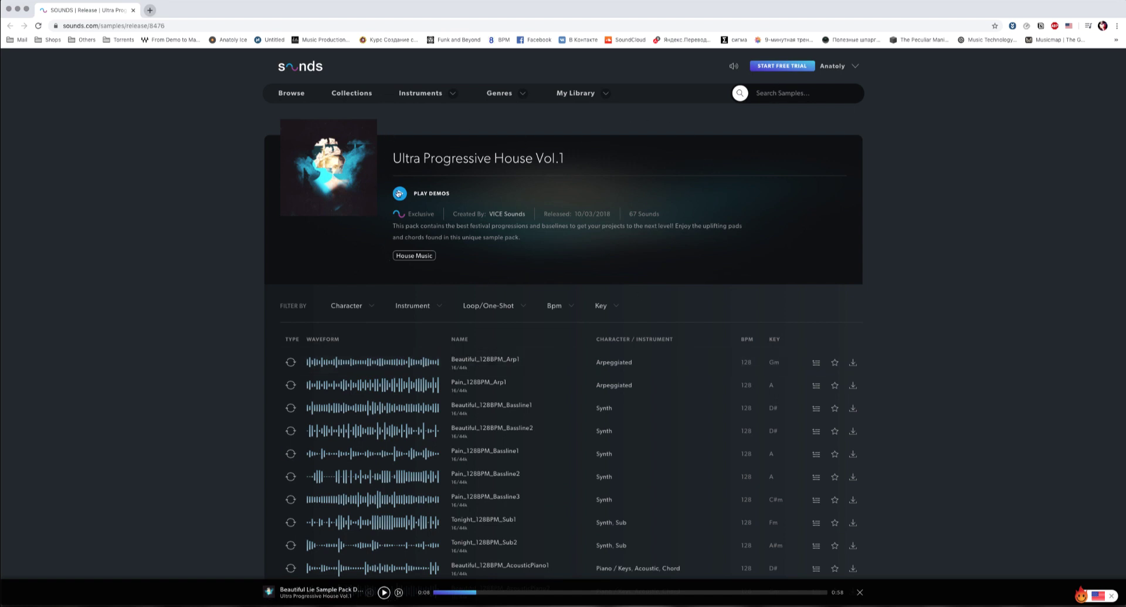
# Step: Preview the Pain_128BPM_Arp1, Beautiful_128BPM_Bassline1, Pain_128BPM_Chords1 and Pain_128BPM_Chords6 loops, stopping playback after the last one
pyautogui.click(291, 385)
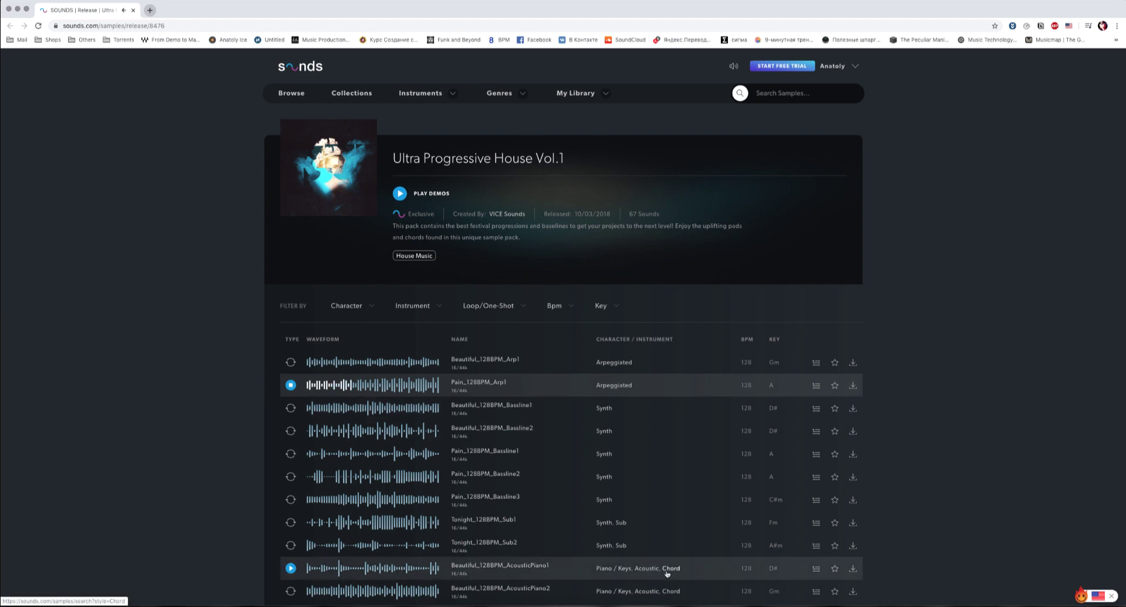
pyautogui.click(290, 408)
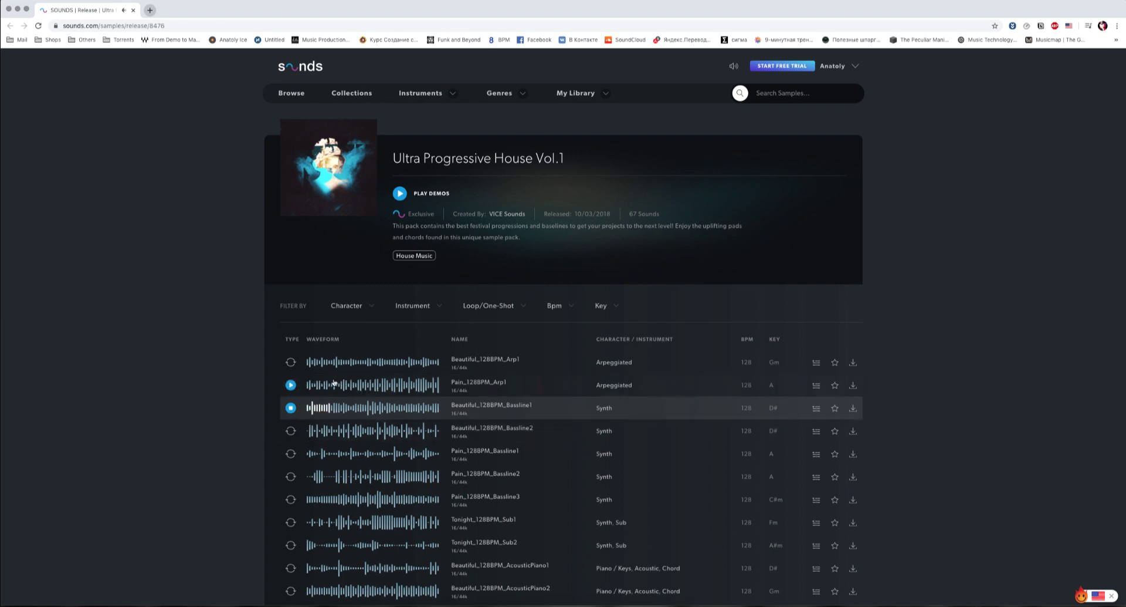
pyautogui.scroll(-2, 401, 459)
pyautogui.scroll(-4, 401, 458)
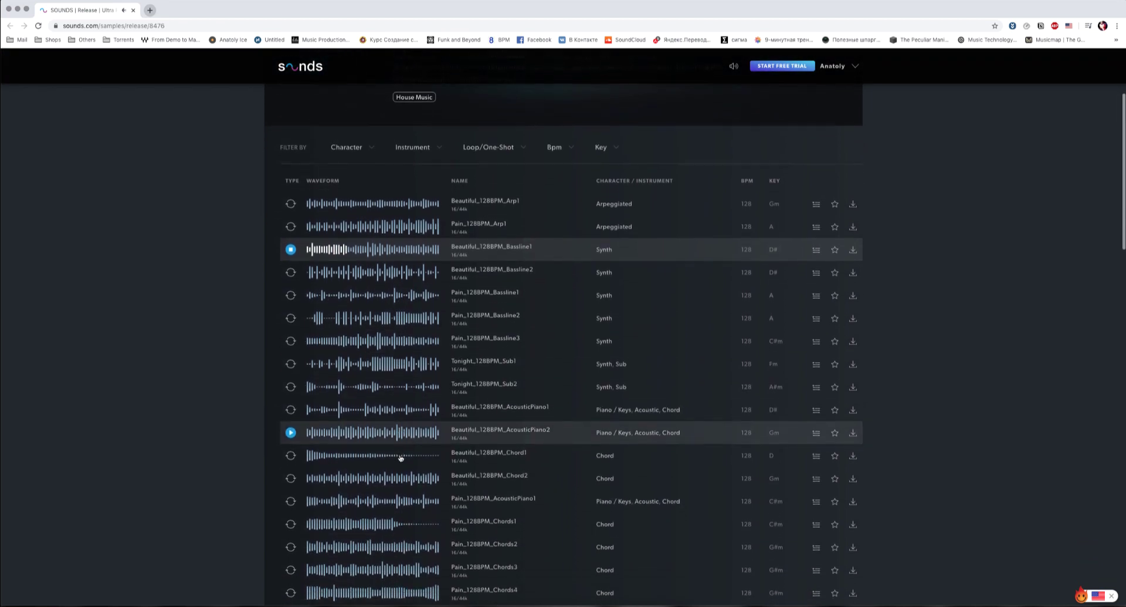
pyautogui.click(290, 451)
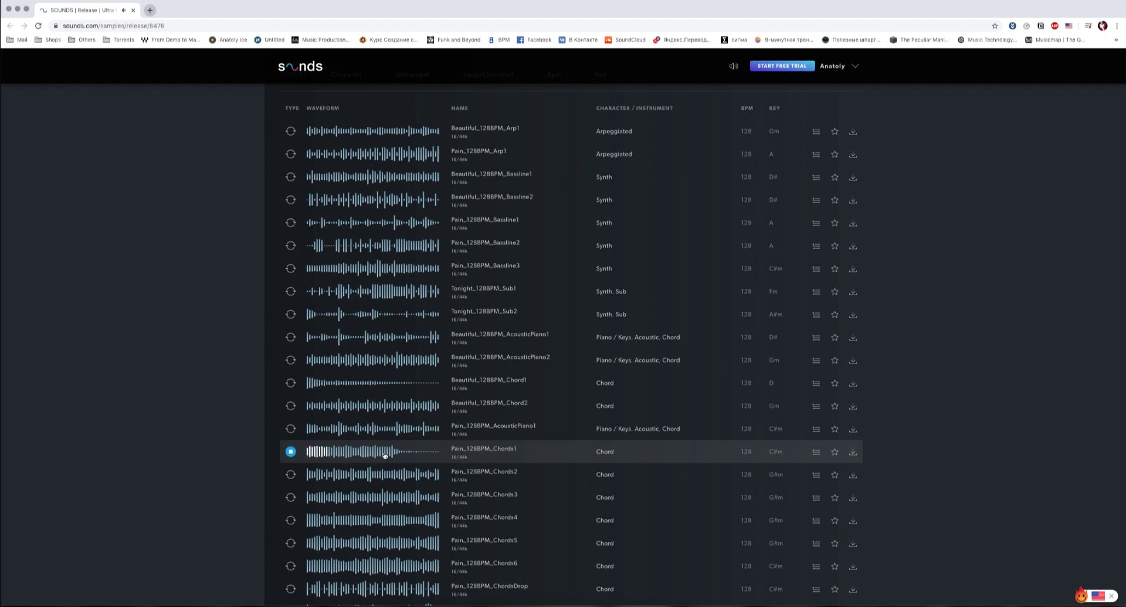
pyautogui.scroll(-3, 296, 469)
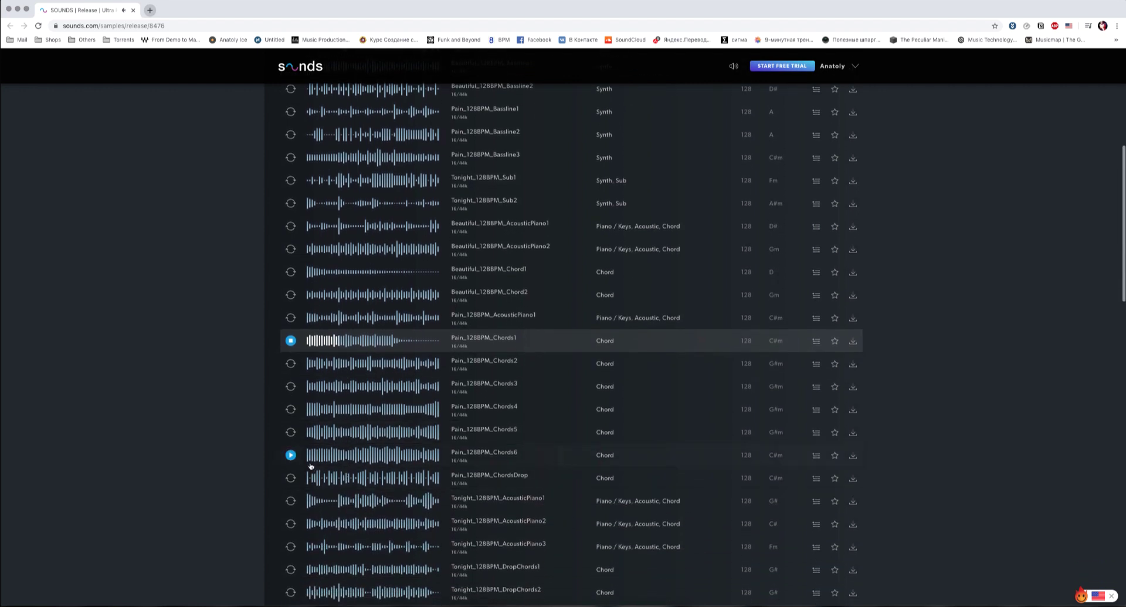
pyautogui.click(291, 456)
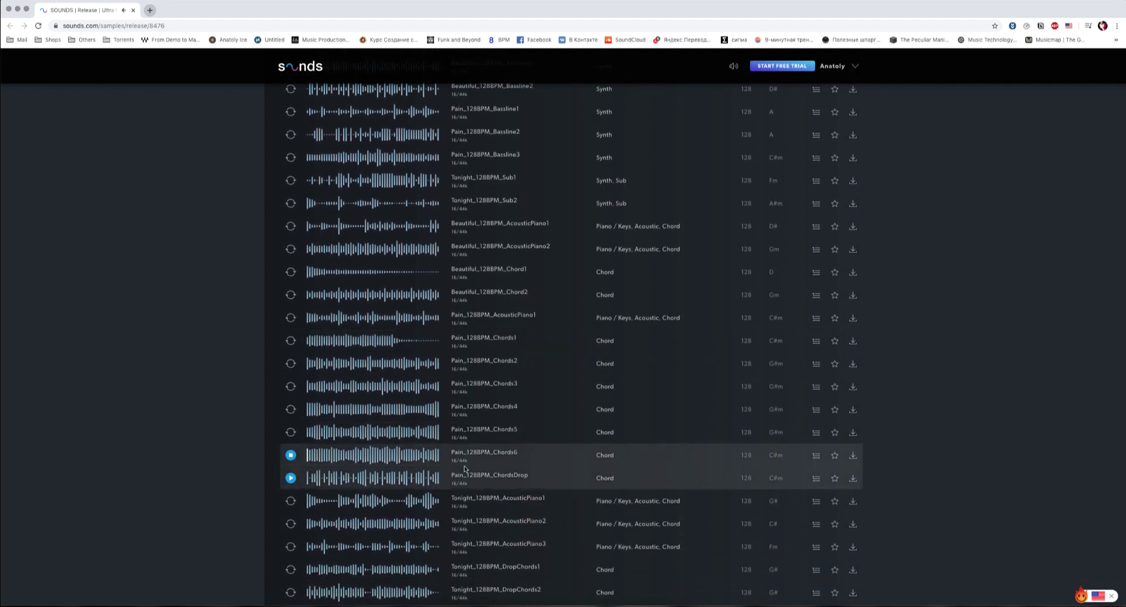
pyautogui.click(291, 455)
pyautogui.scroll(8, 955, 382)
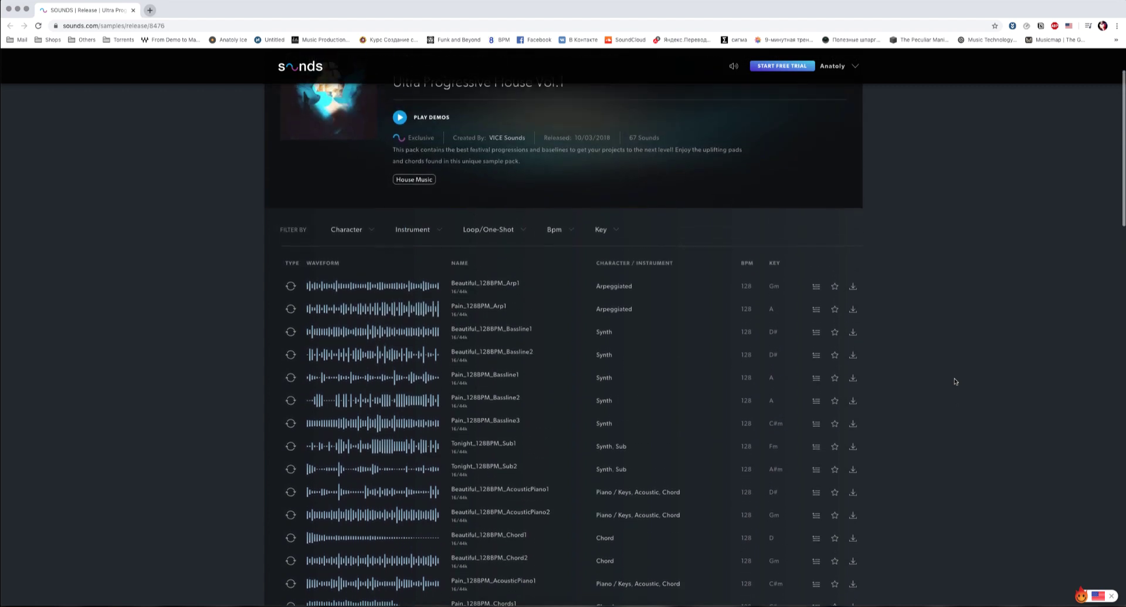
pyautogui.scroll(2, 955, 382)
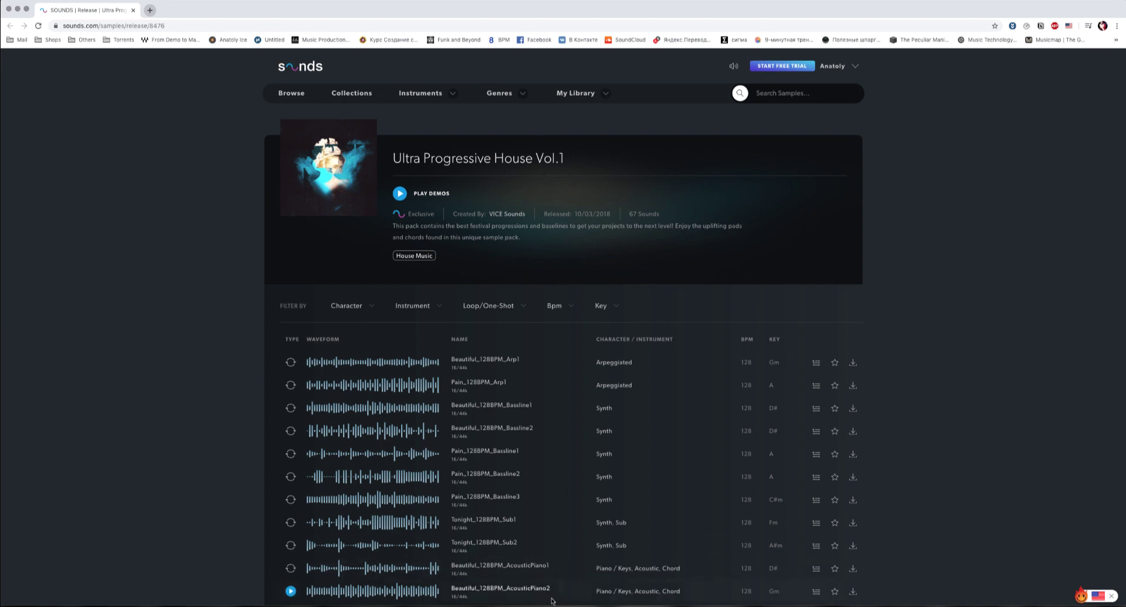
# Step: Switch to Ableton Live and preview Beautiful_128BPM_Arp1.wav and Pain_128BPM_Arp1.wav from the VICE Sounds pack's Arps folder
pyautogui.click(531, 604)
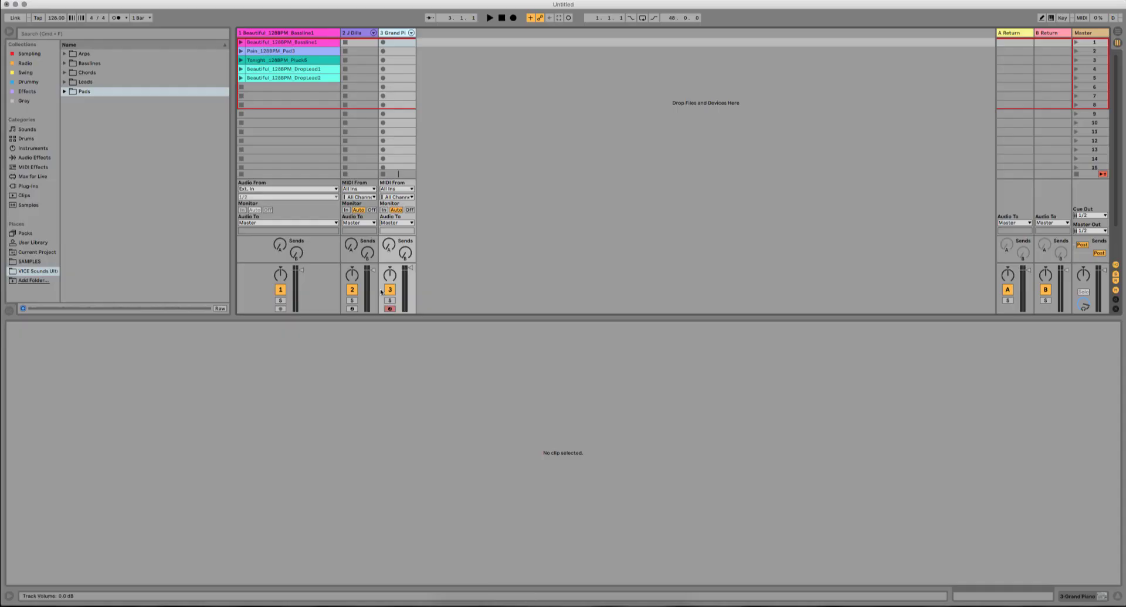
pyautogui.click(33, 272)
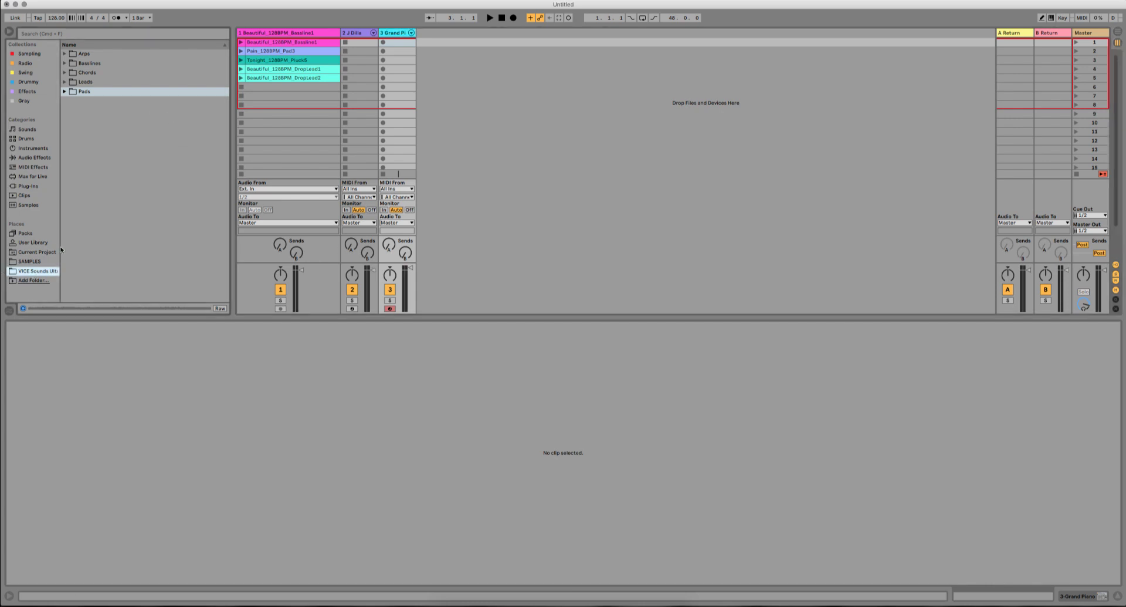
pyautogui.moveTo(60, 245)
pyautogui.mouseDown()
pyautogui.moveTo(108, 247)
pyautogui.moveTo(63, 226)
pyautogui.mouseUp()
pyautogui.click(68, 53)
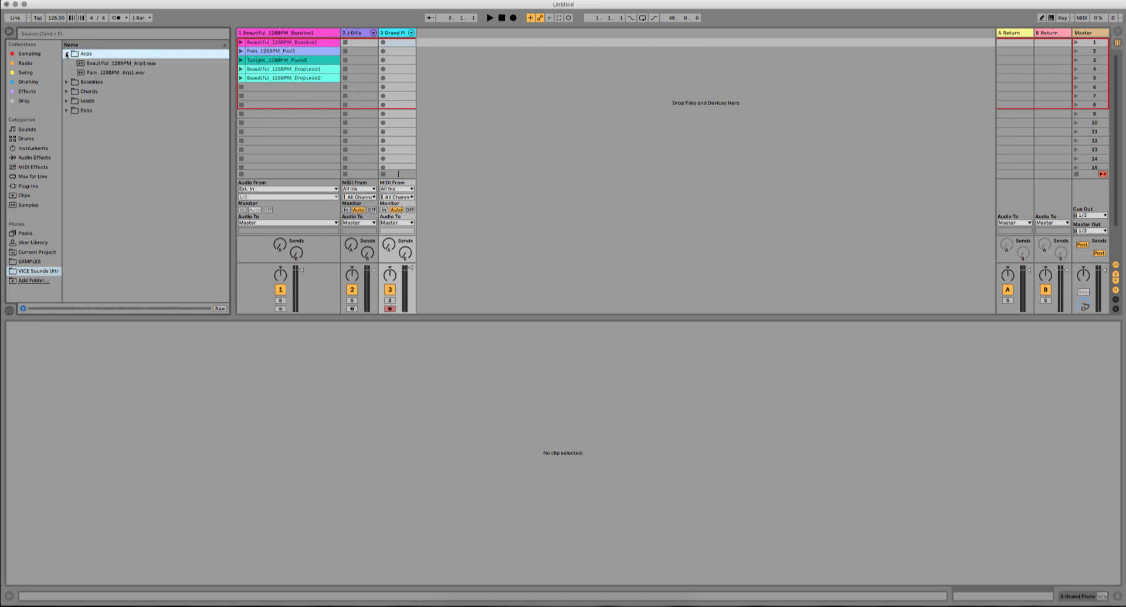
pyautogui.click(106, 64)
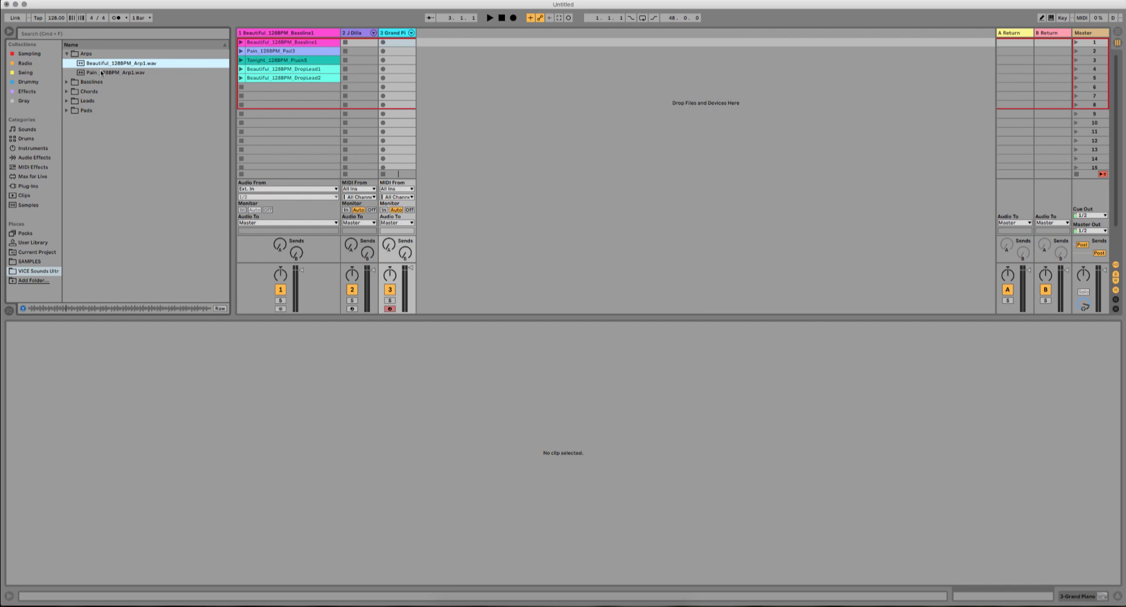
pyautogui.click(101, 73)
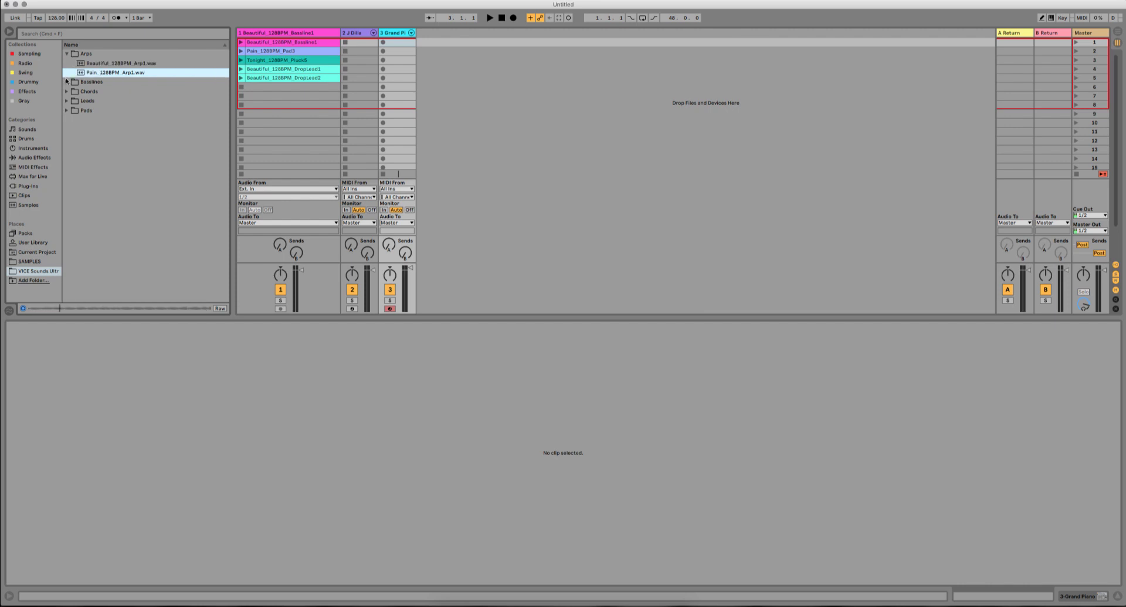
# Step: Expand the Basslines folder and preview Beautiful_128BPM_Bassline1.wav and Beautiful_128BPM_Bassline2.wav
pyautogui.click(66, 82)
pyautogui.click(113, 75)
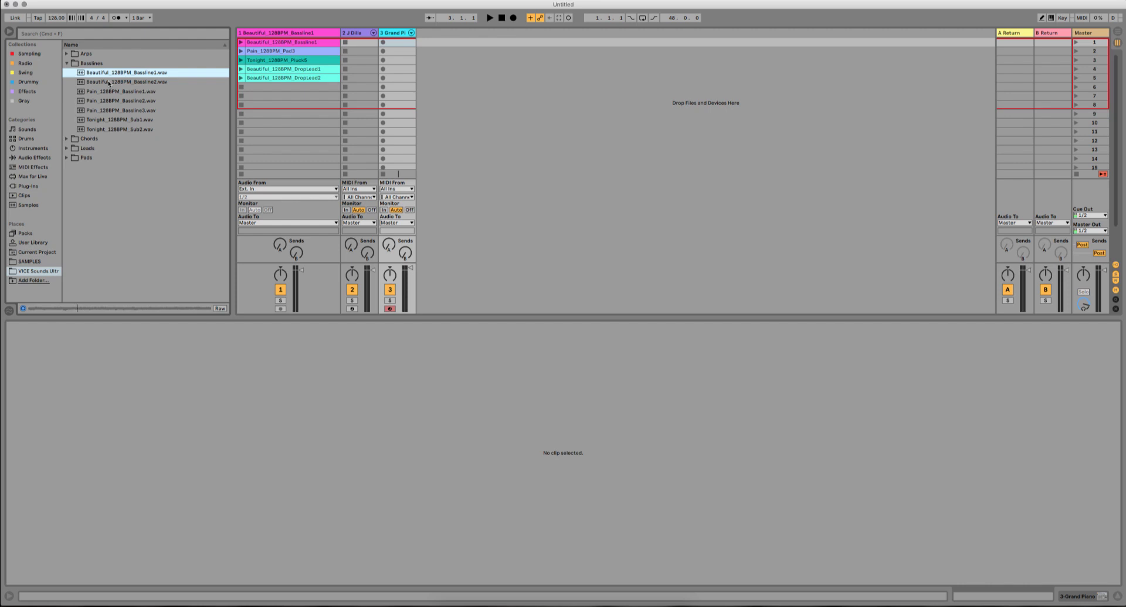
pyautogui.click(108, 82)
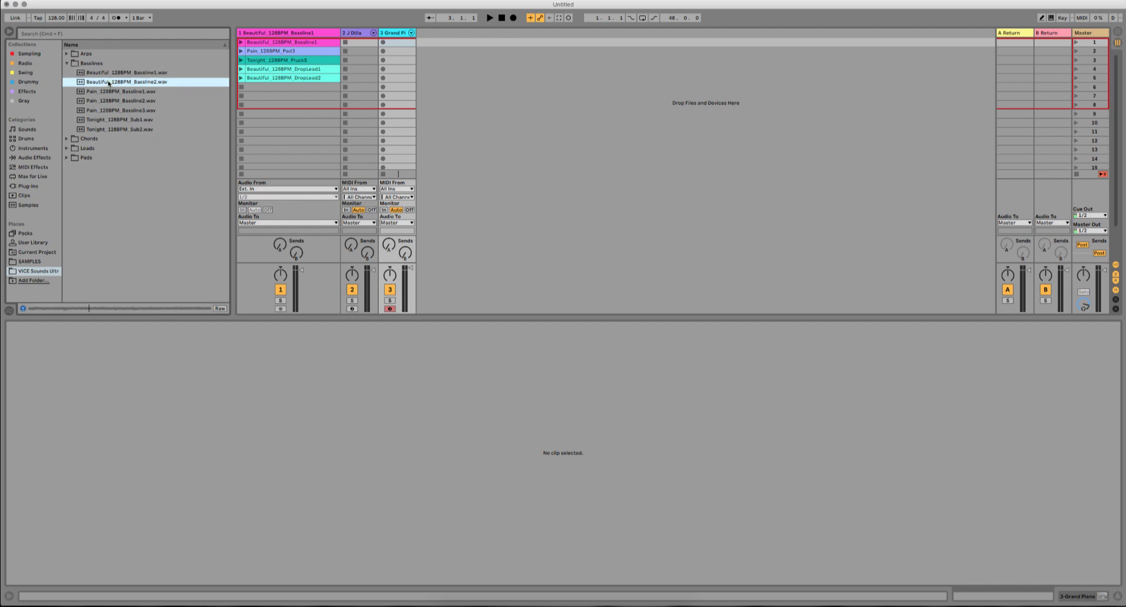
# Step: Preview several samples in the Chords folder, including Beautiful_128BPM_Chord1, Tonight_128BPM_DropChords1 and Tonight_128BPM_DropChords2, and collapse the folder
pyautogui.click(68, 140)
pyautogui.click(120, 97)
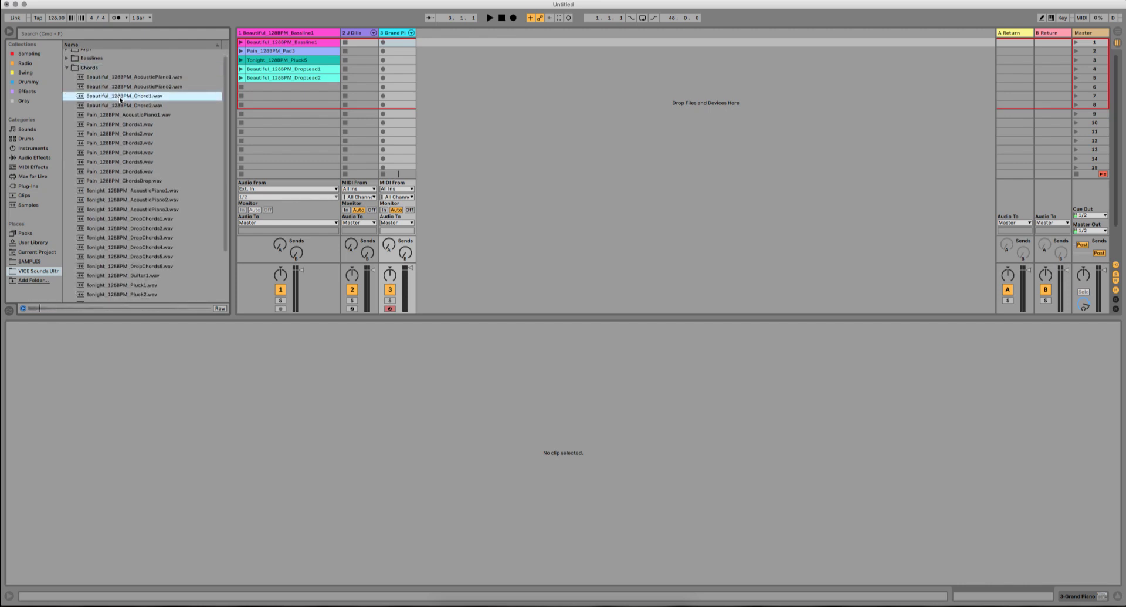
pyautogui.click(124, 136)
pyautogui.scroll(-1, 125, 136)
pyautogui.click(133, 212)
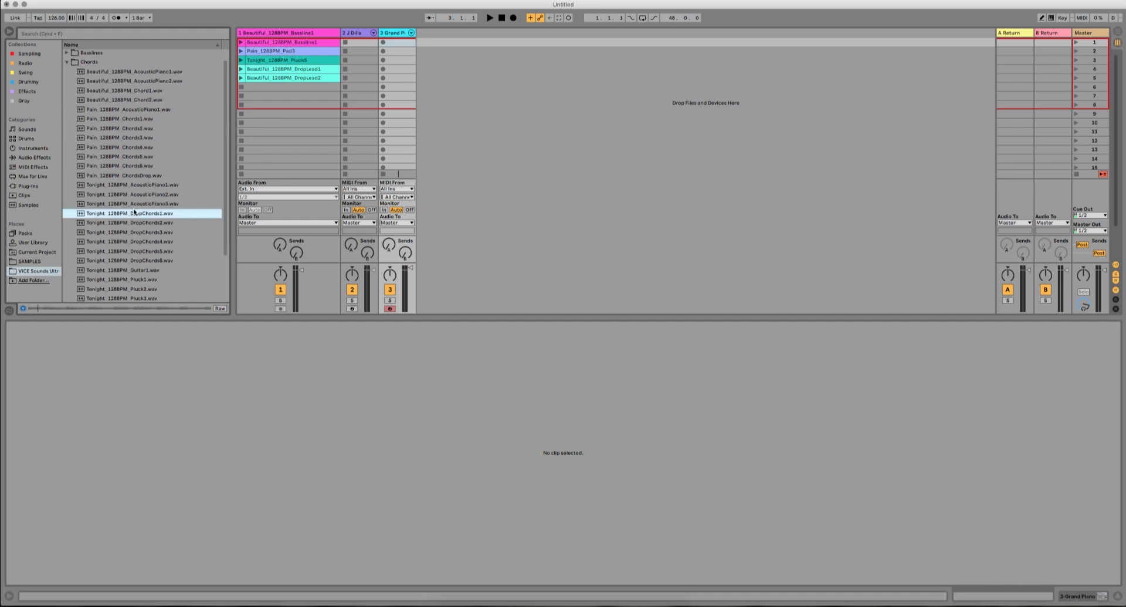
pyautogui.click(147, 222)
pyautogui.click(67, 60)
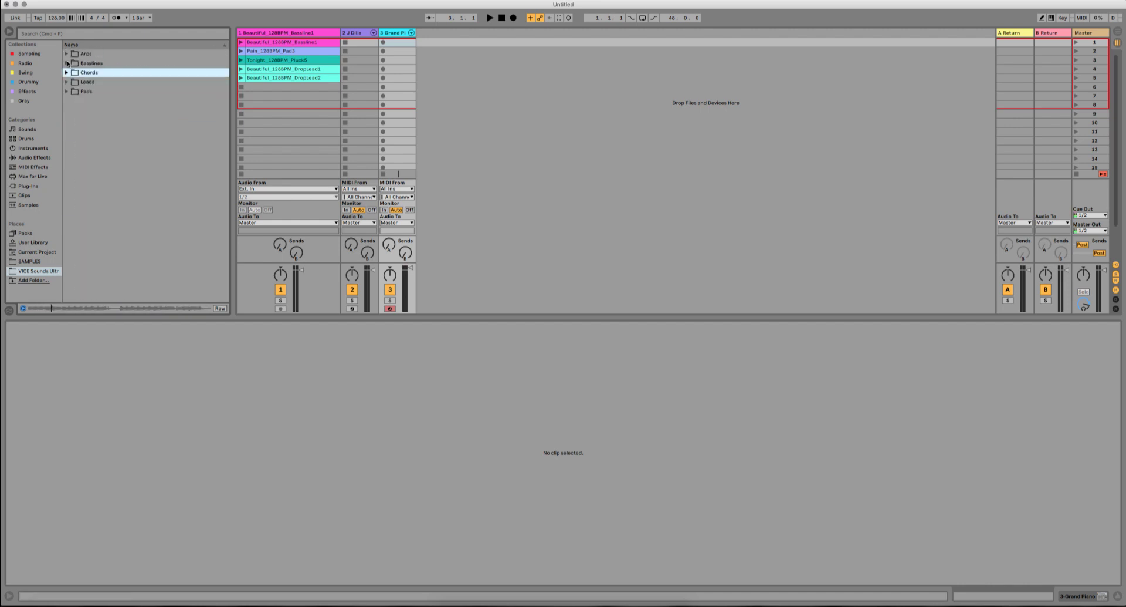
pyautogui.click(93, 63)
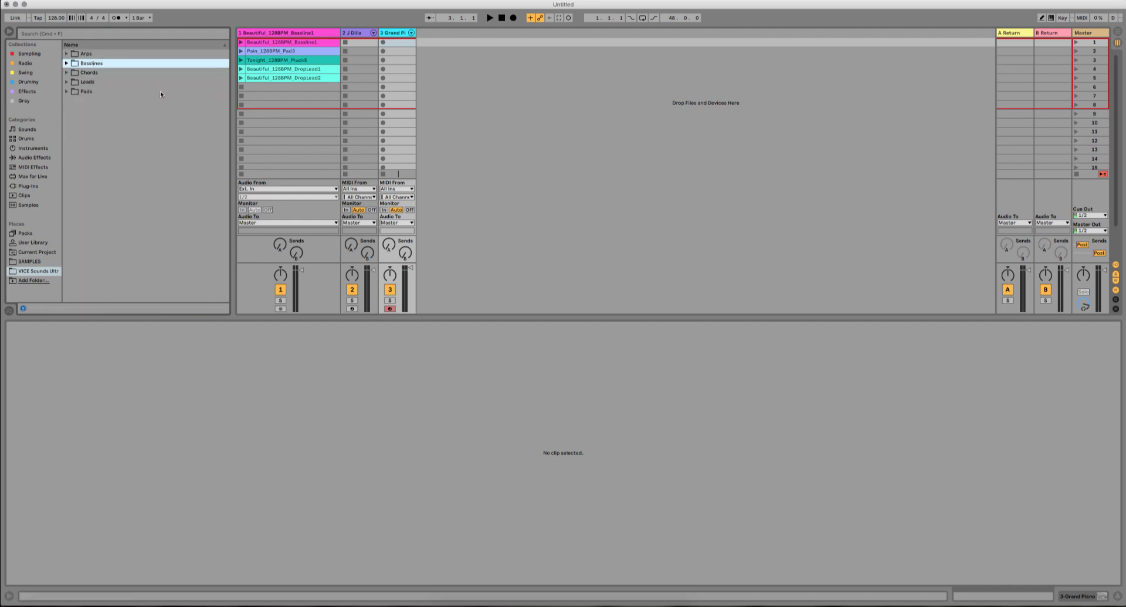
# Step: Inspect the waveforms of the Beautiful_128BPM_DropLead2 and Beautiful_128BPM_Bassline1 clips on the first track
pyautogui.click(310, 43)
pyautogui.click(257, 78)
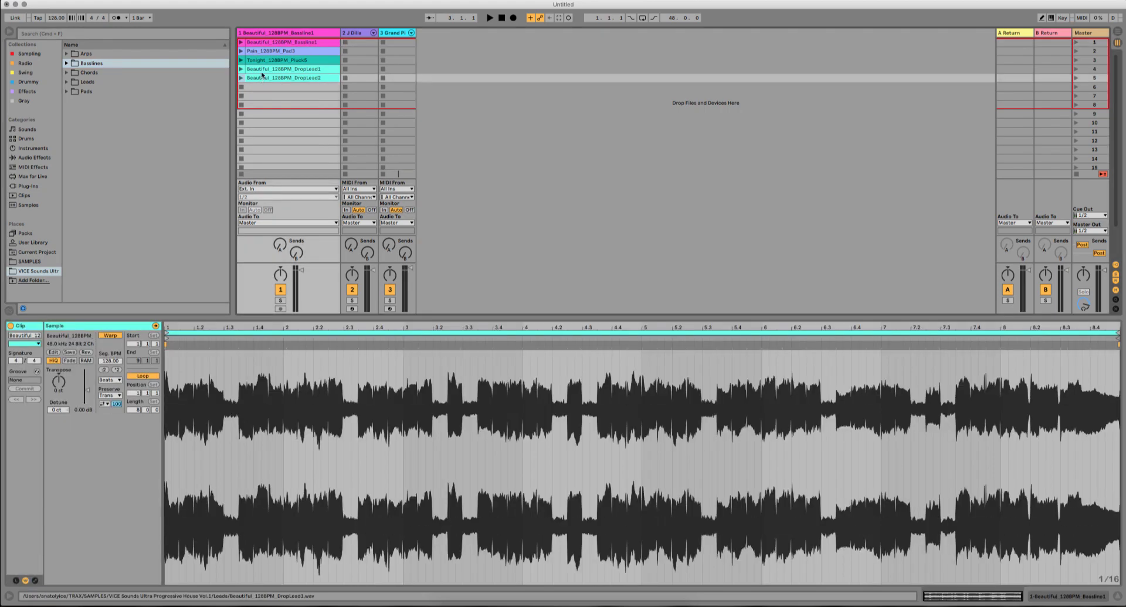
pyautogui.click(264, 43)
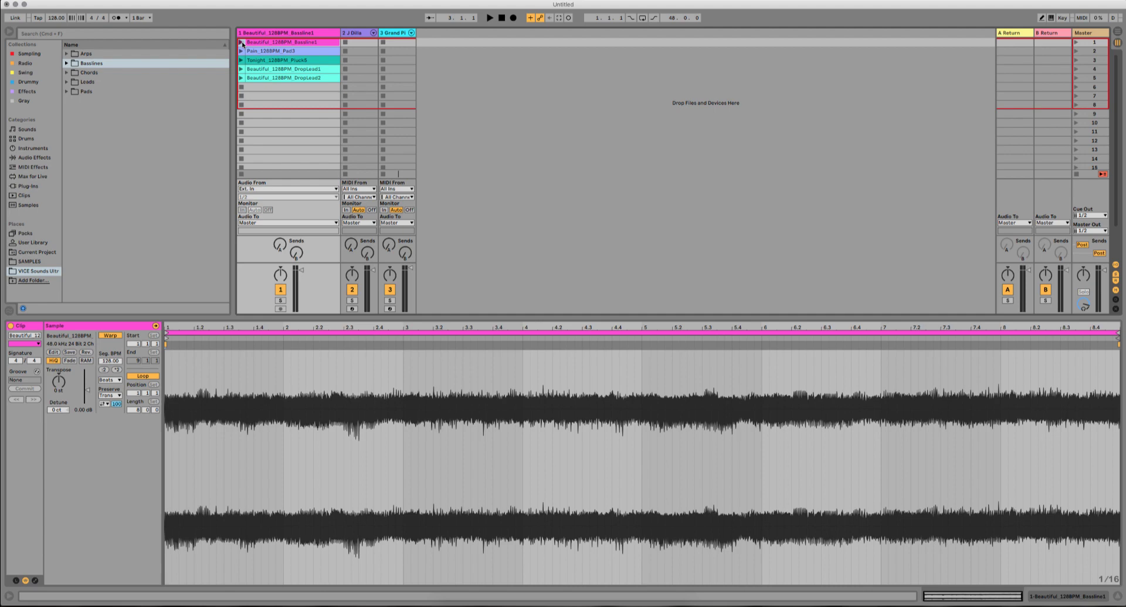
# Step: Play the Beautiful_128BPM_Bassline1 clip and the Pain_128BPM_Pad3 clip on the first track, and show the Pad3 waveform
pyautogui.click(243, 44)
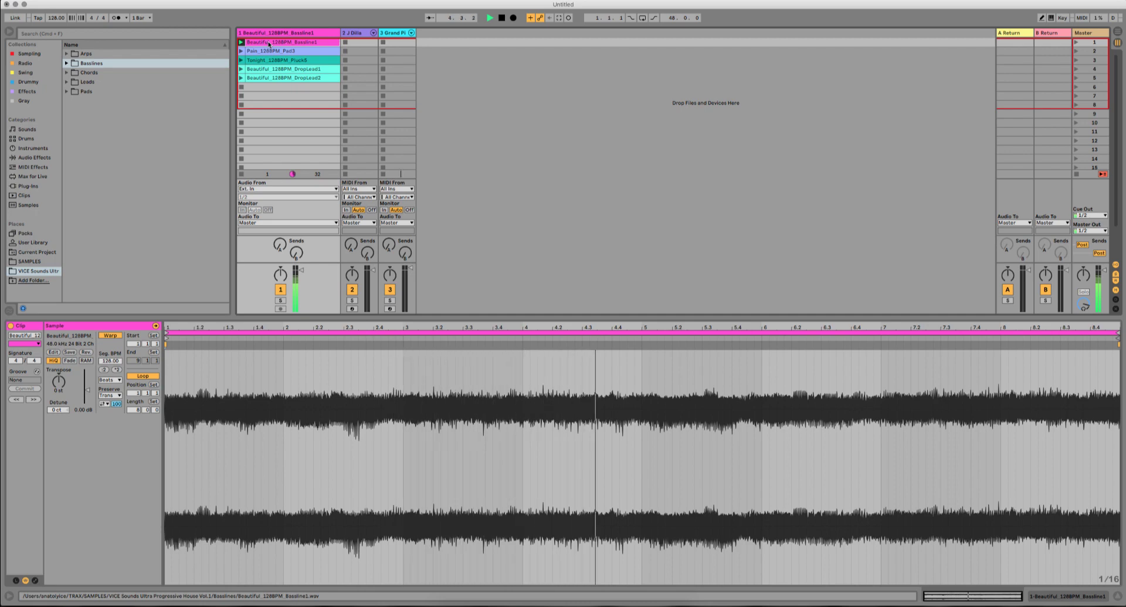
pyautogui.click(242, 87)
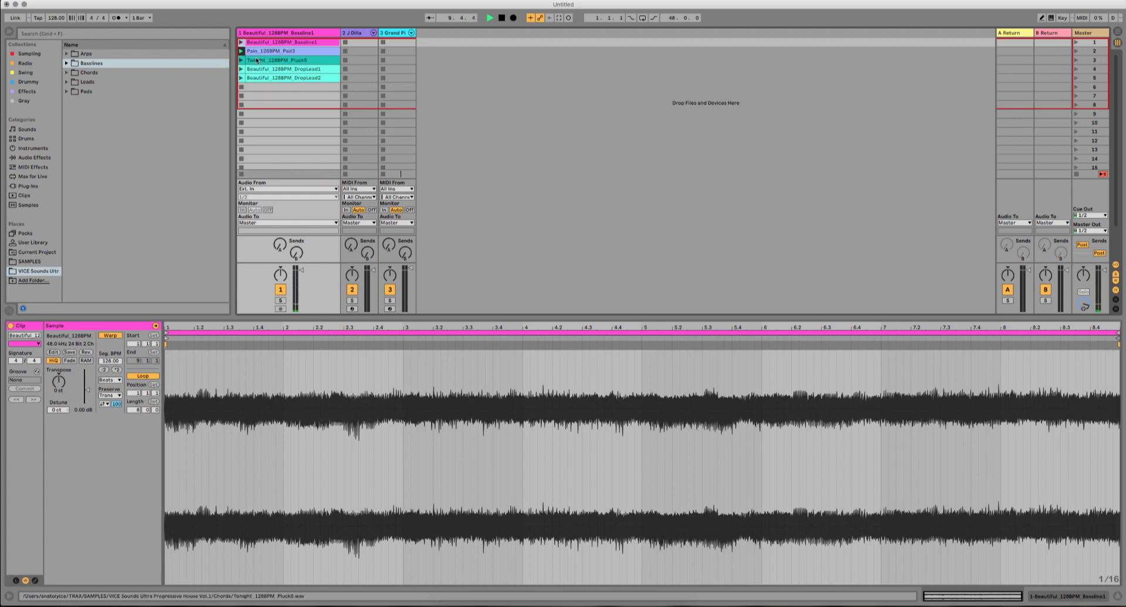
pyautogui.click(267, 51)
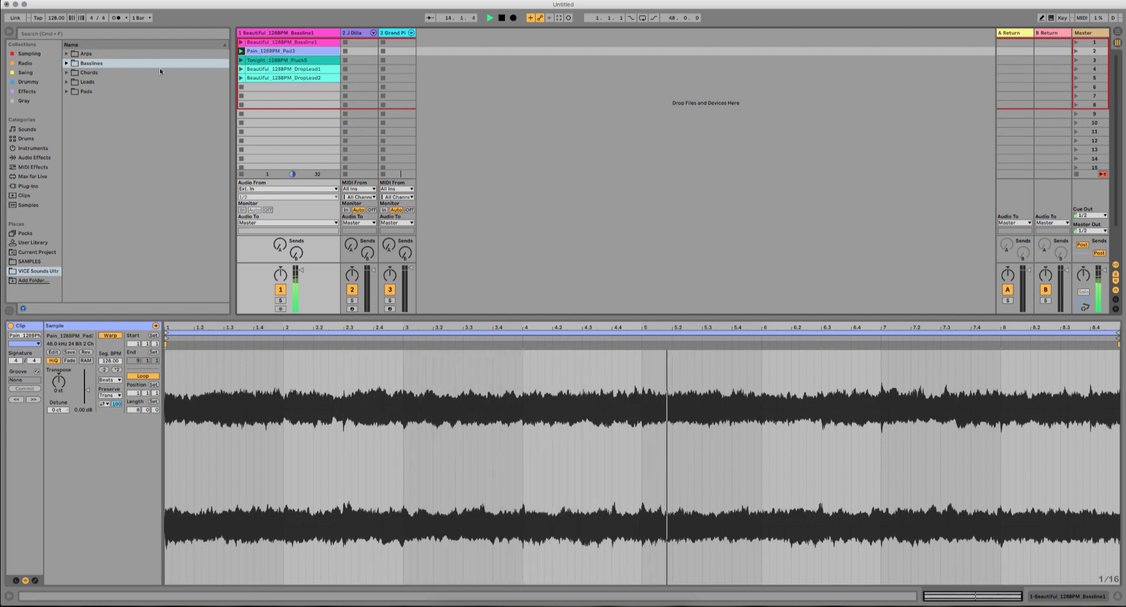
# Step: Audition the Tonight_128BPM_Pluck5, Beautiful_128BPM_DropLead1 and Beautiful_128BPM_DropLead2 clips on the first track, showing the DropLead2 waveform
pyautogui.click(242, 60)
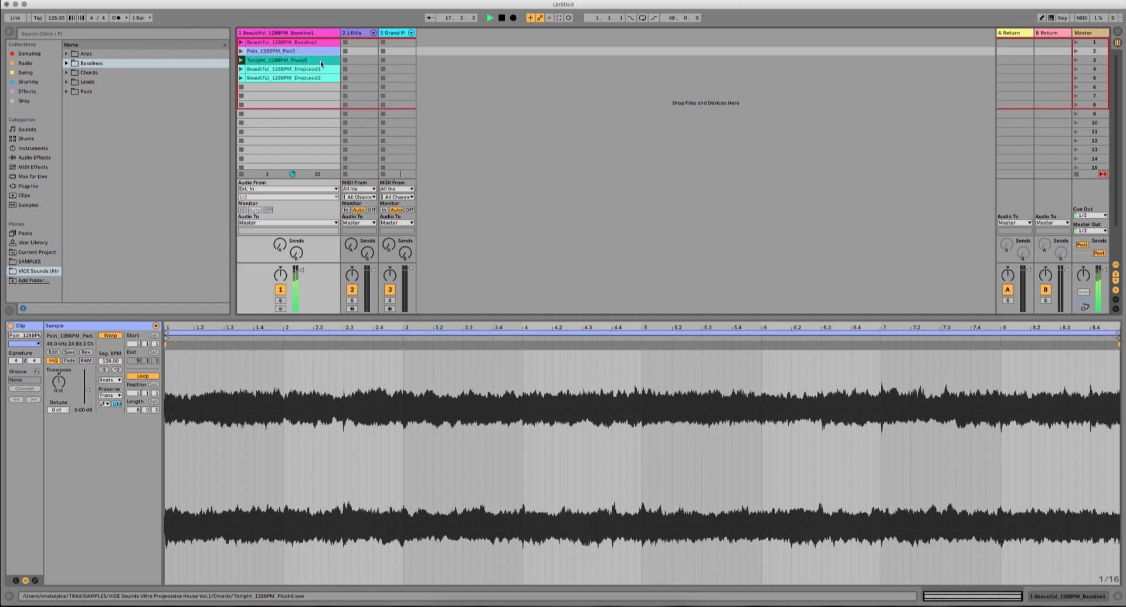
pyautogui.click(240, 69)
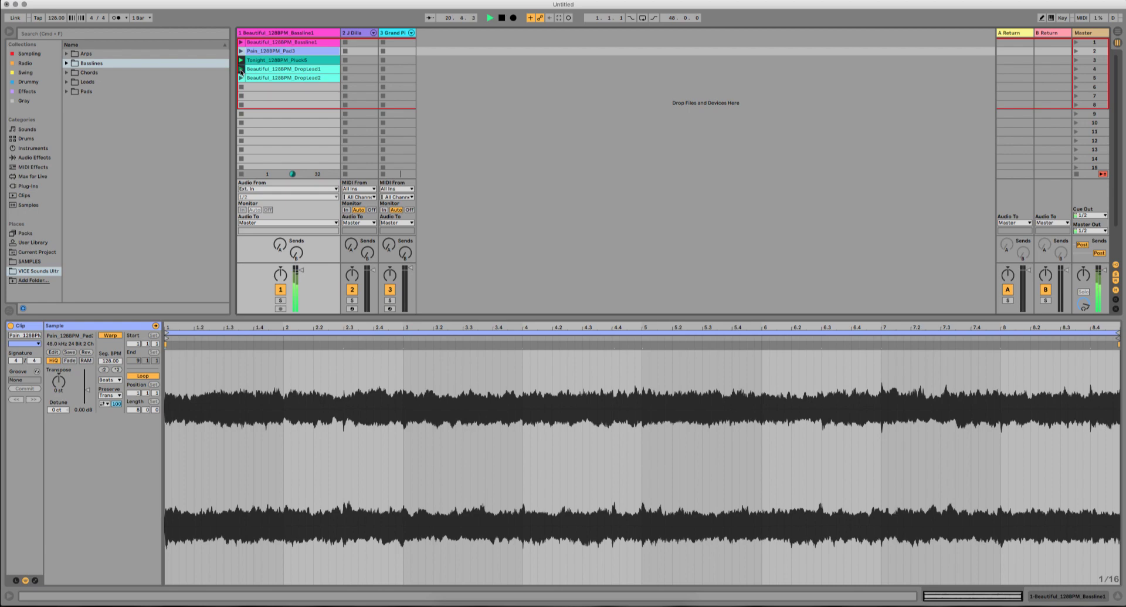
pyautogui.click(289, 78)
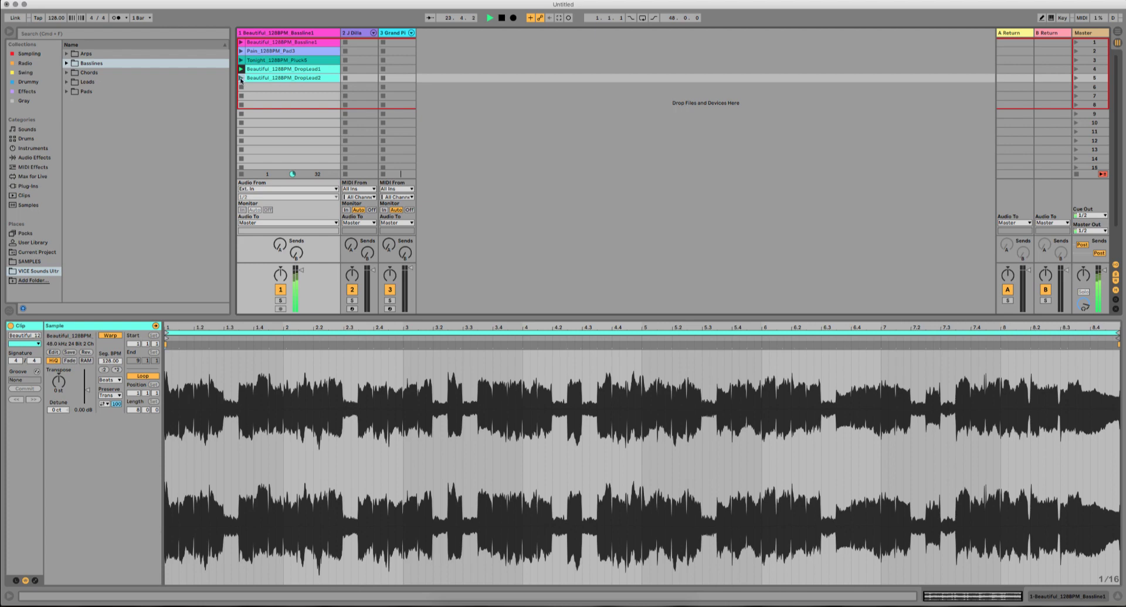
pyautogui.click(241, 78)
# Step: Add the key "Gm" to the end of the Beautiful_128BPM_Bassline1 clip's name
pyautogui.click(279, 43)
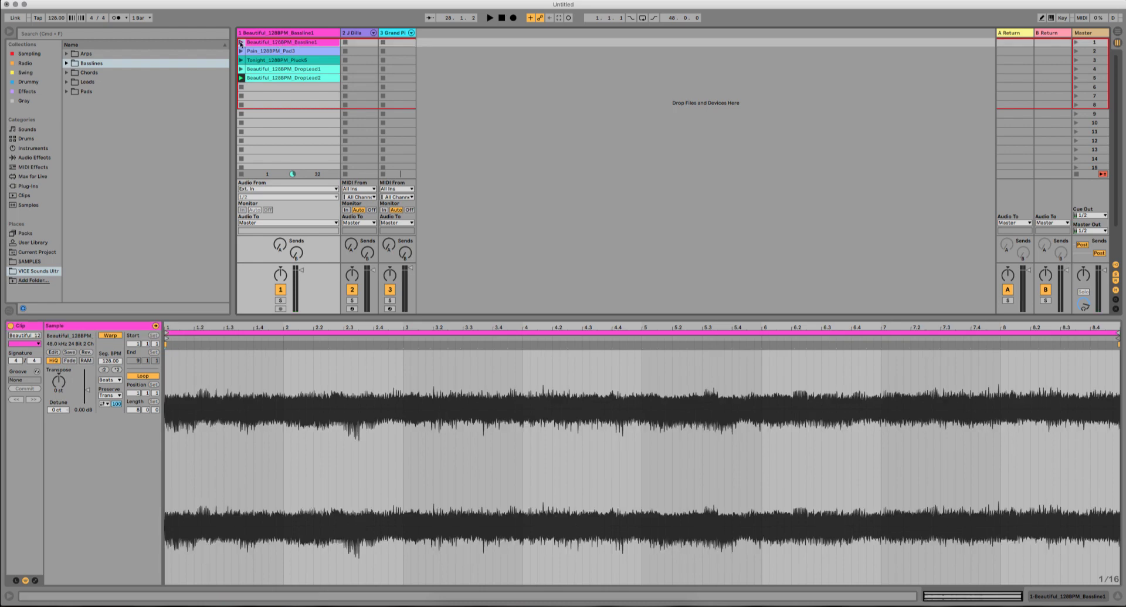
pyautogui.rightClick(286, 43)
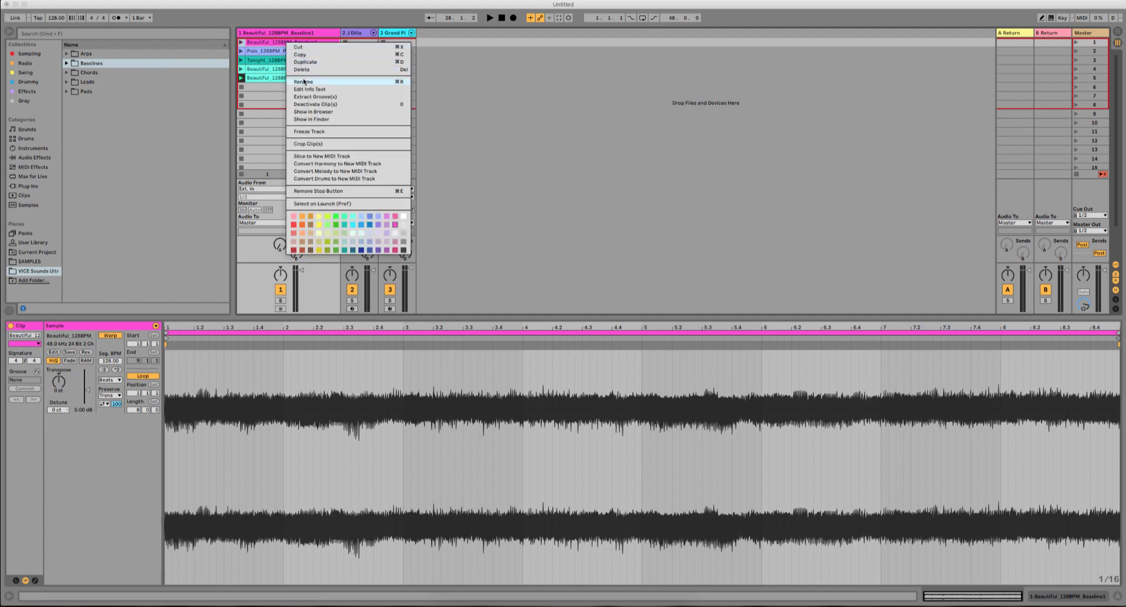
pyautogui.click(304, 82)
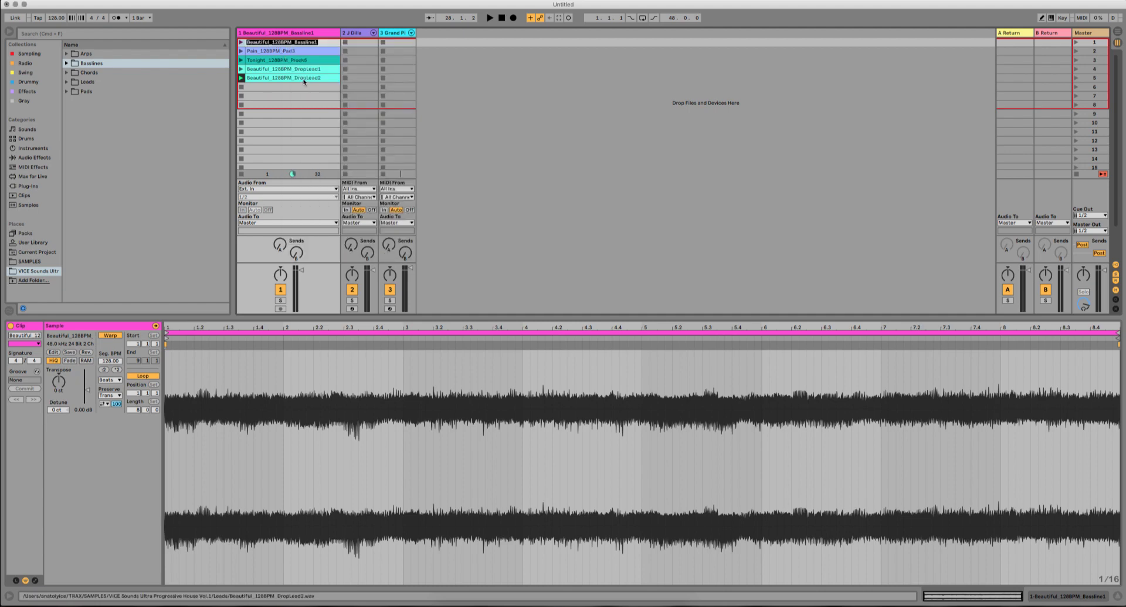
pyautogui.press('Right')
pyautogui.write('Gm')
pyautogui.press('Return')
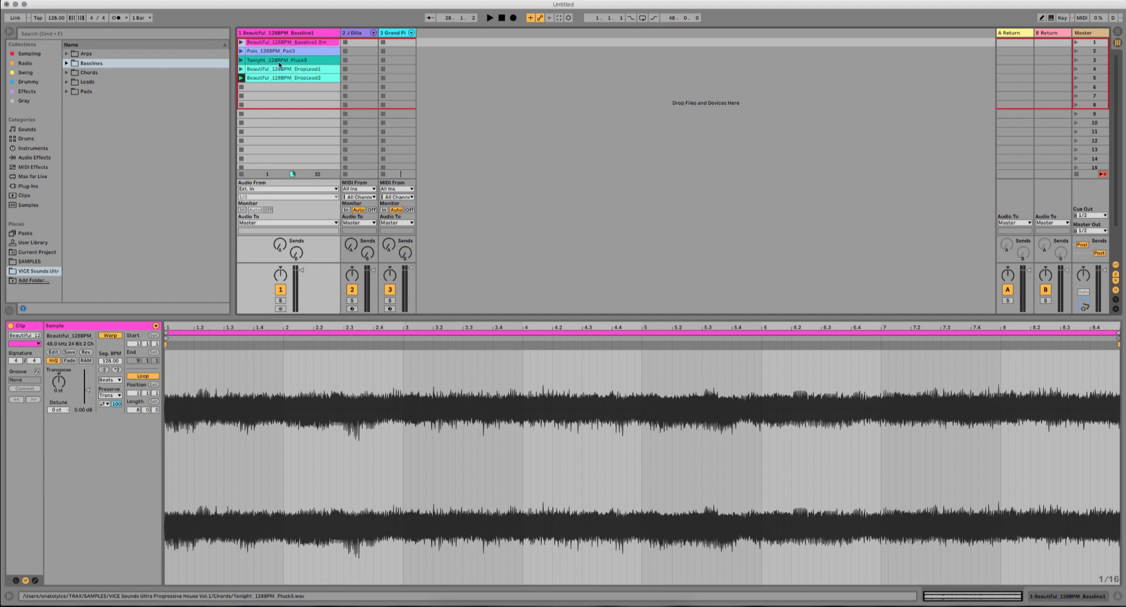
# Step: Play the Pain_128BPM_Pad3 clip with the Grand Piano track selected and armed for finding its key
pyautogui.click(264, 51)
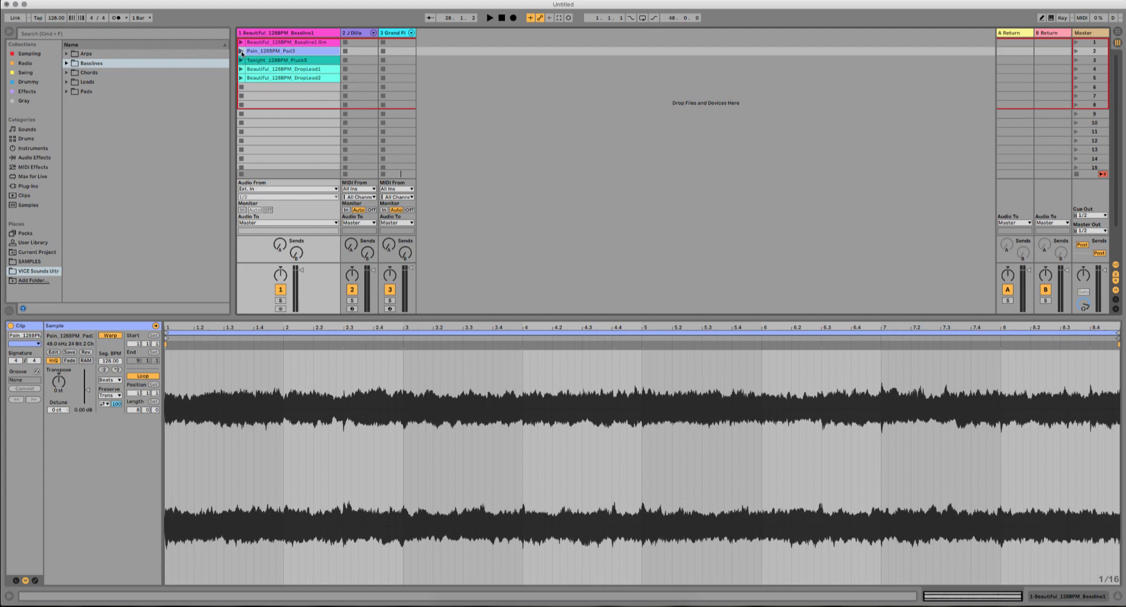
pyautogui.click(242, 51)
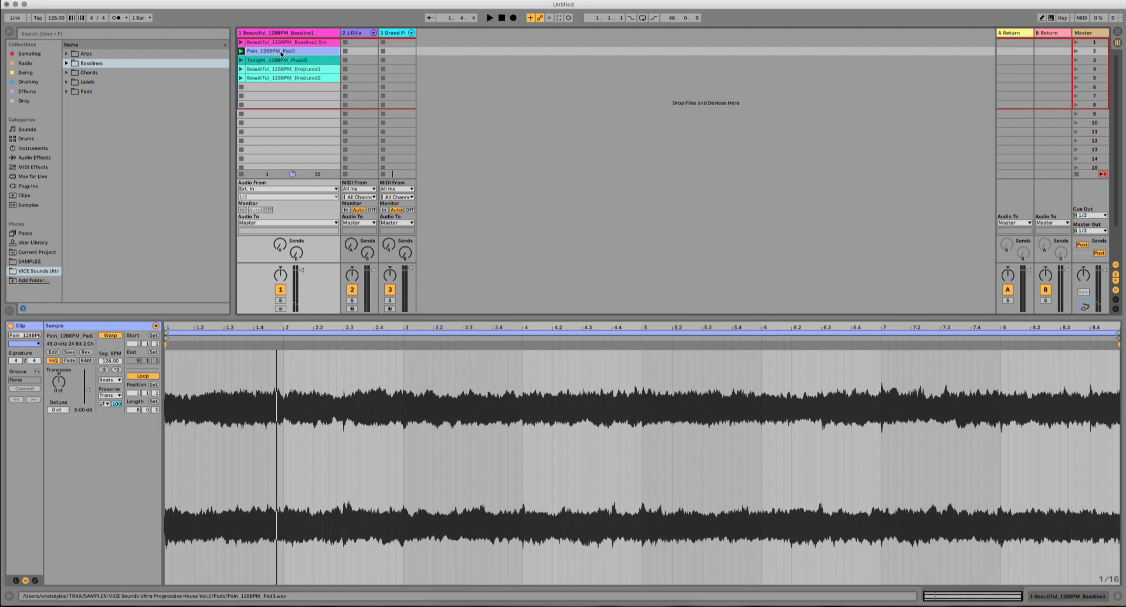
pyautogui.press('Right')
pyautogui.press('Right')
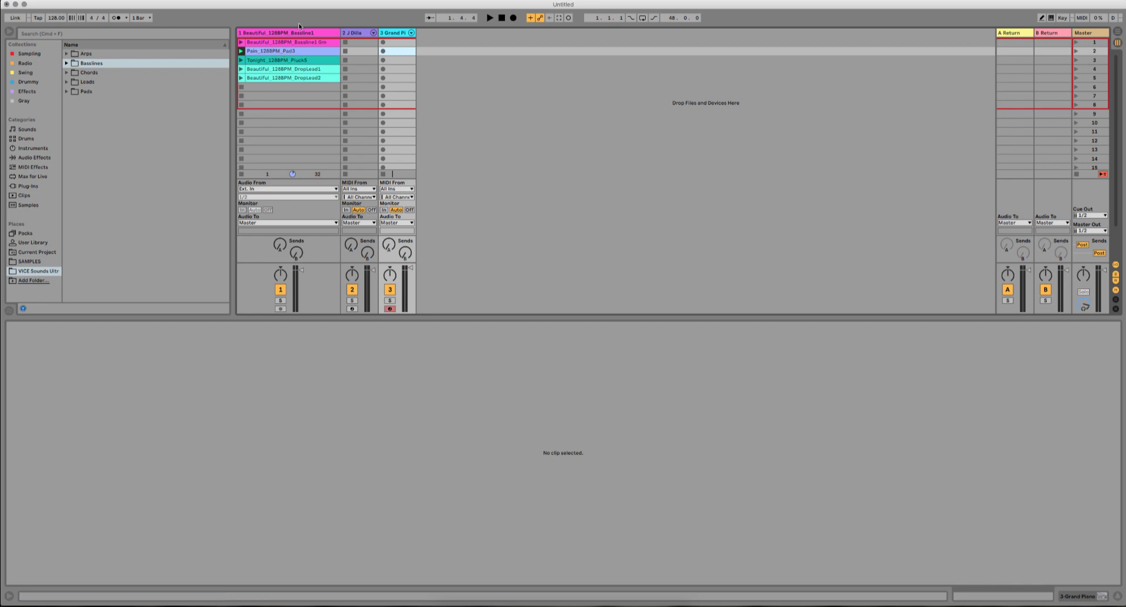
pyautogui.click(389, 309)
pyautogui.press('space')
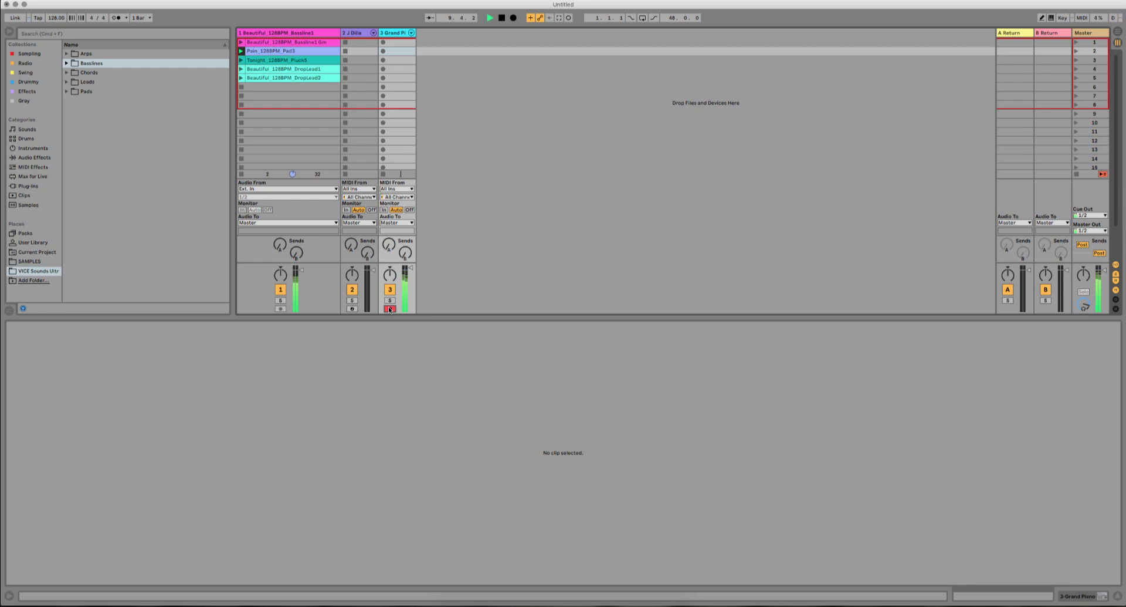
pyautogui.press('space')
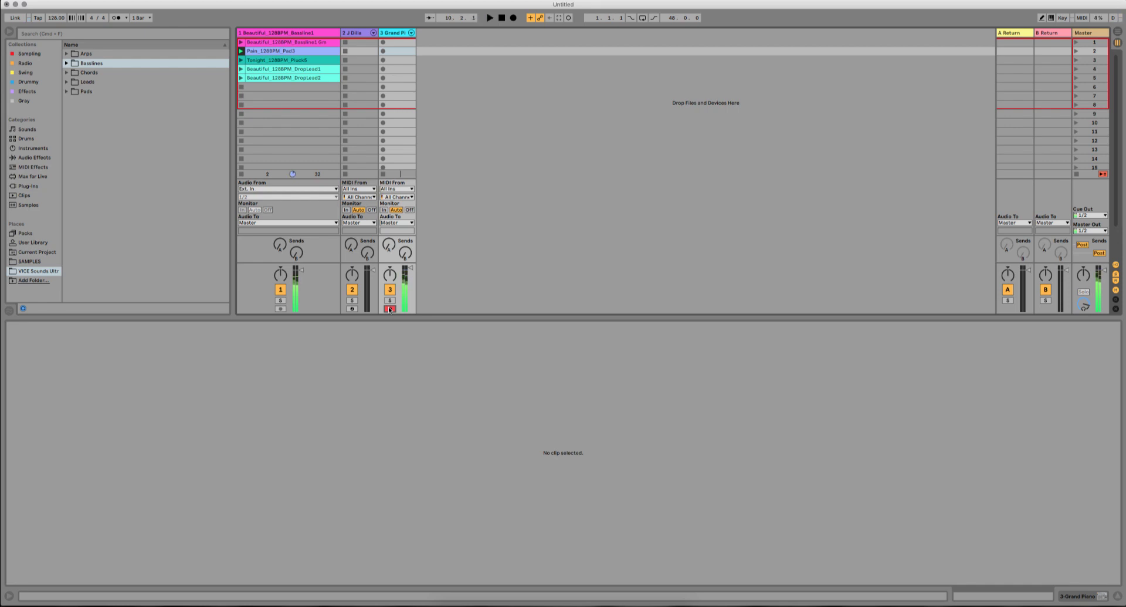
# Step: Transpose the Pain_128BPM_Pad3 clip upward in semitones and play it back briefly
pyautogui.click(271, 53)
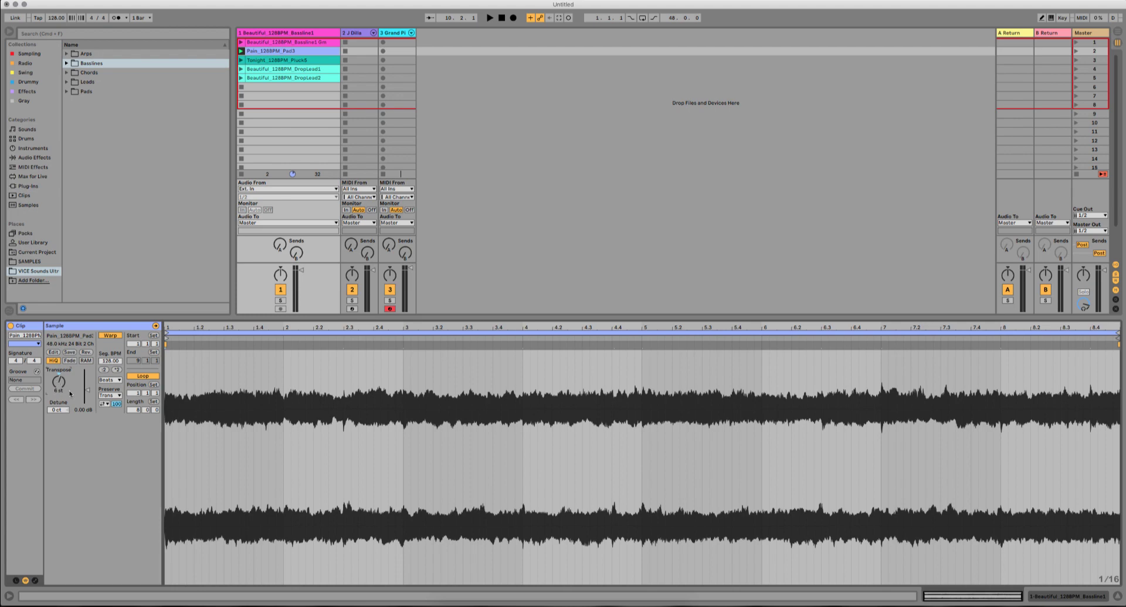
pyautogui.press('space')
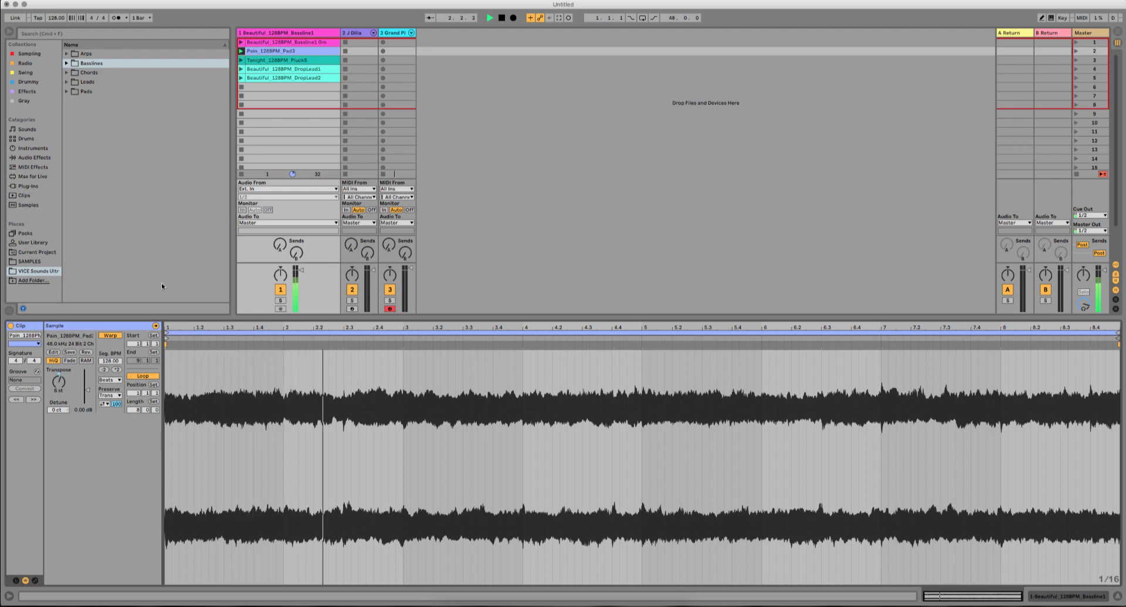
pyautogui.press('space')
# Step: Duplicate the first audio track with all its clips
pyautogui.rightClick(320, 33)
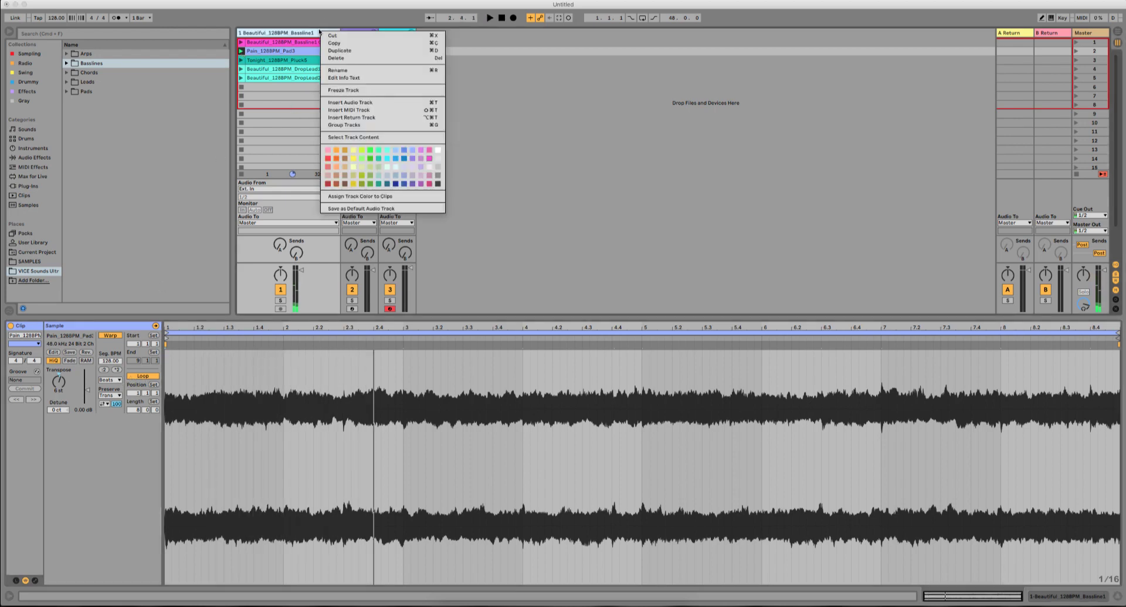
pyautogui.click(339, 51)
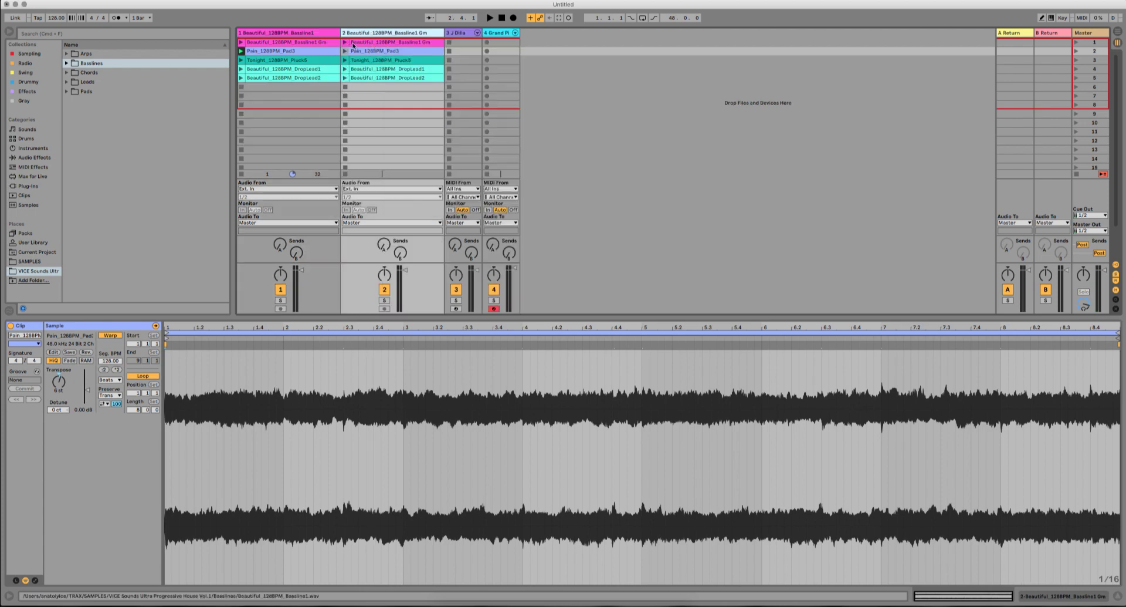
# Step: Play the first track's Bassline1 Gm clip together with the duplicate track's Pad3 clip, lowering the duplicate's volume to -2.0 dB
pyautogui.click(241, 42)
pyautogui.click(345, 51)
pyautogui.press('space')
pyautogui.press('space')
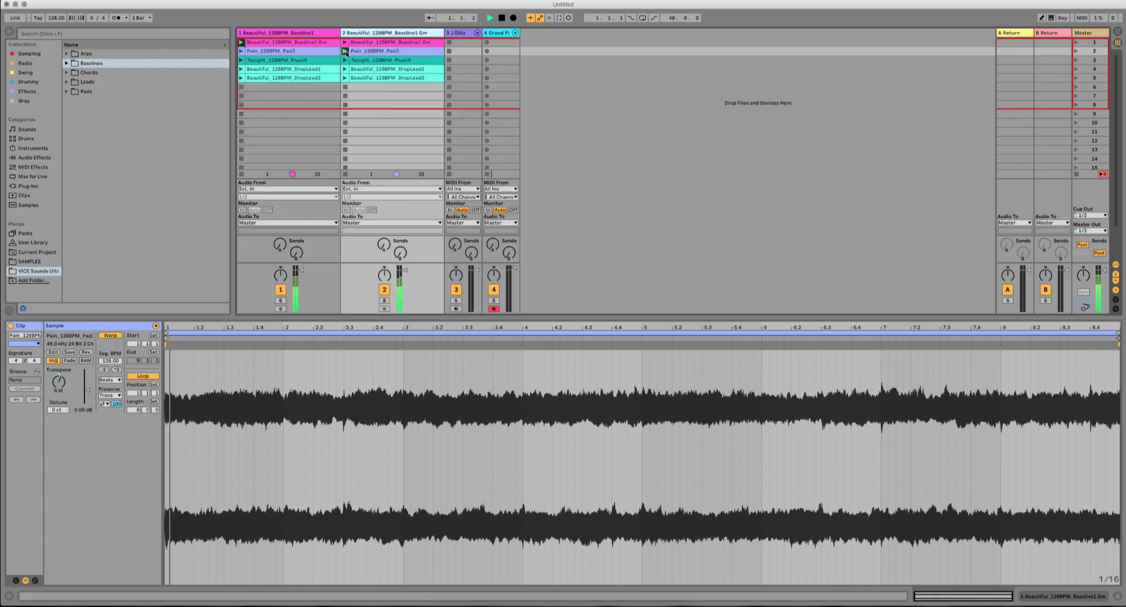
pyautogui.moveTo(405, 269); pyautogui.dragTo(405, 271)
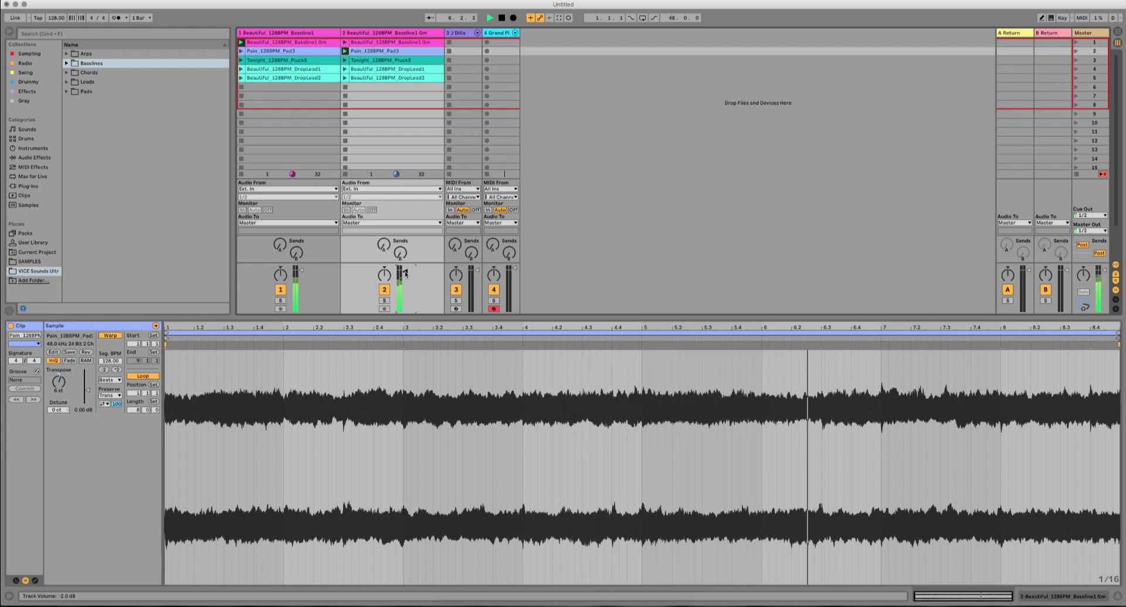
pyautogui.press('space')
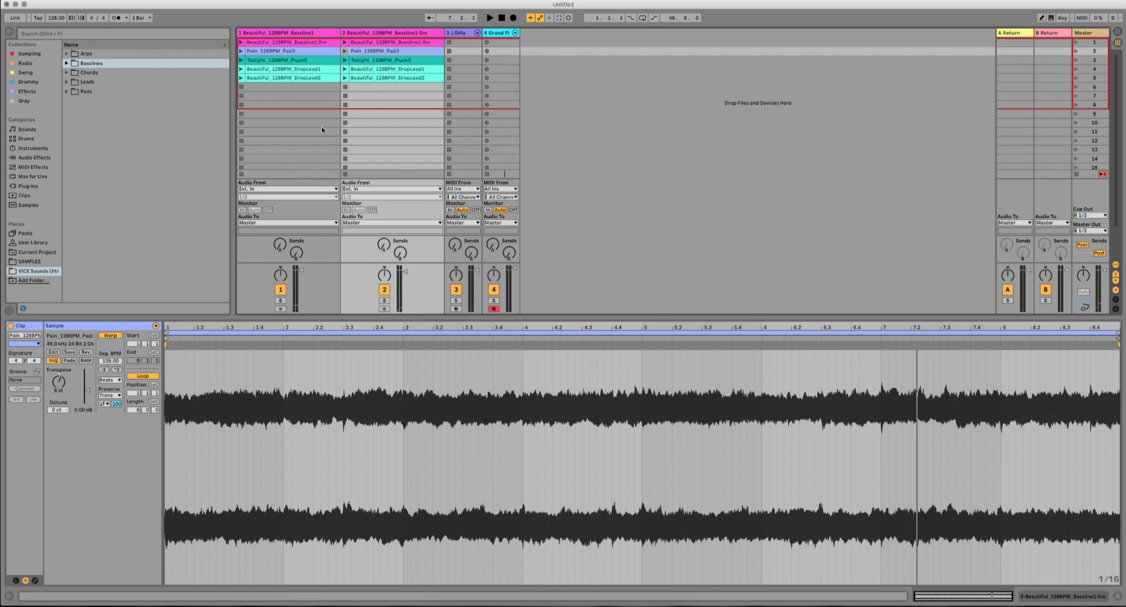
# Step: Play the duplicate track's Tonight_128BPM_Pluck5 clip with the Grand Piano track selected, and combine it with the Bassline1 Gm clip
pyautogui.click(266, 60)
pyautogui.click(346, 60)
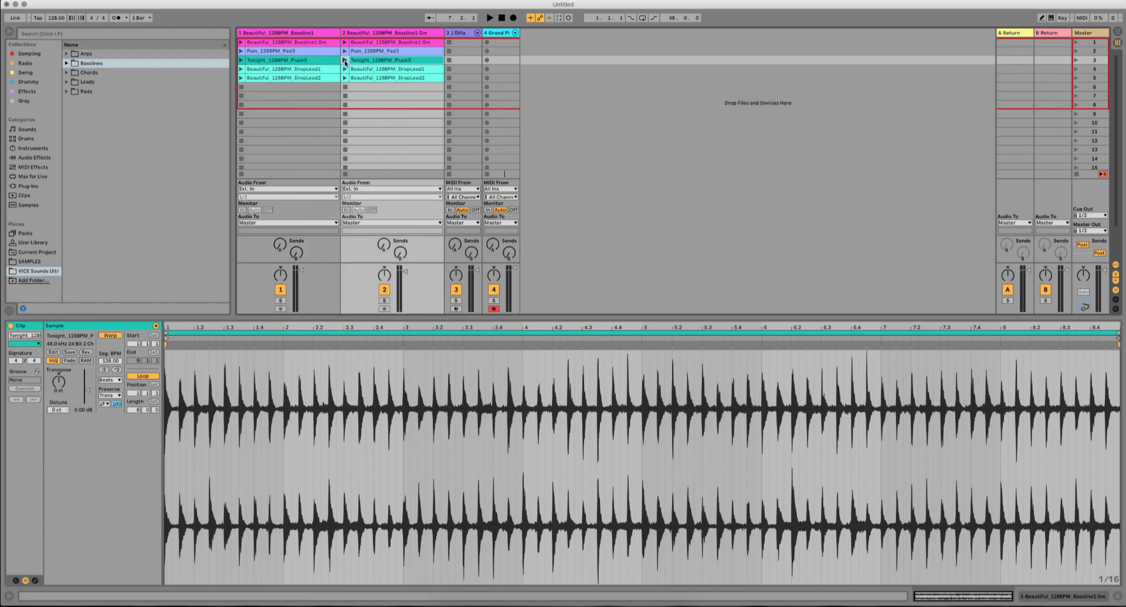
pyautogui.click(345, 61)
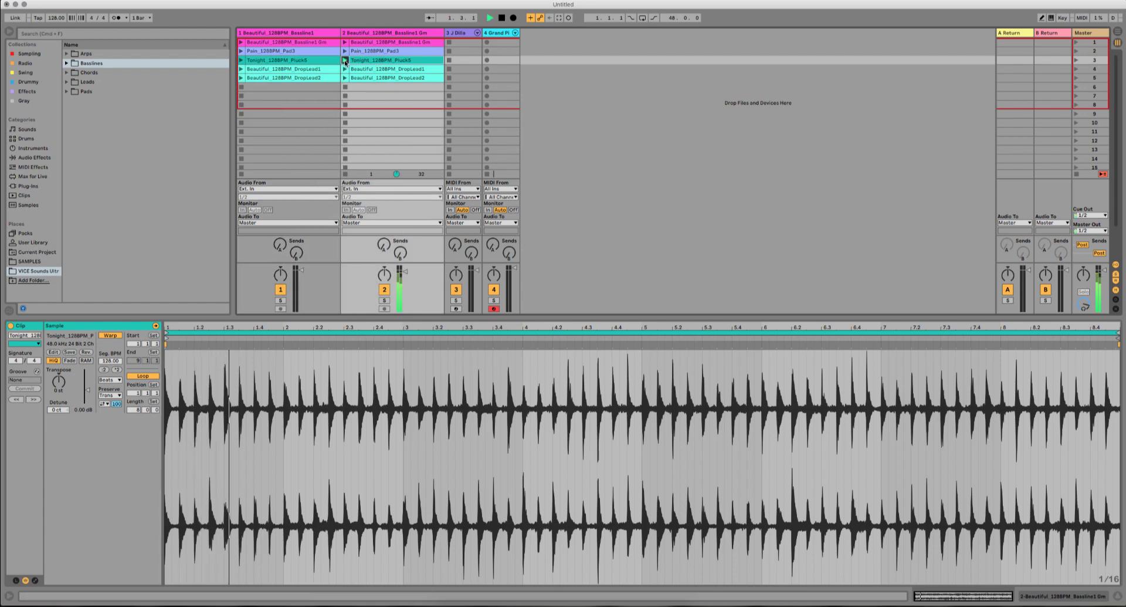
pyautogui.press('Right')
pyautogui.press('Right')
pyautogui.press('space')
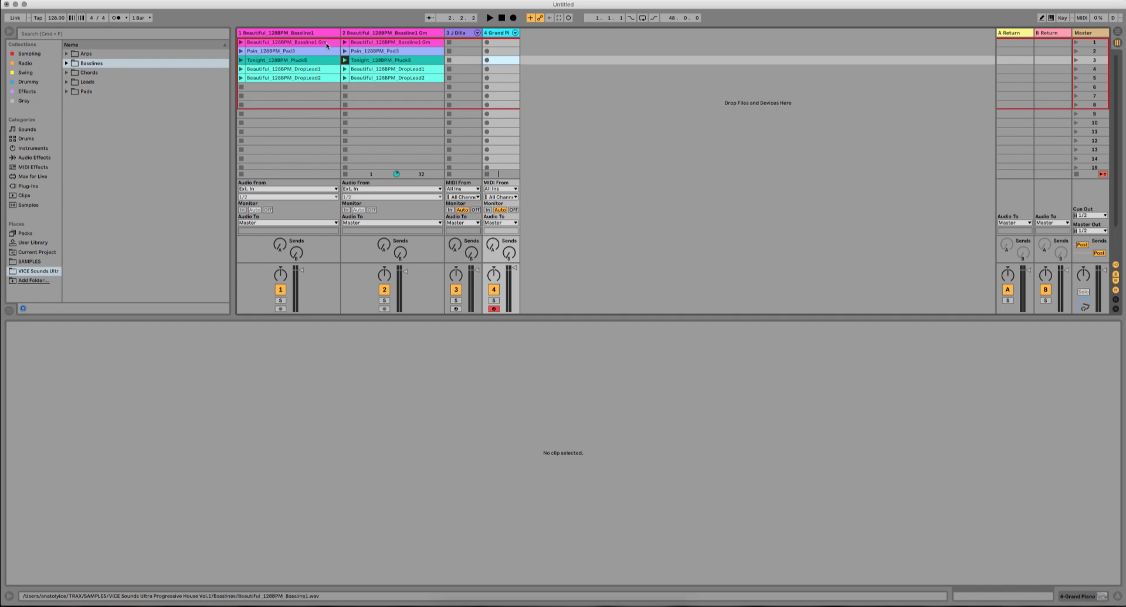
pyautogui.press('space')
pyautogui.click(242, 42)
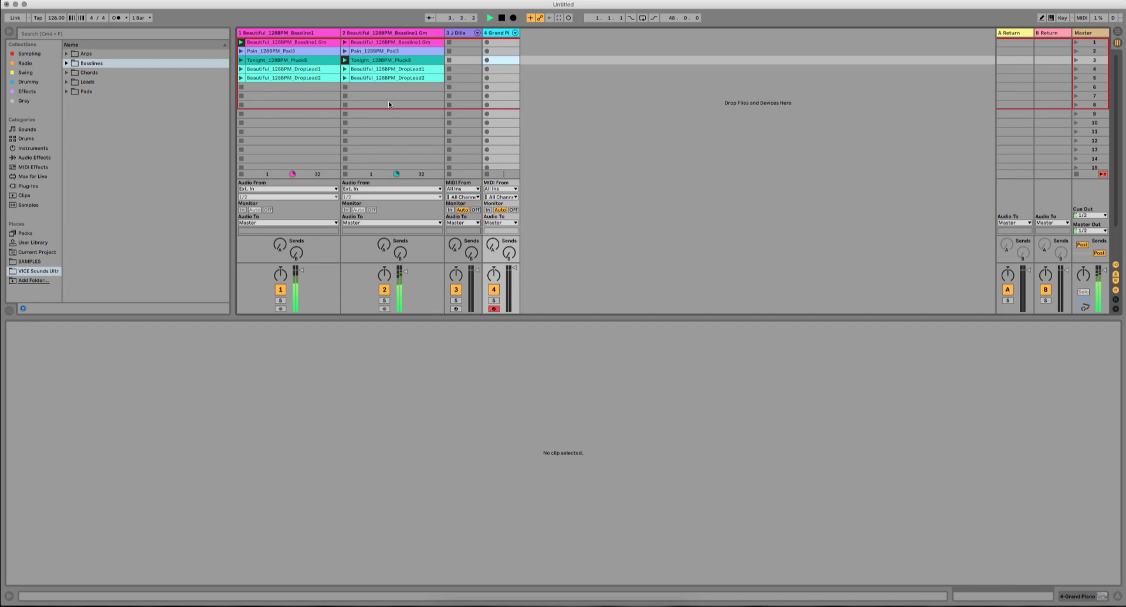
# Step: Add "Gm" to the end of the first track's Tonight_128BPM_Pluck5 clip name
pyautogui.rightClick(316, 60)
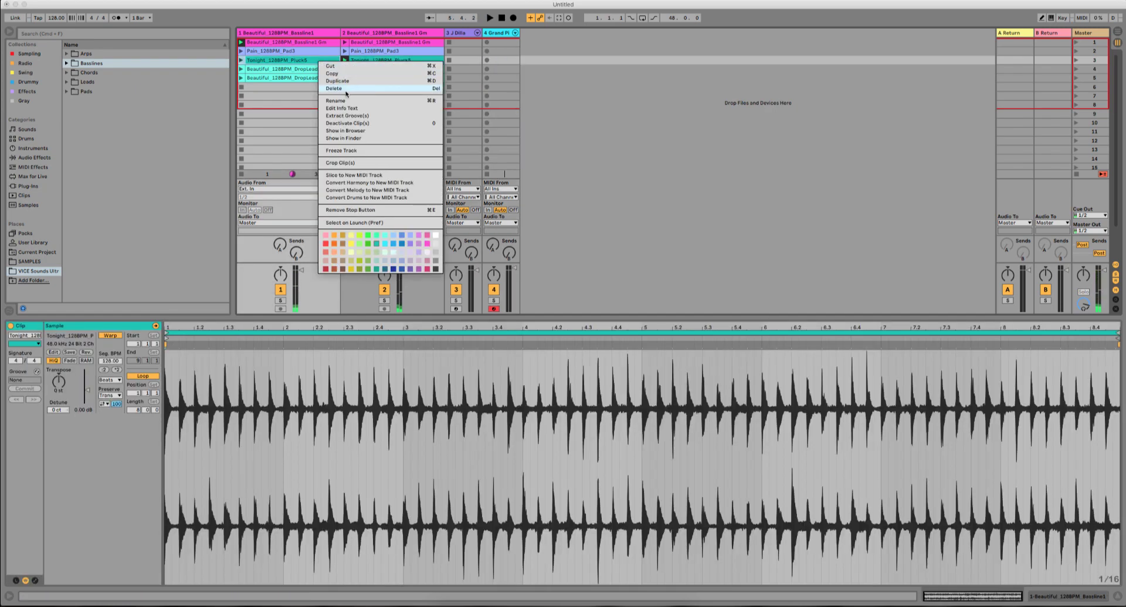
pyautogui.click(350, 101)
pyautogui.press('Return')
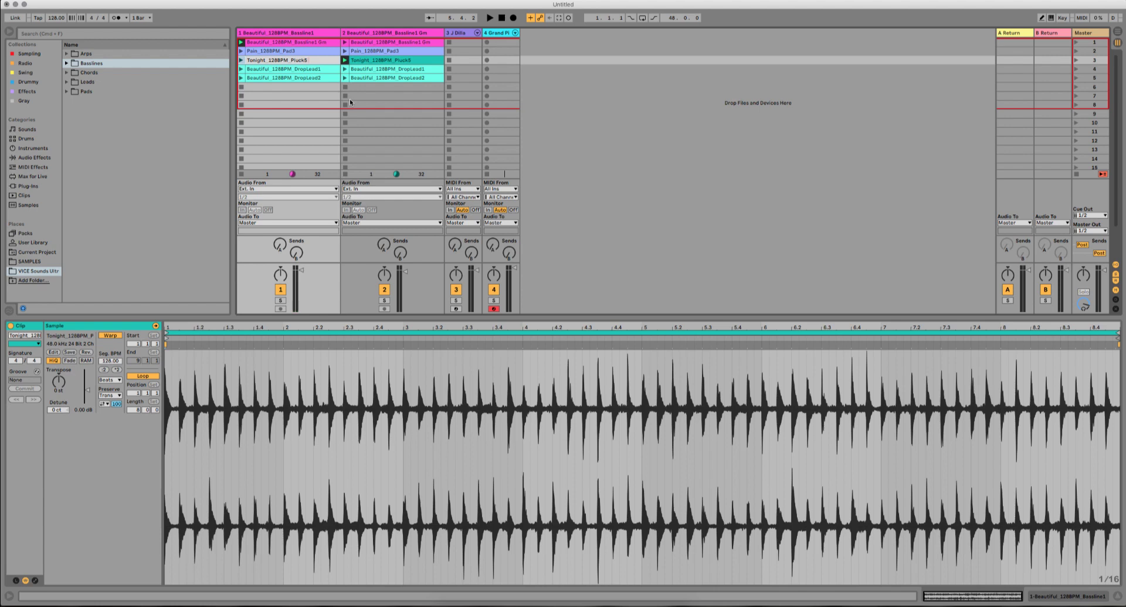
pyautogui.press('Return')
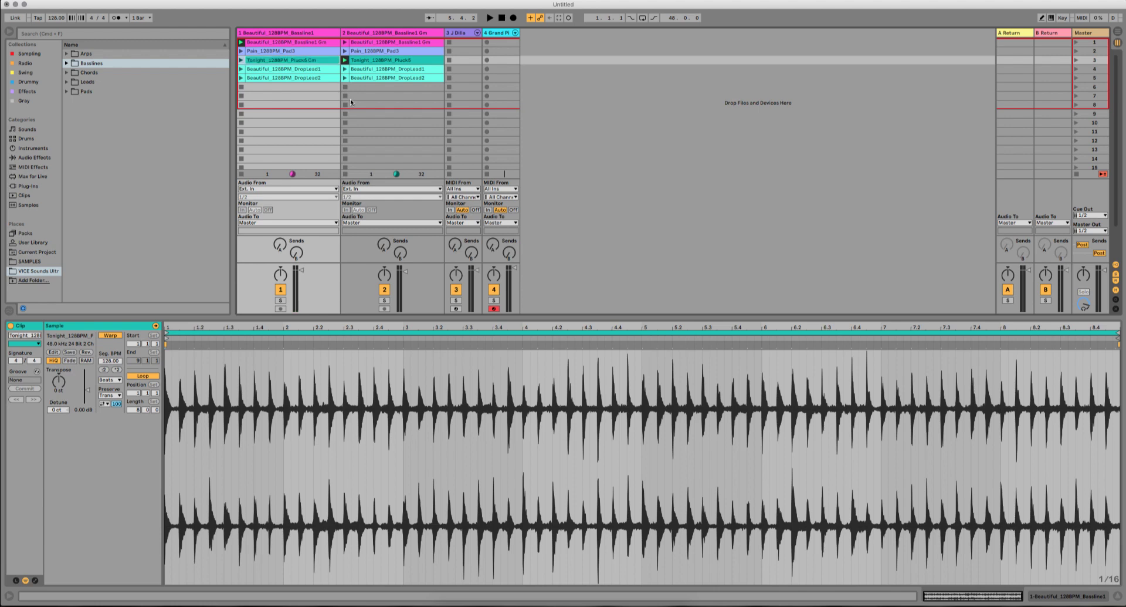
# Step: Add "Gm" to the names of the first track's Beautiful_128BPM_DropLead1 and Beautiful_128BPM_DropLead2 clips
pyautogui.click(322, 69)
pyautogui.rightClick(323, 71)
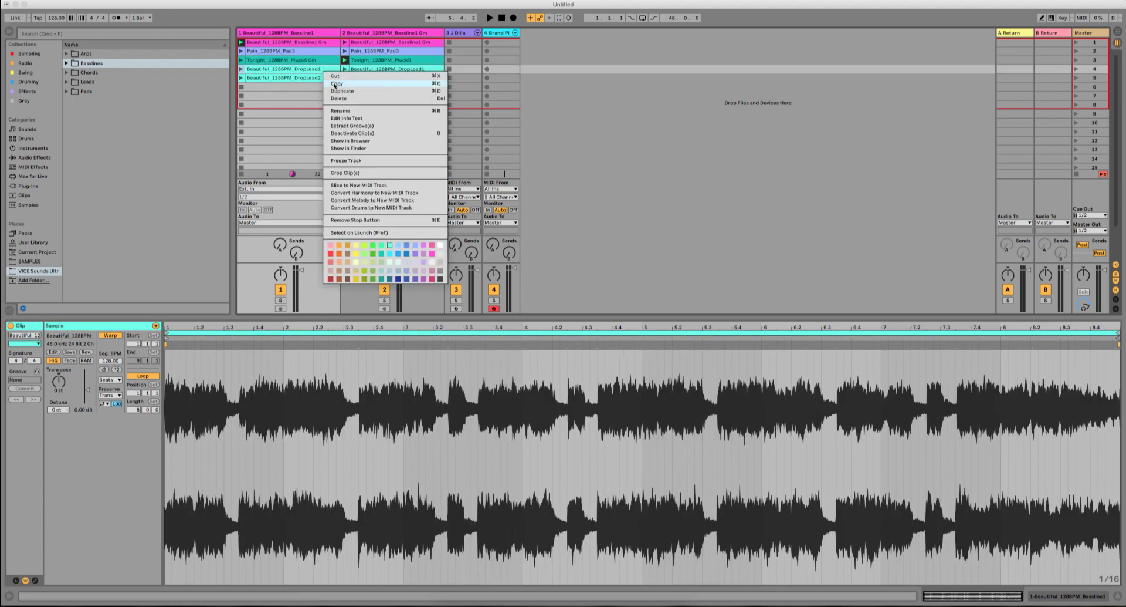
pyautogui.click(341, 111)
pyautogui.press('Return')
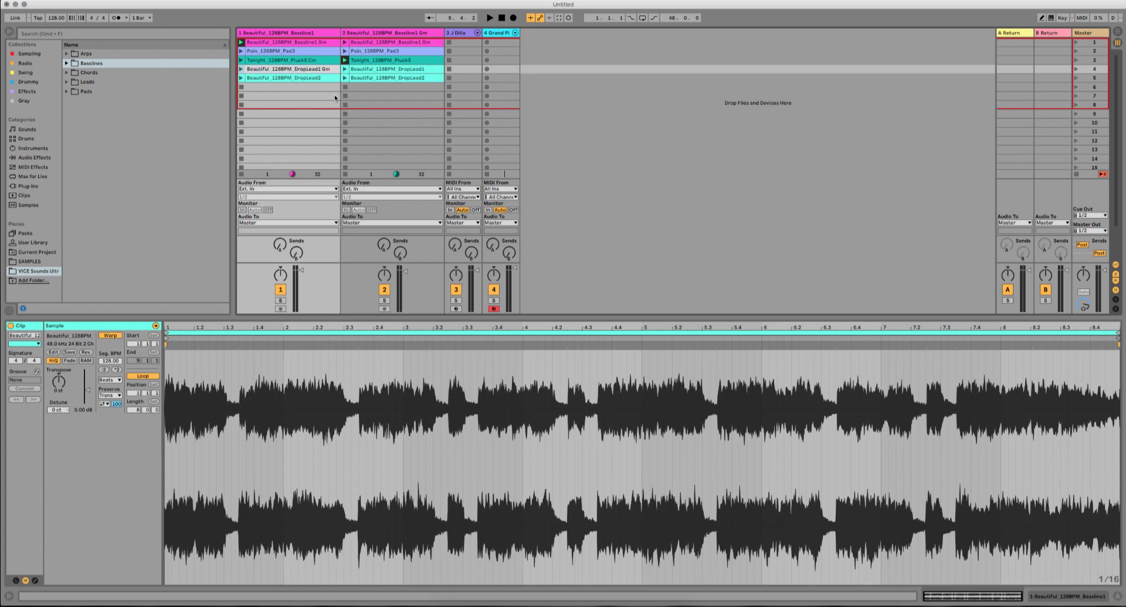
pyautogui.click(328, 78)
pyautogui.rightClick(329, 78)
pyautogui.click(353, 120)
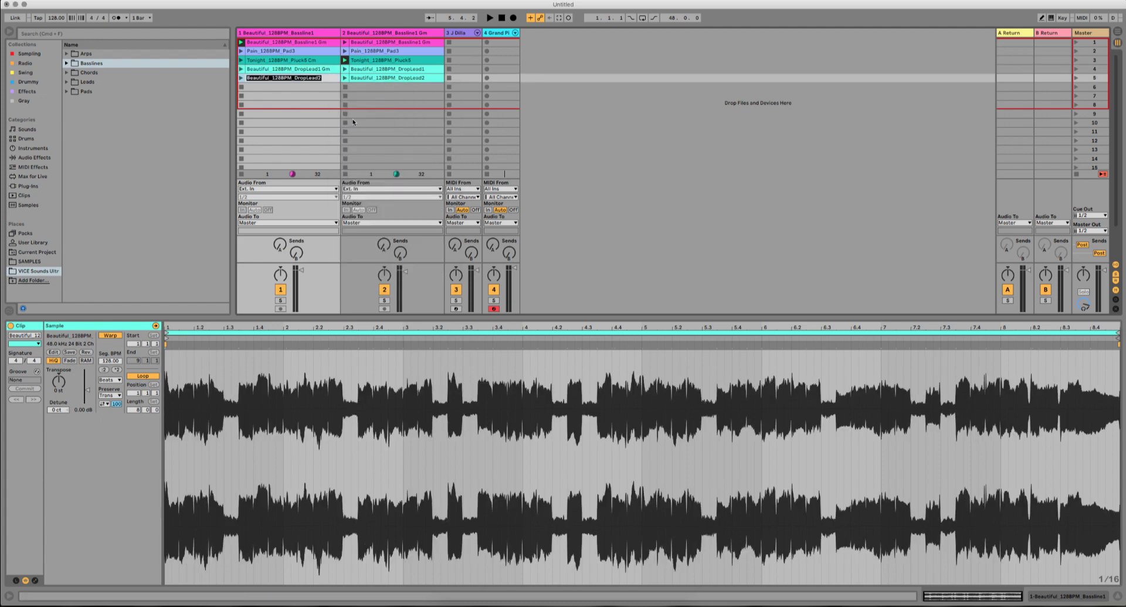
pyautogui.press('Return')
# Step: Delete the duplicated audio track and set the song tempo to 94 BPM
pyautogui.click(383, 34)
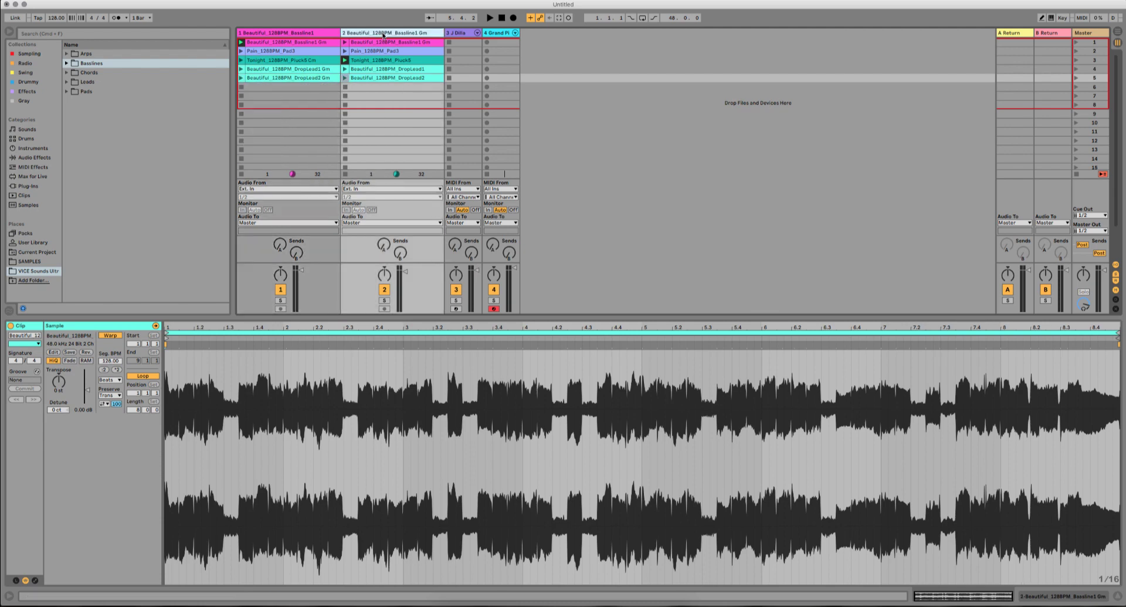
pyautogui.press('Delete')
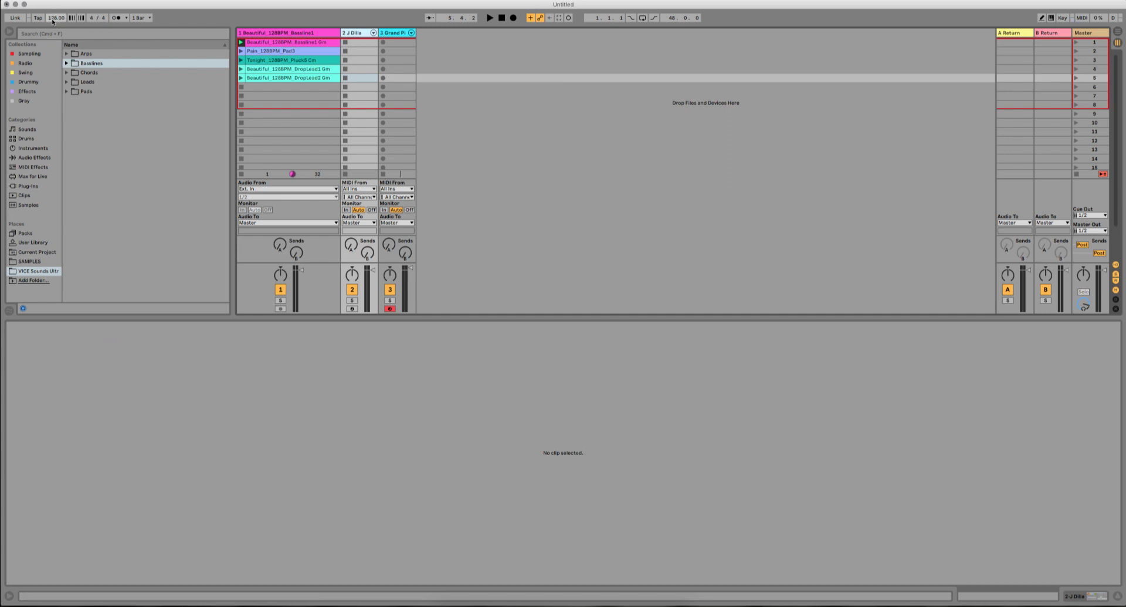
pyautogui.moveTo(56, 17); pyautogui.dragTo(57, 23)
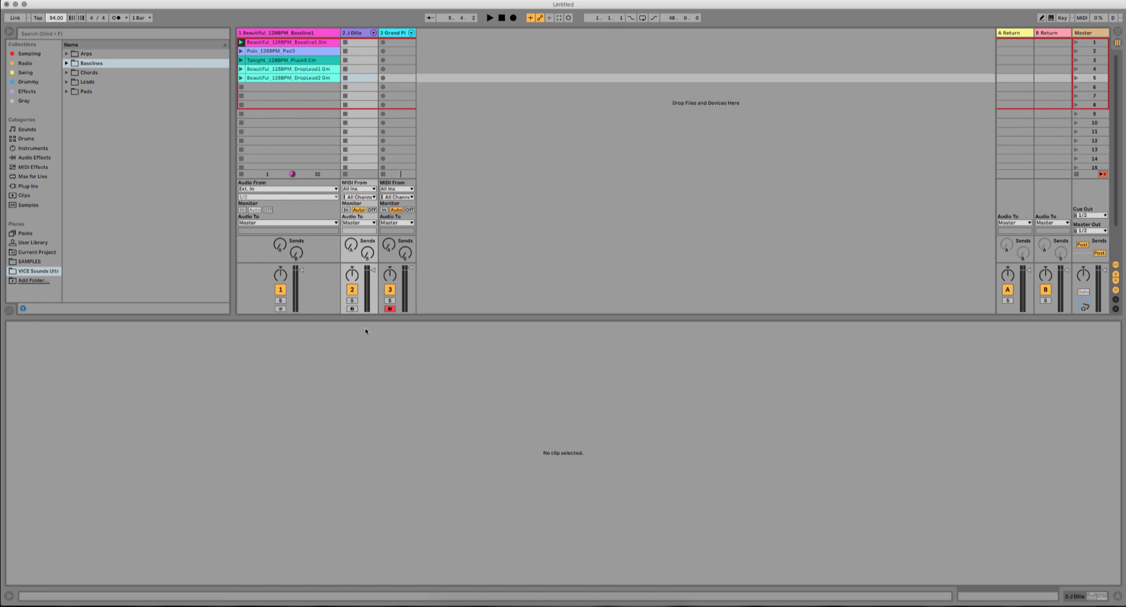
# Step: Arm the J Dilla drum track, turn on the metronome, and record a four-bar hi-hat clip into its first slot
pyautogui.click(352, 308)
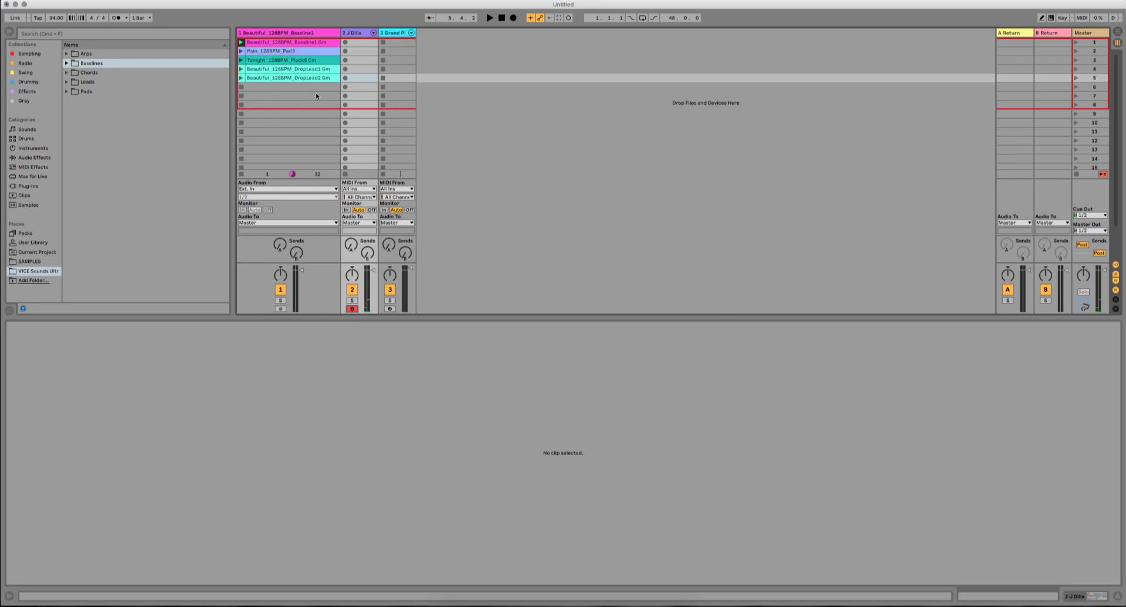
pyautogui.click(242, 87)
pyautogui.click(116, 18)
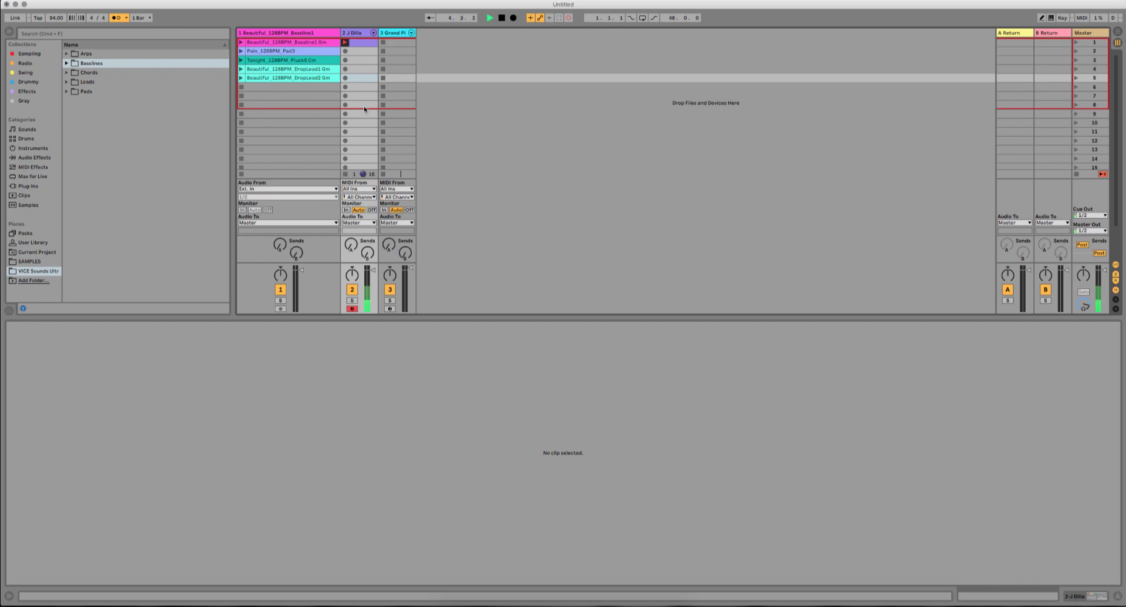
pyautogui.click(354, 42)
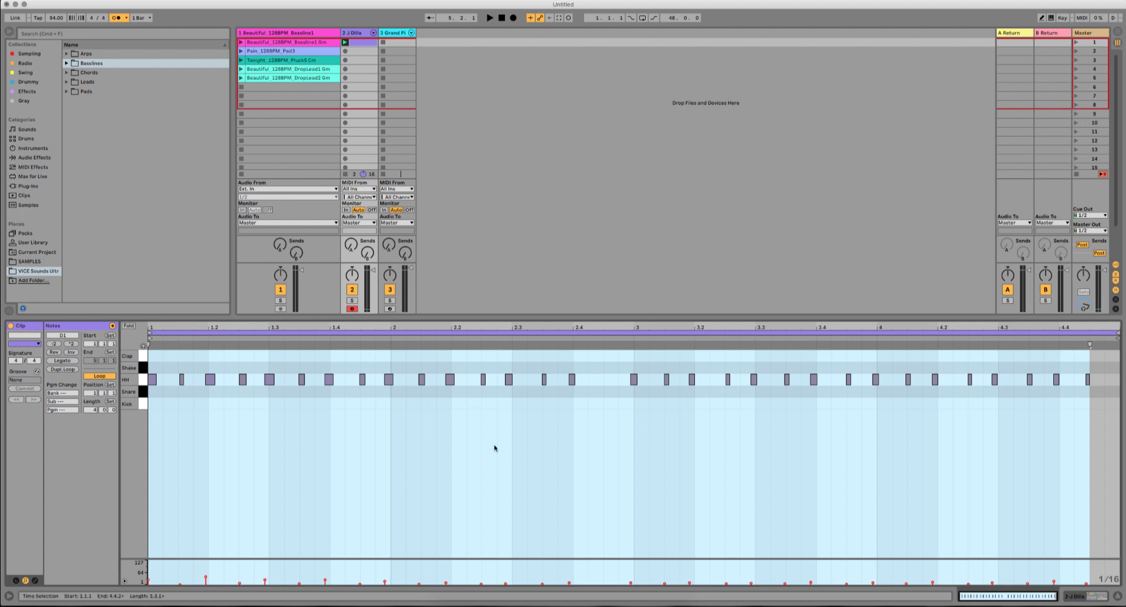
# Step: Quantize all the recorded hi-hat notes, then insert the missing hi-hat at 2.4.3 and lower its velocity to match the others
pyautogui.moveTo(1099, 437); pyautogui.dragTo(150, 348)
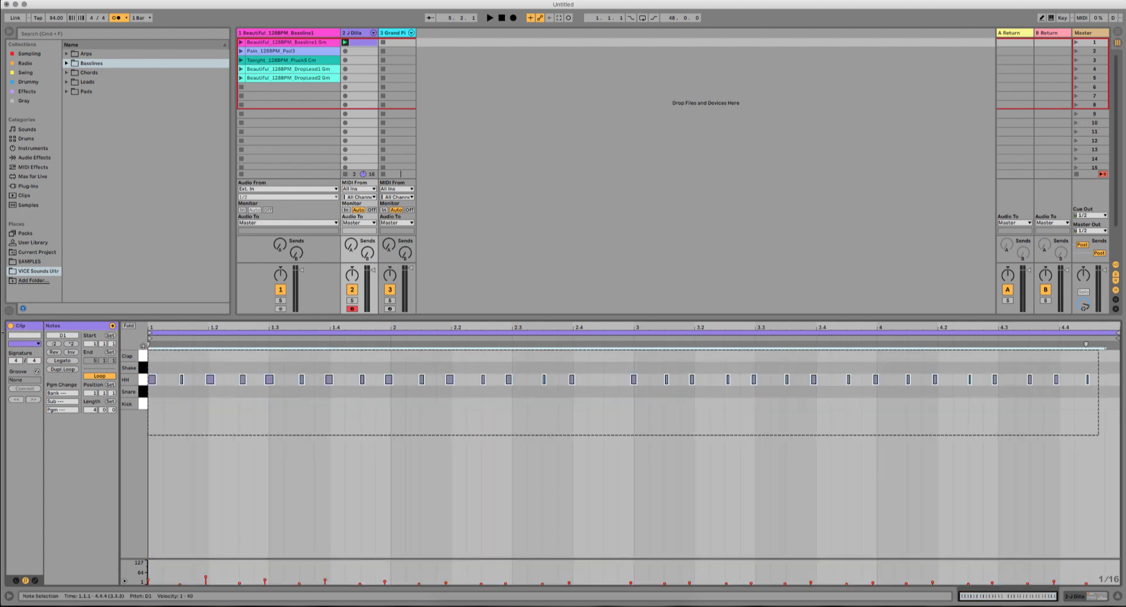
pyautogui.rightClick(379, 367)
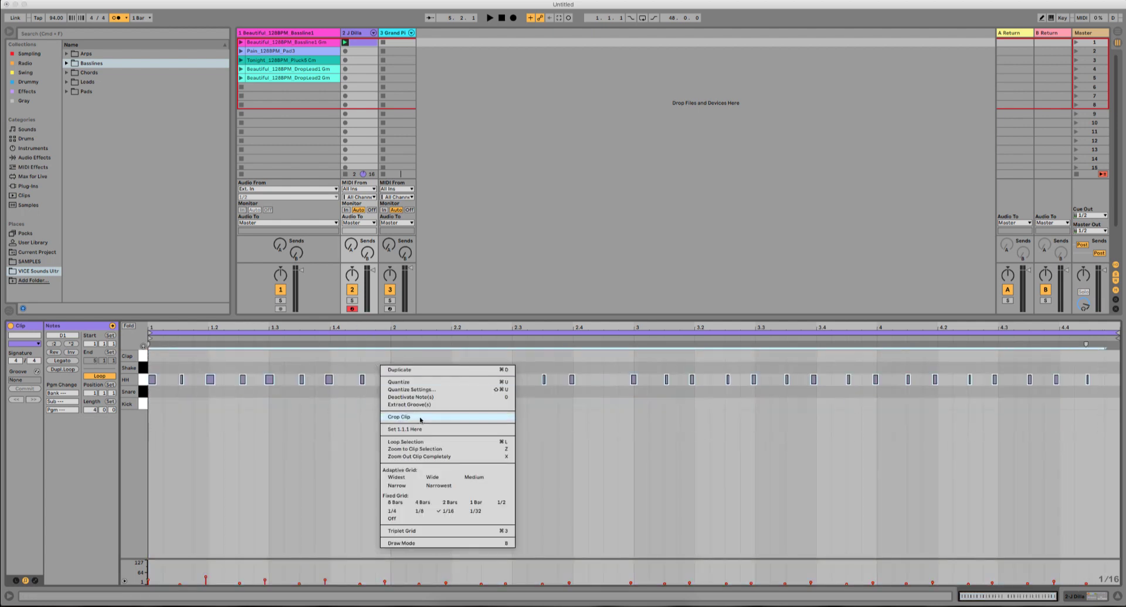
pyautogui.click(420, 382)
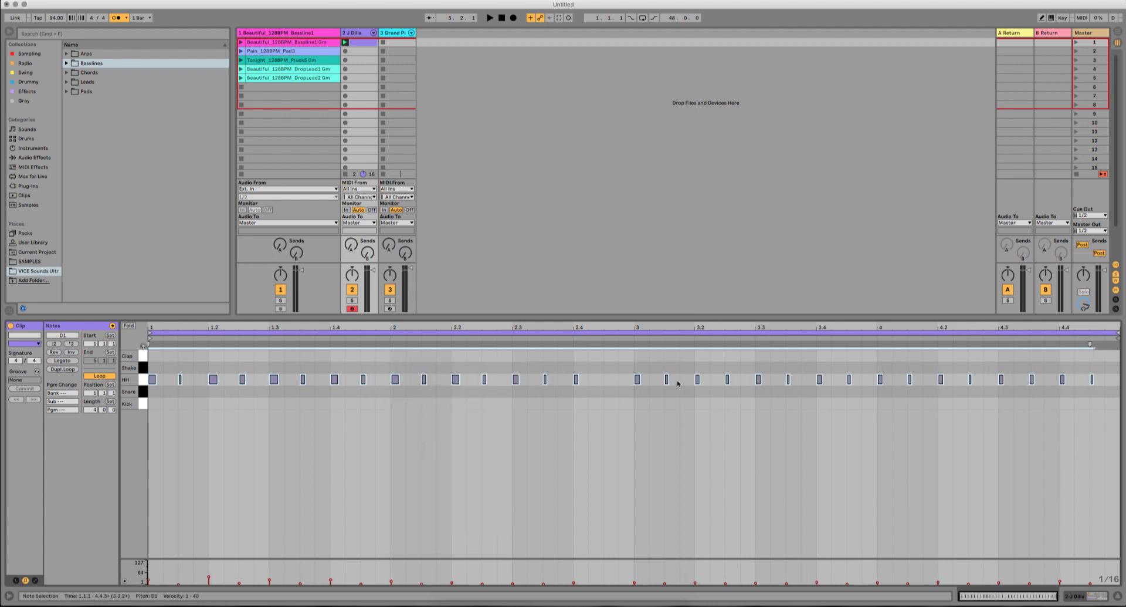
pyautogui.doubleClick(609, 380)
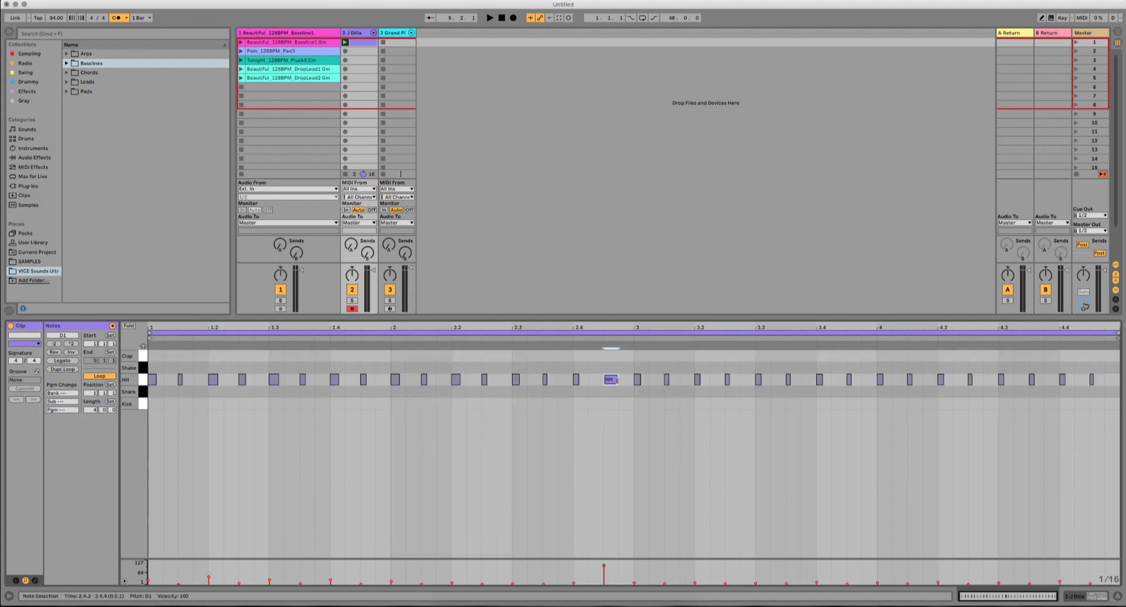
pyautogui.moveTo(605, 566); pyautogui.dragTo(605, 578)
# Step: Loop and crop the hi-hat clip to its first two bars, duplicate the loop to four bars, and play it back
pyautogui.moveTo(637, 361); pyautogui.dragTo(148, 361)
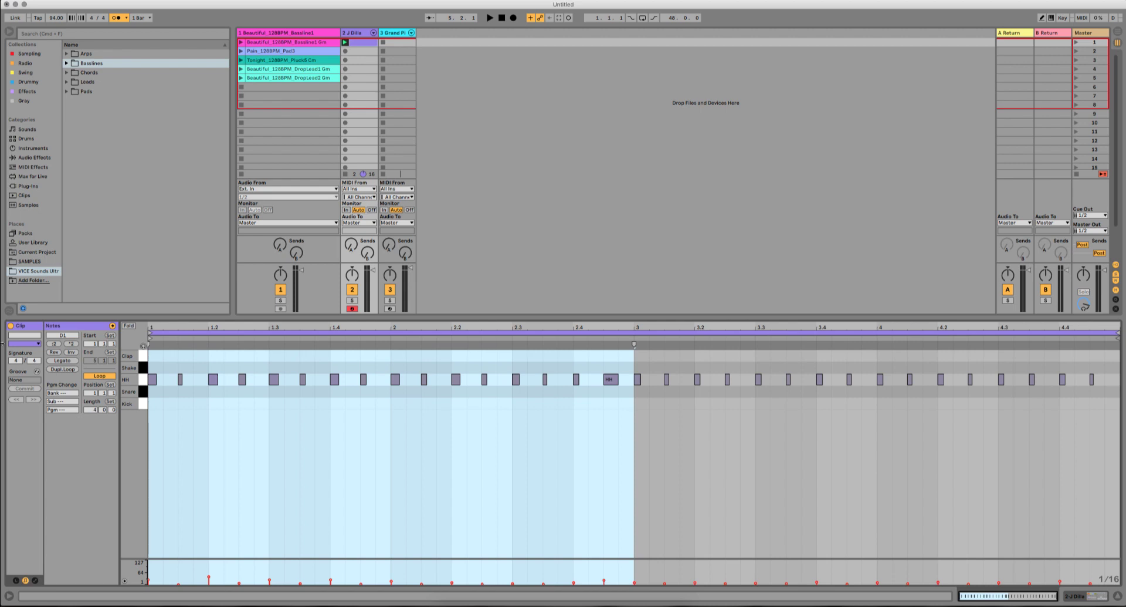
pyautogui.press('super+l')
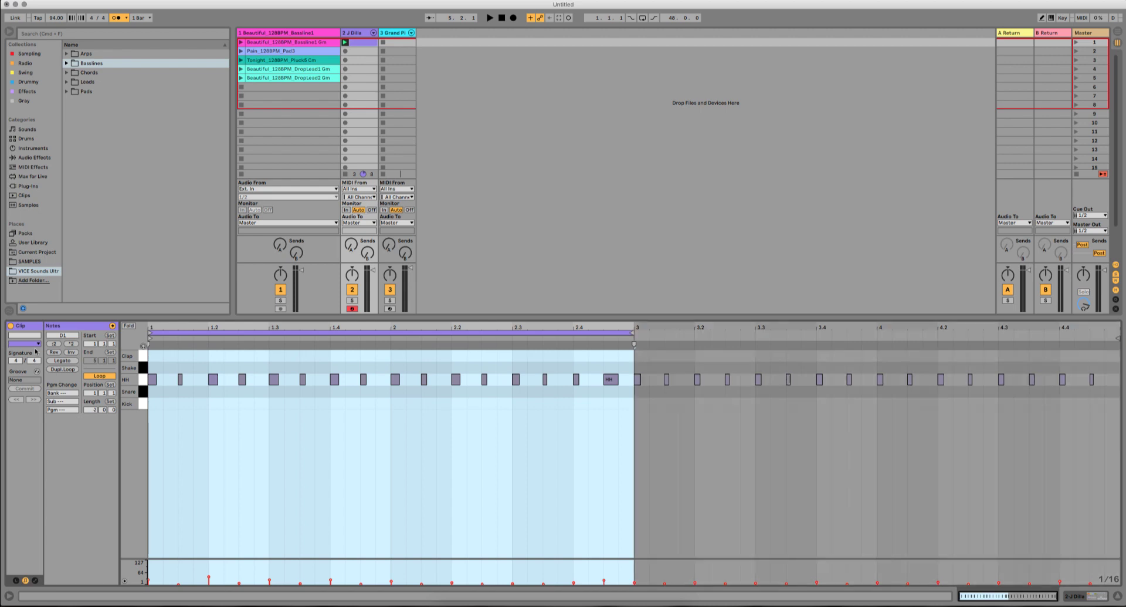
pyautogui.rightClick(674, 363)
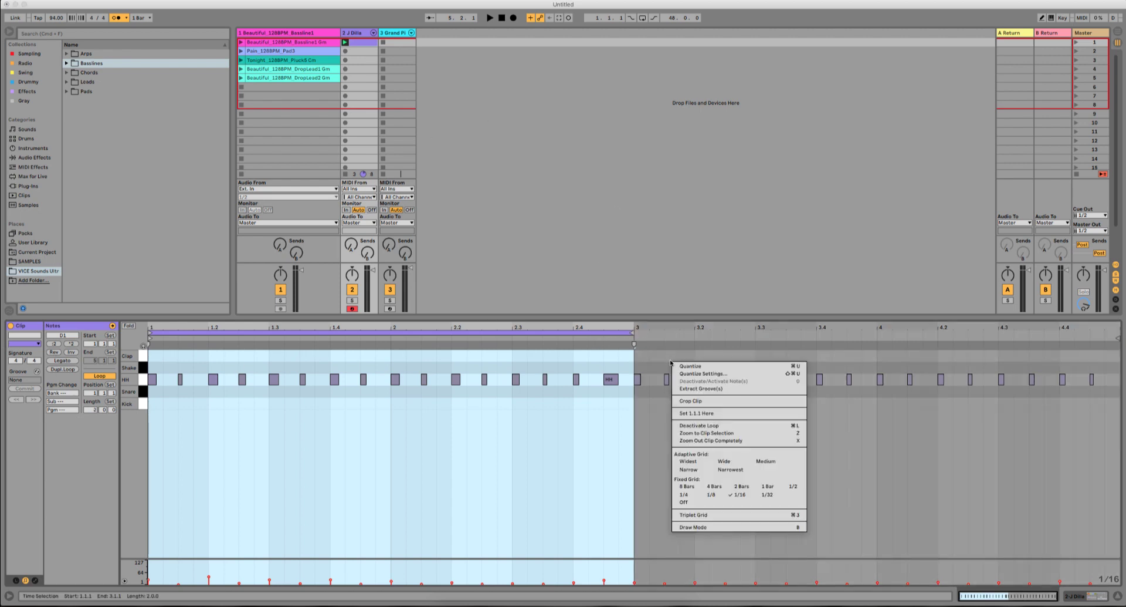
pyautogui.click(699, 401)
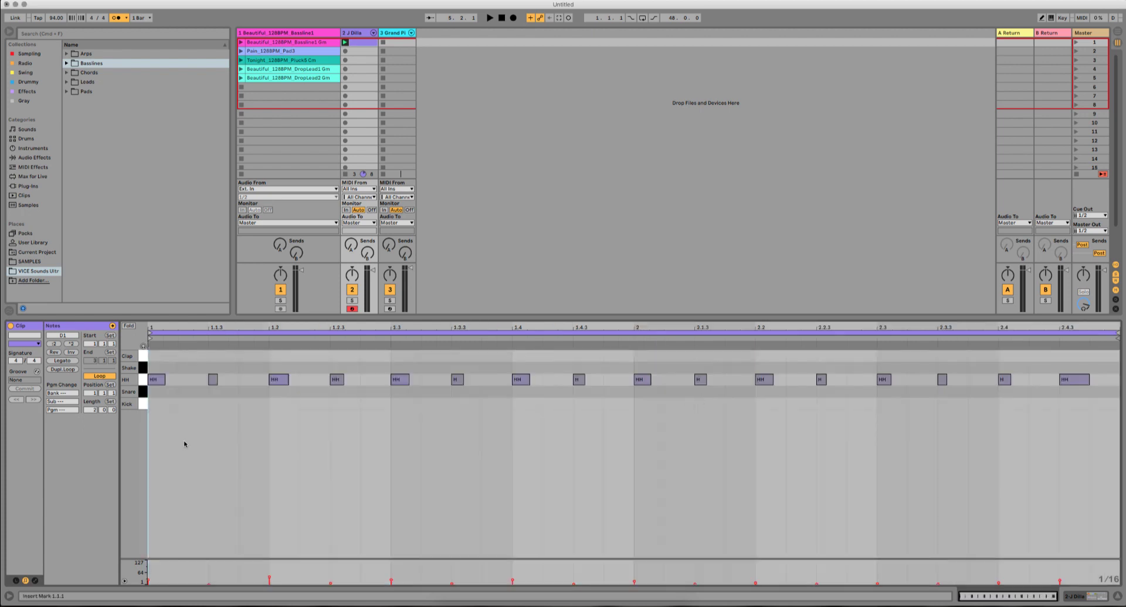
pyautogui.click(58, 369)
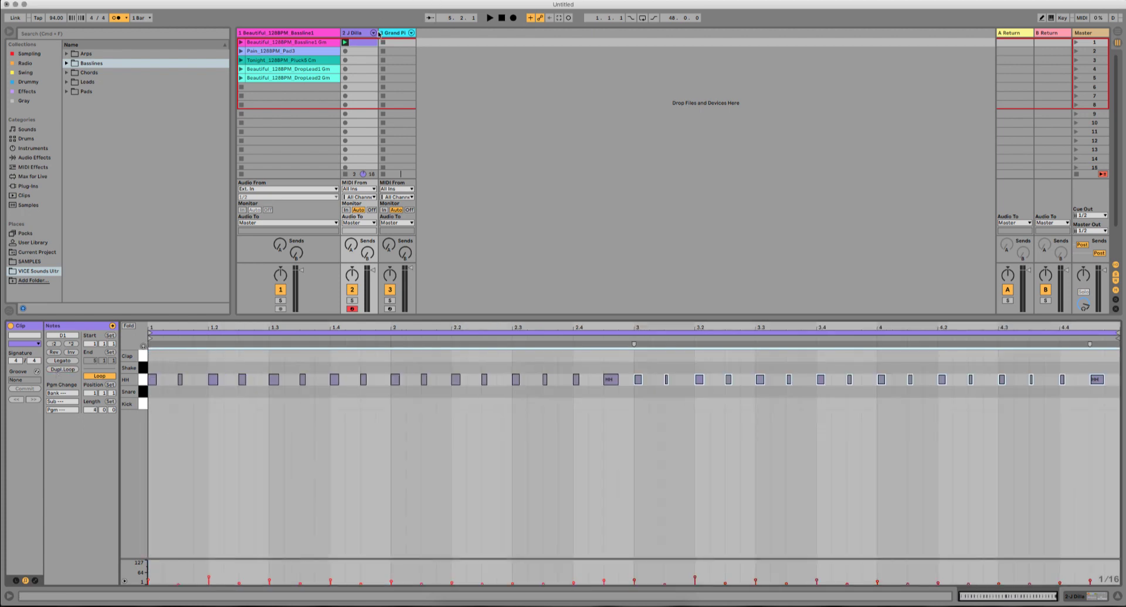
pyautogui.press('space')
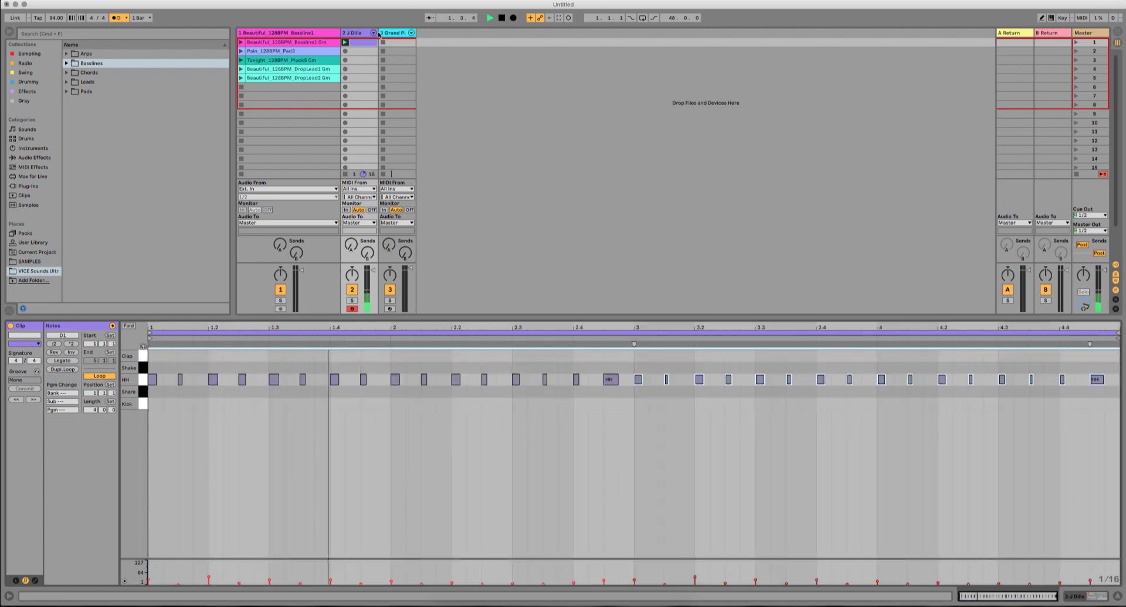
# Step: Apply the MPC 8 Swing-58.agr groove to the hi-hat clip, commit it, and audition the result
pyautogui.click(27, 74)
pyautogui.click(67, 54)
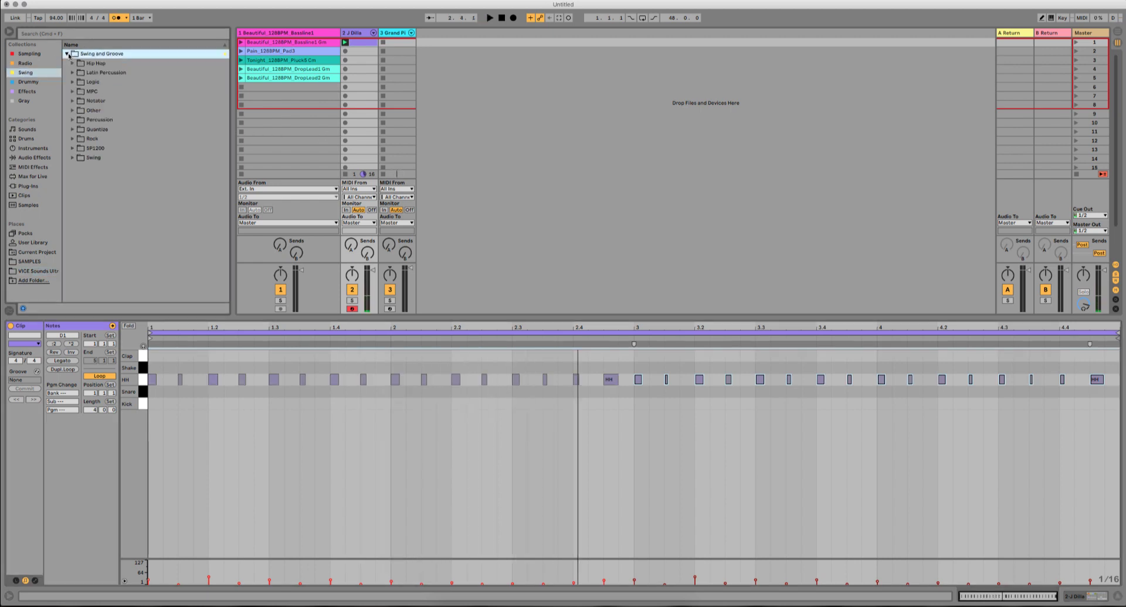
pyautogui.click(73, 92)
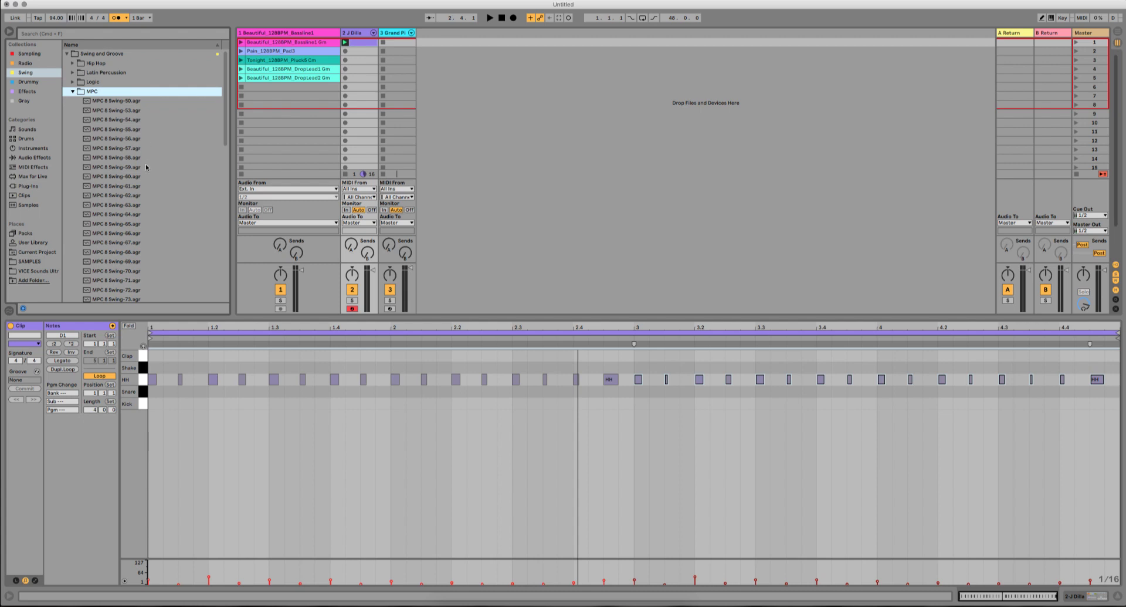
pyautogui.moveTo(132, 159); pyautogui.dragTo(364, 43)
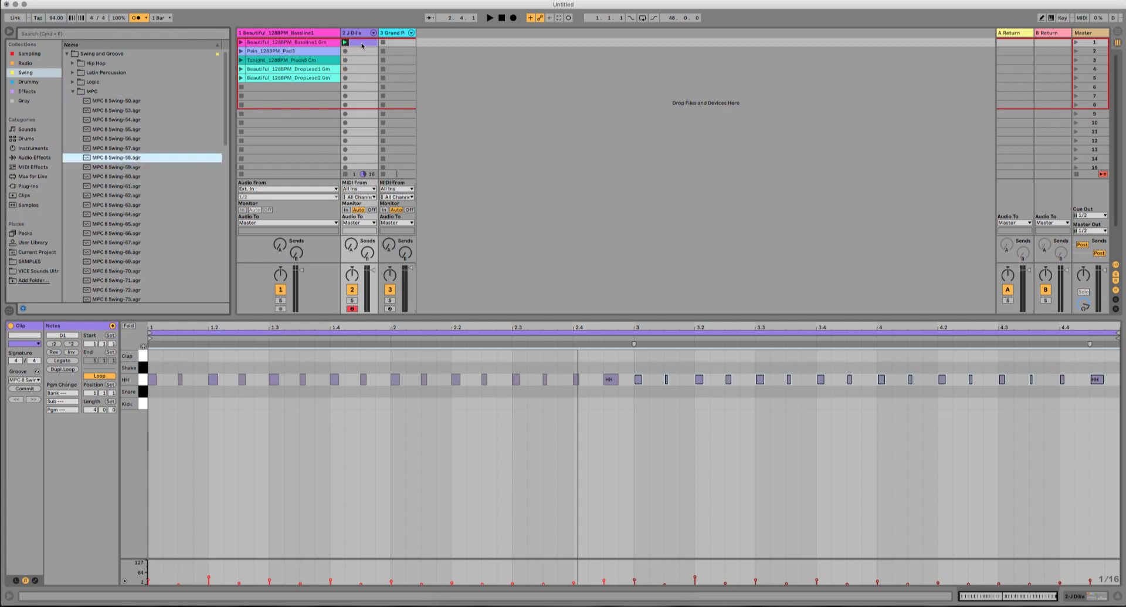
pyautogui.click(24, 388)
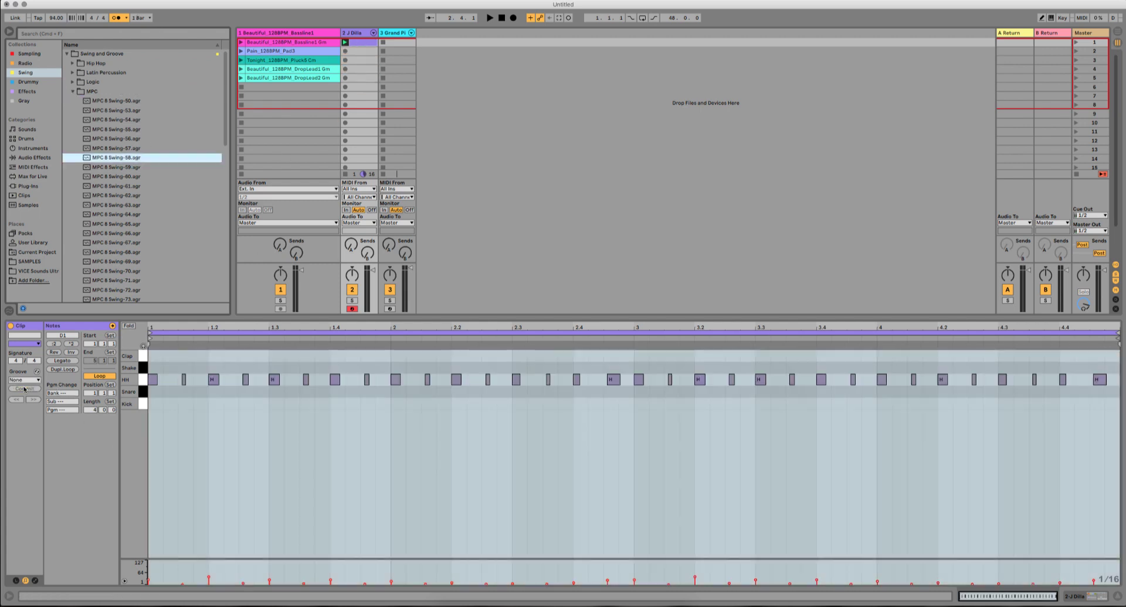
pyautogui.press('space')
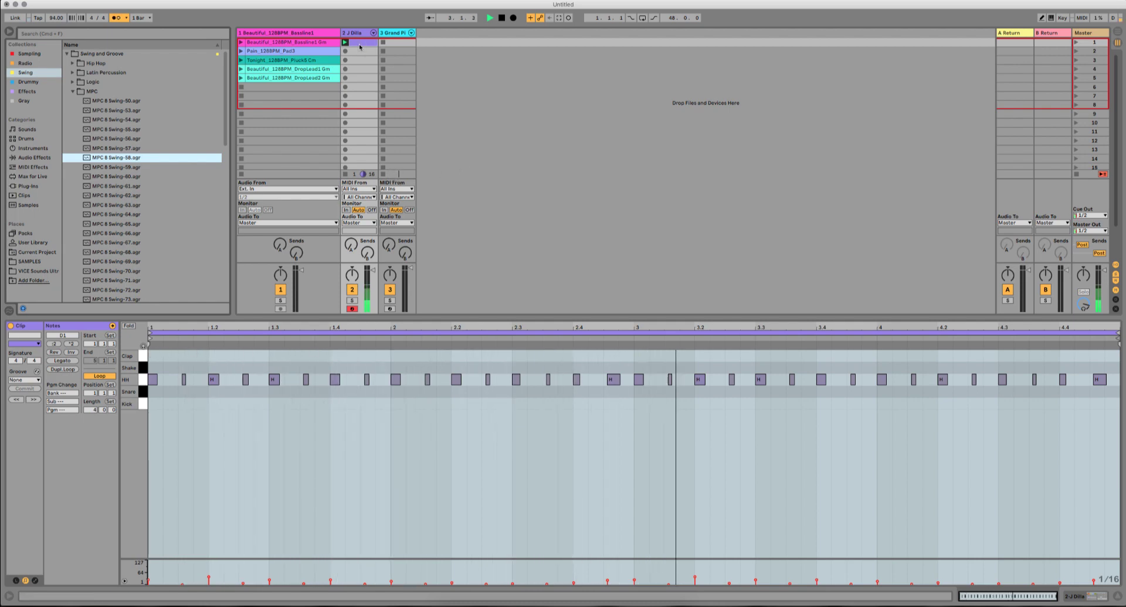
pyautogui.press('space')
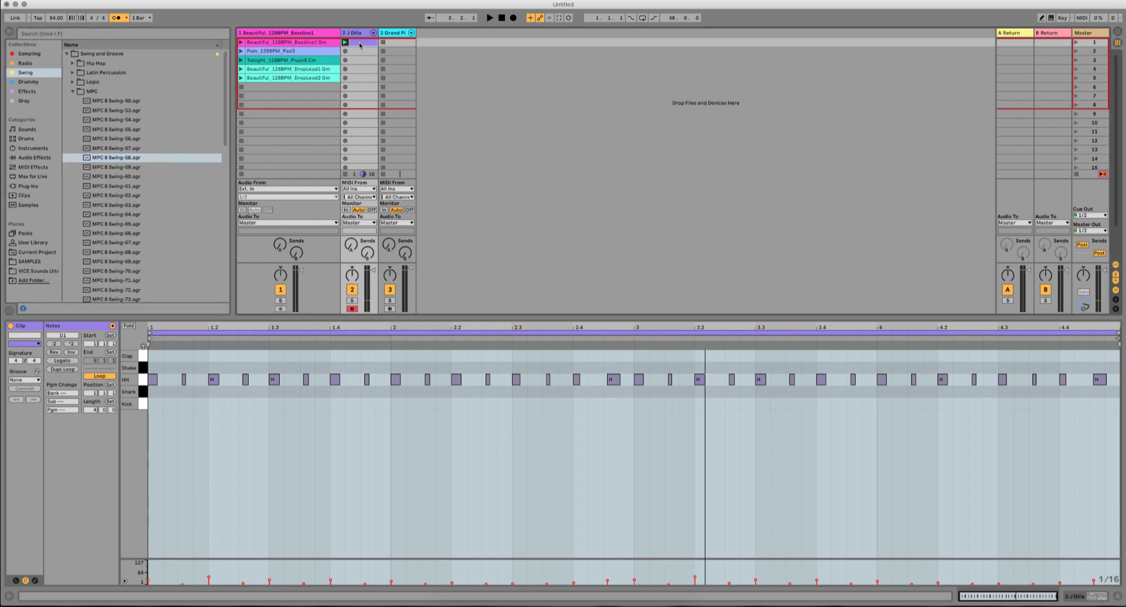
# Step: Copy the hi-hat clip into the J Dilla track's second slot and overdub kick and snare hits onto the copy
pyautogui.moveTo(360, 45); pyautogui.dragTo(359, 54)
pyautogui.click(345, 52)
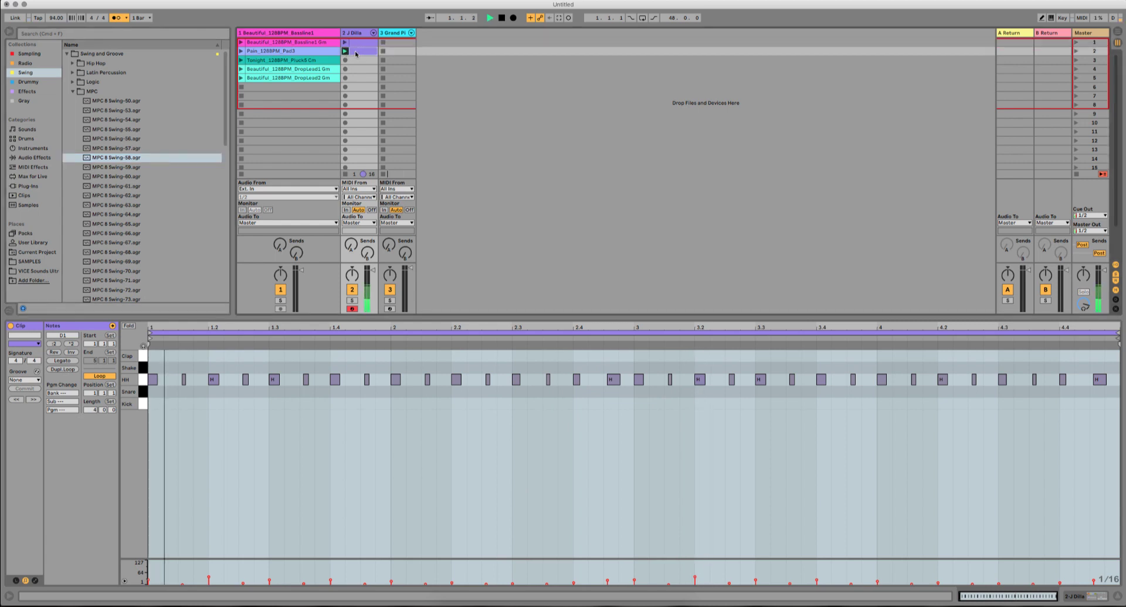
pyautogui.click(567, 18)
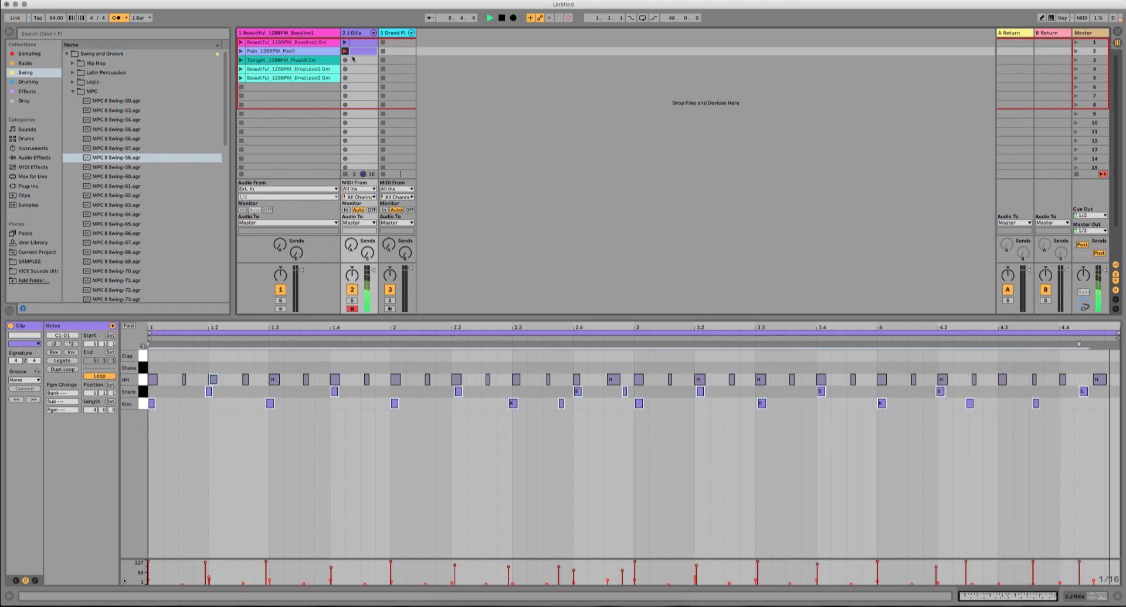
# Step: Move the last recorded snare back to beat 4.4 and place an extra snare at 4.4.4
pyautogui.click(1083, 391)
pyautogui.moveTo(1084, 395); pyautogui.dragTo(1069, 392)
pyautogui.press('super+z')
pyautogui.click(1096, 407)
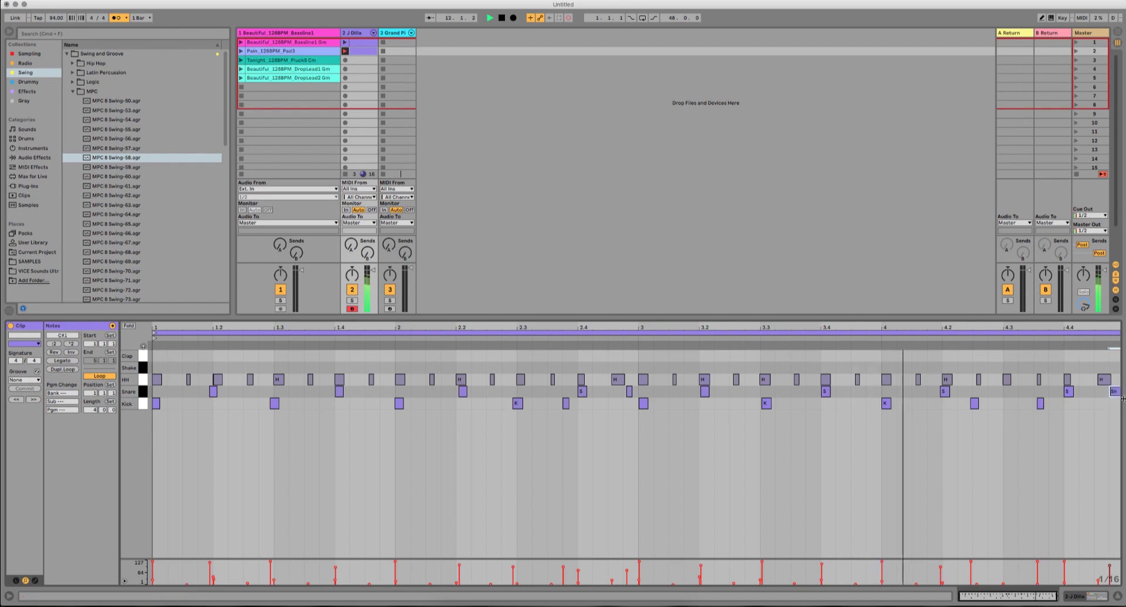
pyautogui.doubleClick(1114, 393)
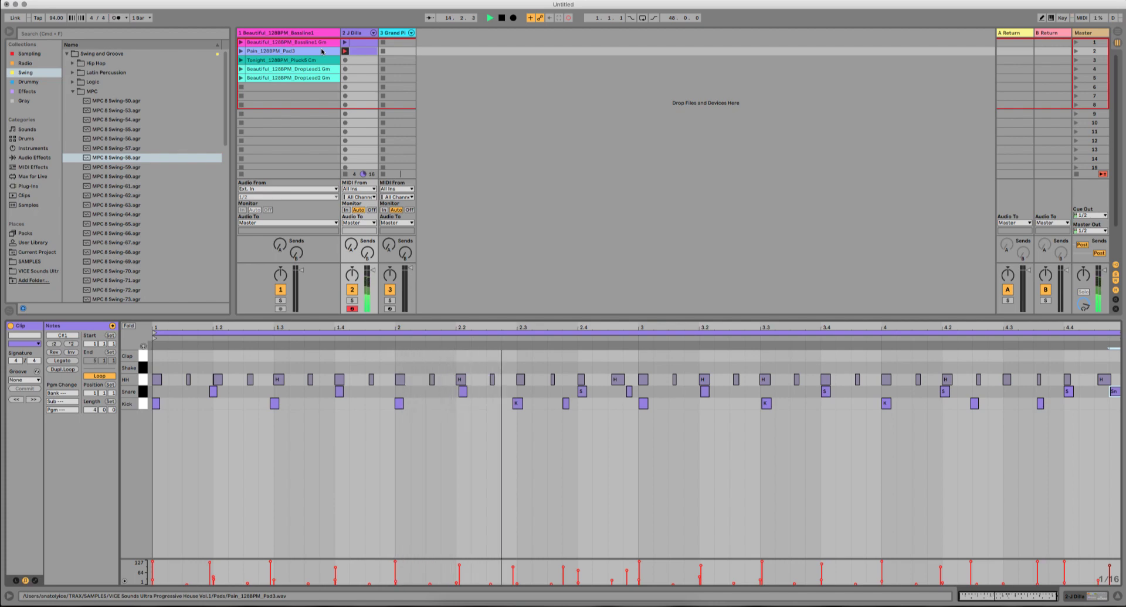
# Step: Play back the drum clip and nudge the early kick near beat 2.3 slightly later onto the beat
pyautogui.press('space')
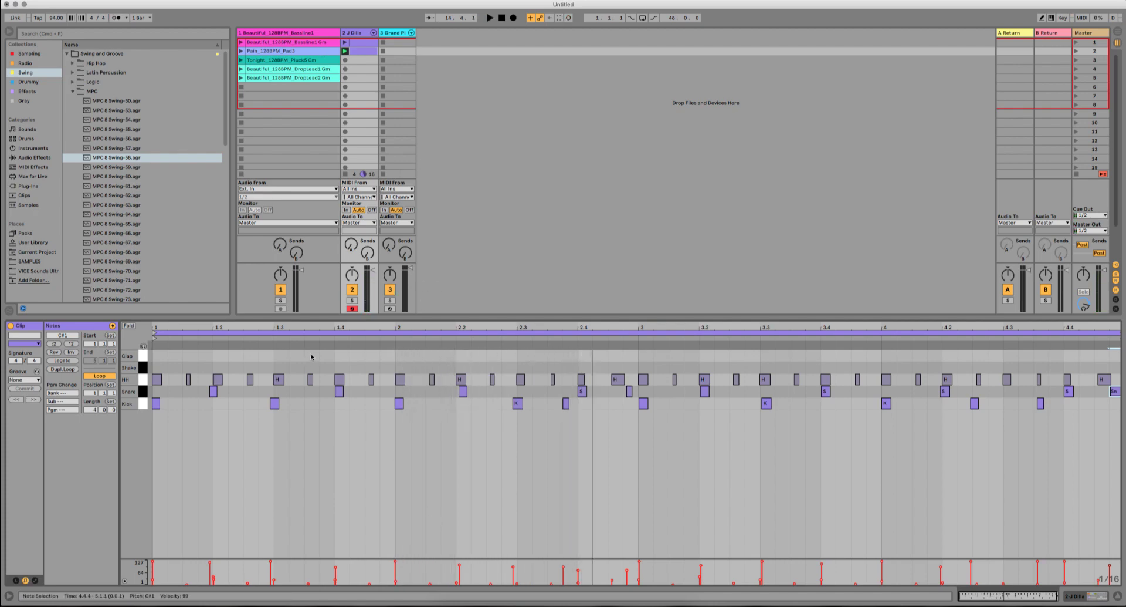
pyautogui.press('space')
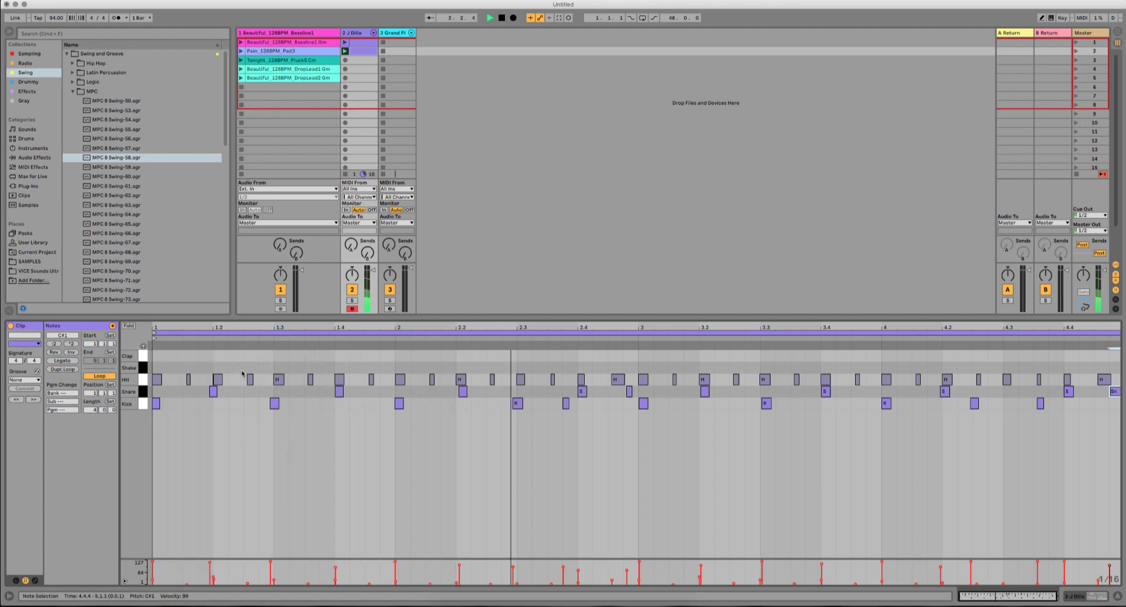
pyautogui.click(522, 403)
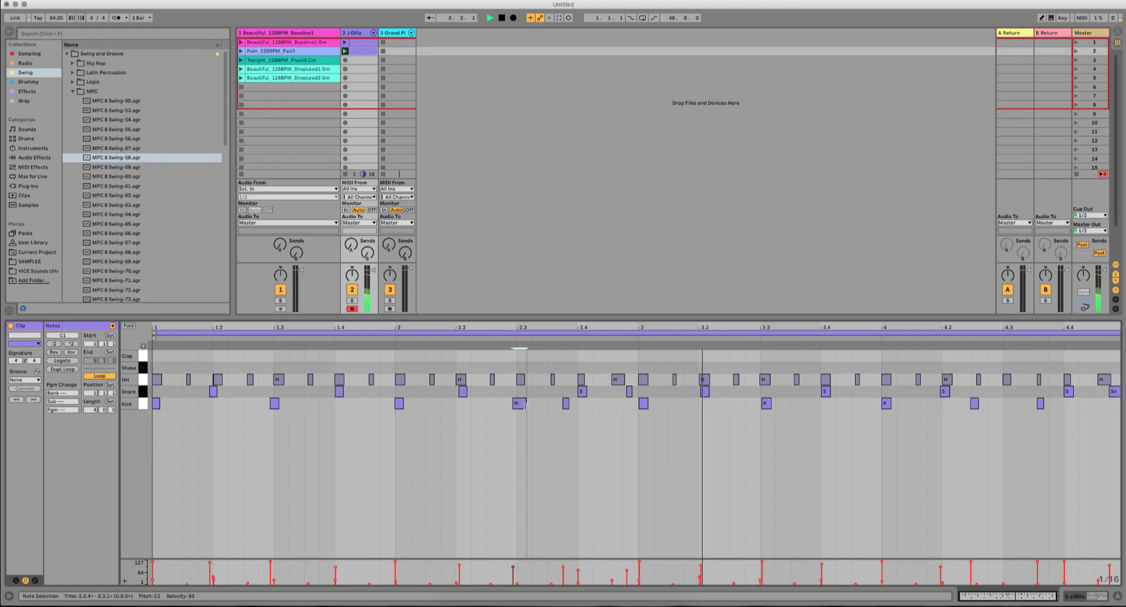
pyautogui.moveTo(521, 404); pyautogui.dragTo(524, 404)
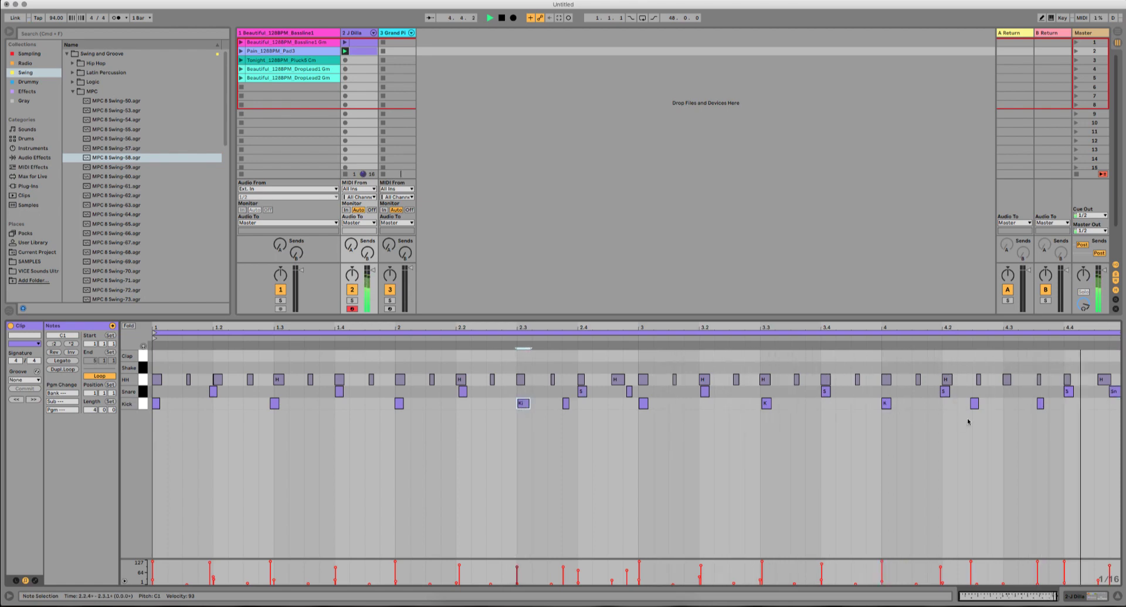
pyautogui.click(946, 391)
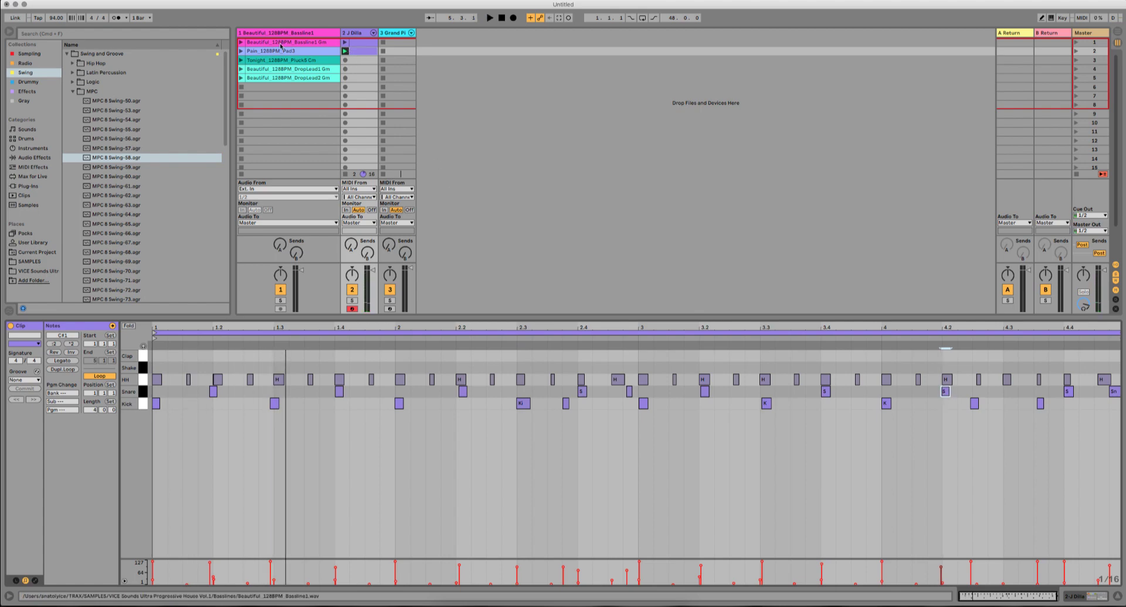
# Step: Delete the Grand Piano track and insert an empty MIDI track after the J Dilla track
pyautogui.click(398, 42)
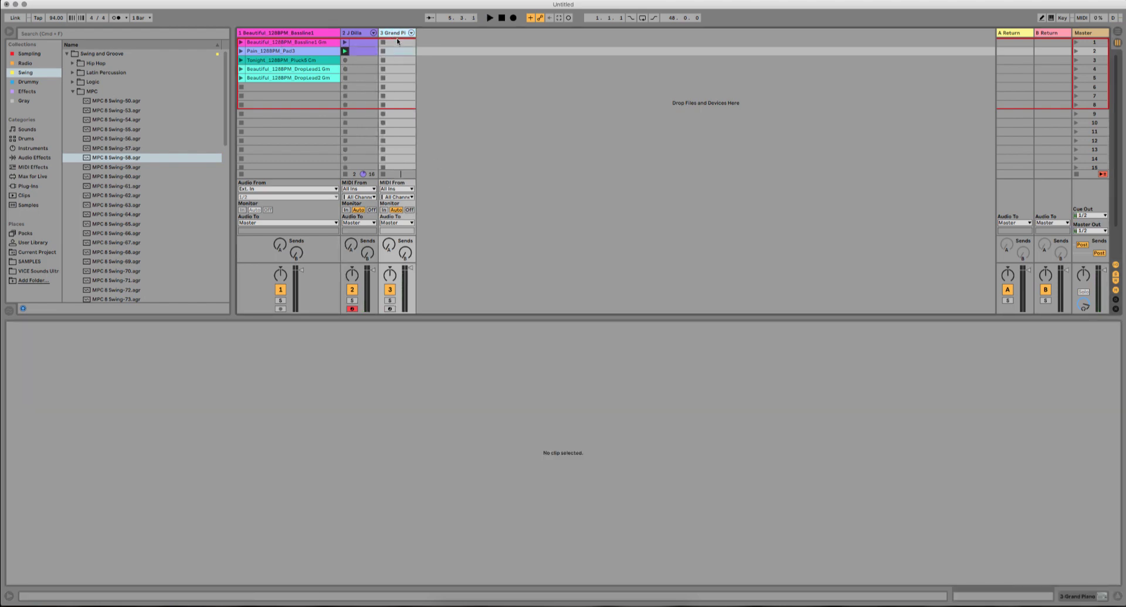
pyautogui.press('Delete')
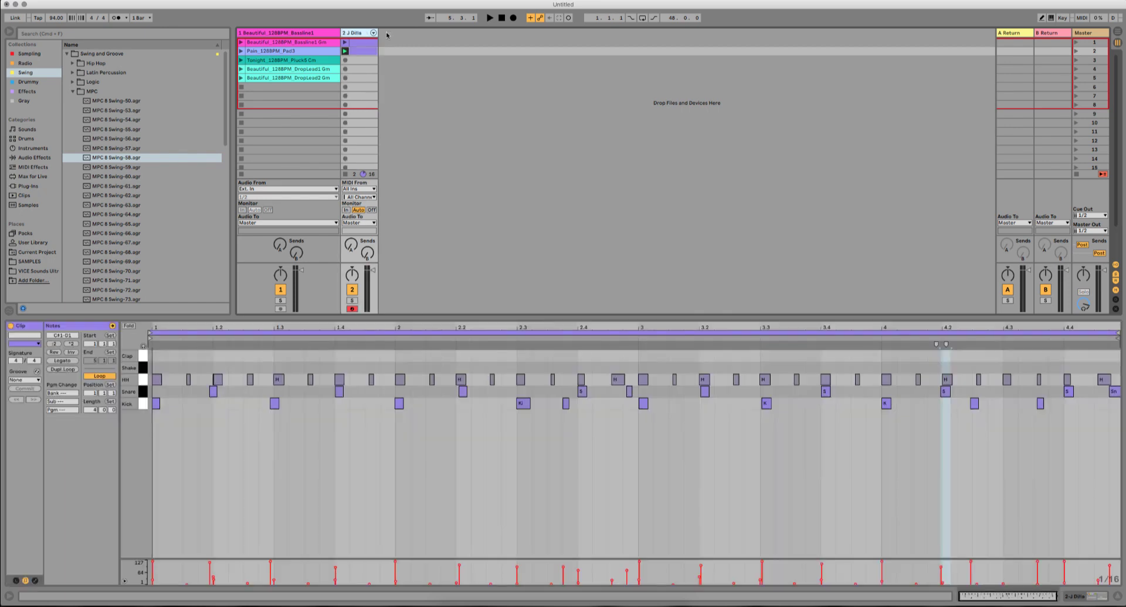
pyautogui.click(387, 35)
pyautogui.rightClick(387, 35)
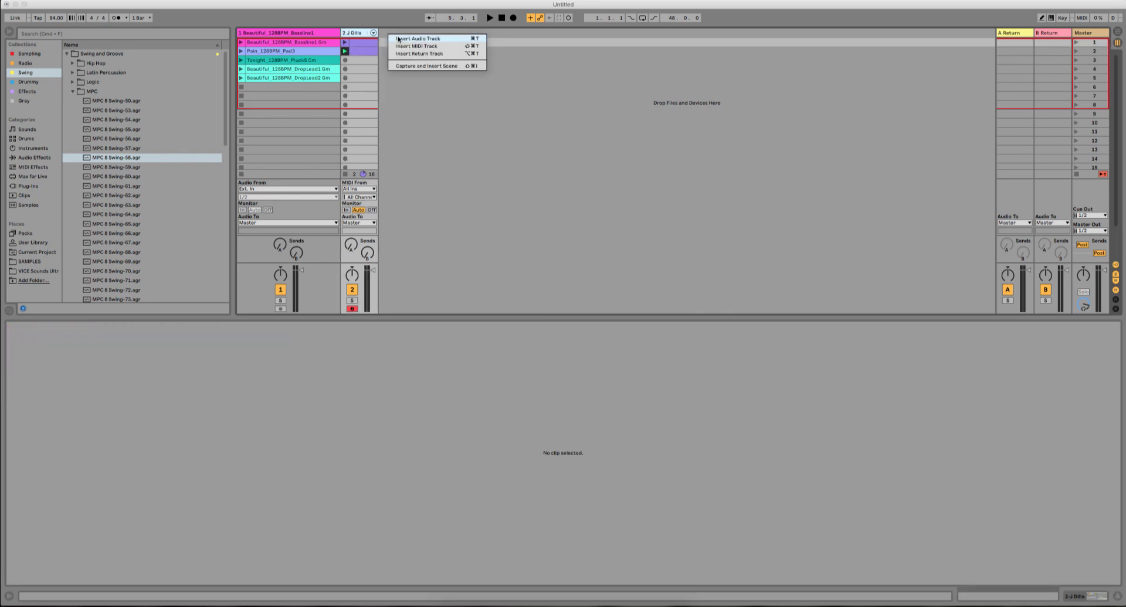
pyautogui.press('super+shift+t')
# Step: Load an empty Simpler from the Sampling collection onto the new MIDI track
pyautogui.click(29, 55)
pyautogui.moveTo(90, 63); pyautogui.dragTo(405, 37)
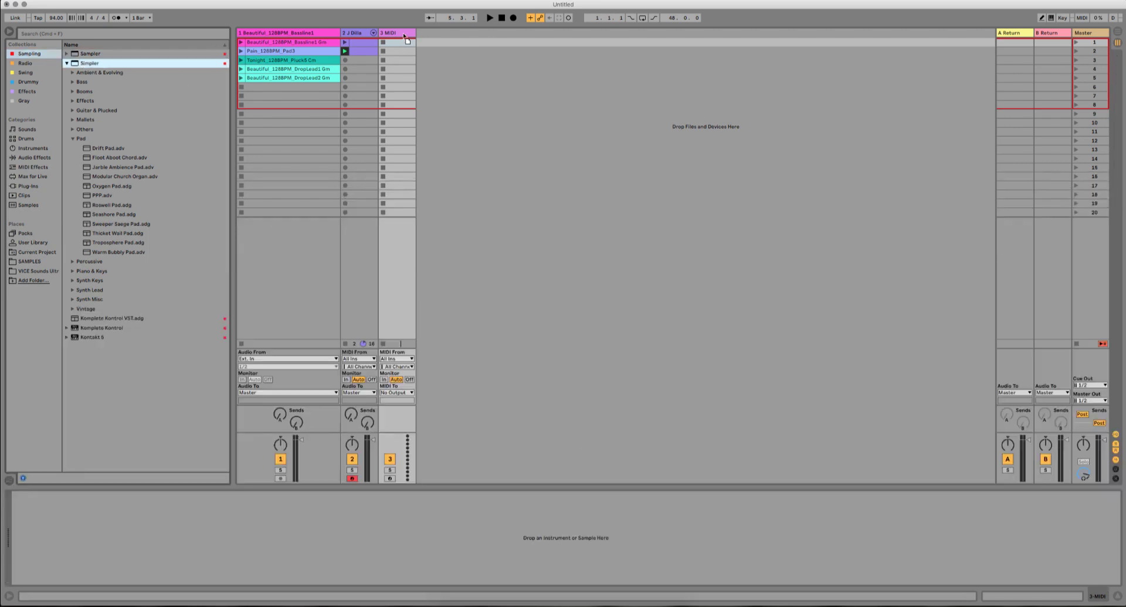
pyautogui.click(67, 63)
# Step: Set the song tempo to 128 BPM and load the first track's Beautiful_128BPM_Bassline1 clip into Simpler
pyautogui.click(53, 19)
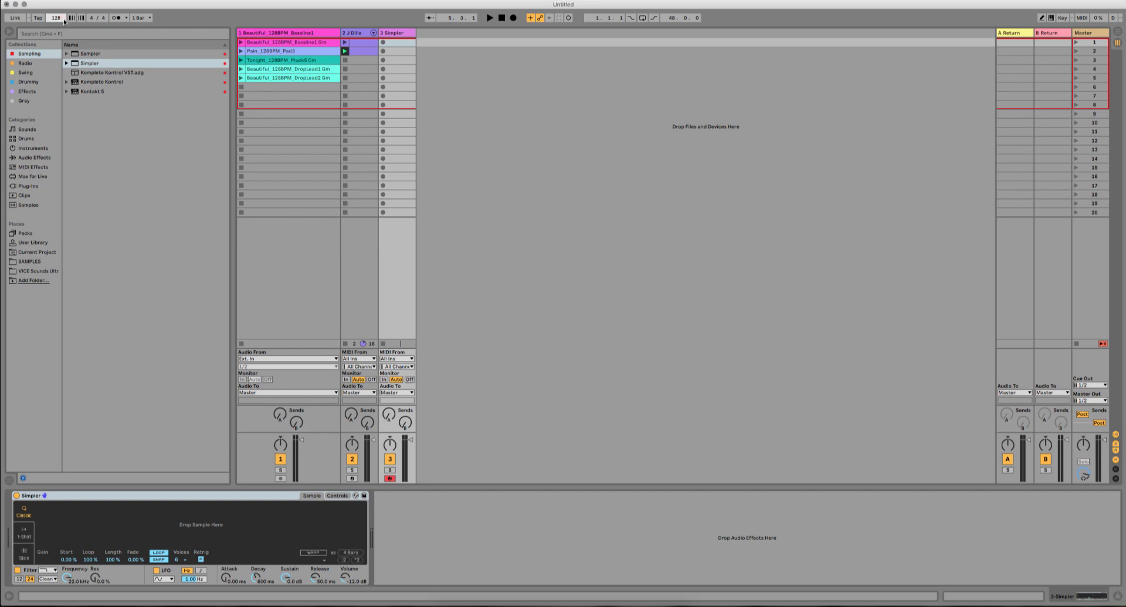
pyautogui.write('128')
pyautogui.press('Return')
pyautogui.click(270, 33)
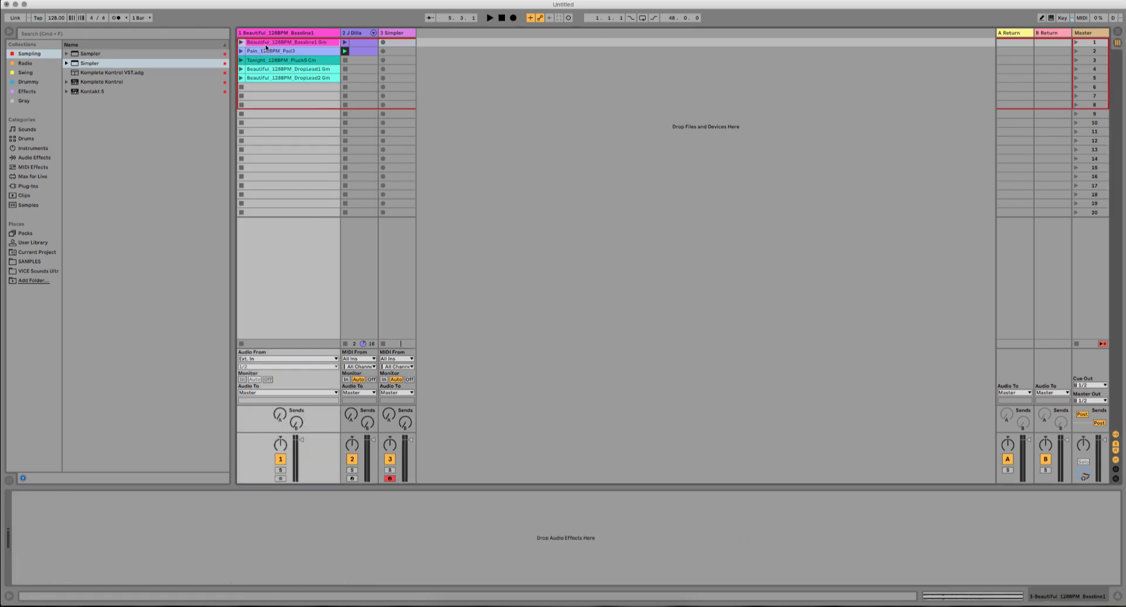
pyautogui.click(396, 34)
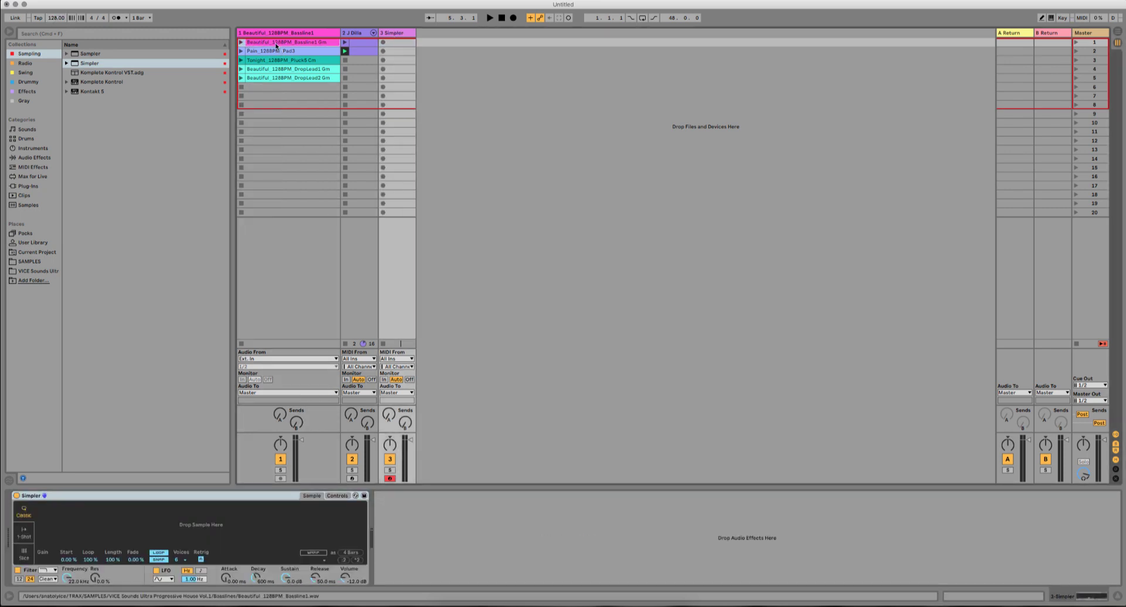
pyautogui.moveTo(276, 45); pyautogui.dragTo(237, 518)
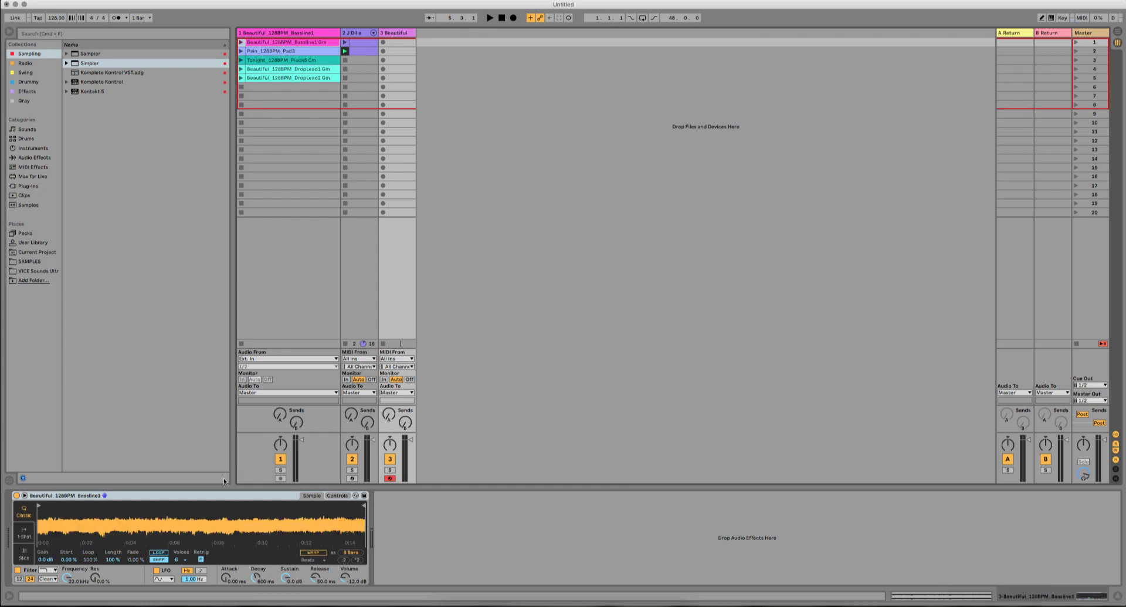
# Step: Set the song tempo to 94 BPM and switch Simpler to Slice mode for the bassline sample
pyautogui.moveTo(56, 18); pyautogui.dragTo(56, 26)
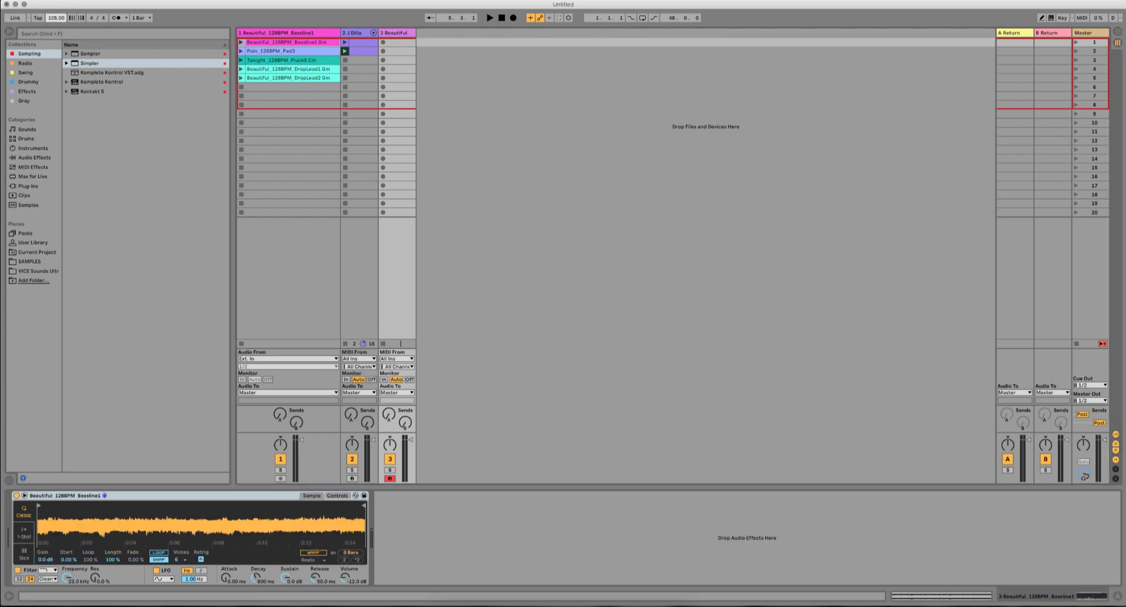
pyautogui.click(25, 559)
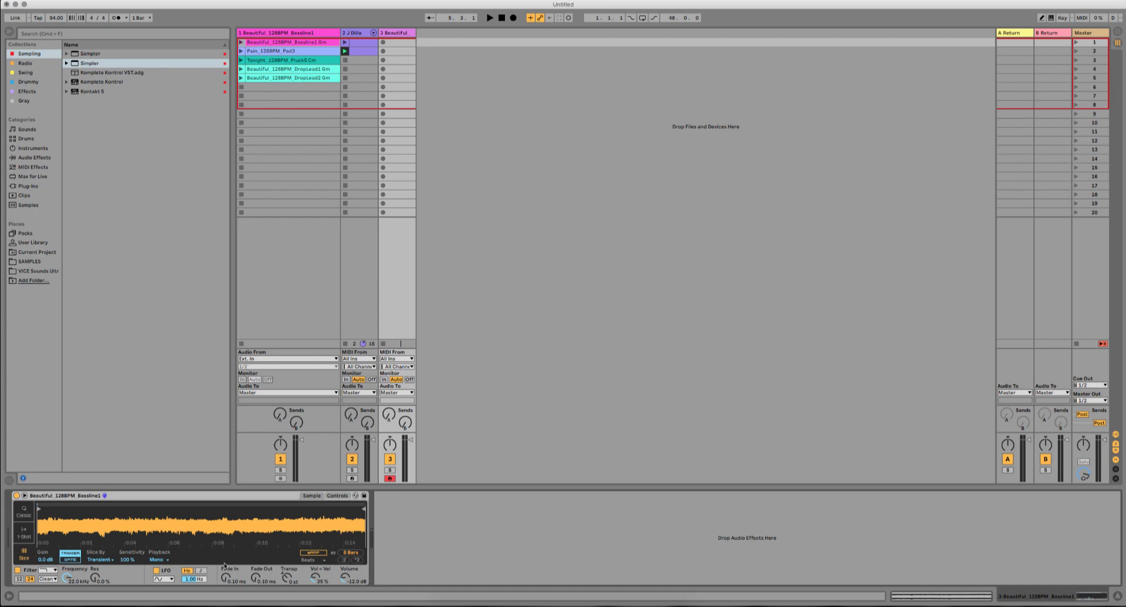
# Step: Turn on warping for the bassline sample in Simpler and set its warp mode to Complex Pro
pyautogui.click(313, 552)
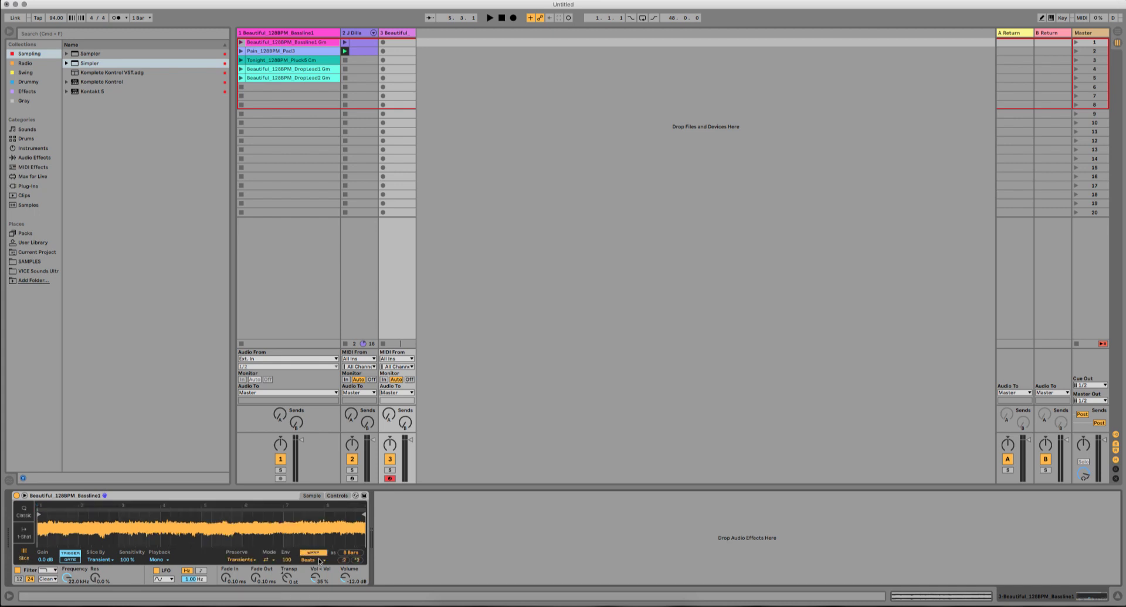
pyautogui.click(320, 559)
pyautogui.click(315, 604)
# Step: Slice the bassline by Beat, trying a 1/2 division before returning to 1/4, and set the warp mode to Beats
pyautogui.click(110, 560)
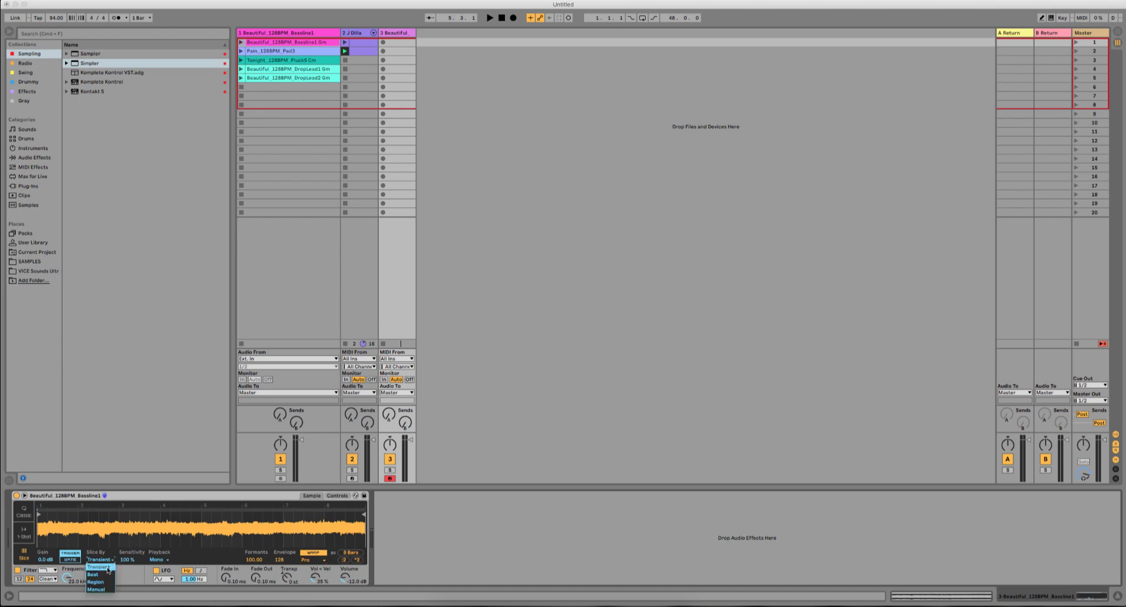
pyautogui.click(108, 574)
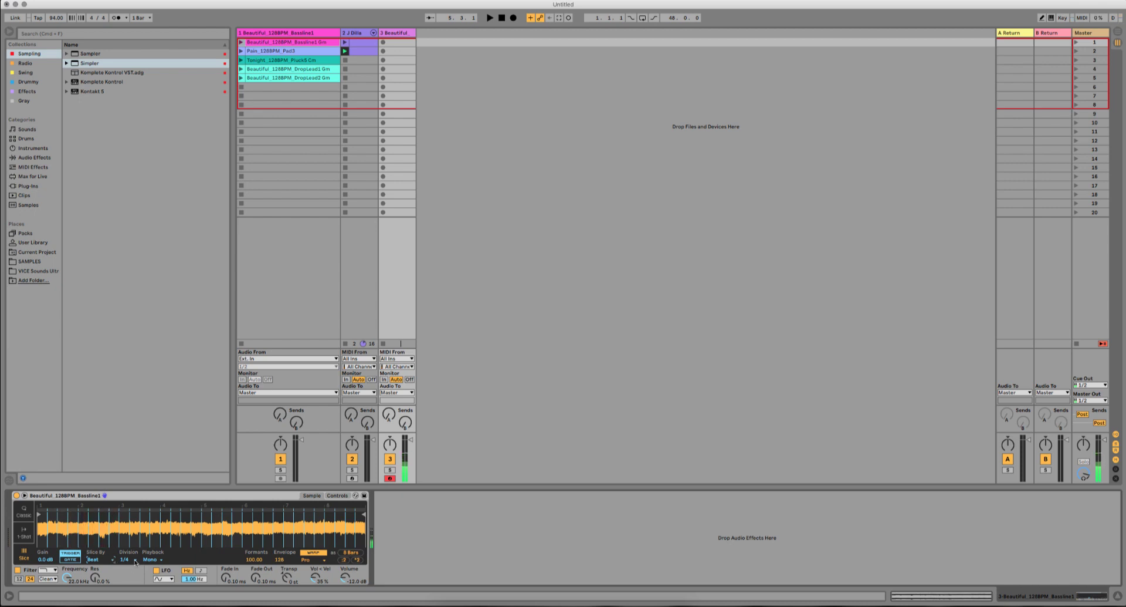
pyautogui.click(127, 559)
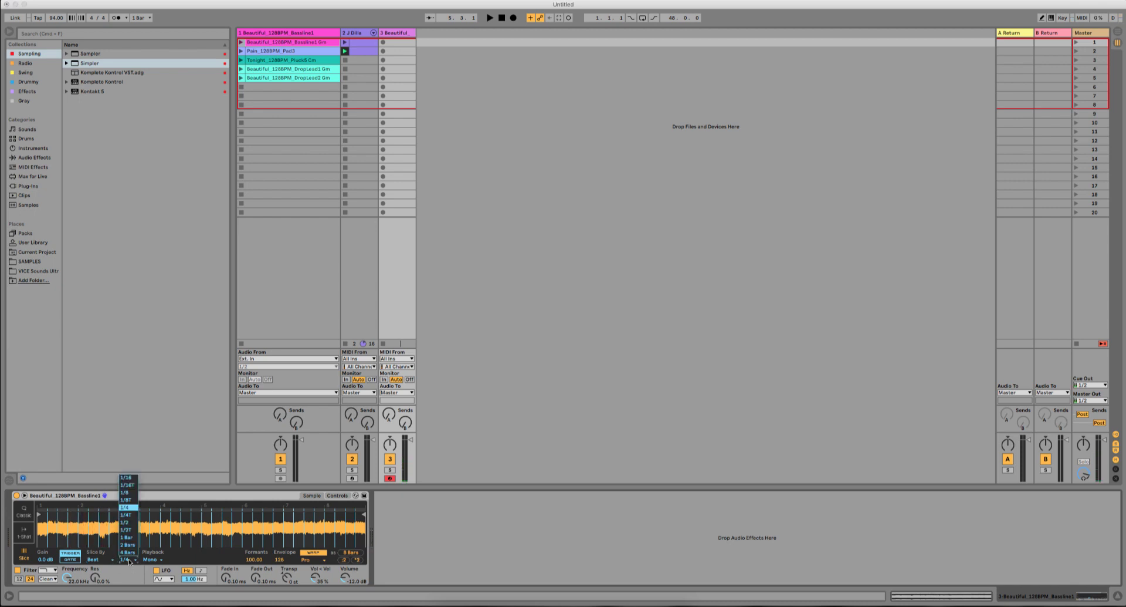
pyautogui.click(127, 521)
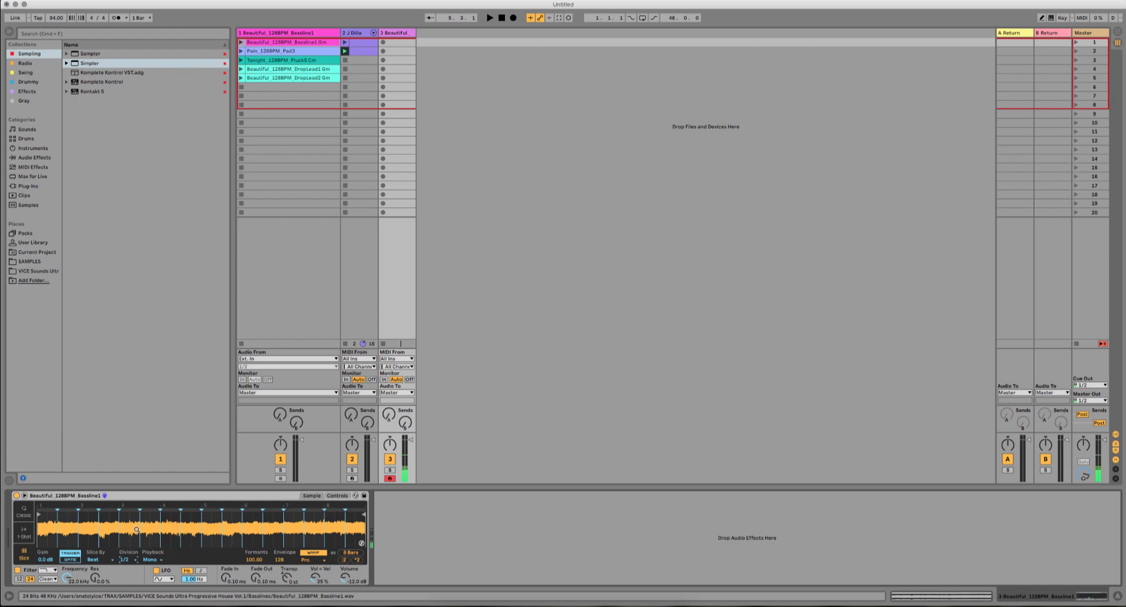
pyautogui.click(136, 560)
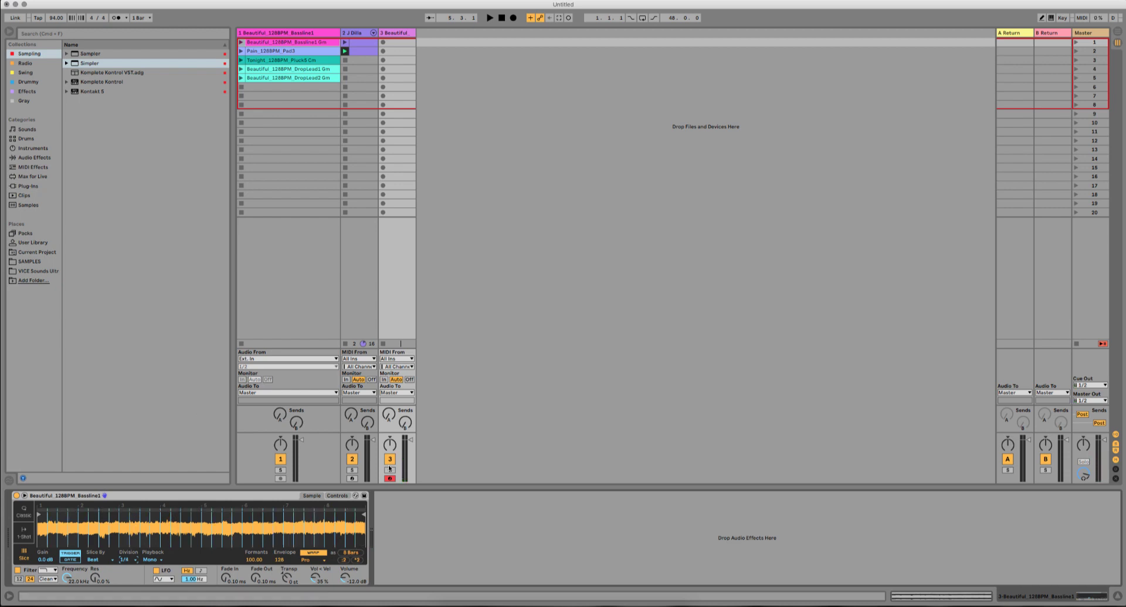
pyautogui.click(312, 559)
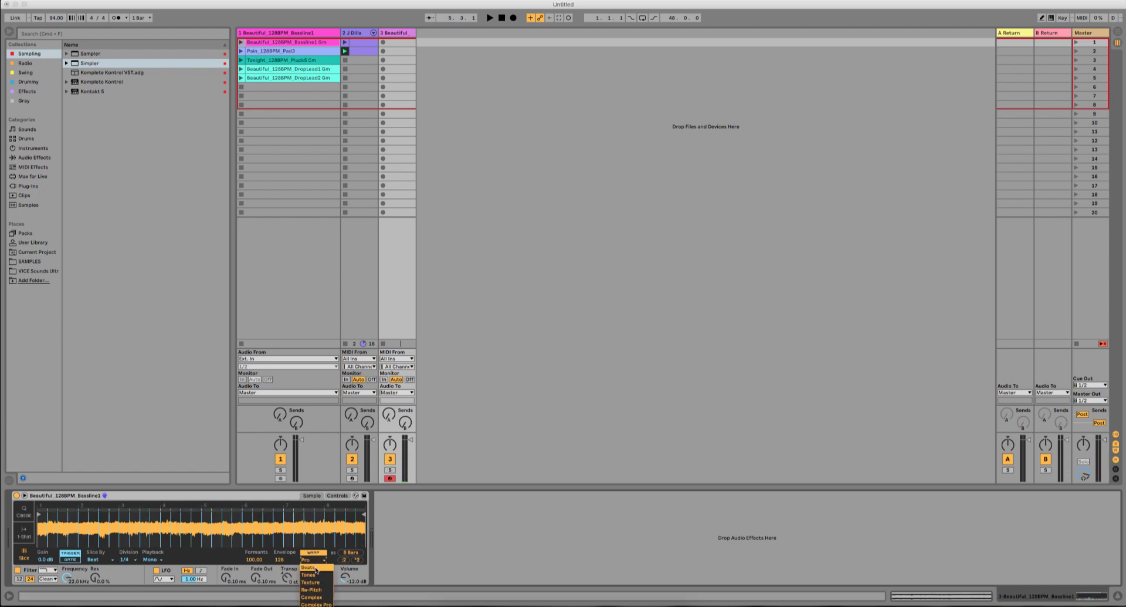
pyautogui.click(317, 568)
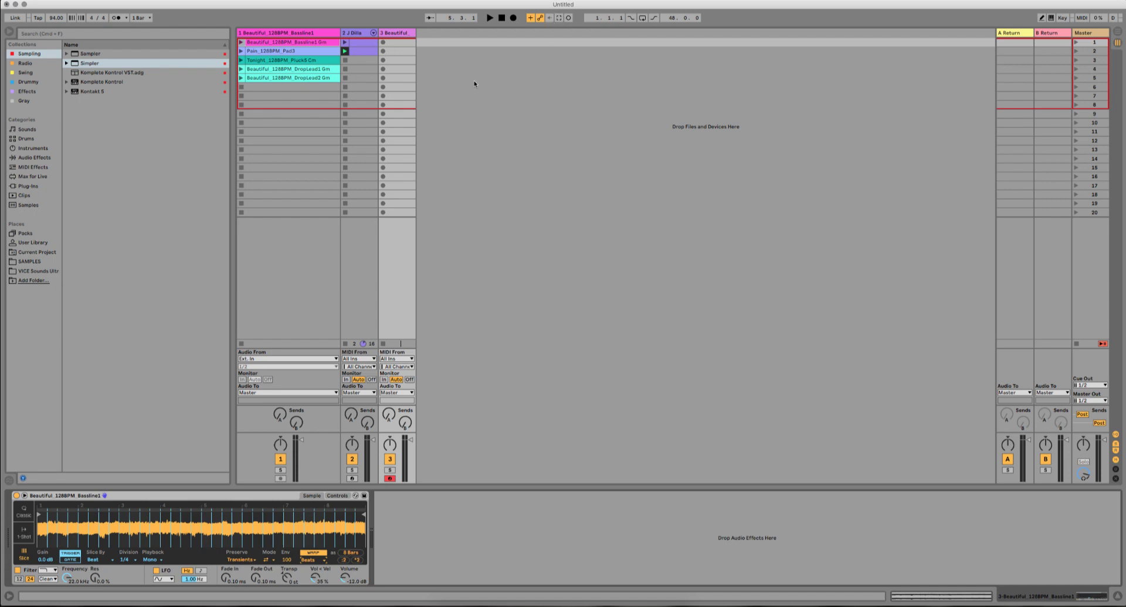
# Step: Record two MIDI clips of bassline slices over the drums, in the second and third slots of the Beautiful track
pyautogui.press('space')
pyautogui.click(383, 52)
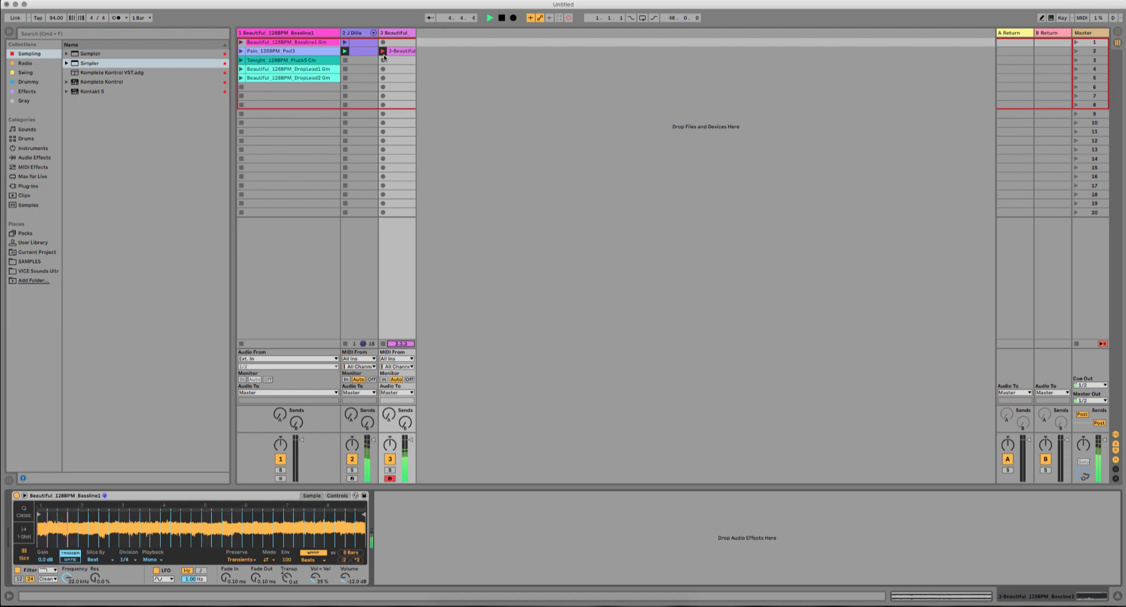
pyautogui.press('space')
pyautogui.click(383, 60)
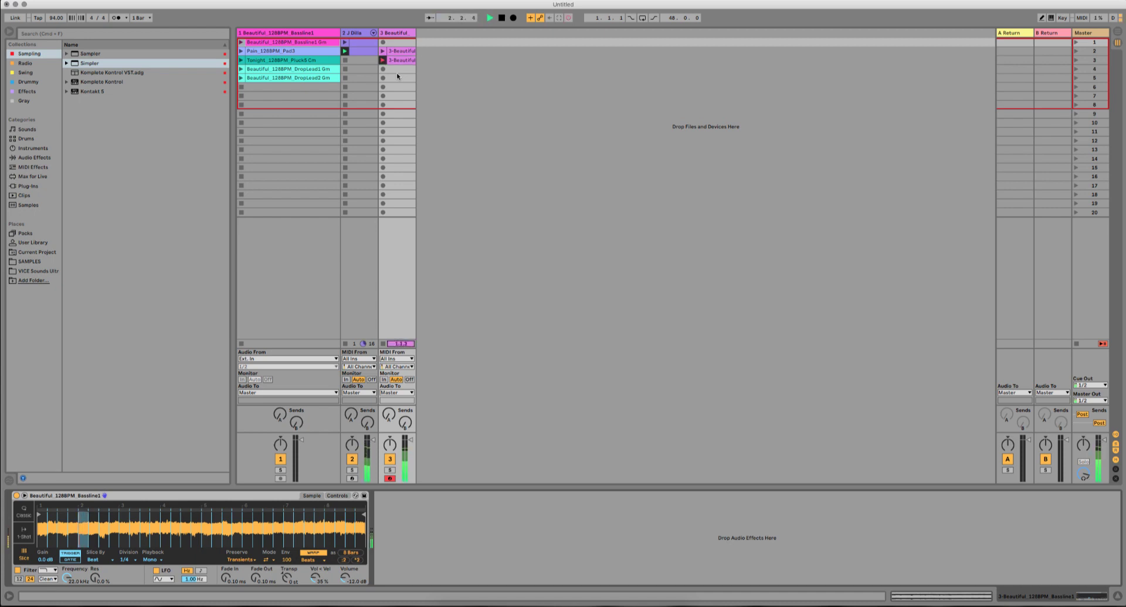
pyautogui.press('space')
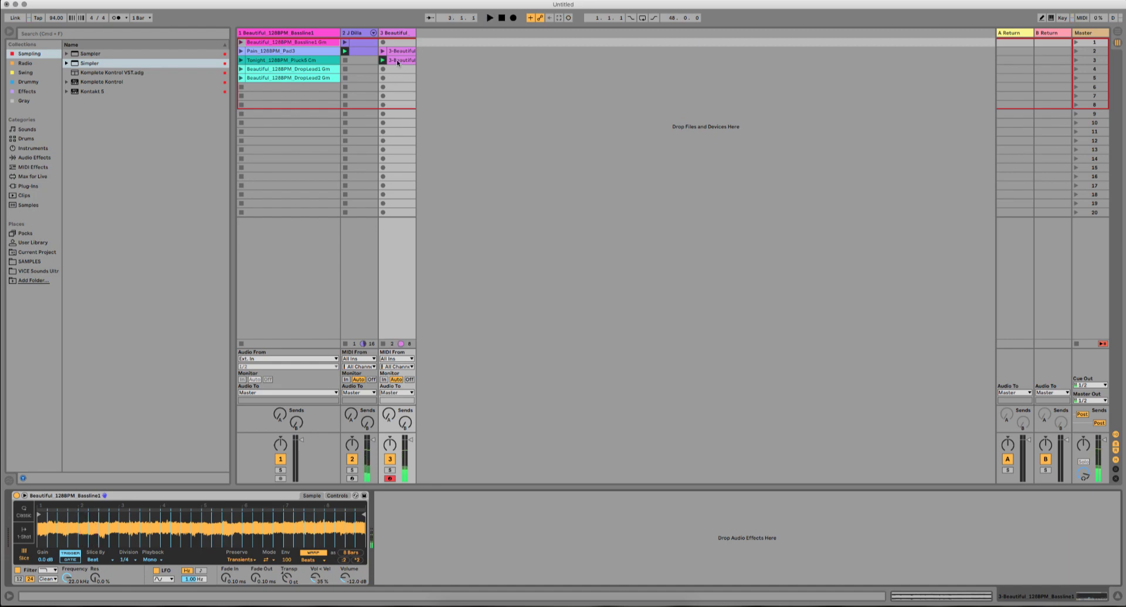
# Step: Raise all note velocities to 127 in the third-slot clip and the second-slot clip of the Beautiful track
pyautogui.click(397, 61)
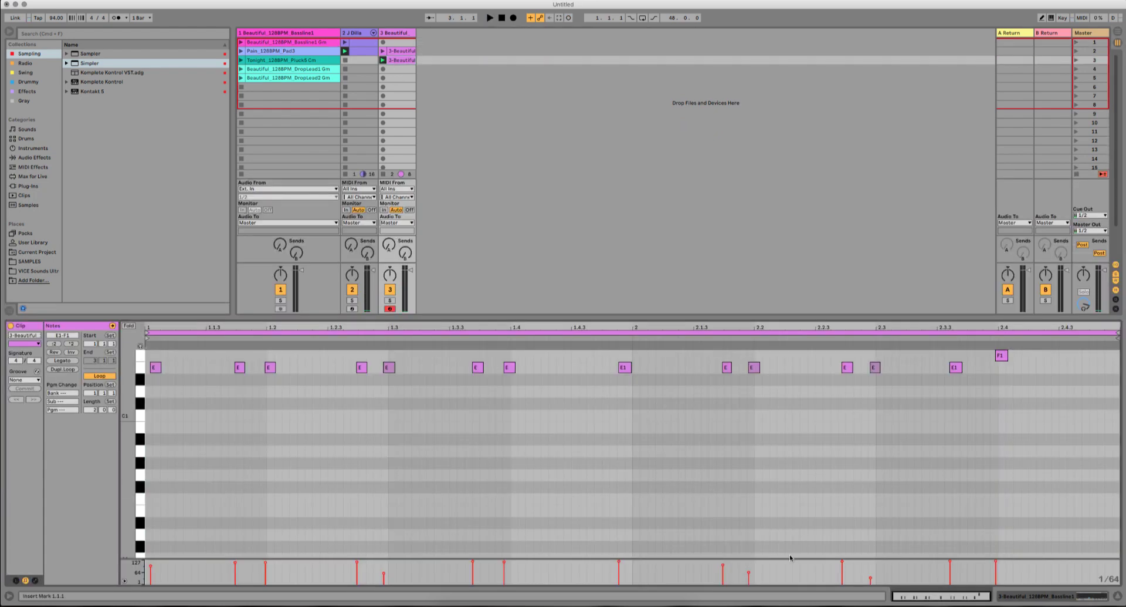
pyautogui.click(754, 568)
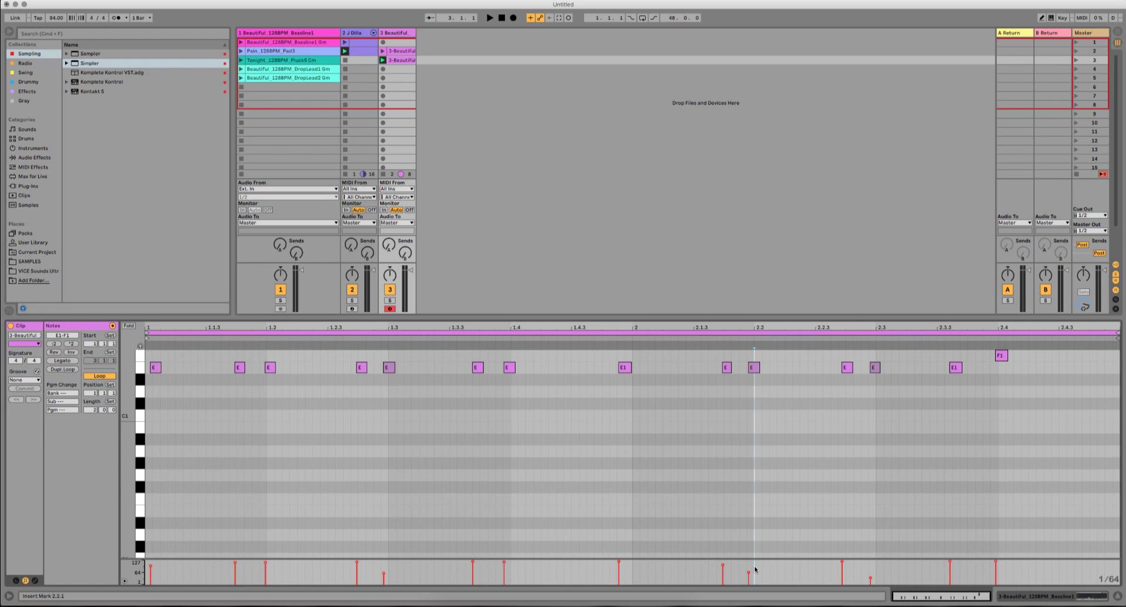
pyautogui.press('super+a')
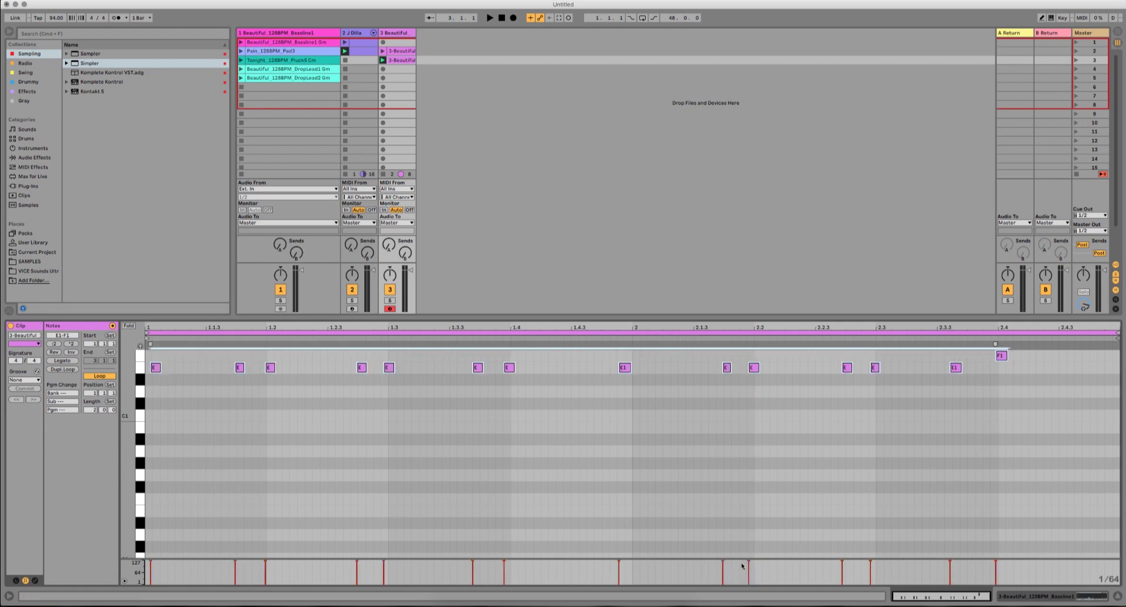
pyautogui.click(403, 52)
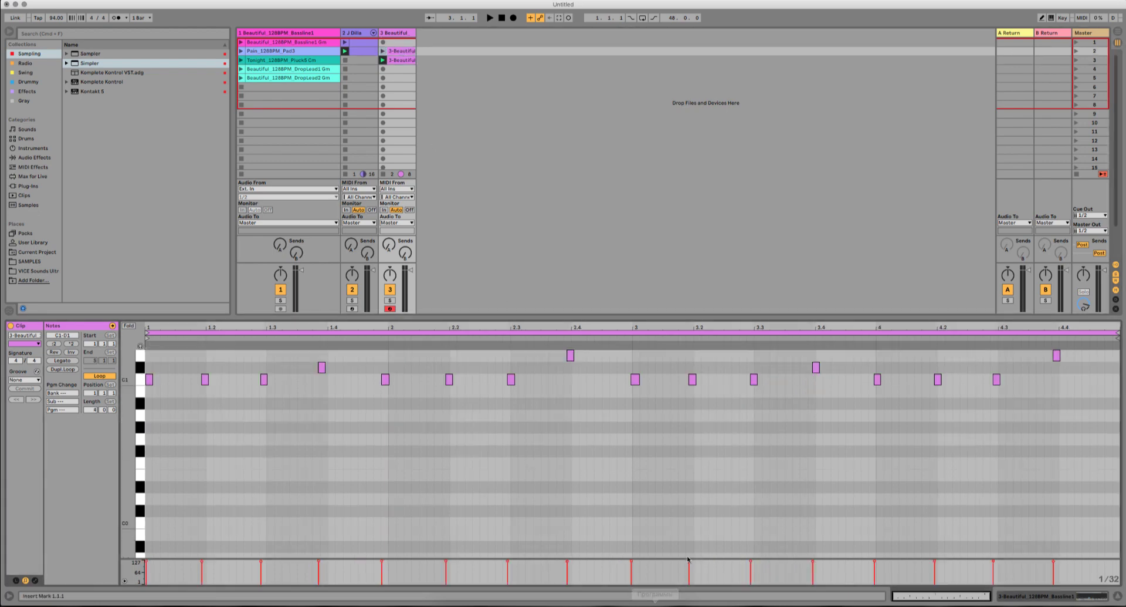
pyautogui.click(671, 571)
pyautogui.press('super+a')
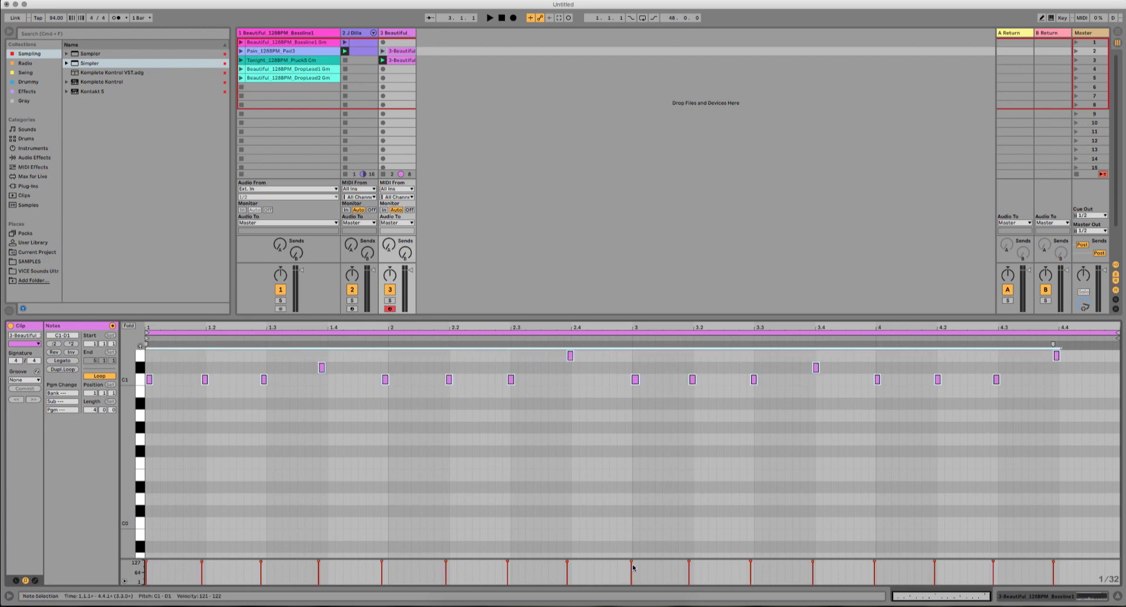
pyautogui.moveTo(632, 564); pyautogui.dragTo(631, 561)
# Step: Quantize the second-slot clip's notes and move its first C#1 note to beat 1.4
pyautogui.rightClick(359, 467)
pyautogui.click(410, 293)
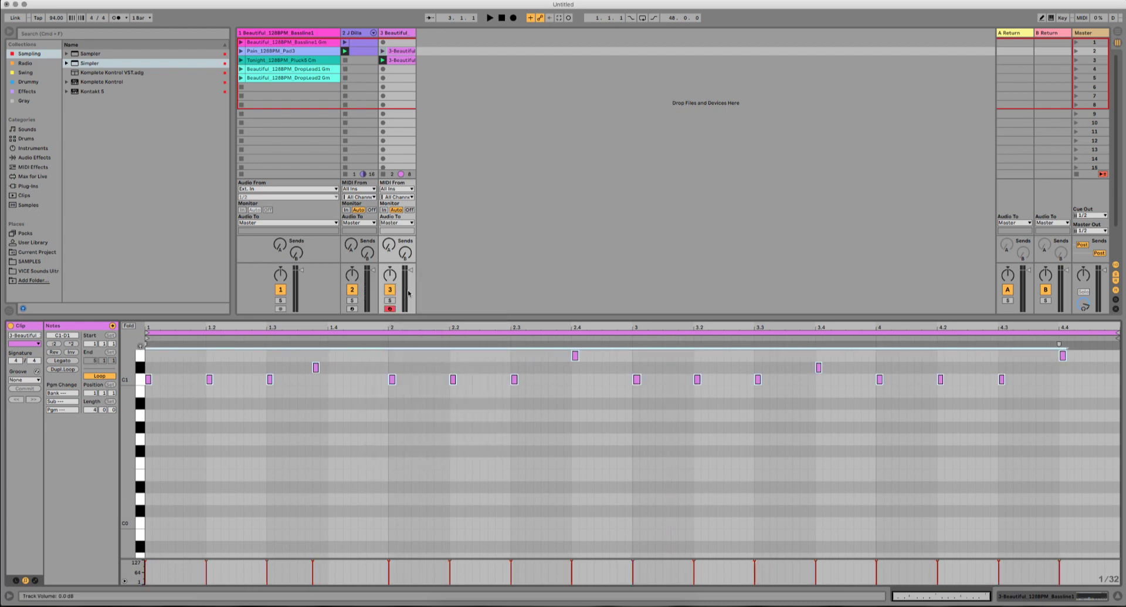
pyautogui.click(316, 367)
pyautogui.moveTo(314, 368); pyautogui.dragTo(329, 370)
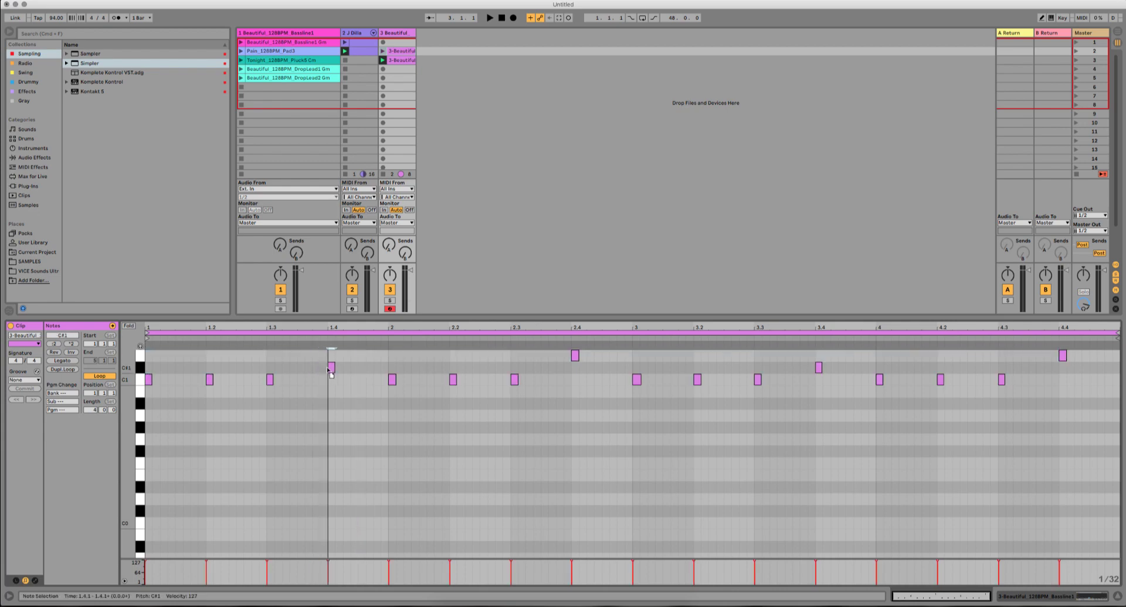
# Step: Quantize all the notes of the third-slot clip on the Beautiful track
pyautogui.click(397, 60)
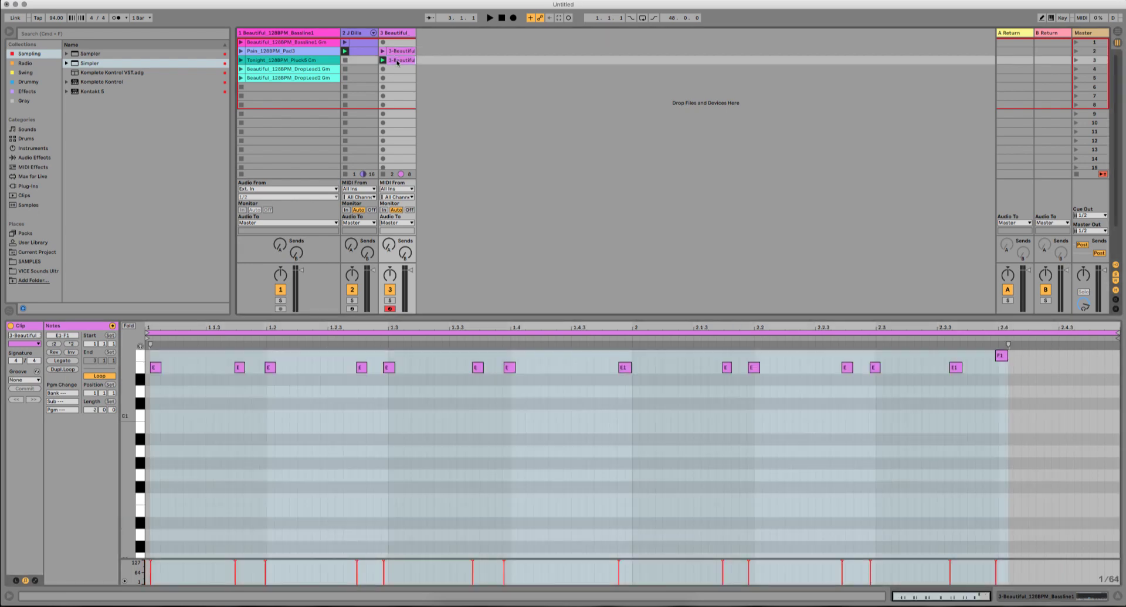
pyautogui.rightClick(540, 448)
pyautogui.click(569, 455)
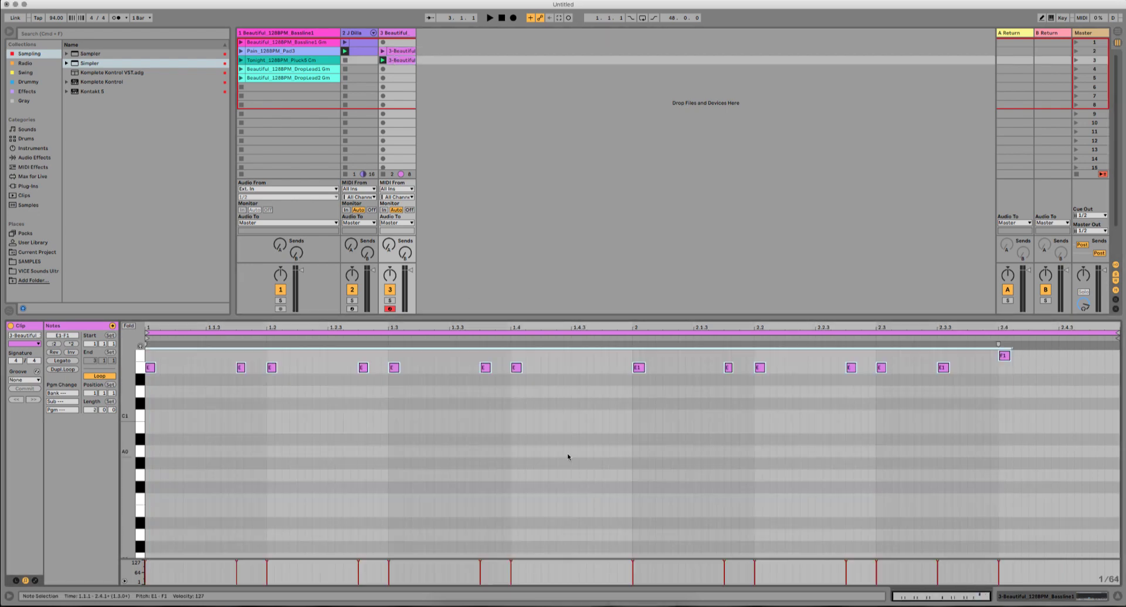
# Step: Move the E1 note at 2.3.3 in the third-slot clip up to F#1 and play the clip back
pyautogui.press('space')
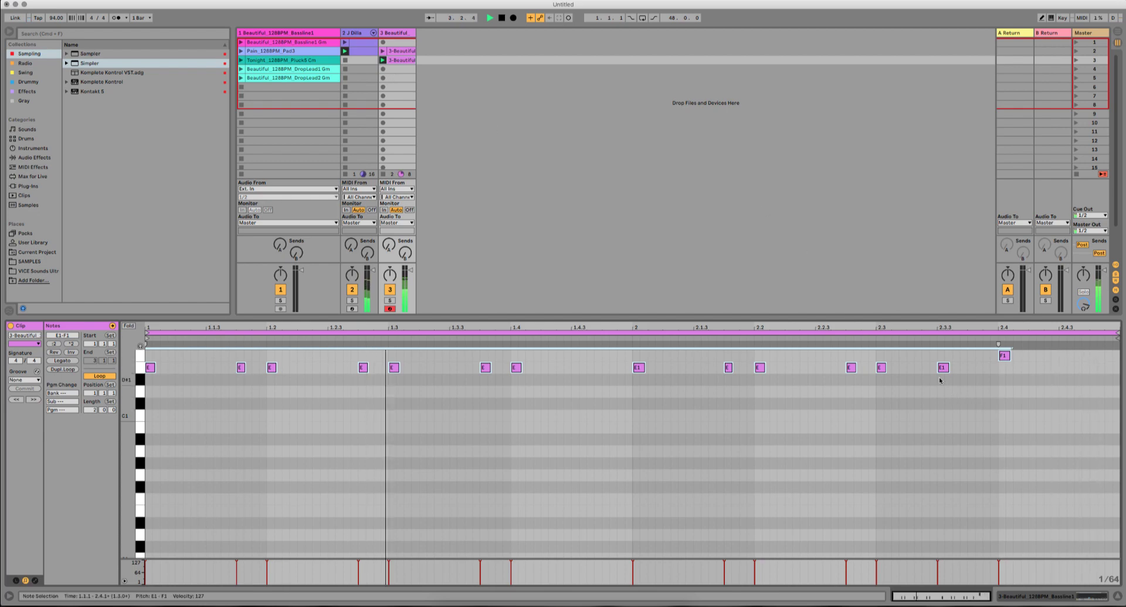
pyautogui.scroll(3, 959, 381)
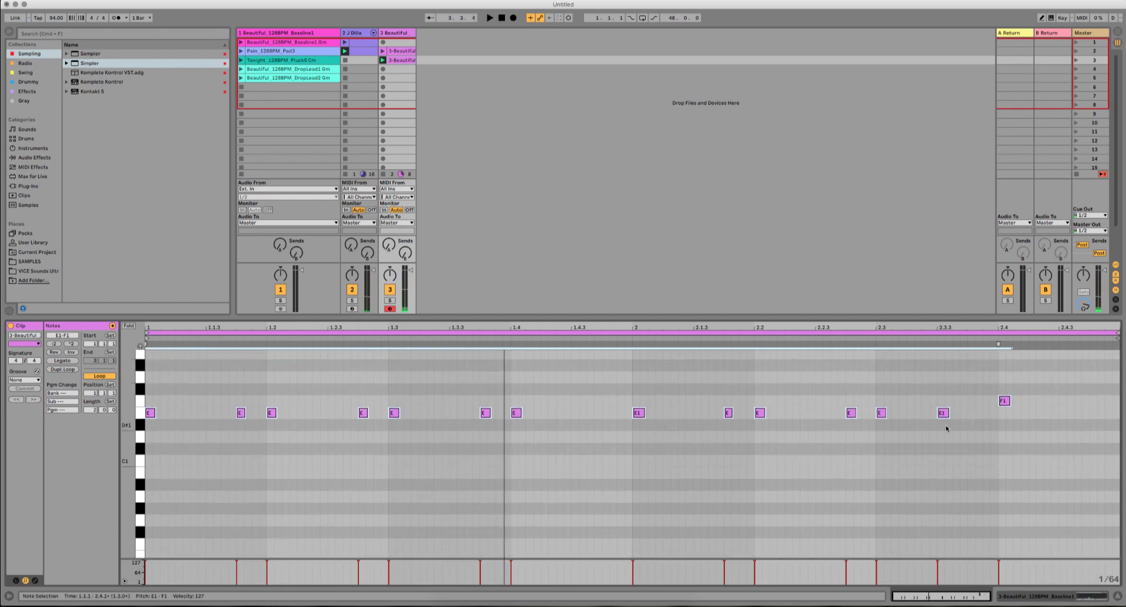
pyautogui.moveTo(944, 410); pyautogui.dragTo(945, 392)
pyautogui.press('super+z')
pyautogui.click(960, 410)
pyautogui.press('space')
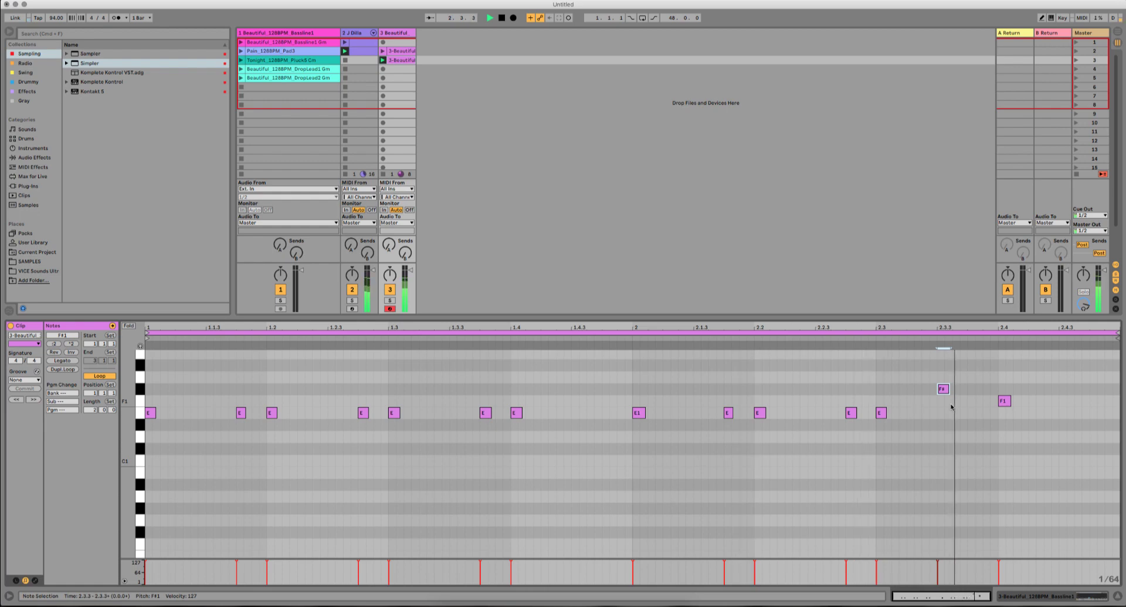
pyautogui.press('space')
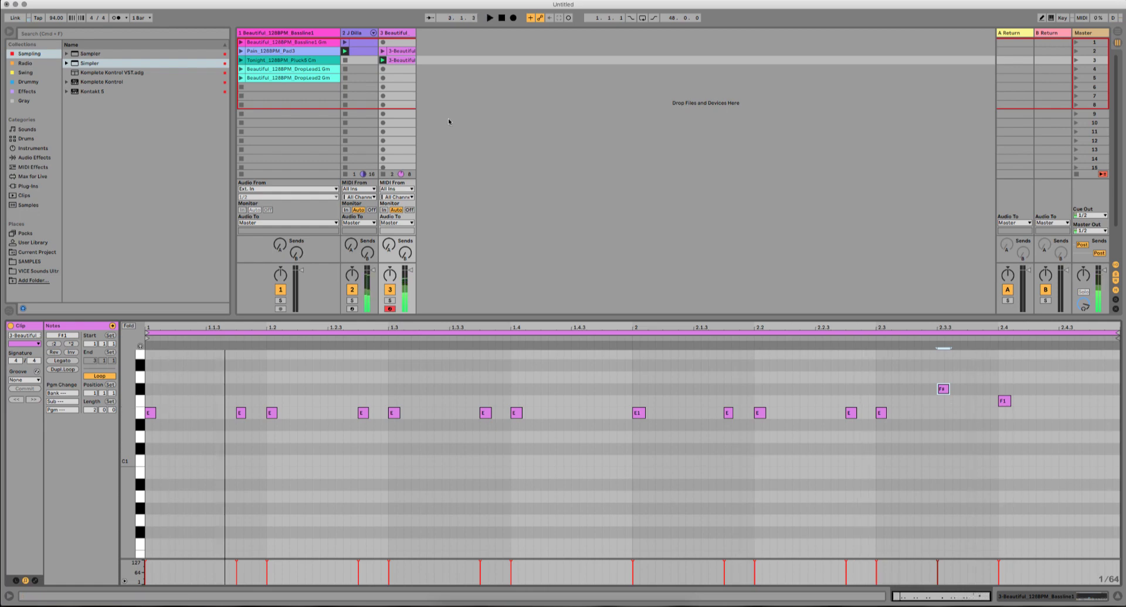
# Step: Record a four-bar MIDI clip of bassline slices into the fourth slot of the Beautiful track
pyautogui.click(397, 70)
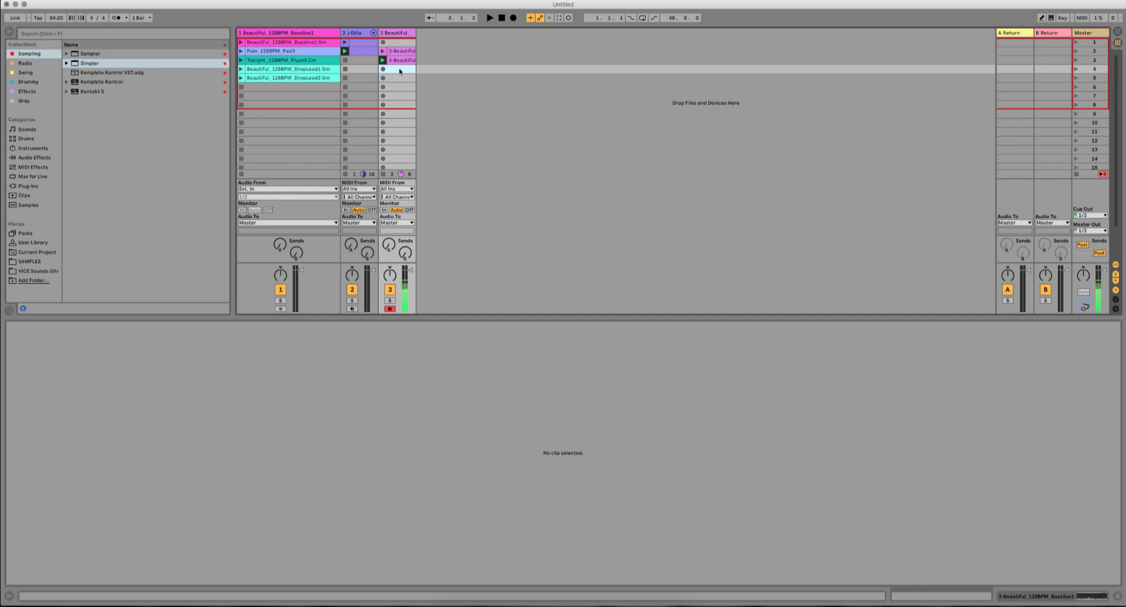
pyautogui.press('space')
pyautogui.click(384, 69)
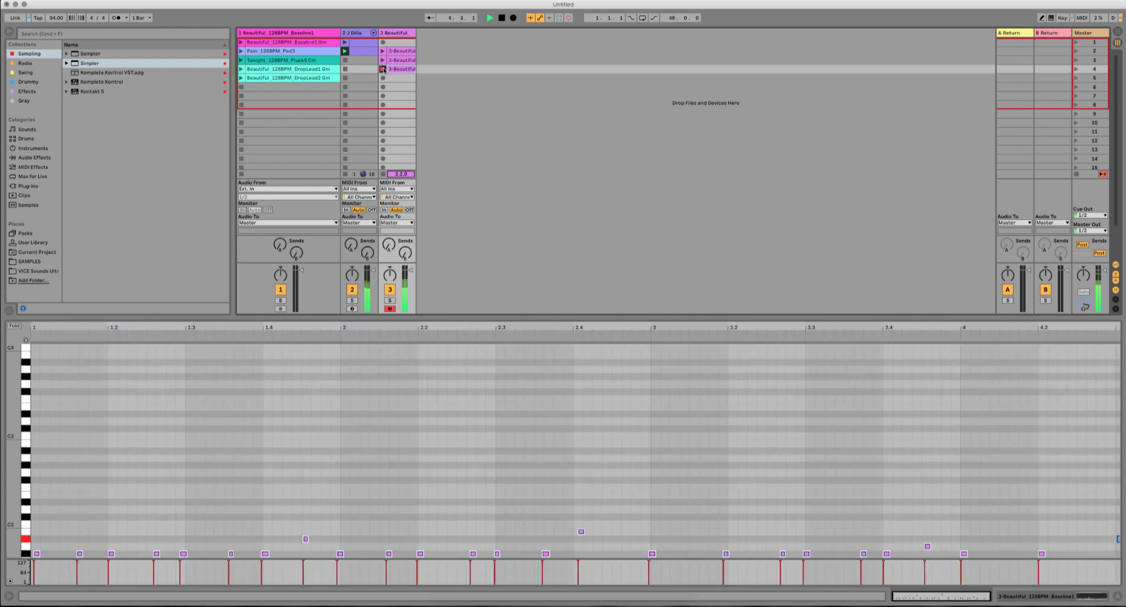
pyautogui.click(383, 70)
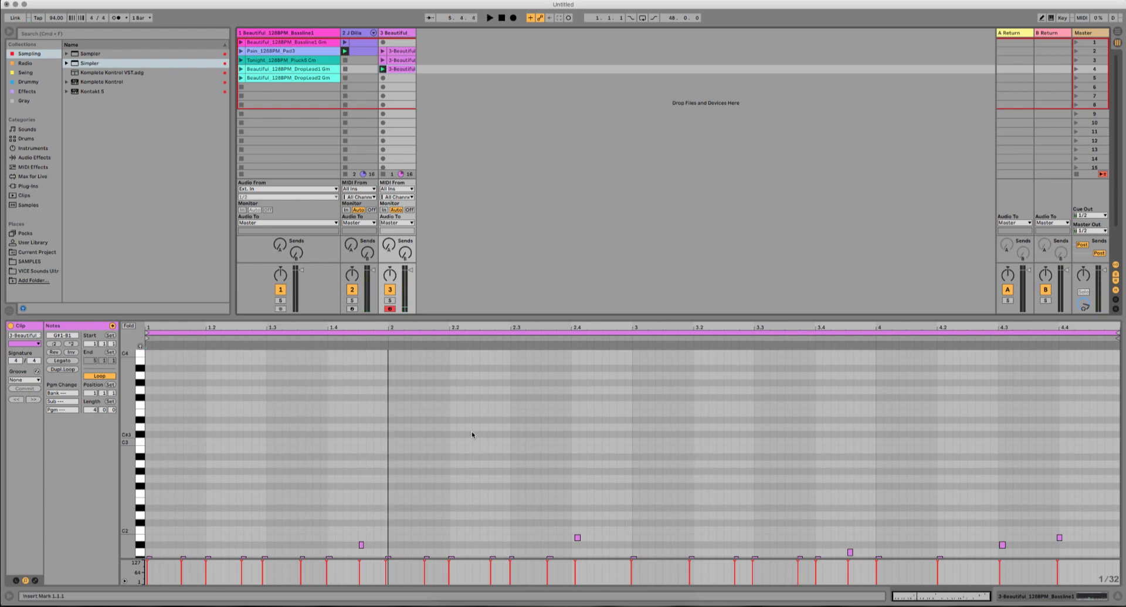
pyautogui.click(382, 77)
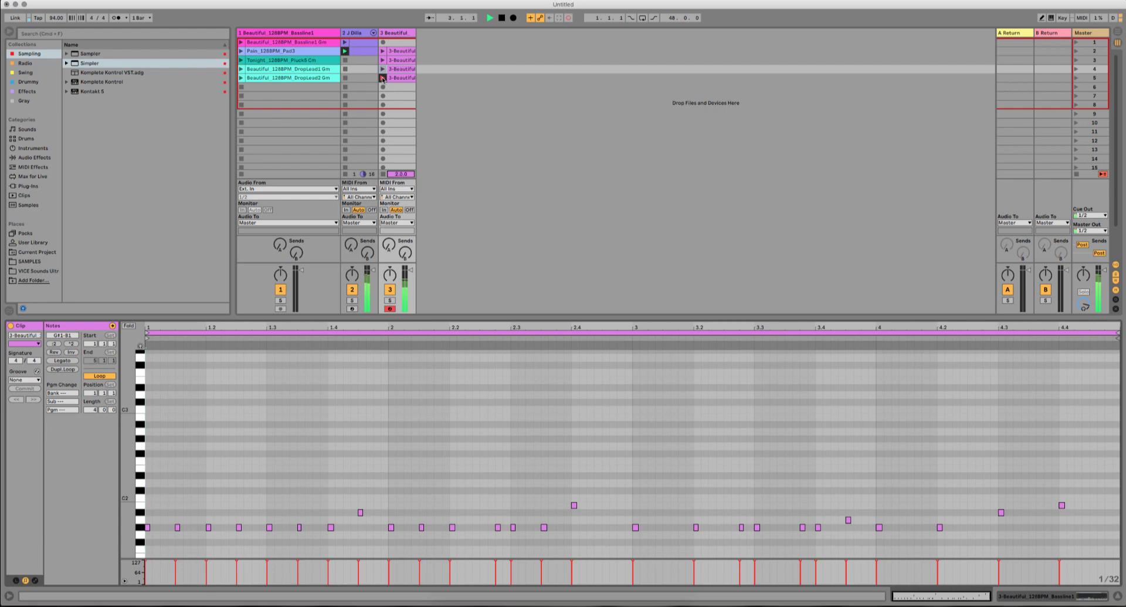
pyautogui.click(382, 79)
pyautogui.click(406, 78)
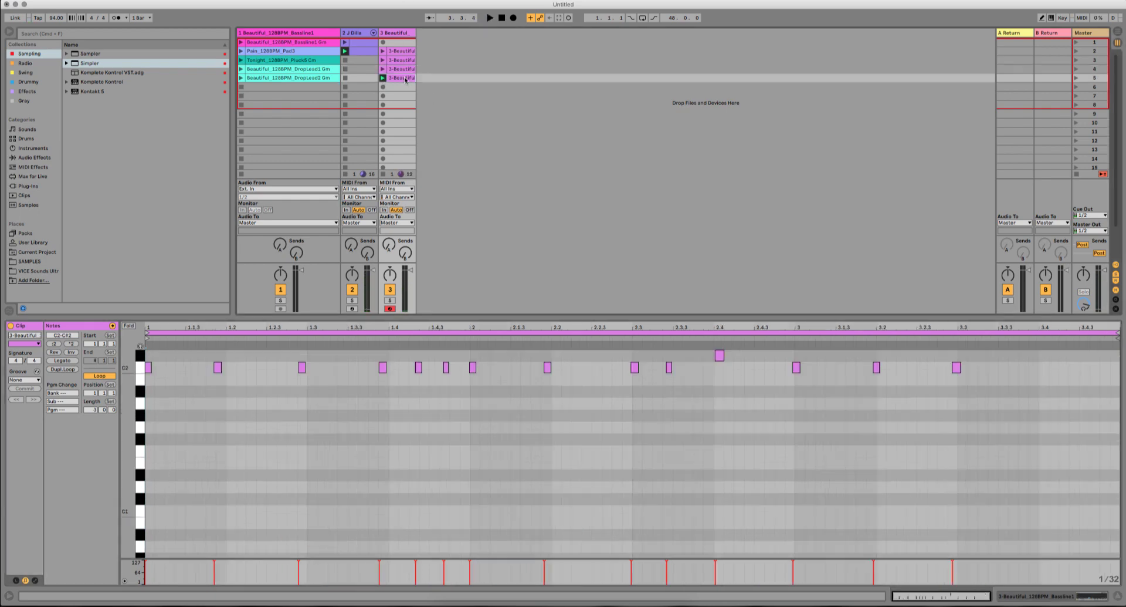
pyautogui.press('BackSpace')
# Step: Record a four-bar MIDI clip into the fifth slot of the Beautiful track and quantize its notes
pyautogui.click(382, 79)
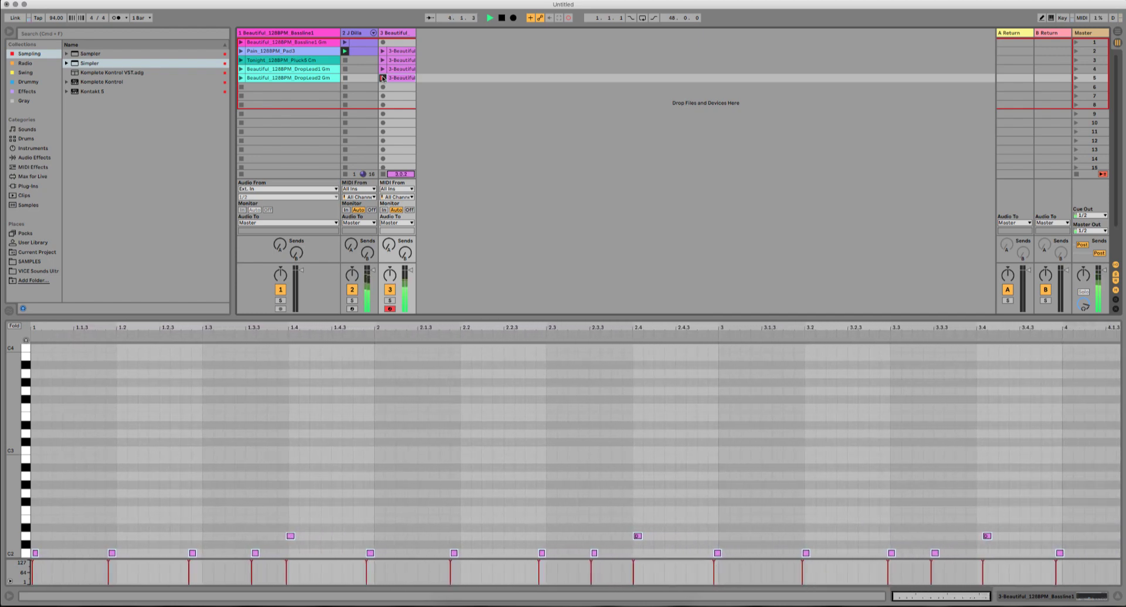
pyautogui.click(383, 78)
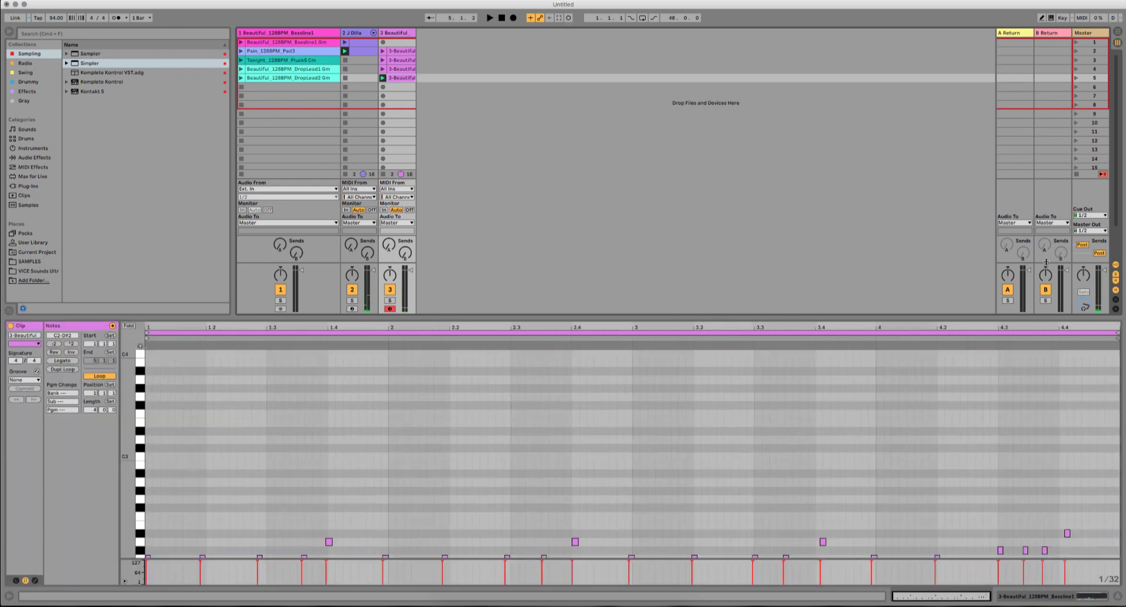
pyautogui.press('super+u')
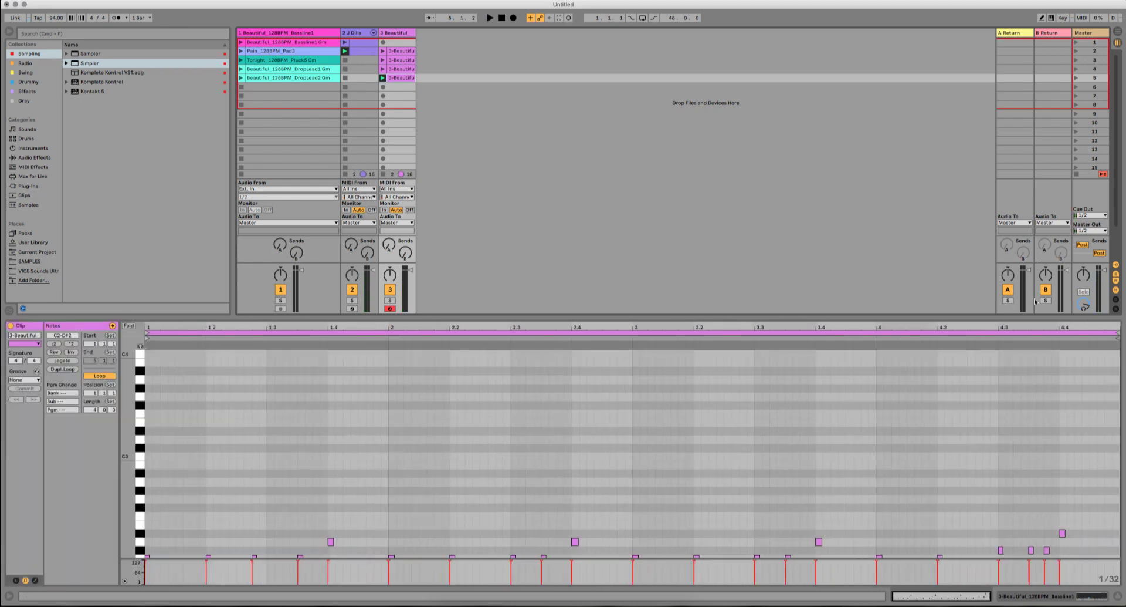
# Step: Shorten the fifth-slot clip's loop to its first bar and crop the clip to that length
pyautogui.moveTo(1119, 334); pyautogui.dragTo(383, 369)
pyautogui.rightClick(424, 384)
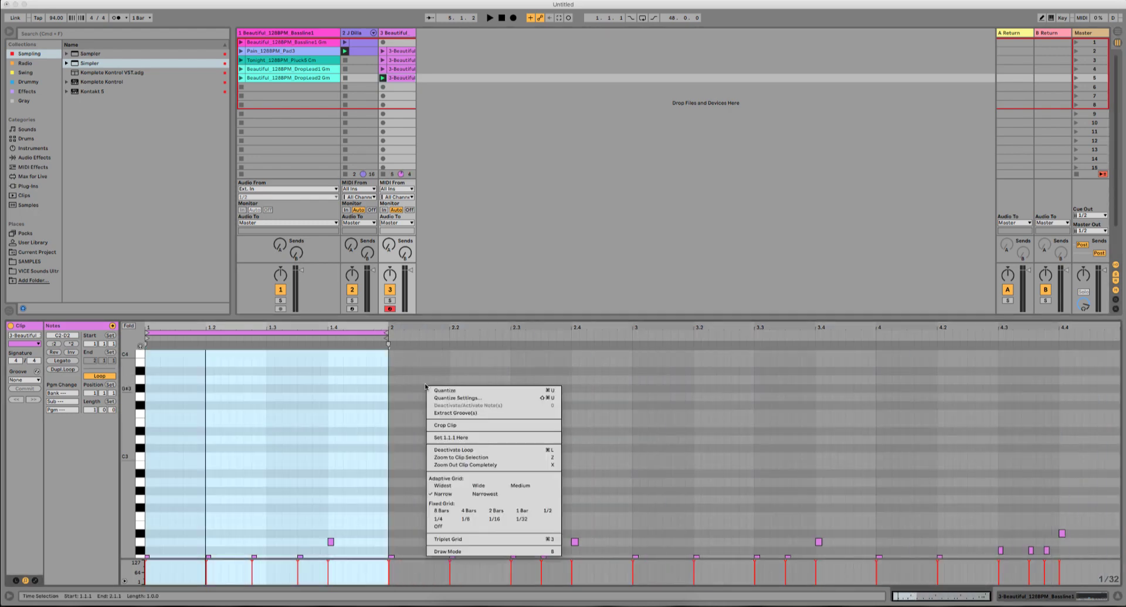
pyautogui.click(461, 334)
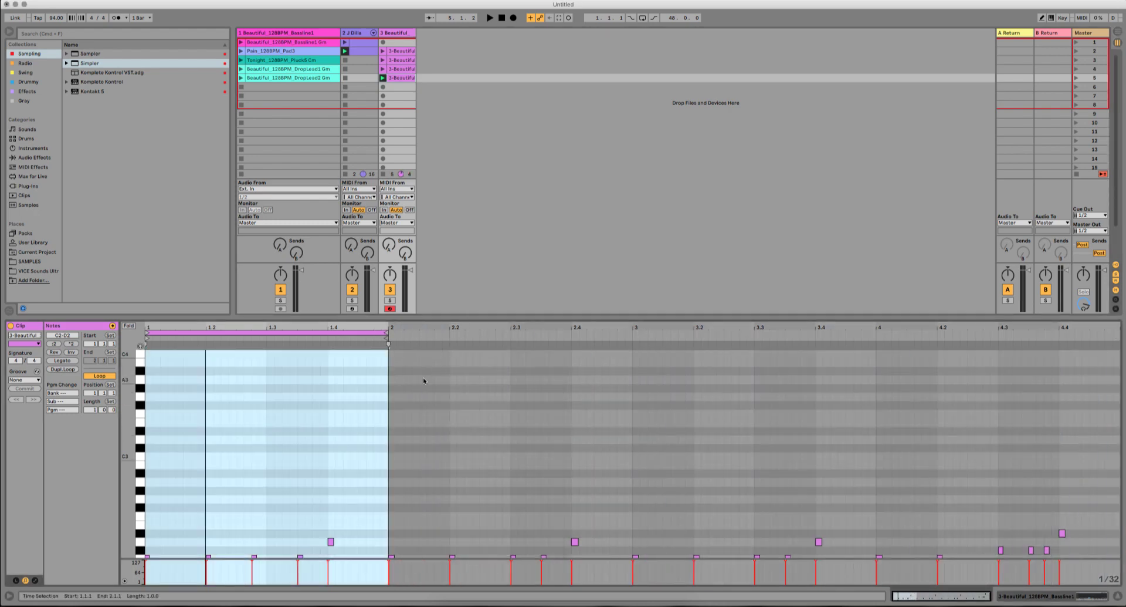
pyautogui.rightClick(429, 385)
pyautogui.click(464, 425)
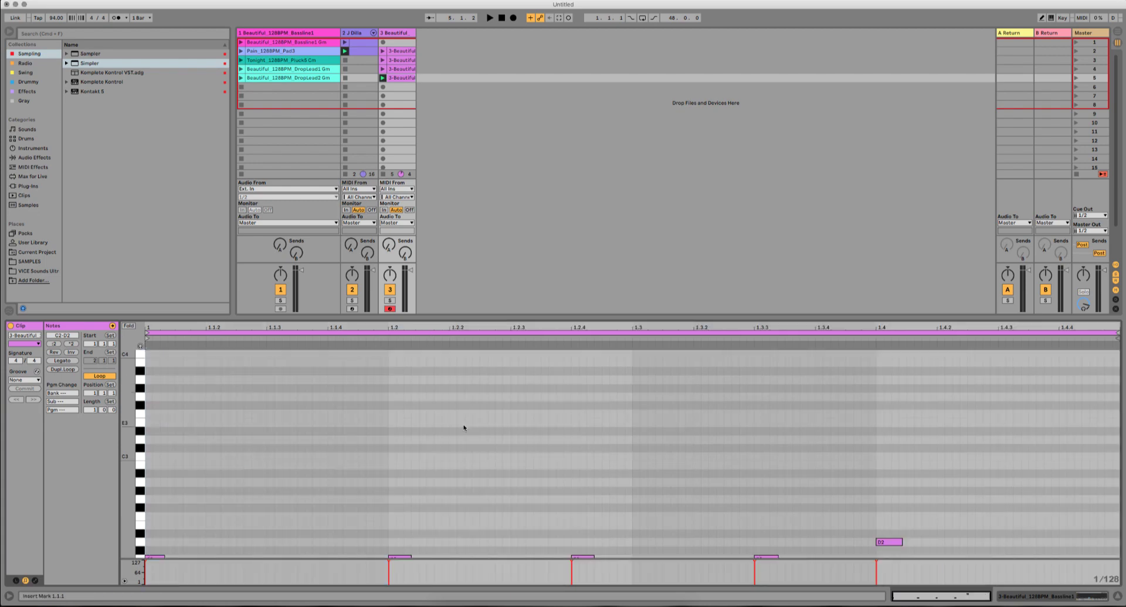
# Step: Play the second-slot and third-slot bassline clips of the Beautiful track against the drums to compare them
pyautogui.click(382, 51)
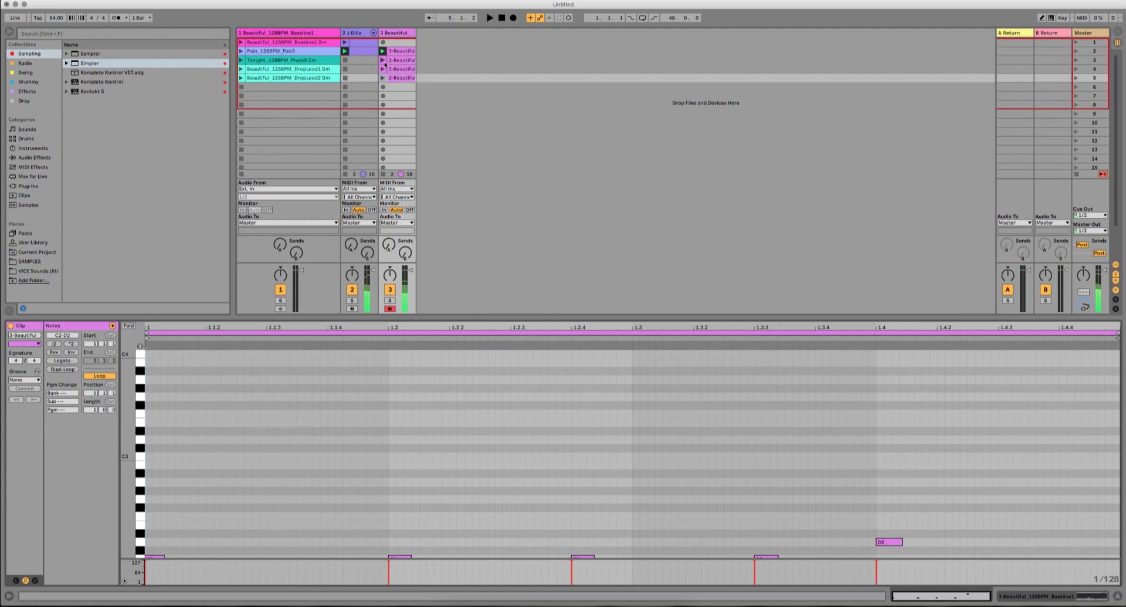
pyautogui.click(383, 60)
pyautogui.press('space')
# Step: Lower the filter cutoff of the Beautiful track's Simpler to about 9.3 kHz and slightly raise its resonance
pyautogui.click(392, 37)
pyautogui.click(311, 496)
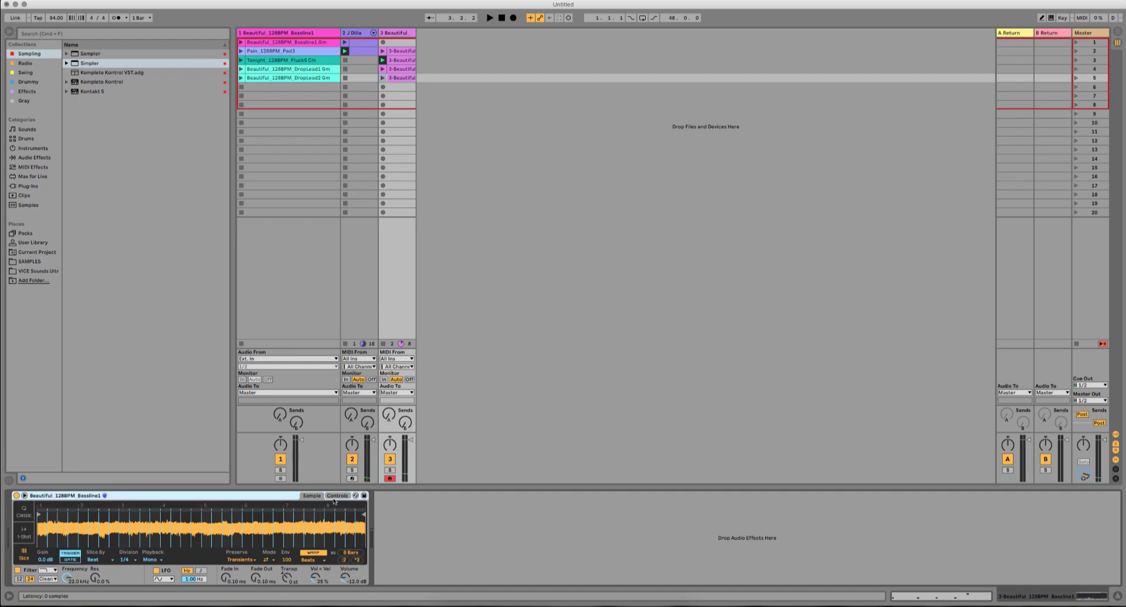
pyautogui.click(338, 496)
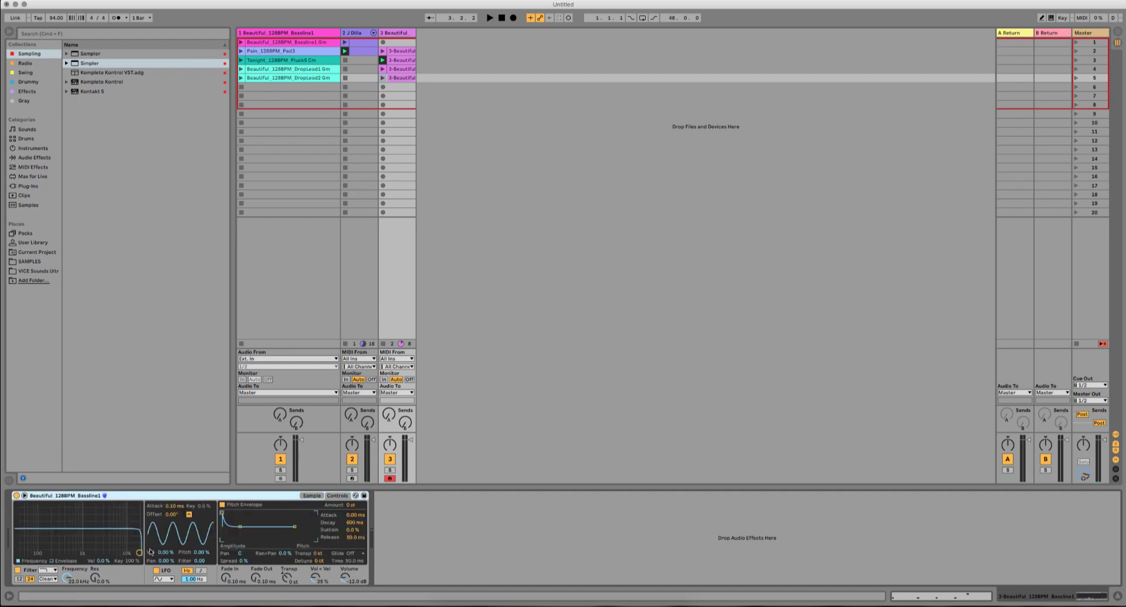
pyautogui.moveTo(139, 553); pyautogui.dragTo(124, 545)
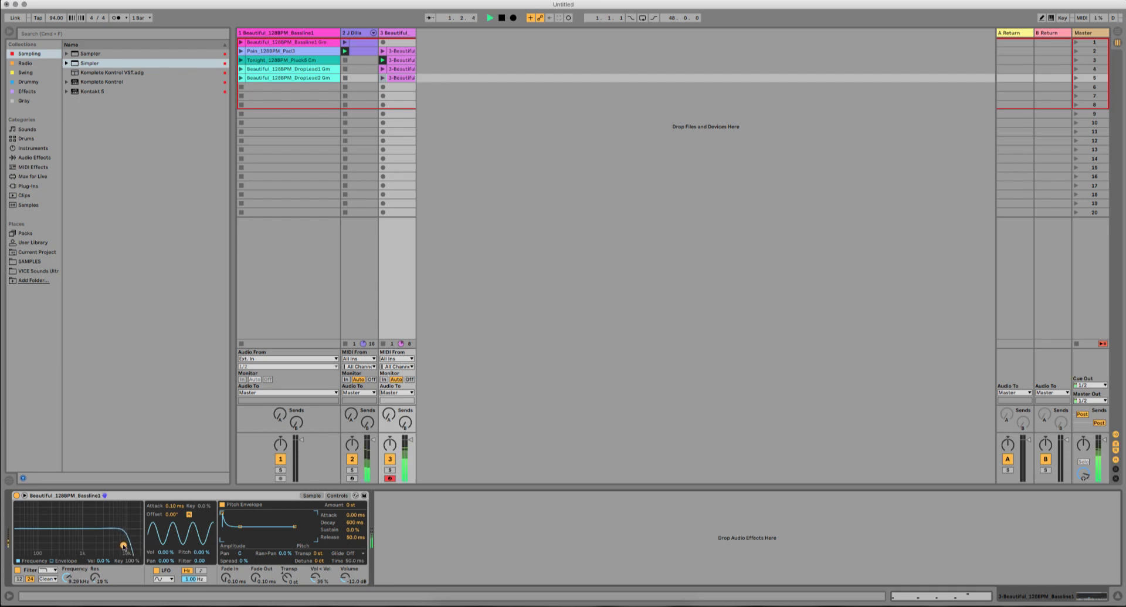
# Step: Sync the bassline Simpler's LFO rate to the song tempo and play the beat
pyautogui.click(201, 571)
pyautogui.moveTo(200, 579); pyautogui.dragTo(199, 565)
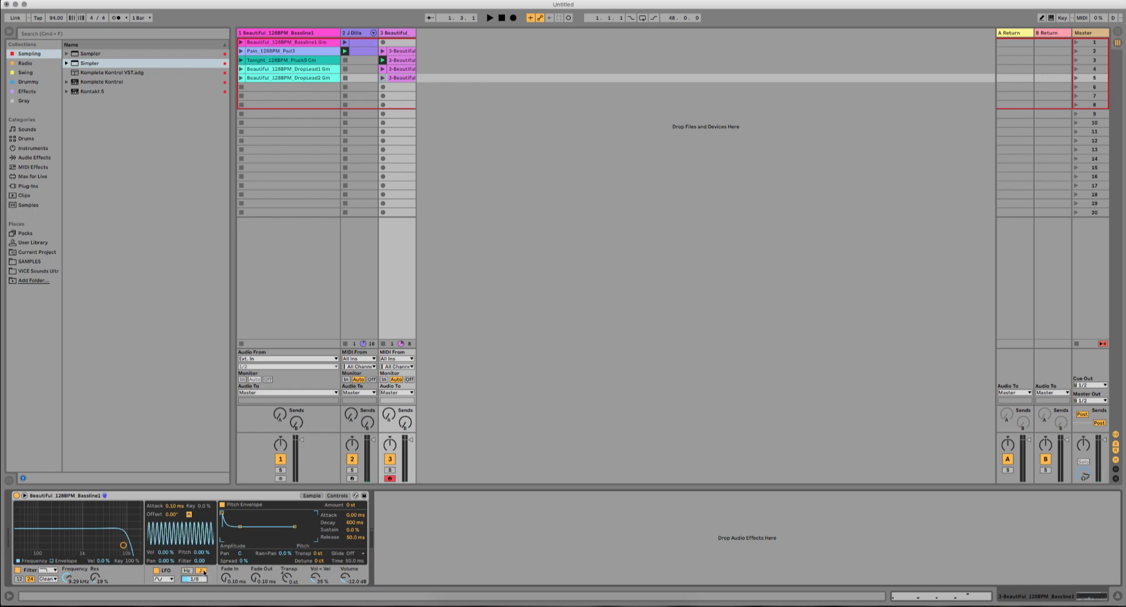
pyautogui.click(194, 559)
pyautogui.press('space')
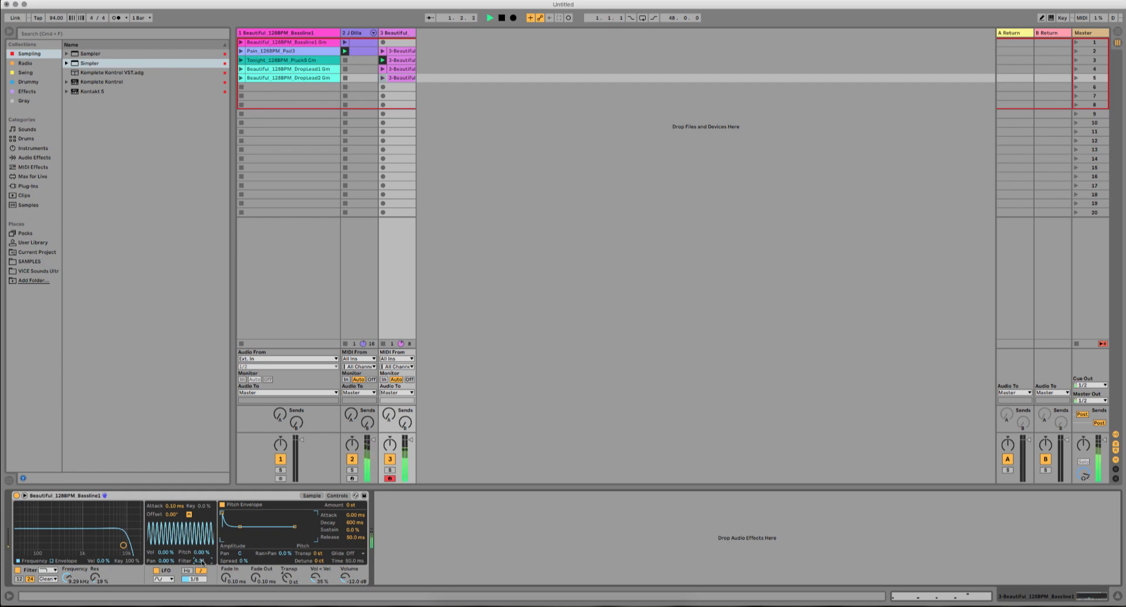
# Step: Raise the LFO's filter modulation to about 7.31 and adjust the bassline filter to about 8.67 kHz with 23 % resonance
pyautogui.moveTo(203, 562)
pyautogui.mouseDown()
pyautogui.moveTo(202, 546)
pyautogui.moveTo(196, 576)
pyautogui.moveTo(200, 559)
pyautogui.mouseUp()
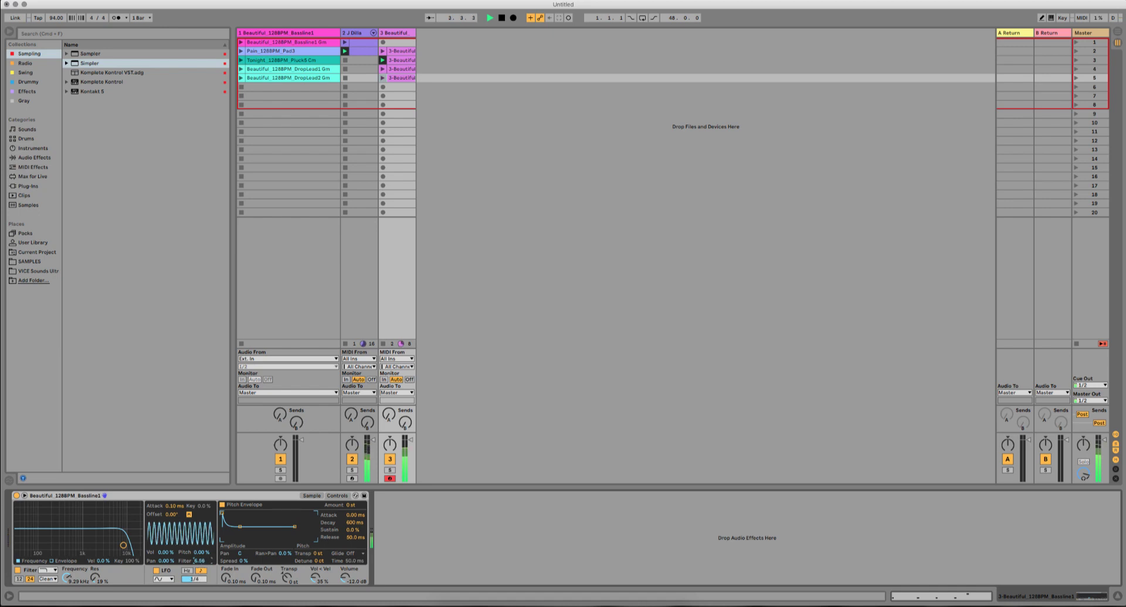
pyautogui.moveTo(123, 545)
pyautogui.mouseDown()
pyautogui.moveTo(88, 542)
pyautogui.moveTo(122, 543)
pyautogui.mouseUp()
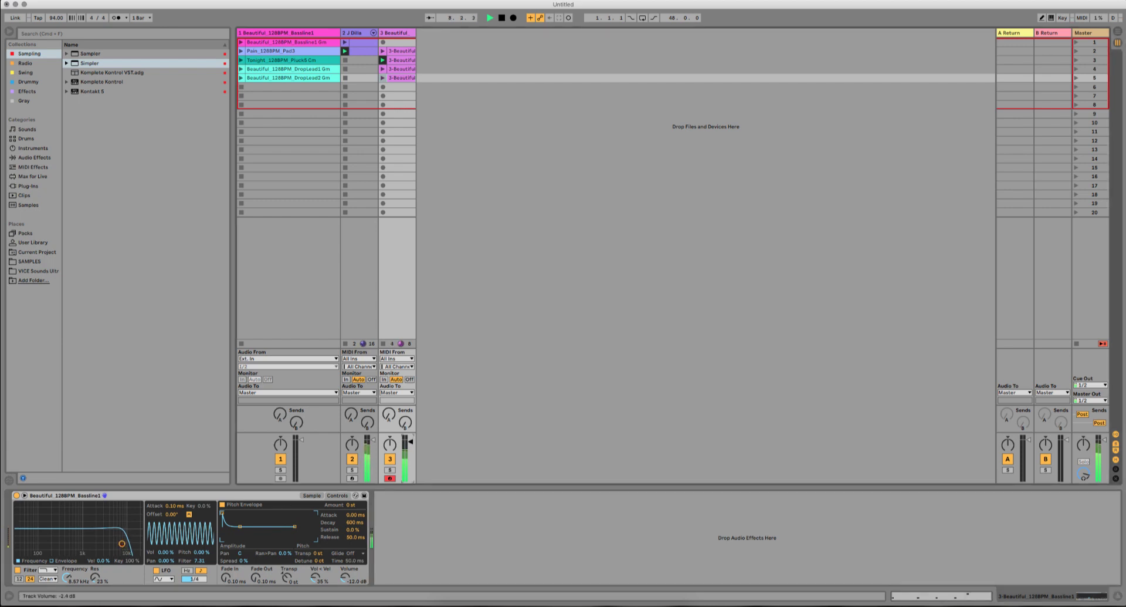
pyautogui.press('space')
# Step: Insert a new MIDI track and load the Pain_128BPM_Pad3 clip into a Simpler on it
pyautogui.rightClick(426, 36)
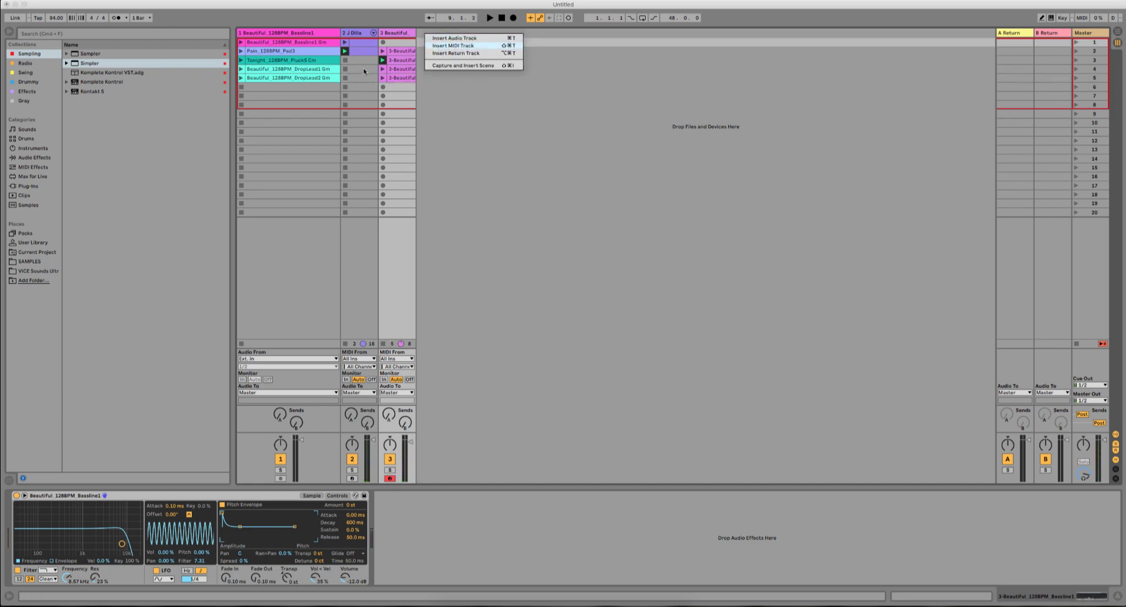
pyautogui.click(272, 53)
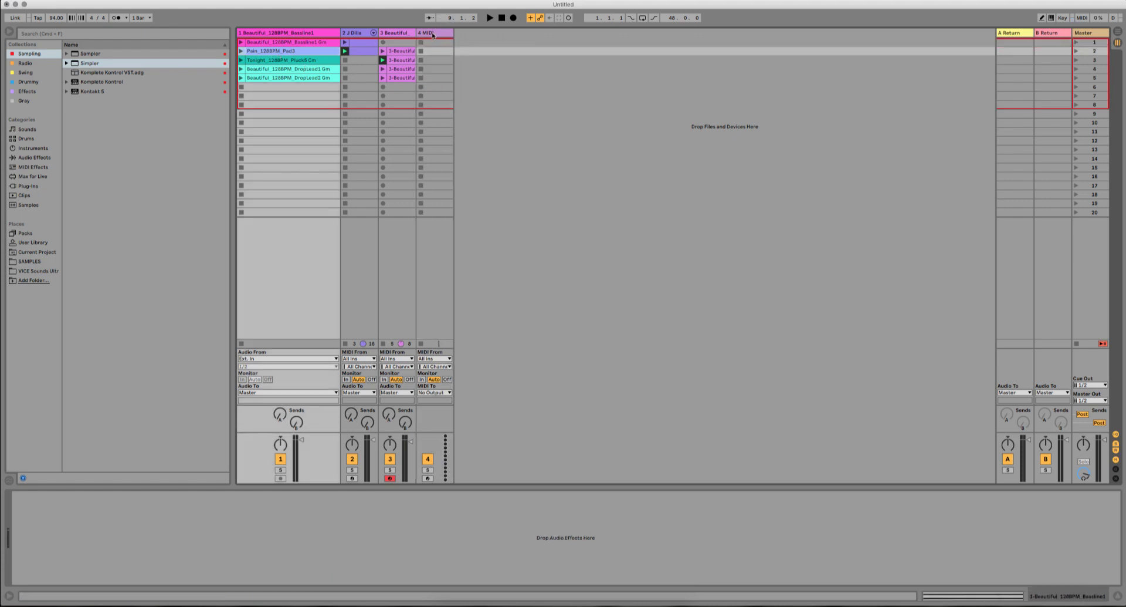
pyautogui.click(433, 32)
pyautogui.click(263, 52)
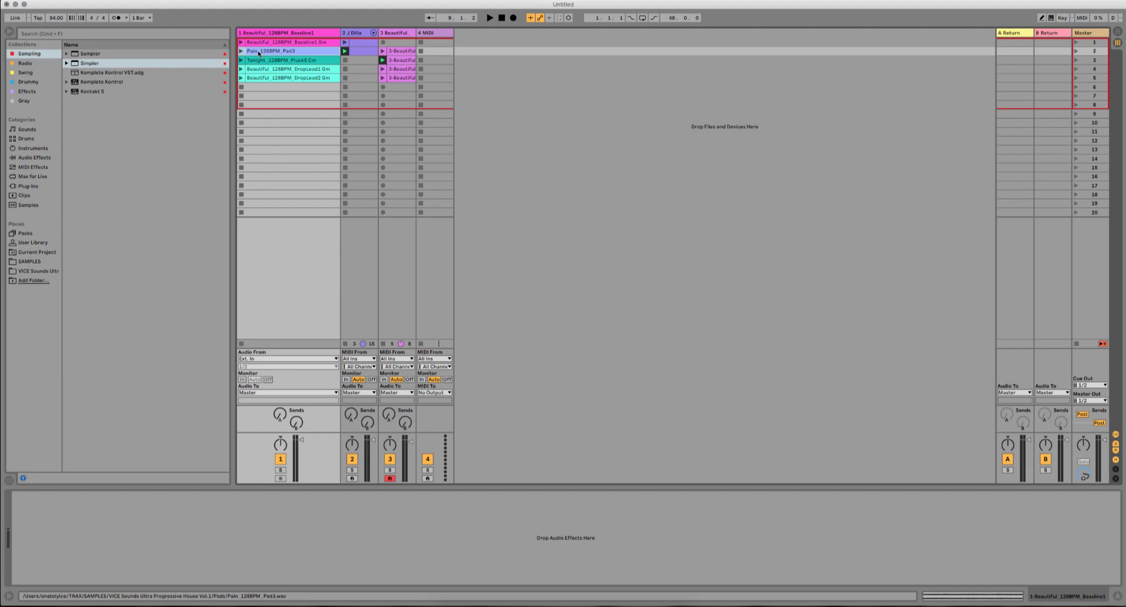
pyautogui.doubleClick(259, 52)
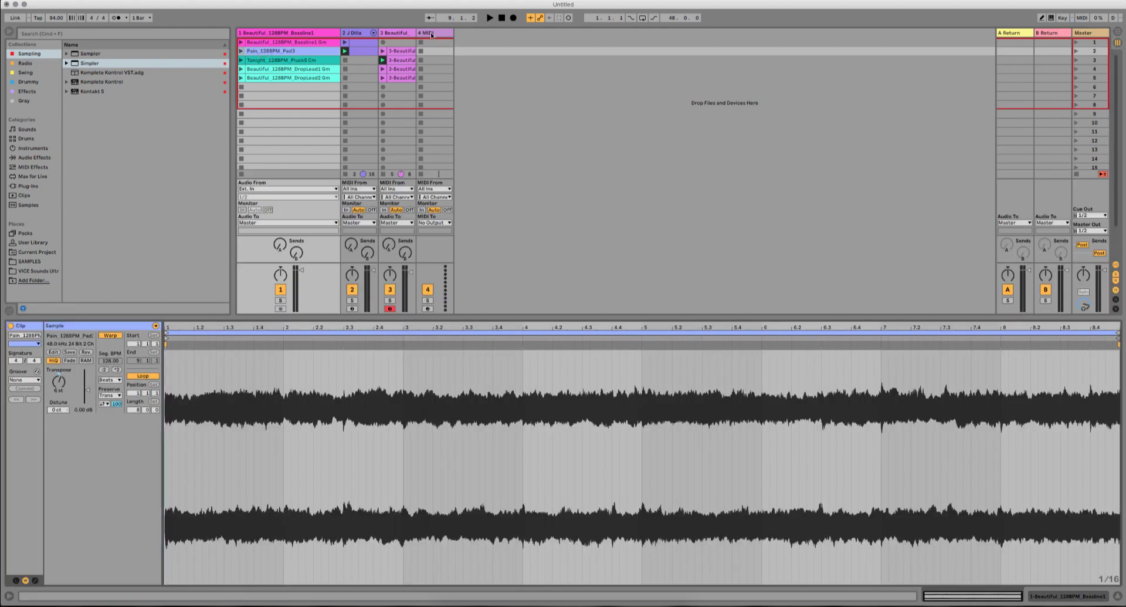
pyautogui.click(431, 33)
pyautogui.click(263, 50)
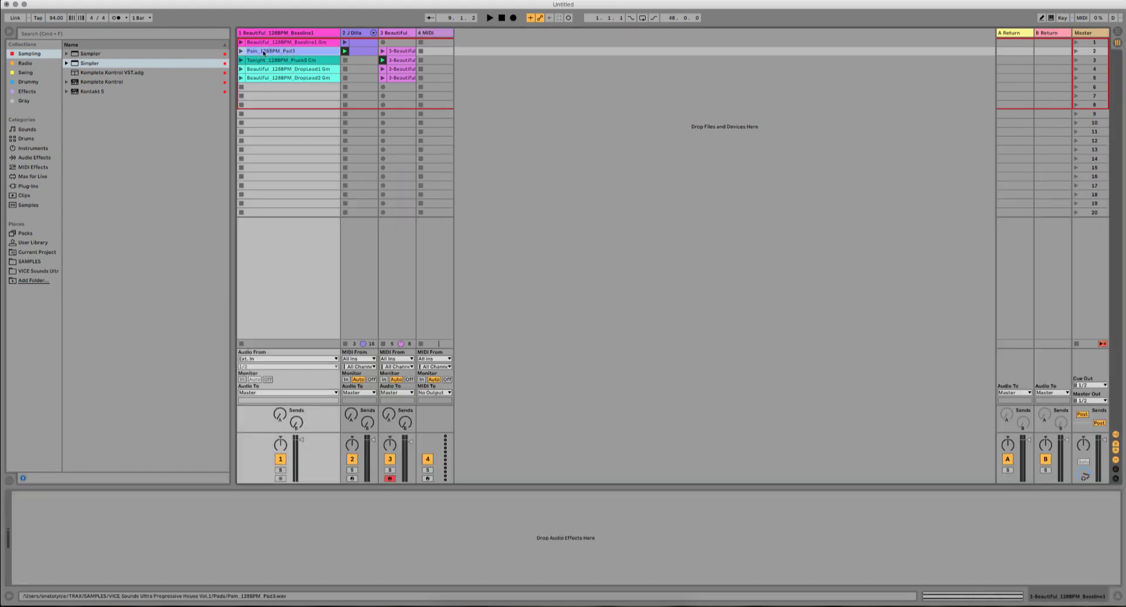
pyautogui.moveTo(329, 555); pyautogui.dragTo(330, 553)
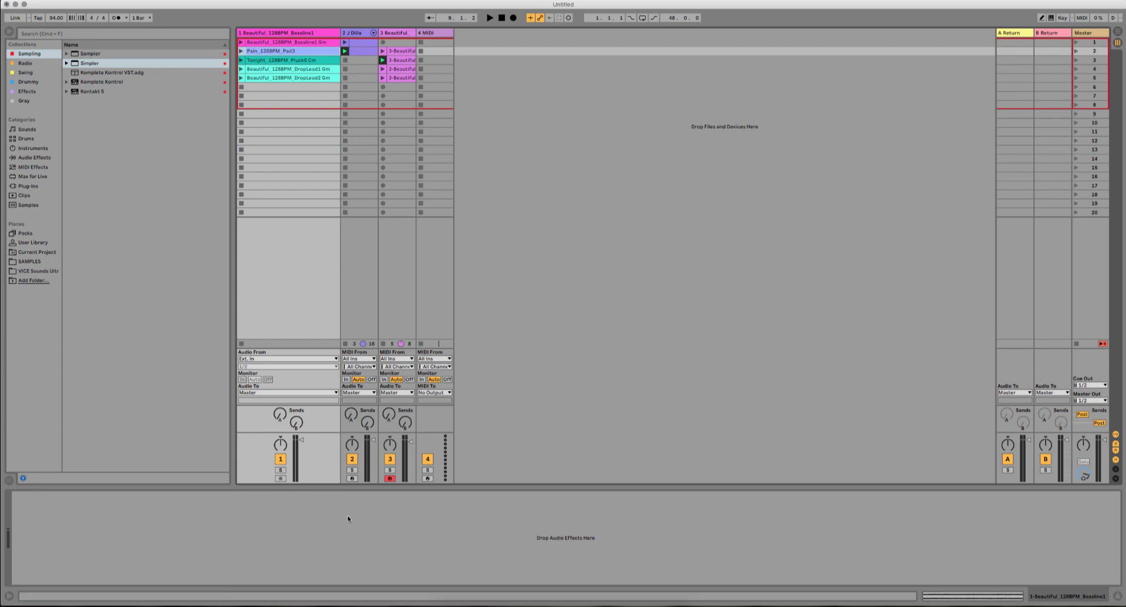
pyautogui.click(439, 33)
pyautogui.moveTo(271, 51); pyautogui.dragTo(431, 552)
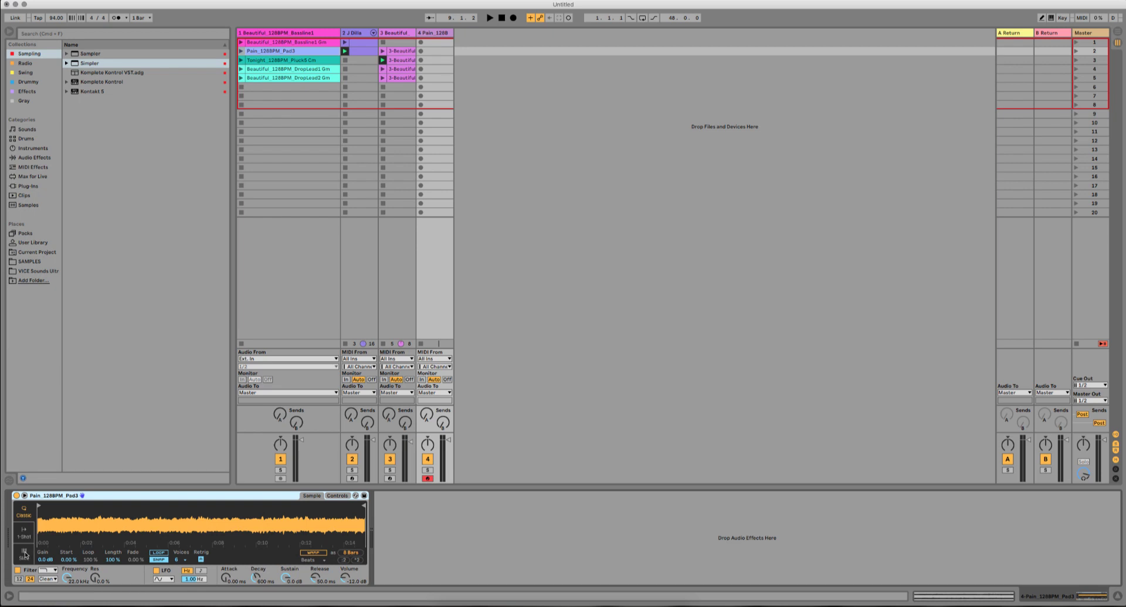
# Step: Transpose the Pain_128BPM_Pad3 Simpler up and test it against the Beautiful track's second-slot clip
pyautogui.click(364, 557)
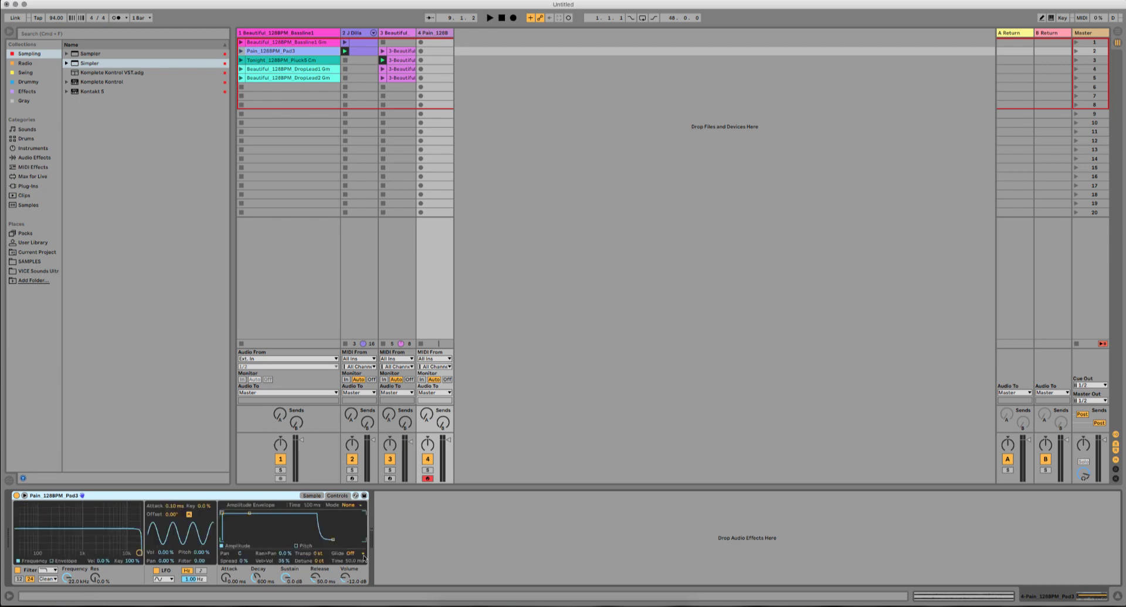
pyautogui.click(317, 555)
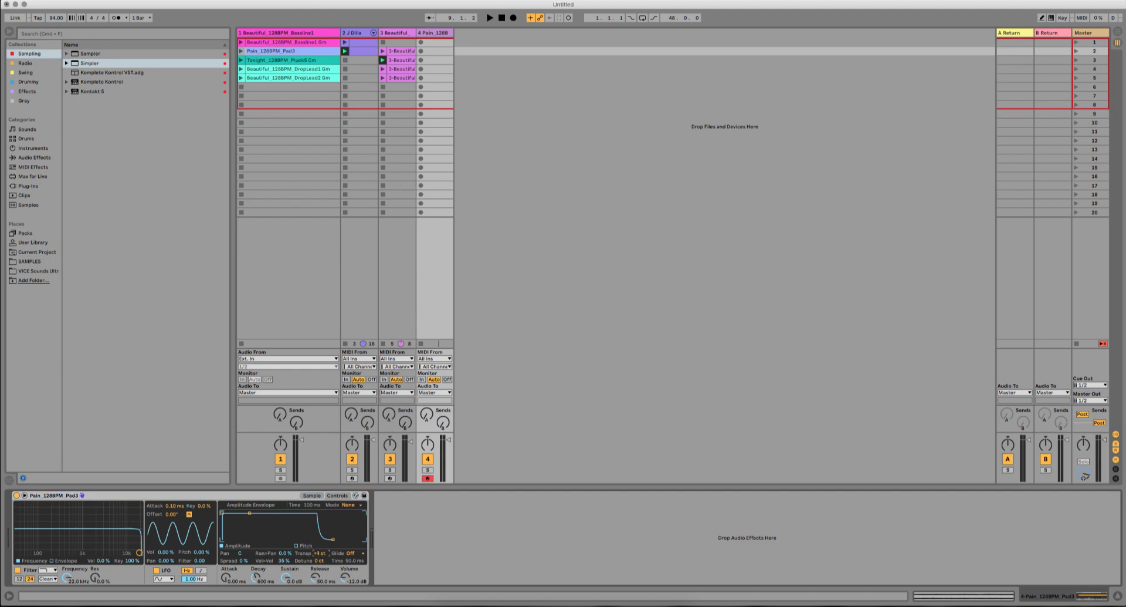
pyautogui.click(382, 51)
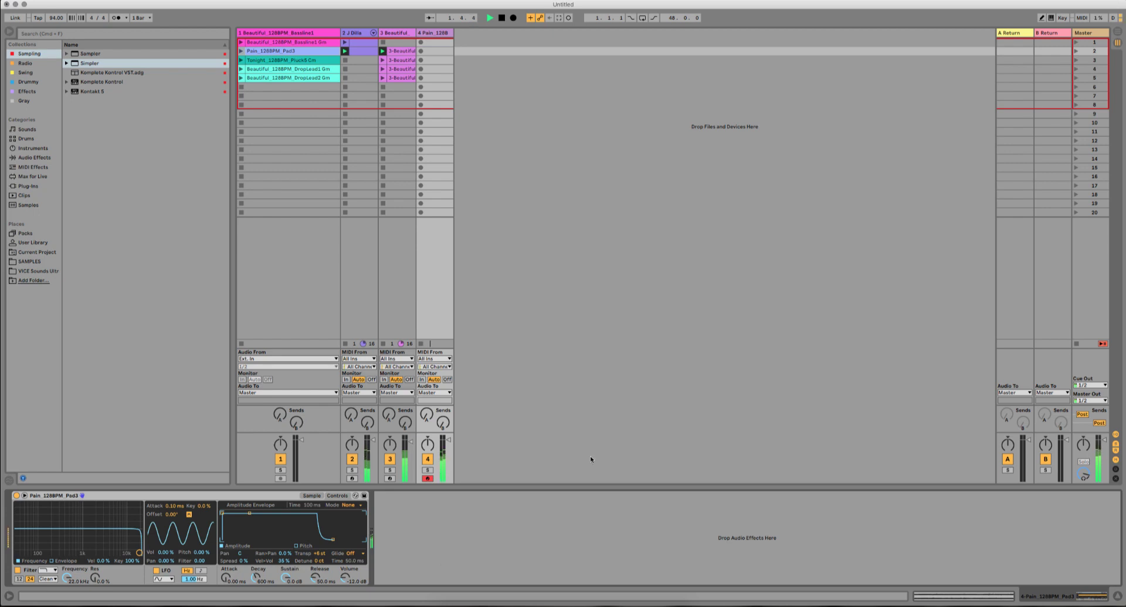
pyautogui.click(438, 33)
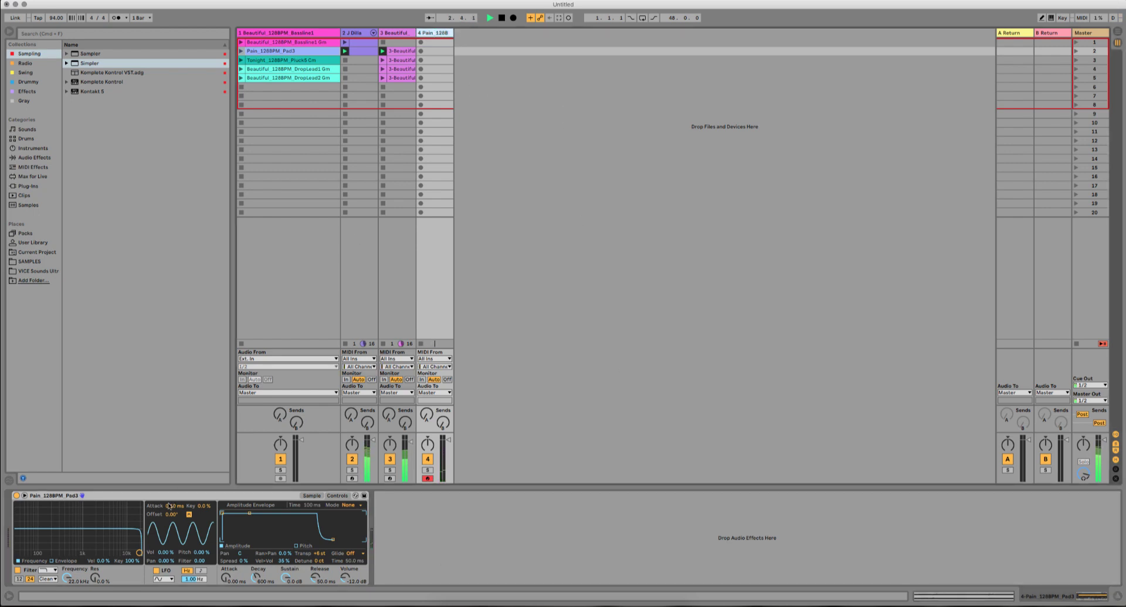
# Step: Slice the Pain_128BPM_Pad3 sample by Beat with a 1/4 division and lower its track volume to -4.0 dB
pyautogui.click(312, 495)
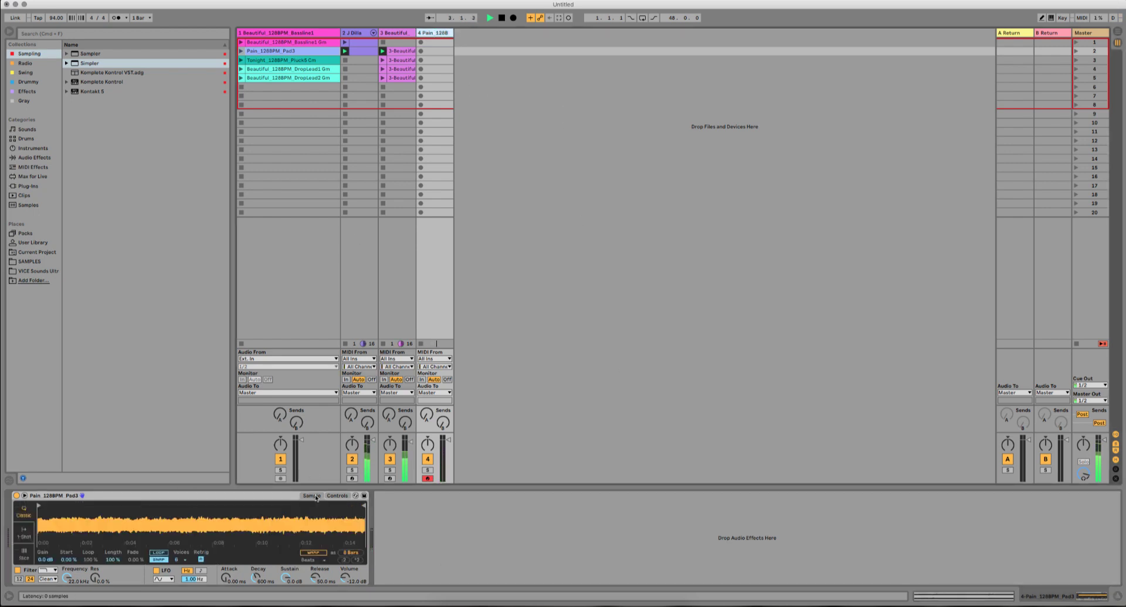
pyautogui.click(19, 554)
pyautogui.click(101, 559)
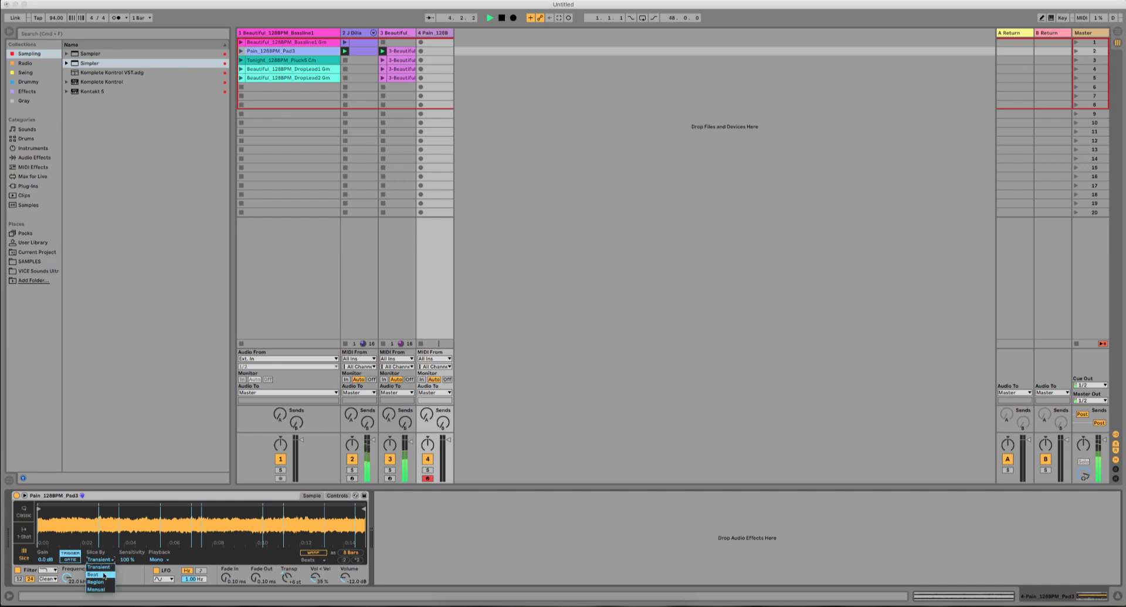
pyautogui.click(104, 575)
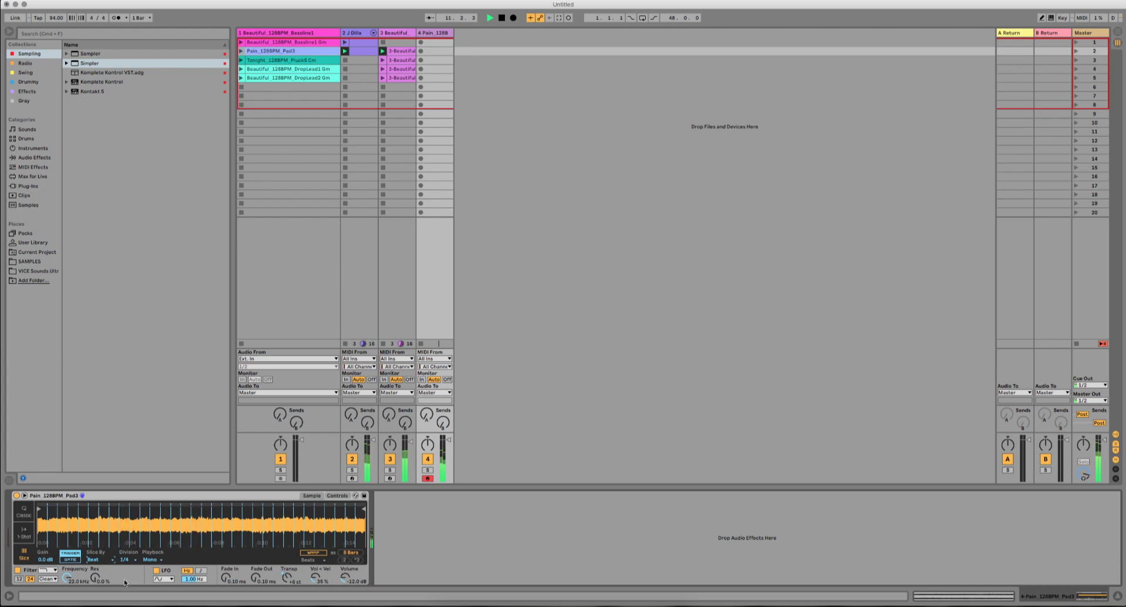
pyautogui.press('space')
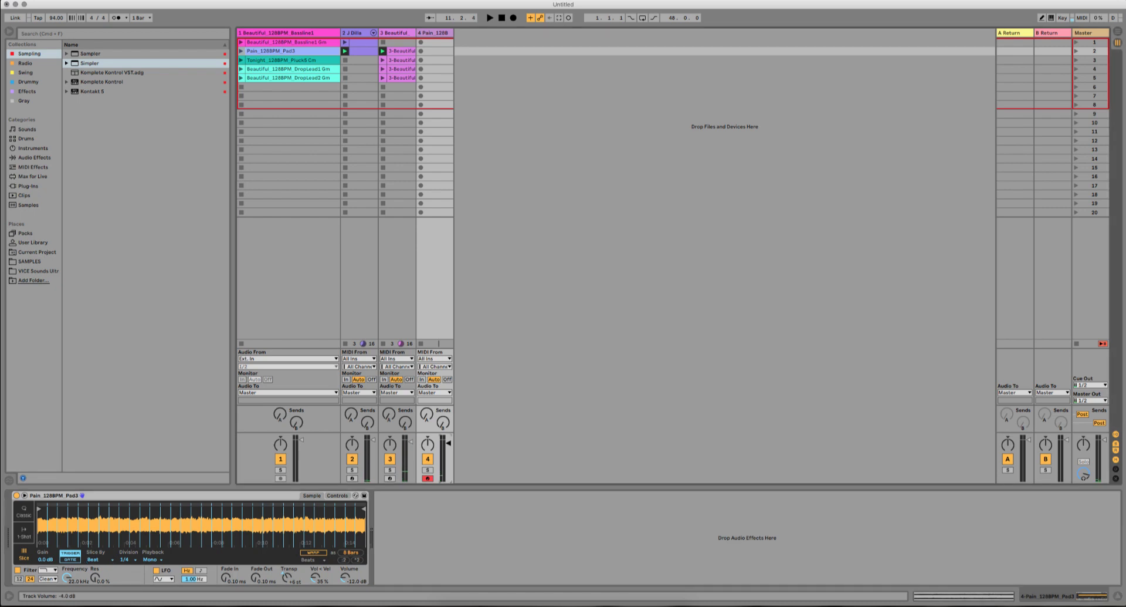
# Step: Lower the pad Simpler's filter cutoff to about 13.5 kHz with about 15 % resonance and play slices over the beat
pyautogui.click(337, 495)
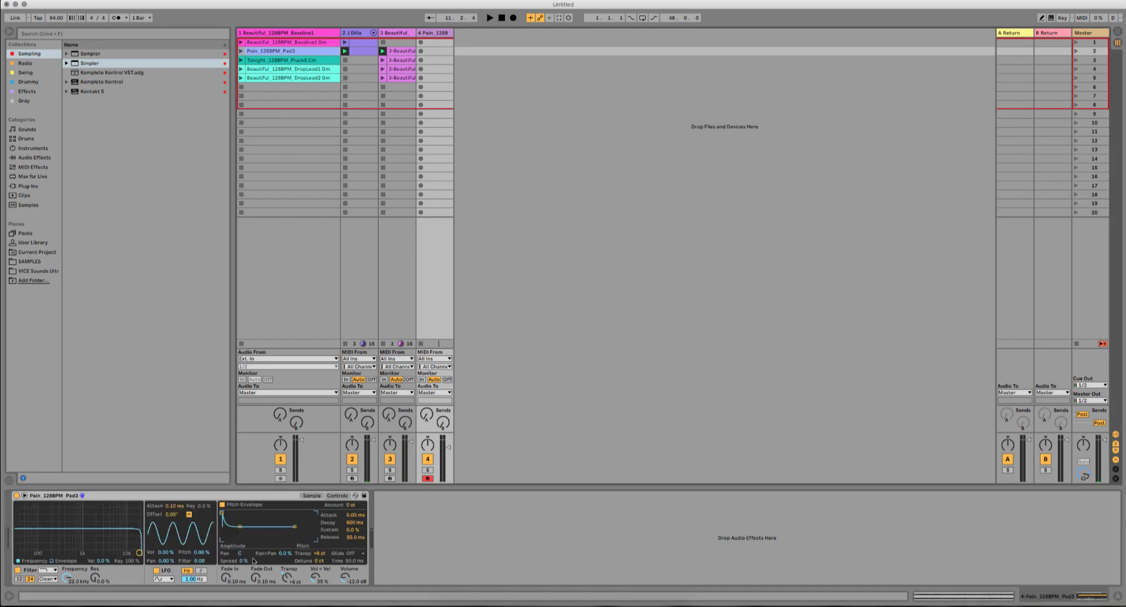
pyautogui.moveTo(141, 553); pyautogui.dragTo(130, 545)
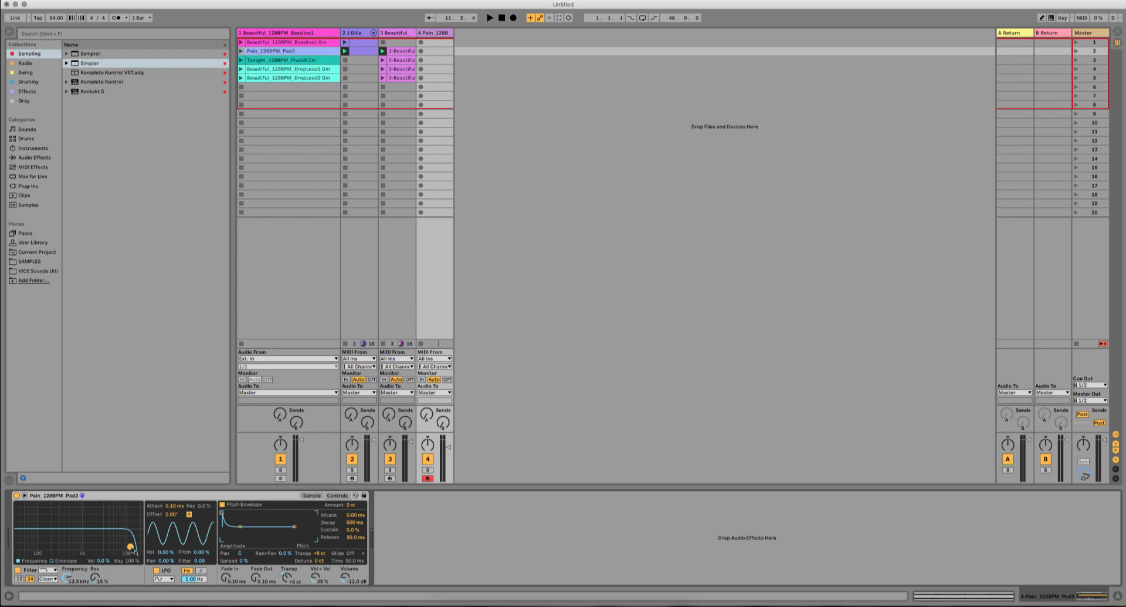
pyautogui.press('space')
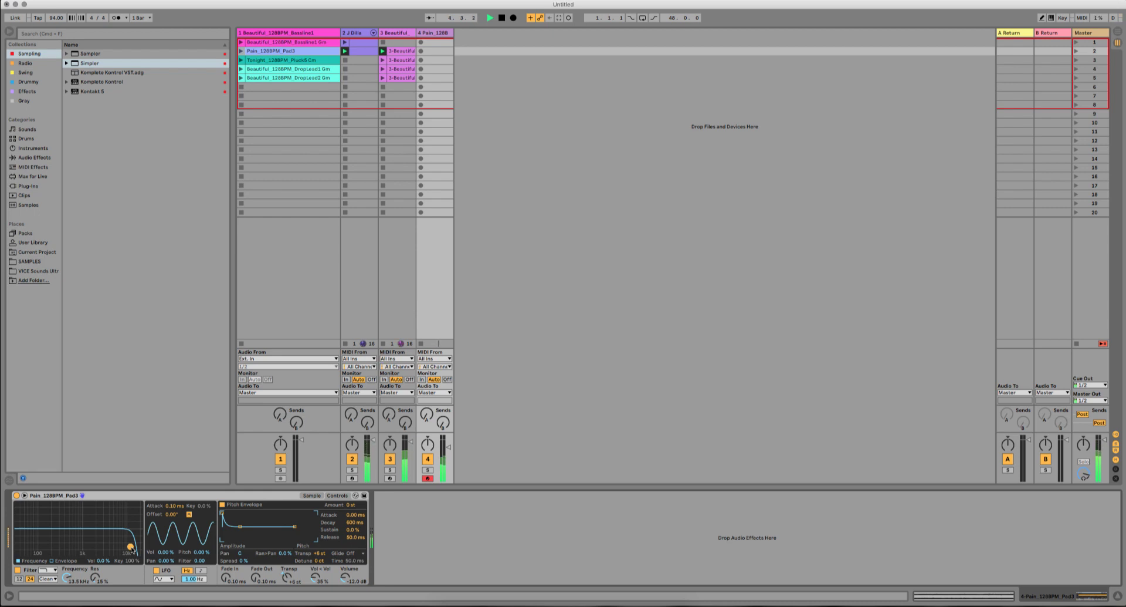
pyautogui.press('space')
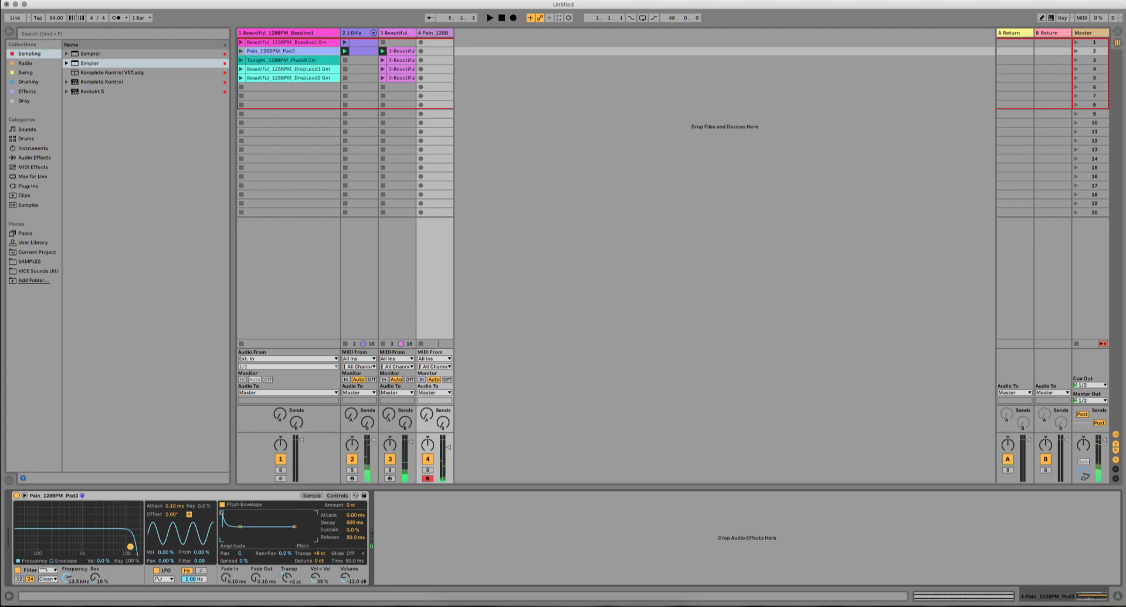
# Step: Record a four-bar MIDI clip of pad slices into the second slot of the Pain track and open its notes
pyautogui.click(442, 51)
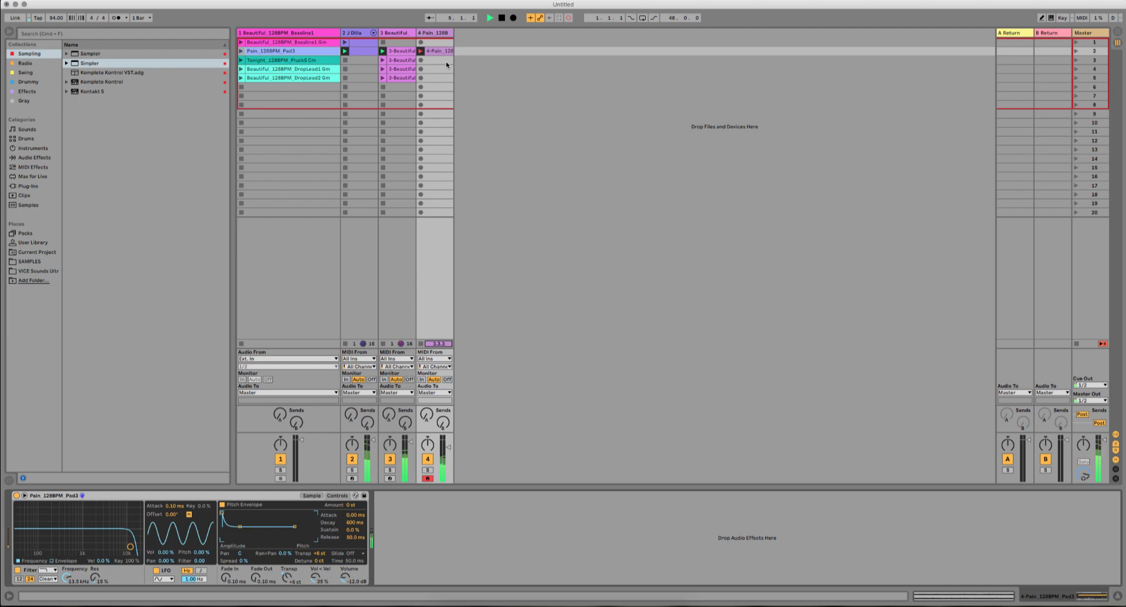
pyautogui.press('space')
pyautogui.doubleClick(445, 52)
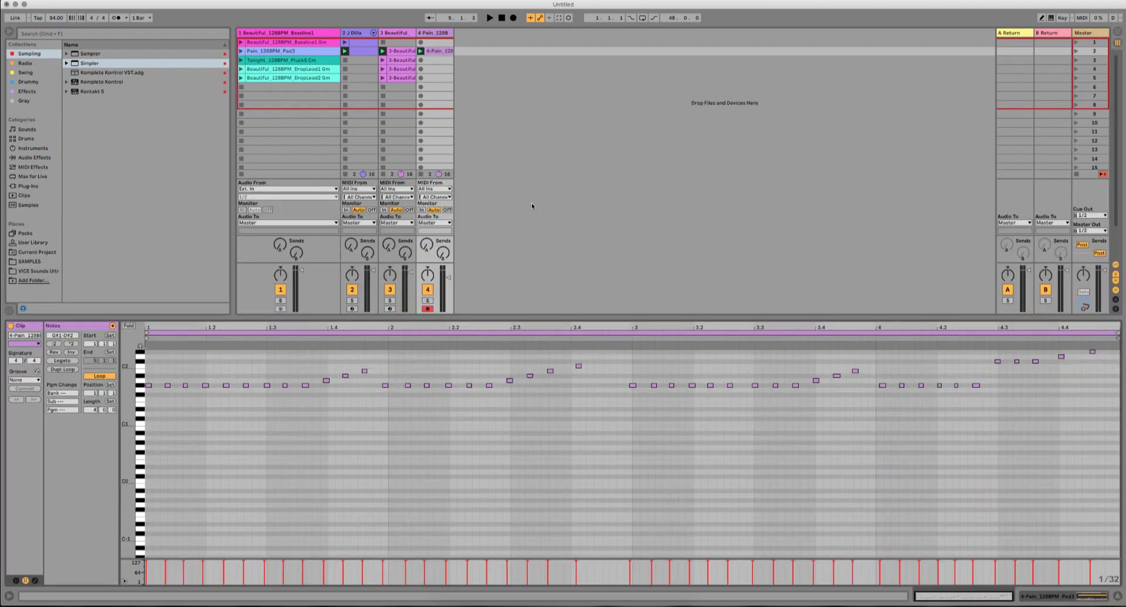
# Step: Try quantizing the recorded pad notes, listen to the clip, and undo the quantization
pyautogui.press('super+u')
pyautogui.press('space')
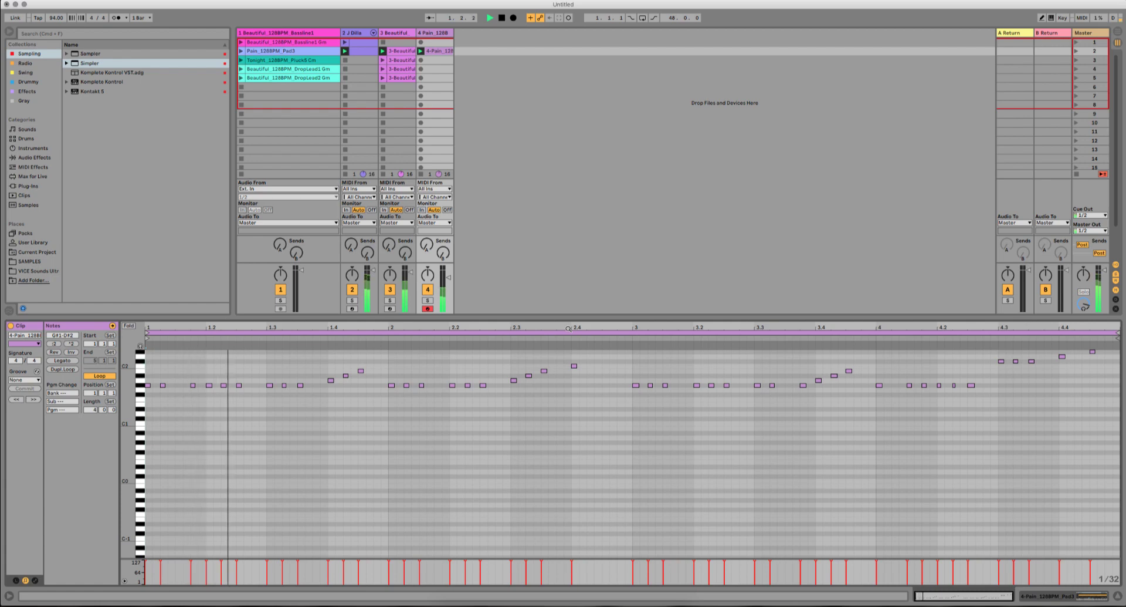
pyautogui.press('space')
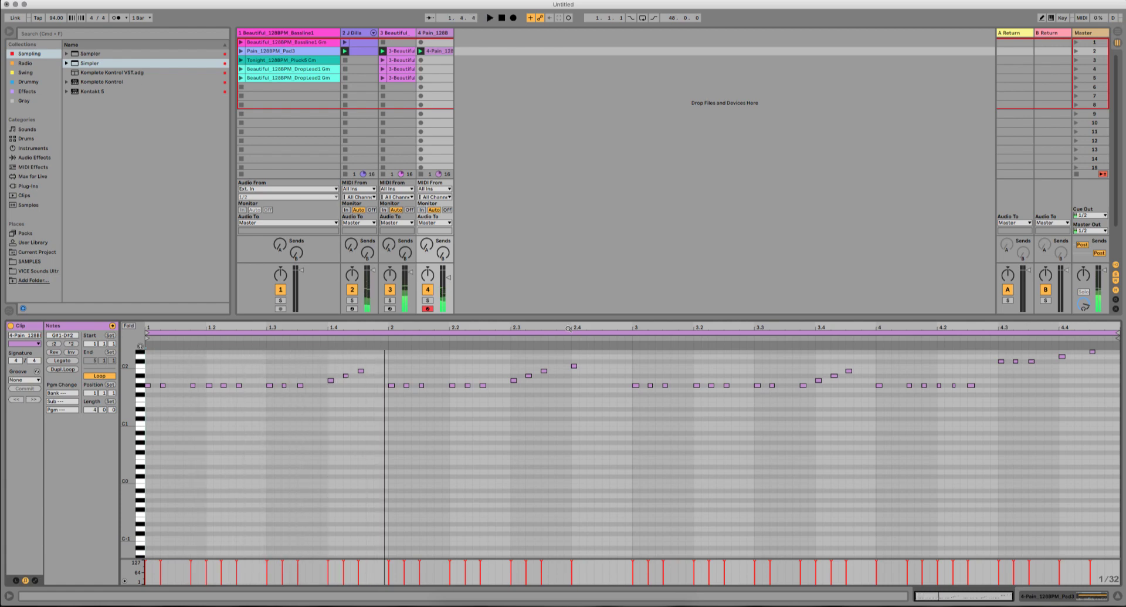
pyautogui.press('super+z')
# Step: Shift the early G#1 notes in bar 2 and the G#1 note groups in bar 3 slightly forward in time toward the beat grid
pyautogui.click(272, 398)
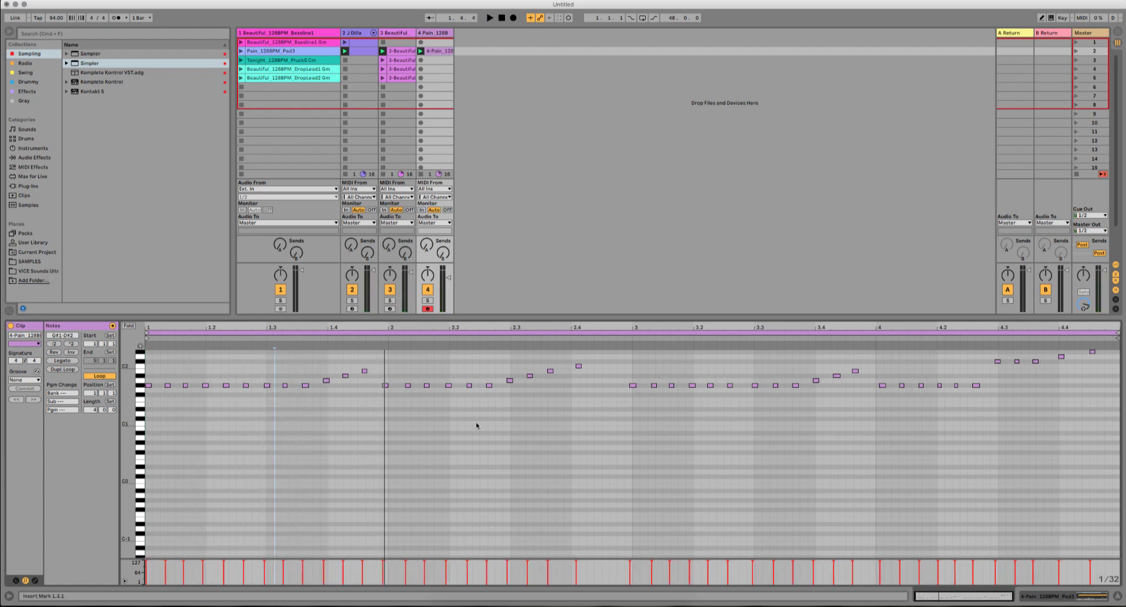
pyautogui.moveTo(380, 370); pyautogui.dragTo(491, 407)
pyautogui.moveTo(385, 387); pyautogui.dragTo(391, 388)
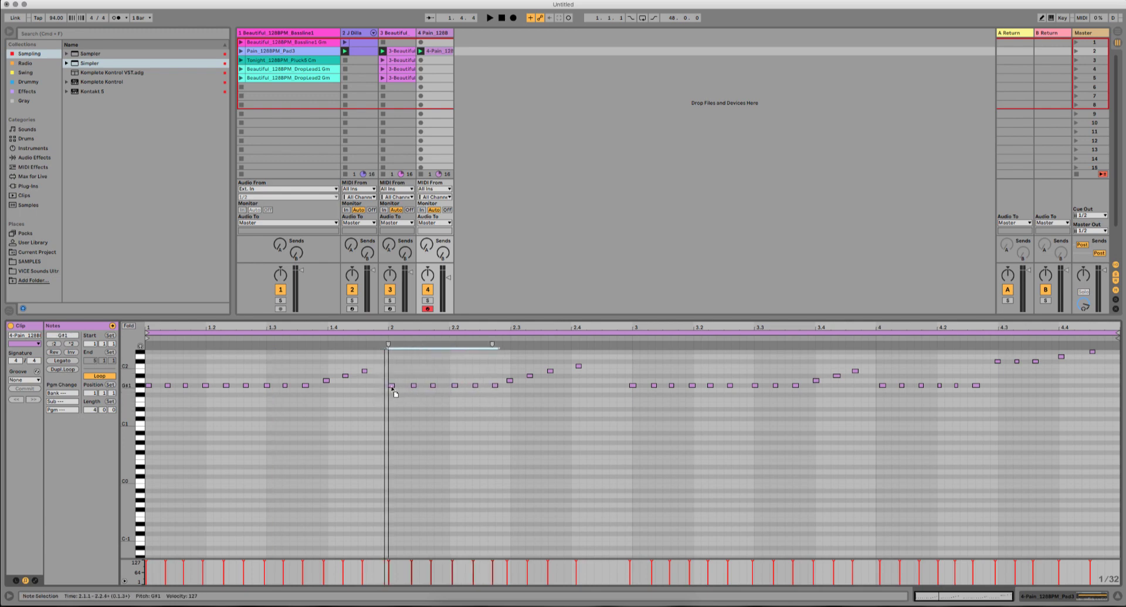
pyautogui.moveTo(626, 365); pyautogui.dragTo(743, 429)
pyautogui.moveTo(633, 386); pyautogui.dragTo(636, 386)
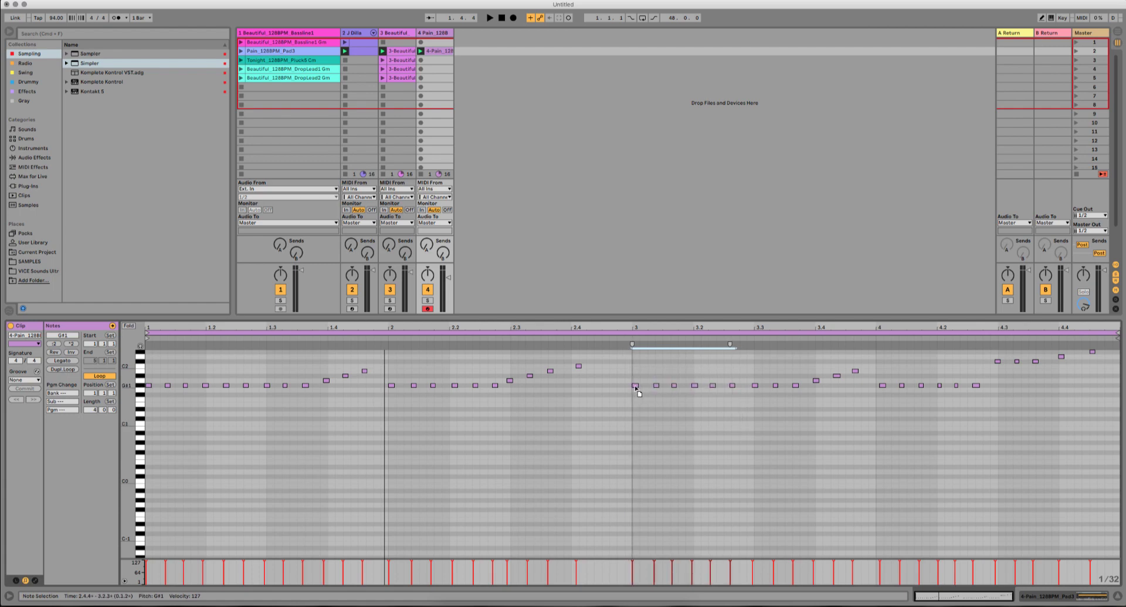
pyautogui.click(756, 385)
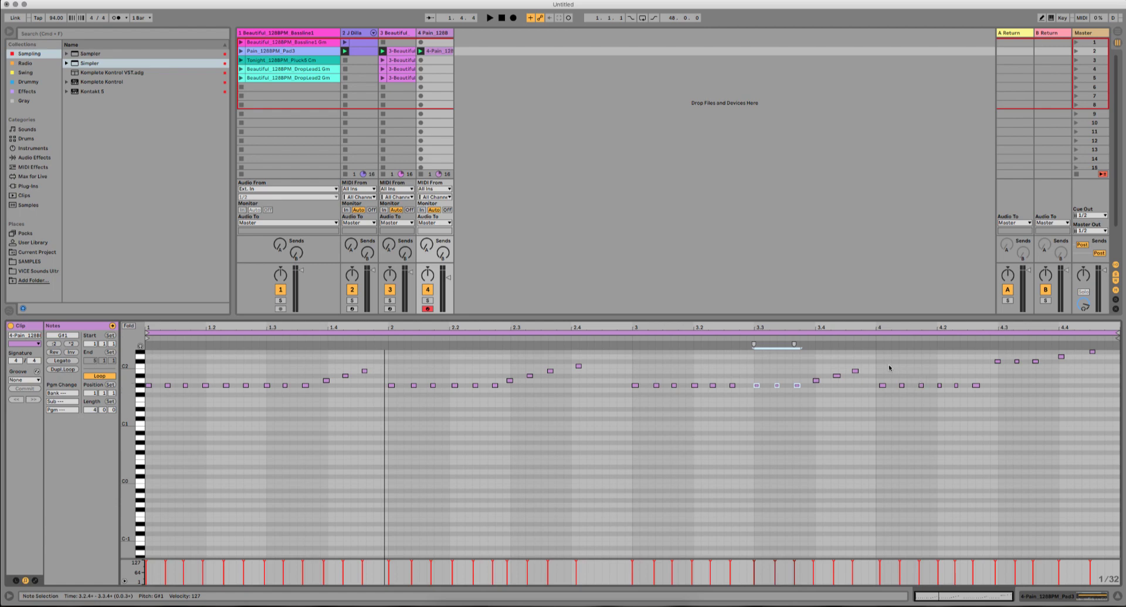
# Step: Nudge the G#1 notes in bar 4, the C#2 notes at 4.3 and the notes in bar 1 closer to the beat grid
pyautogui.moveTo(879, 364); pyautogui.dragTo(993, 405)
pyautogui.moveTo(883, 386); pyautogui.dragTo(879, 386)
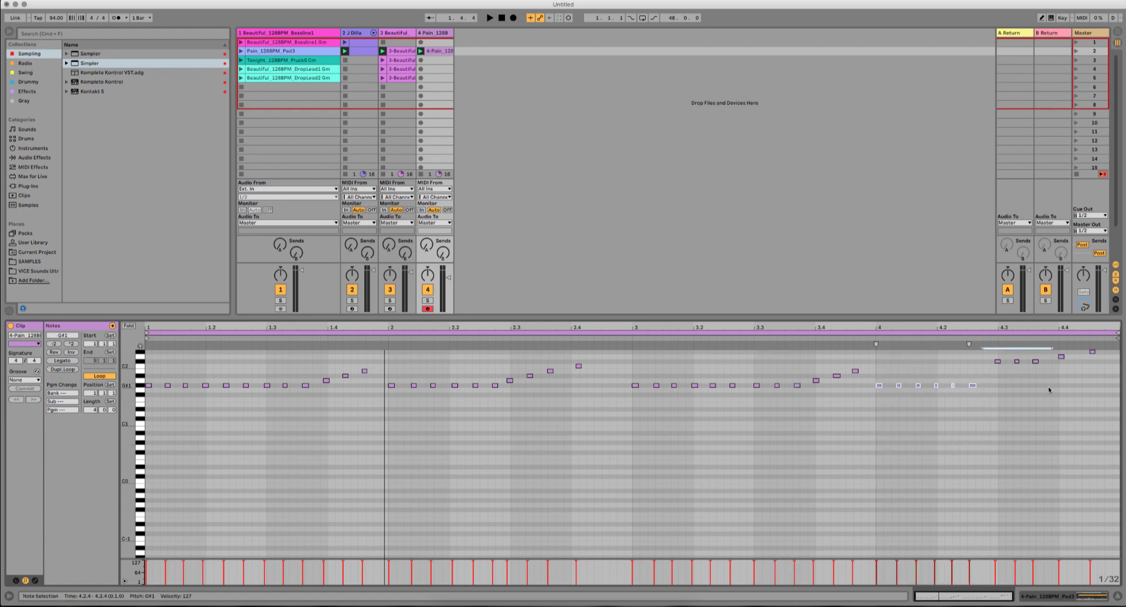
pyautogui.moveTo(1050, 391); pyautogui.dragTo(1003, 365)
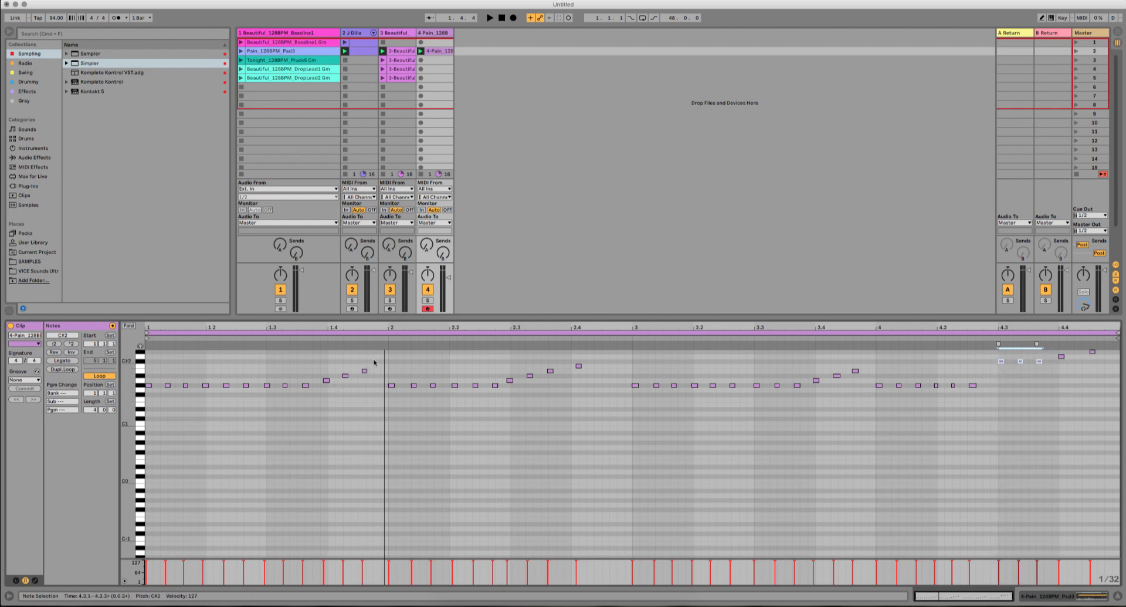
pyautogui.moveTo(376, 359)
pyautogui.mouseDown()
pyautogui.moveTo(321, 402)
pyautogui.moveTo(332, 382)
pyautogui.moveTo(217, 410)
pyautogui.moveTo(209, 386)
pyautogui.moveTo(161, 394)
pyautogui.mouseUp()
pyautogui.moveTo(168, 387); pyautogui.dragTo(170, 388)
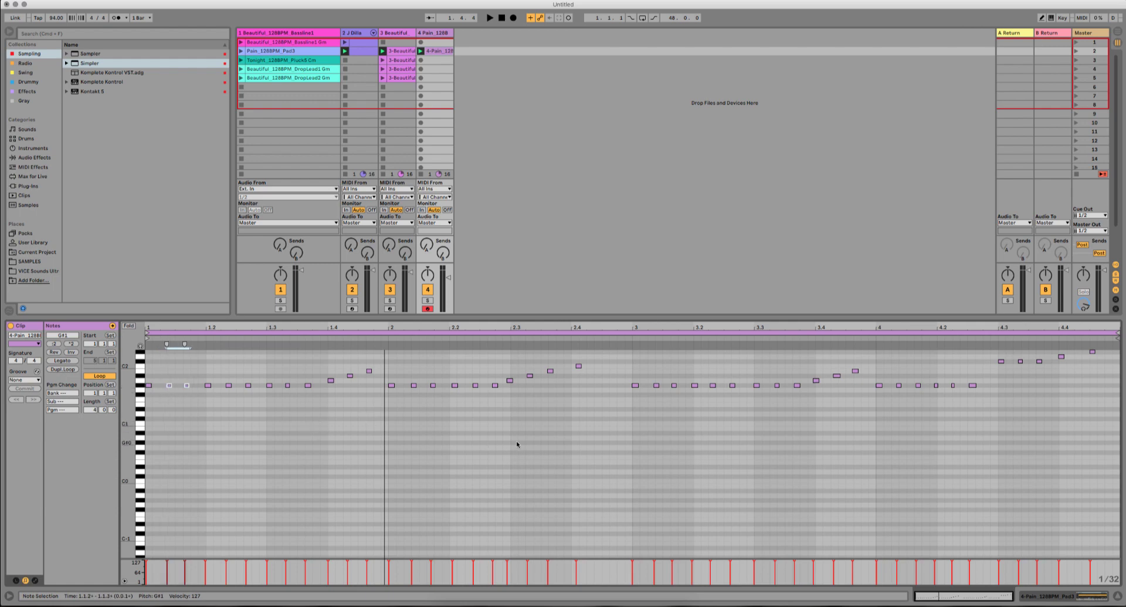
# Step: Shift the C2 note at 2.4 slightly earlier and the A1 note at 2.3 slightly later while listening to the beat
pyautogui.click(579, 365)
pyautogui.press('space')
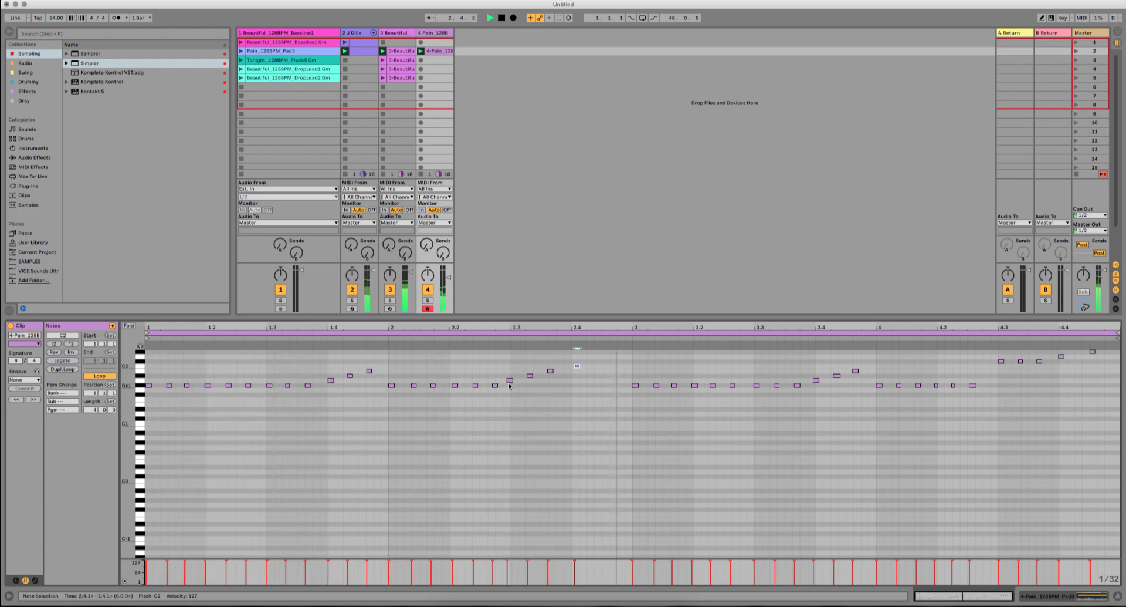
pyautogui.moveTo(511, 383); pyautogui.dragTo(515, 384)
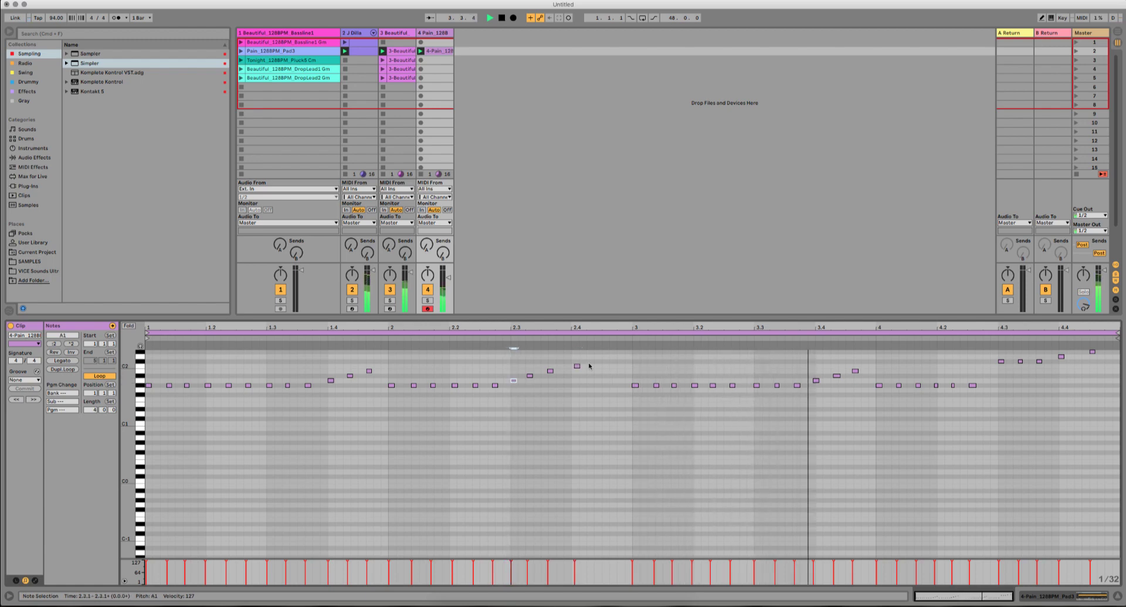
pyautogui.moveTo(575, 367); pyautogui.dragTo(574, 368)
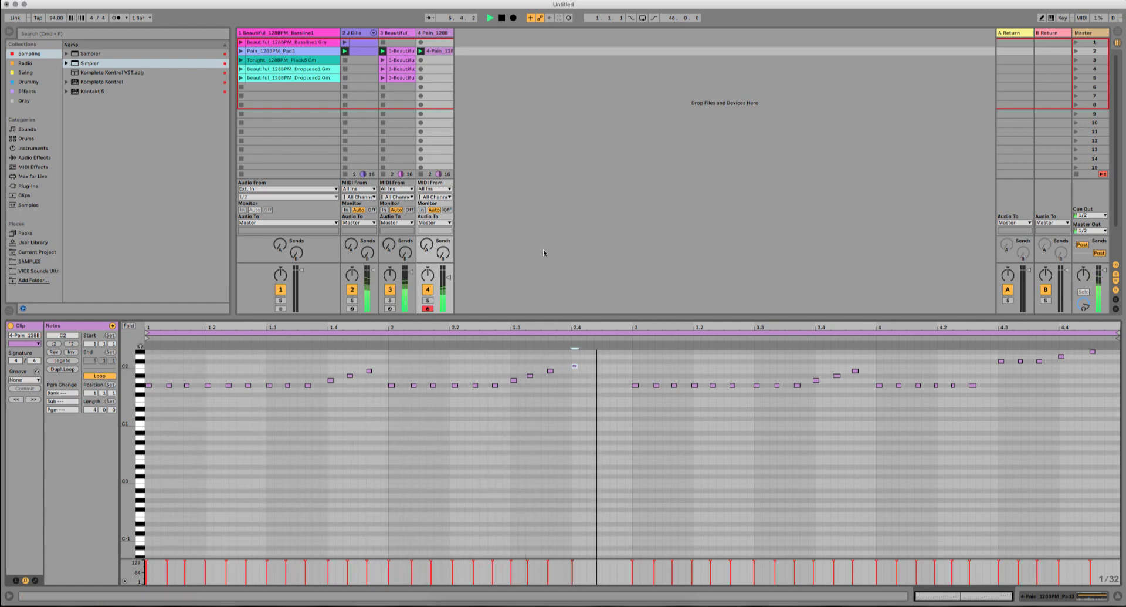
pyautogui.press('space')
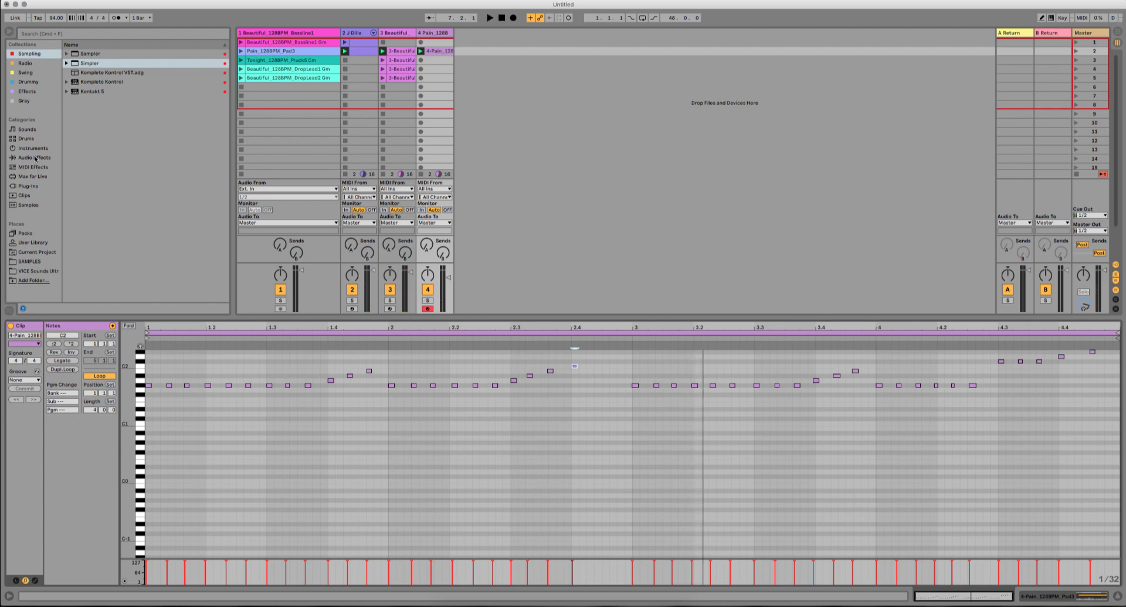
# Step: Add the Delay audio effect to the Pain track with 30 % feedback and its filter frequency raised to about 6.2 kHz
pyautogui.click(35, 158)
pyautogui.click(101, 149)
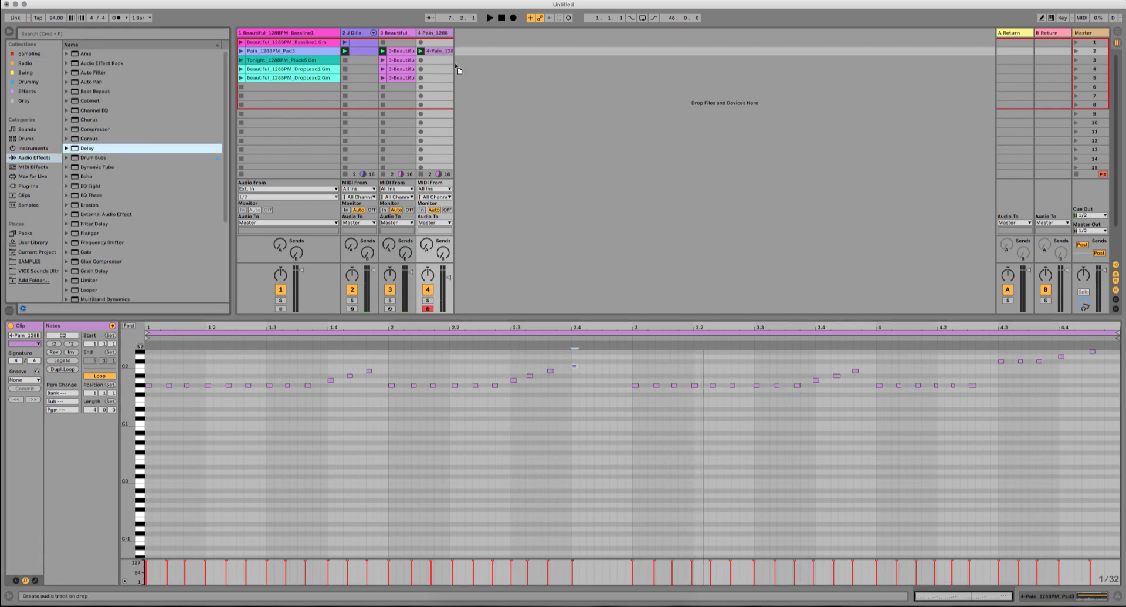
pyautogui.click(443, 34)
pyautogui.moveTo(472, 552); pyautogui.dragTo(472, 553)
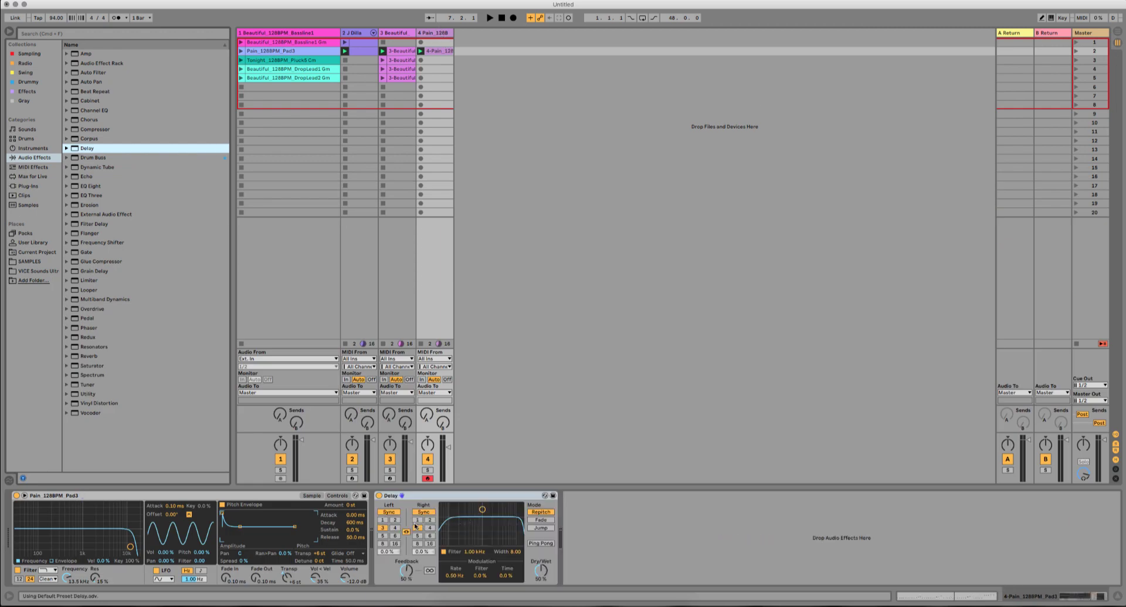
pyautogui.moveTo(406, 569); pyautogui.dragTo(406, 582)
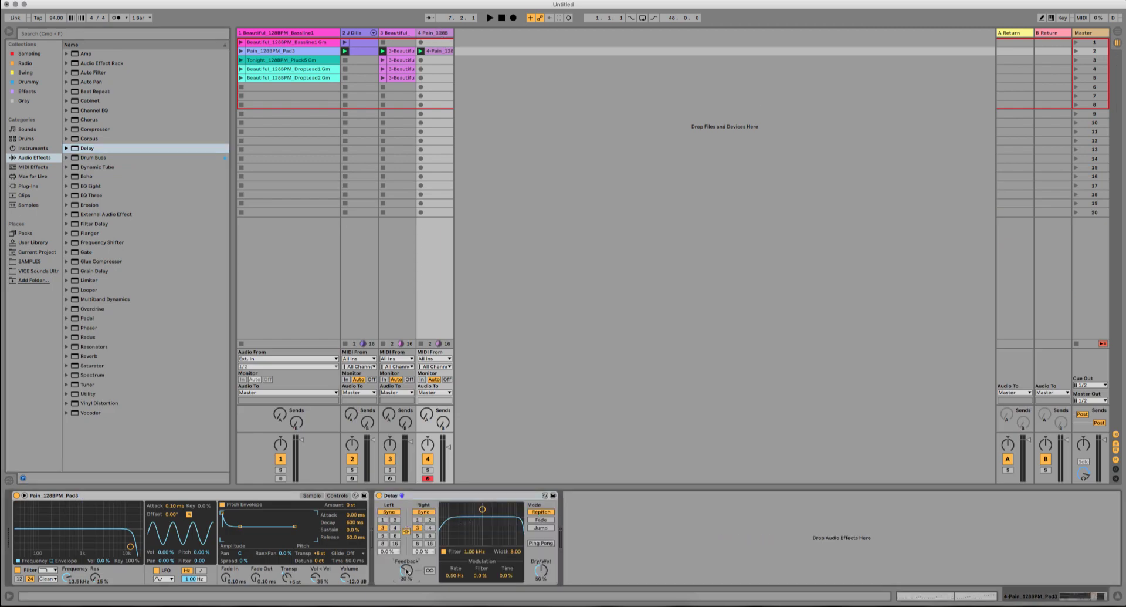
pyautogui.moveTo(483, 521); pyautogui.dragTo(507, 516)
# Step: Set the Delay's dry/wet to 34 % and lower the Pain track's volume to -12 dB while the beat plays
pyautogui.press('space')
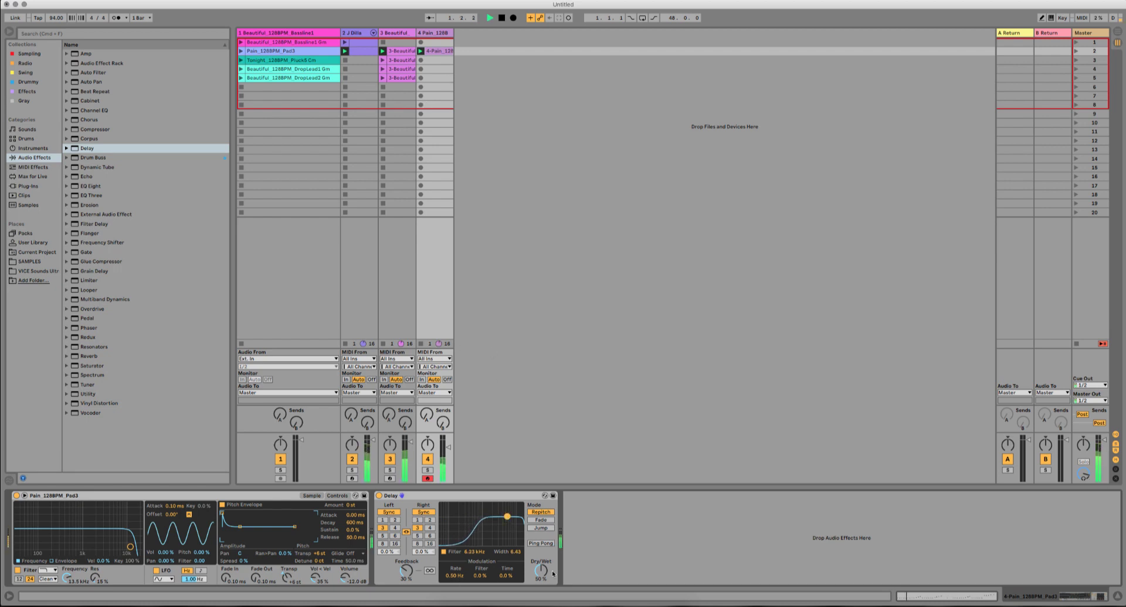
pyautogui.moveTo(542, 570); pyautogui.dragTo(542, 572)
pyautogui.moveTo(411, 441); pyautogui.dragTo(448, 447)
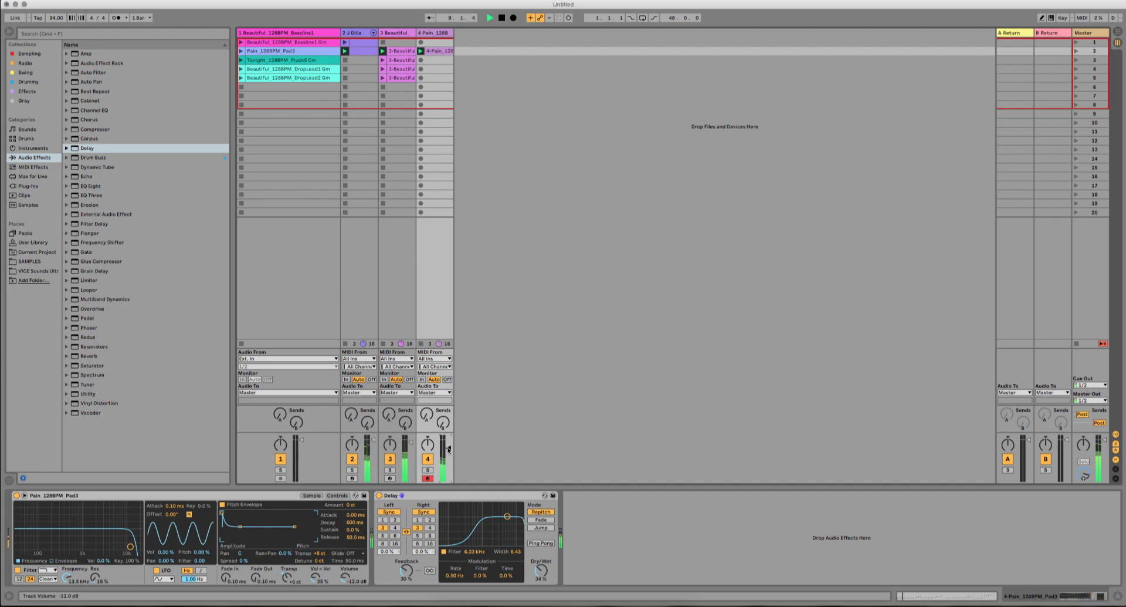
pyautogui.press('space')
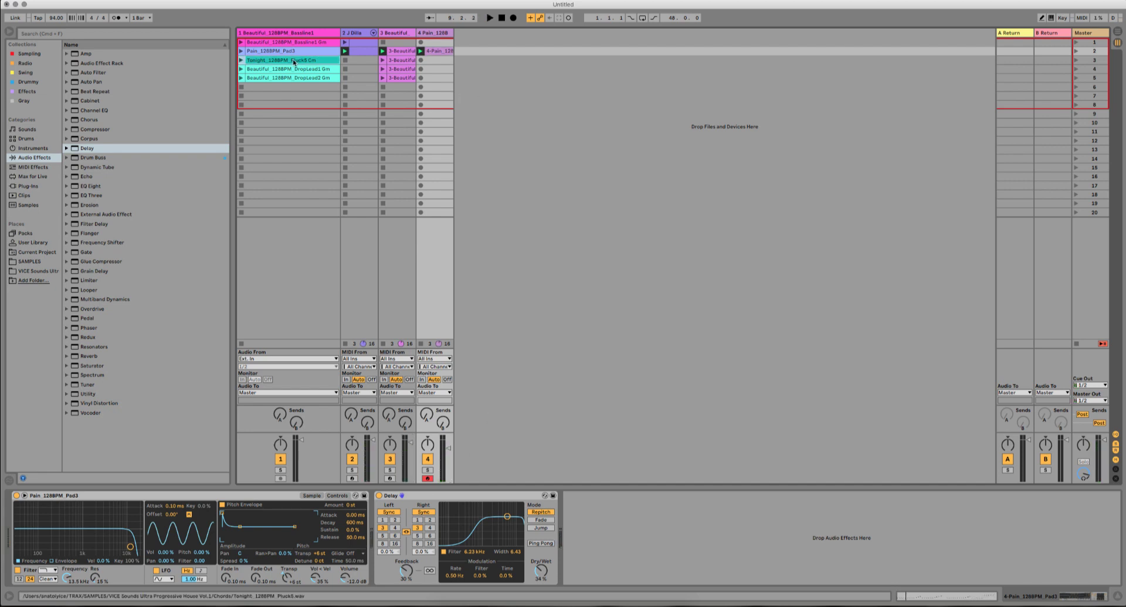
# Step: Move the Tonight_128BPM_Pluck3 clip onto a new audio track in scene 2, set its warp mode to Complex Pro, and launch it
pyautogui.click(258, 62)
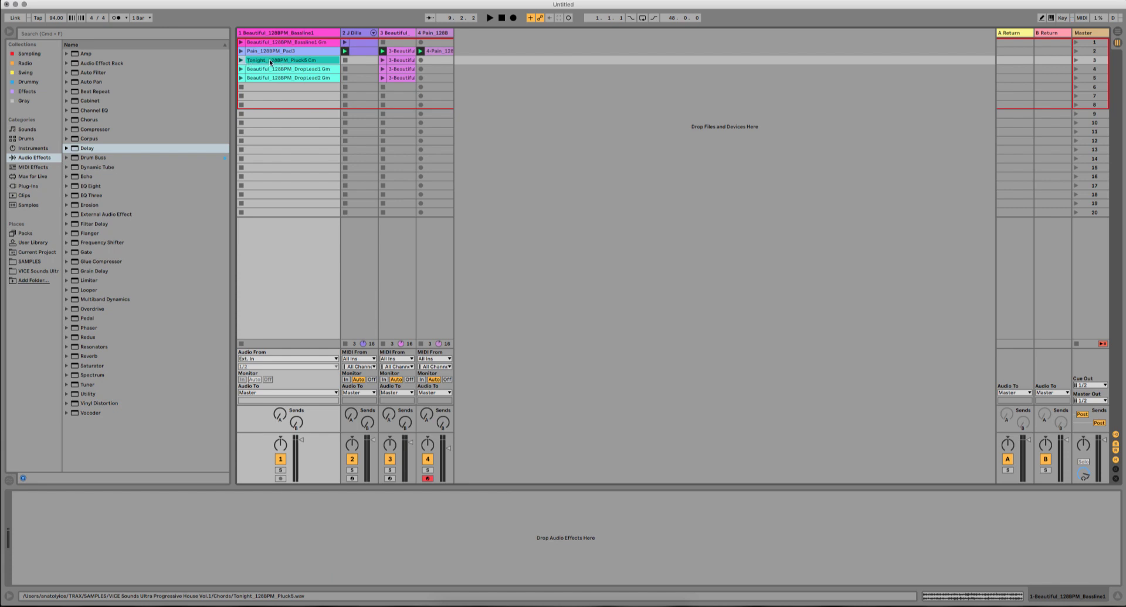
pyautogui.moveTo(269, 58); pyautogui.dragTo(479, 51)
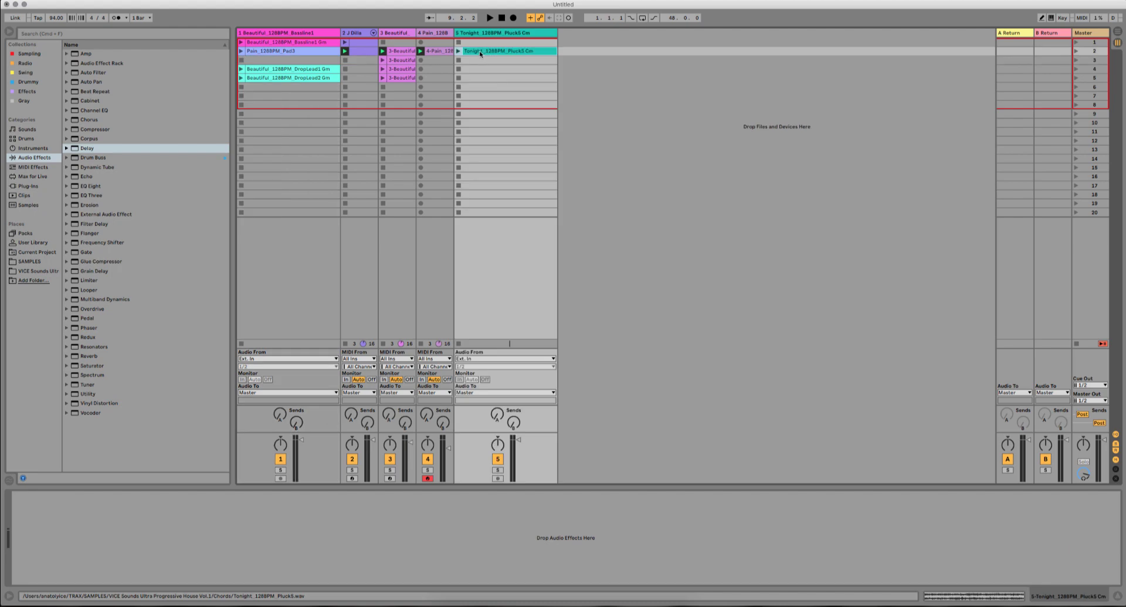
pyautogui.click(111, 380)
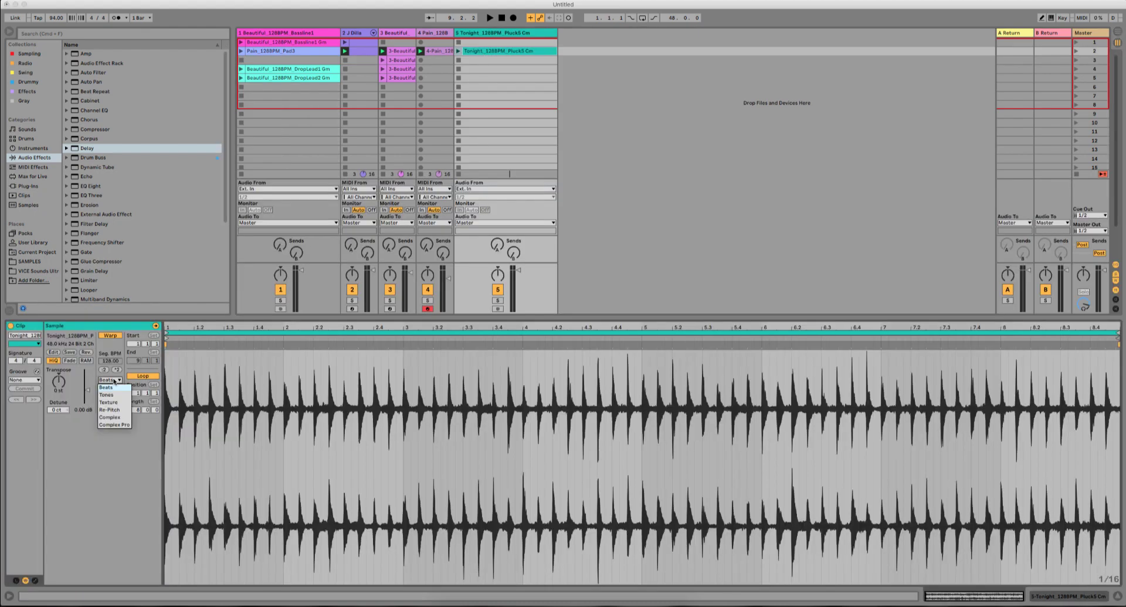
pyautogui.click(115, 429)
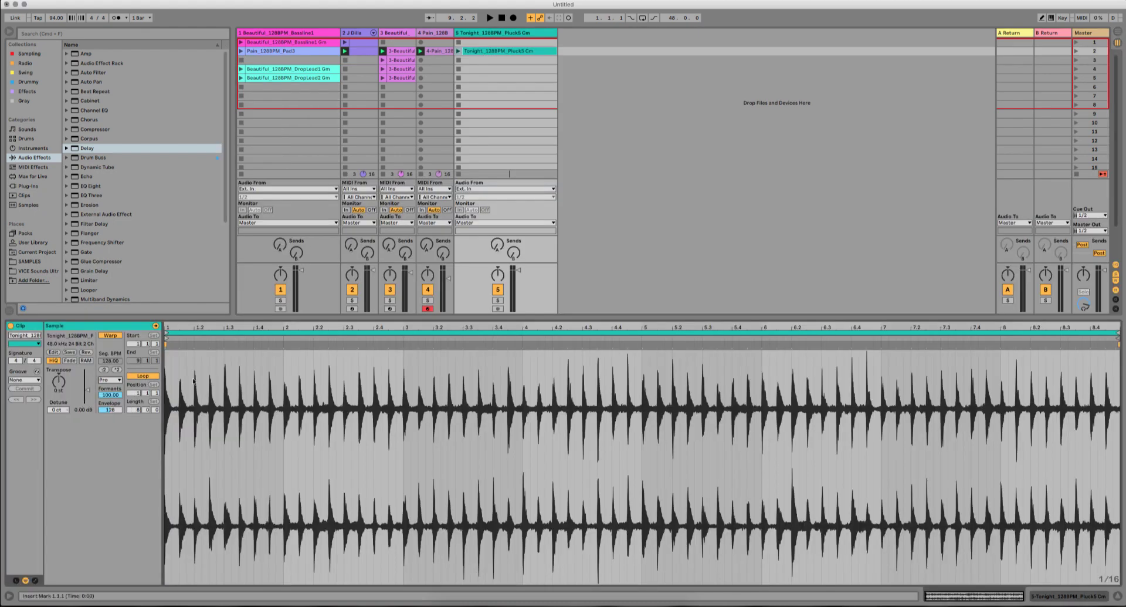
pyautogui.click(460, 50)
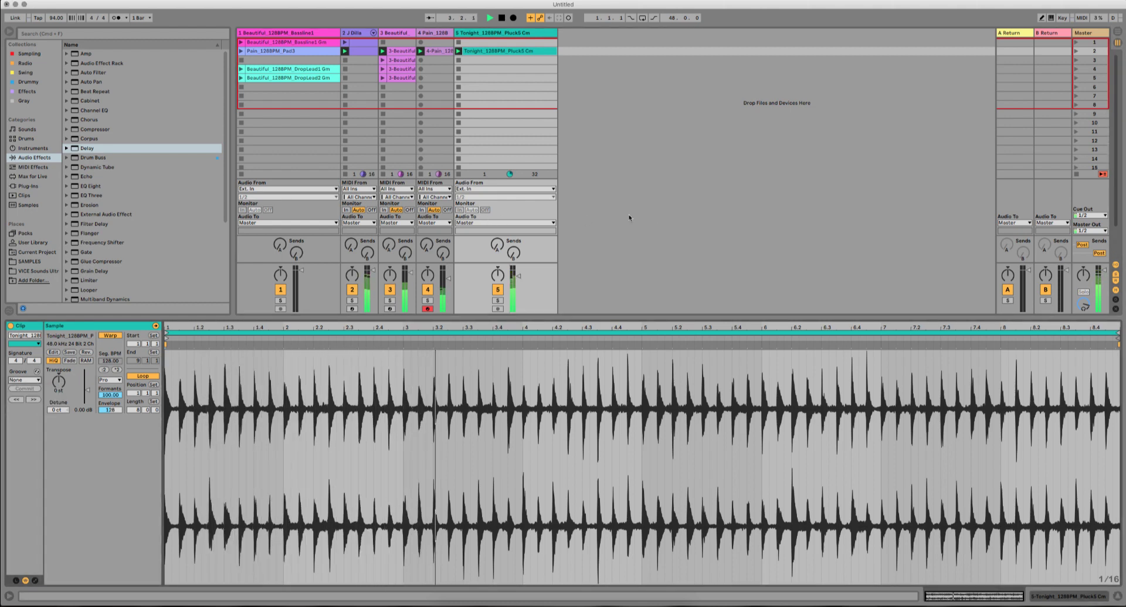
# Step: Apply the MPC 8 Swing-58 groove to the pluck clip, transpose it up, and listen to it with the beat
pyautogui.click(35, 381)
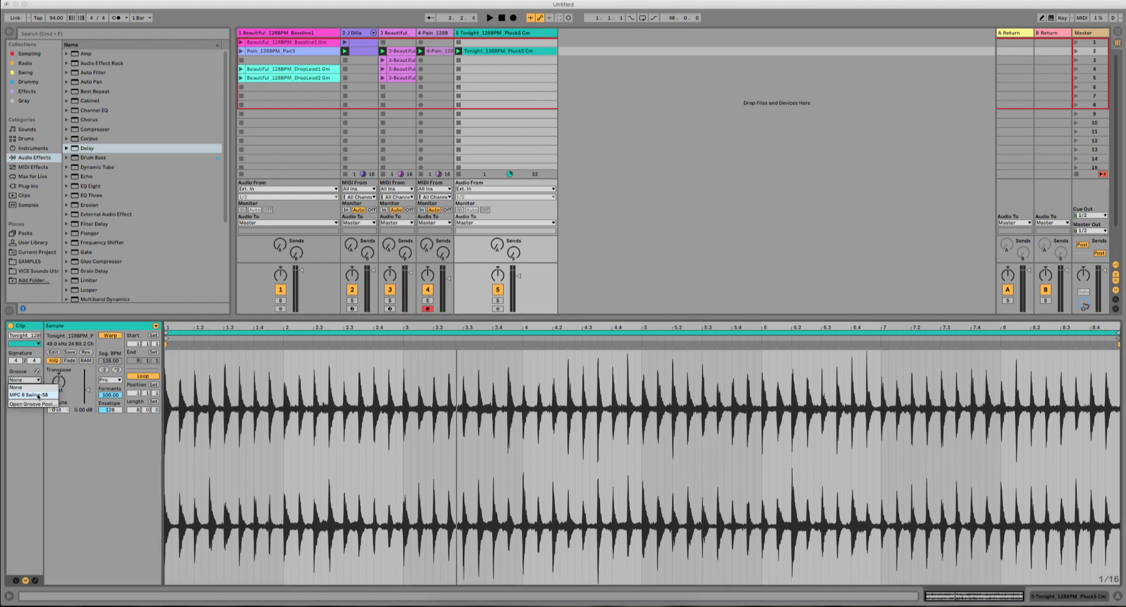
pyautogui.click(39, 395)
pyautogui.press('space')
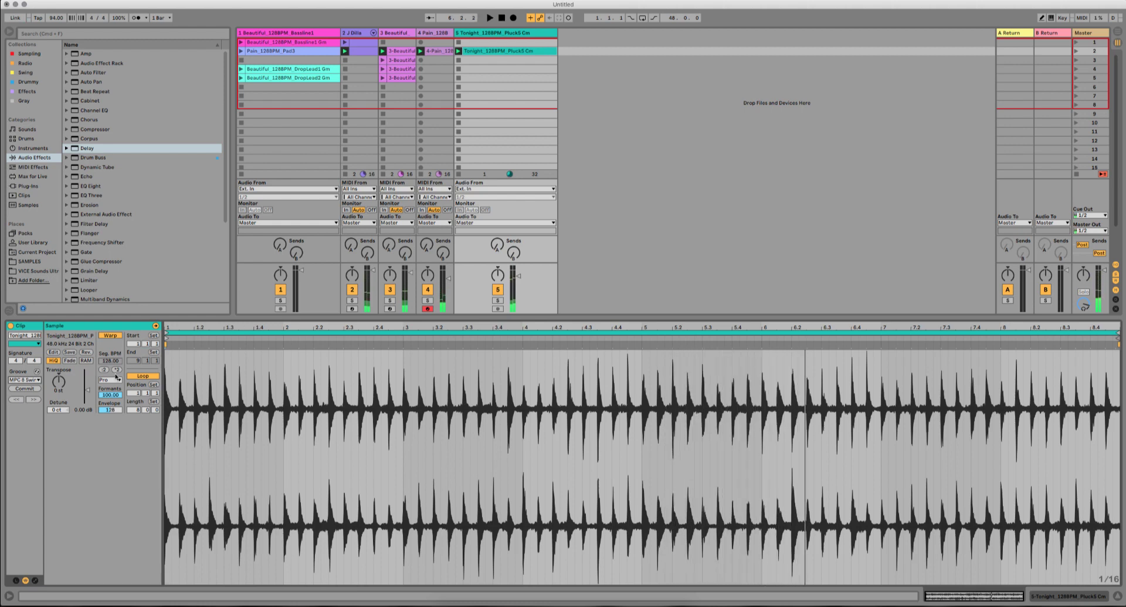
pyautogui.press('space')
pyautogui.press('space')
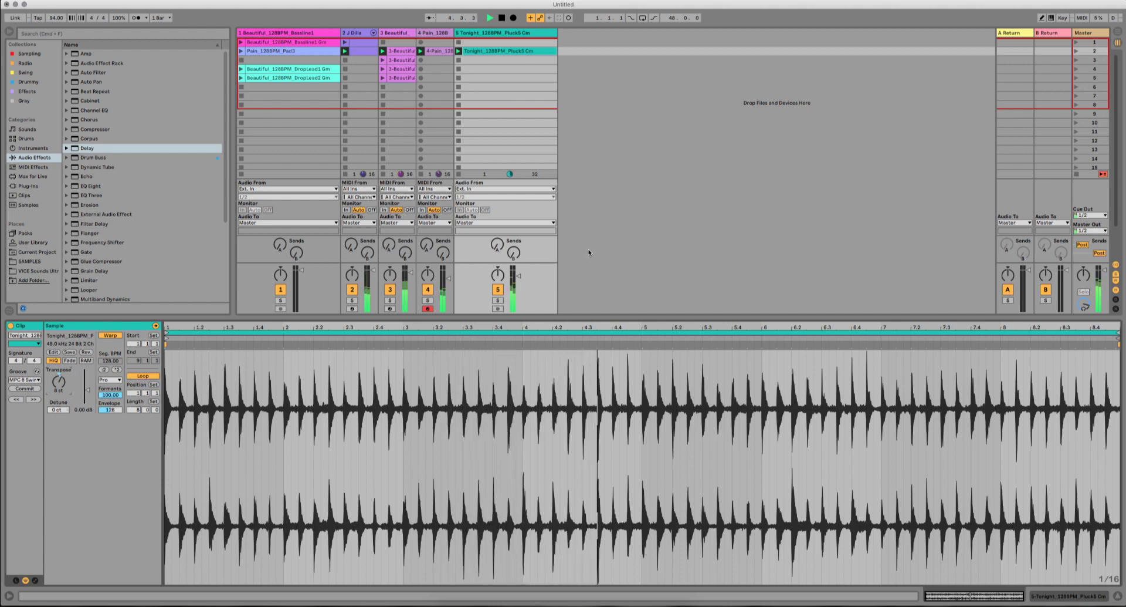
# Step: Audition the other bassline clips in scenes 3 to 5 against the pluck, then relaunch the scene 2 bassline clip
pyautogui.click(383, 61)
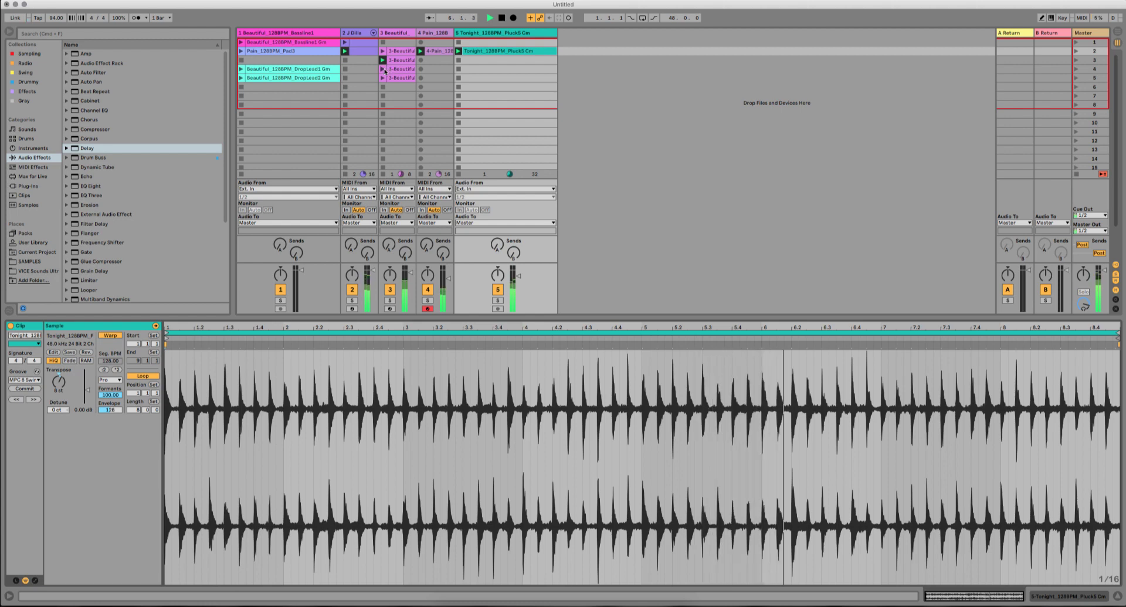
pyautogui.click(383, 69)
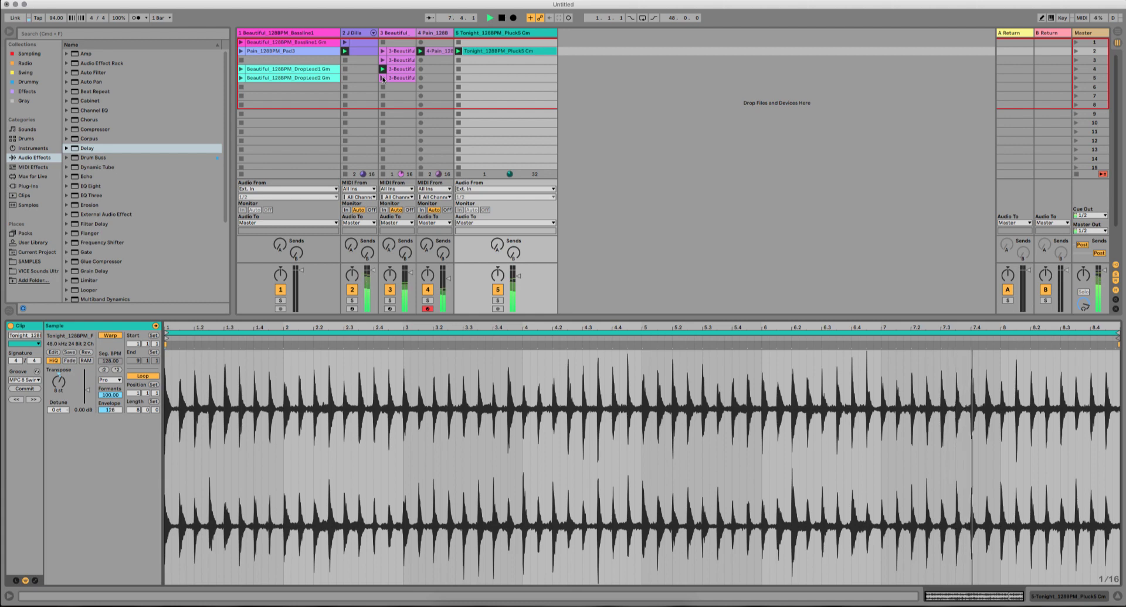
pyautogui.click(383, 78)
pyautogui.click(383, 51)
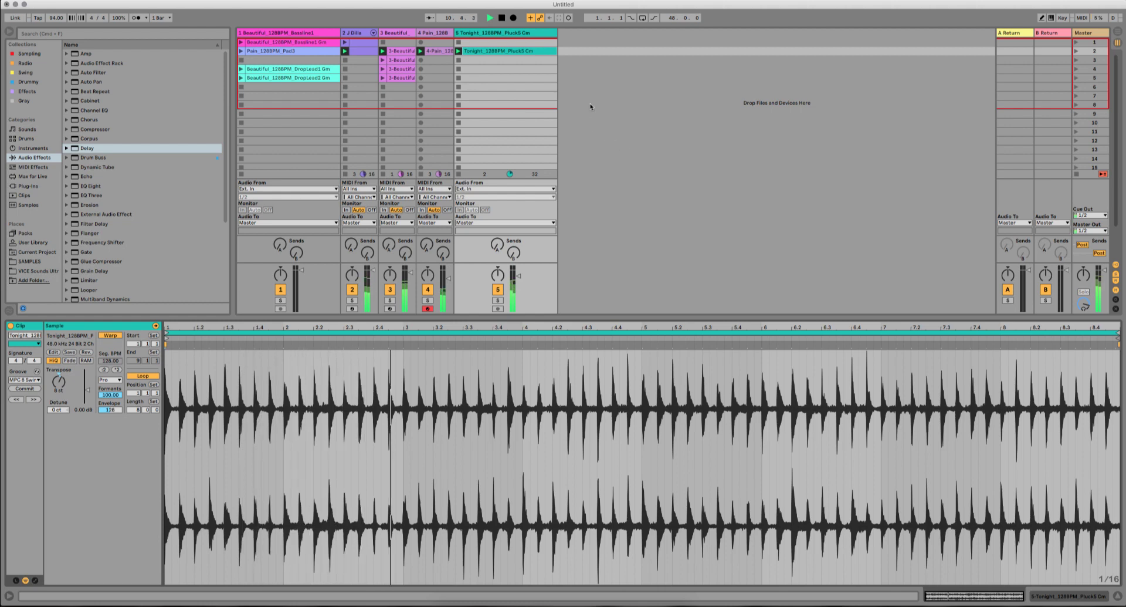
# Step: Stop playback, narrow the Tonight pluck track, and insert a new MIDI track after it
pyautogui.click(479, 65)
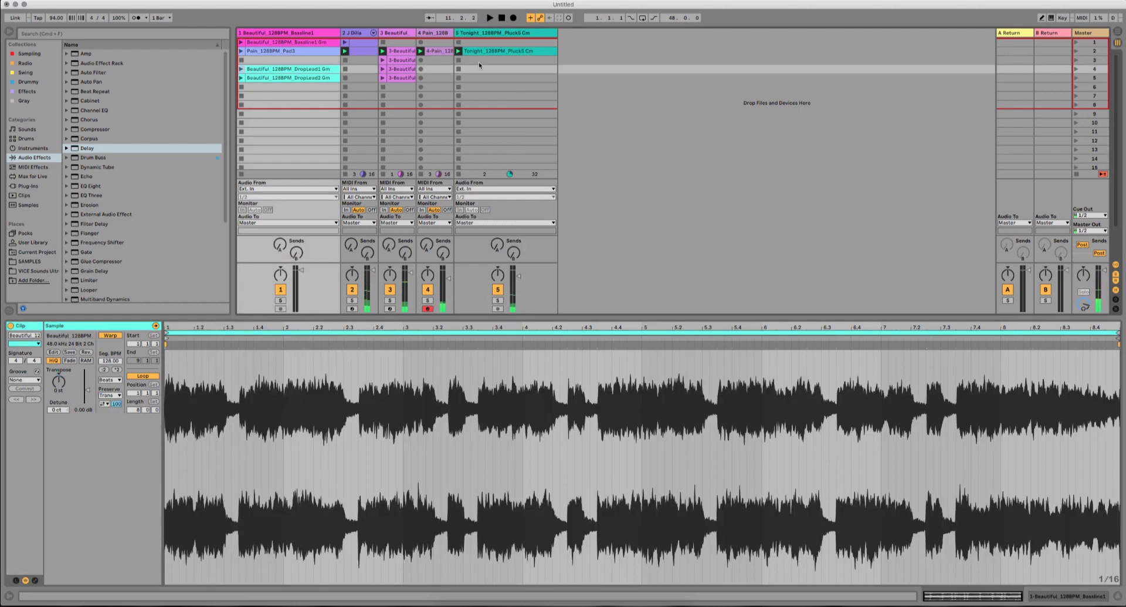
pyautogui.moveTo(557, 32); pyautogui.dragTo(494, 34)
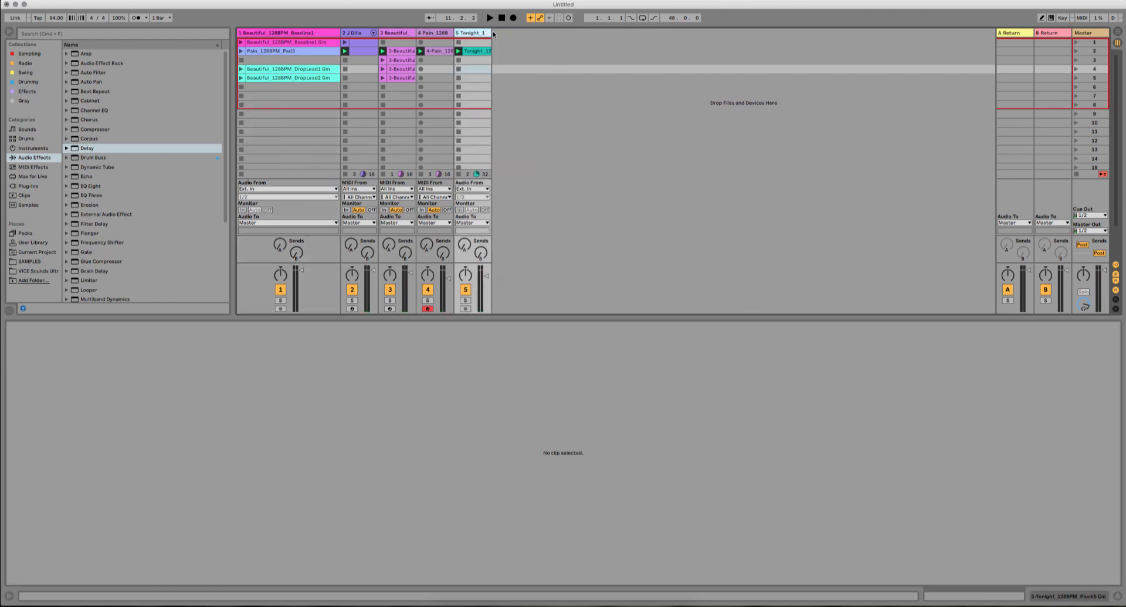
pyautogui.rightClick(505, 35)
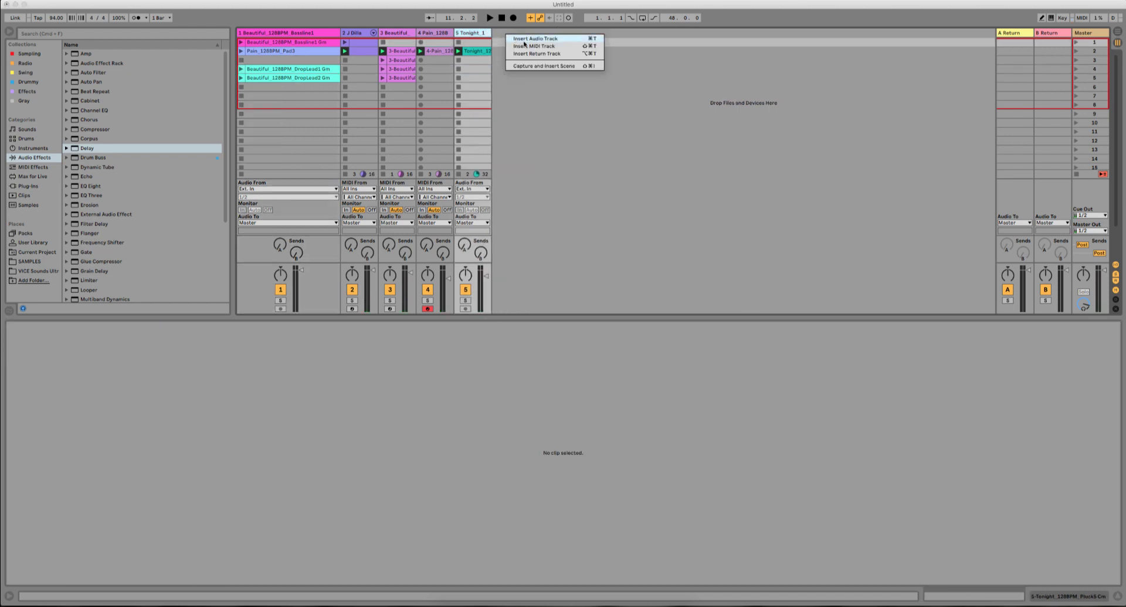
pyautogui.click(528, 47)
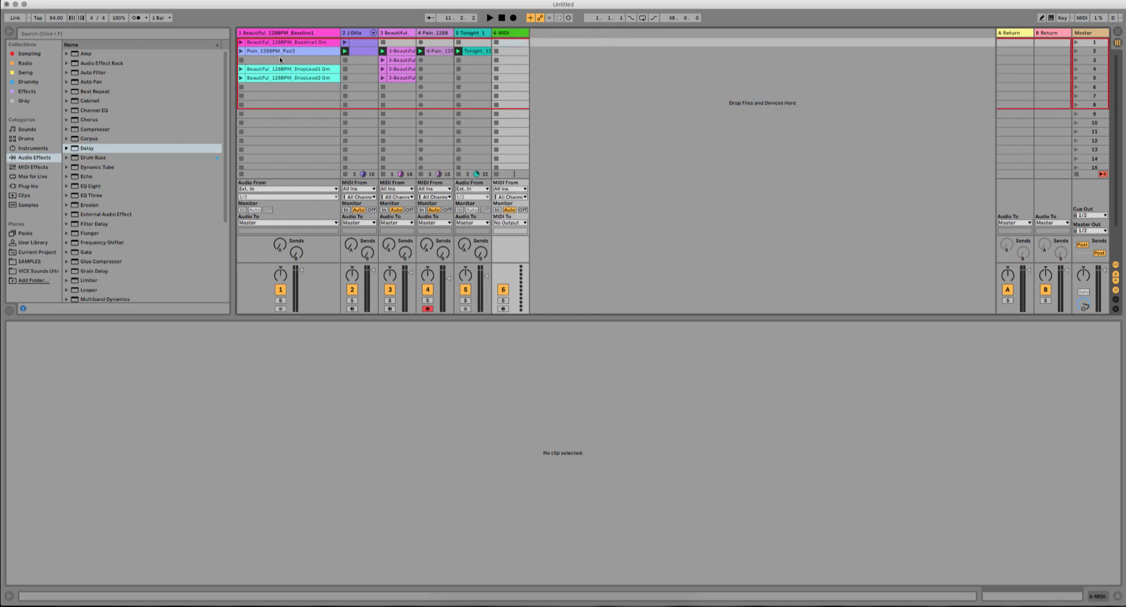
# Step: Load the Beautiful_128BPM_DropLead1 clip's sample into Simpler on the new MIDI track
pyautogui.click(281, 69)
pyautogui.doubleClick(511, 33)
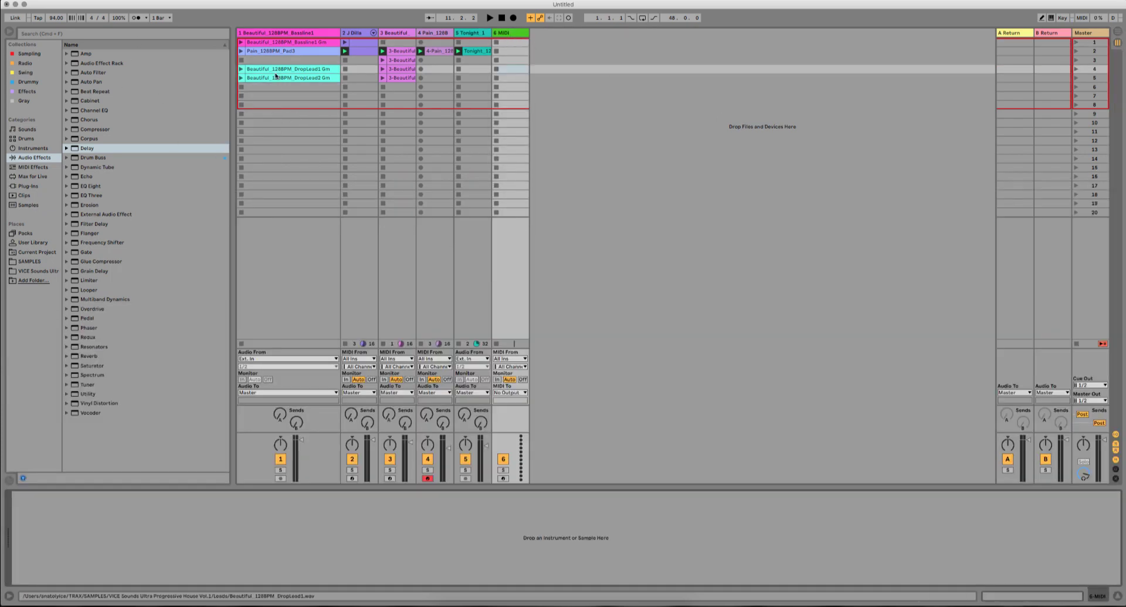
pyautogui.moveTo(276, 69); pyautogui.dragTo(421, 493)
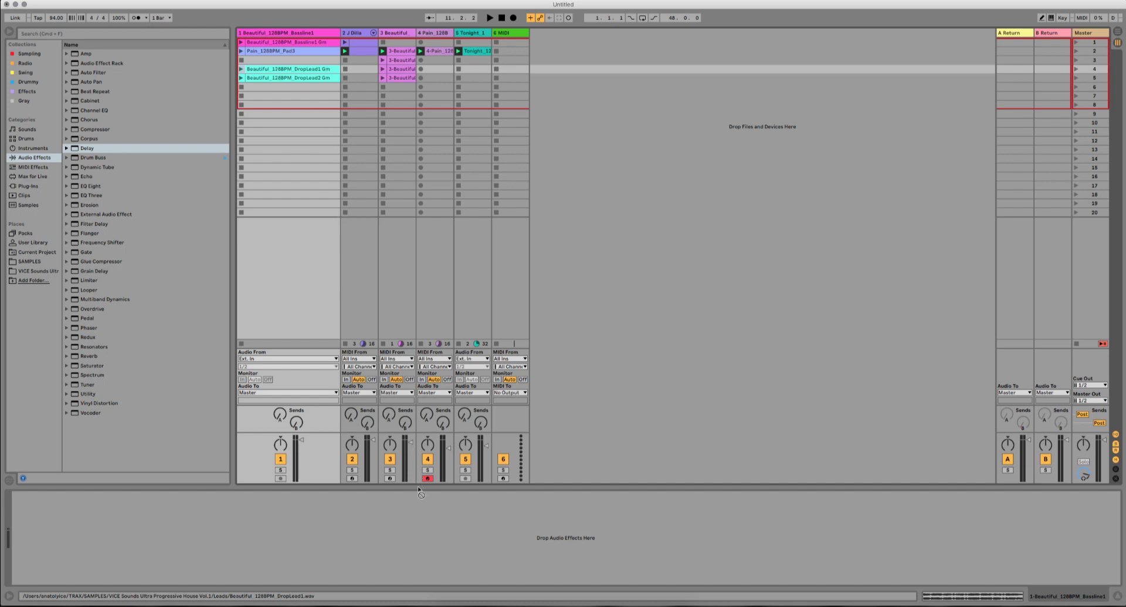
pyautogui.moveTo(333, 523); pyautogui.dragTo(329, 520)
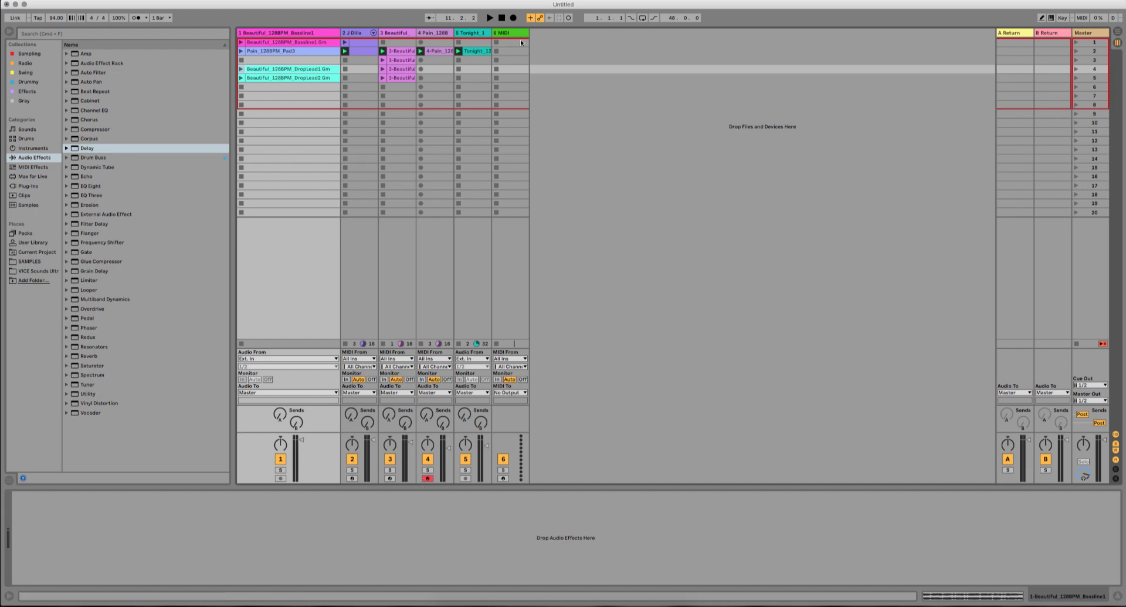
pyautogui.click(504, 33)
pyautogui.moveTo(275, 69); pyautogui.dragTo(333, 535)
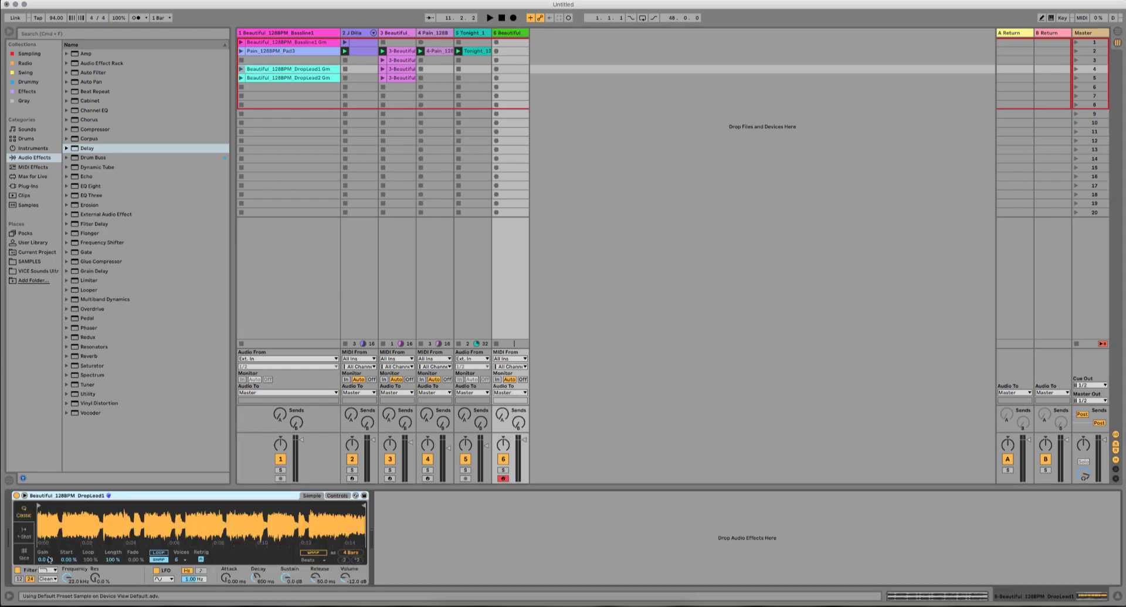
# Step: Switch the DropLead1 Simpler to Slice mode, slicing by Beat at a 1/4 division, and inspect the slices
pyautogui.click(30, 557)
pyautogui.click(106, 560)
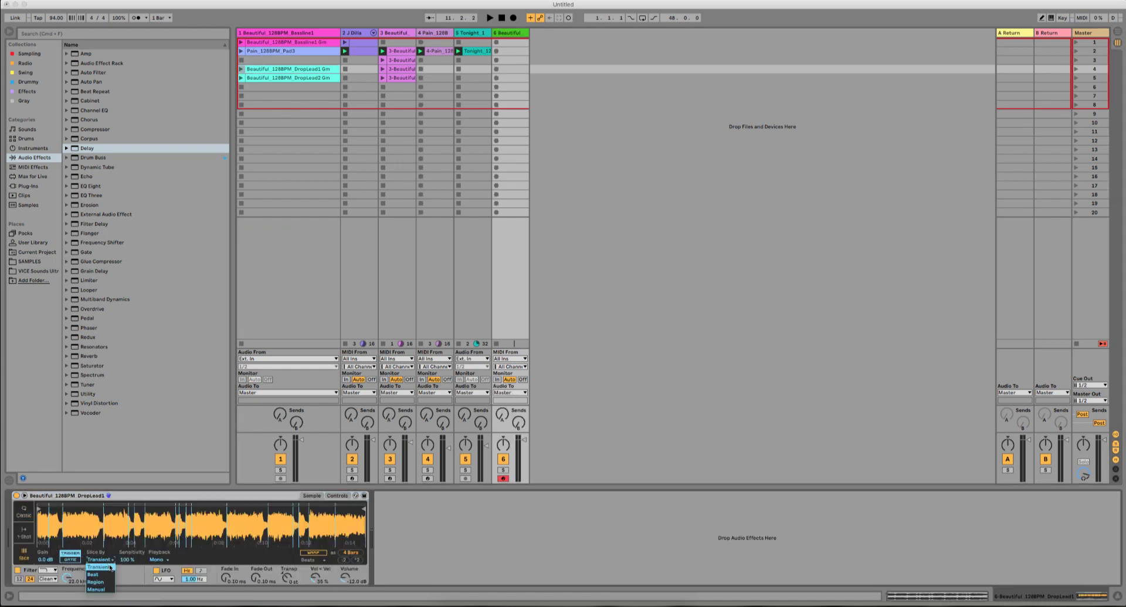
pyautogui.click(108, 573)
pyautogui.moveTo(44, 521); pyautogui.dragTo(44, 546)
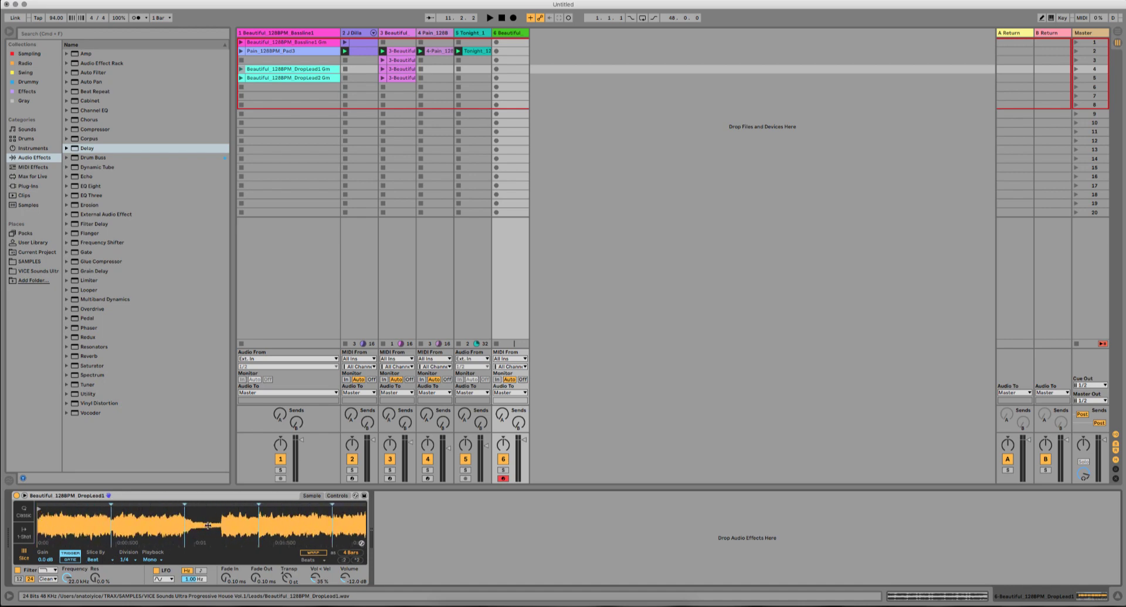
pyautogui.moveTo(208, 525); pyautogui.dragTo(85, 522)
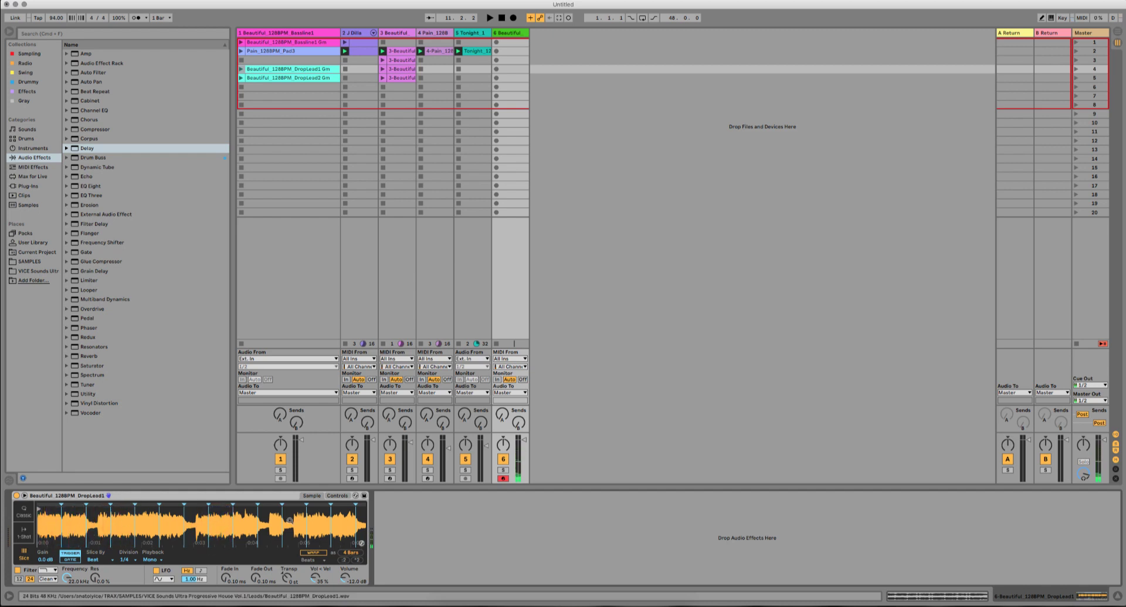
# Step: Set the DropLead1 Simpler's low-pass filter to about 3.43 kHz with 35% resonance
pyautogui.click(337, 496)
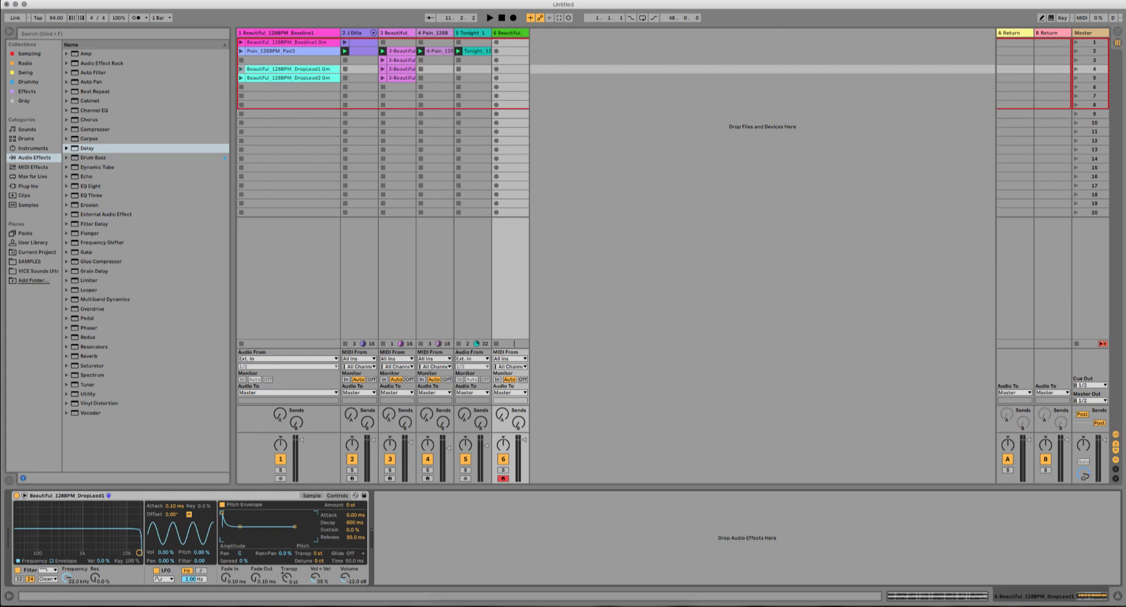
pyautogui.moveTo(139, 552); pyautogui.dragTo(82, 530)
pyautogui.moveTo(81, 530); pyautogui.dragTo(80, 531)
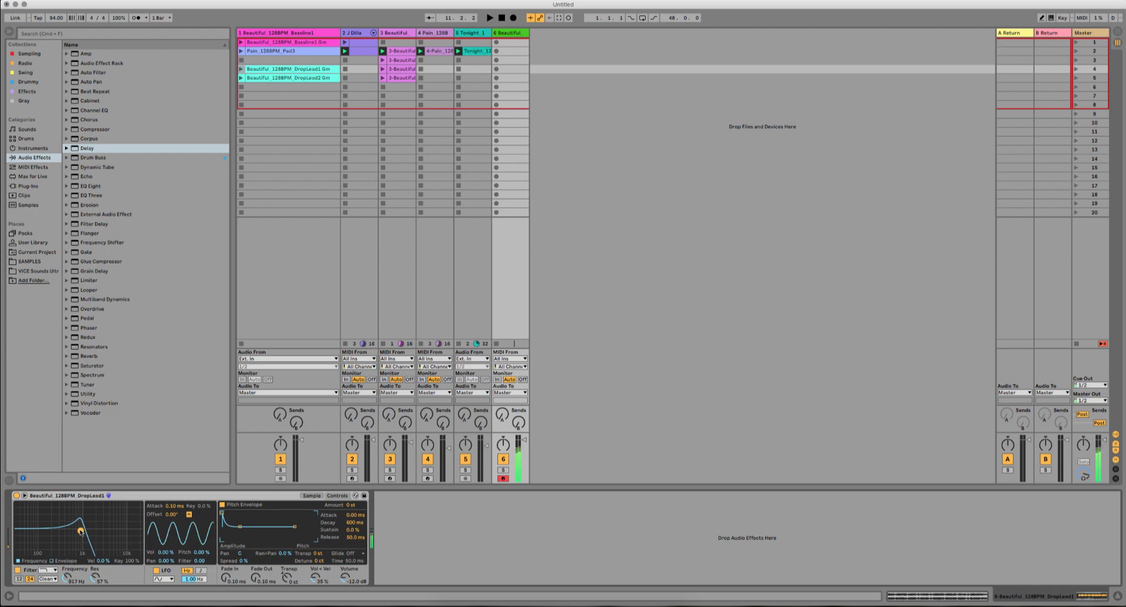
pyautogui.moveTo(80, 531); pyautogui.dragTo(104, 538)
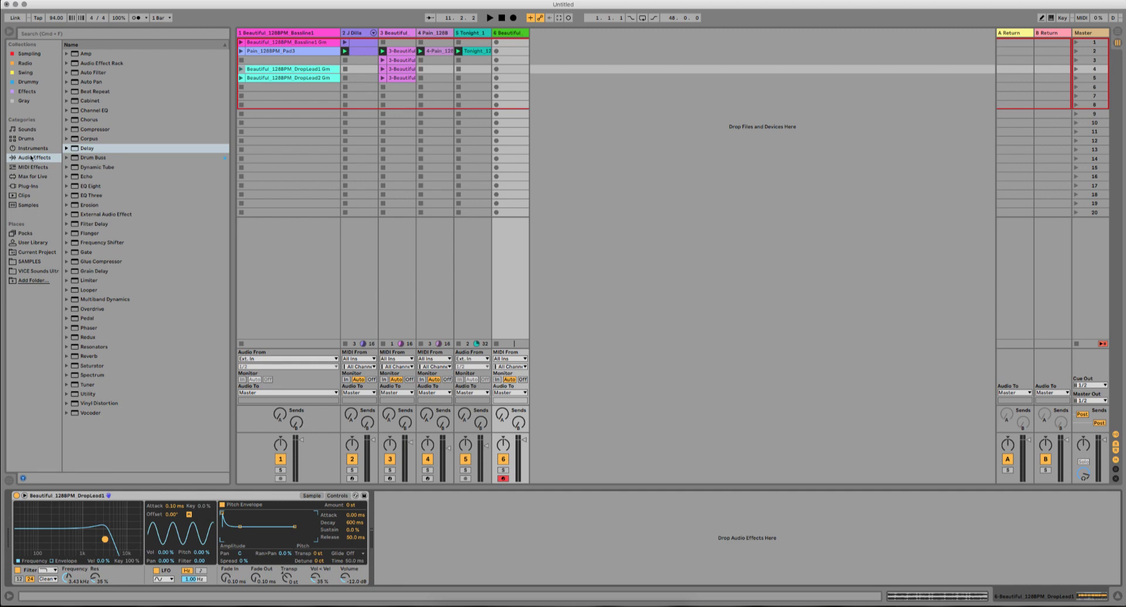
# Step: Add Output's Portal plug-in after the DropLead1 Simpler and move its window clear of the session clips
pyautogui.click(33, 186)
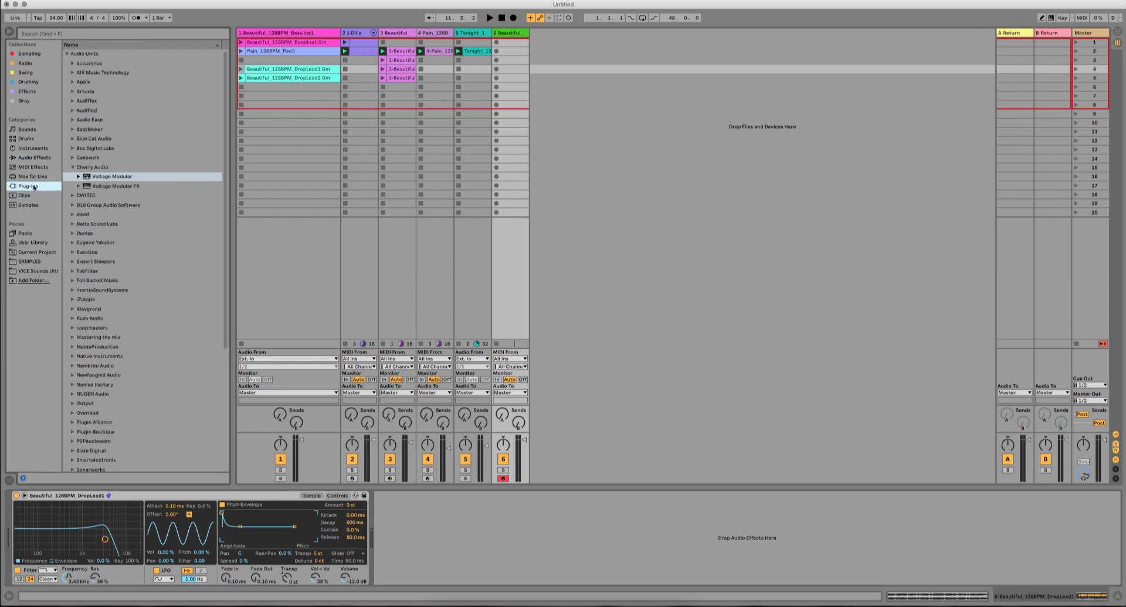
pyautogui.click(72, 167)
pyautogui.scroll(-5, 84, 288)
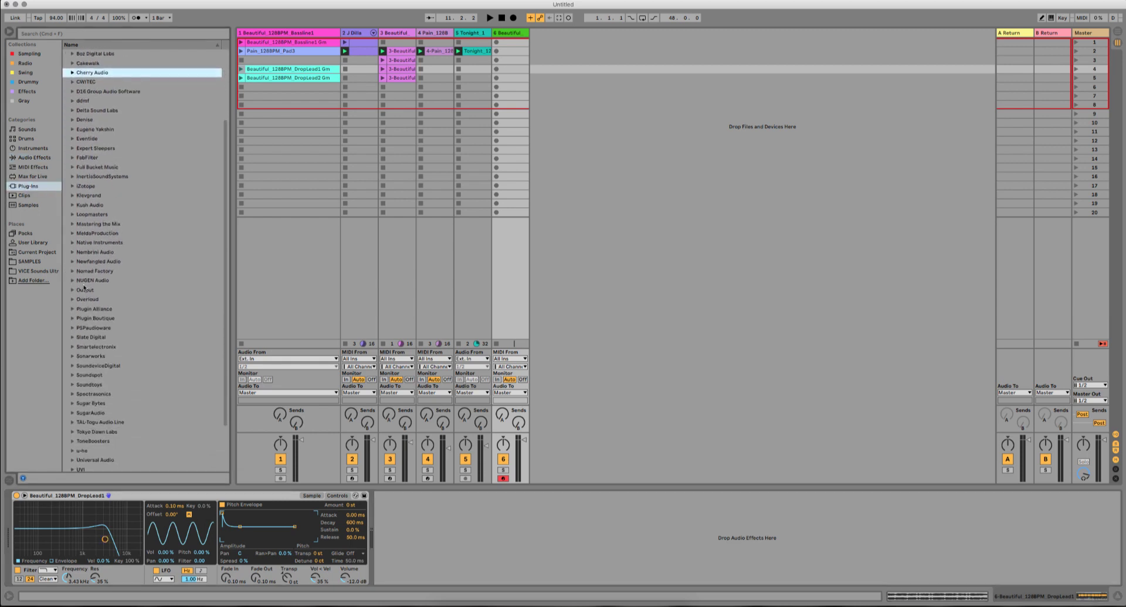
pyautogui.click(72, 291)
pyautogui.click(96, 309)
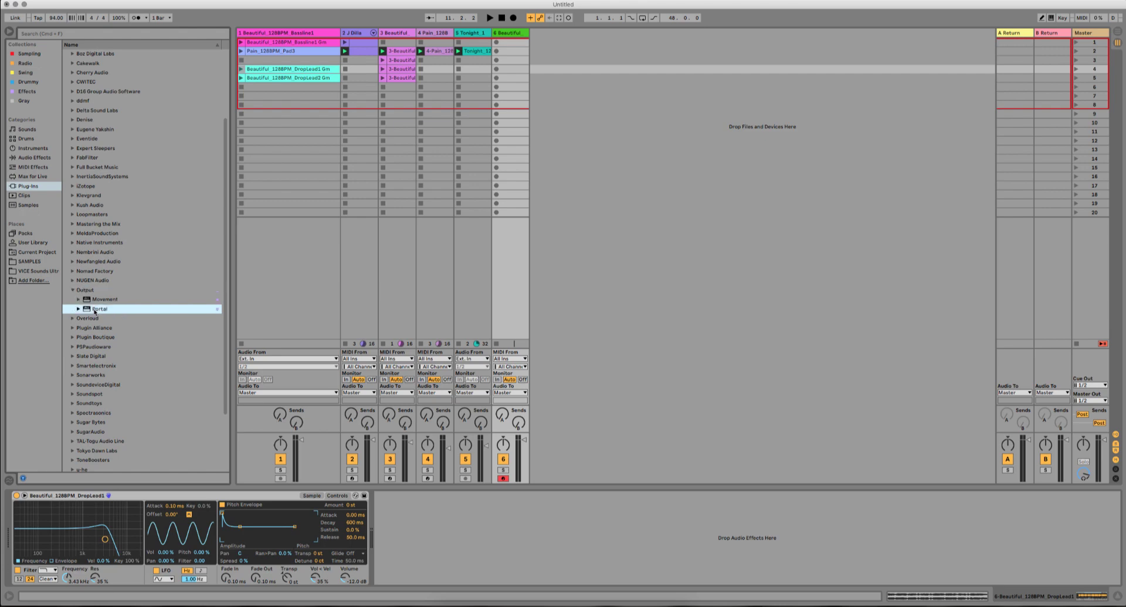
pyautogui.moveTo(96, 311); pyautogui.dragTo(451, 551)
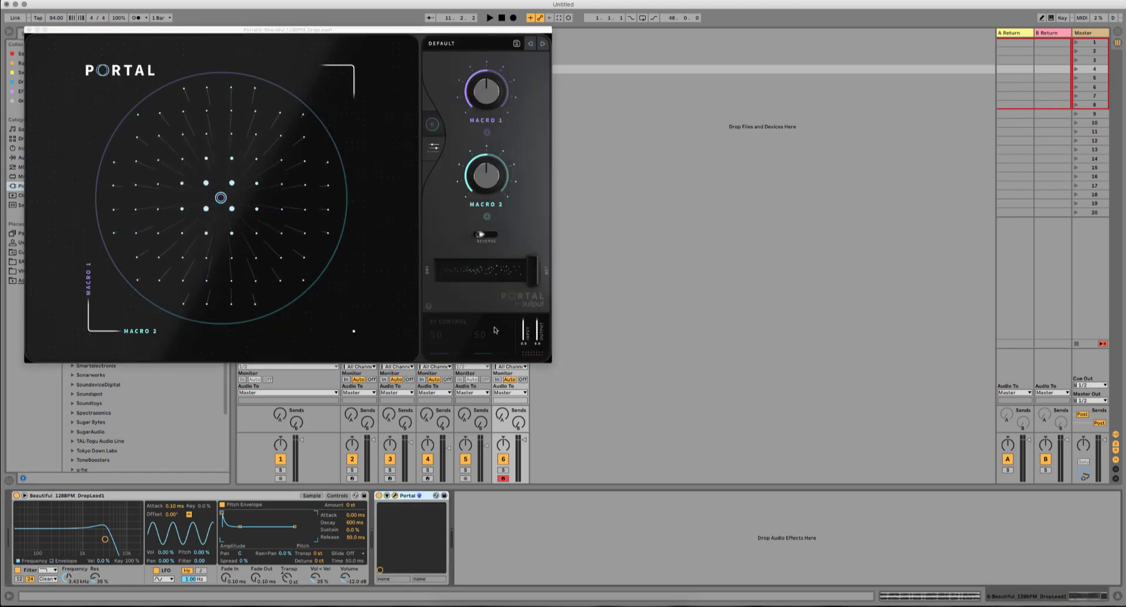
pyautogui.moveTo(316, 27); pyautogui.dragTo(672, 103)
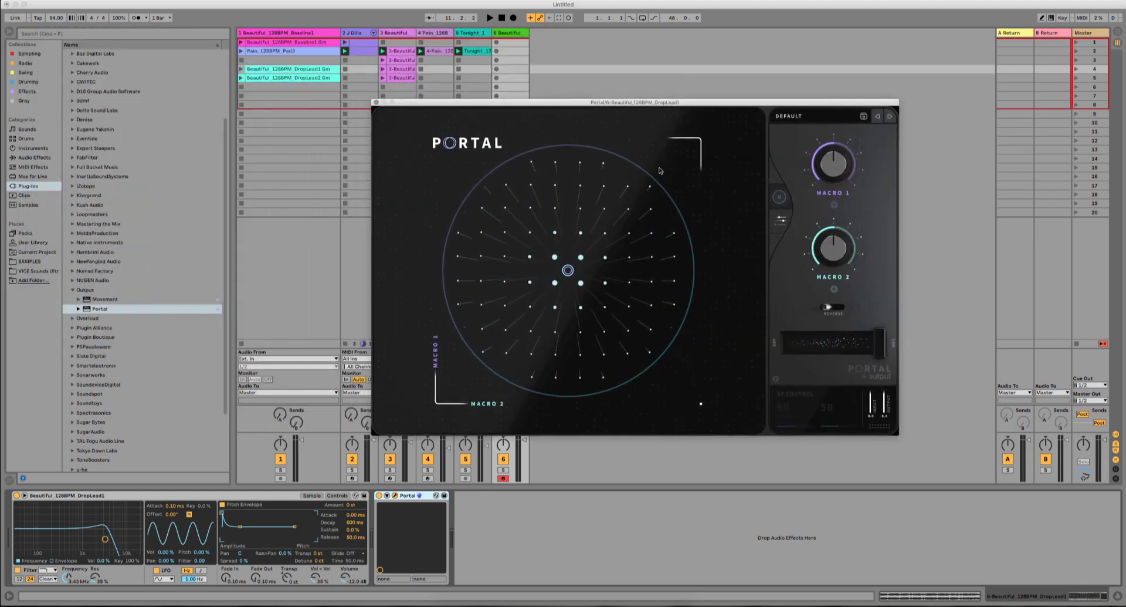
# Step: Try Portal's Digital Tape Toys preset with the dry/wet mix at 60
pyautogui.click(805, 116)
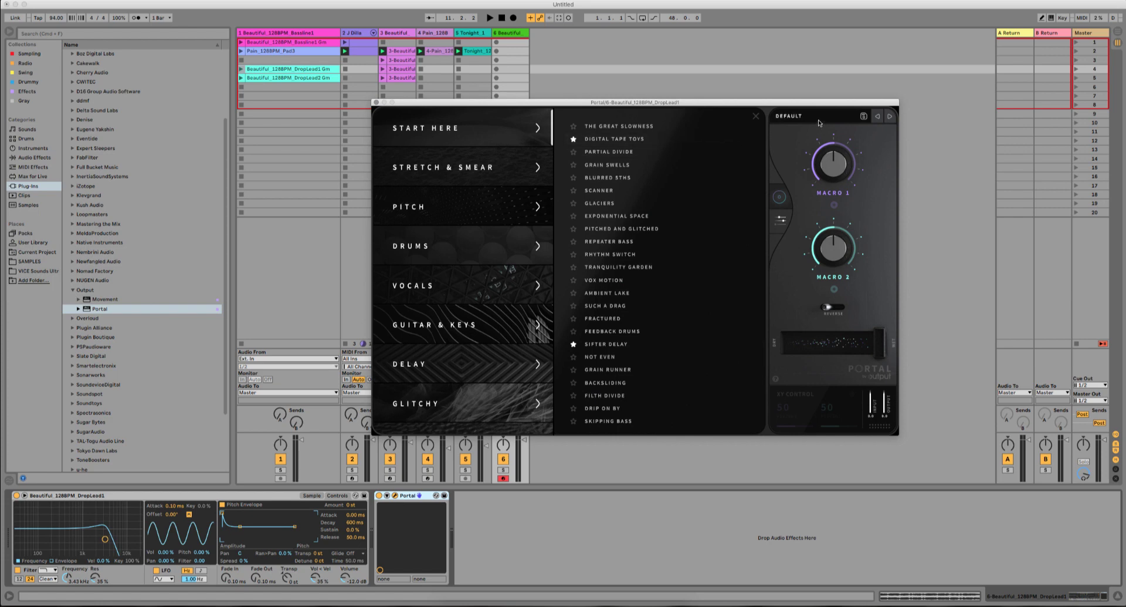
pyautogui.click(780, 200)
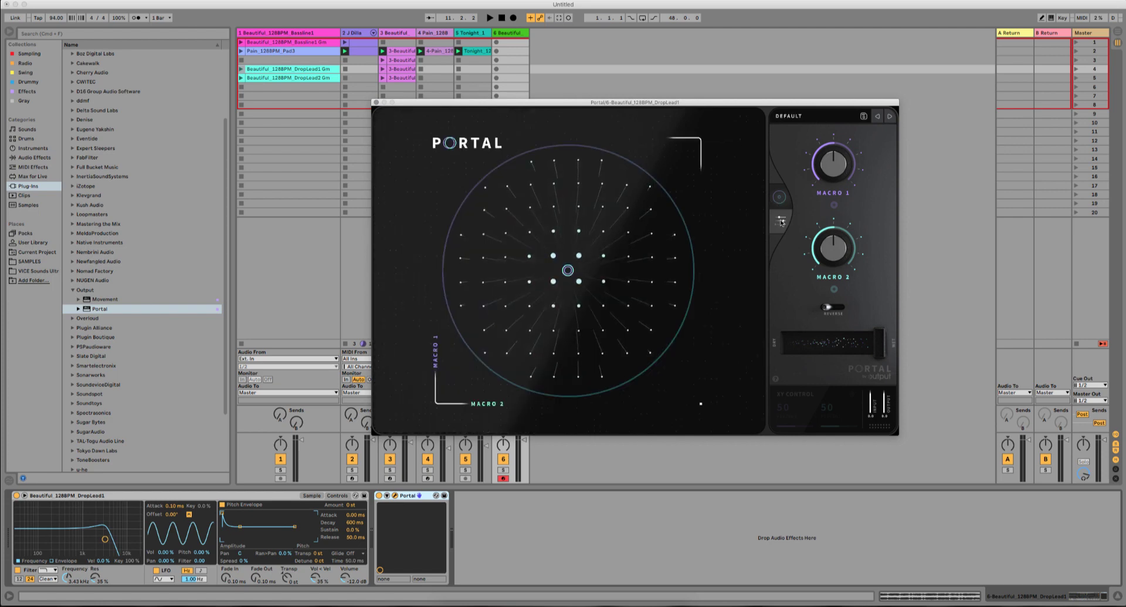
pyautogui.click(781, 202)
pyautogui.click(781, 200)
pyautogui.click(800, 119)
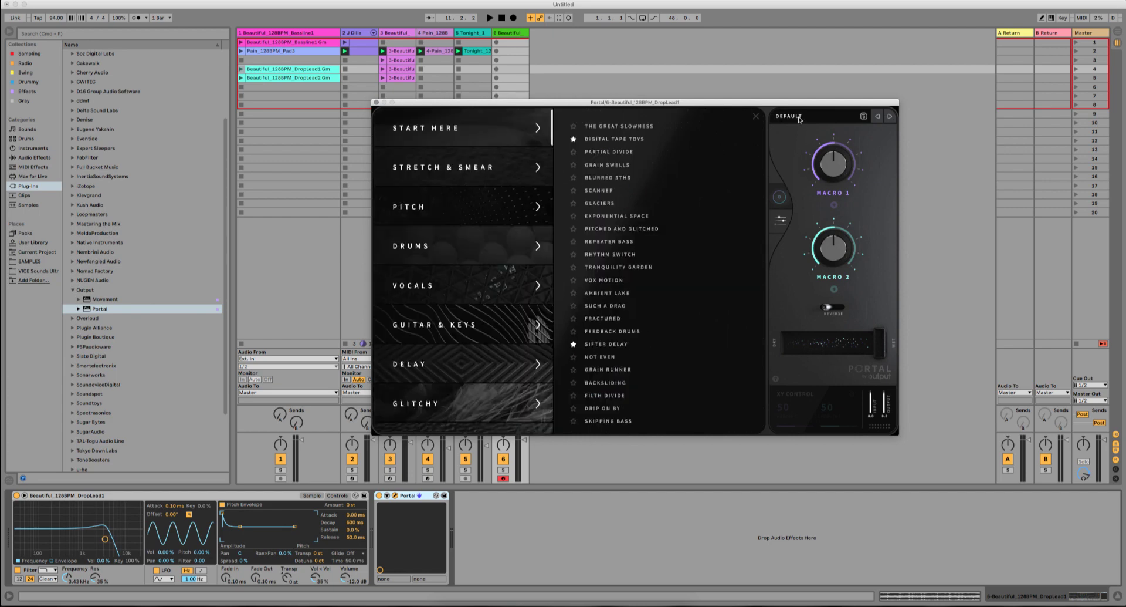
pyautogui.click(614, 139)
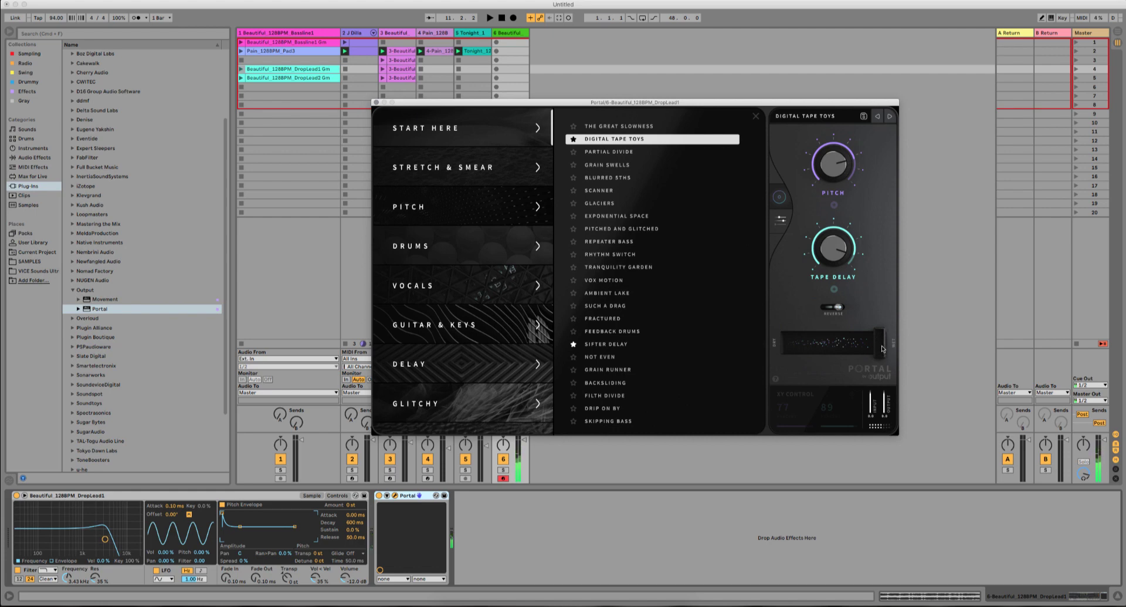
pyautogui.moveTo(882, 348); pyautogui.dragTo(852, 354)
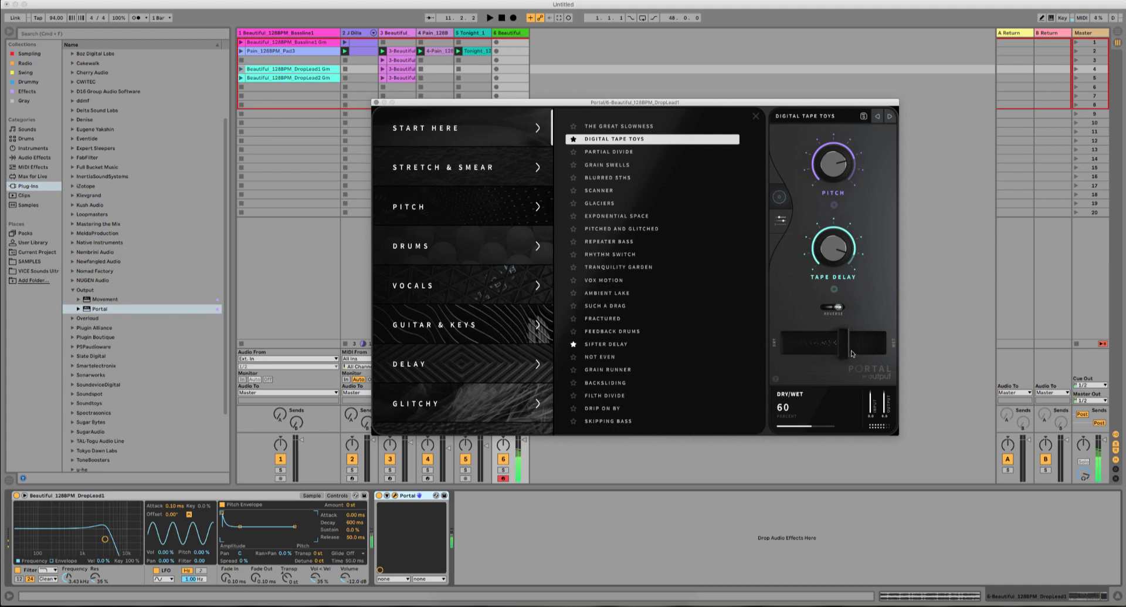
# Step: Audition Portal's Sifter Delay preset and the Guitar & Keys presets Jittery Tape, Dreamy Music Box, and Light and Dark
pyautogui.click(650, 343)
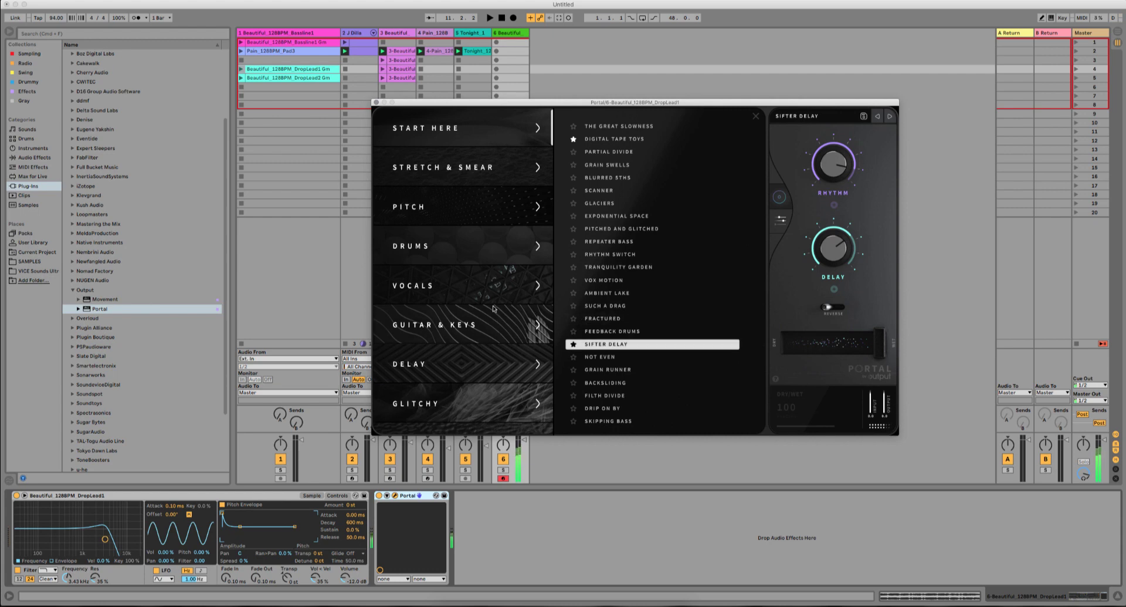
pyautogui.click(489, 323)
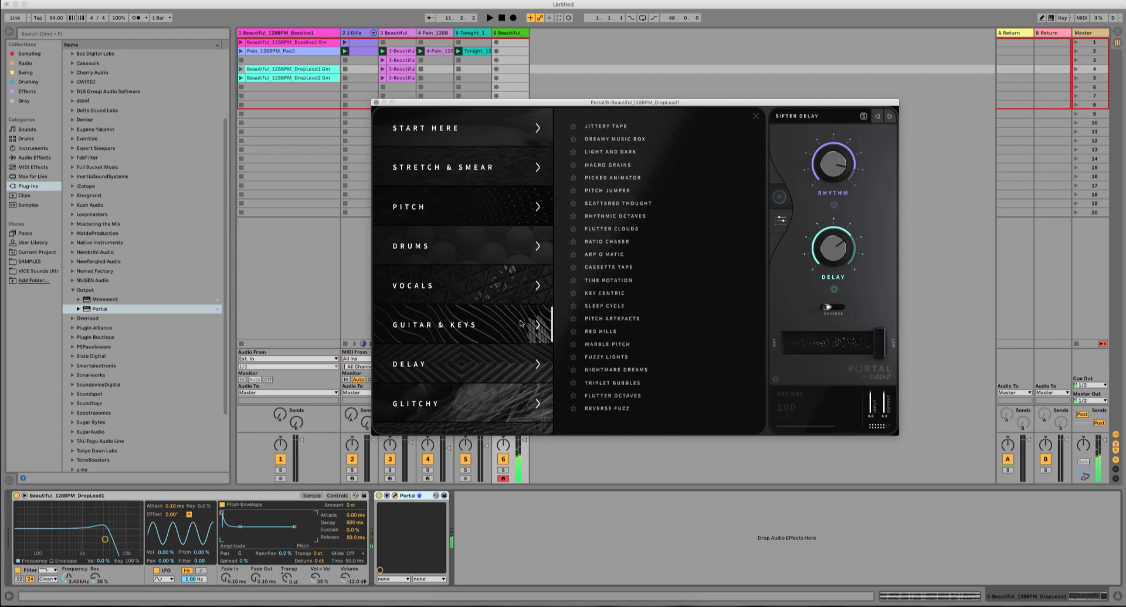
pyautogui.click(621, 130)
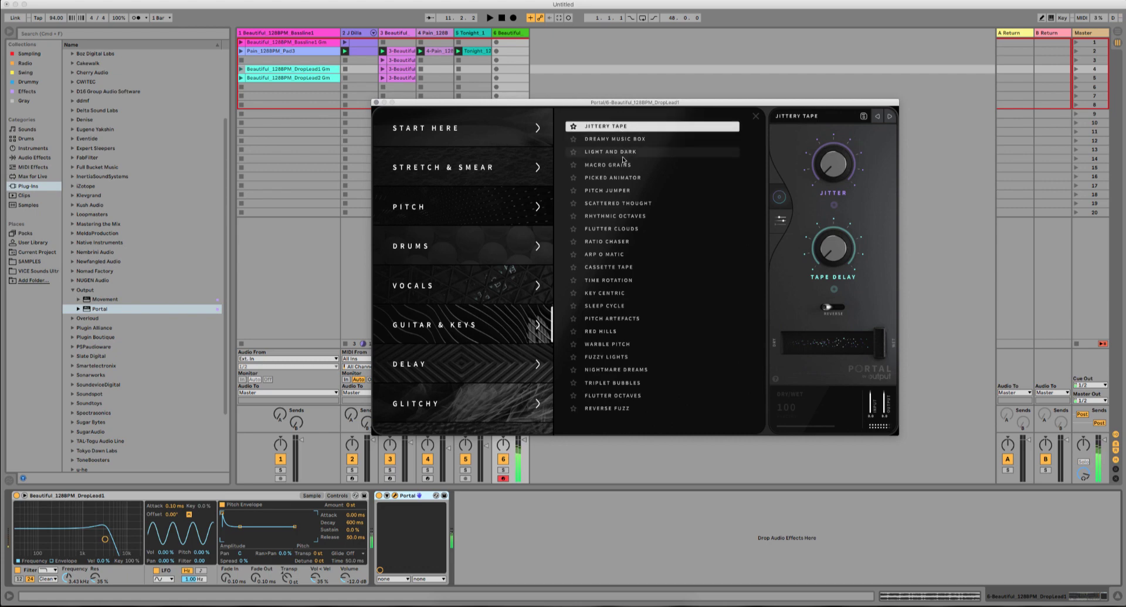
pyautogui.click(611, 140)
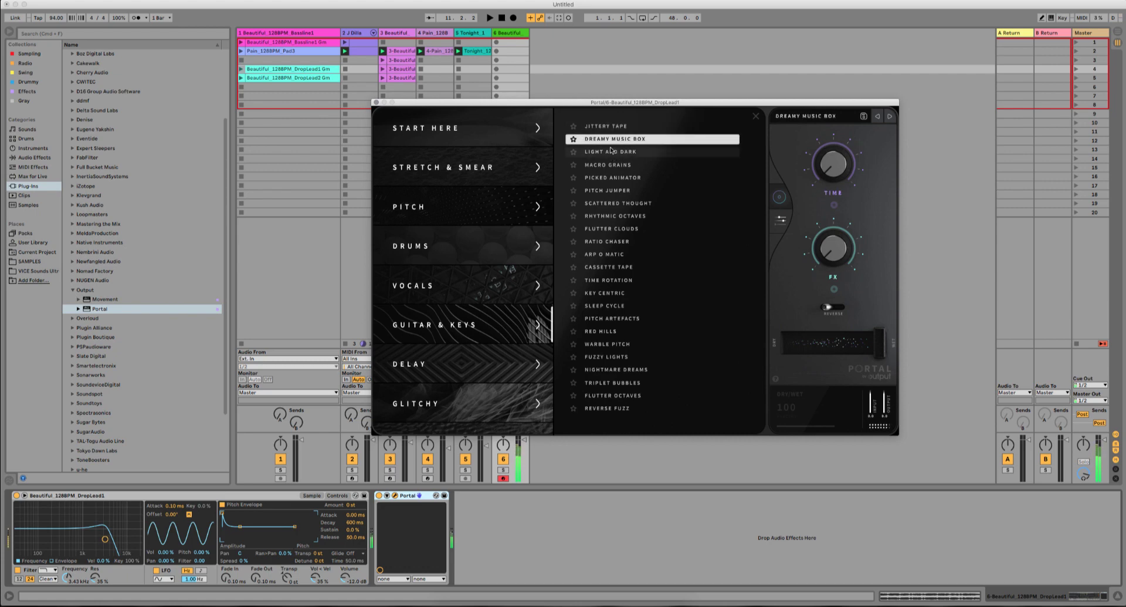
pyautogui.click(610, 152)
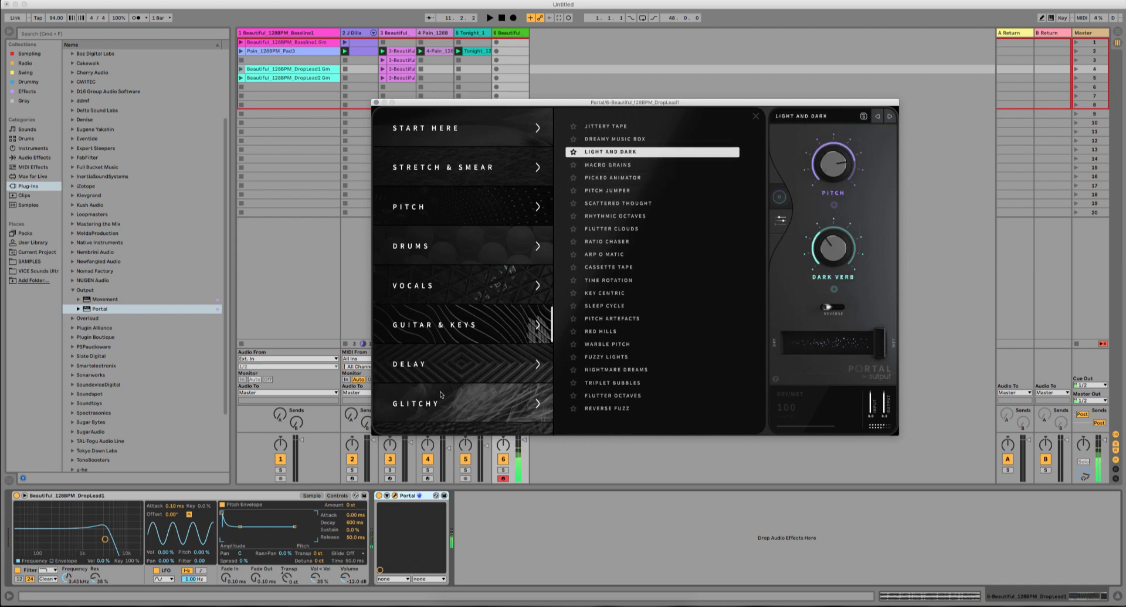
# Step: Load the Sifter Delay preset from Portal's favorites, then close and bypass the plug-in
pyautogui.scroll(-5, 464, 387)
pyautogui.click(476, 374)
pyautogui.click(654, 153)
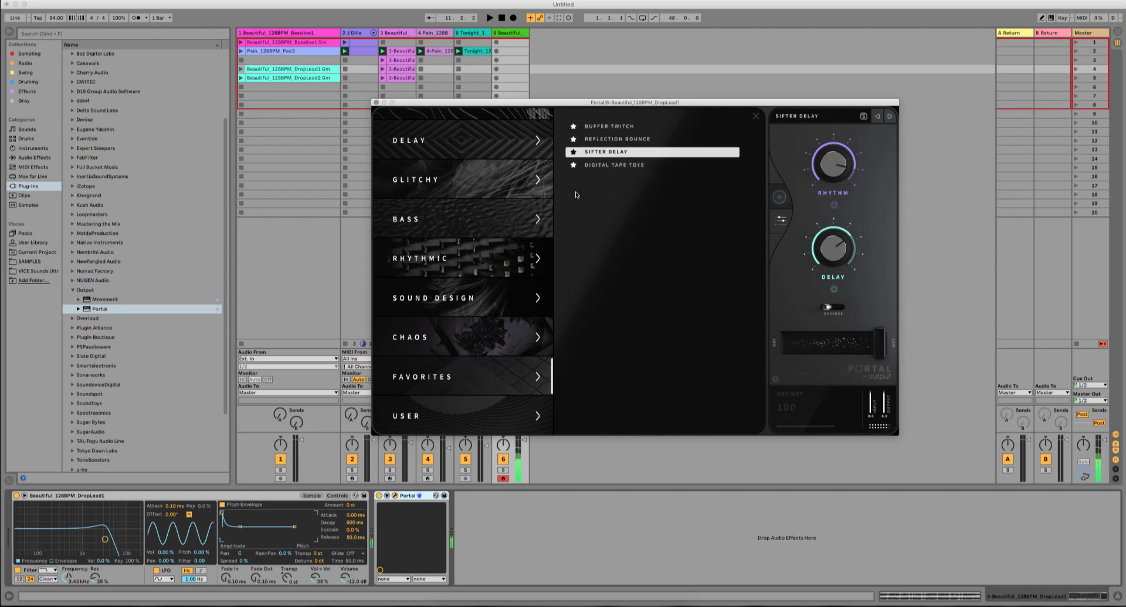
pyautogui.click(376, 103)
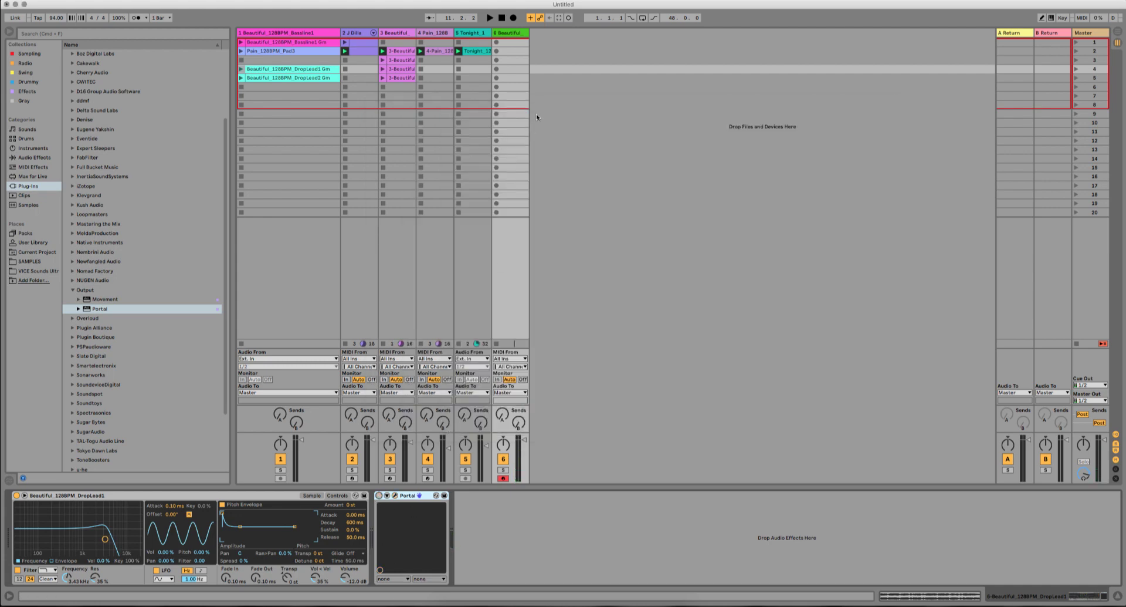
# Step: Stop all clips, launch the scene 2 drum clip and record a take of lead slices in scene 2
pyautogui.click(1078, 343)
pyautogui.click(345, 51)
pyautogui.click(496, 51)
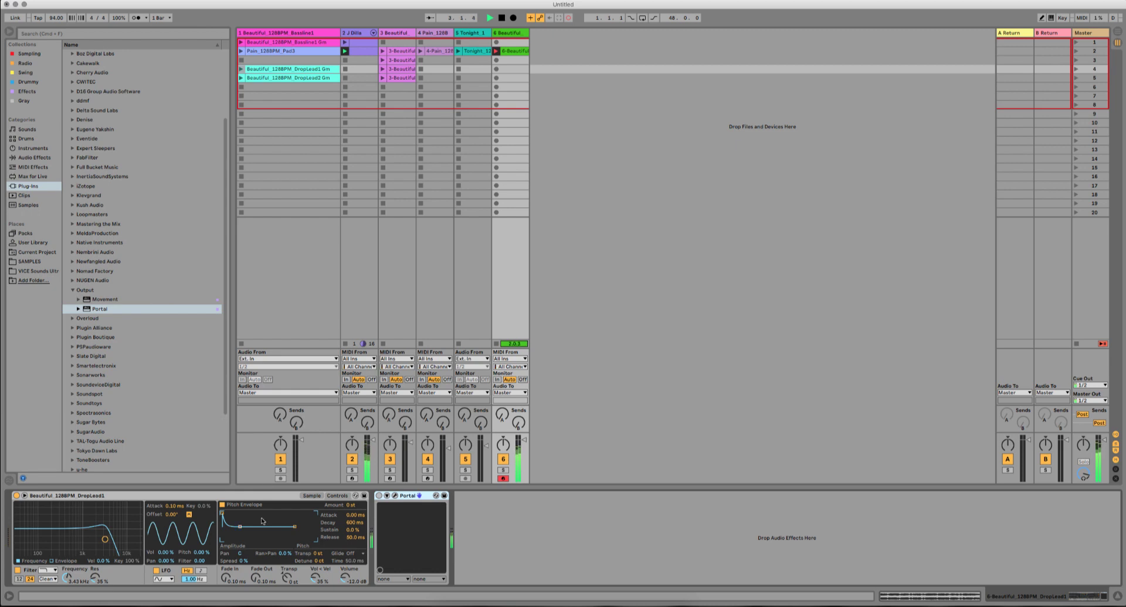
# Step: Turn on warping for the DropLead1 sample in Simpler and delete the recorded lead clip from scene 2
pyautogui.click(311, 496)
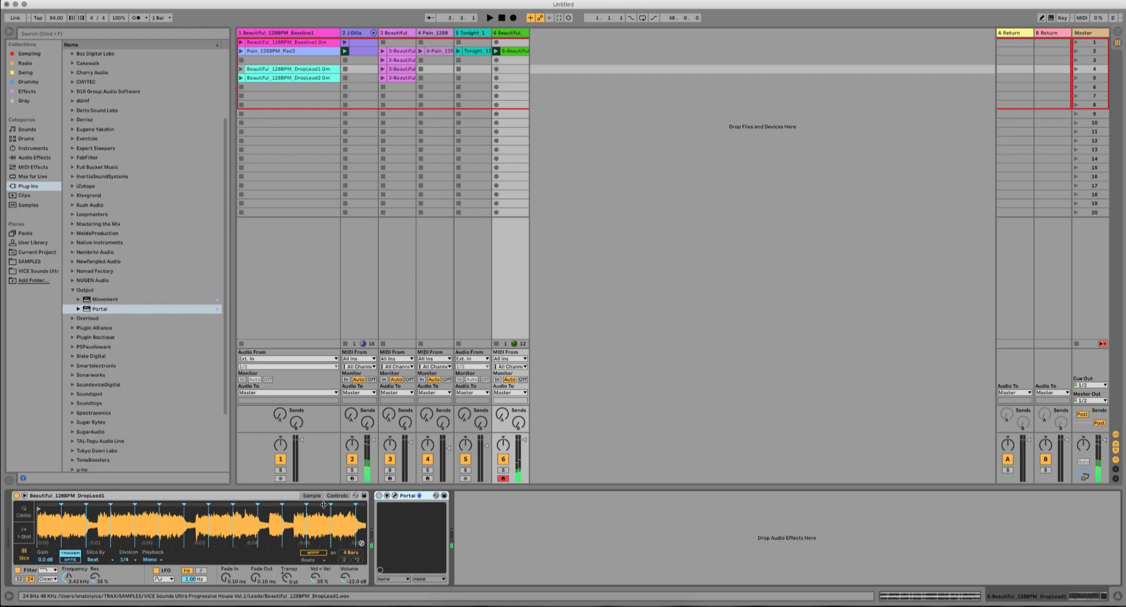
pyautogui.click(313, 553)
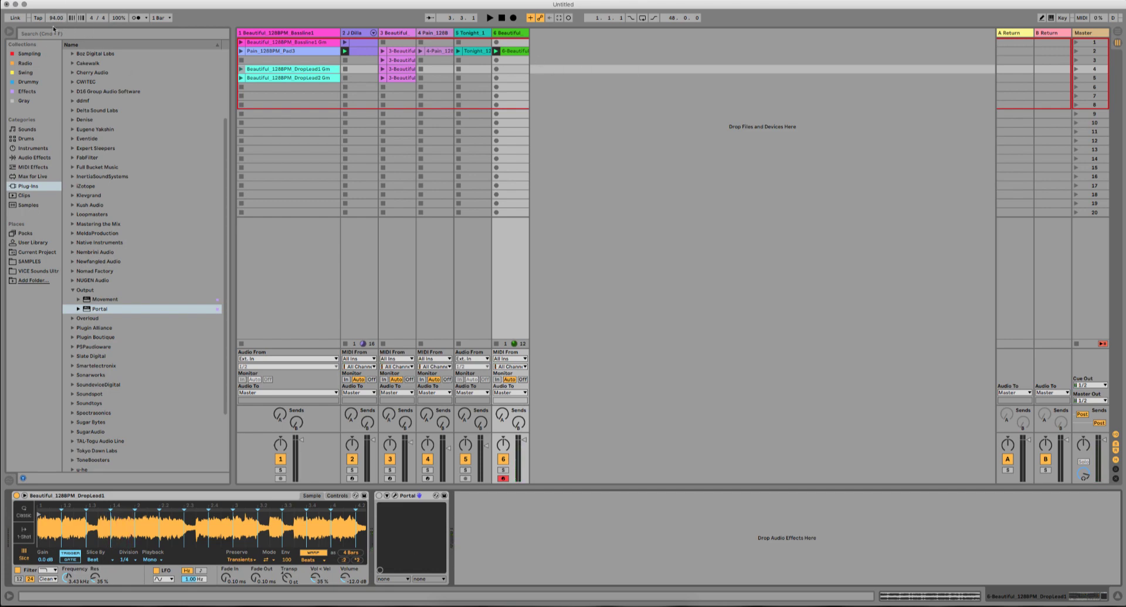
pyautogui.click(504, 52)
pyautogui.press('Delete')
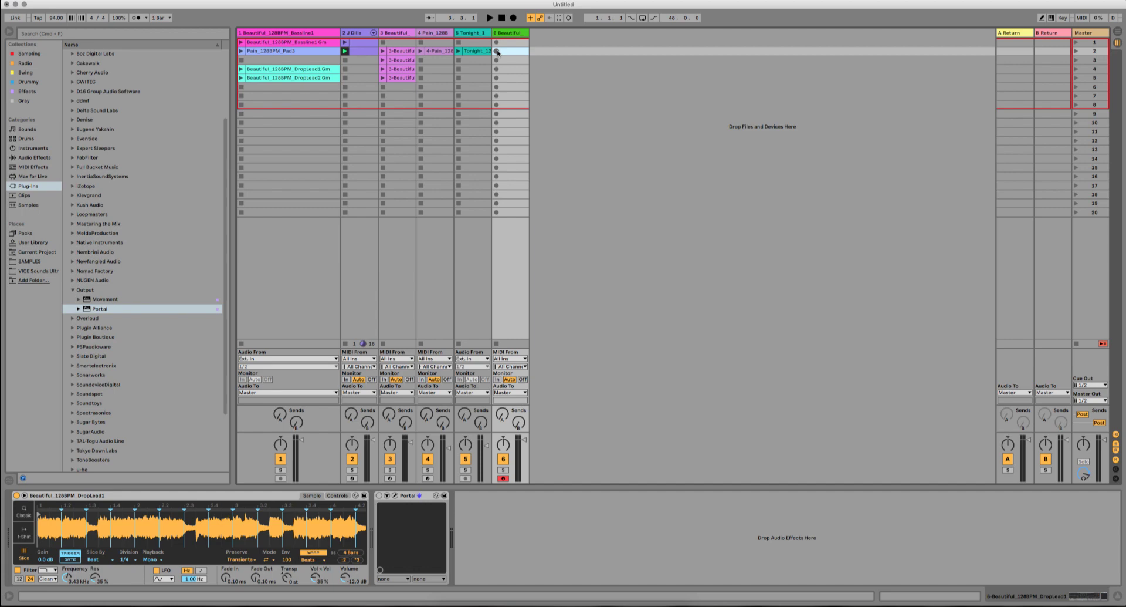
# Step: Record a new four-bar lead clip in scene 2 over the drums and quantize its notes
pyautogui.click(497, 51)
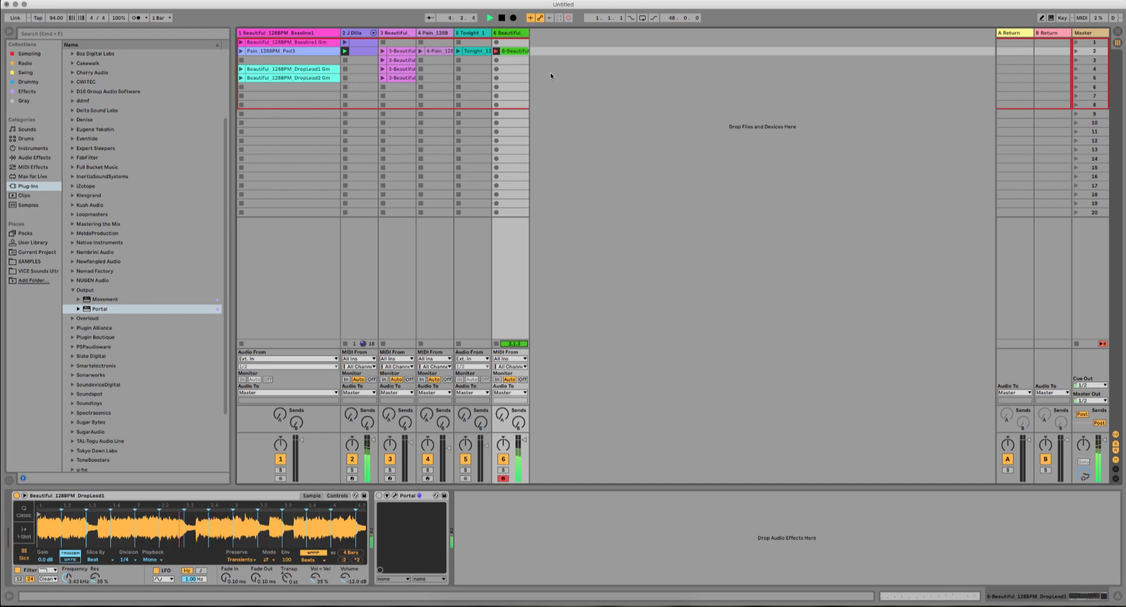
pyautogui.press('space')
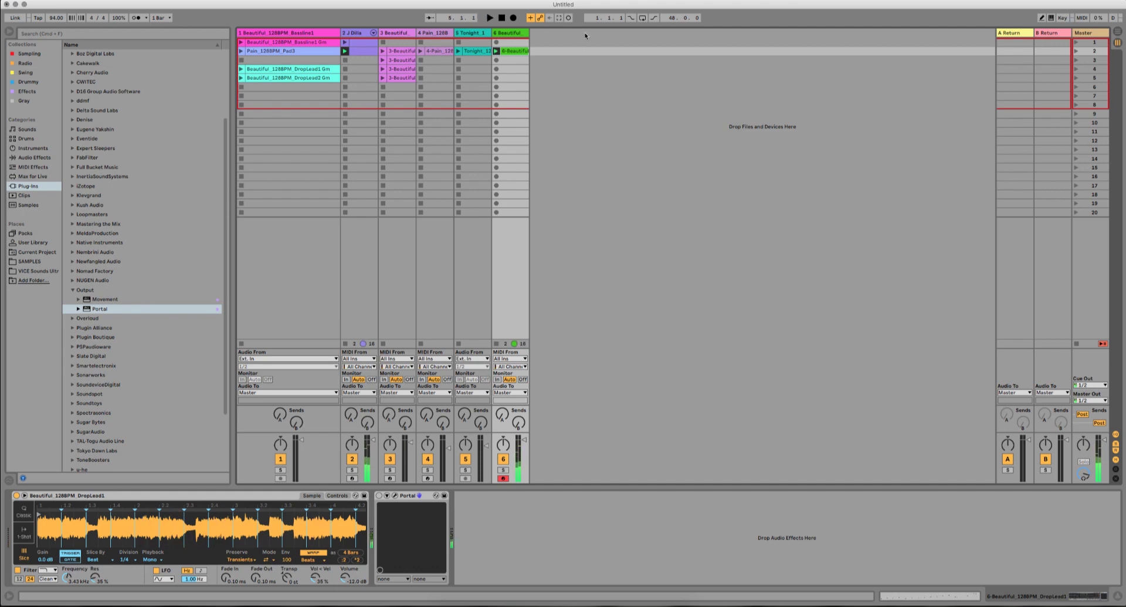
pyautogui.doubleClick(517, 50)
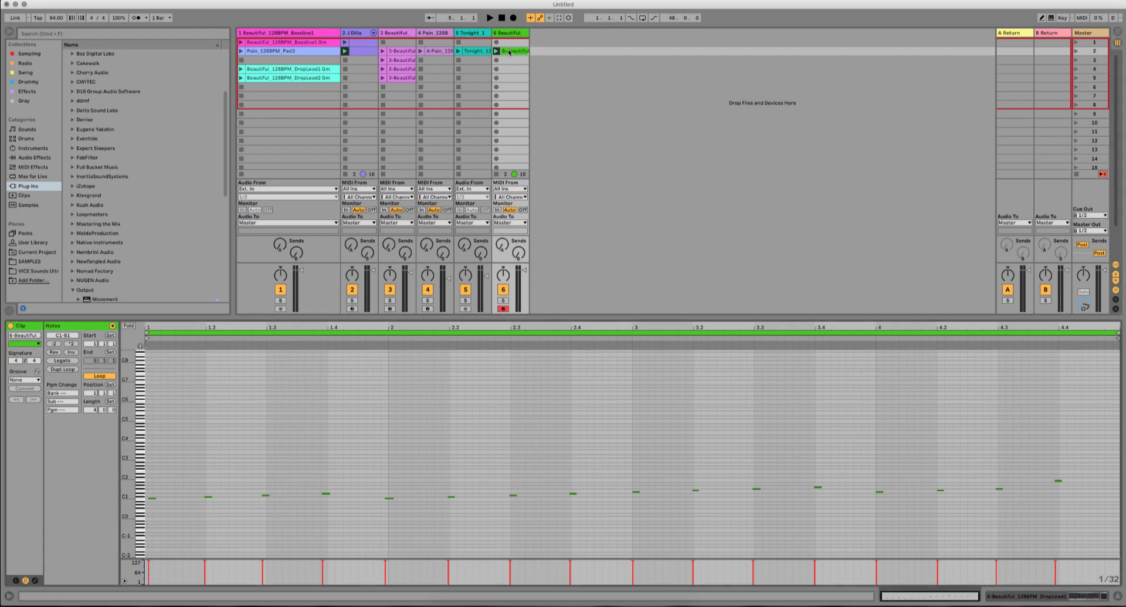
pyautogui.rightClick(542, 409)
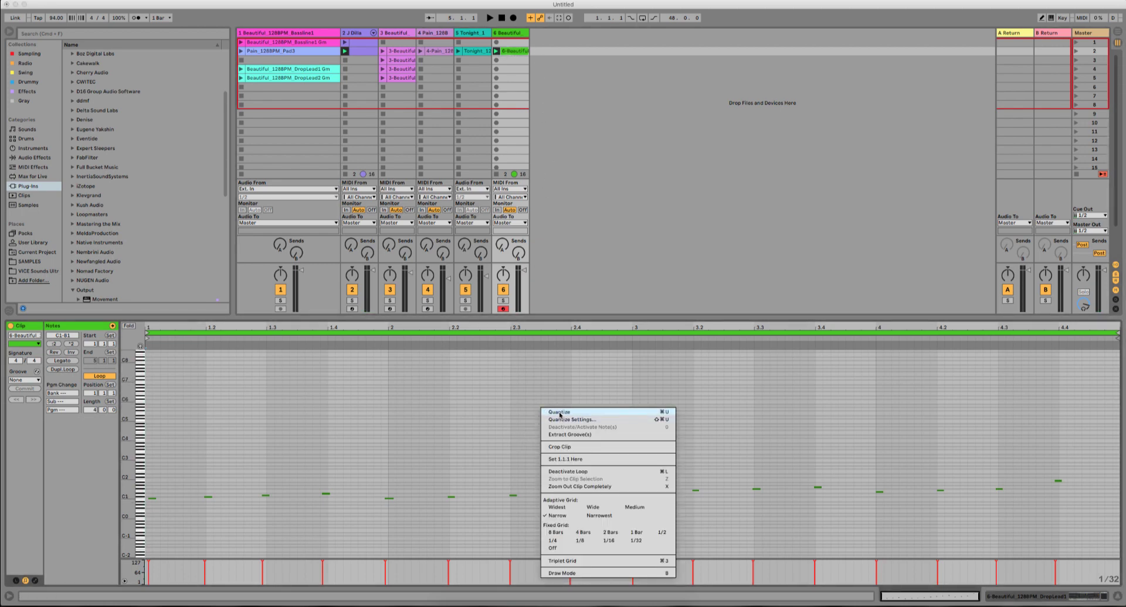
pyautogui.click(559, 413)
# Step: Check the quantized lead against the drums, move the Pain_128BPM_Pad3 clip down to scene 3, and launch scene 2
pyautogui.press('space')
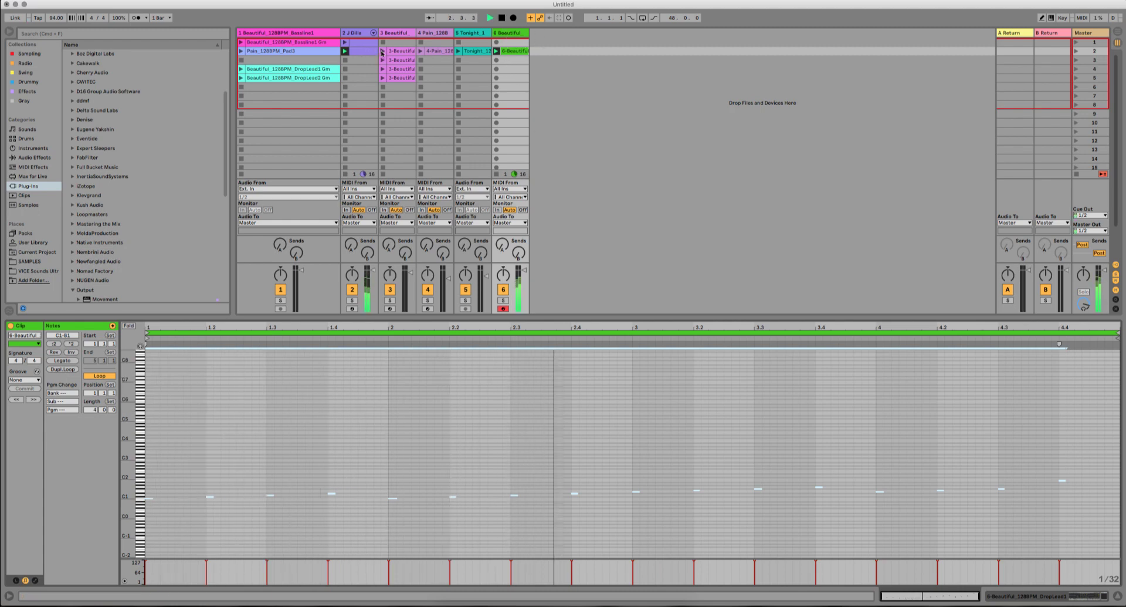
pyautogui.press('space')
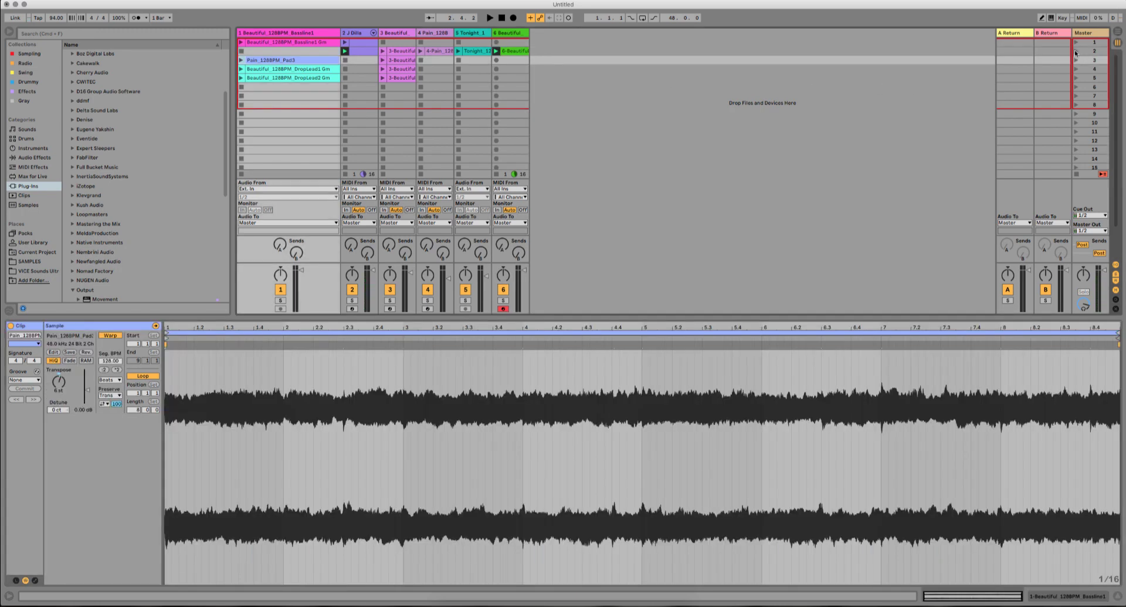
pyautogui.click(1076, 51)
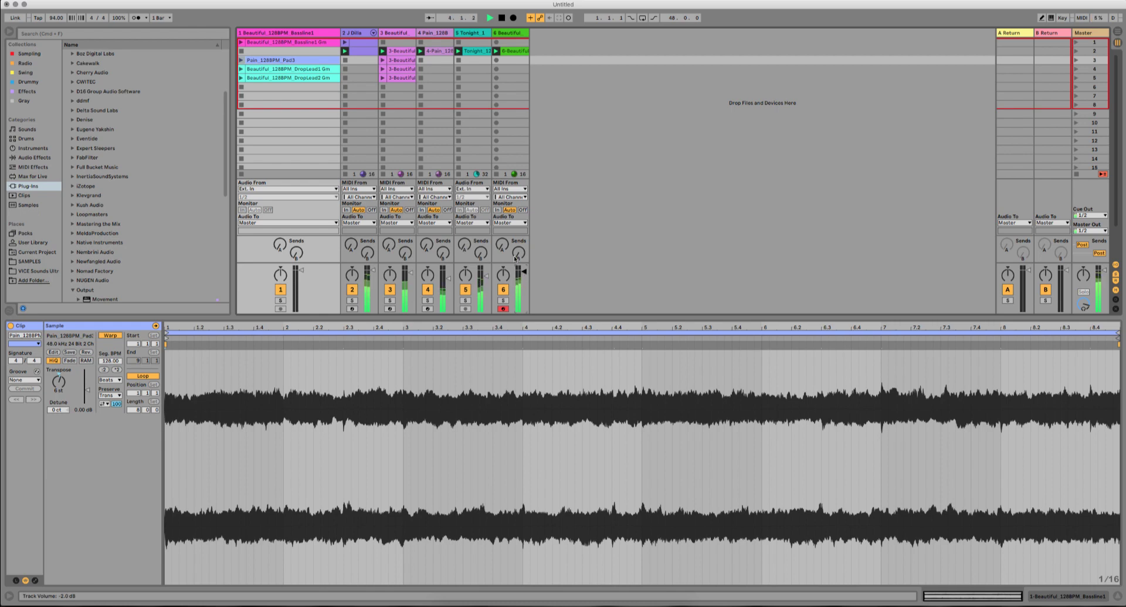
# Step: Set the lead track's volume to about -2.0 dB and audition the scene 3 and 4 basslines before relaunching scene 2's bassline
pyautogui.click(382, 60)
pyautogui.click(383, 70)
pyautogui.click(383, 51)
pyautogui.press('space')
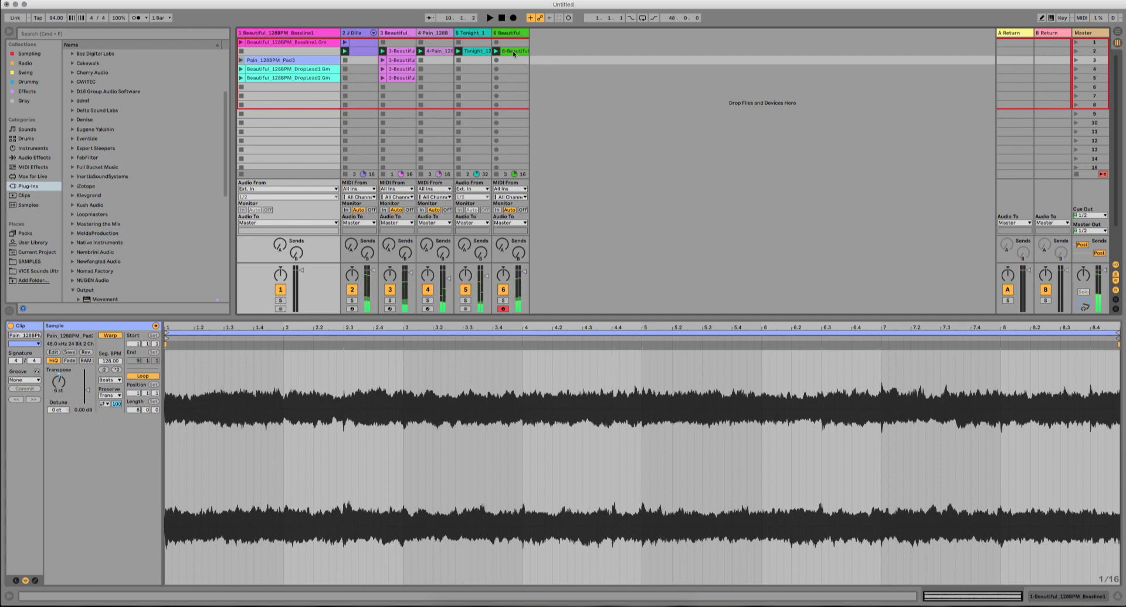
# Step: Re-enable Portal on the lead track and set its dry/wet mix to 75
pyautogui.click(510, 33)
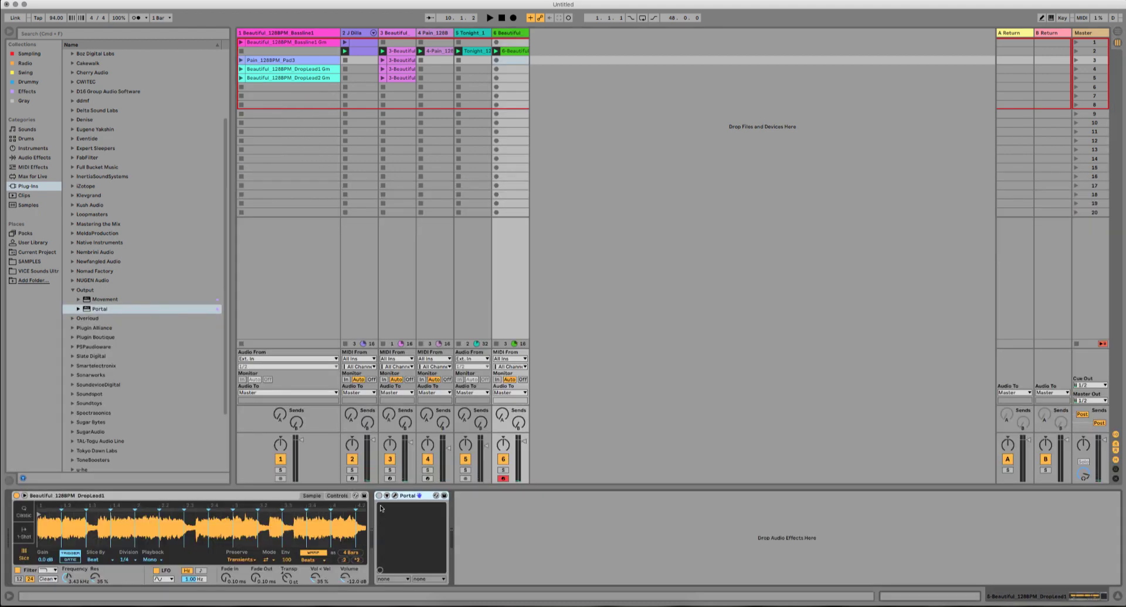
pyautogui.click(379, 495)
pyautogui.click(395, 495)
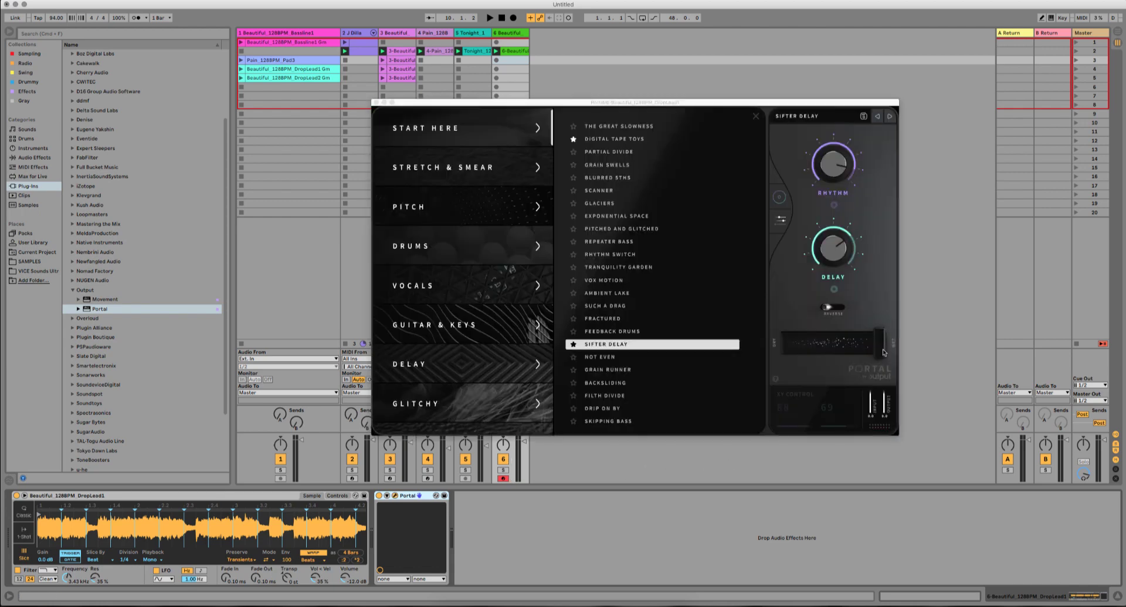
pyautogui.moveTo(885, 353); pyautogui.dragTo(862, 351)
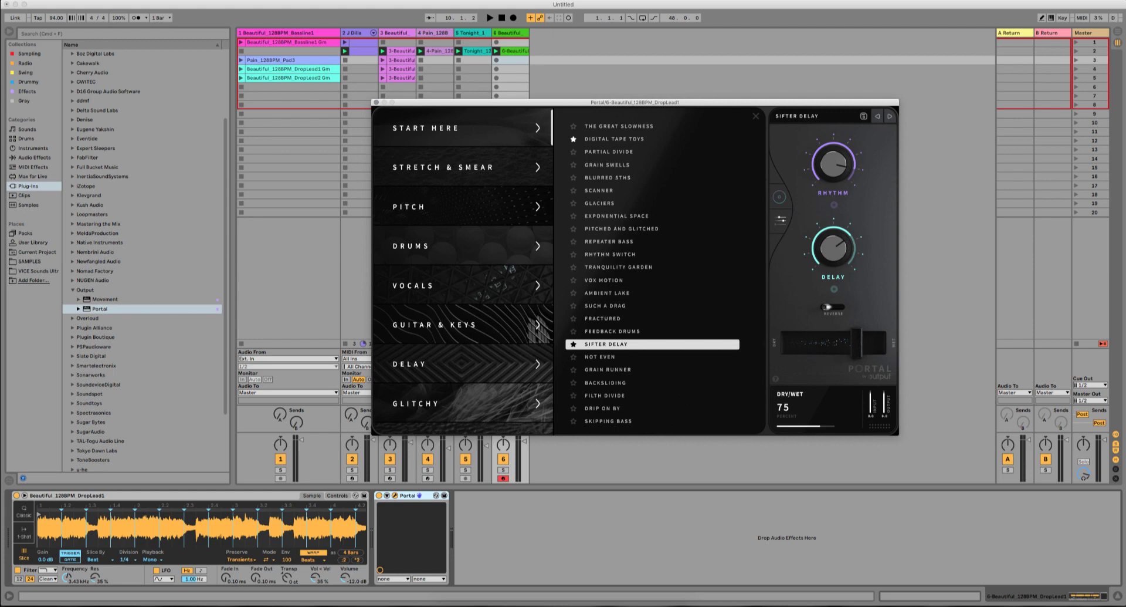
# Step: Play the beat to check how Portal's Sifter Delay sounds on the lead
pyautogui.moveTo(527, 104); pyautogui.dragTo(504, 108)
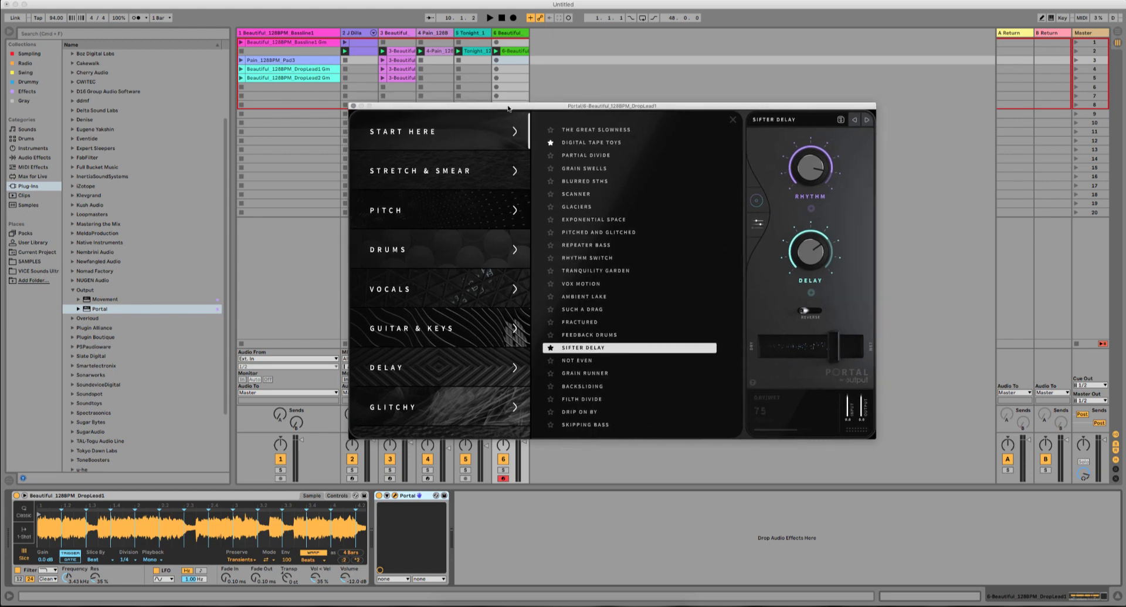
pyautogui.press('space')
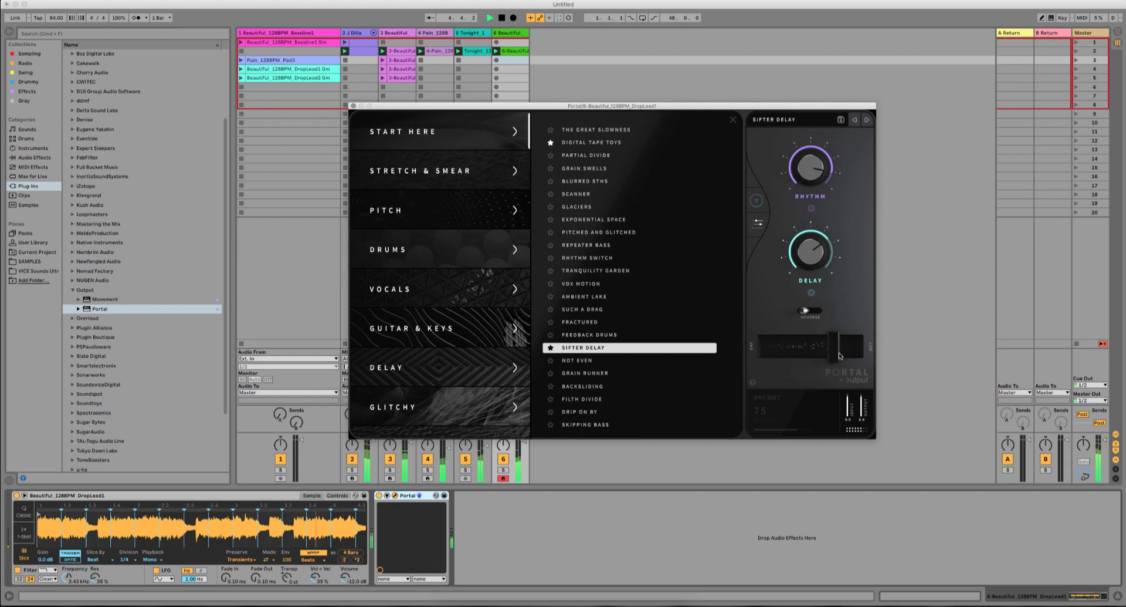
pyautogui.press('space')
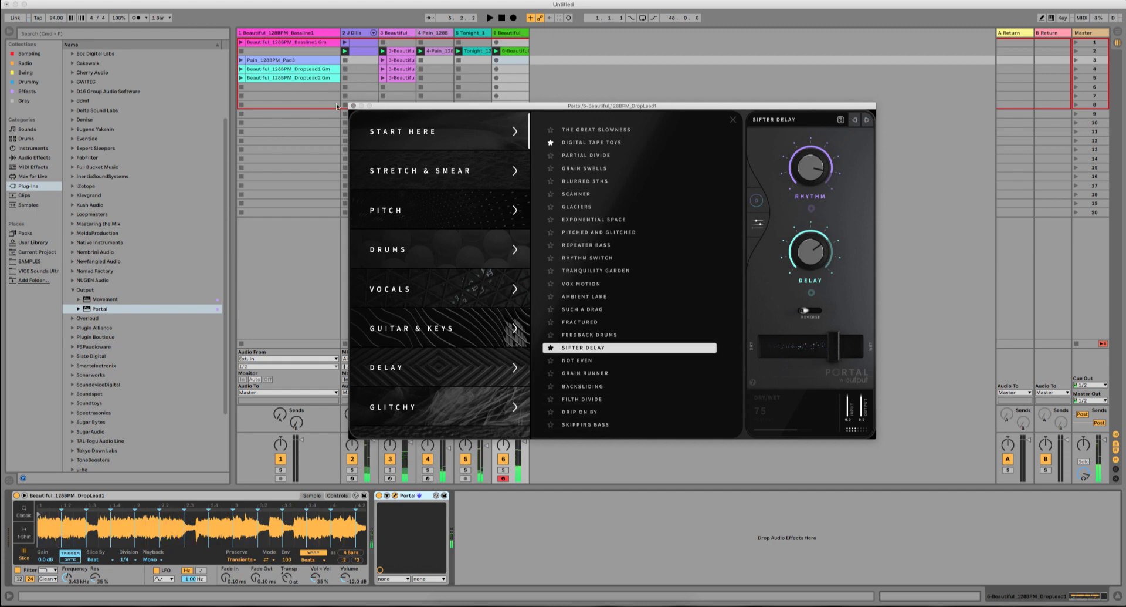
# Step: Move Portal from the lead track to return A and set its dry/wet mix to 100 percent
pyautogui.click(354, 106)
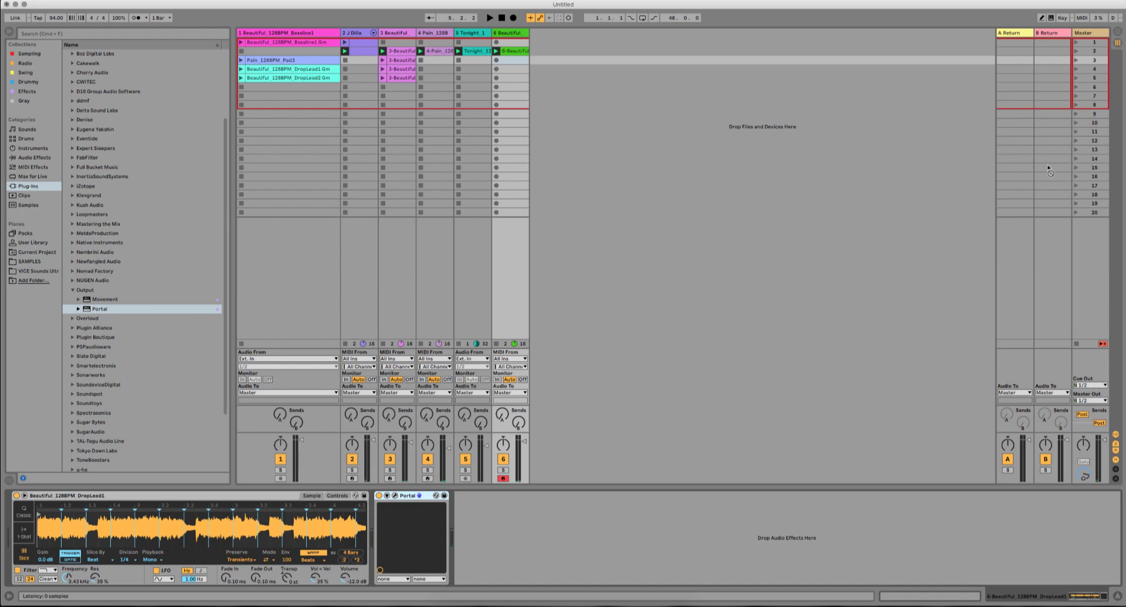
pyautogui.click(1008, 32)
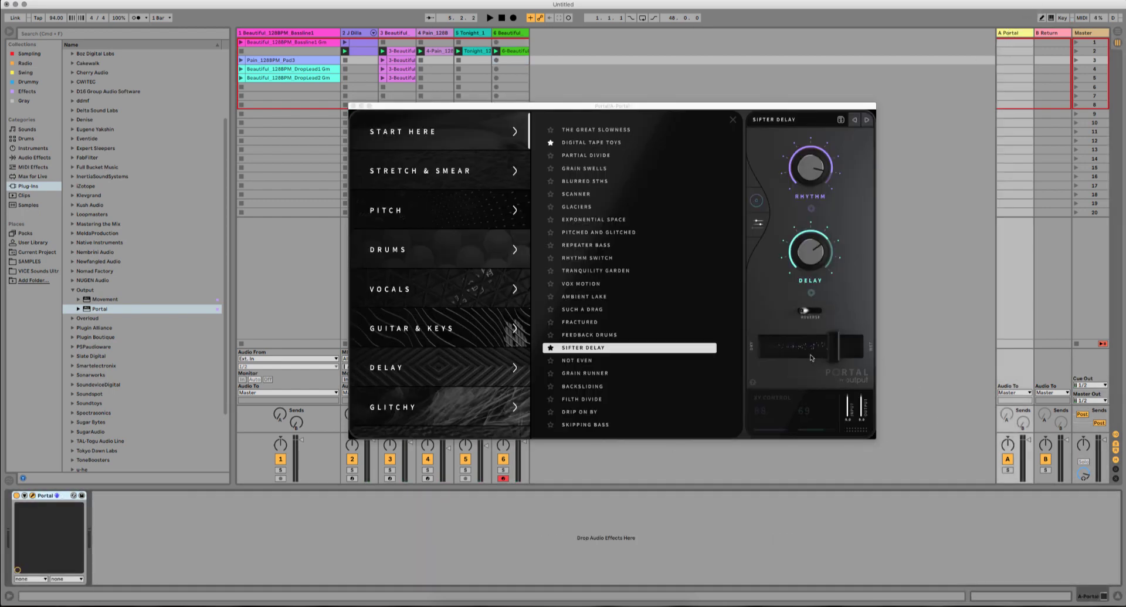
pyautogui.moveTo(835, 349); pyautogui.dragTo(953, 361)
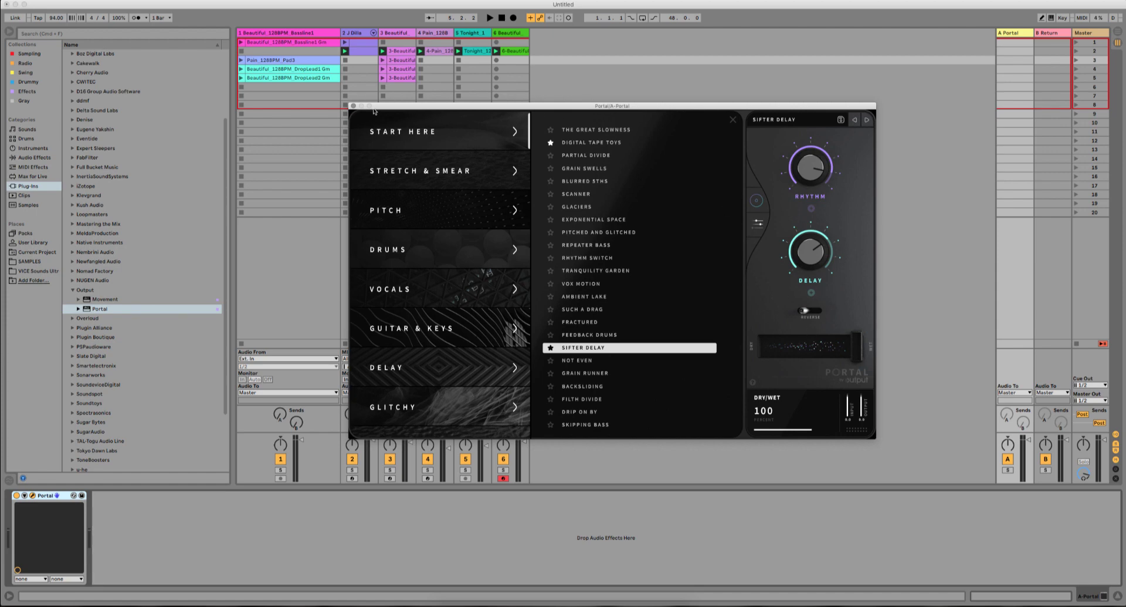
pyautogui.click(353, 106)
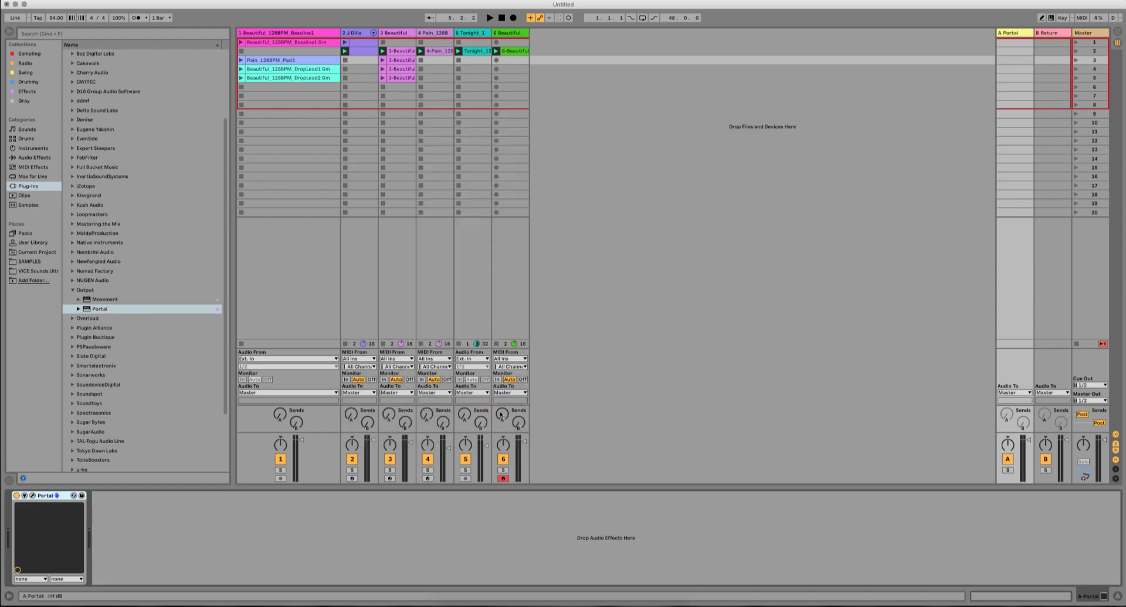
# Step: Raise the lead track's send to return A and lower the track's volume slightly during playback
pyautogui.press('space')
pyautogui.moveTo(500, 414); pyautogui.dragTo(507, 404)
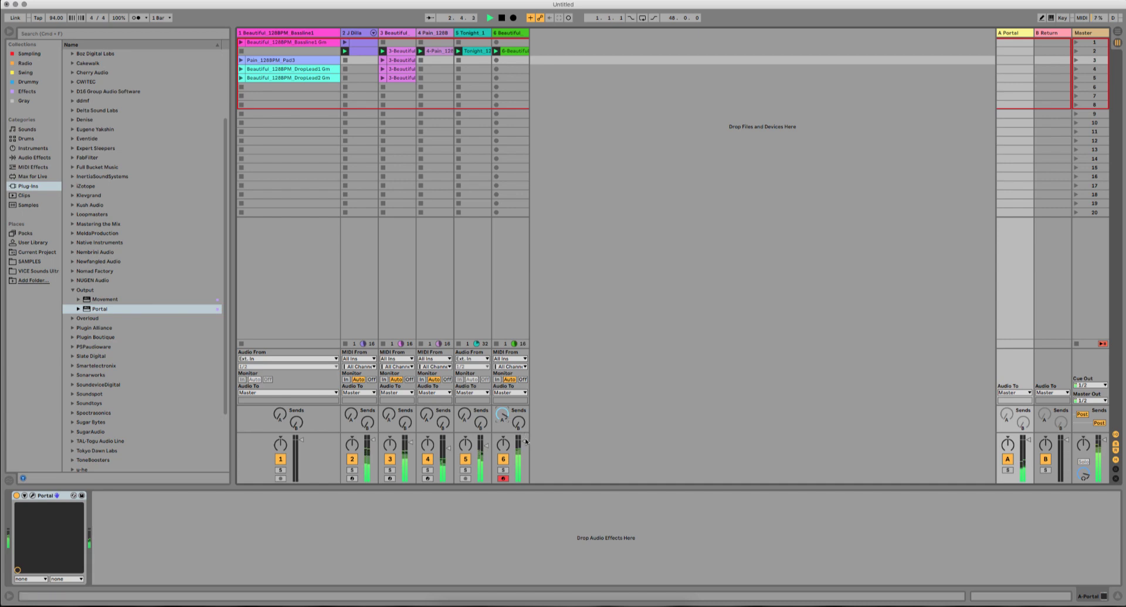
pyautogui.moveTo(524, 440); pyautogui.dragTo(525, 443)
pyautogui.press('space')
# Step: Add XLN Audio's RC-20 Retro Color to the lead track and open its controls clear of the tracks
pyautogui.click(85, 289)
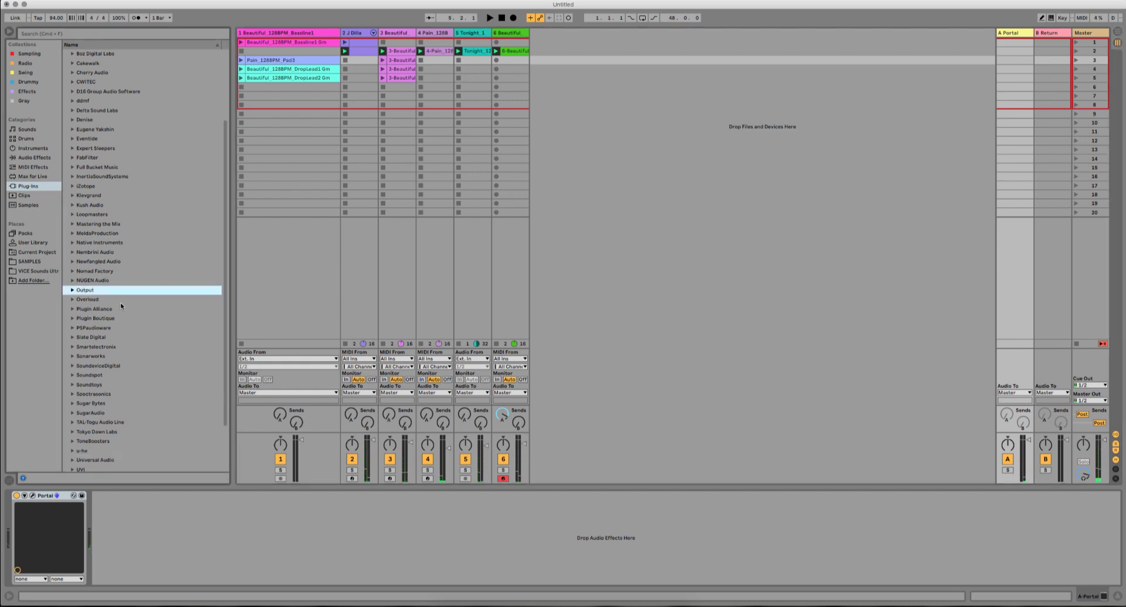
pyautogui.click(498, 51)
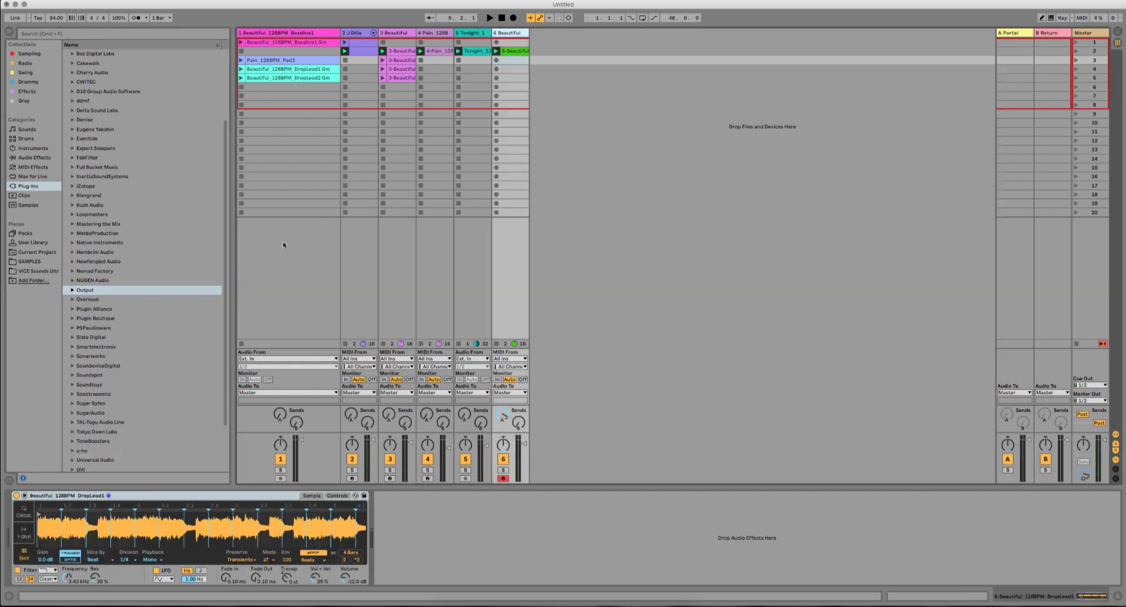
pyautogui.scroll(-3, 98, 346)
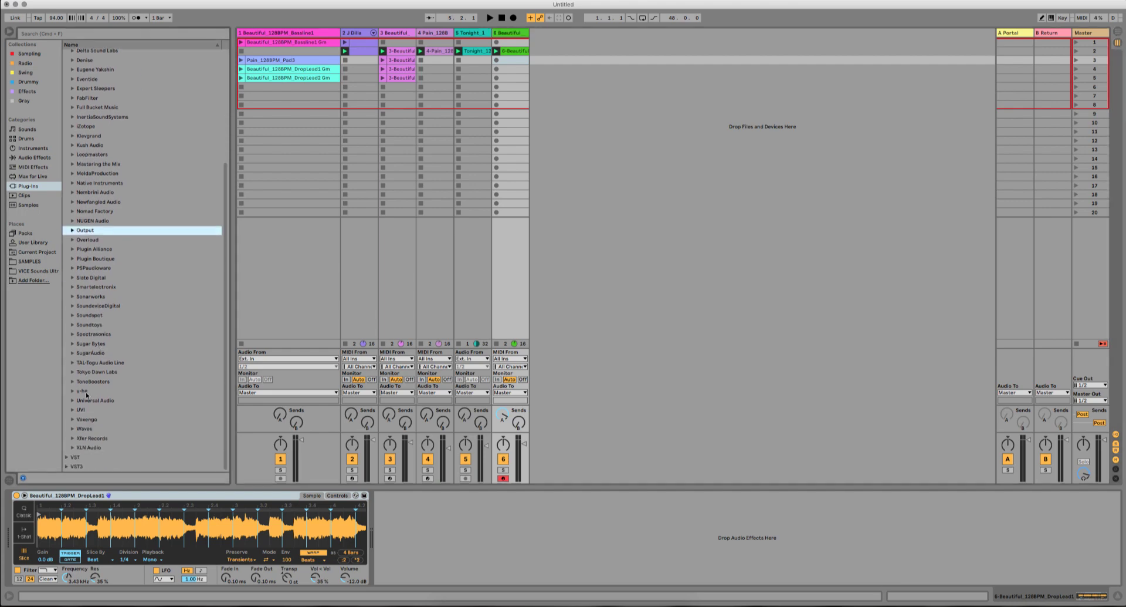
pyautogui.click(78, 450)
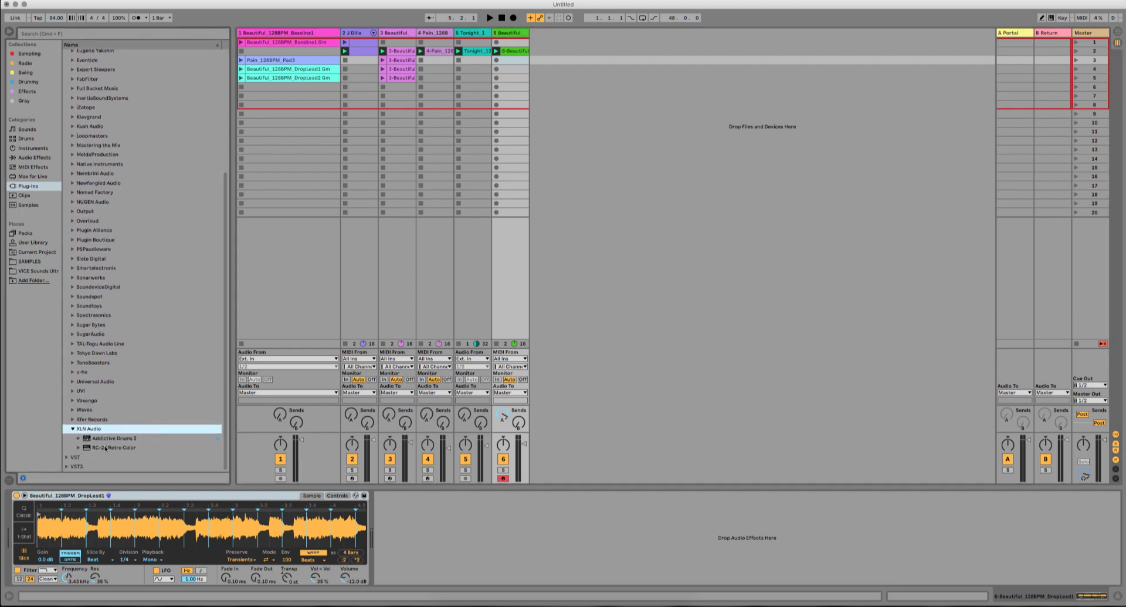
pyautogui.moveTo(105, 448); pyautogui.dragTo(108, 450)
pyautogui.moveTo(405, 329); pyautogui.dragTo(510, 35)
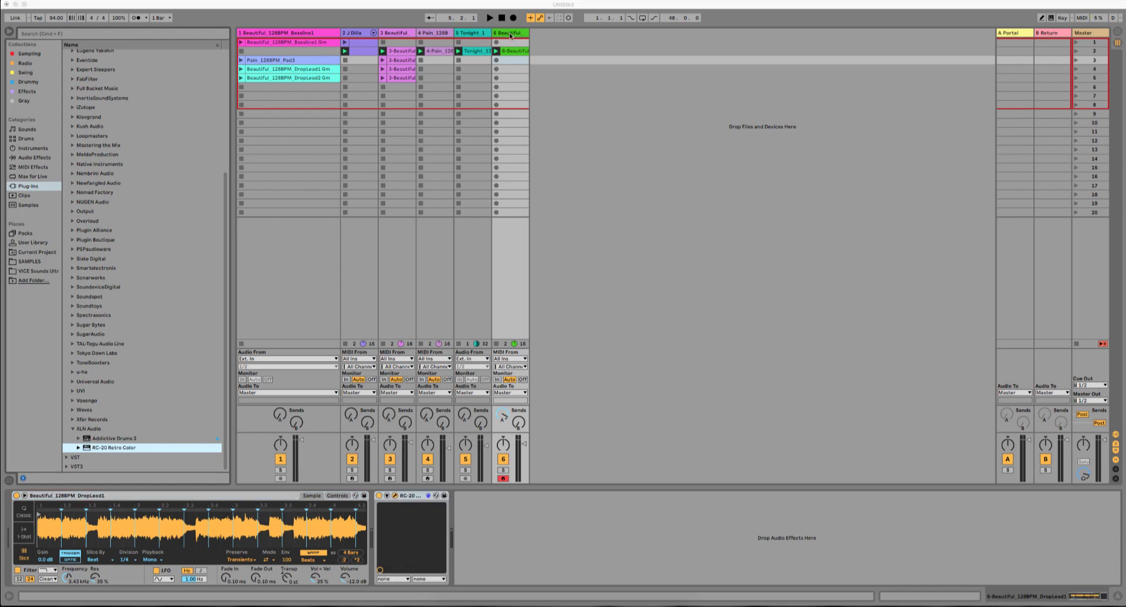
pyautogui.click(396, 496)
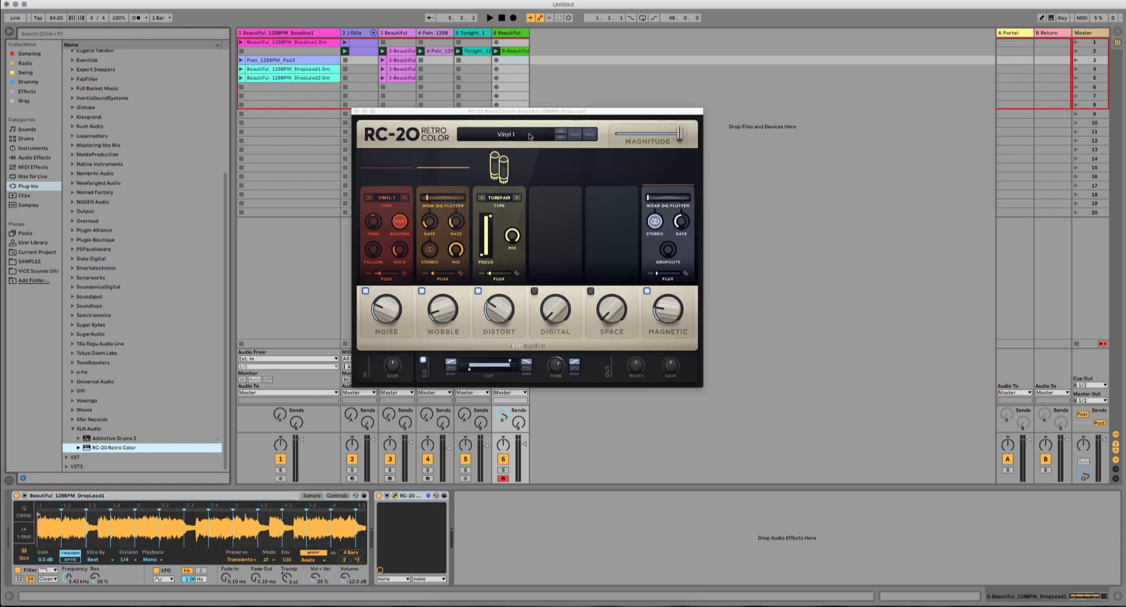
pyautogui.moveTo(510, 115); pyautogui.dragTo(724, 112)
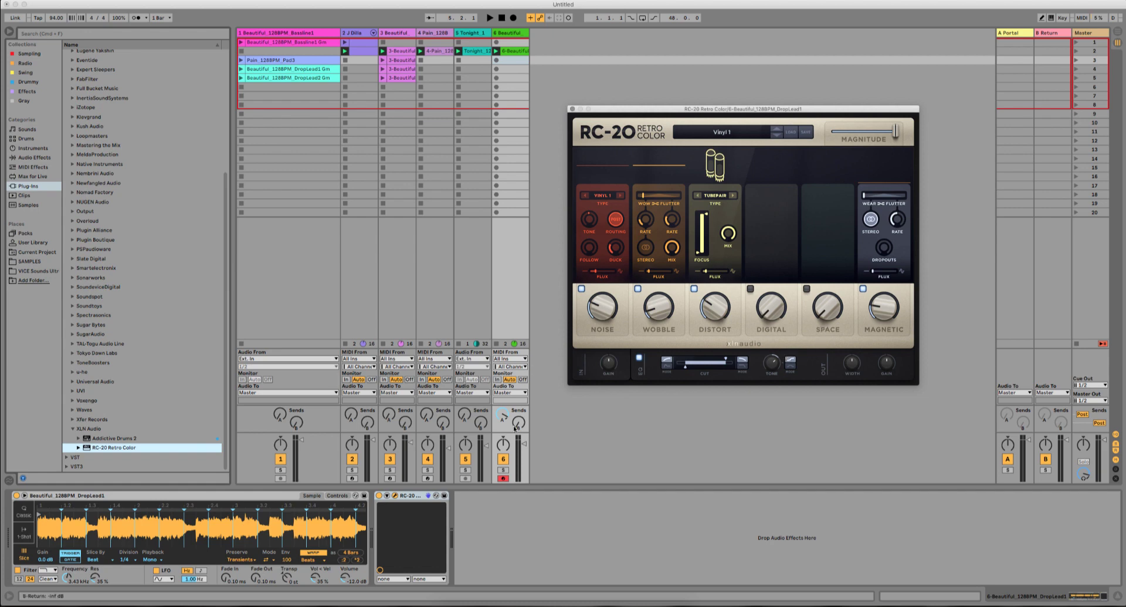
# Step: Solo the lead track and audition it through RC-20's Vinyl 1 preset
pyautogui.click(505, 469)
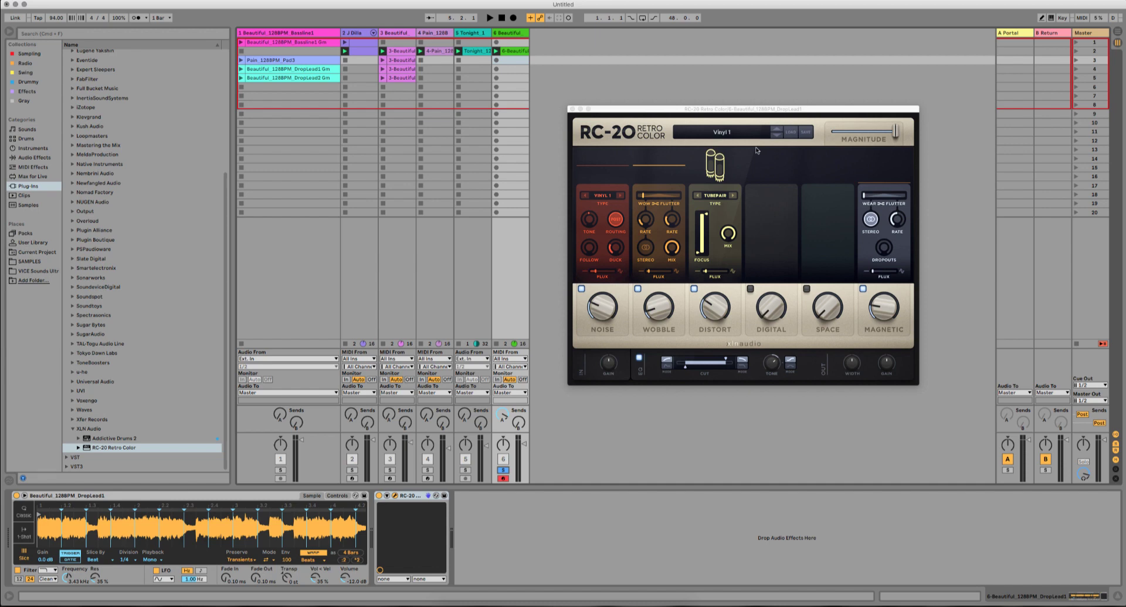
pyautogui.press('space')
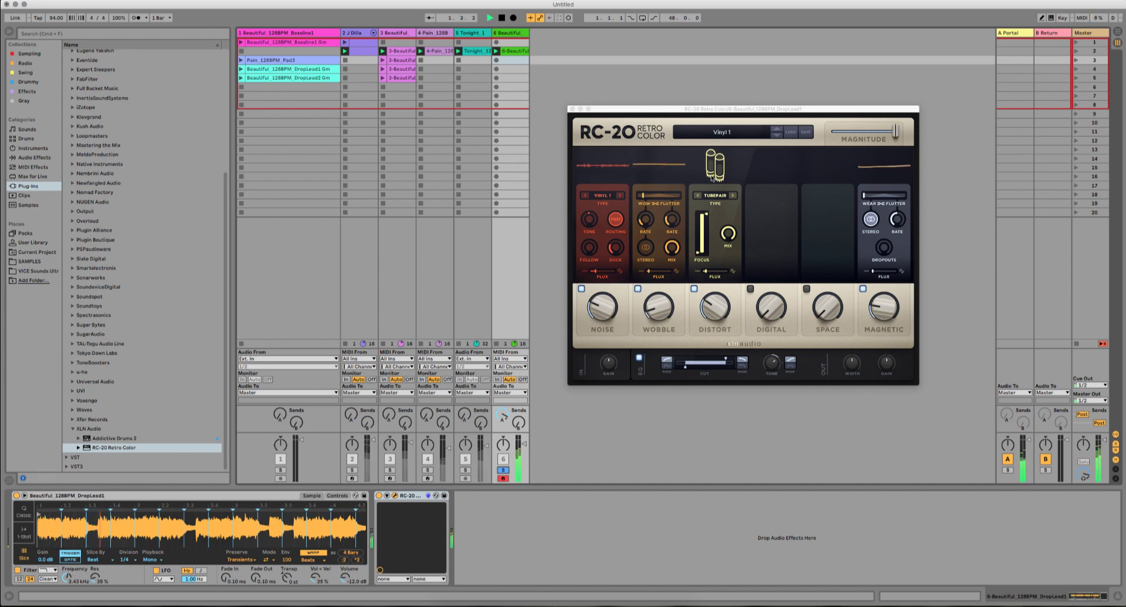
pyautogui.press('space')
# Step: Load the Cassette 1st Generation preset in RC-20
pyautogui.click(731, 134)
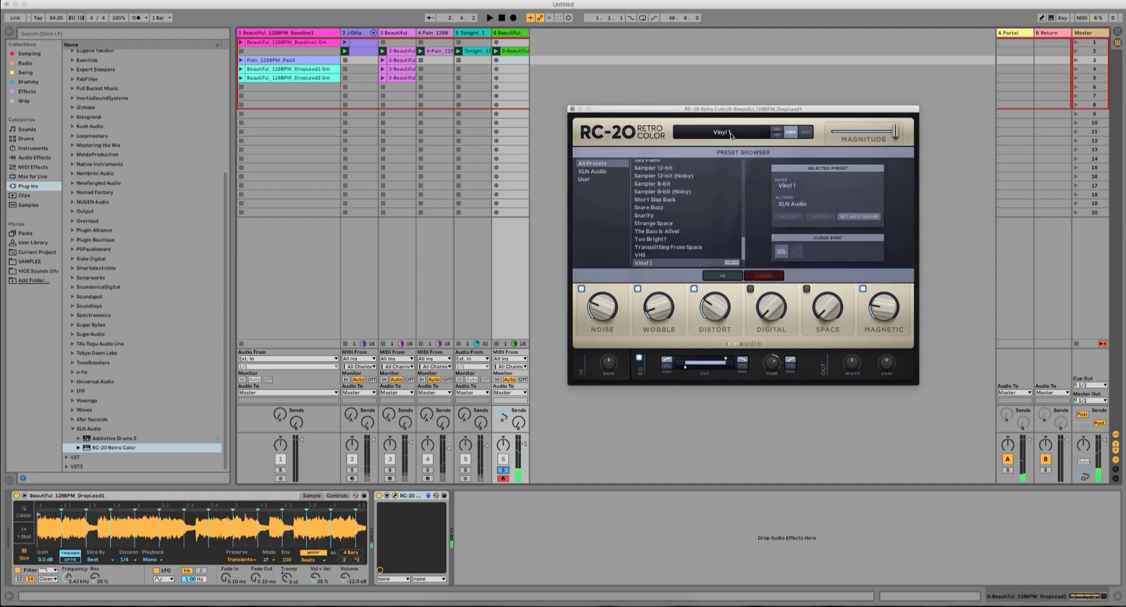
pyautogui.scroll(15, 692, 217)
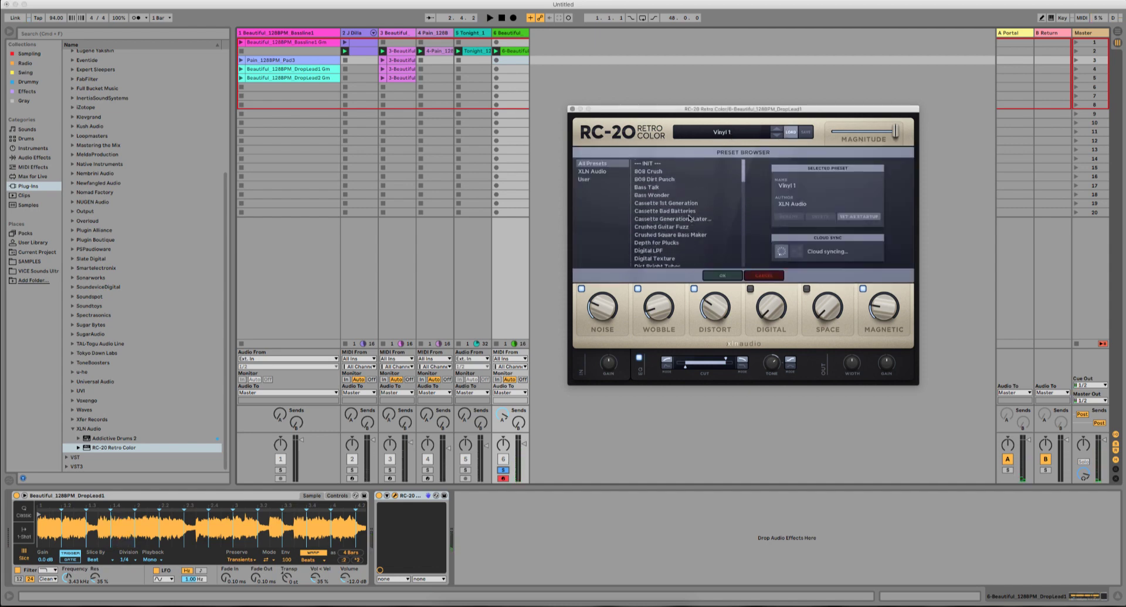
pyautogui.scroll(-1, 676, 187)
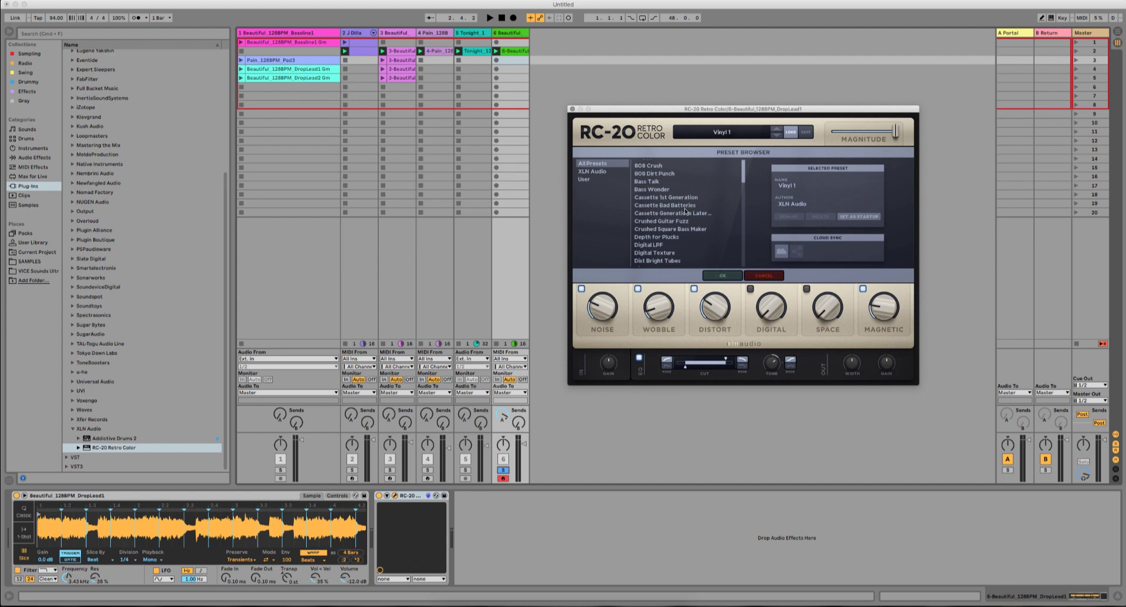
pyautogui.scroll(-1, 683, 216)
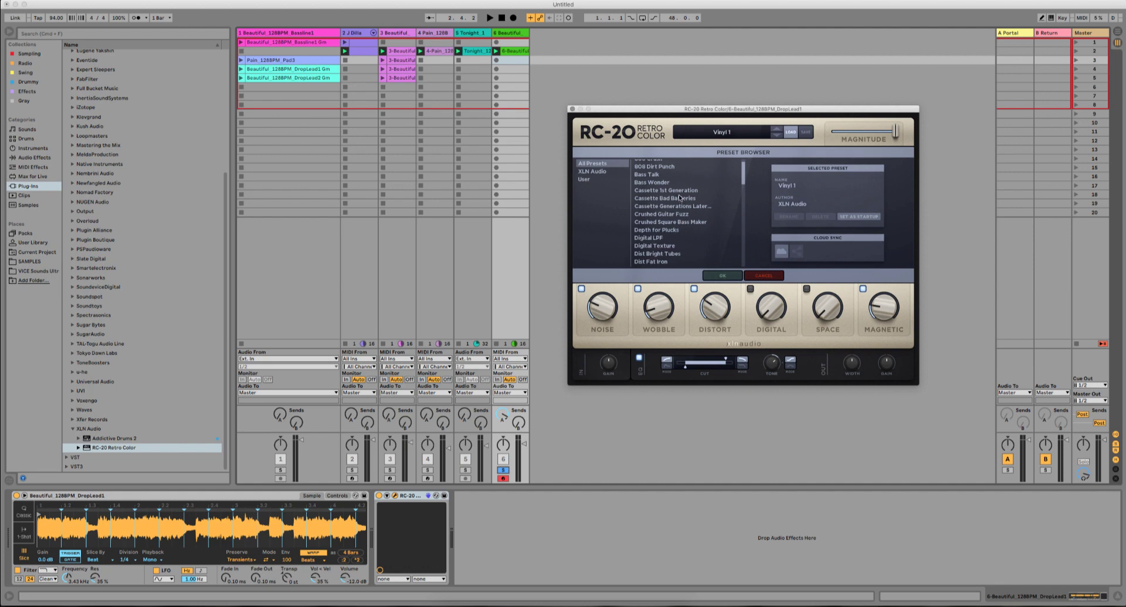
pyautogui.click(684, 192)
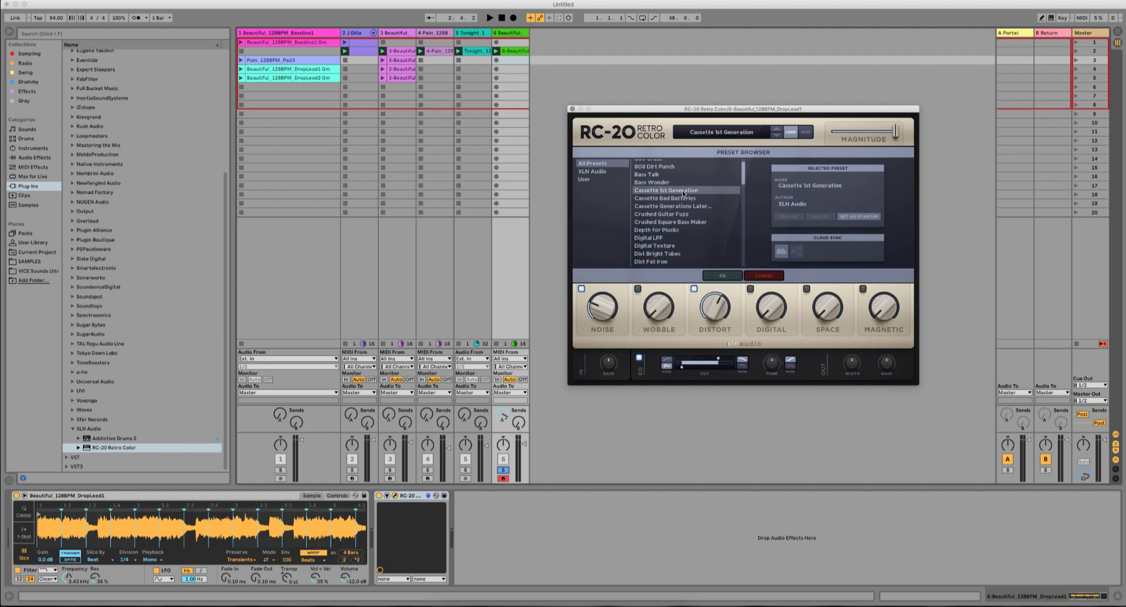
# Step: While the soloed lead plays, lower RC-20's Noise, rebalance Distort, and bring in Wobble, Space and Magnetic
pyautogui.press('space')
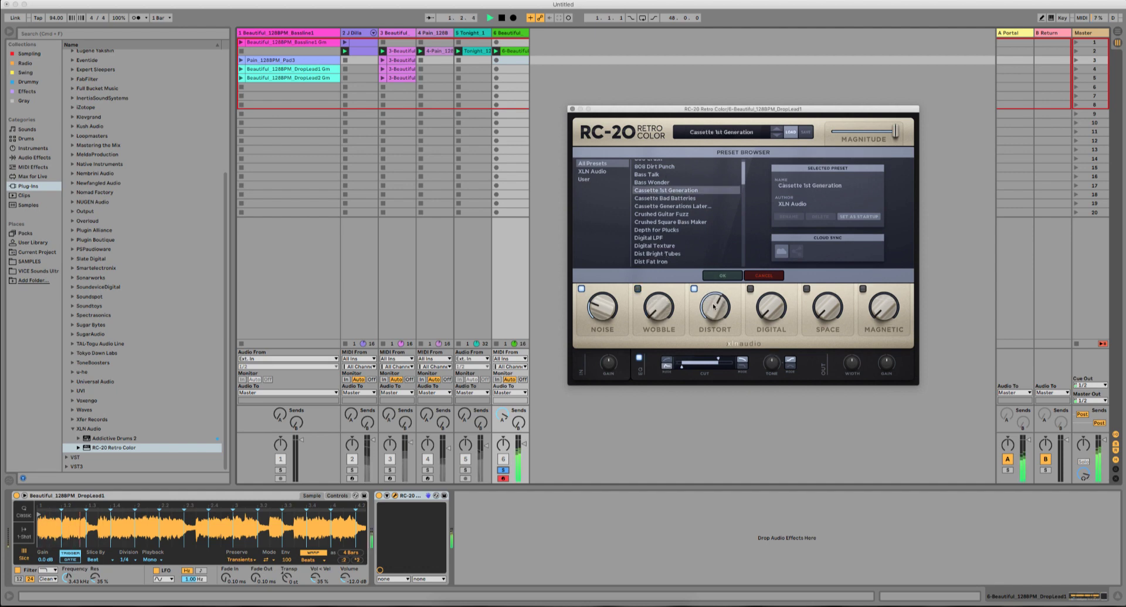
pyautogui.moveTo(714, 312); pyautogui.dragTo(713, 321)
pyautogui.moveTo(603, 308); pyautogui.dragTo(619, 378)
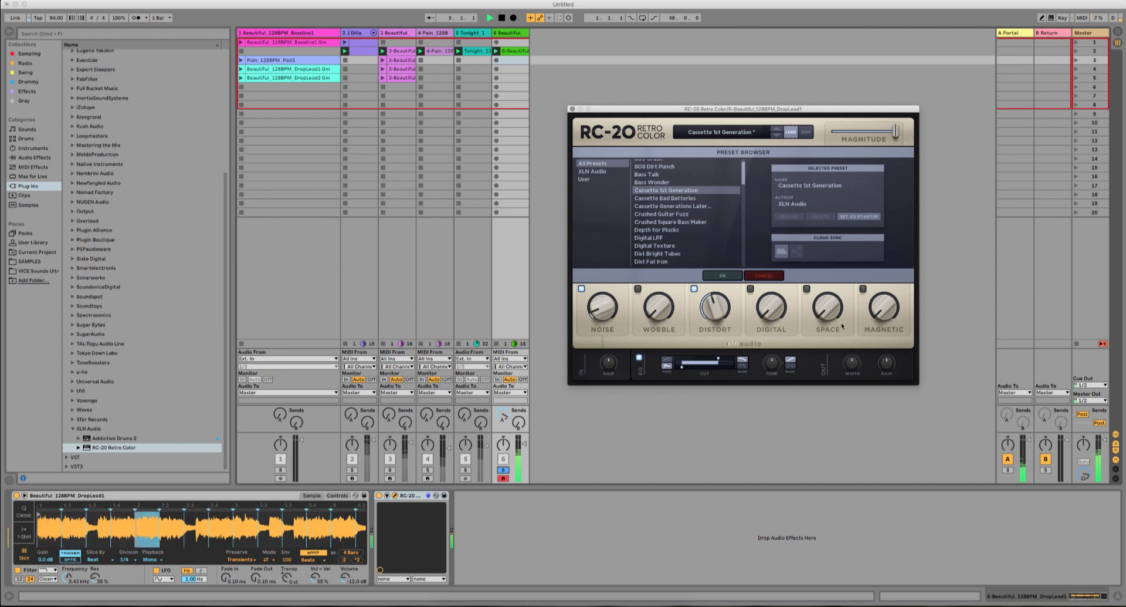
pyautogui.moveTo(823, 309); pyautogui.dragTo(822, 289)
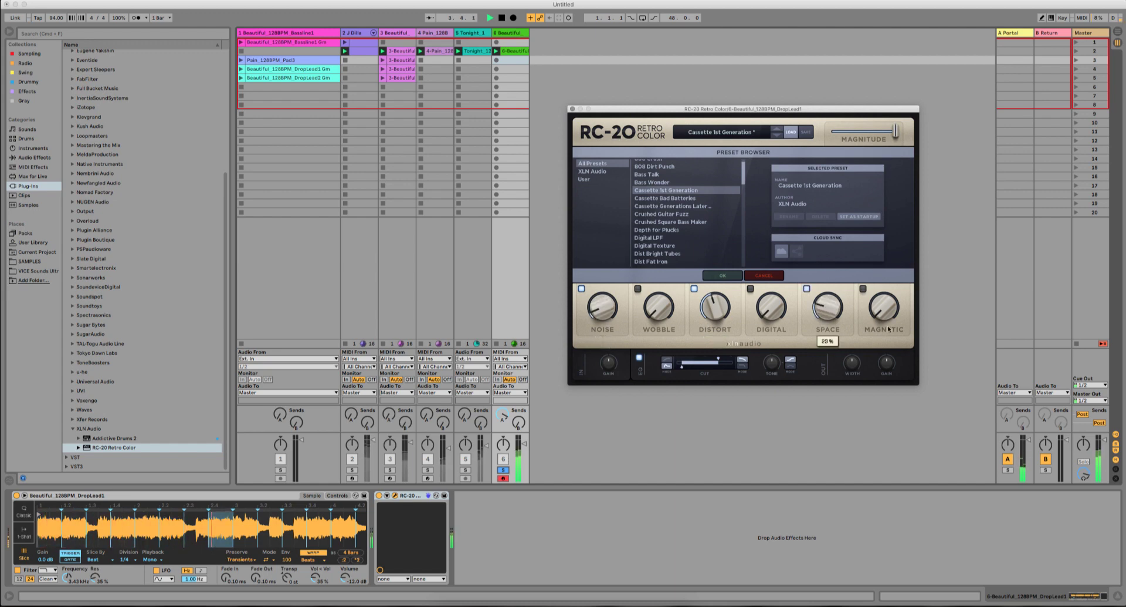
pyautogui.moveTo(883, 307); pyautogui.dragTo(846, 191)
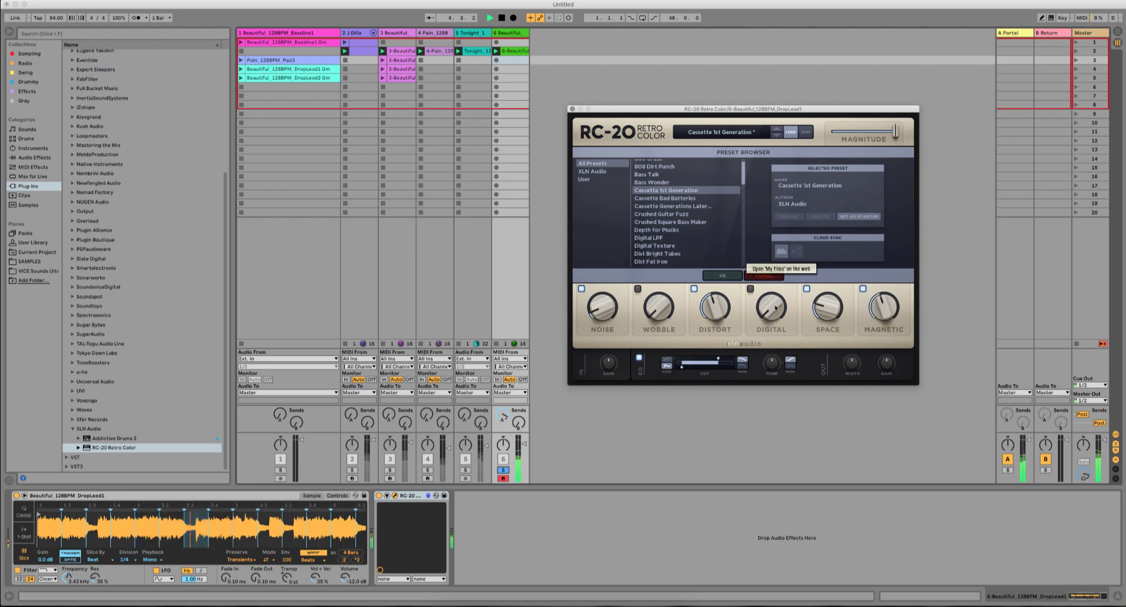
pyautogui.moveTo(712, 314); pyautogui.dragTo(648, 241)
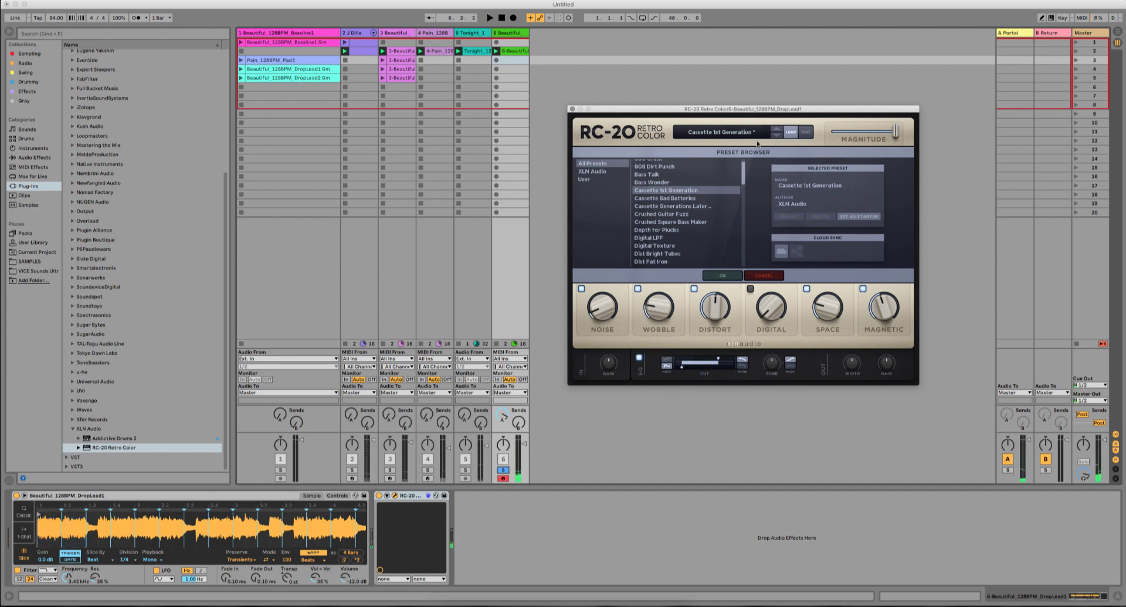
# Step: Close the preset browser and adjust the Magnetic module's wear/flutter balance and dropouts while auditioning the lead
pyautogui.click(791, 132)
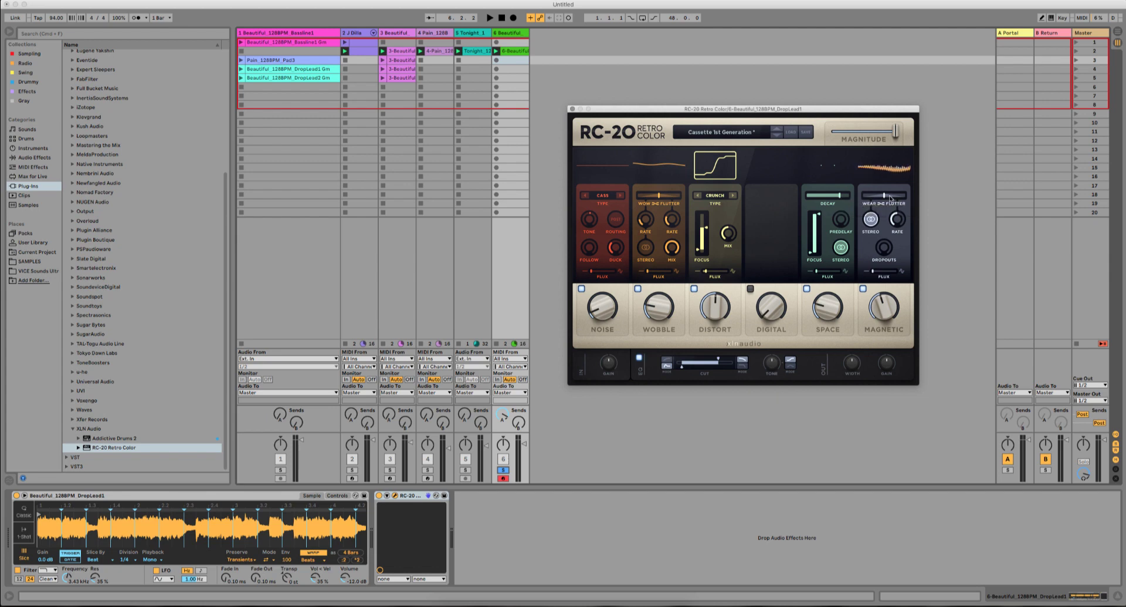
pyautogui.moveTo(886, 195); pyautogui.dragTo(888, 197)
pyautogui.press('space')
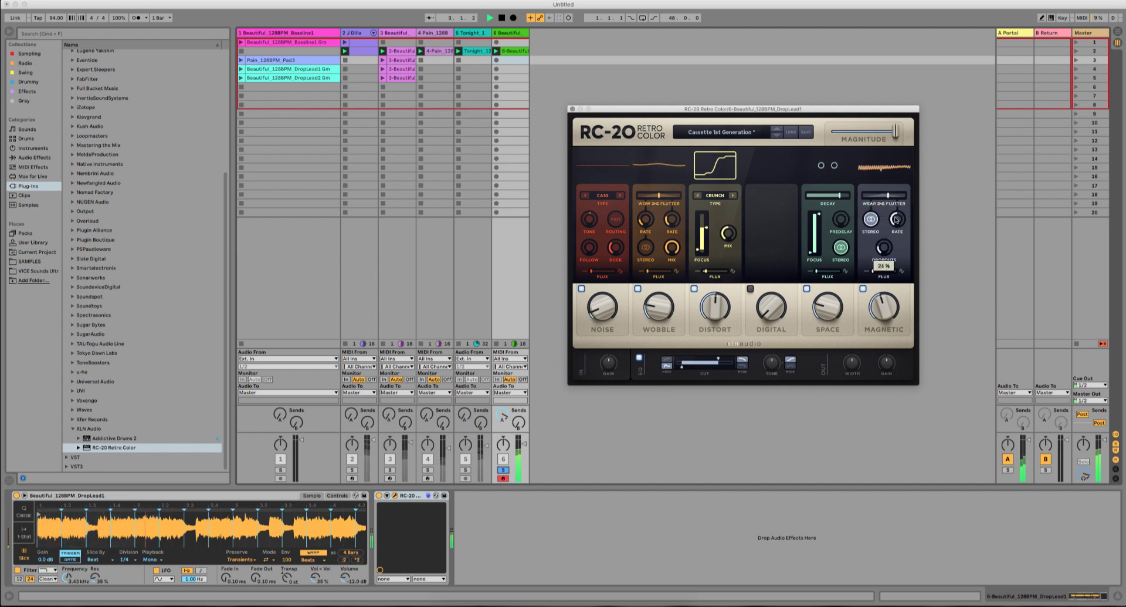
pyautogui.moveTo(893, 238); pyautogui.dragTo(893, 240)
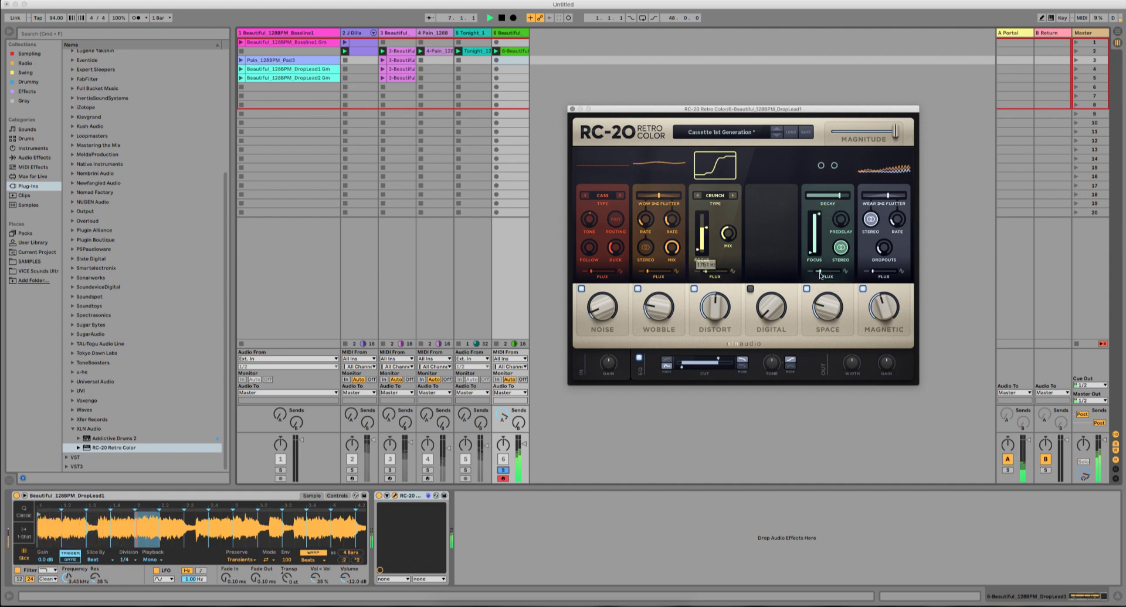
# Step: Stop playback, set the Distort type to TubePair, and enable the Digital module
pyautogui.press('space')
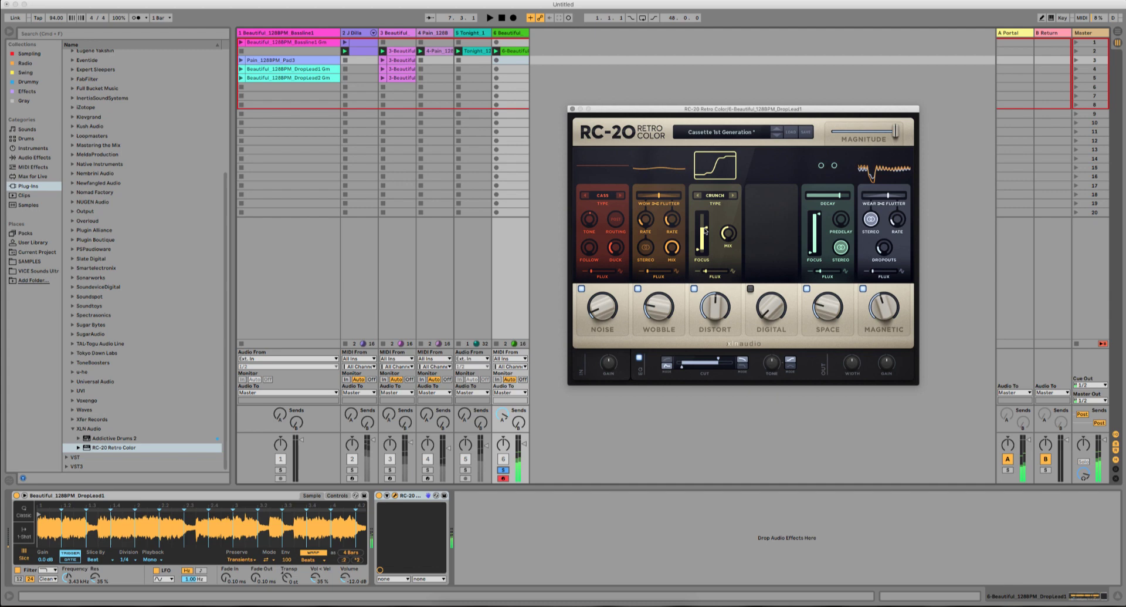
pyautogui.click(721, 196)
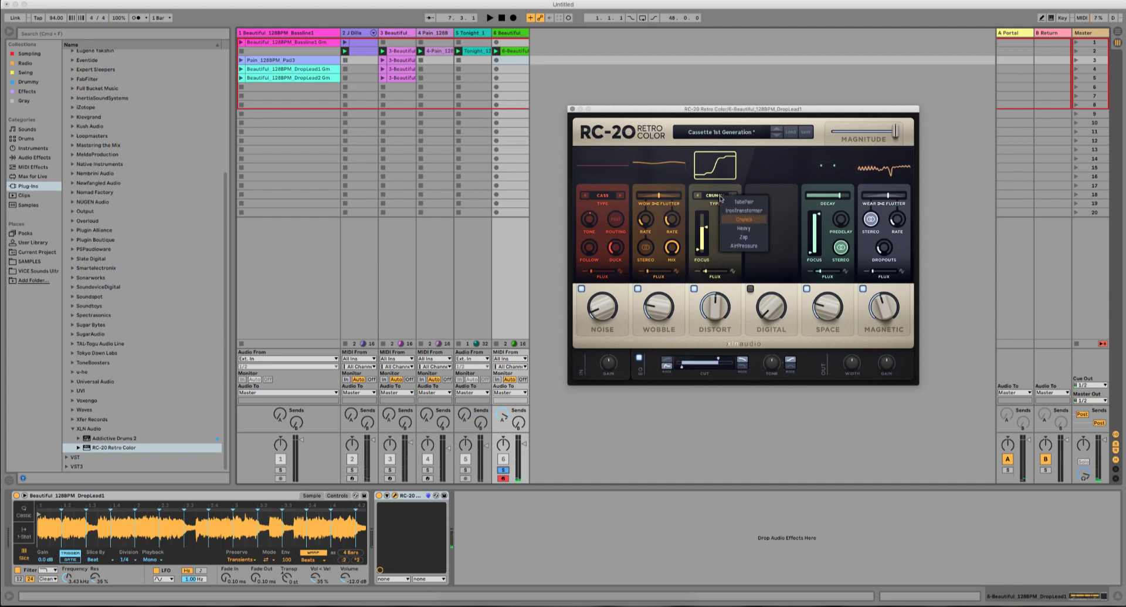
pyautogui.click(744, 202)
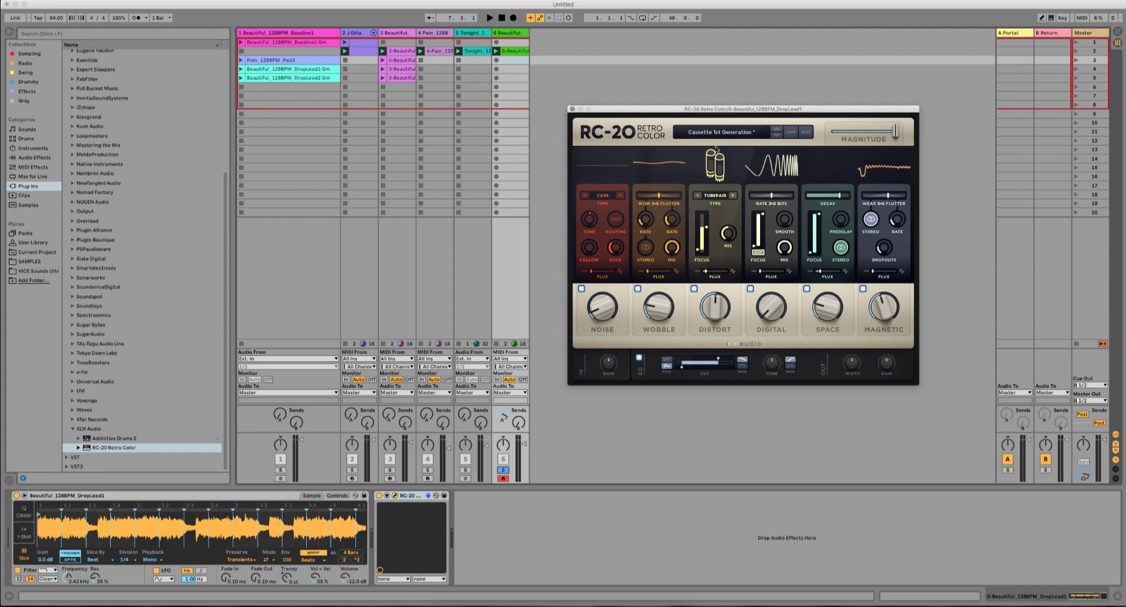
# Step: Extend the Distort focus range upward and shift Digital's rate/bits balance toward bits while the lead plays
pyautogui.press('space')
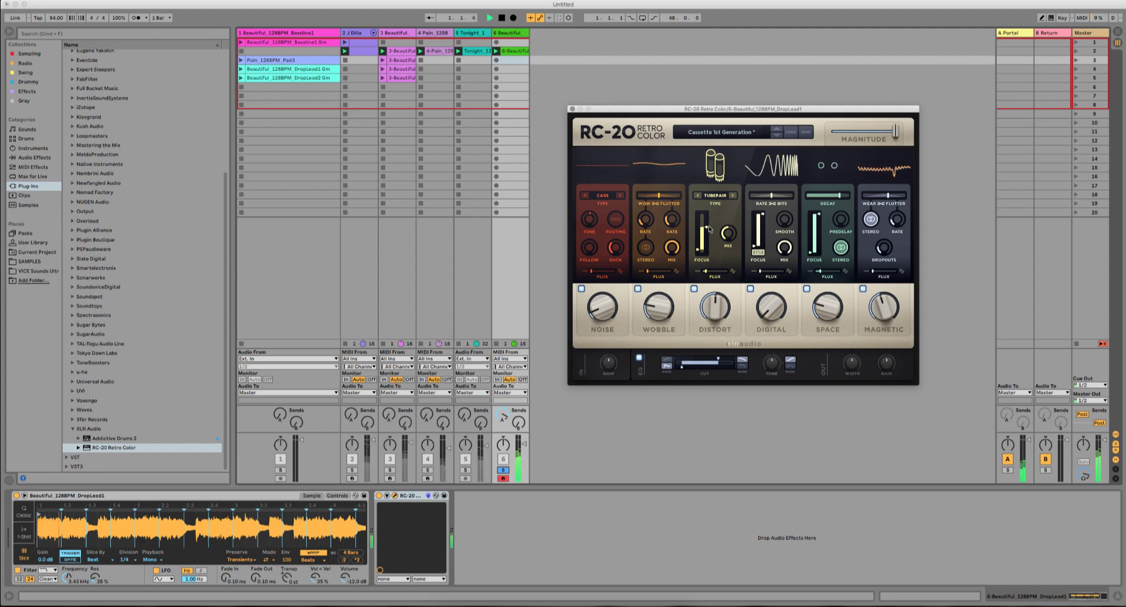
pyautogui.moveTo(707, 223)
pyautogui.moveTo(707, 224); pyautogui.dragTo(735, 194)
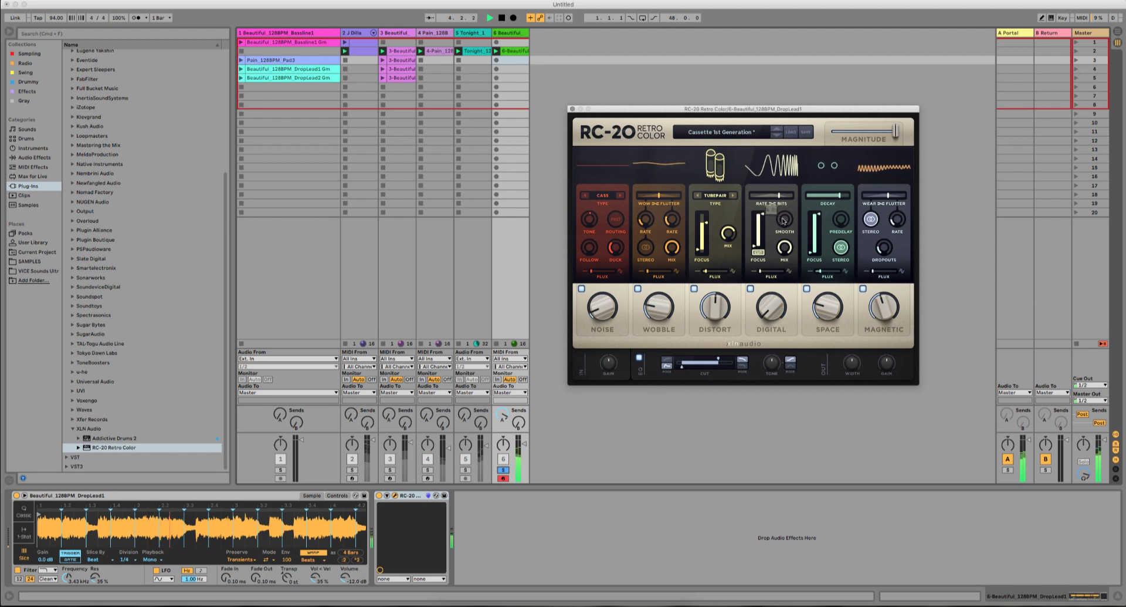
# Step: Adjust the Digital module's Smooth amount and set its Flux to about 23% while the lead plays
pyautogui.moveTo(784, 220); pyautogui.dragTo(775, 200)
pyautogui.moveTo(761, 272); pyautogui.dragTo(768, 273)
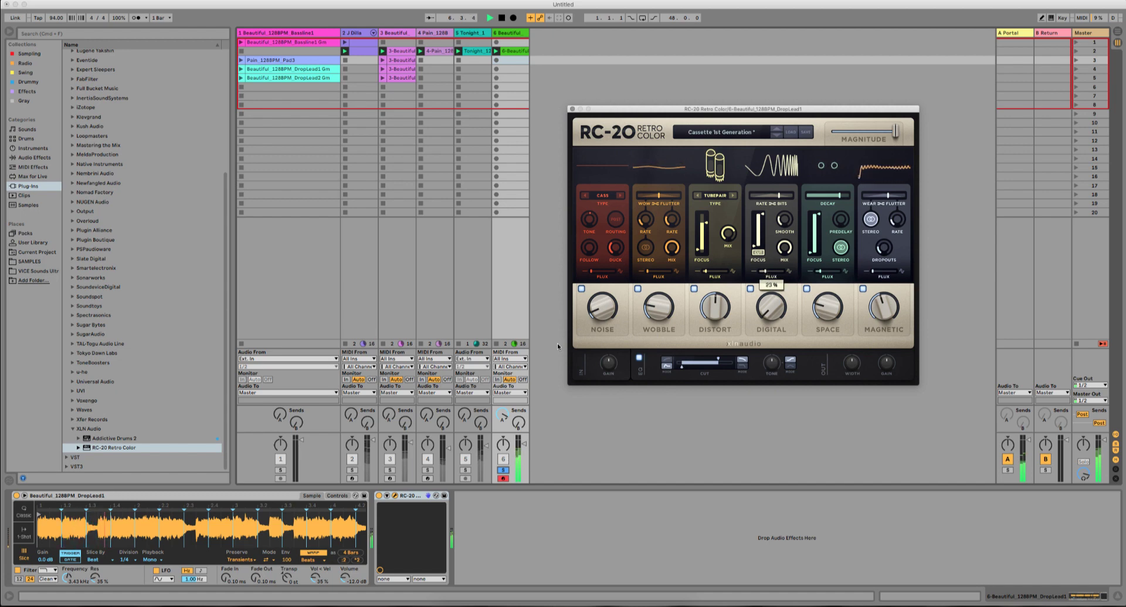
# Step: Unsolo the lead track and set its volume to about -8 dB against the full mix
pyautogui.moveTo(524, 444); pyautogui.dragTo(524, 449)
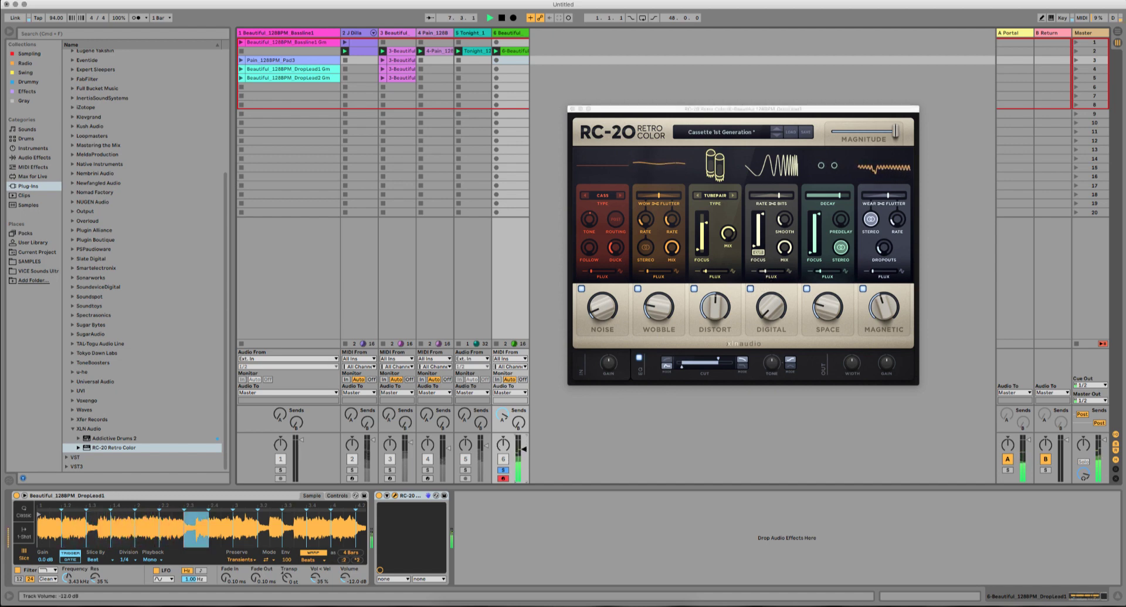
pyautogui.press('space')
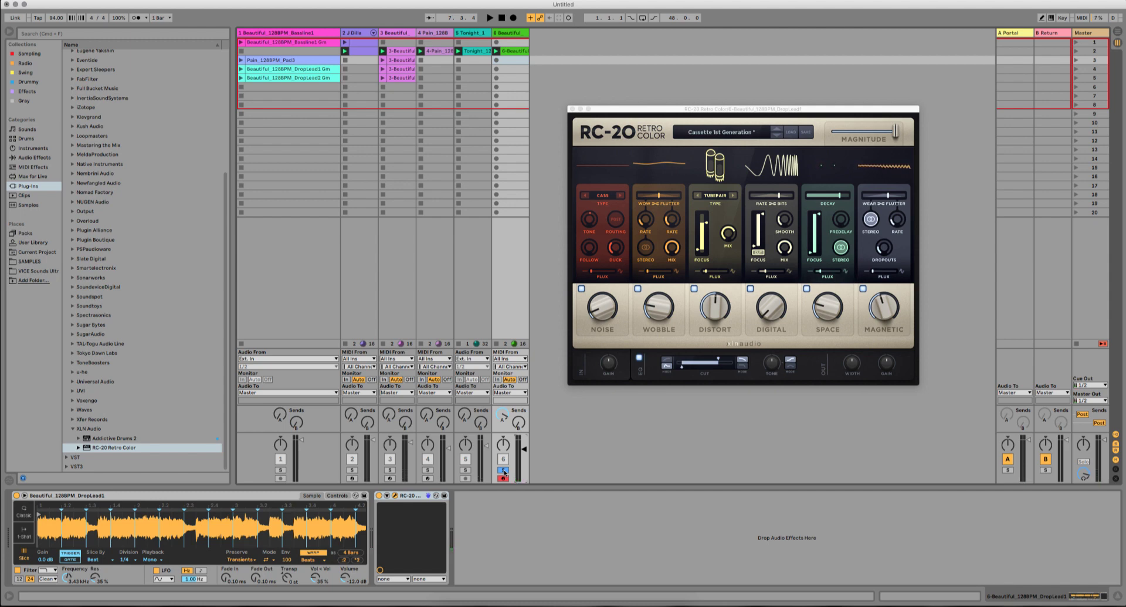
pyautogui.click(504, 470)
pyautogui.press('space')
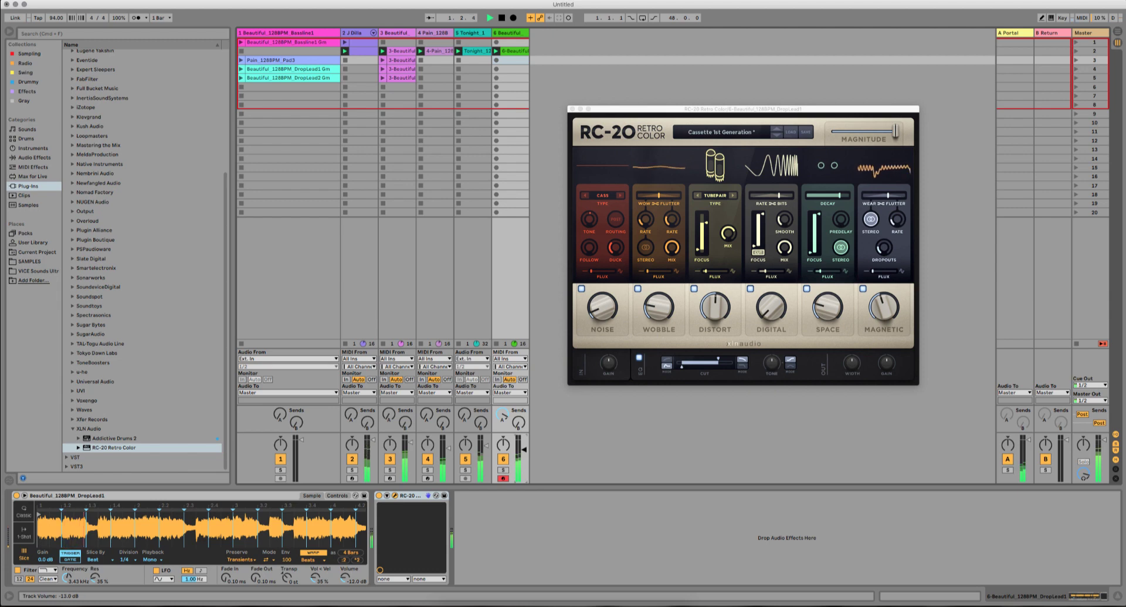
pyautogui.moveTo(523, 449); pyautogui.dragTo(523, 446)
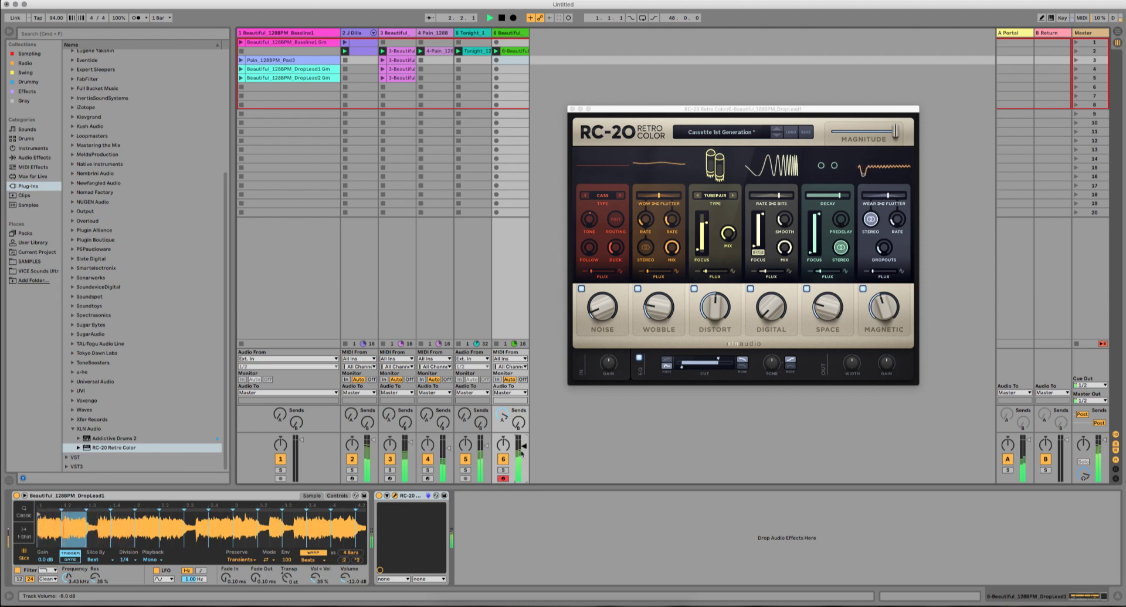
# Step: Open the lead sampler's filter to about 5.72 kHz with 28% resonance, and close the RC-20 window
pyautogui.click(338, 496)
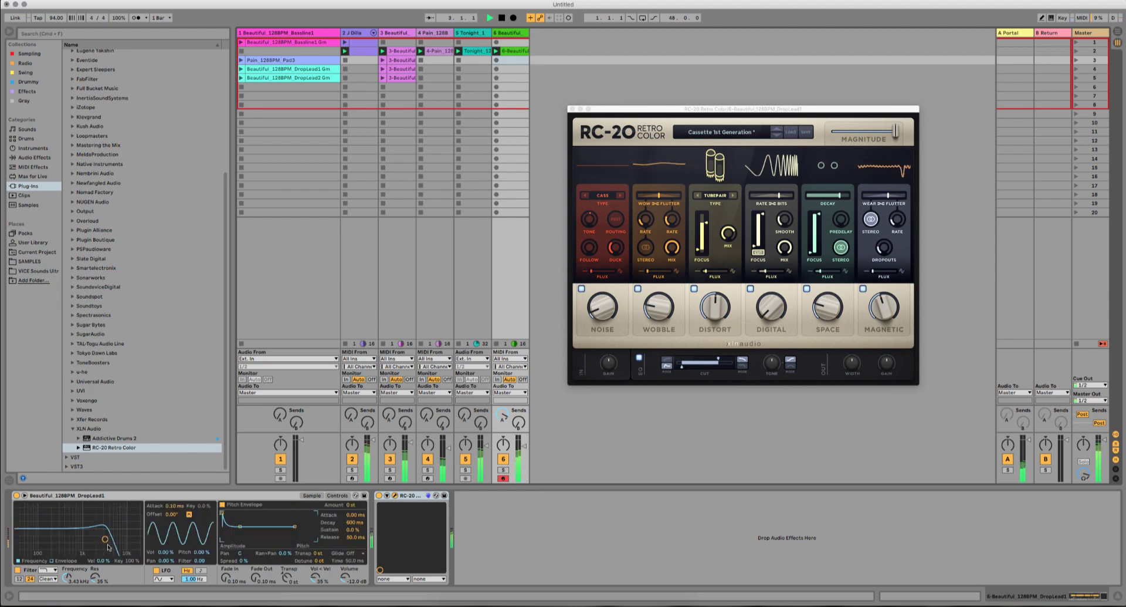
pyautogui.moveTo(106, 539); pyautogui.dragTo(114, 541)
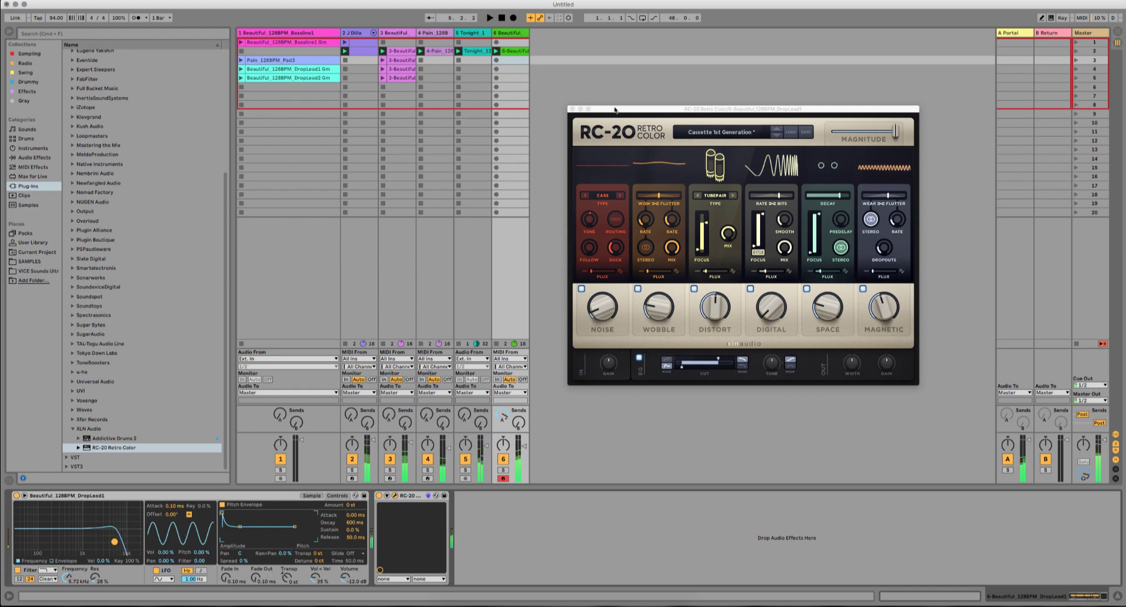
pyautogui.click(573, 109)
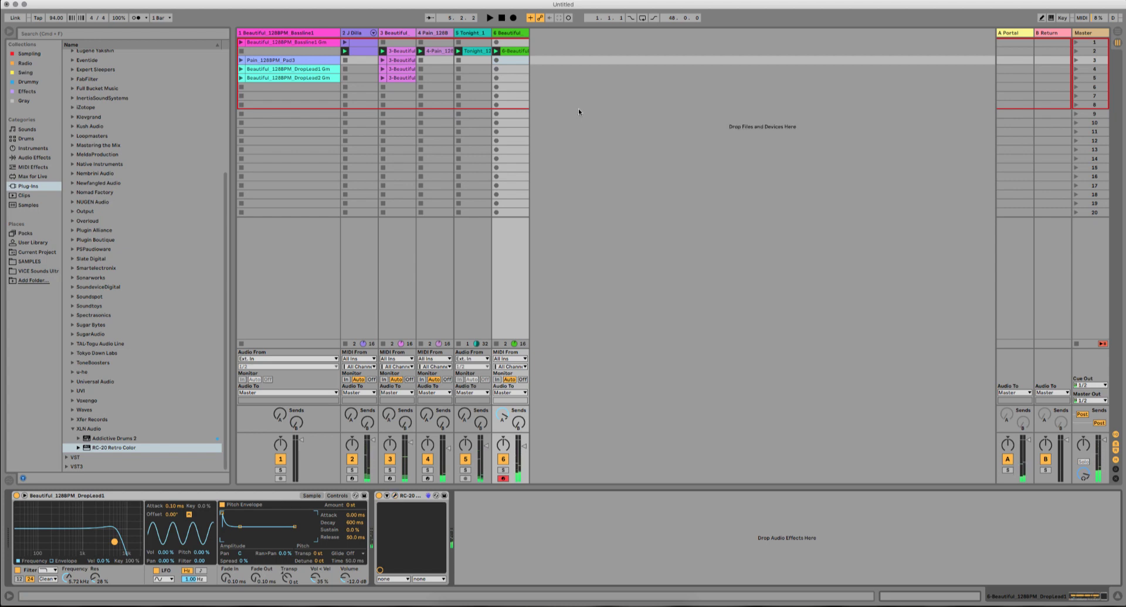
# Step: Insert a new MIDI track after the lead and load the Operator instrument onto it
pyautogui.rightClick(539, 33)
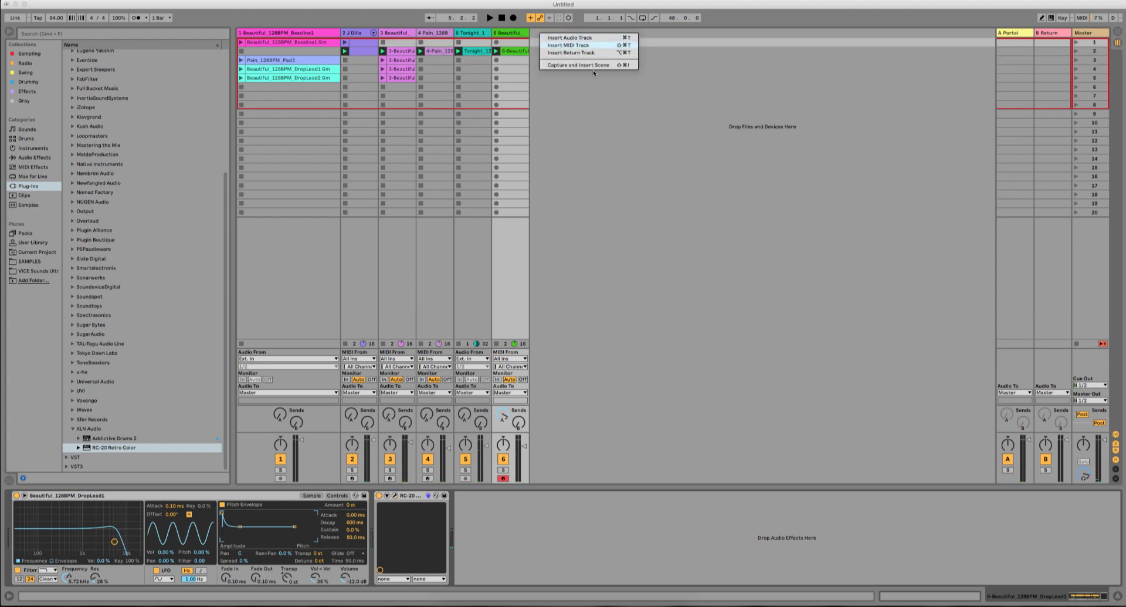
pyautogui.press('Return')
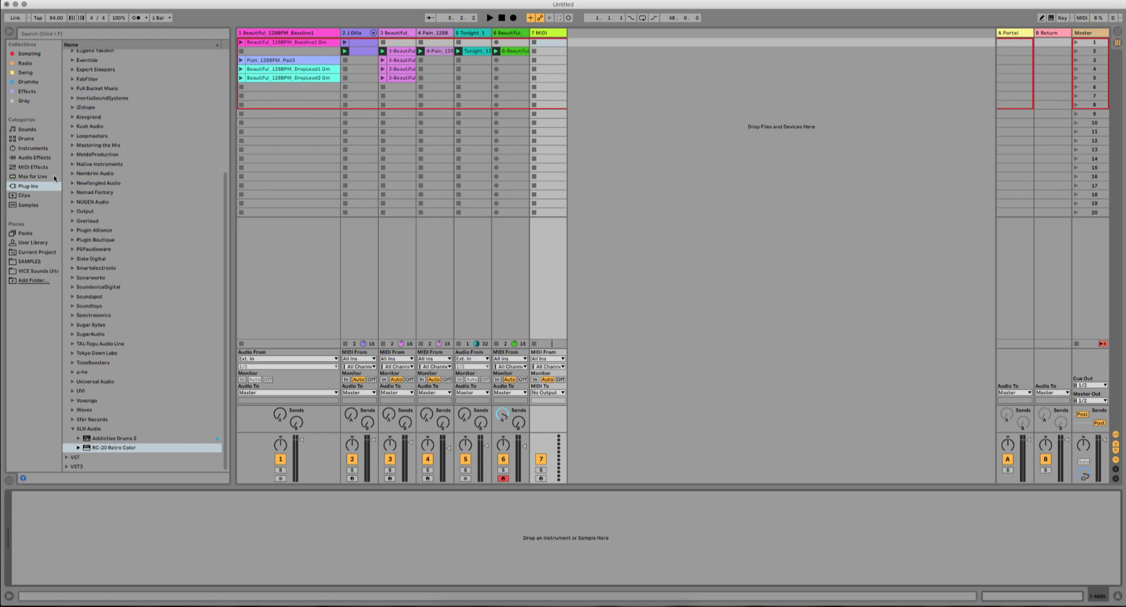
pyautogui.click(32, 148)
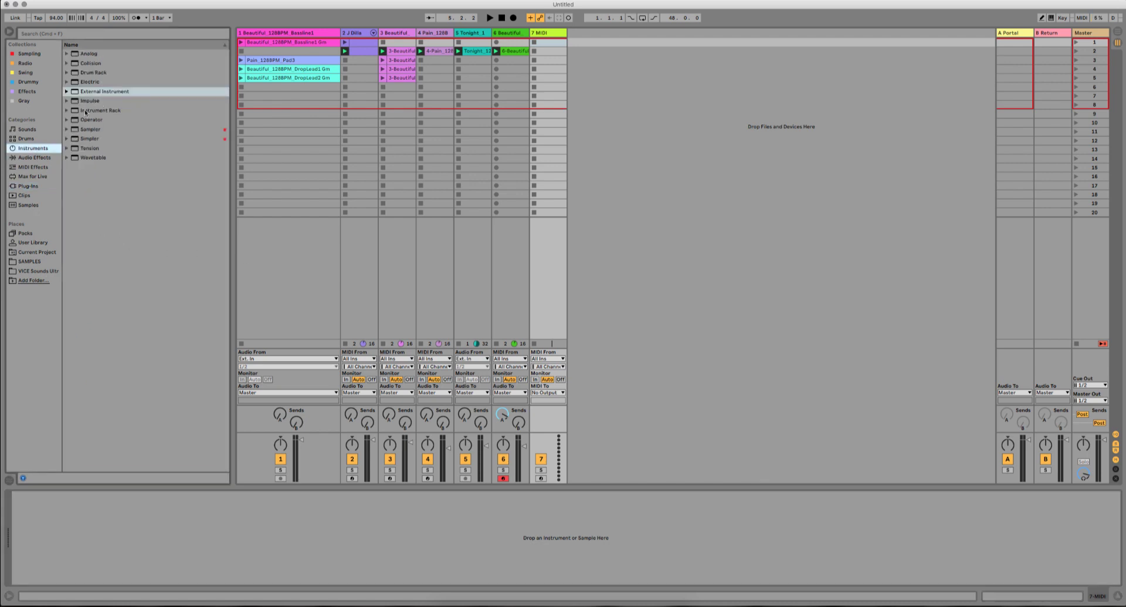
pyautogui.click(87, 120)
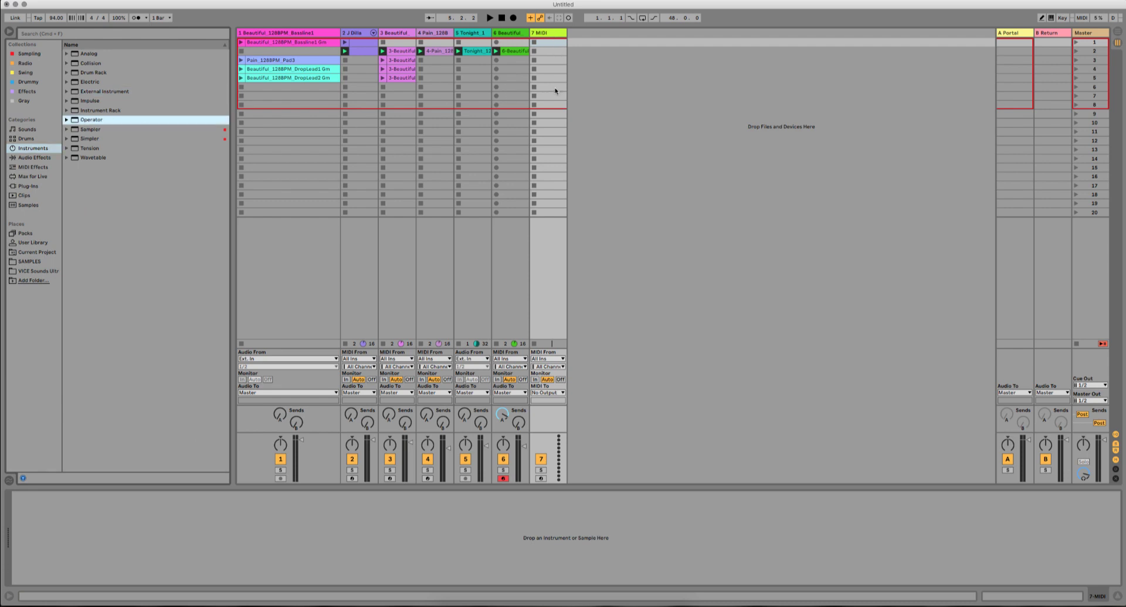
pyautogui.moveTo(87, 120); pyautogui.dragTo(556, 91)
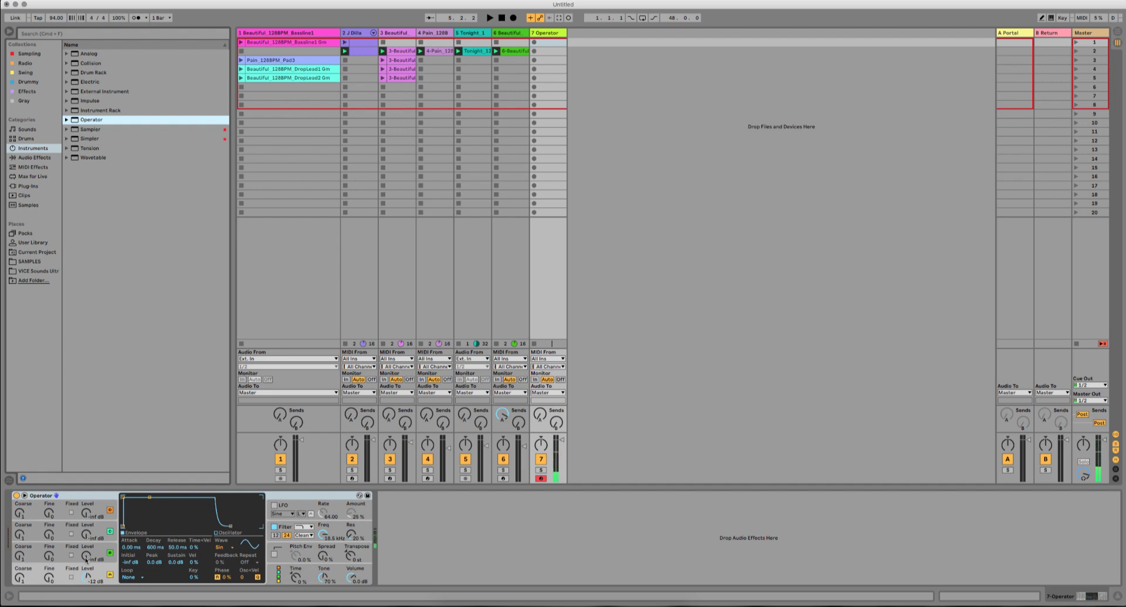
# Step: Bring in Operator's oscillator B at a level of -24 dB
pyautogui.moveTo(86, 556); pyautogui.dragTo(86, 555)
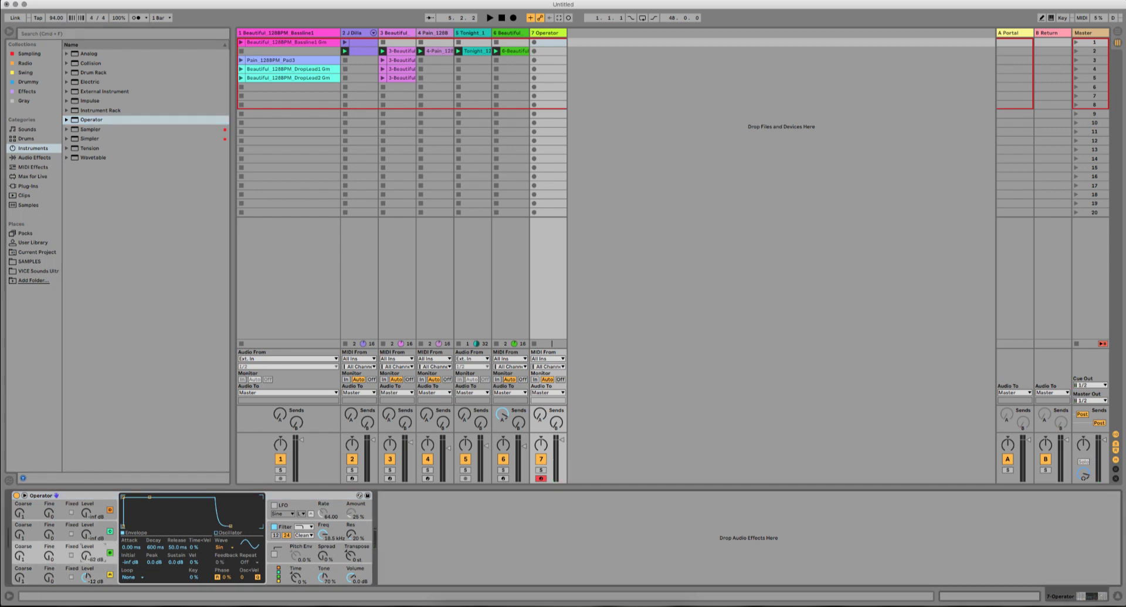
pyautogui.moveTo(87, 555); pyautogui.dragTo(87, 551)
# Step: Soften oscillator A's envelope with an attack of about 1.09 ms and a release of about 1.03 s
pyautogui.click(88, 578)
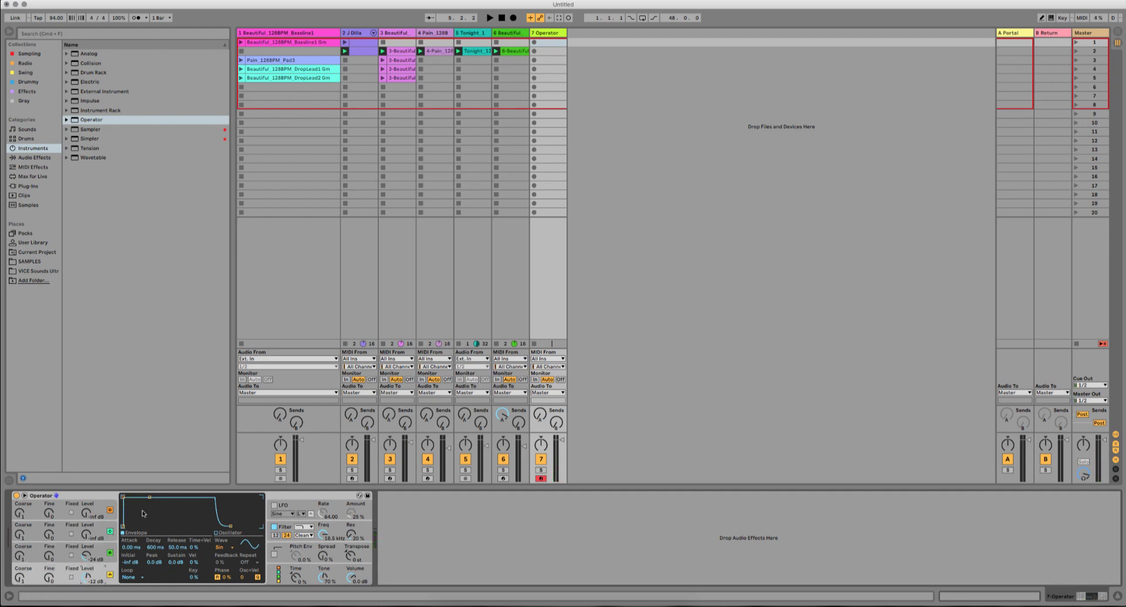
pyautogui.moveTo(123, 497); pyautogui.dragTo(127, 497)
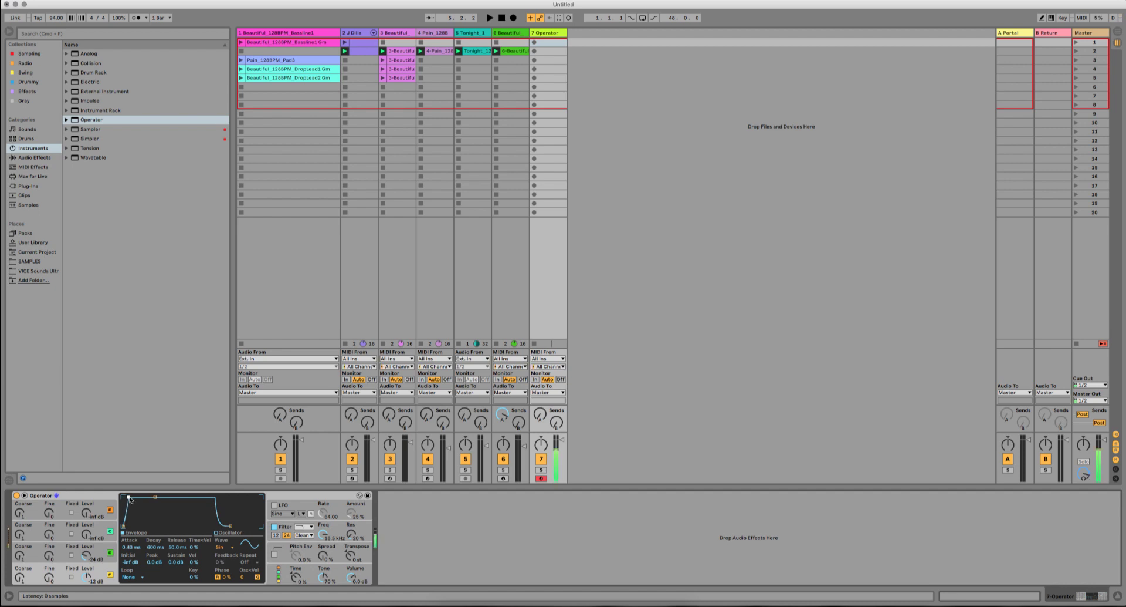
pyautogui.moveTo(130, 499); pyautogui.dragTo(133, 497)
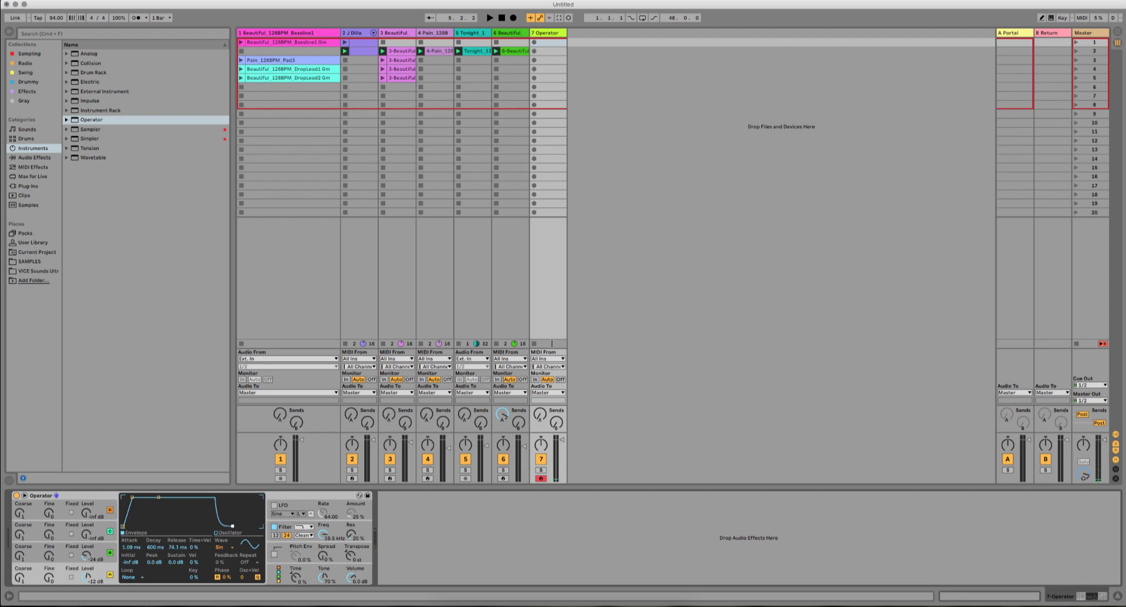
pyautogui.moveTo(233, 525); pyautogui.dragTo(234, 525)
# Step: Shape oscillator B's envelope with an attack of about 0.43 ms and a release of about 3.40 s
pyautogui.click(59, 550)
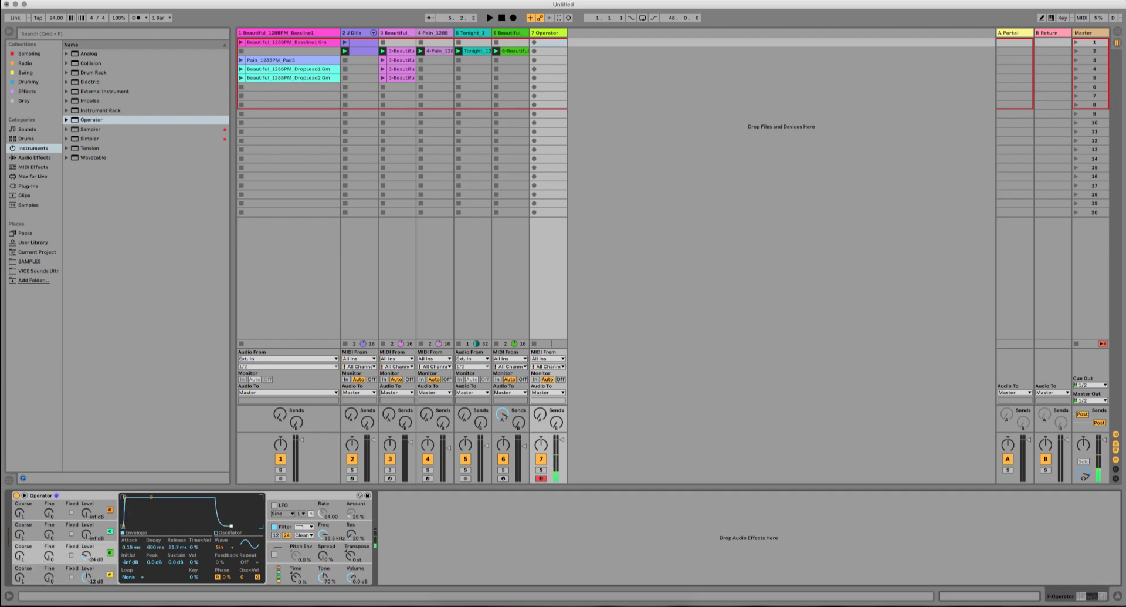
pyautogui.moveTo(232, 526); pyautogui.dragTo(240, 526)
pyautogui.moveTo(125, 497); pyautogui.dragTo(128, 497)
pyautogui.moveTo(242, 528); pyautogui.dragTo(248, 528)
# Step: Lower oscillator B to -37 dB and soften oscillator A's onset with a 3.11 ms attack and -7.6 dB peak
pyautogui.click(64, 571)
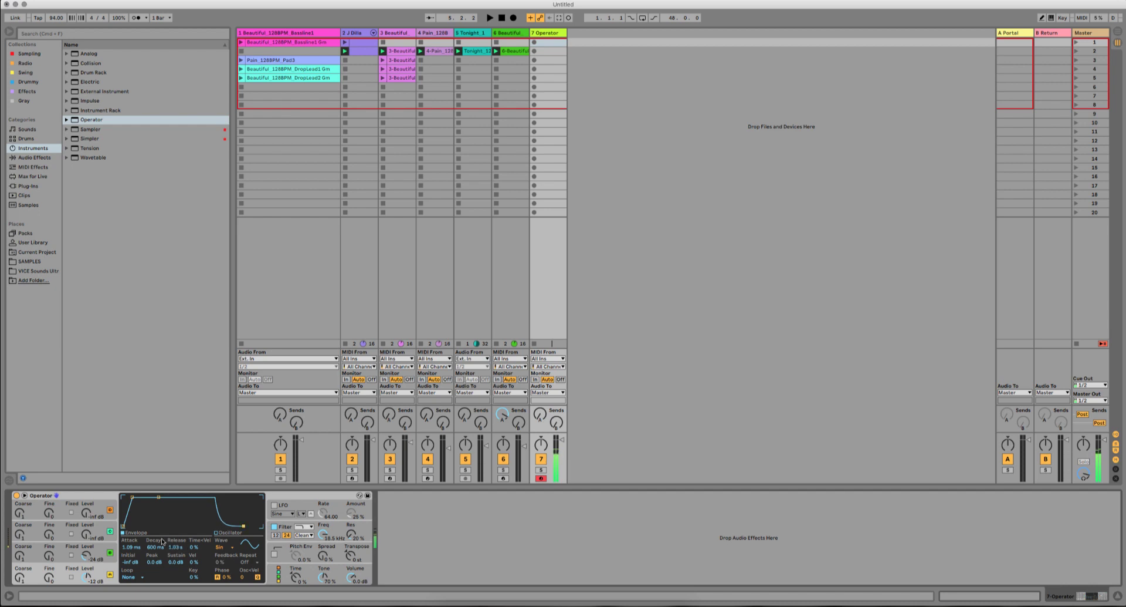
pyautogui.click(87, 556)
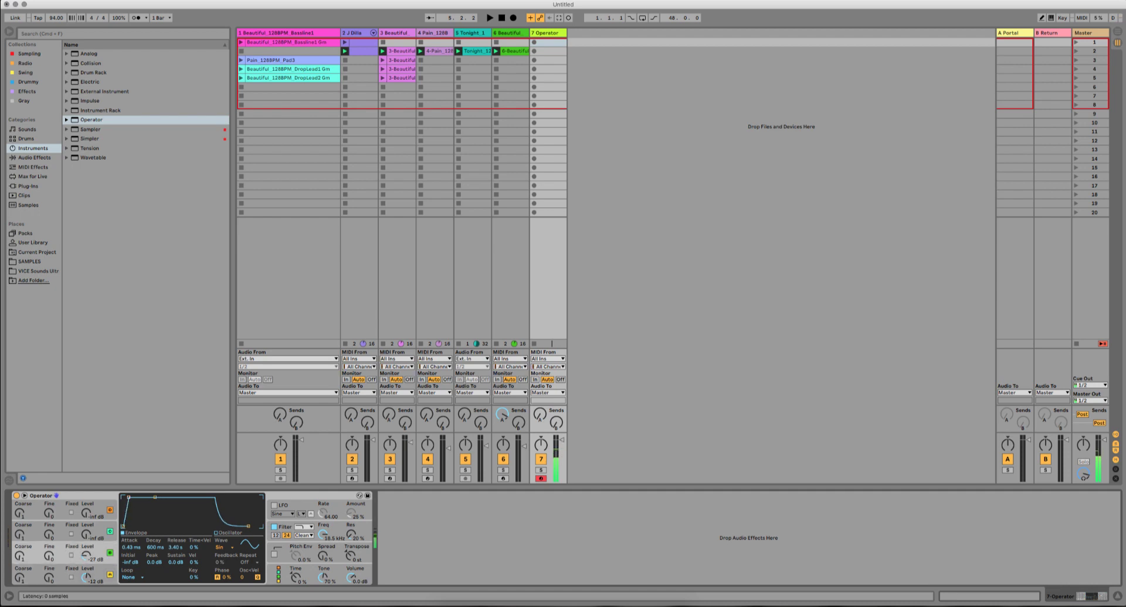
pyautogui.moveTo(129, 497); pyautogui.dragTo(124, 498)
pyautogui.moveTo(87, 555); pyautogui.dragTo(86, 557)
pyautogui.moveTo(124, 497)
pyautogui.mouseDown()
pyautogui.moveTo(140, 503)
pyautogui.moveTo(126, 514)
pyautogui.moveTo(134, 502)
pyautogui.mouseUp()
pyautogui.click(68, 572)
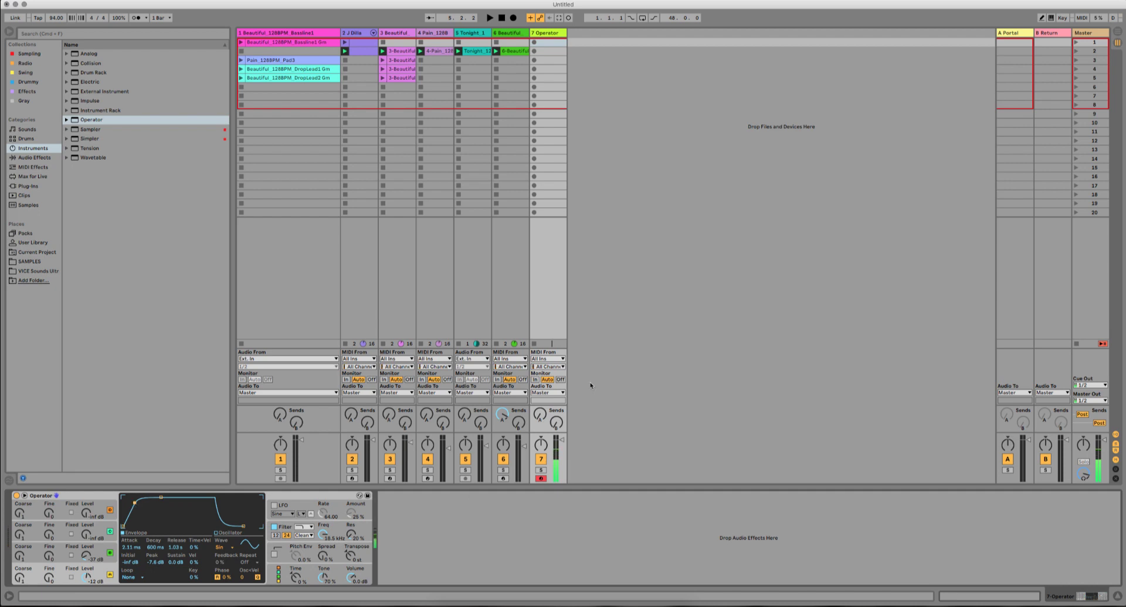
# Step: Audition the Operator bass over the playing loops with its scene 2 slot selected
pyautogui.click(555, 54)
pyautogui.press('space')
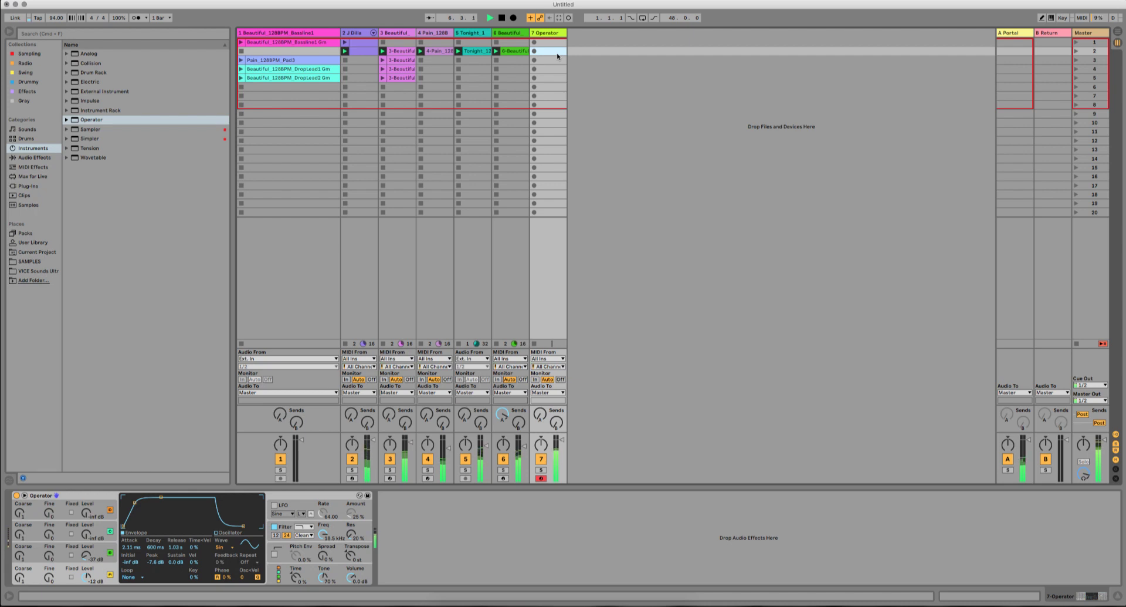
pyautogui.press('space')
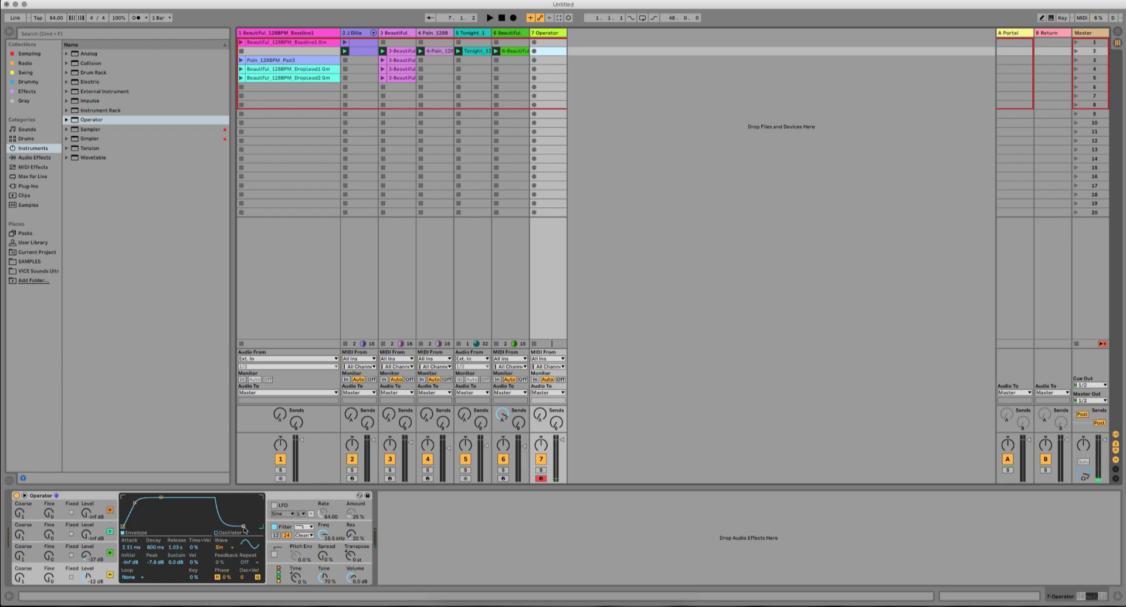
# Step: Shorten oscillator A's release to about 719 ms and oscillator B's to about 913 ms
pyautogui.moveTo(244, 526); pyautogui.dragTo(242, 526)
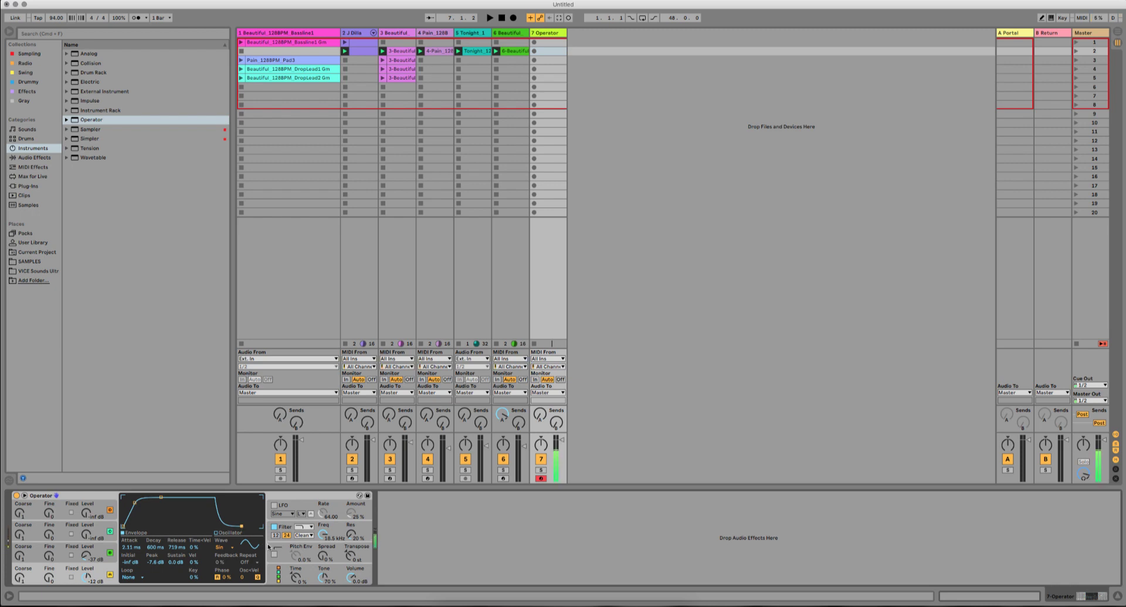
pyautogui.click(68, 557)
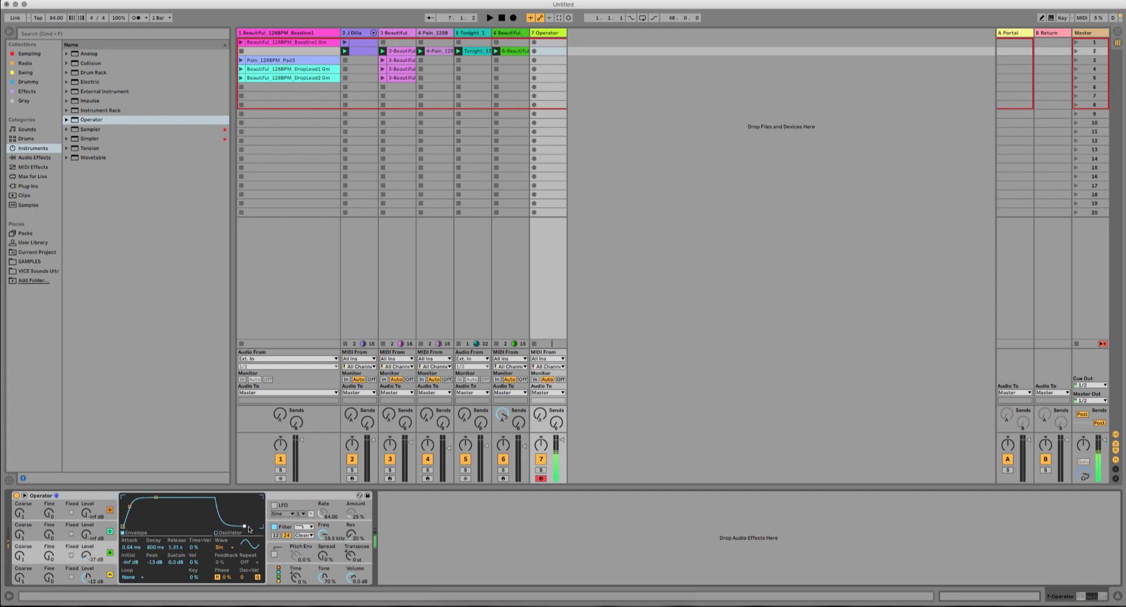
pyautogui.moveTo(246, 528); pyautogui.dragTo(244, 528)
# Step: Record a bass clip into the Operator track's scene 2 slot and play it back with the loops
pyautogui.click(534, 51)
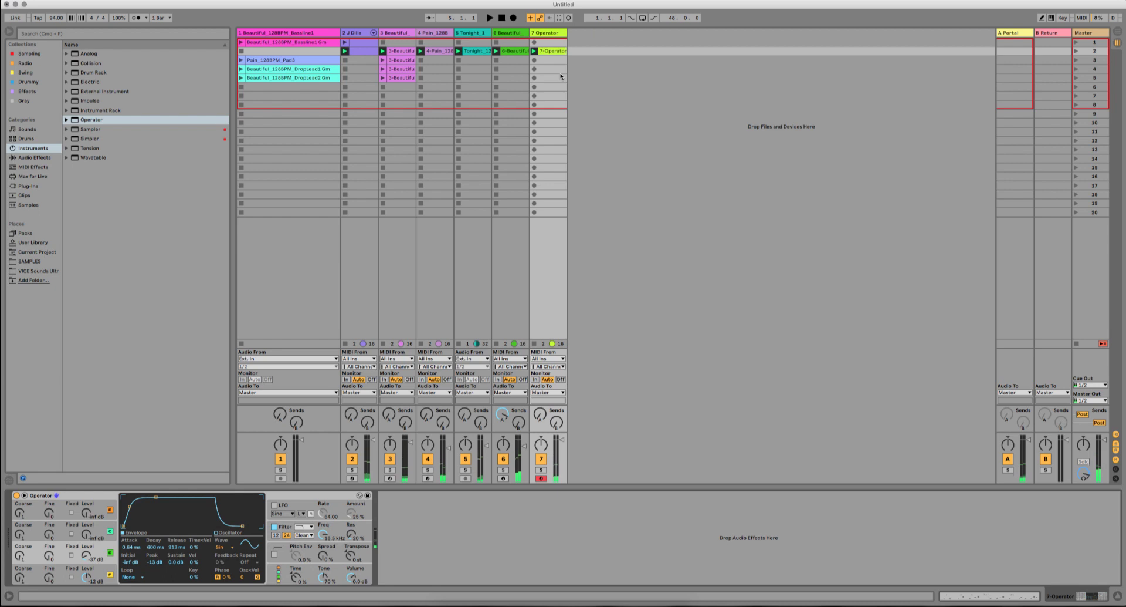
pyautogui.press('space')
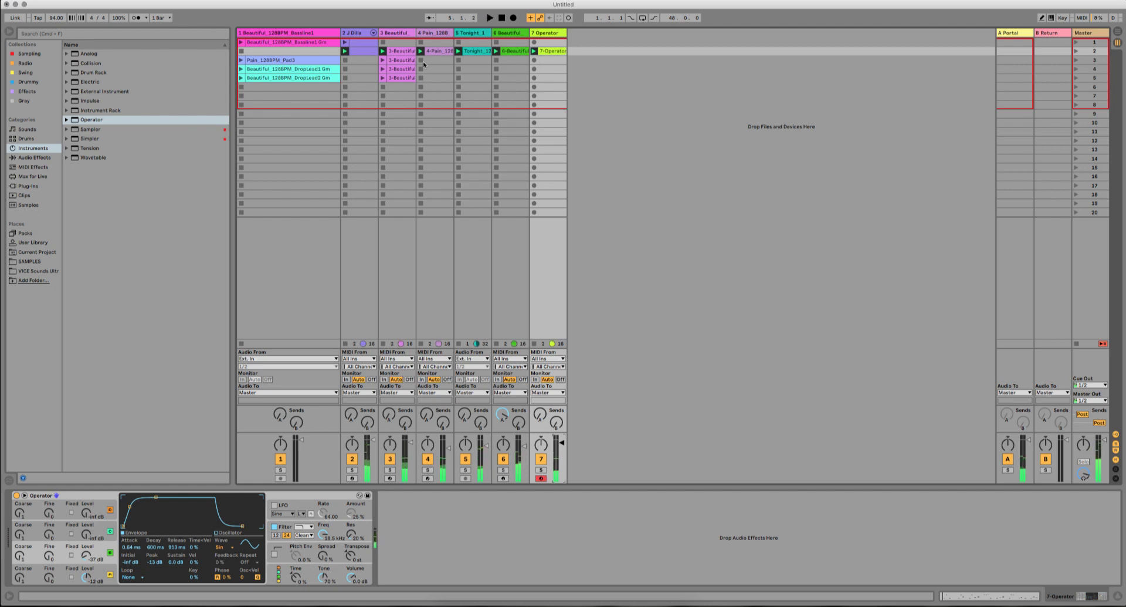
pyautogui.press('space')
# Step: Rehearse the bass over track 3's scene 3 clip and record a four-bar part into Operator's scene 3 slot
pyautogui.click(545, 61)
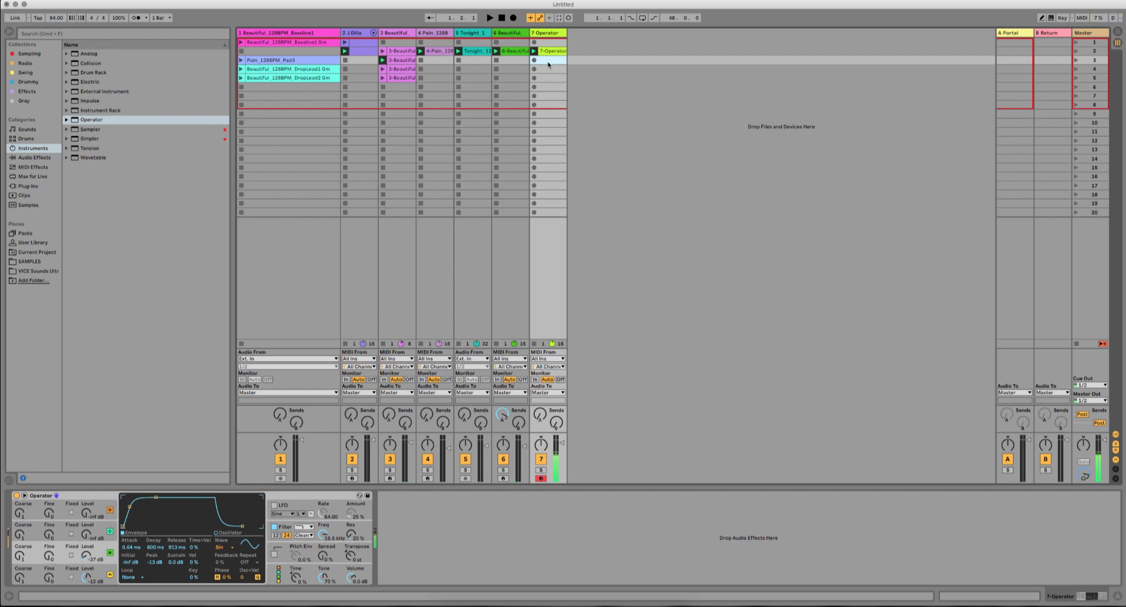
pyautogui.press('space')
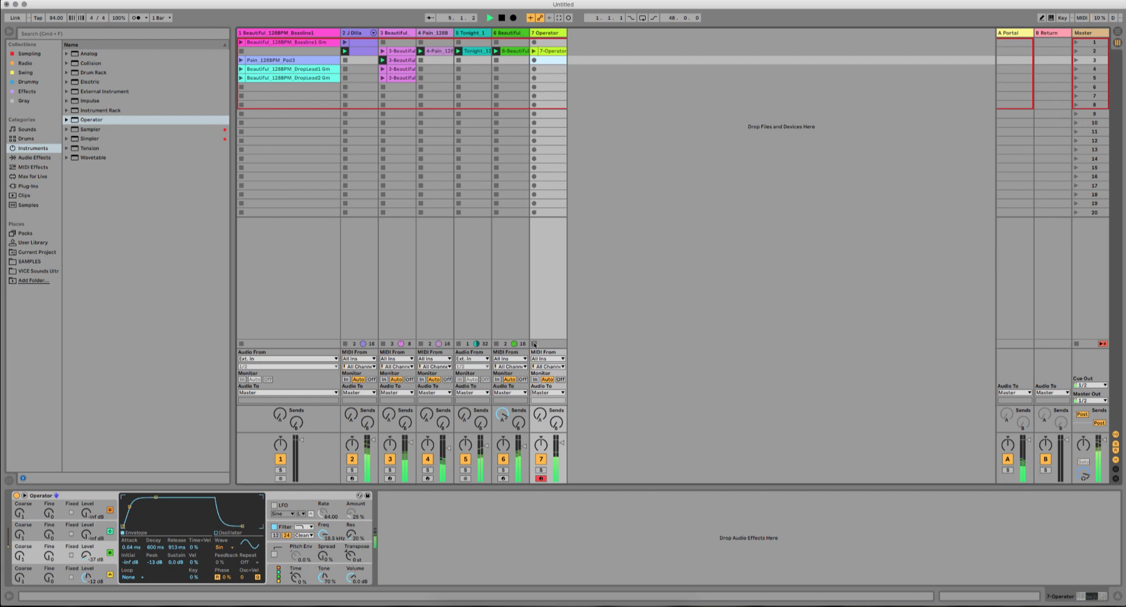
pyautogui.press('space')
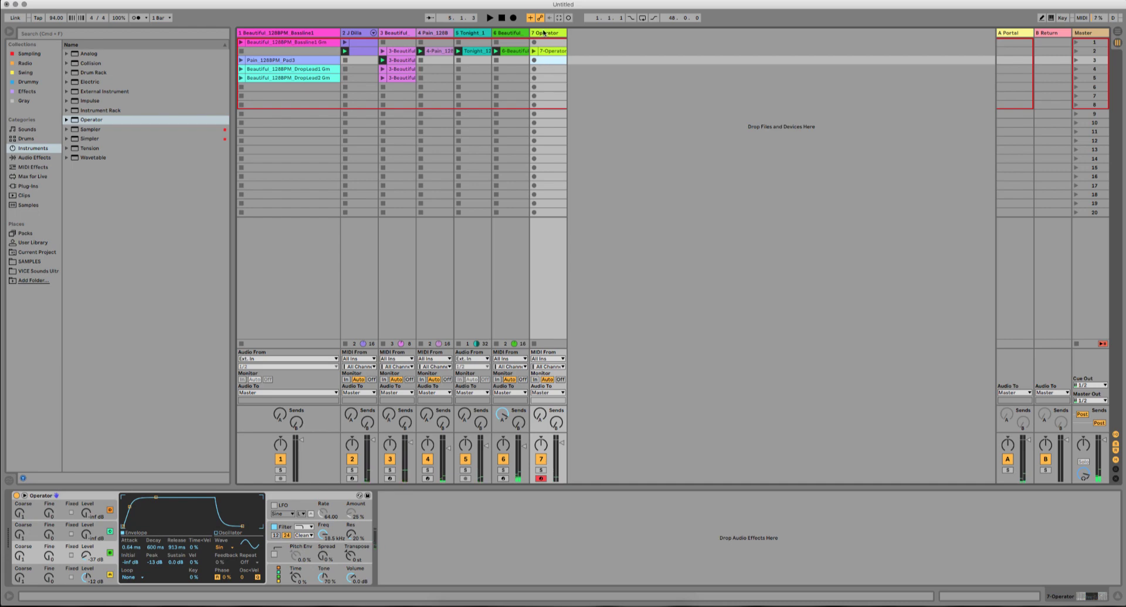
pyautogui.click(559, 17)
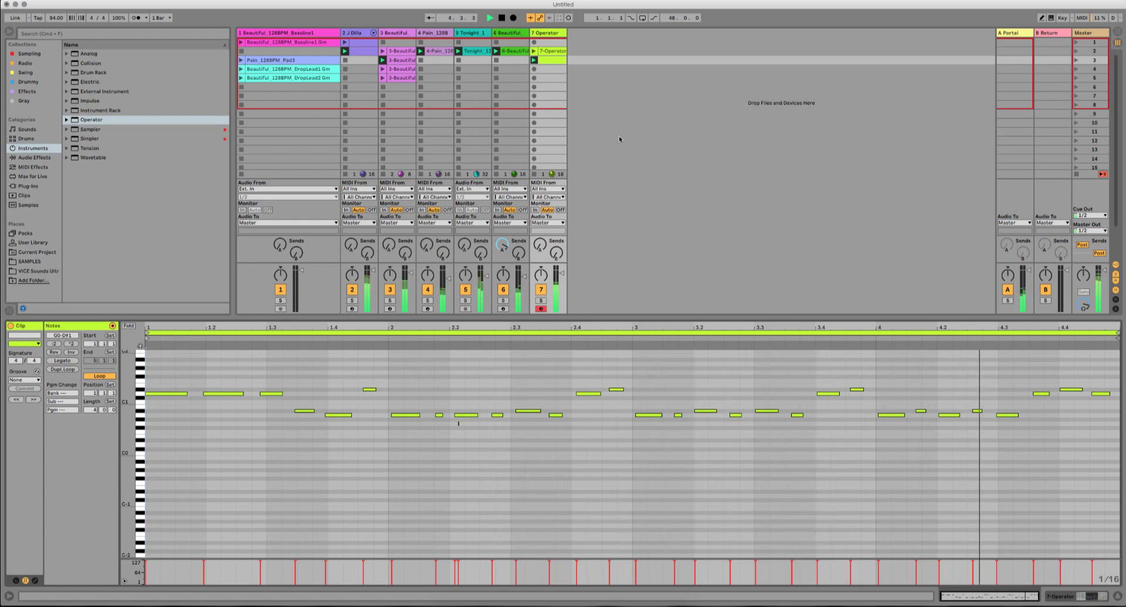
# Step: Launch track 3's scene 4 clip and record a four-bar bass part into Operator's scene 4 slot
pyautogui.click(555, 69)
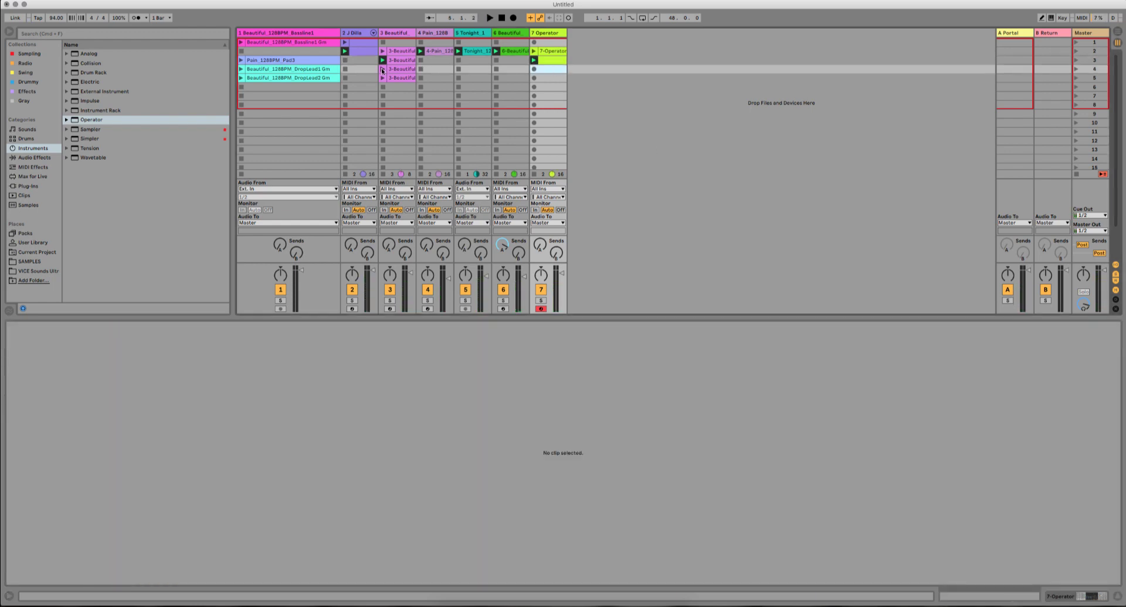
pyautogui.click(382, 69)
pyautogui.click(534, 70)
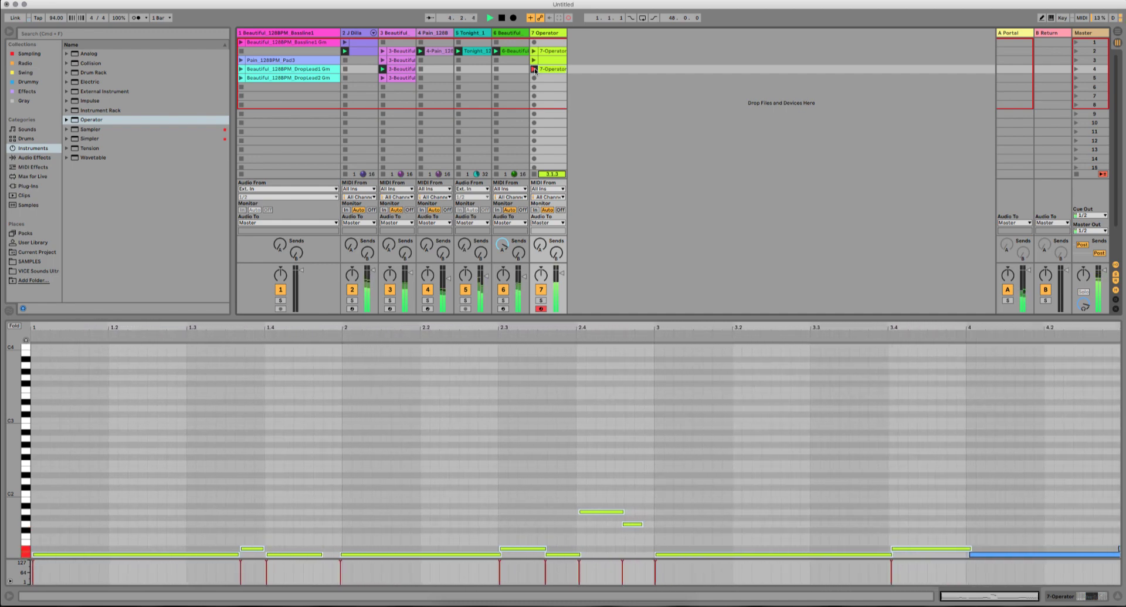
pyautogui.click(535, 69)
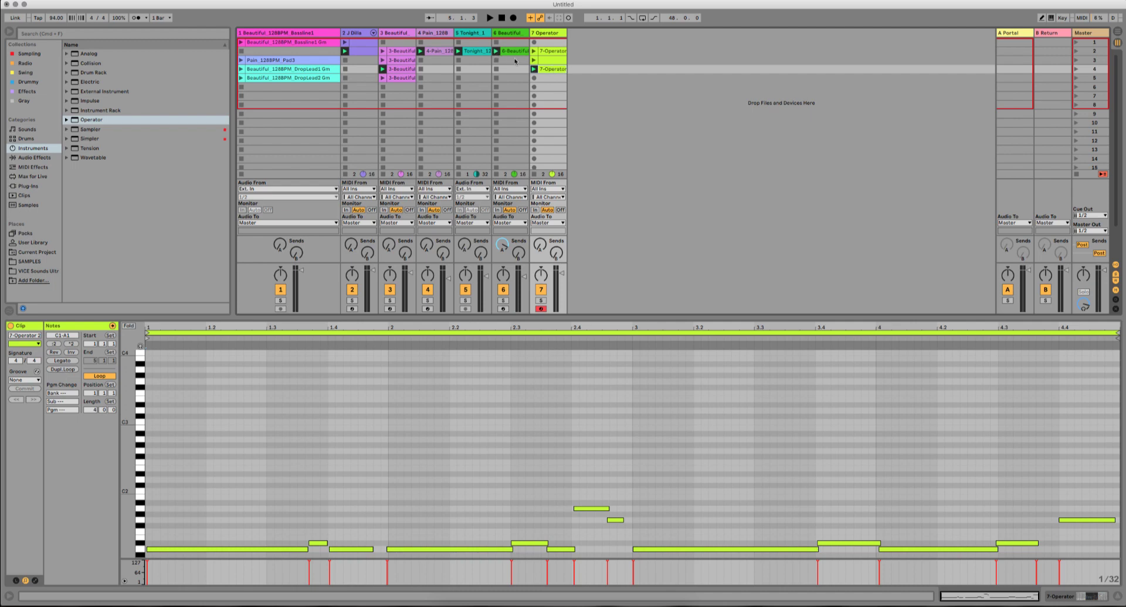
# Step: Add a MIDI track after Operator and load the MkII1 Hollow Piano preset from Piano & Keys onto it
pyautogui.rightClick(578, 38)
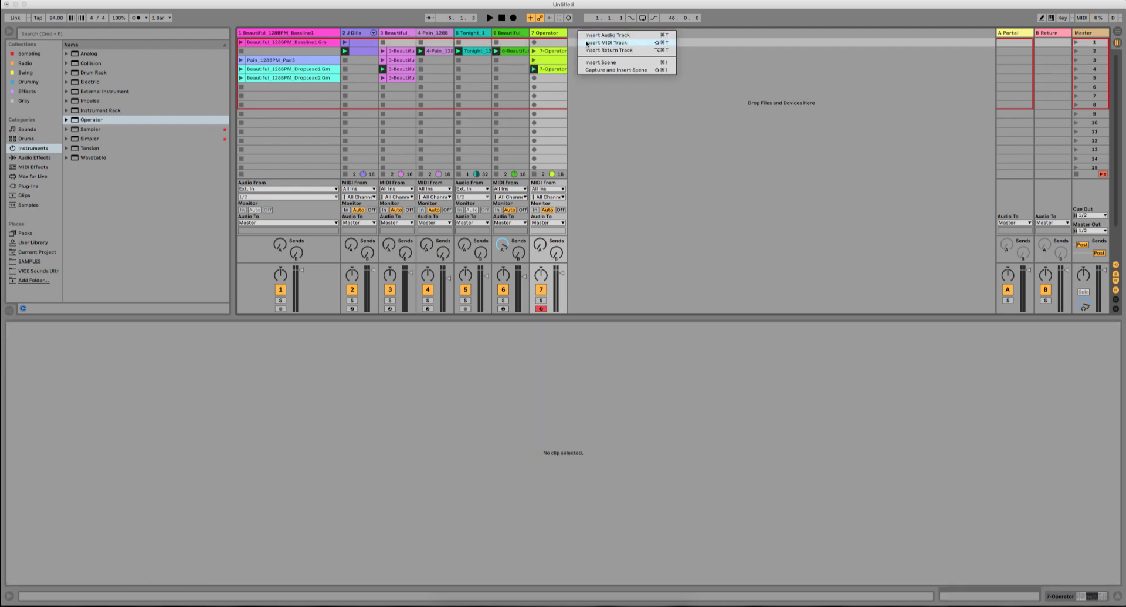
pyautogui.press('Return')
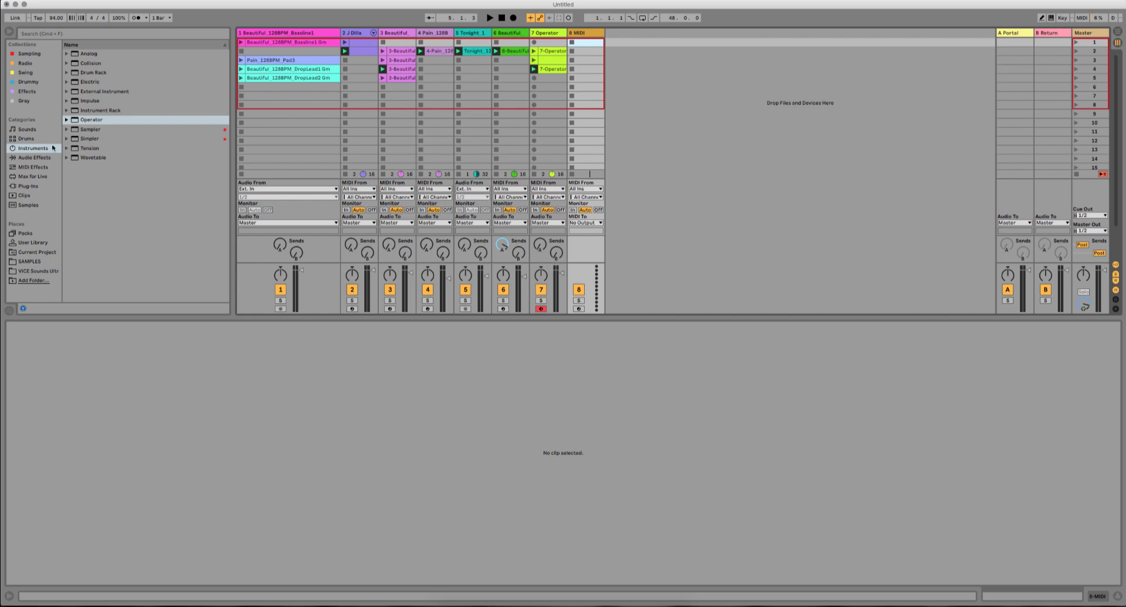
pyautogui.click(68, 84)
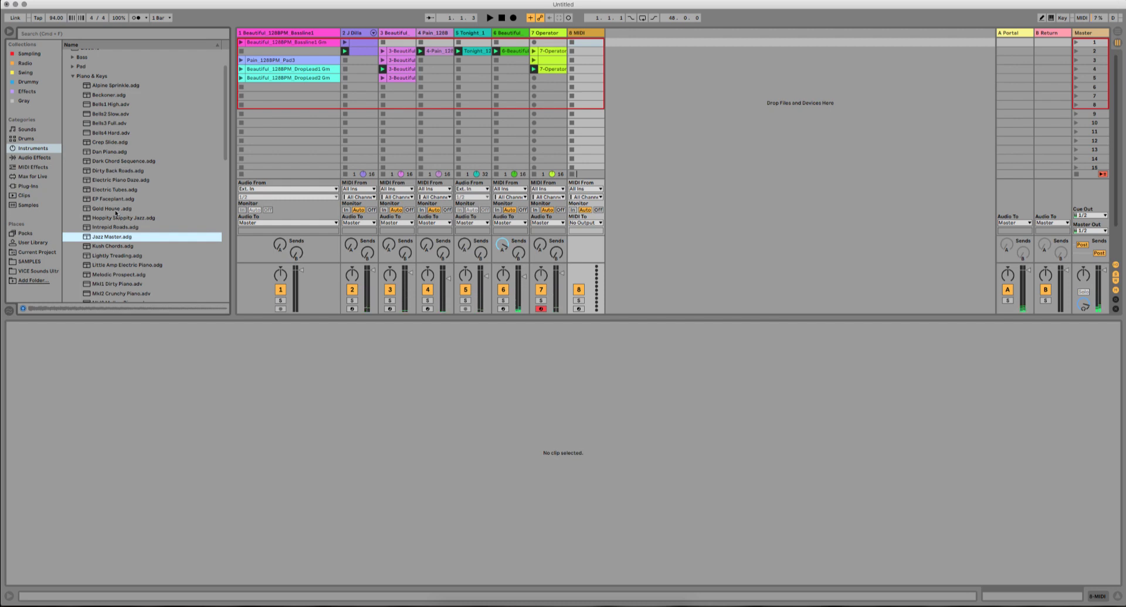
pyautogui.scroll(-3, 117, 223)
pyautogui.click(123, 236)
pyautogui.click(142, 263)
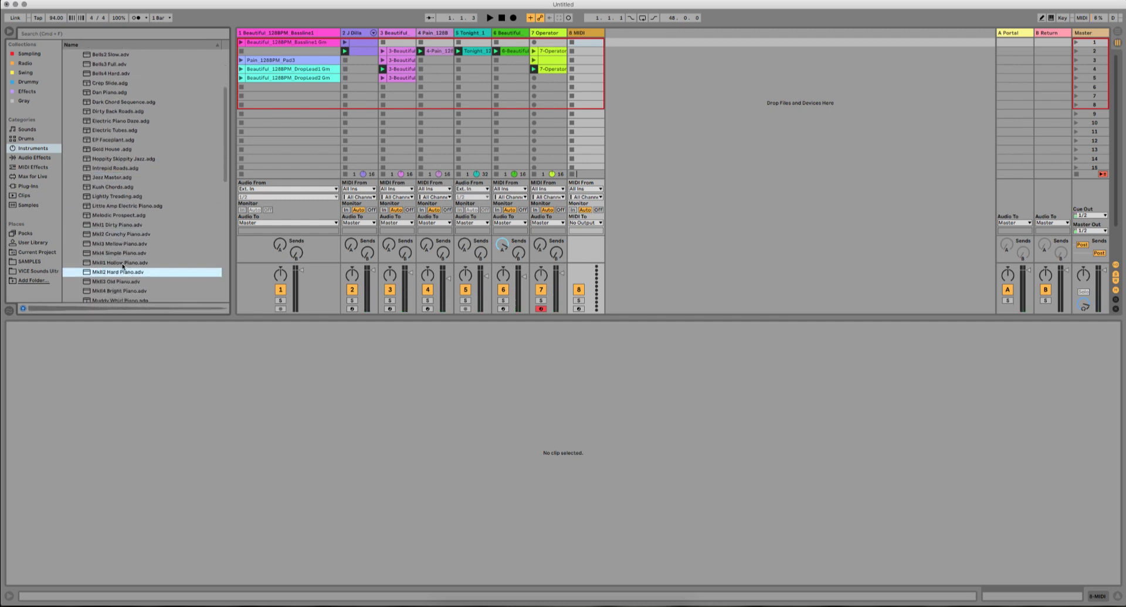
pyautogui.scroll(-1, 128, 269)
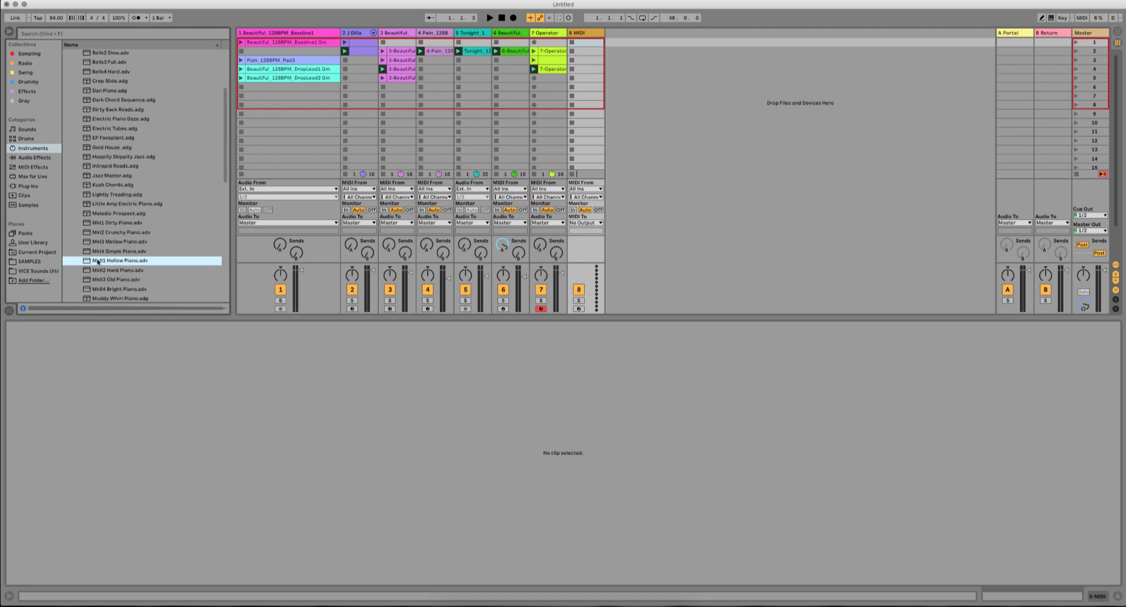
pyautogui.moveTo(98, 262); pyautogui.dragTo(589, 35)
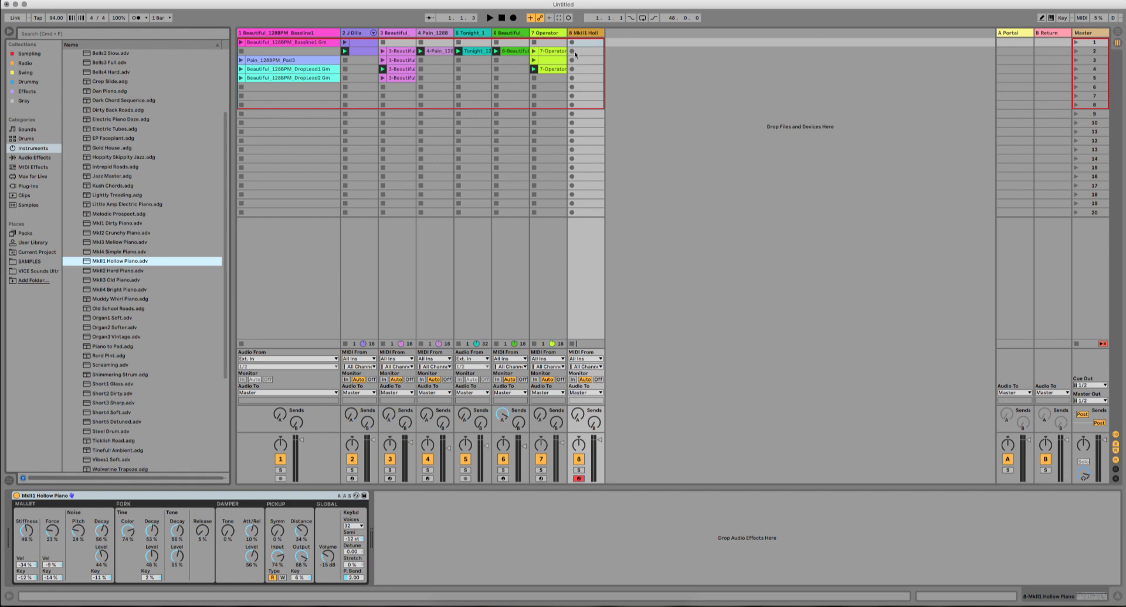
# Step: Play Operator's scene 2 bass clip with the loops and record chords into the piano track's scene 2 slot
pyautogui.click(534, 51)
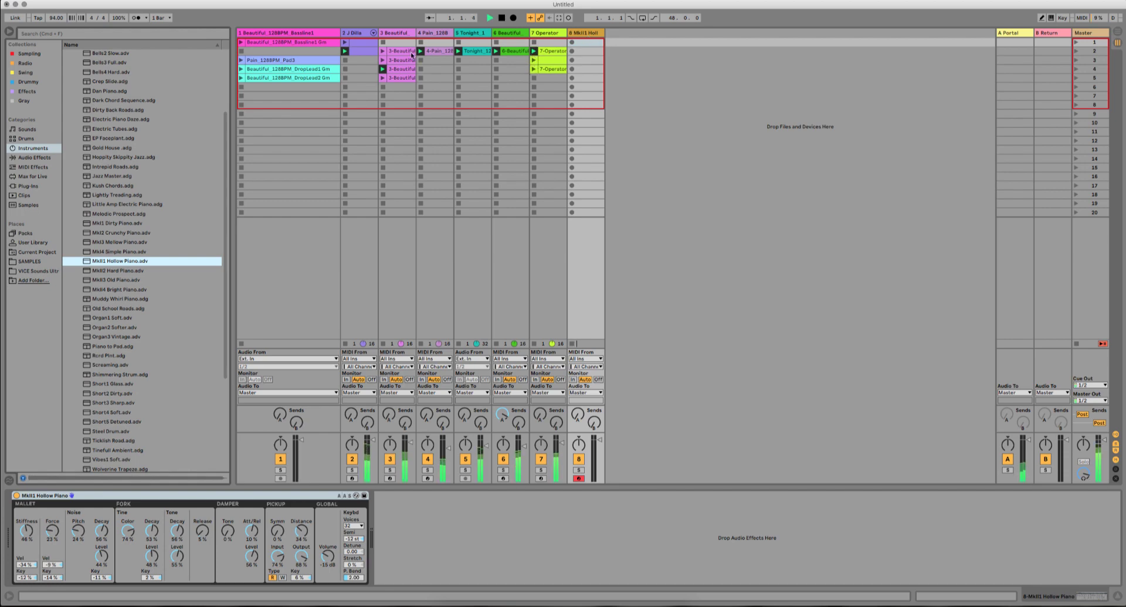
pyautogui.click(586, 52)
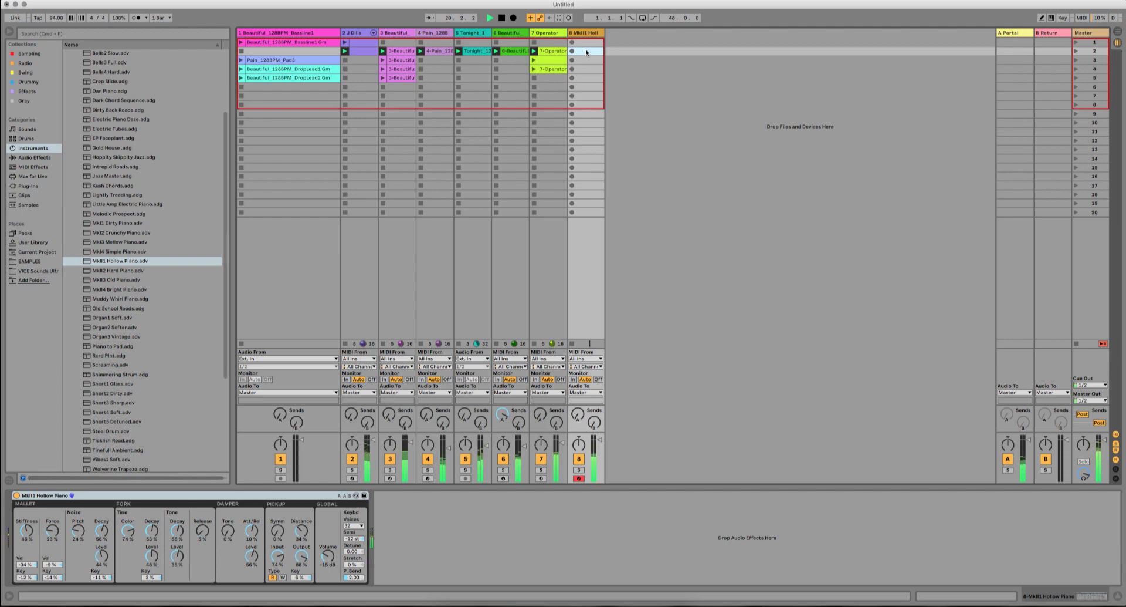
pyautogui.press('space')
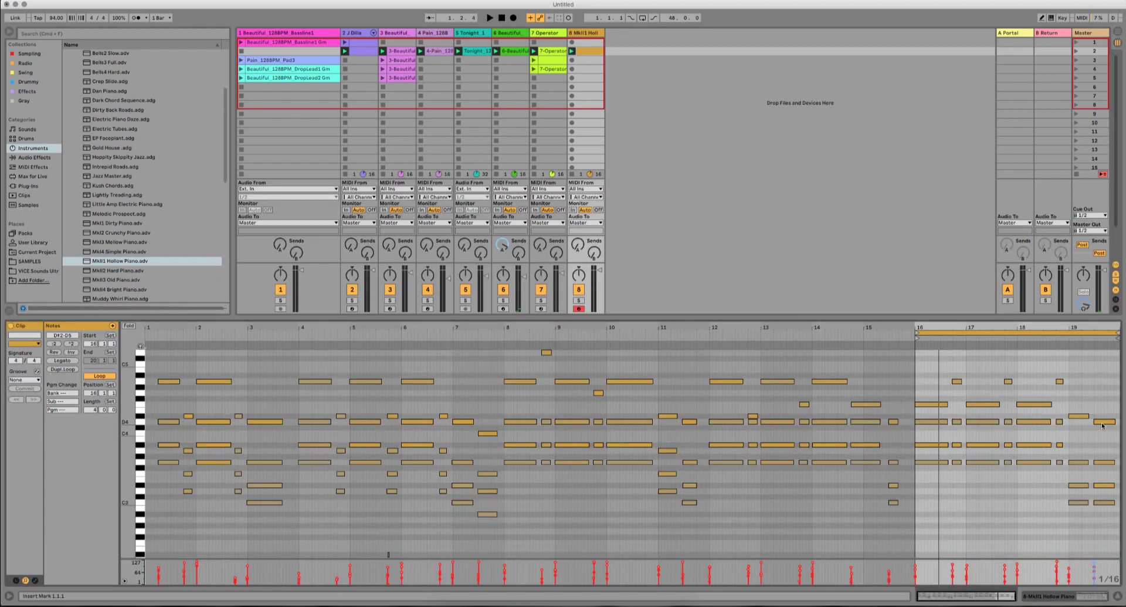
# Step: Move the top note of bar 19's first chord down to D4 and soften note velocities in the final chord
pyautogui.moveTo(1080, 416); pyautogui.dragTo(1079, 423)
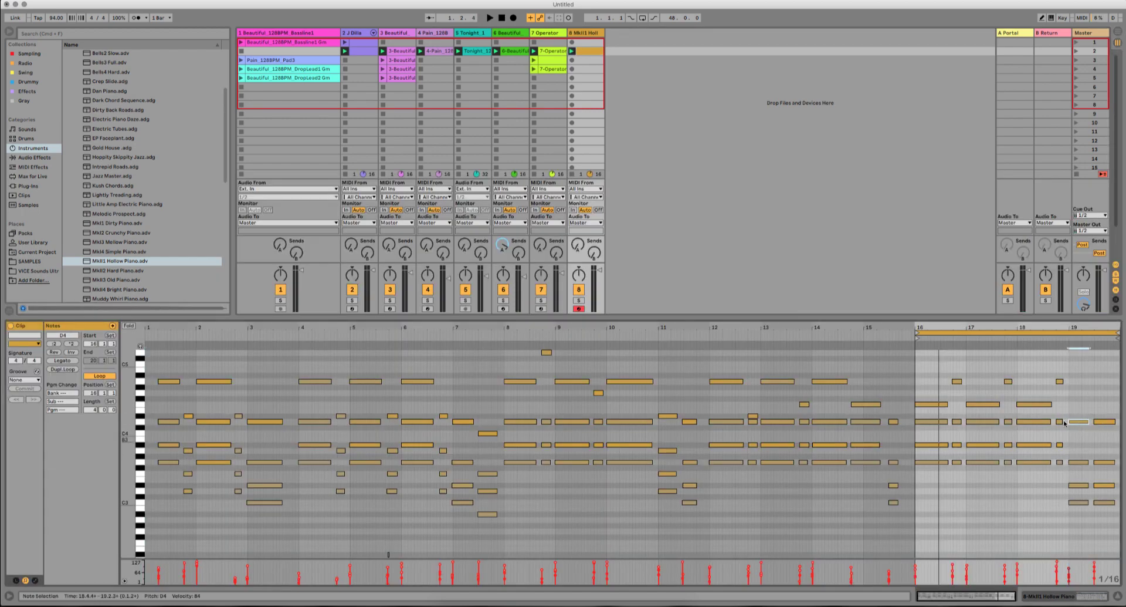
pyautogui.press('space')
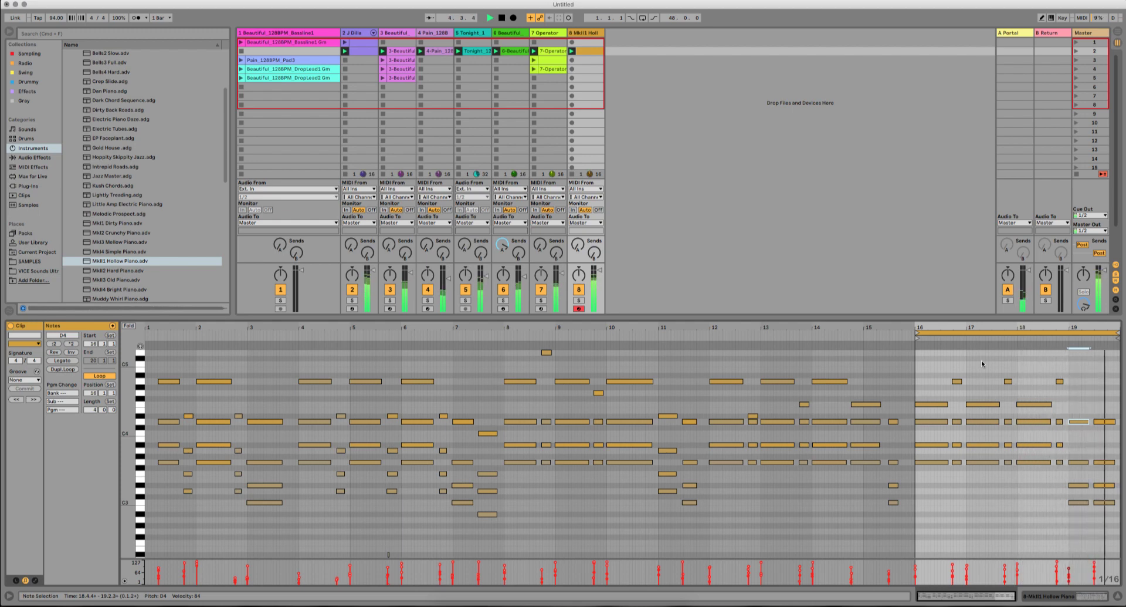
pyautogui.click(1105, 422)
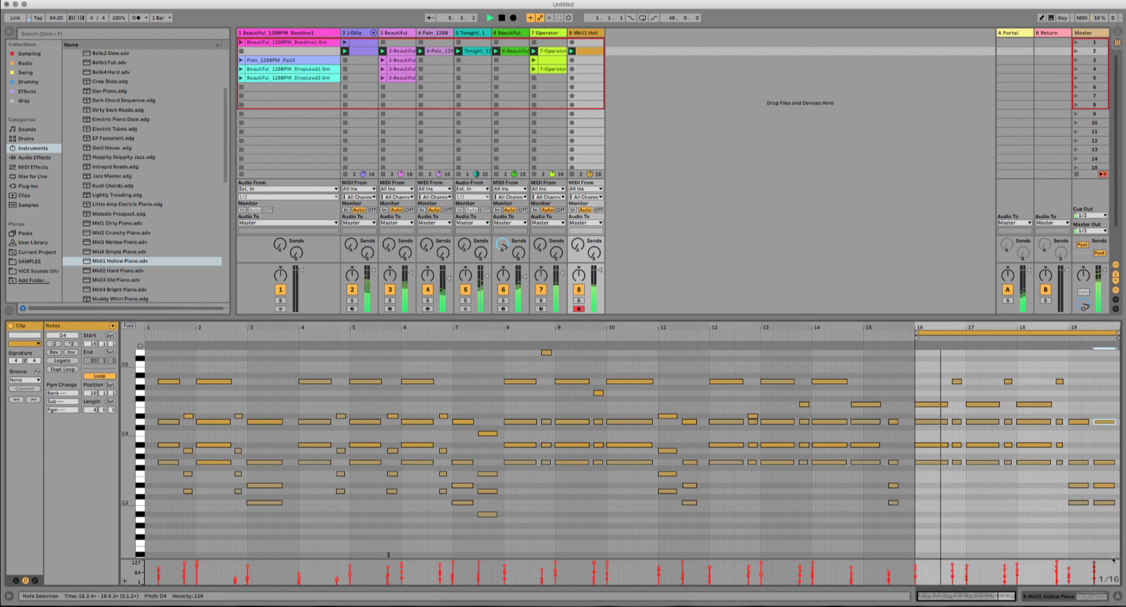
pyautogui.moveTo(1094, 562); pyautogui.dragTo(1094, 564)
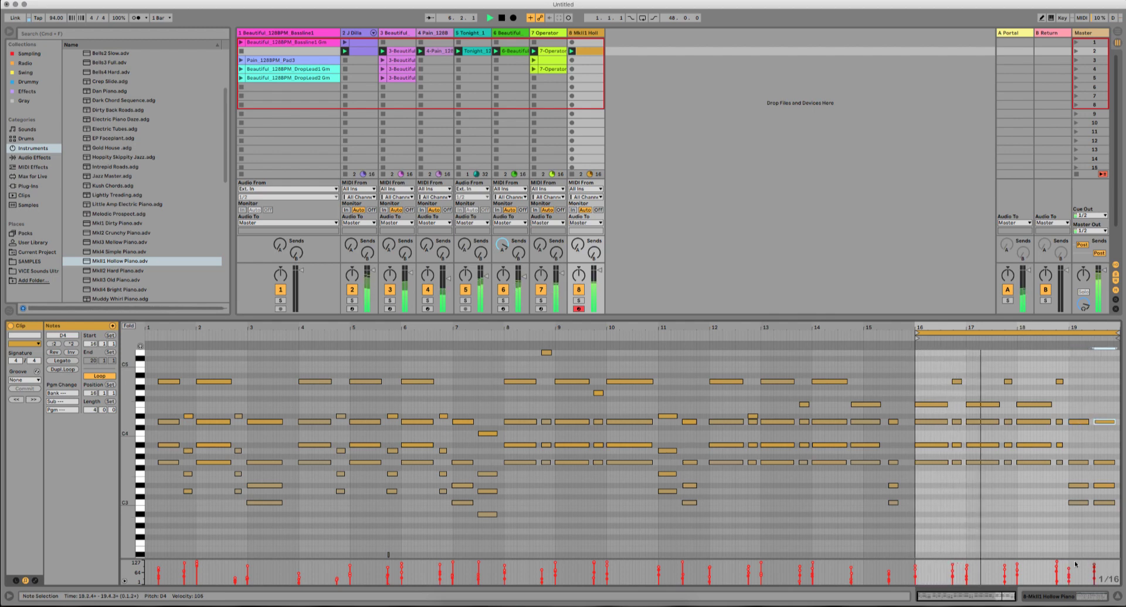
pyautogui.moveTo(1094, 564); pyautogui.dragTo(1094, 568)
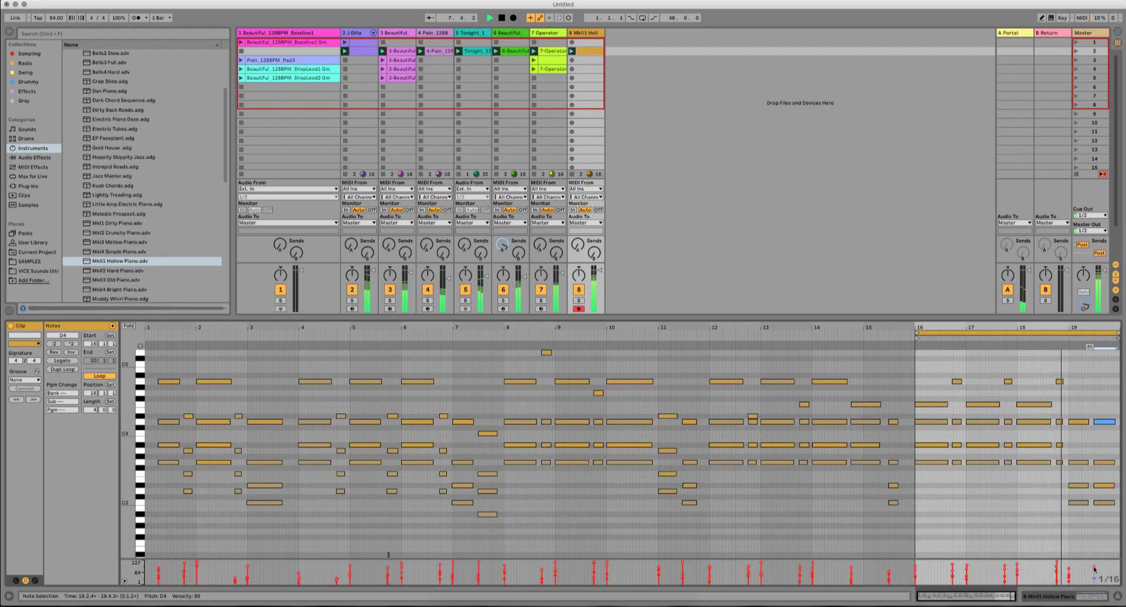
pyautogui.click(1094, 568)
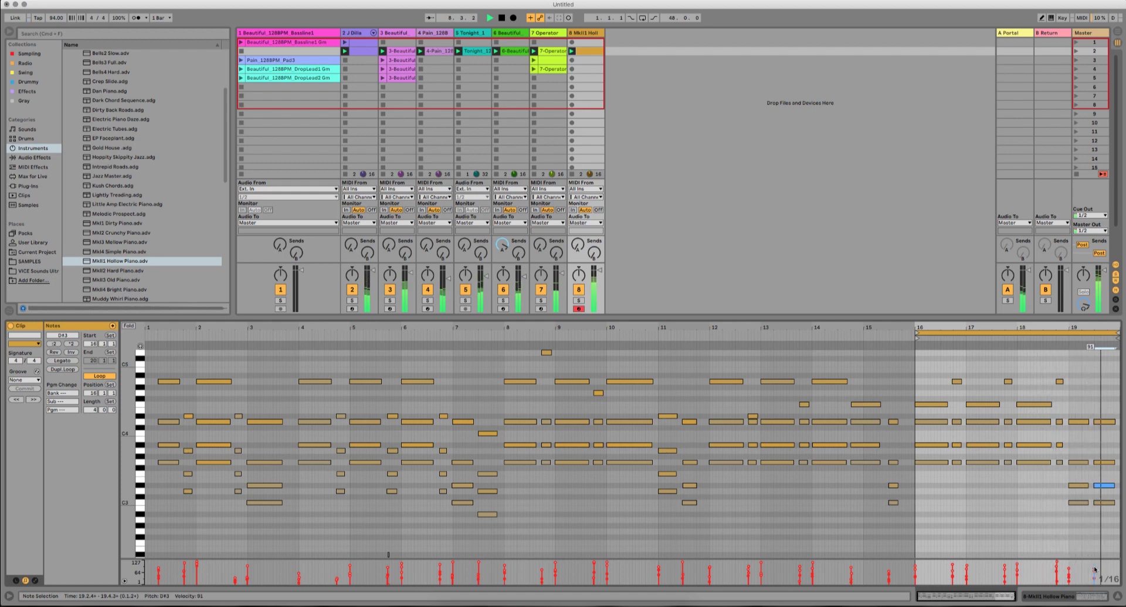
# Step: Crop the piano clip to its final four-bar loop starting at bar 16
pyautogui.rightClick(852, 366)
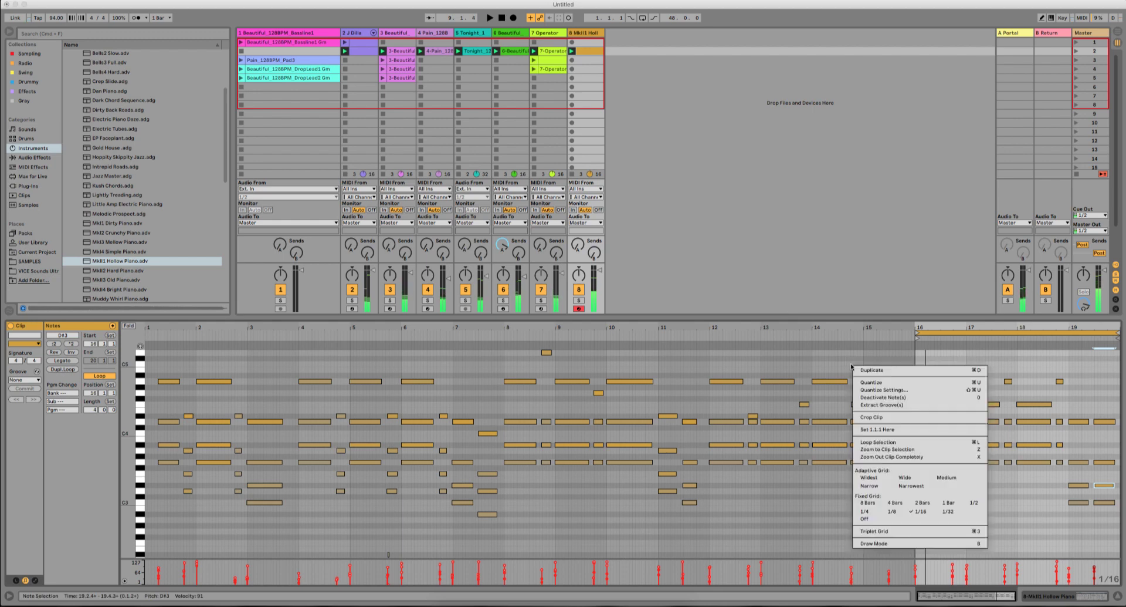
pyautogui.click(872, 416)
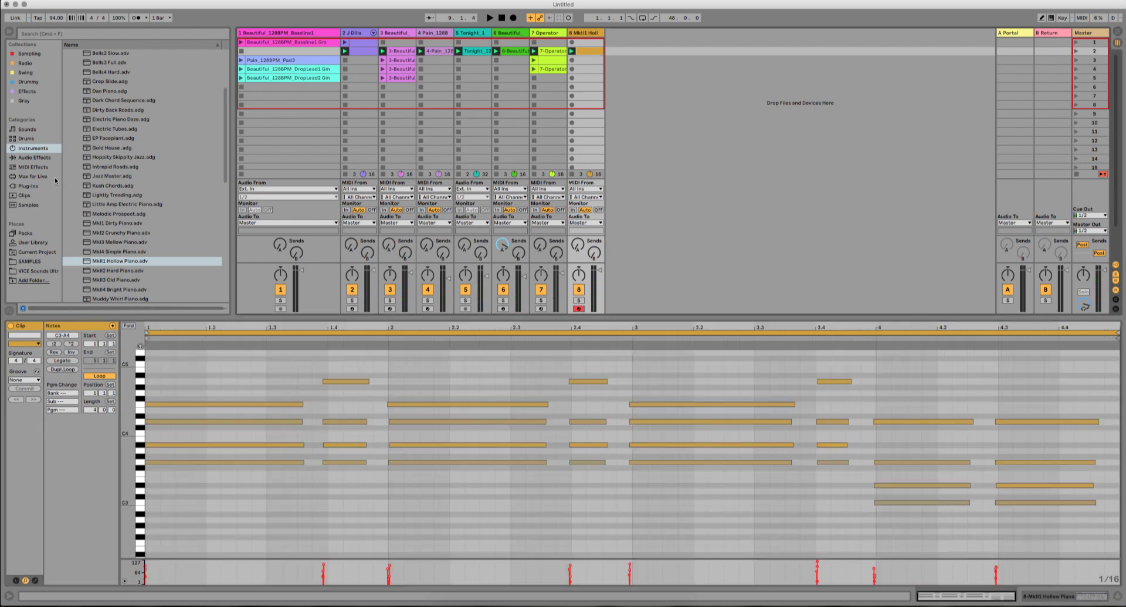
# Step: Load Output's Movement plug-in onto the piano track and start playback with the effect
pyautogui.click(32, 186)
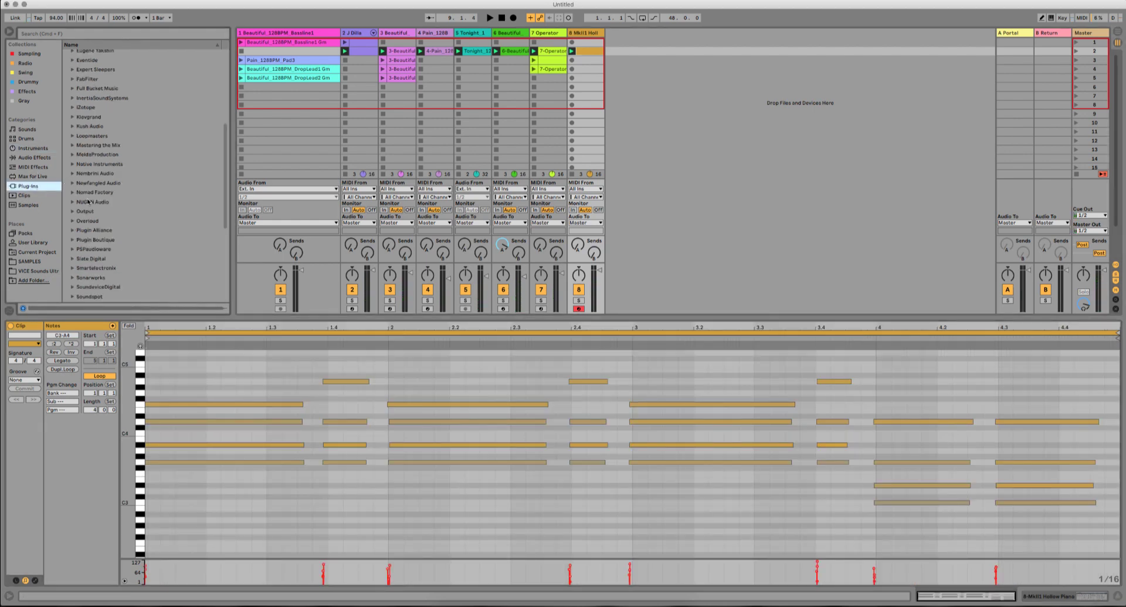
pyautogui.click(72, 211)
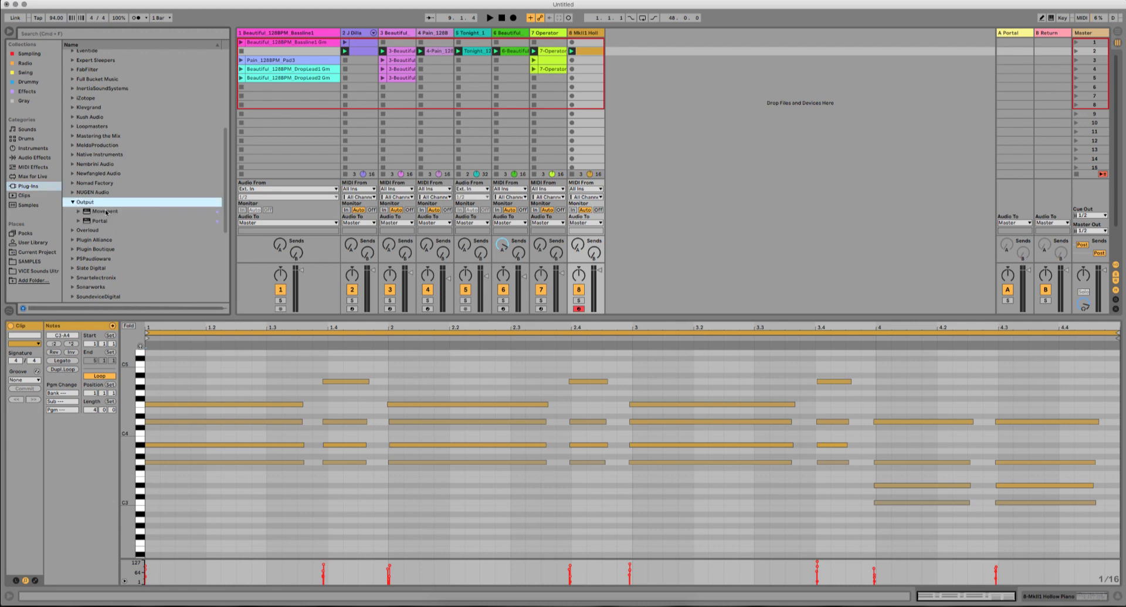
pyautogui.click(106, 211)
pyautogui.moveTo(584, 70); pyautogui.dragTo(586, 31)
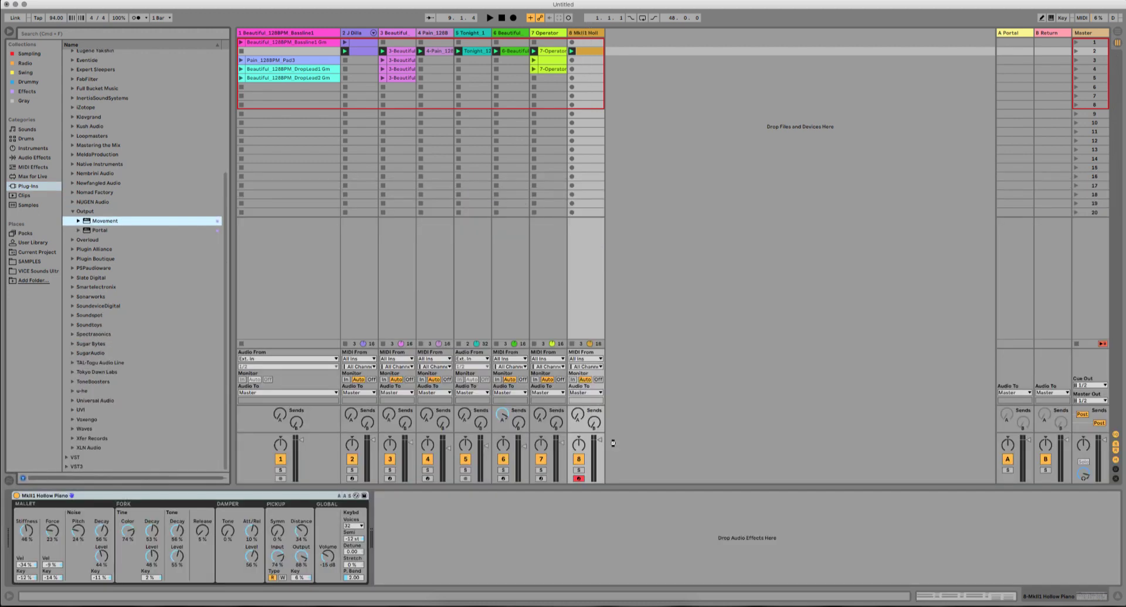
pyautogui.press('space')
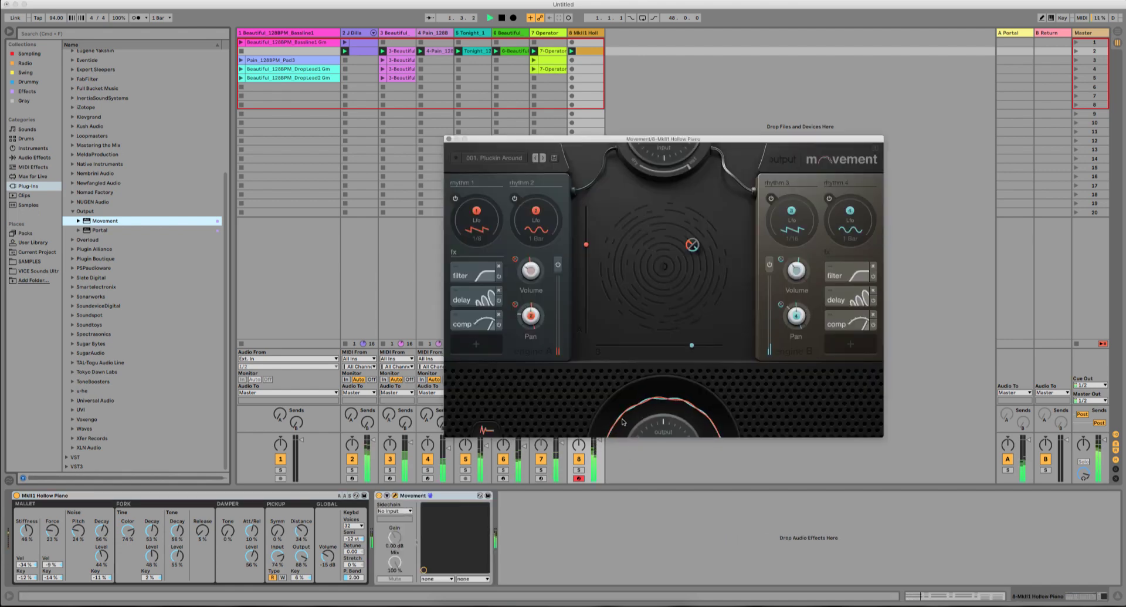
# Step: Set the rate of Movement's rhythm 2 LFO to a regular 1/8
pyautogui.click(538, 235)
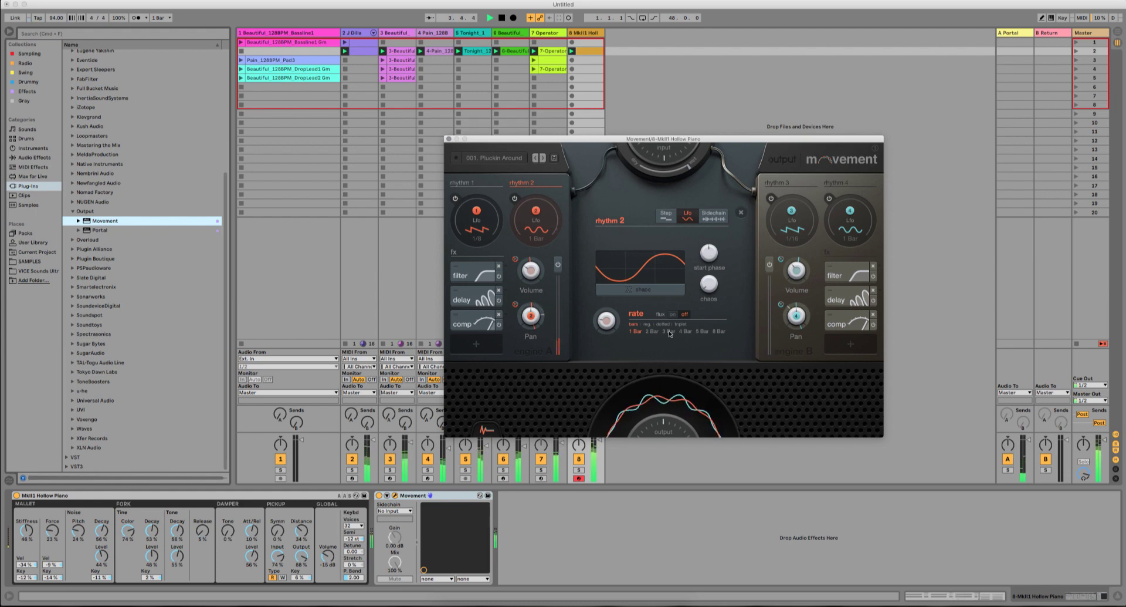
pyautogui.moveTo(703, 260)
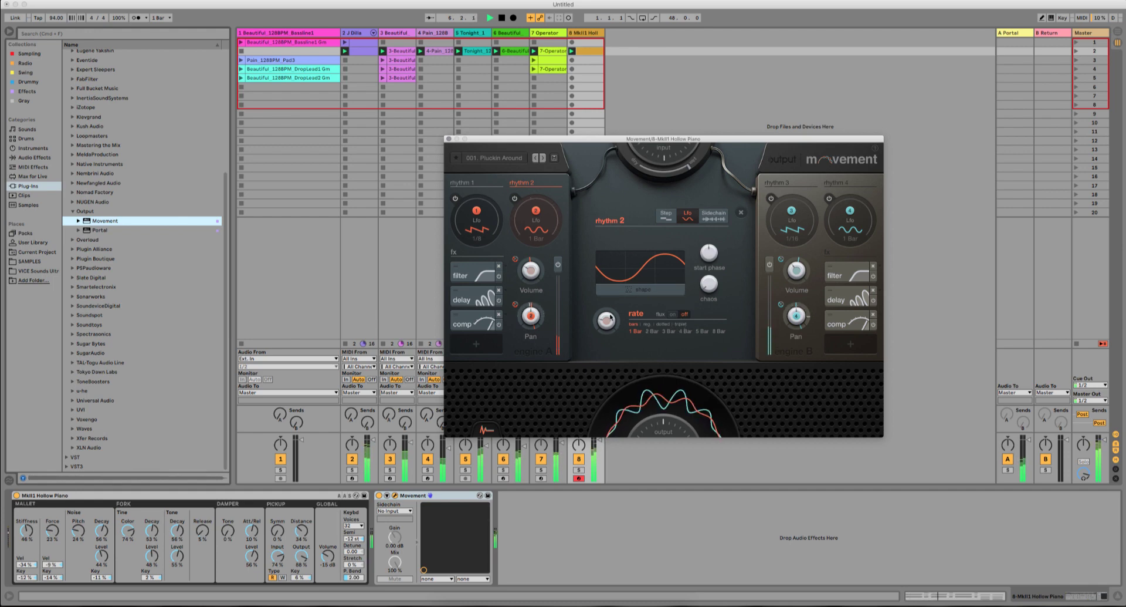
pyautogui.click(647, 324)
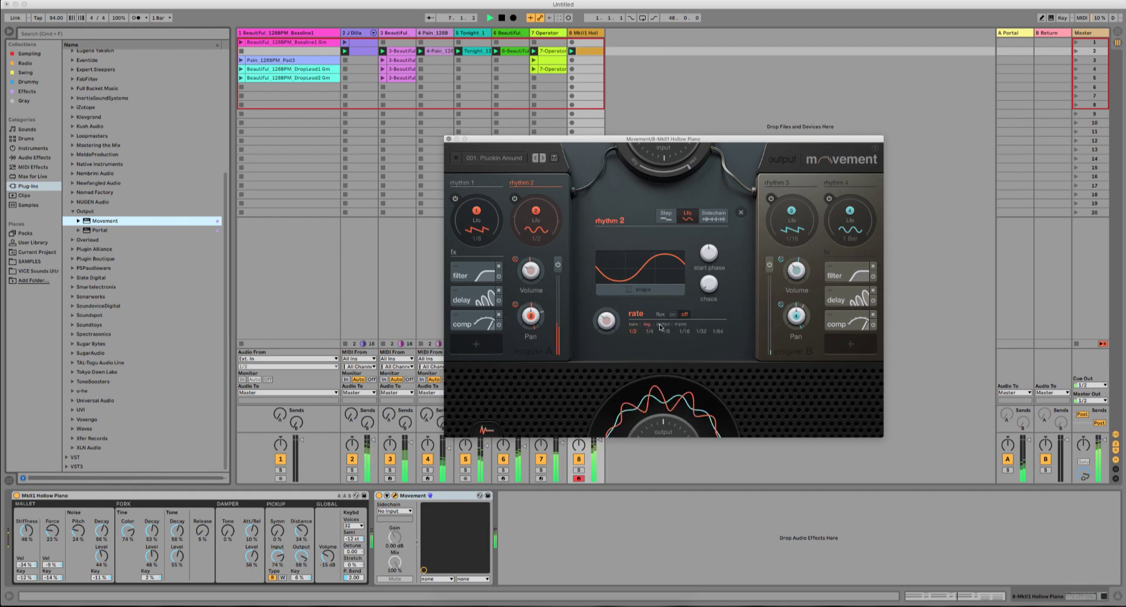
pyautogui.click(650, 331)
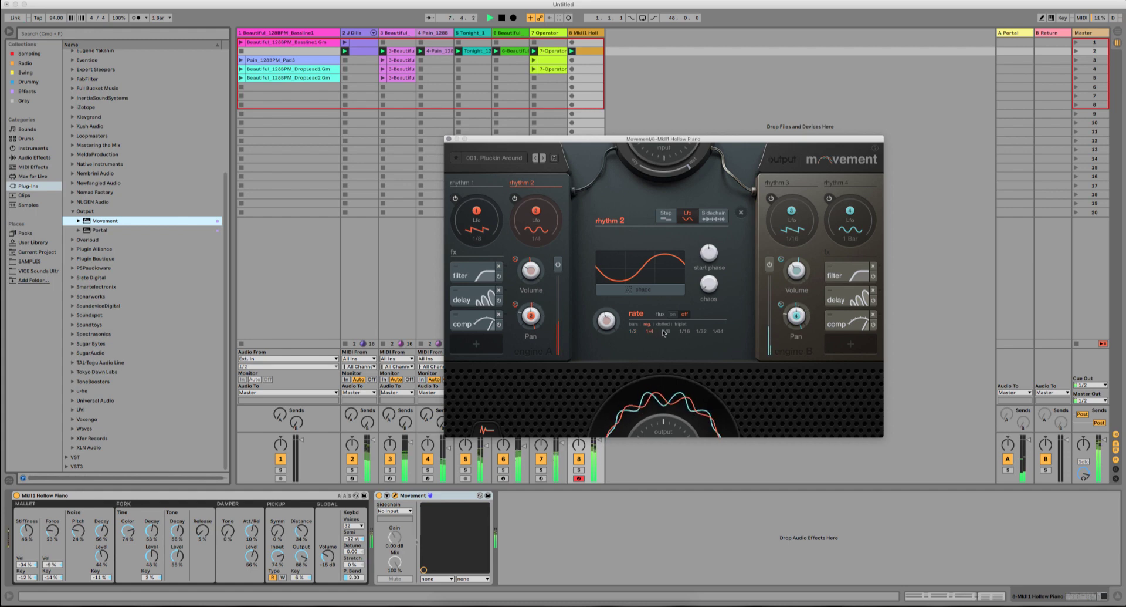
pyautogui.click(666, 331)
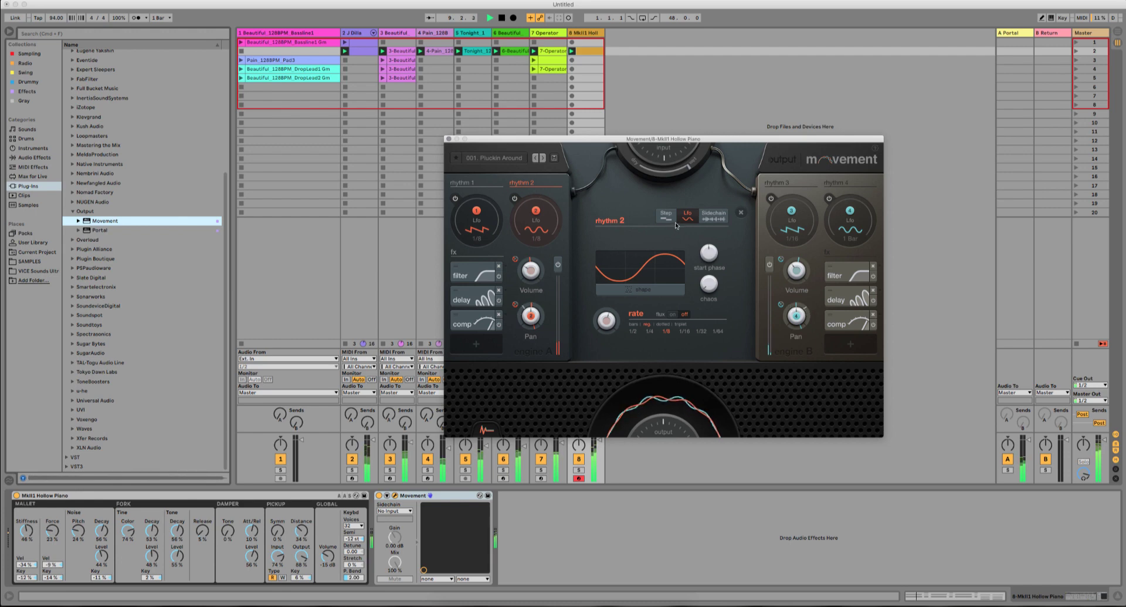
# Step: Check the rates of rhythms 1 and 3, and set rhythm 4's LFO rate to a regular 1/8
pyautogui.click(476, 220)
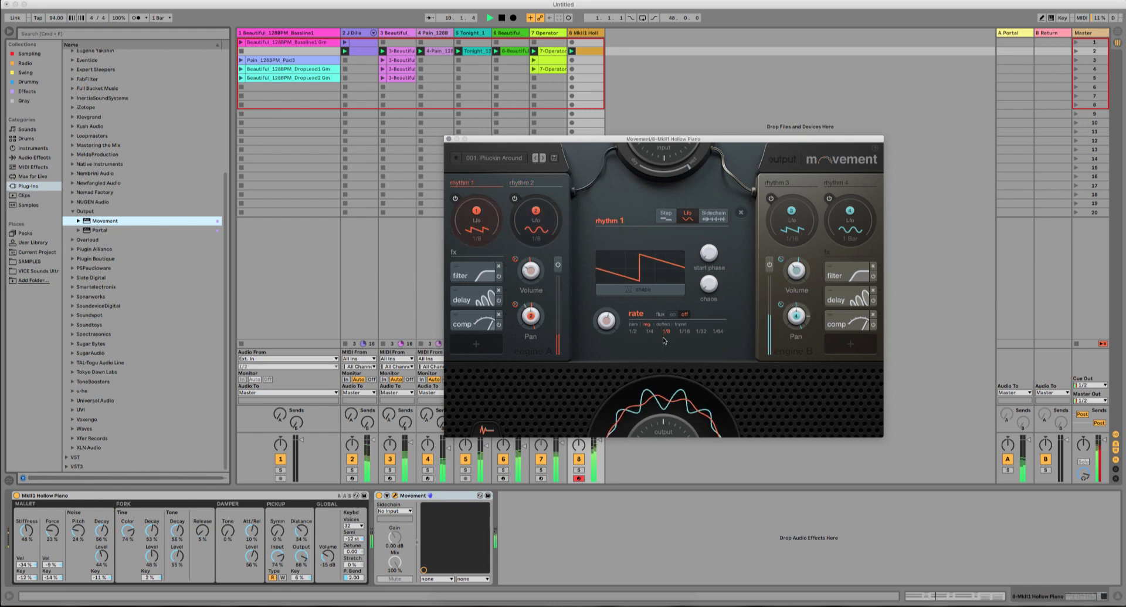
pyautogui.click(792, 224)
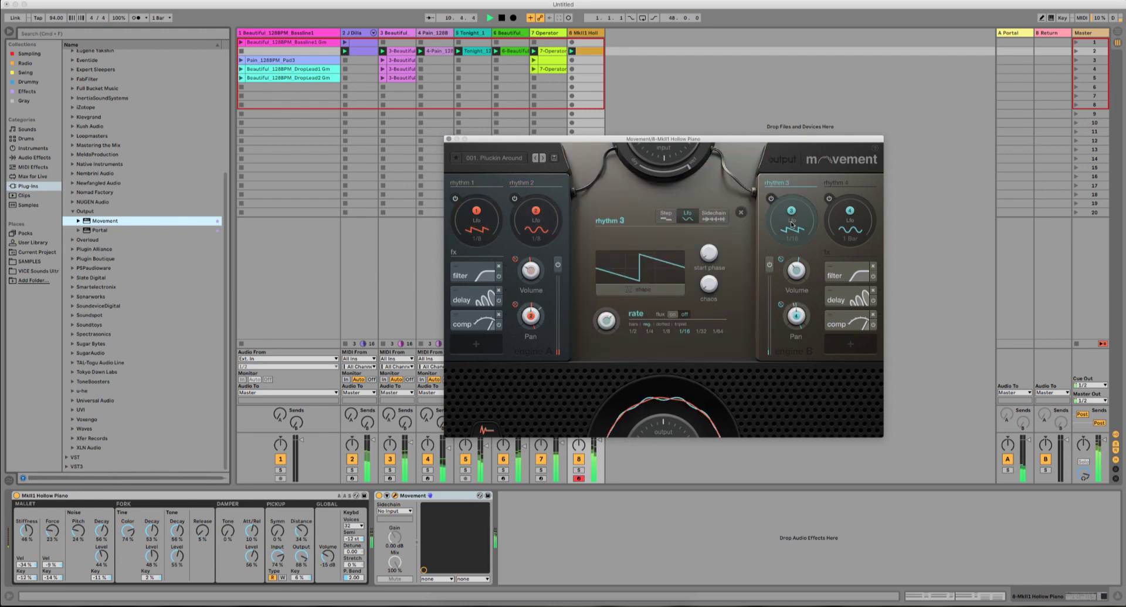
pyautogui.click(850, 222)
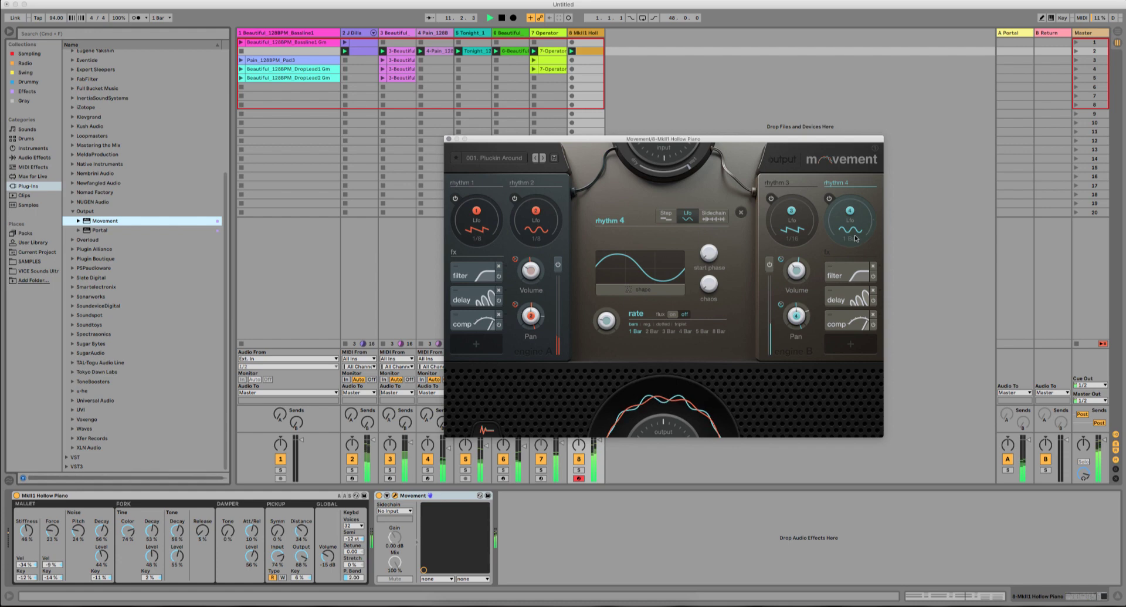
pyautogui.click(648, 324)
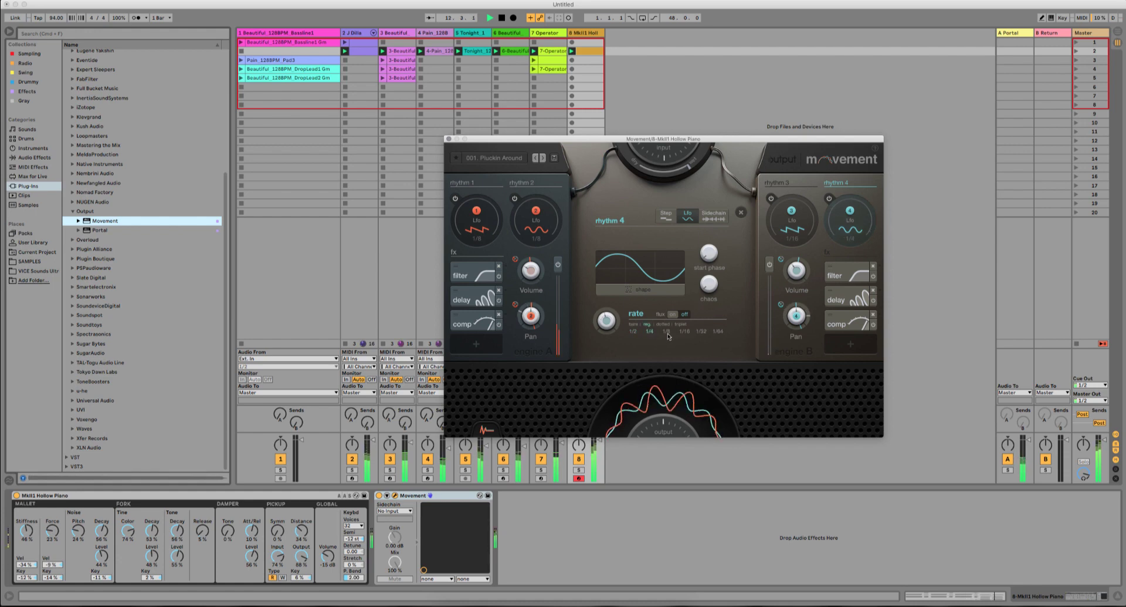
pyautogui.click(667, 331)
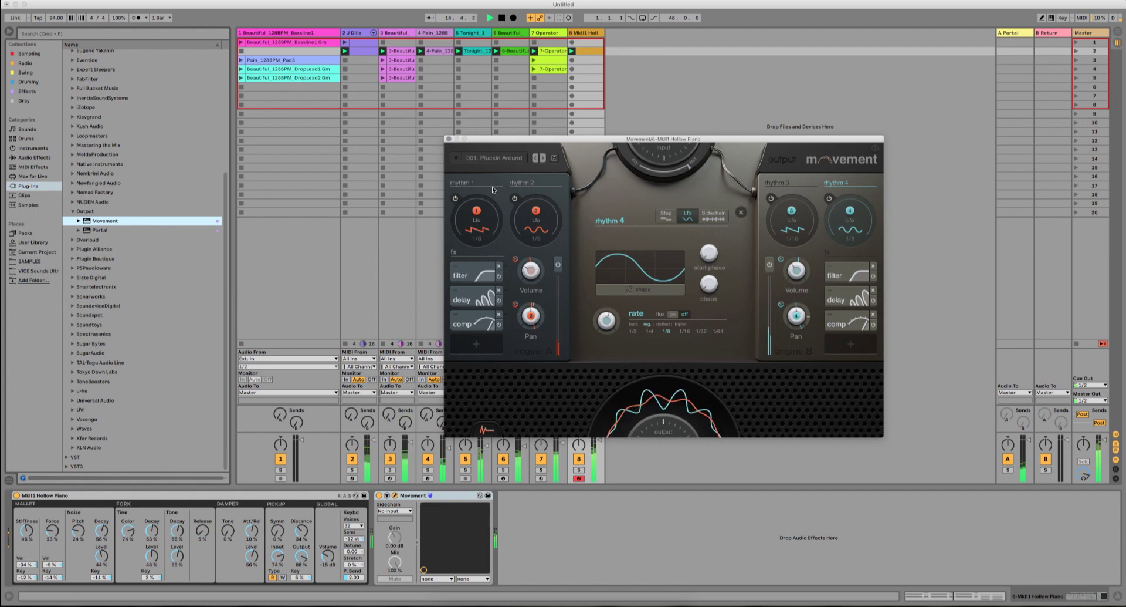
pyautogui.click(449, 139)
pyautogui.press('space')
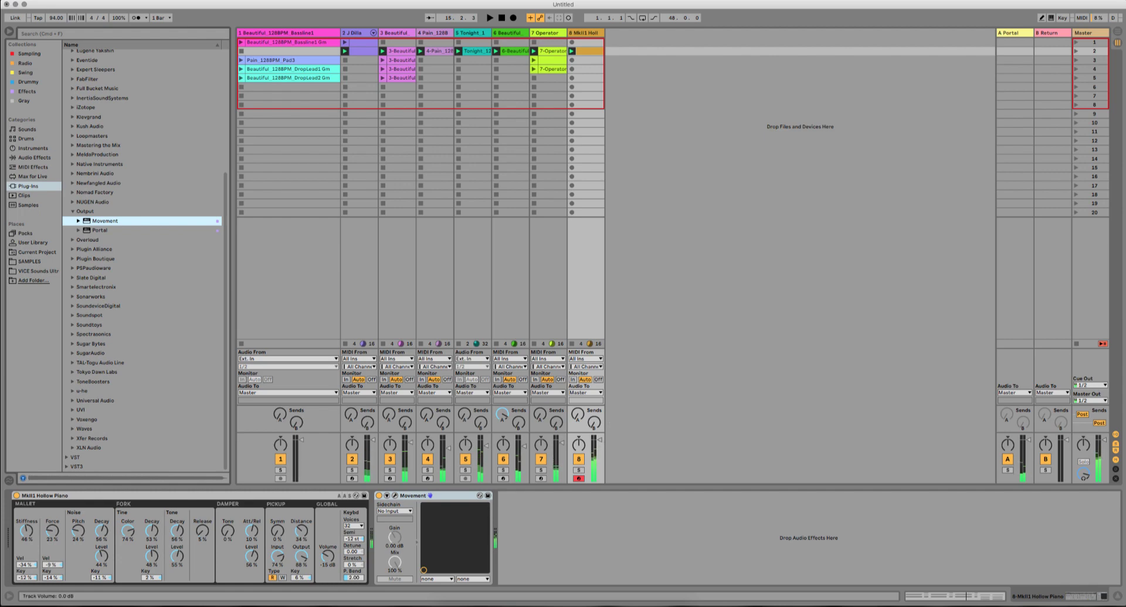
# Step: Delete the Beautiful_128BPM_Bassline1 source audio track and stop all session clips
pyautogui.click(311, 42)
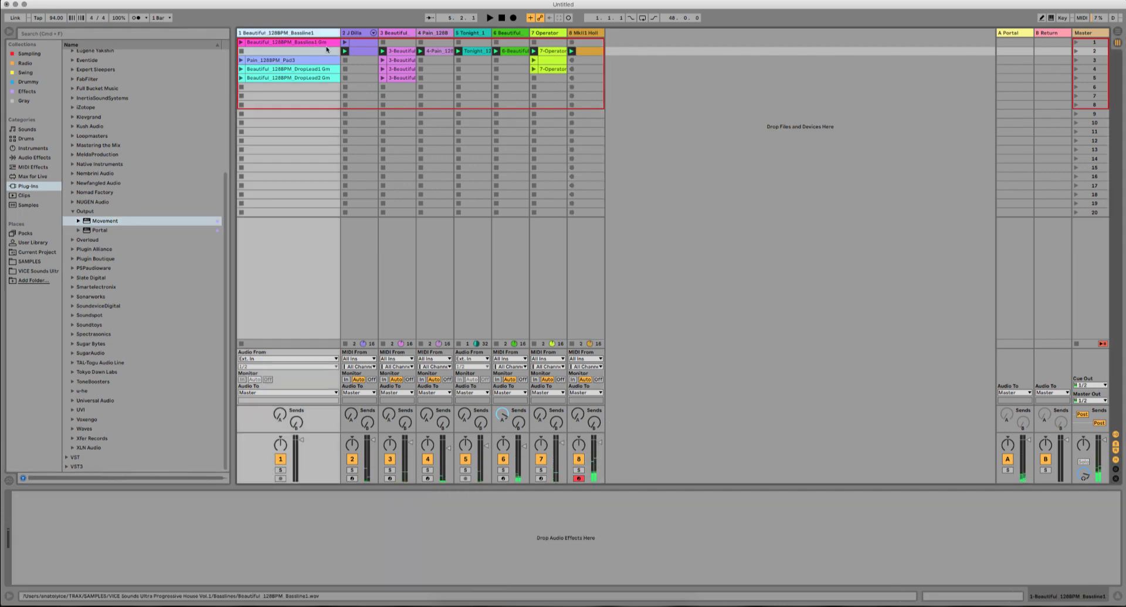
pyautogui.press('Delete')
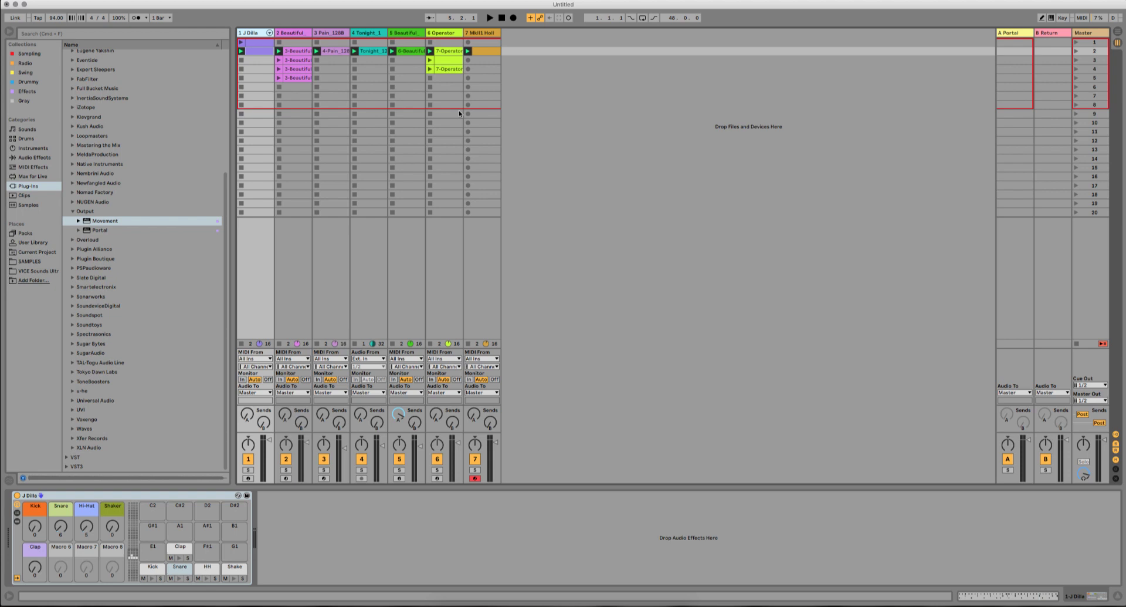
pyautogui.click(1077, 344)
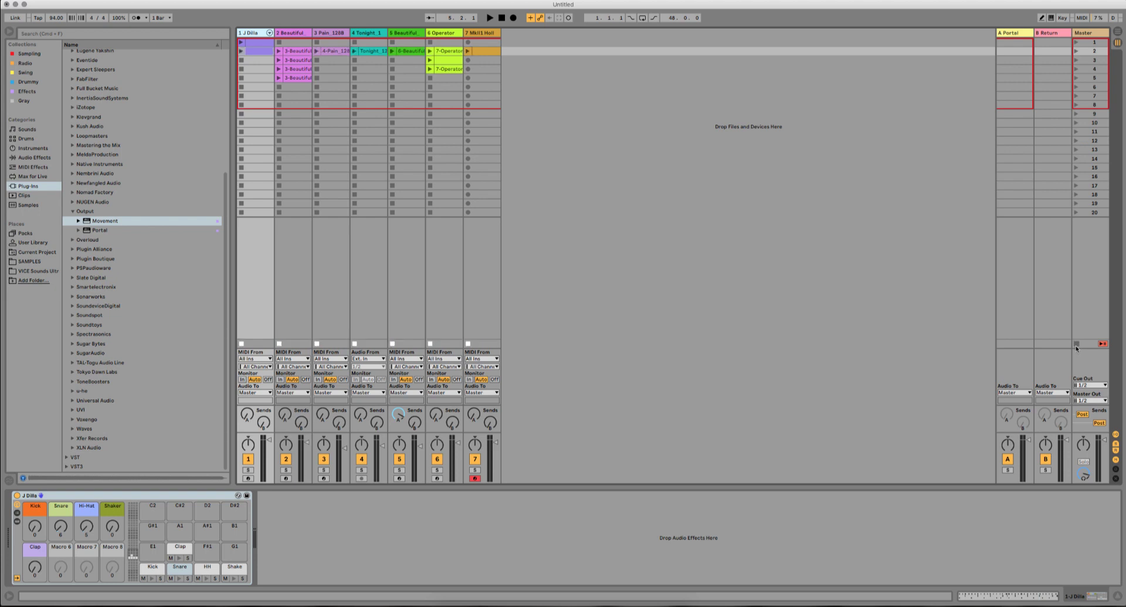
# Step: Place the Tonight_128BPM pluck clip from the session into the arrangement at bar 1 of track 4
pyautogui.click(303, 53)
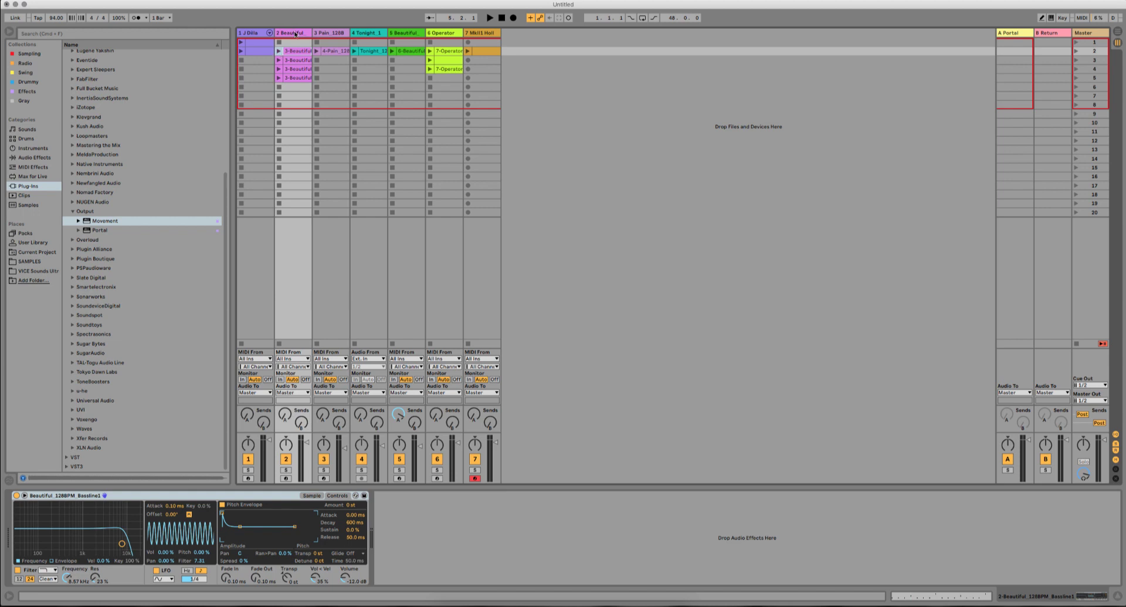
pyautogui.click(280, 52)
pyautogui.click(316, 51)
pyautogui.click(1121, 33)
pyautogui.moveTo(1121, 34); pyautogui.dragTo(616, 213)
pyautogui.moveTo(345, 215); pyautogui.dragTo(240, 212)
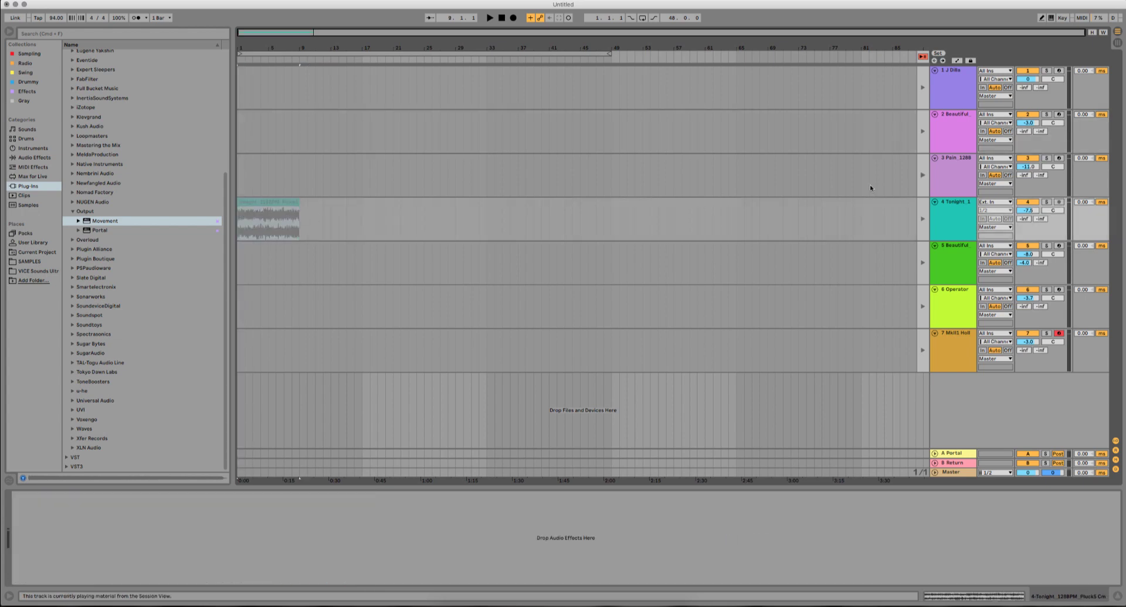
# Step: Place the Beautiful_128BPM bassline MIDI clip on the Pain track in the arrangement, spanning bars 1 to 9
pyautogui.click(1118, 44)
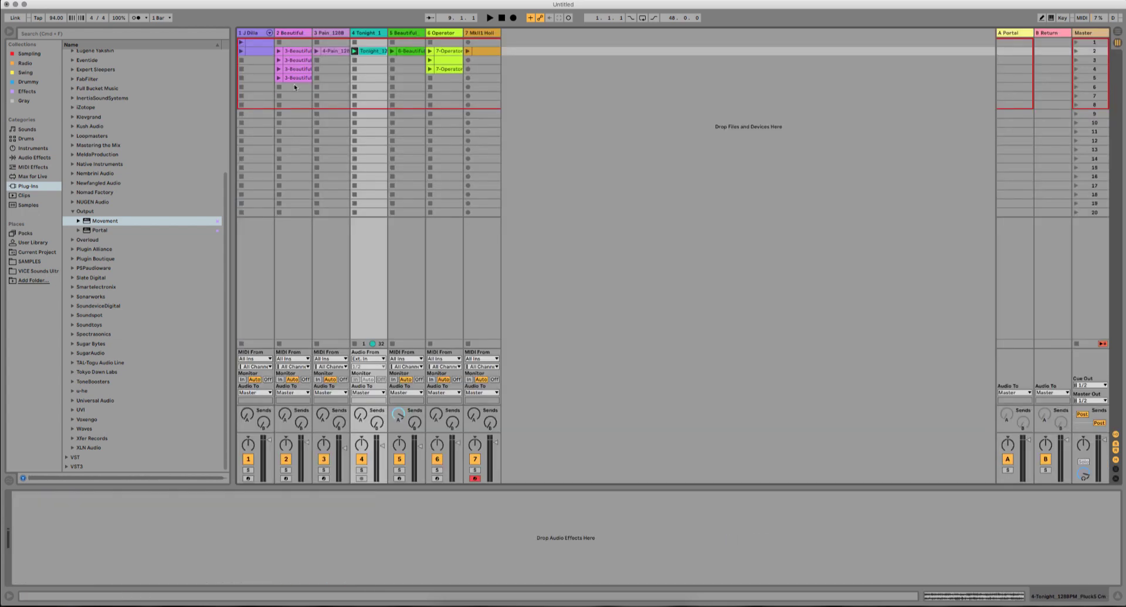
pyautogui.press('Tab')
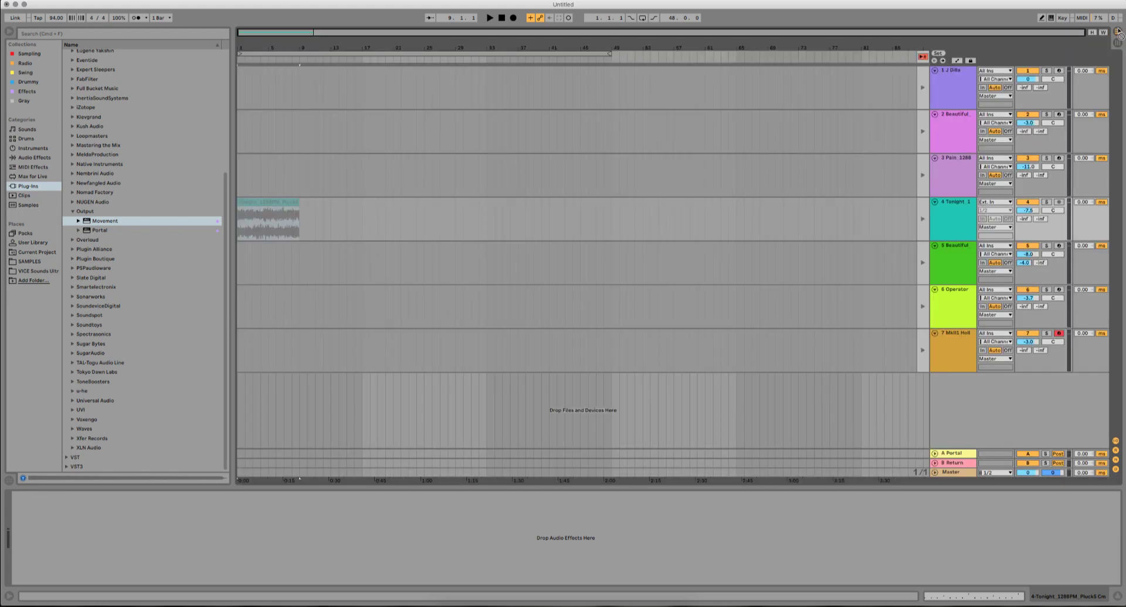
pyautogui.moveTo(276, 165)
pyautogui.mouseDown()
pyautogui.moveTo(238, 167)
pyautogui.moveTo(305, 168)
pyautogui.mouseUp()
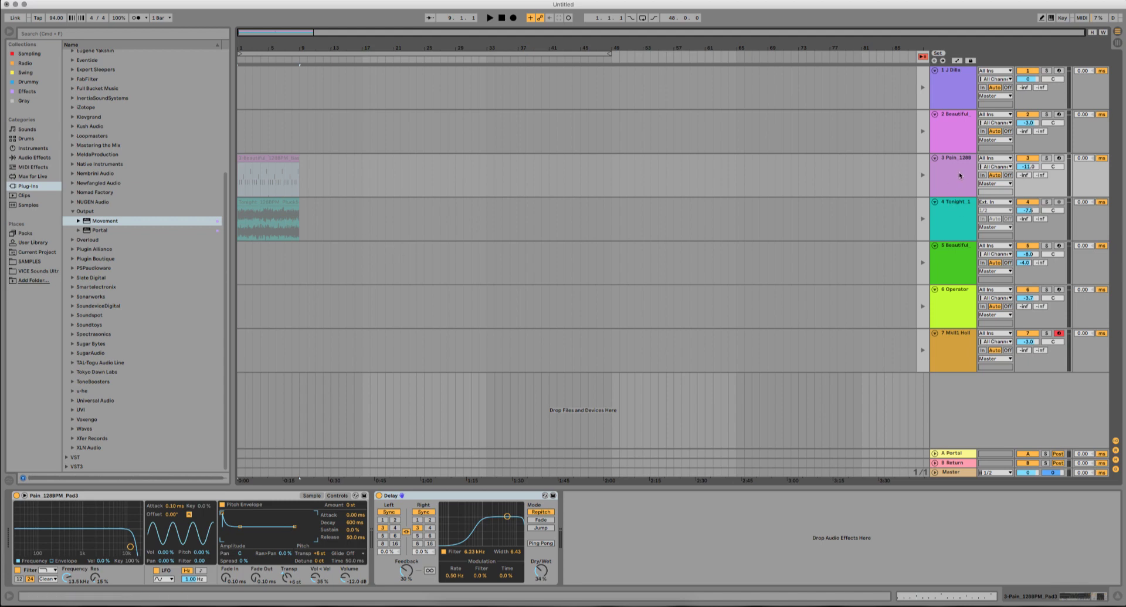
# Step: Switch playback back to the arrangement and display the Filter Freq automation lane of the Pain track's sampler
pyautogui.click(959, 61)
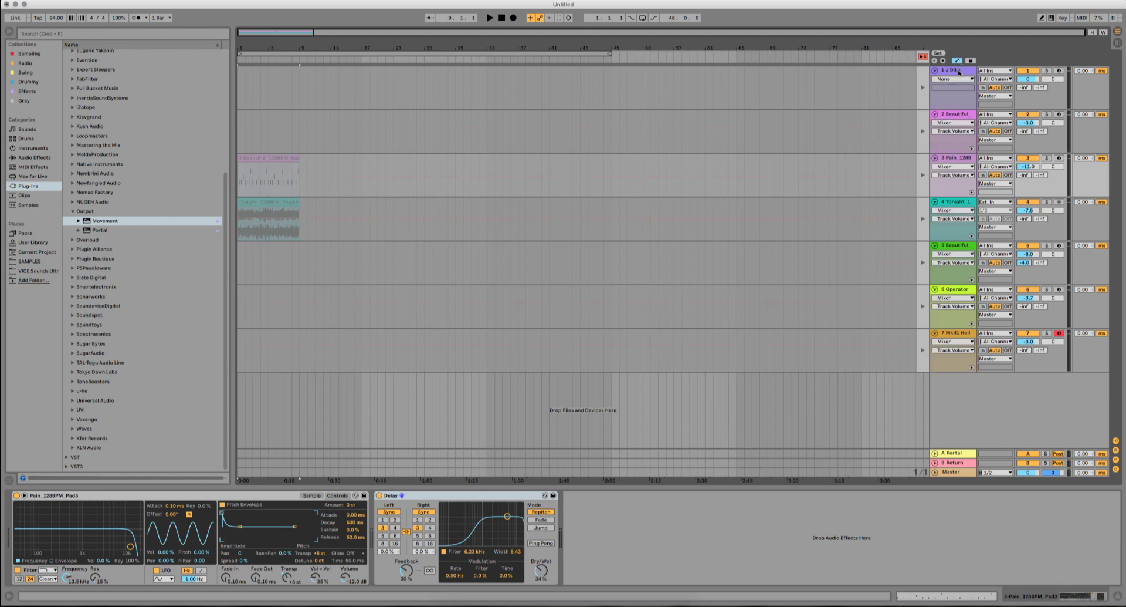
pyautogui.click(924, 56)
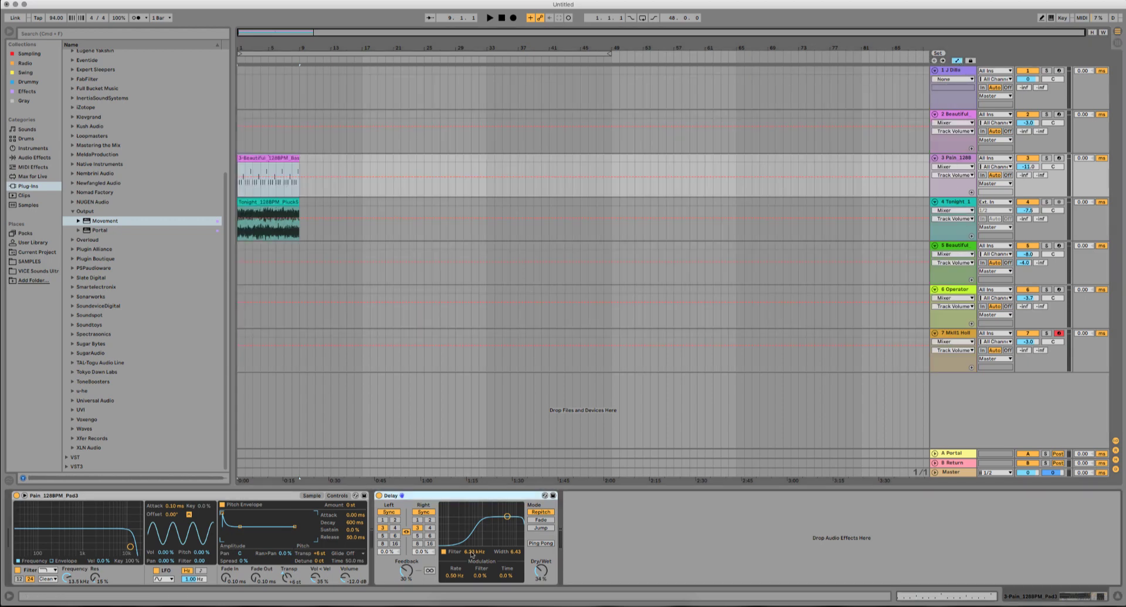
pyautogui.click(316, 496)
pyautogui.click(316, 496)
pyautogui.click(68, 577)
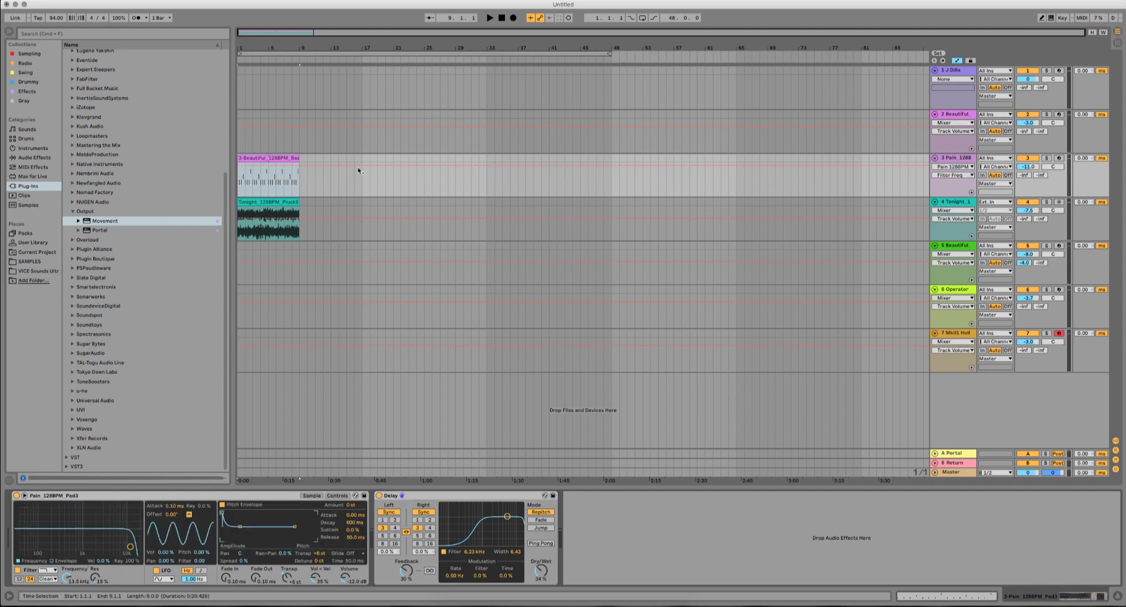
# Step: Draw a filter frequency ramp on the Pain track rising from 30 Hz at bar 1 until bar 9, and play it
pyautogui.click(300, 168)
pyautogui.moveTo(238, 166); pyautogui.dragTo(239, 189)
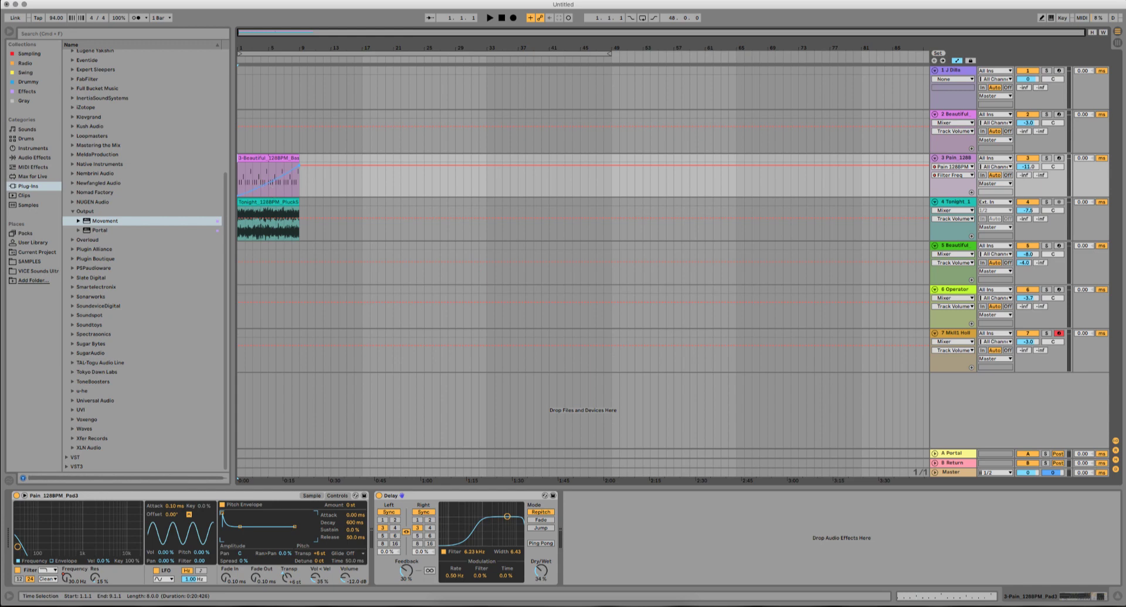
pyautogui.press('space')
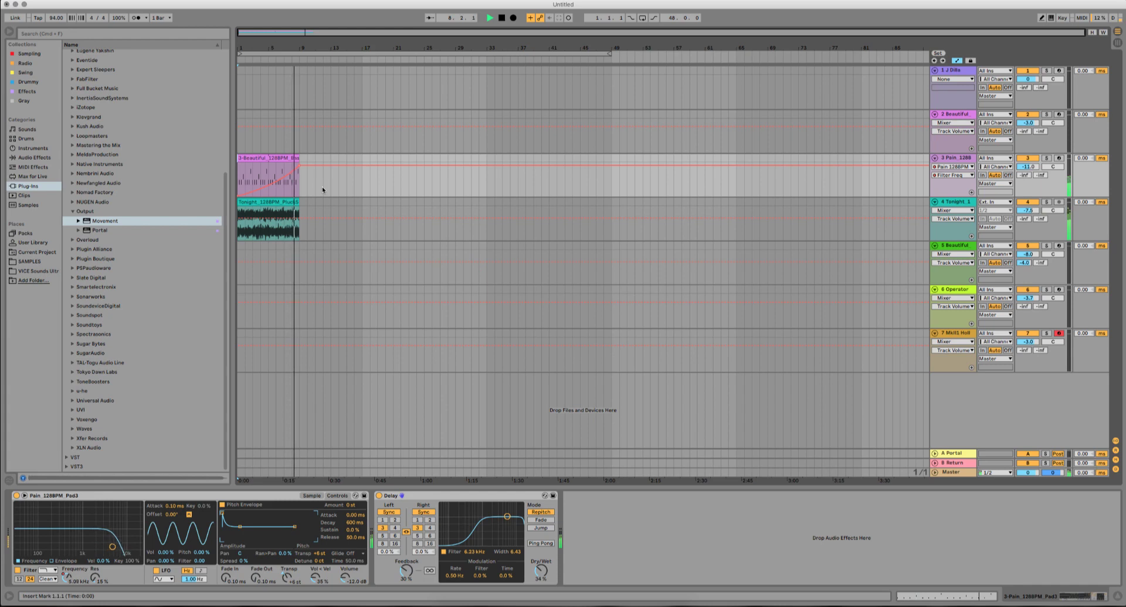
# Step: Place another Beautiful bassline clip at bar 9 of the Pain track and a 7-Operator clip at bar 9 of track 5
pyautogui.click(1118, 43)
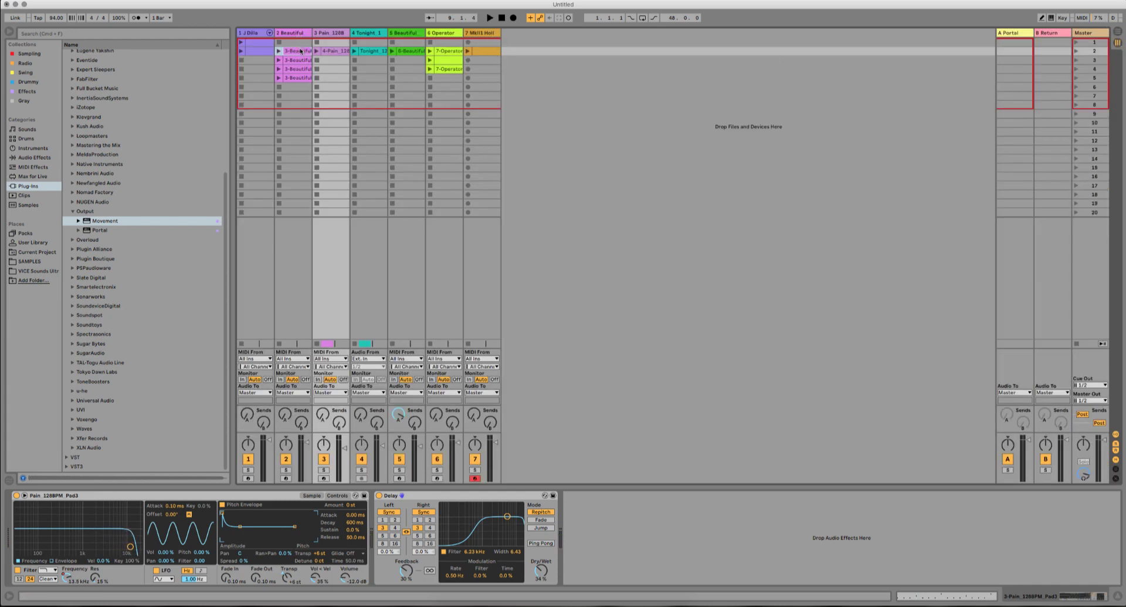
pyautogui.moveTo(303, 53); pyautogui.dragTo(302, 177)
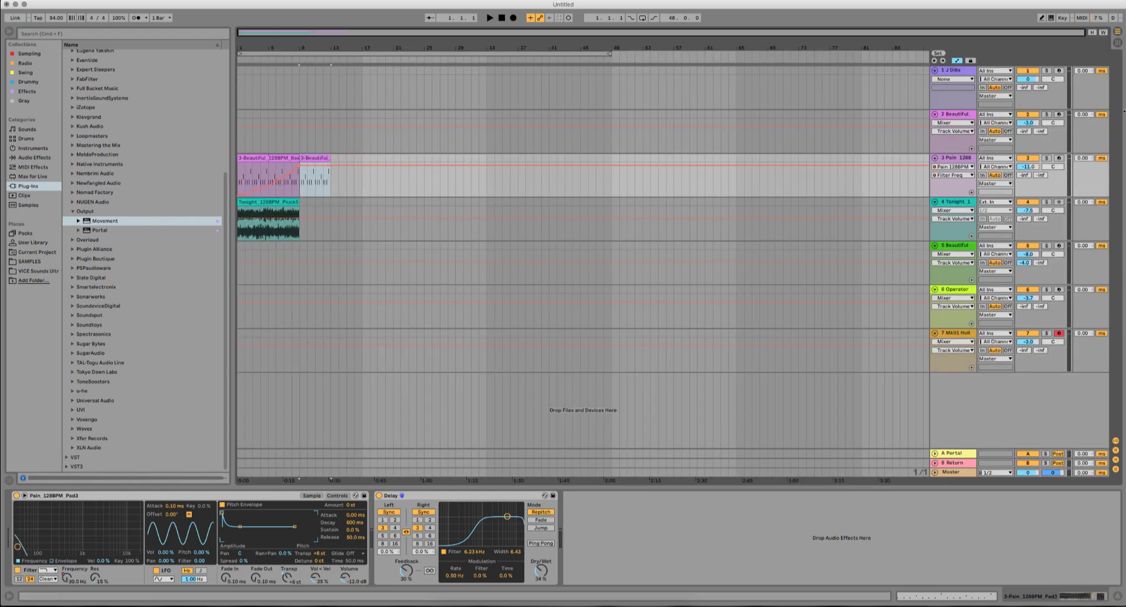
pyautogui.click(1118, 45)
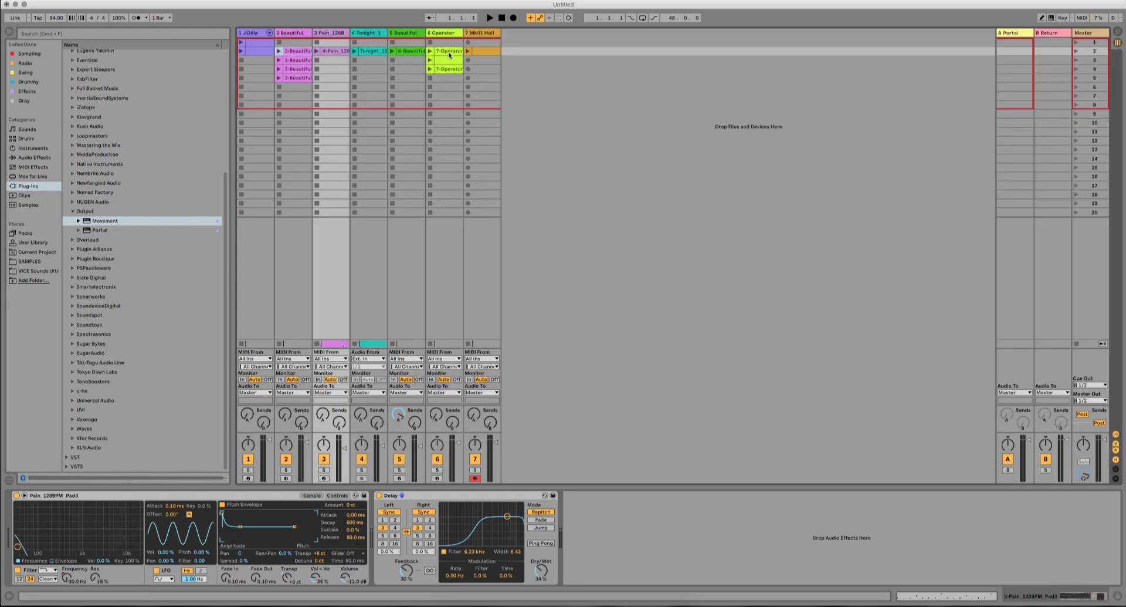
pyautogui.moveTo(449, 55); pyautogui.dragTo(453, 59)
pyautogui.moveTo(1124, 64); pyautogui.dragTo(301, 252)
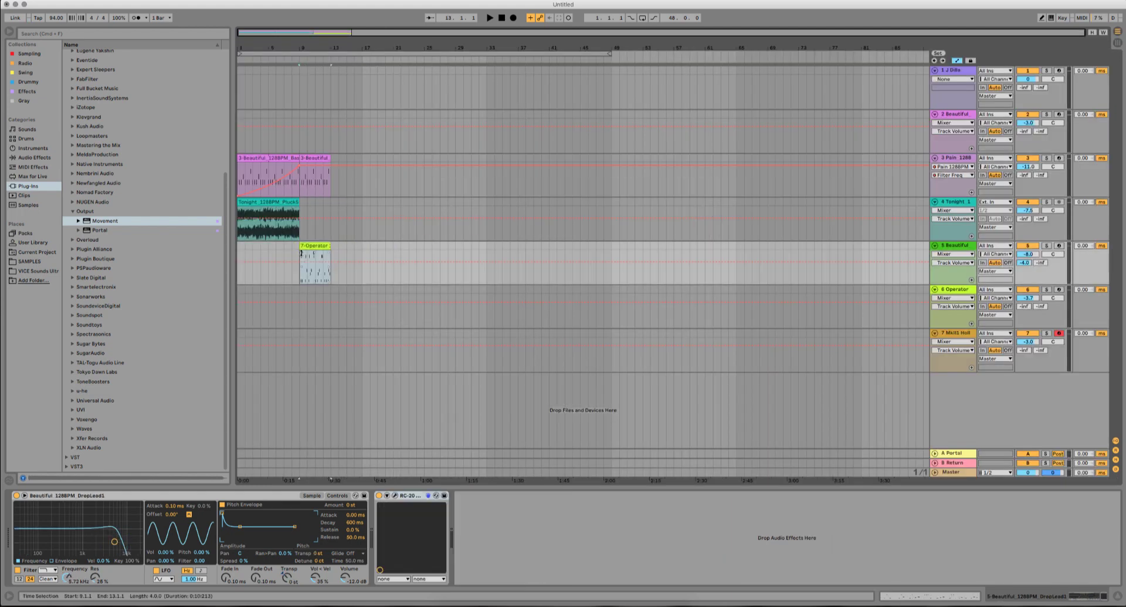
# Step: Place the first J Dilla session clip at bar 1 of the Beautiful track in the arrangement and colour it light blue
pyautogui.click(1118, 41)
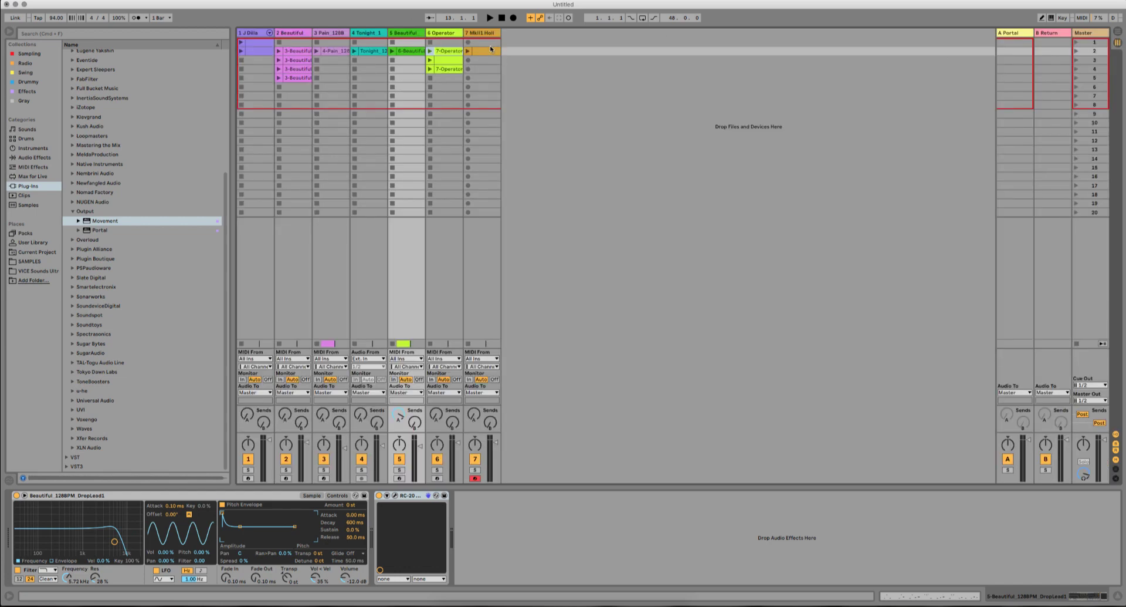
pyautogui.moveTo(257, 45); pyautogui.dragTo(239, 124)
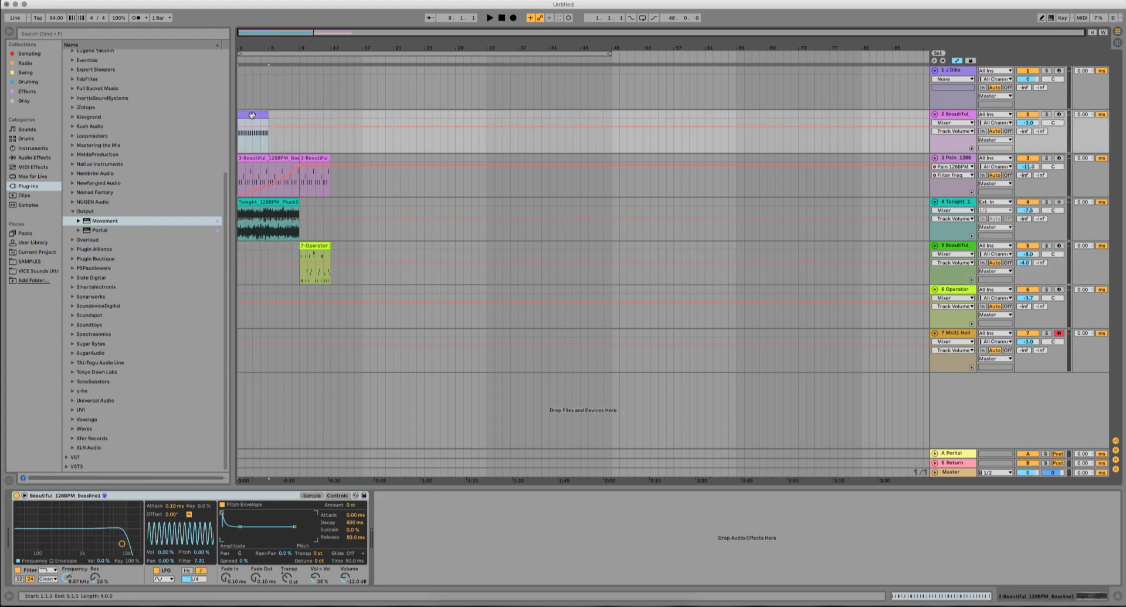
pyautogui.rightClick(254, 116)
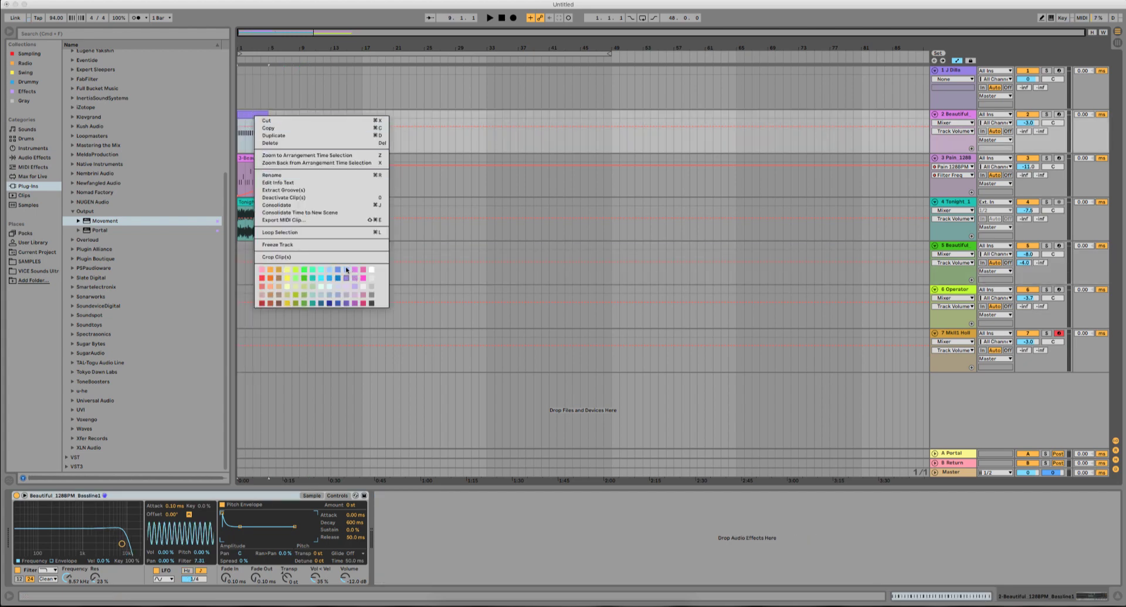
pyautogui.click(347, 269)
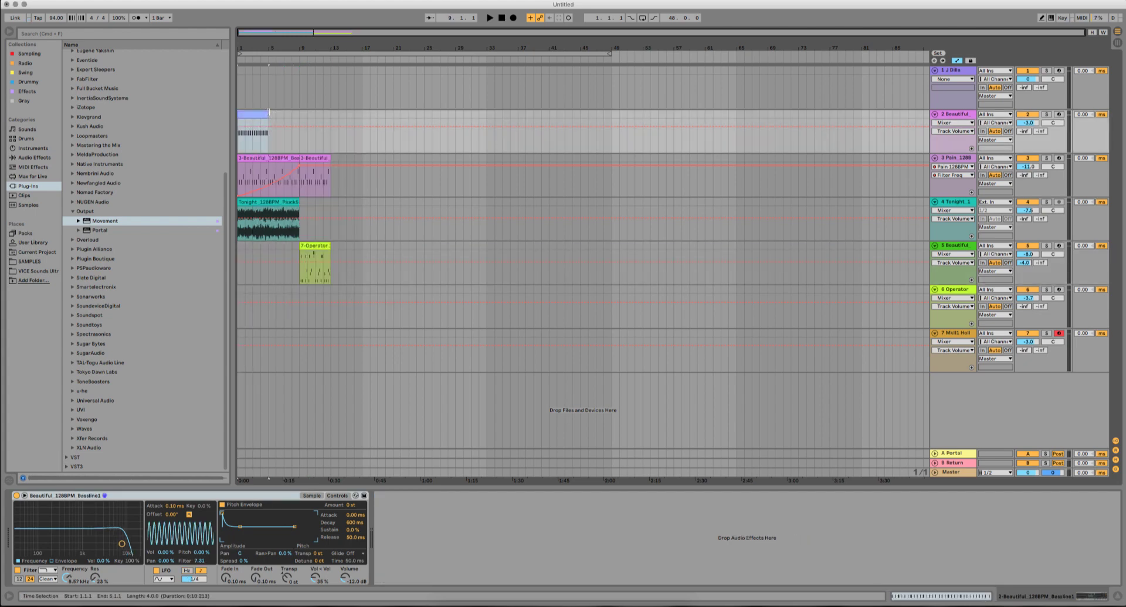
# Step: Extend the light blue clip on the Beautiful track to bar 13 and play the arrangement from the start
pyautogui.moveTo(265, 113); pyautogui.dragTo(332, 120)
pyautogui.press('space')
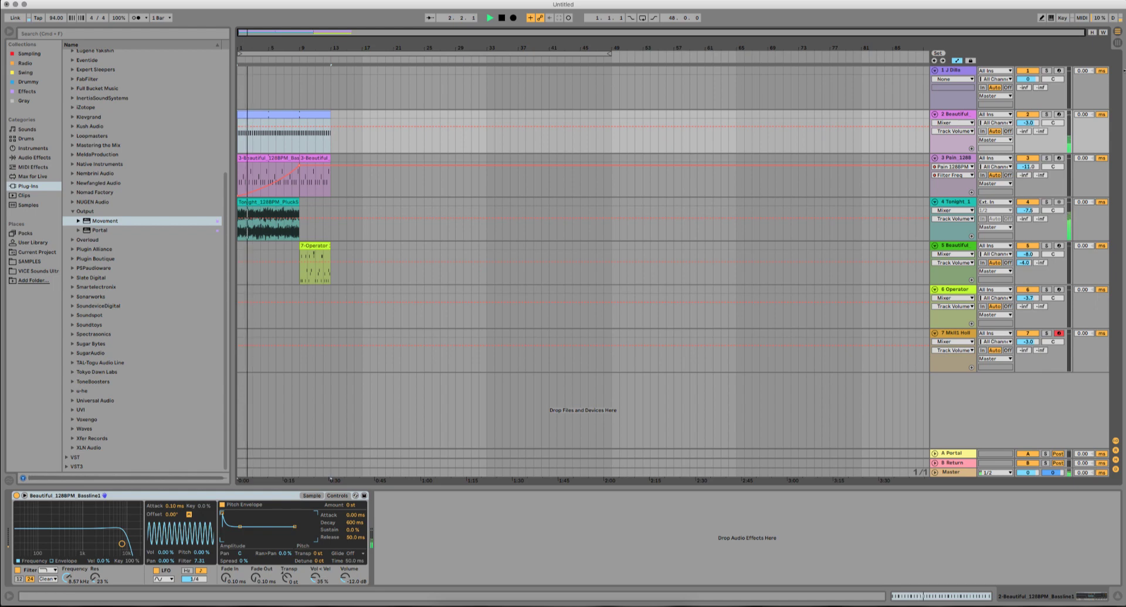
# Step: Stop playback and show the J Dilla track's drum rack from the session view
pyautogui.click(1117, 43)
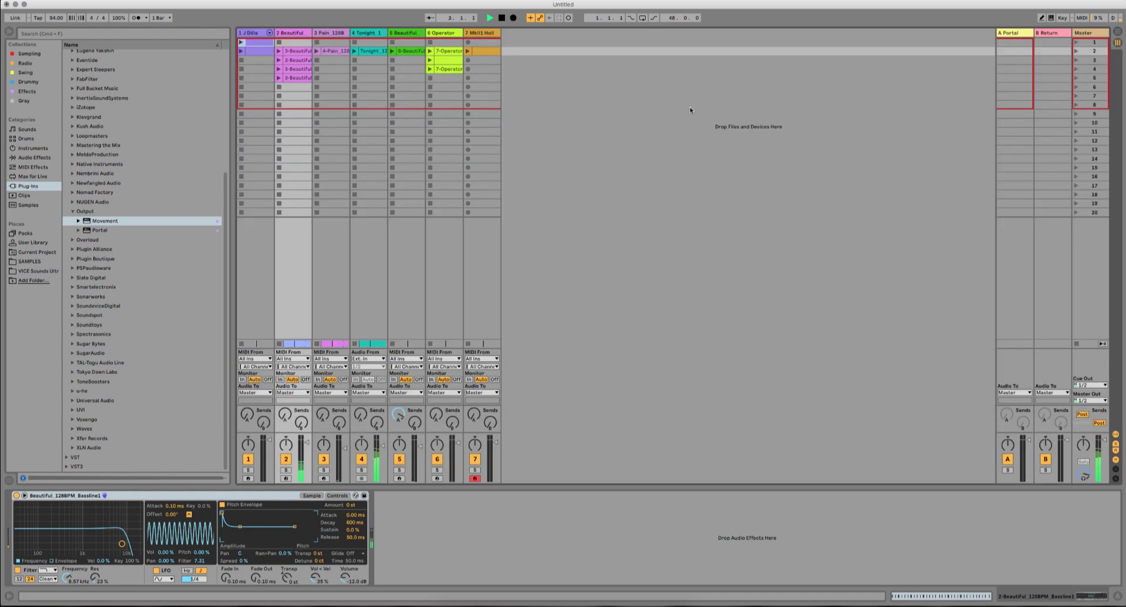
pyautogui.press('space')
pyautogui.click(267, 33)
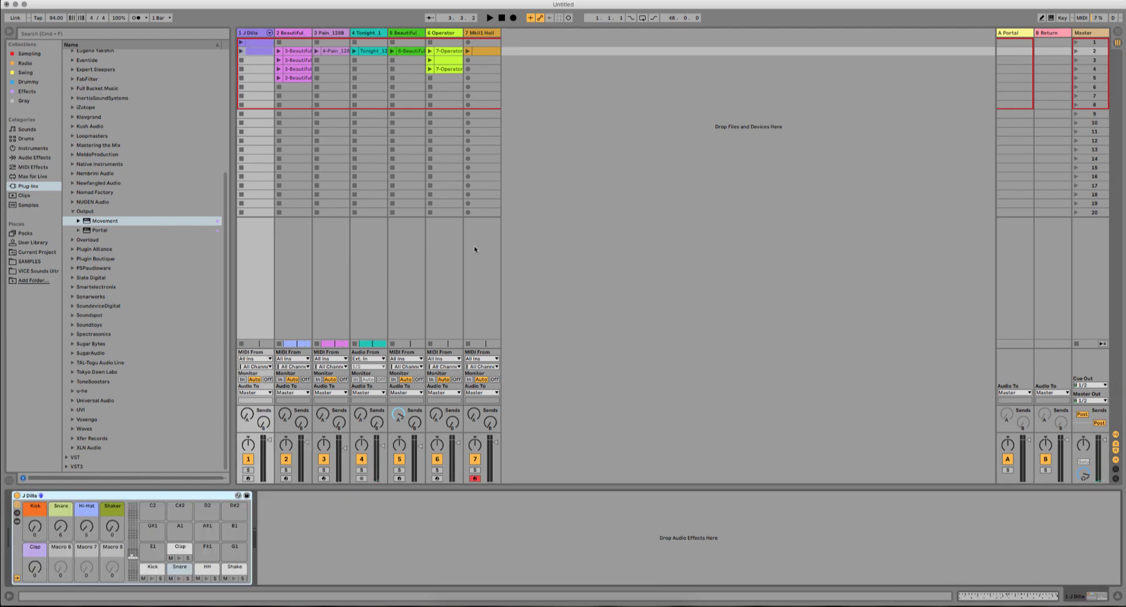
# Step: Solo the 2 Beautiful track to check it and move its drum clip onto the J Dilla track at bar 1 of the arrangement
pyautogui.click(1119, 33)
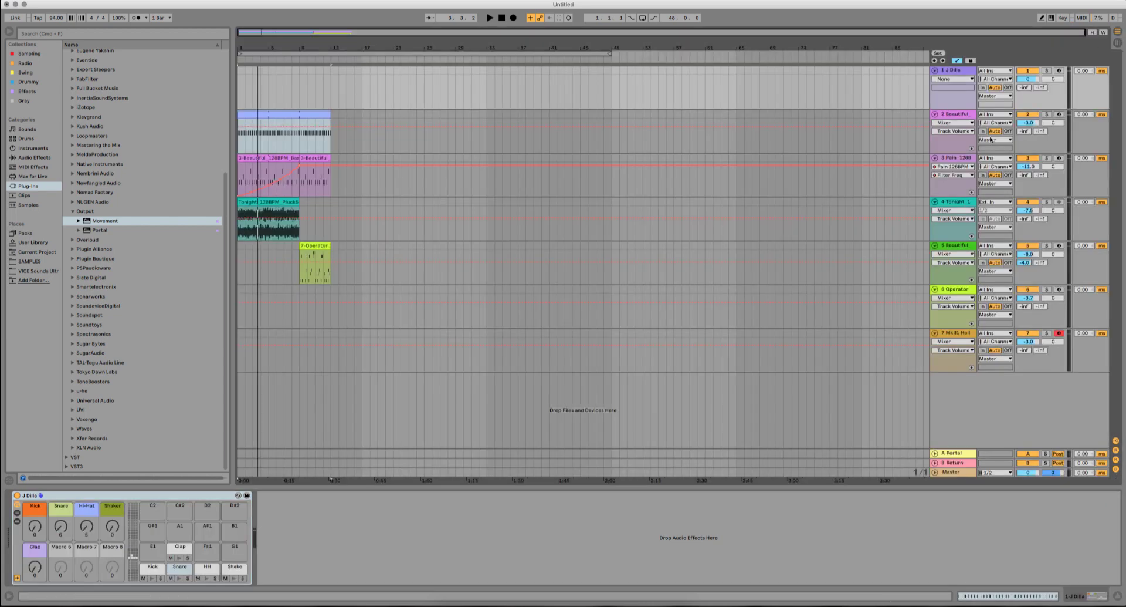
pyautogui.click(1047, 115)
pyautogui.press('space')
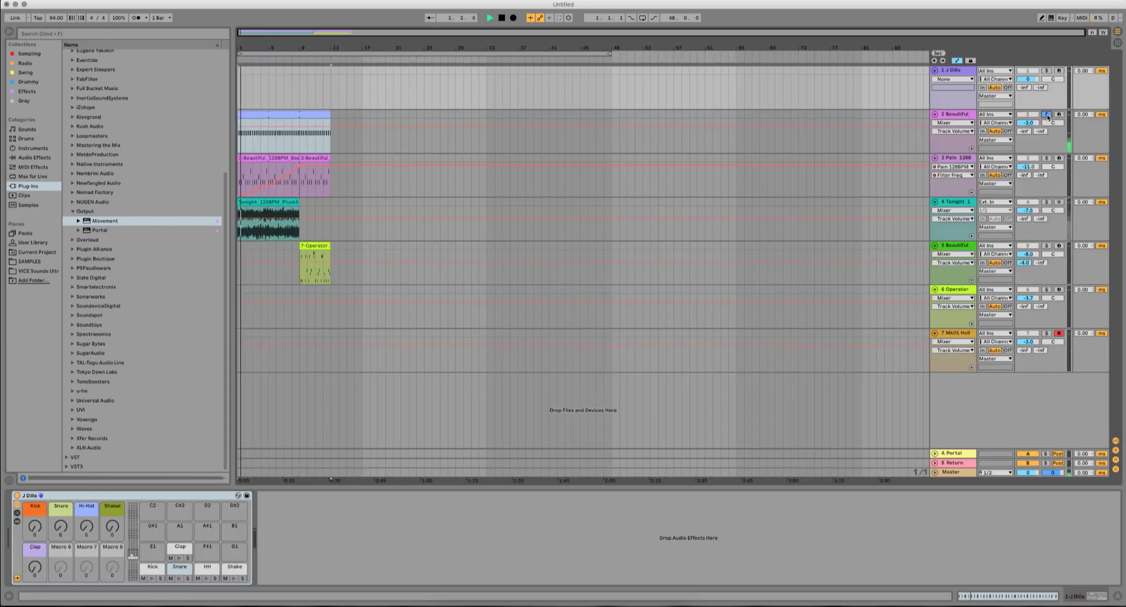
pyautogui.press('space')
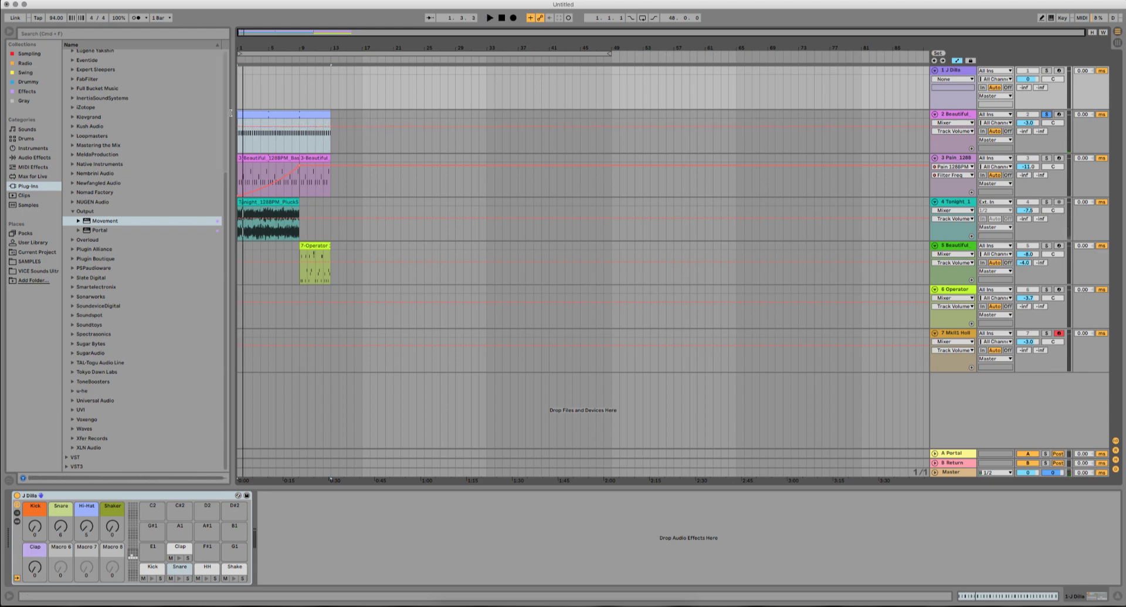
pyautogui.moveTo(247, 115); pyautogui.dragTo(249, 71)
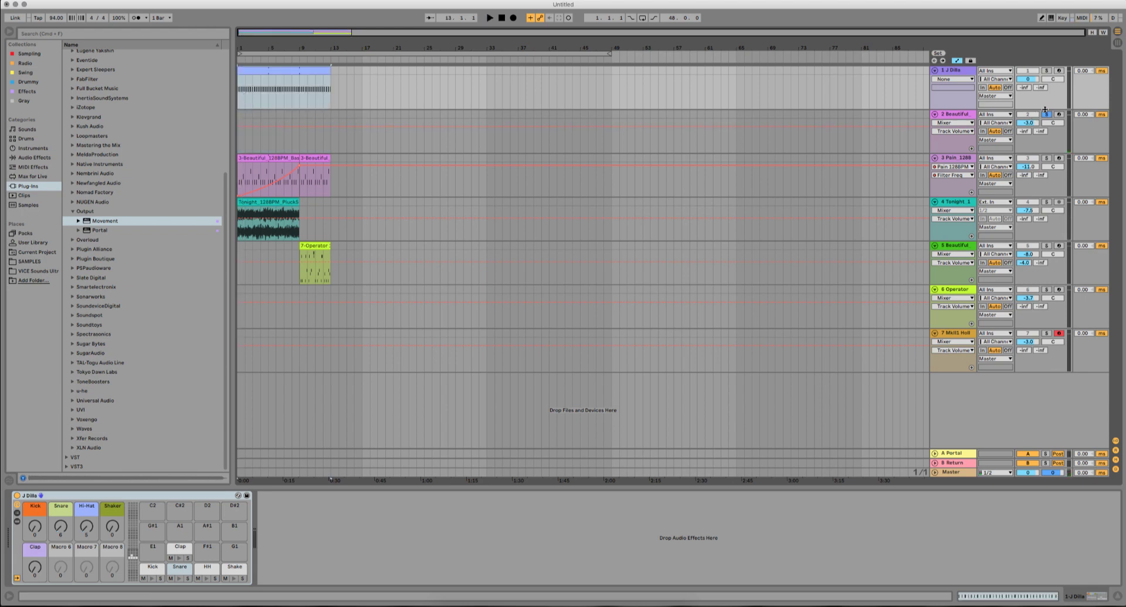
# Step: Unsolo the 2 Beautiful track and lower the J Dilla track's volume slightly during playback
pyautogui.click(1046, 113)
pyautogui.press('space')
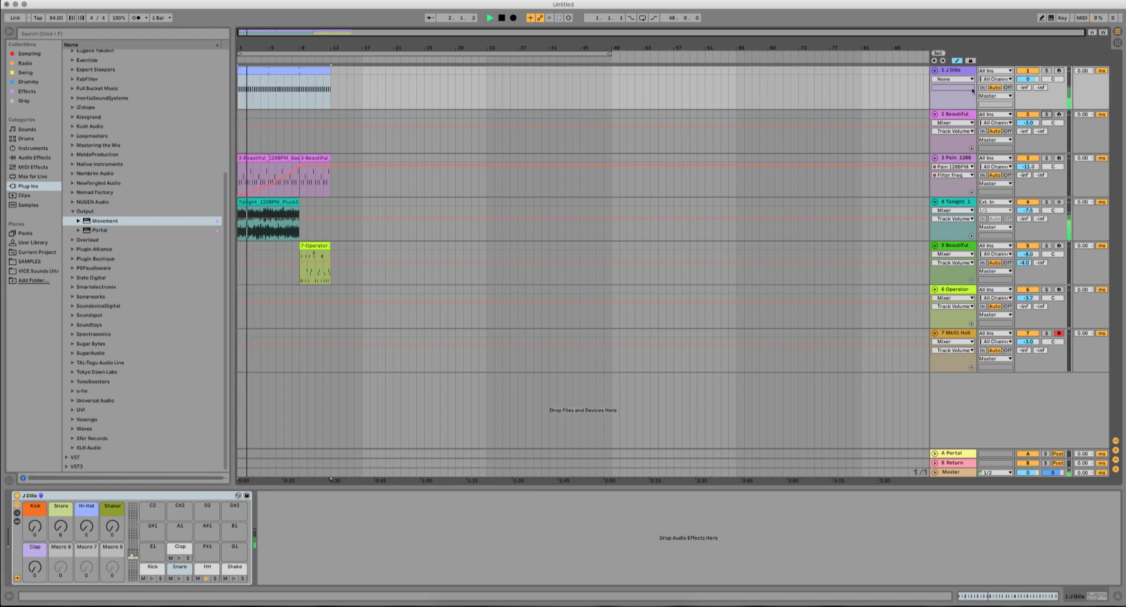
pyautogui.moveTo(1028, 79); pyautogui.dragTo(1027, 80)
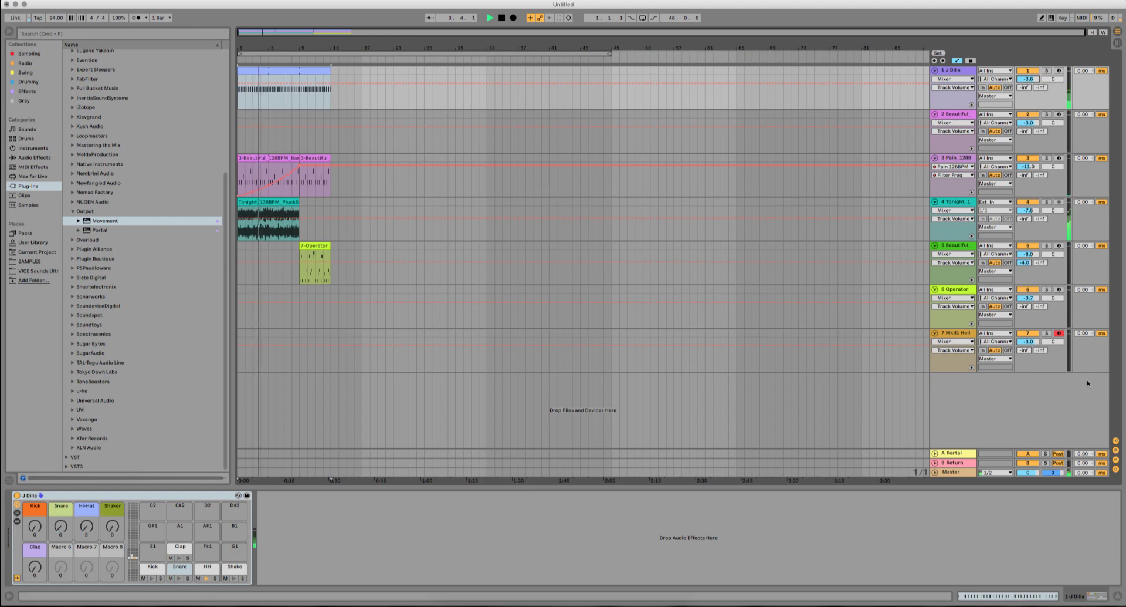
# Step: Record a hollow piano part on track 7 from bar 1 to about bar 9
pyautogui.click(965, 336)
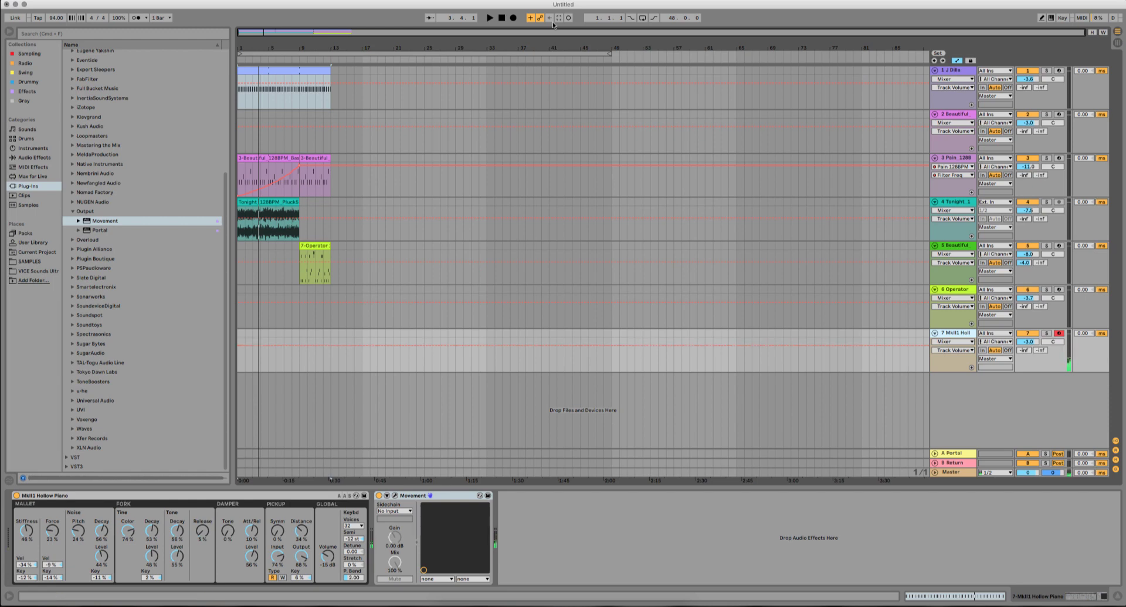
pyautogui.click(503, 17)
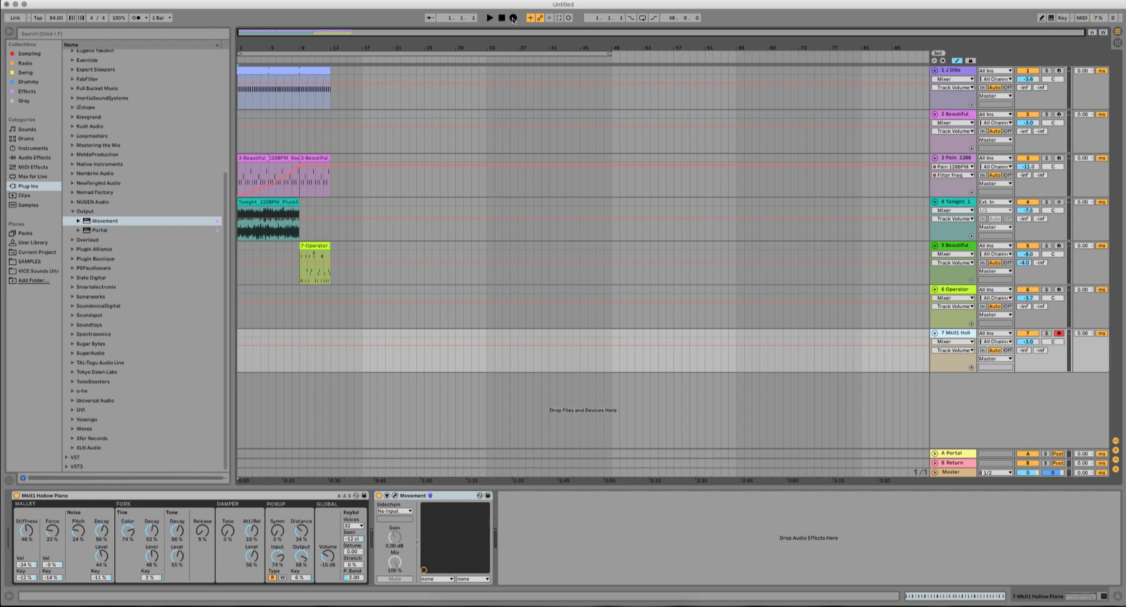
pyautogui.click(490, 18)
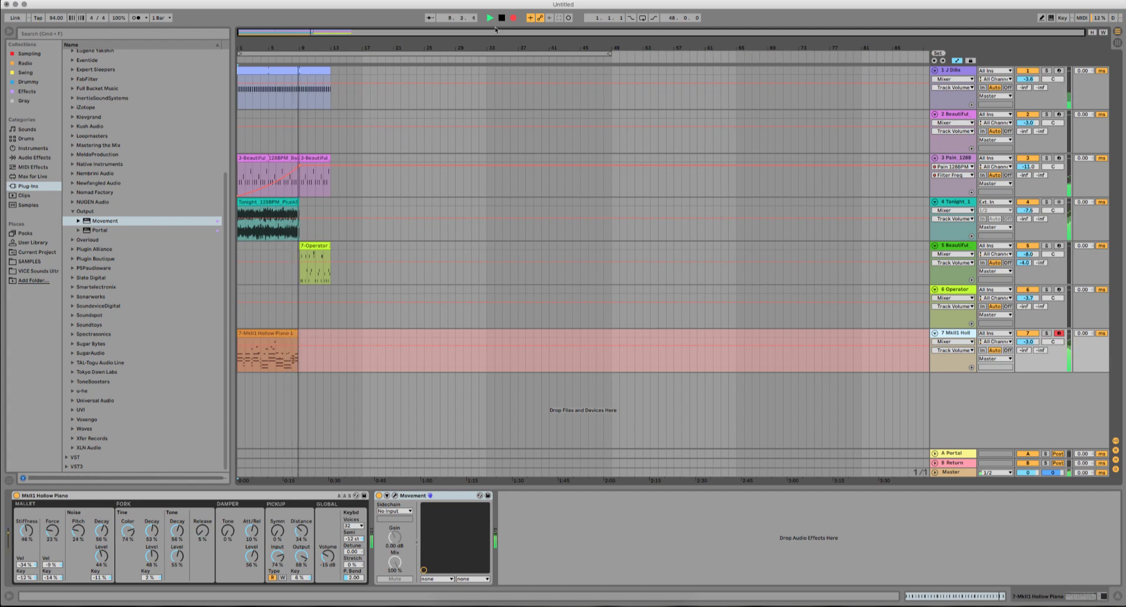
pyautogui.press('space')
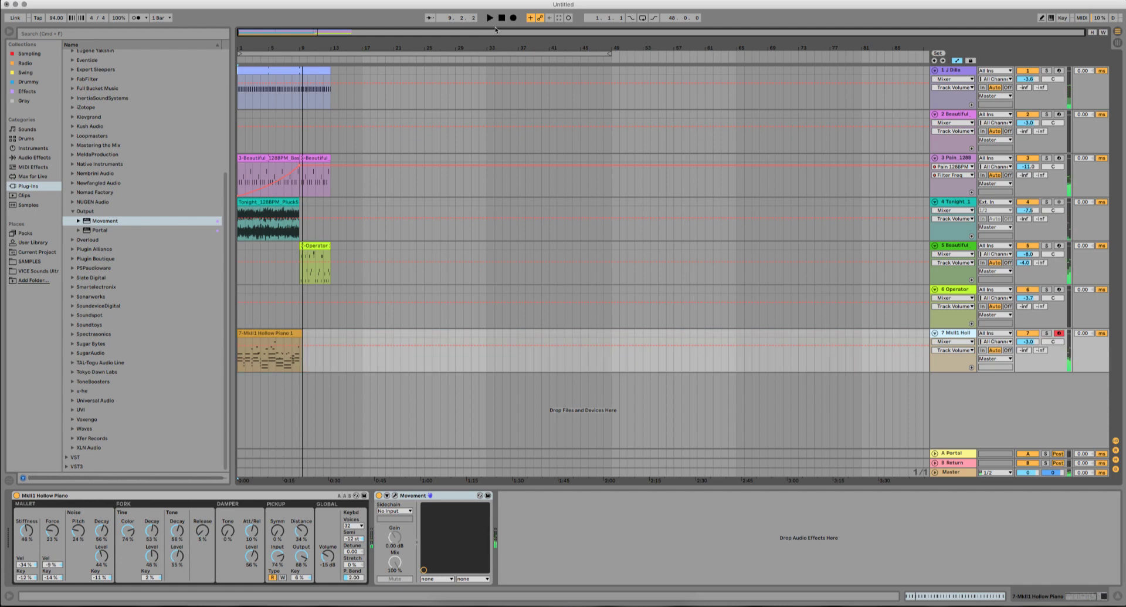
# Step: Shorten the J Dilla drum clip to end at bar 9 and shift the second bass and Operator clips to start at bar 10
pyautogui.click(310, 68)
pyautogui.moveTo(311, 68); pyautogui.dragTo(301, 71)
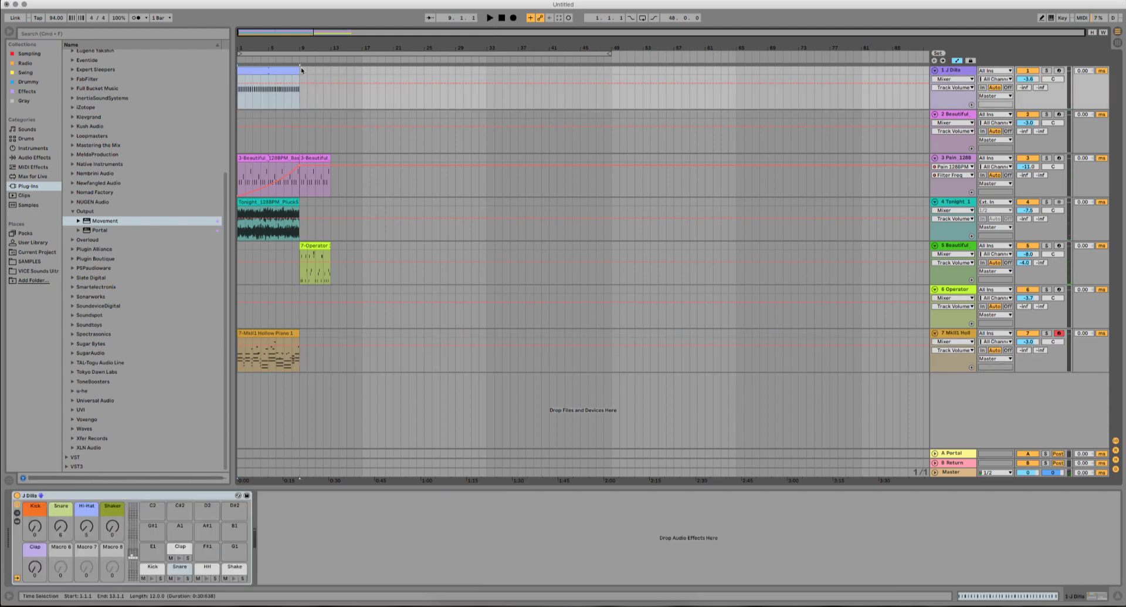
pyautogui.click(312, 157)
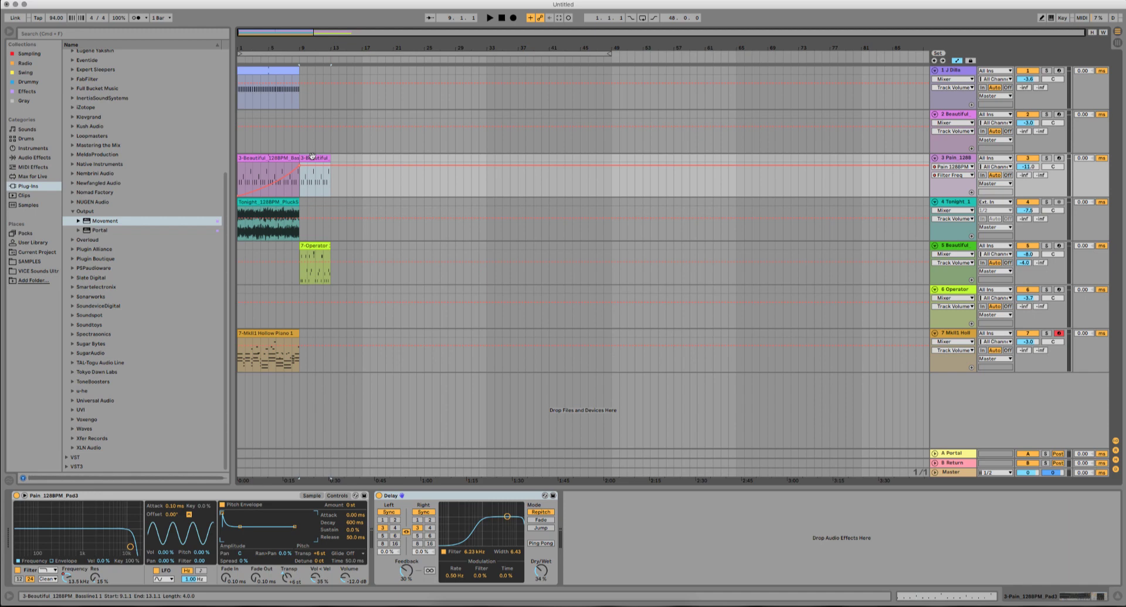
pyautogui.moveTo(312, 157); pyautogui.dragTo(321, 158)
pyautogui.moveTo(311, 245); pyautogui.dragTo(323, 254)
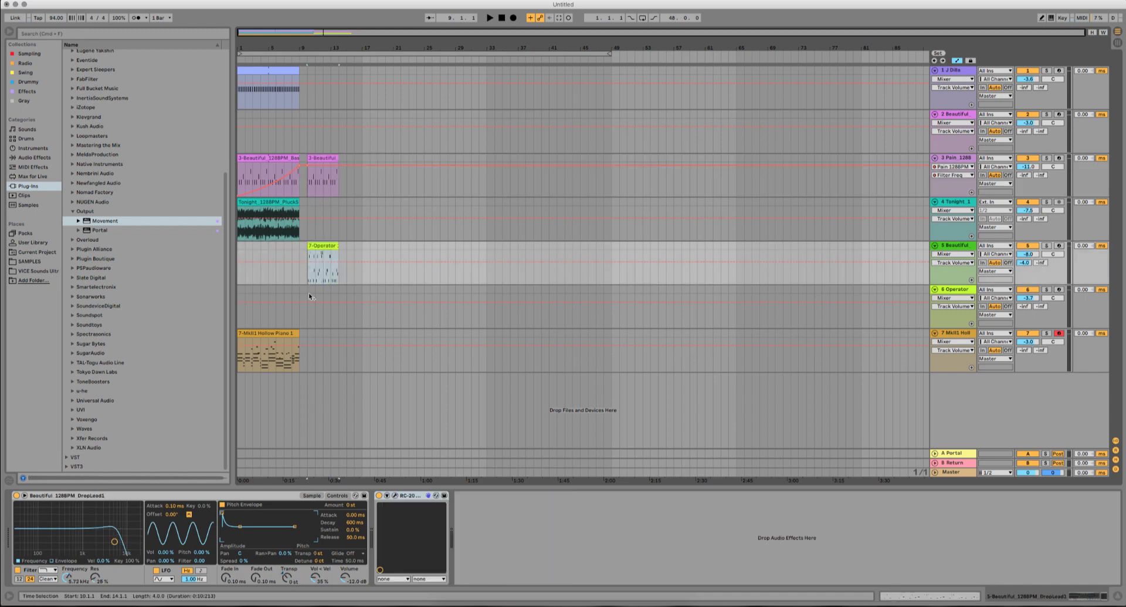
pyautogui.click(290, 336)
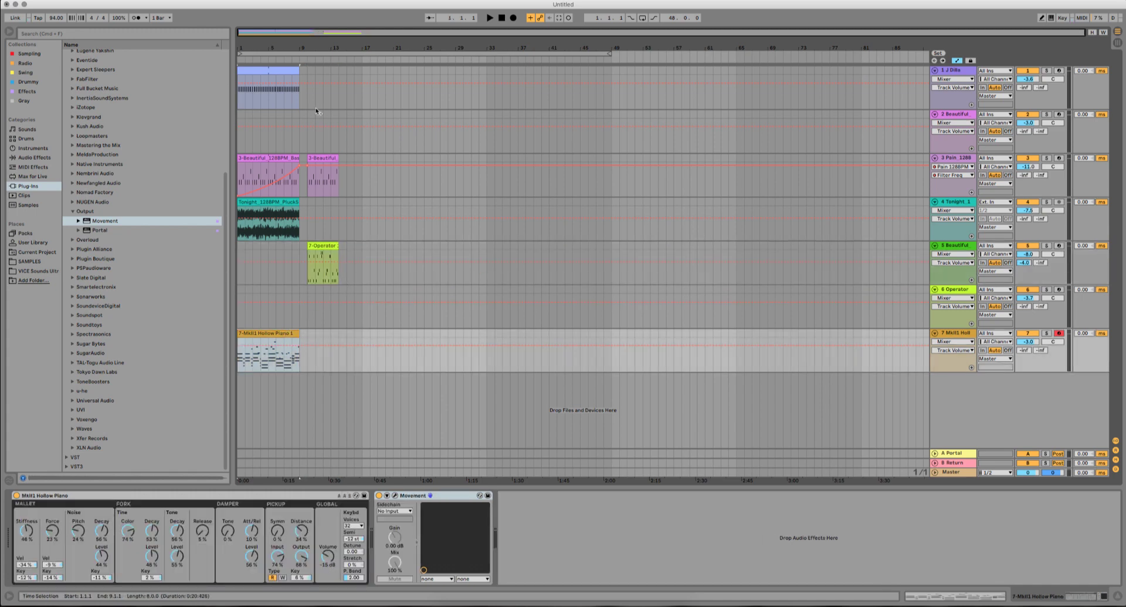
# Step: Copy the J Dilla drum clip from the session to bar 10 of the J Dilla arrangement track
pyautogui.click(1117, 44)
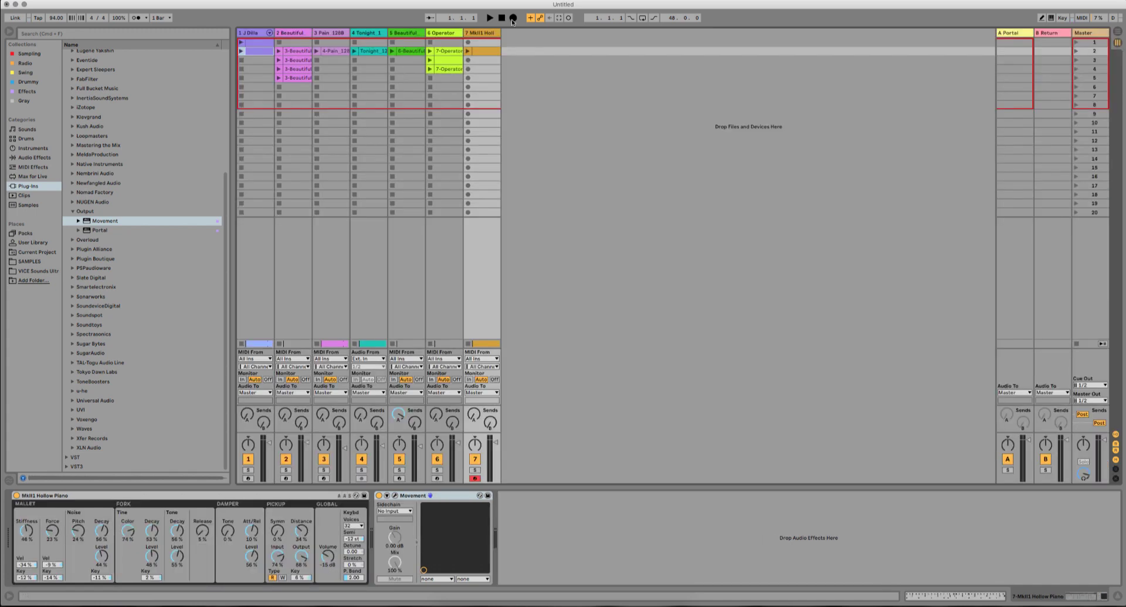
pyautogui.click(1118, 34)
pyautogui.moveTo(458, 124); pyautogui.dragTo(335, 124)
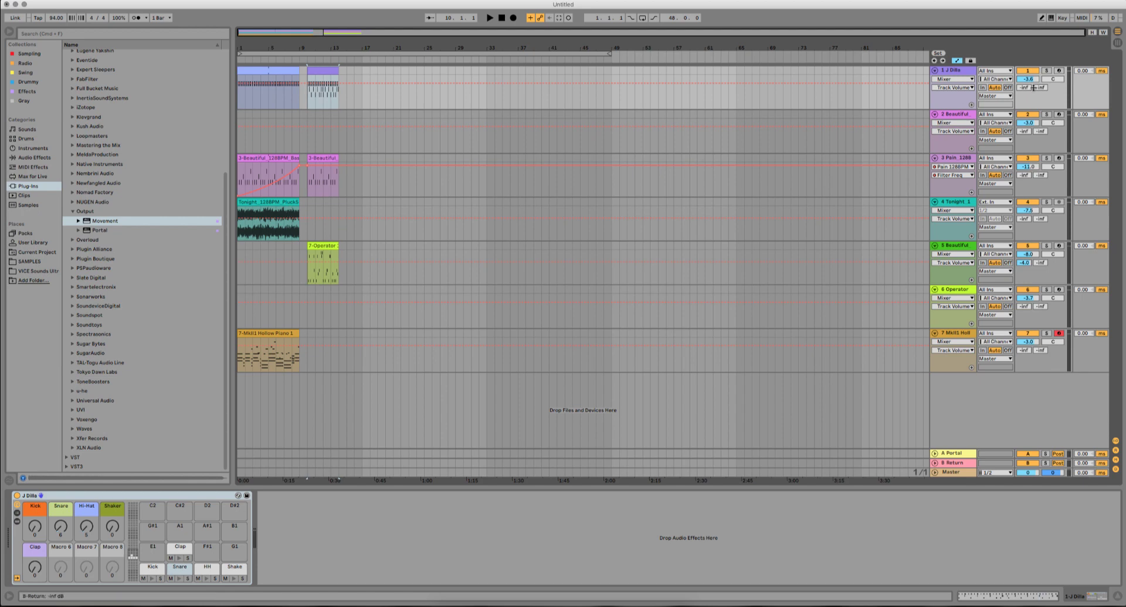
# Step: Copy the session's Tonight pluck clip to bar 10 on track 4 and duplicate it to fill up to bar 14
pyautogui.click(1116, 43)
pyautogui.moveTo(379, 52); pyautogui.dragTo(281, 221)
pyautogui.moveTo(367, 202); pyautogui.dragTo(324, 201)
pyautogui.press('super+d')
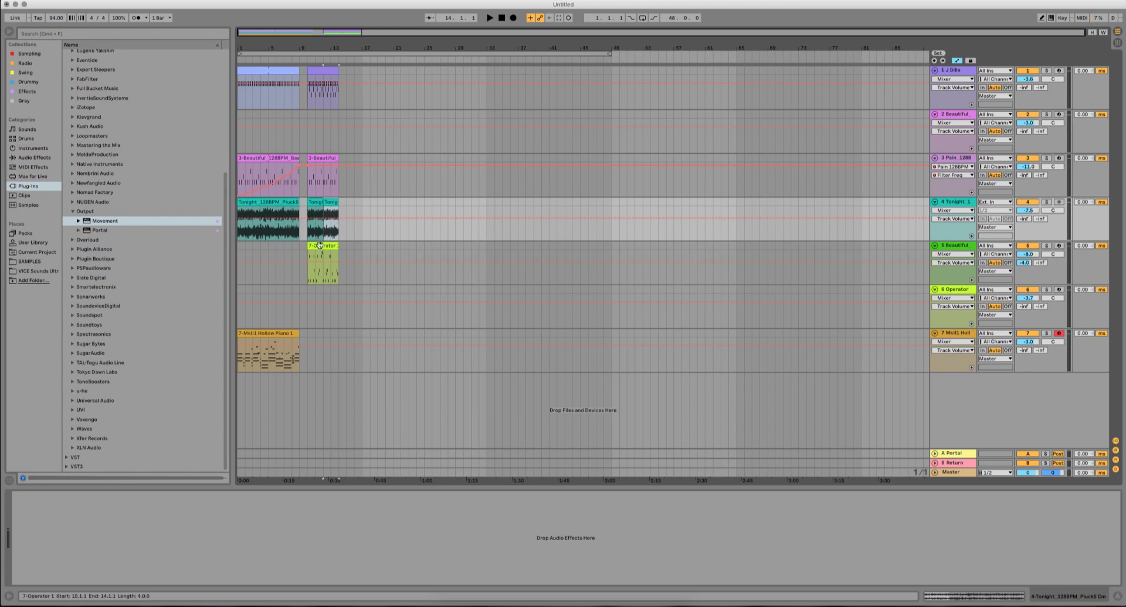
# Step: Move the bar 10 Operator and bass clips onto their own tracks and place the session's Pain_128BPM pad clip at bar 10 on track 3
pyautogui.moveTo(319, 245); pyautogui.dragTo(322, 293)
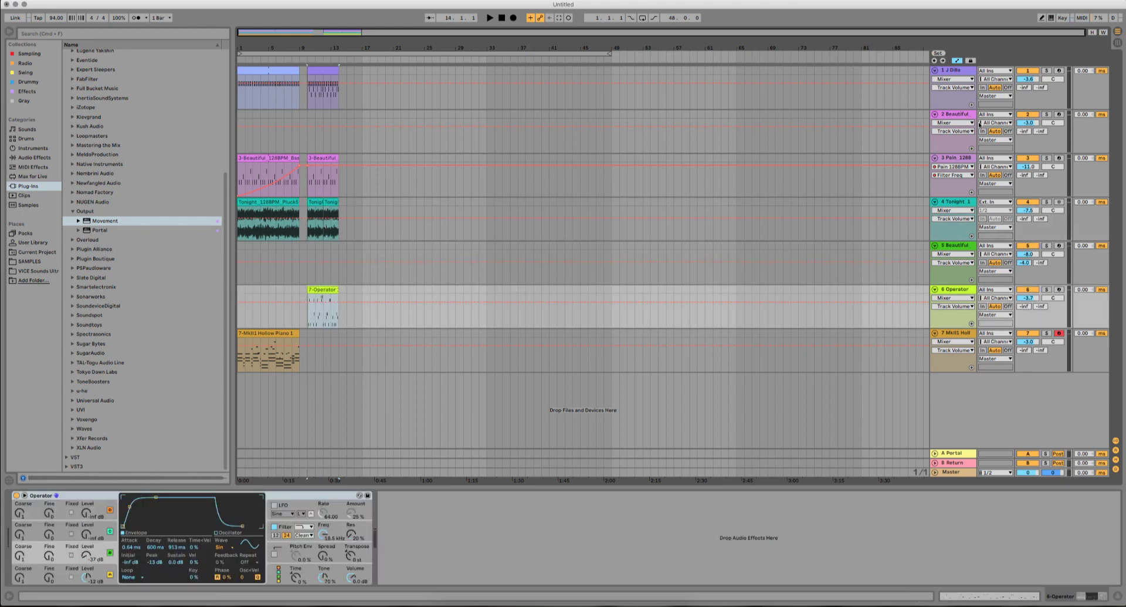
pyautogui.click(1117, 43)
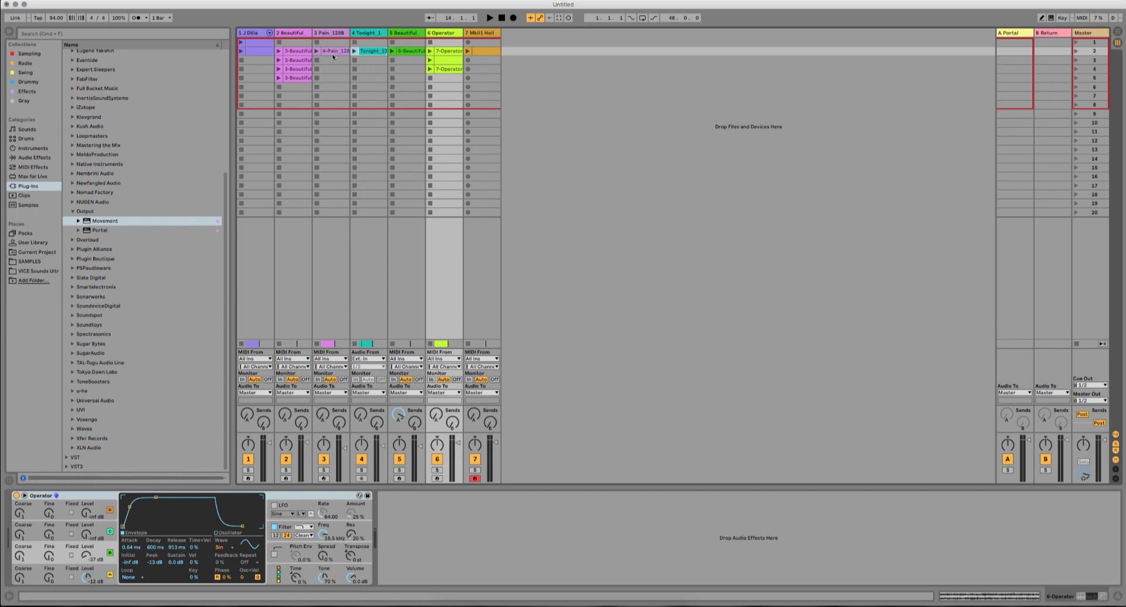
pyautogui.click(1117, 35)
pyautogui.moveTo(1116, 35); pyautogui.dragTo(432, 295)
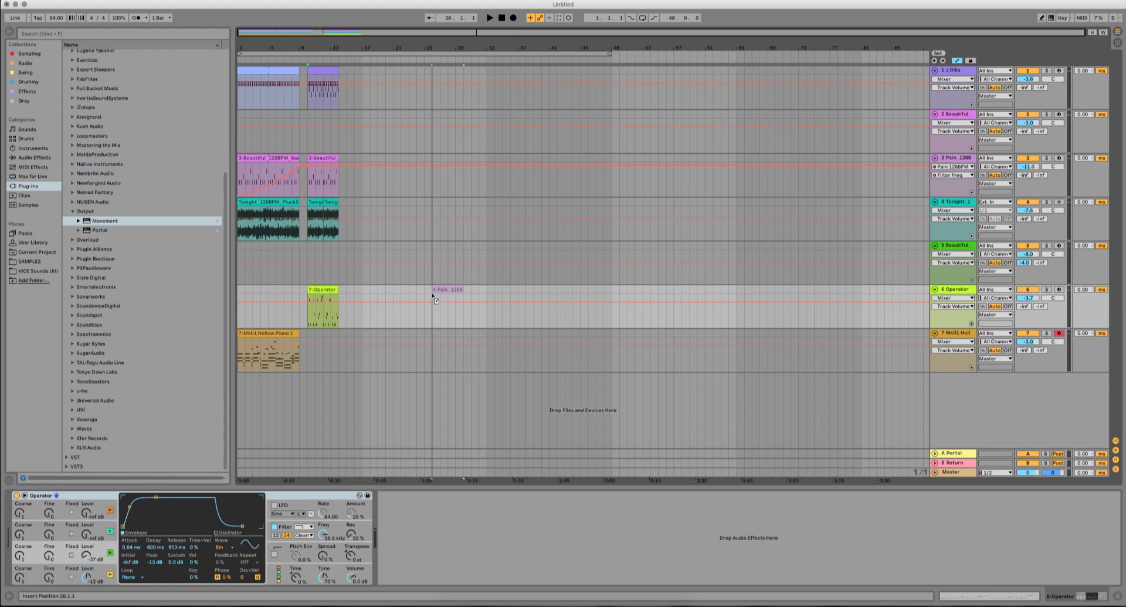
pyautogui.moveTo(433, 295); pyautogui.dragTo(381, 180)
pyautogui.moveTo(376, 178); pyautogui.dragTo(331, 159)
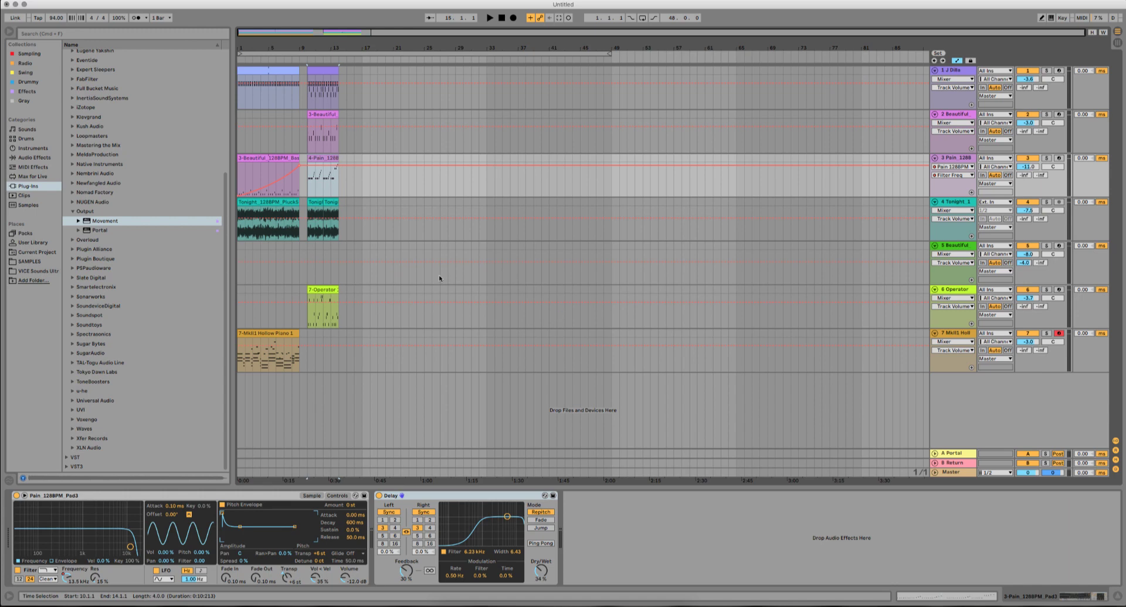
pyautogui.click(339, 290)
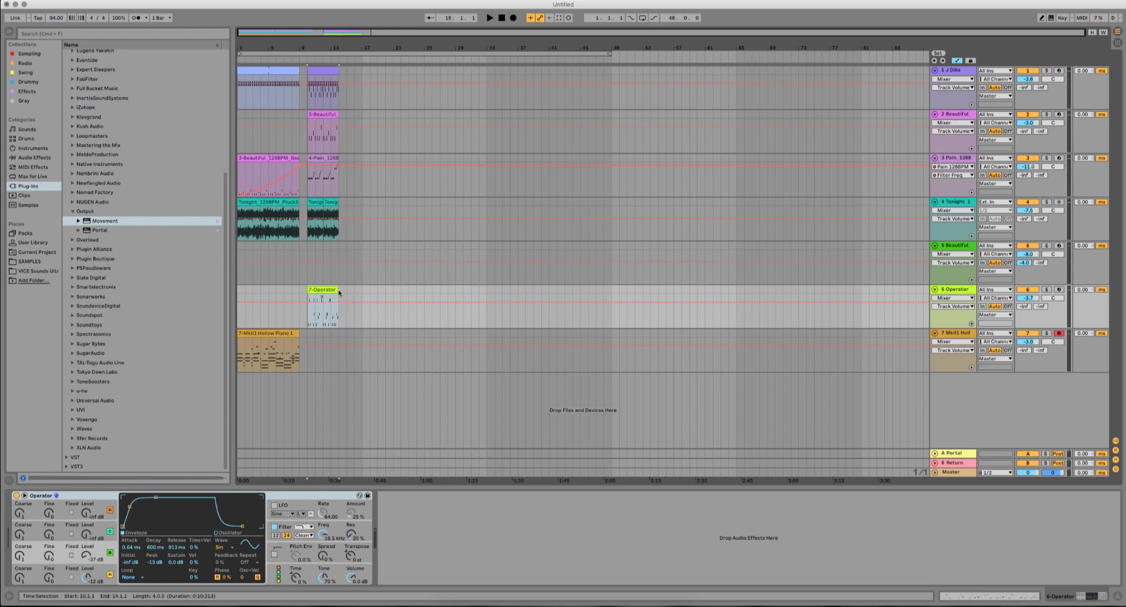
# Step: Try the session's hollow piano clip at bar 10 on track 7 during playback and delete it
pyautogui.click(1117, 43)
pyautogui.moveTo(478, 50); pyautogui.dragTo(308, 353)
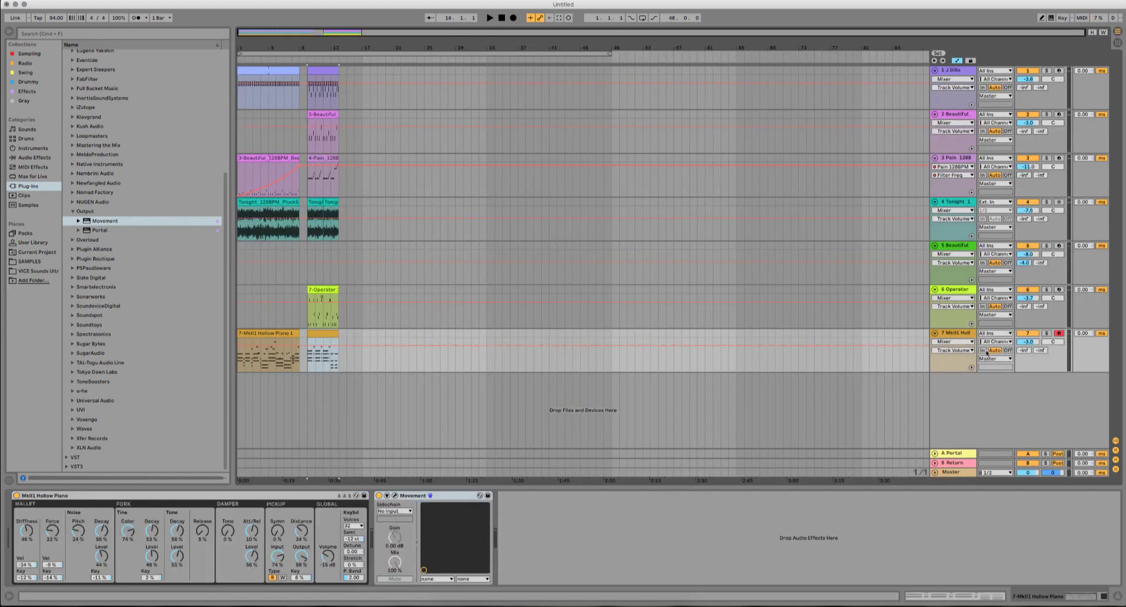
pyautogui.click(281, 57)
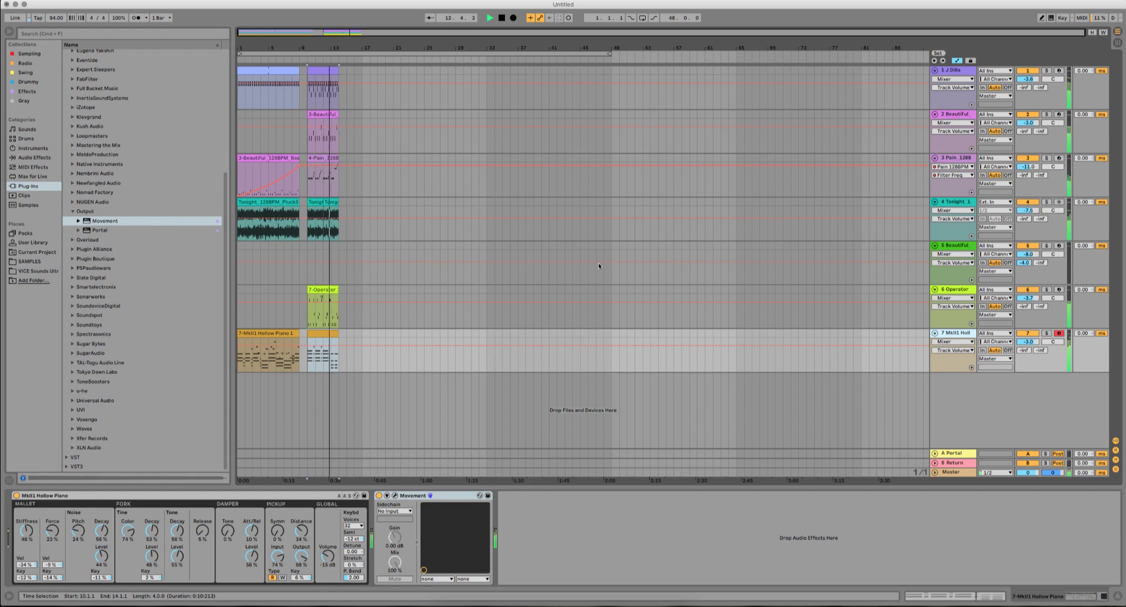
pyautogui.click(326, 335)
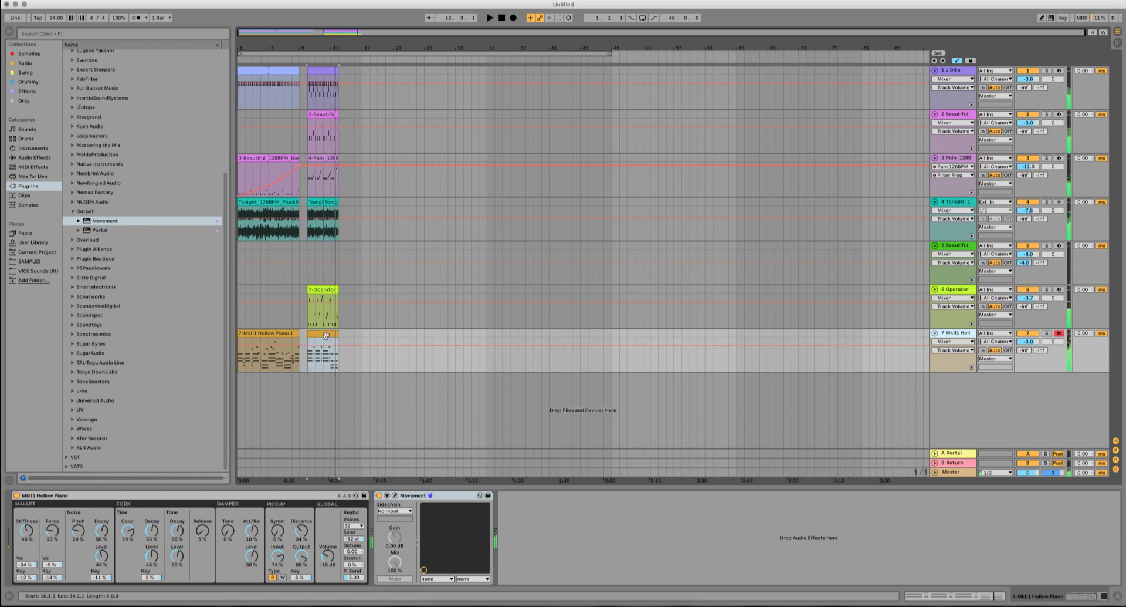
pyautogui.press('Delete')
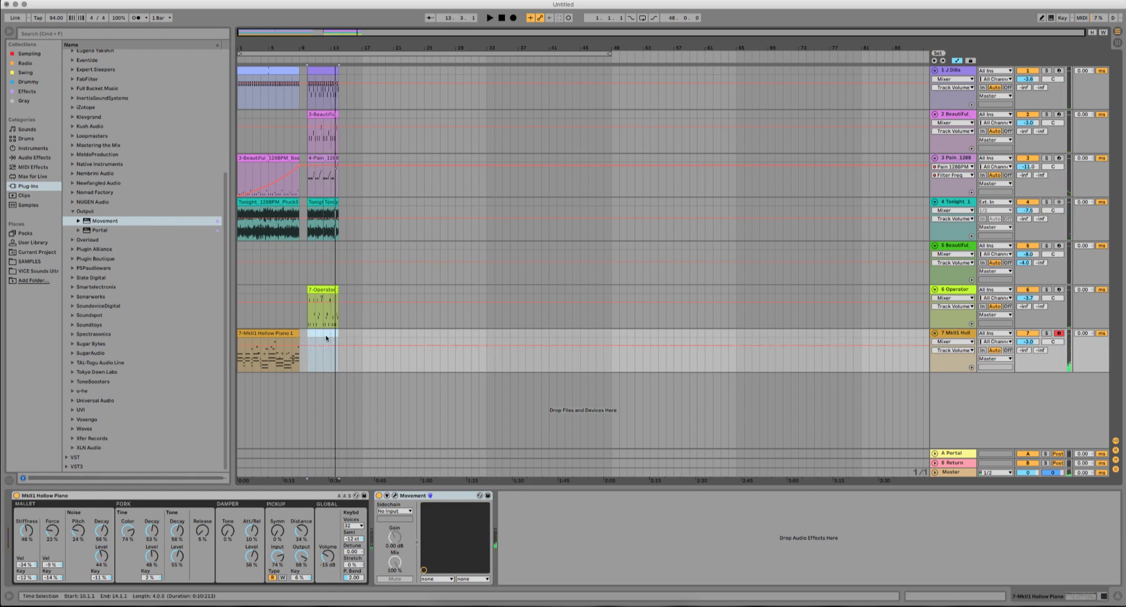
# Step: Extend the track 2 bass clip back to bar 9 and automate its filter frequency from 30 Hz up to 8.57 kHz by bar 10
pyautogui.moveTo(309, 114); pyautogui.dragTo(301, 115)
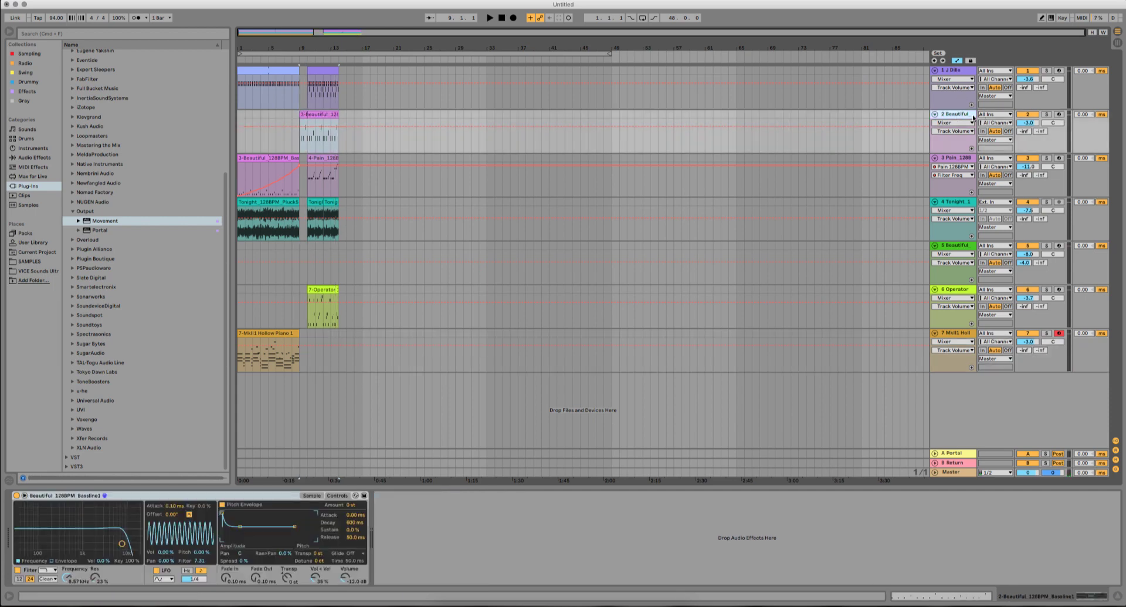
pyautogui.click(68, 577)
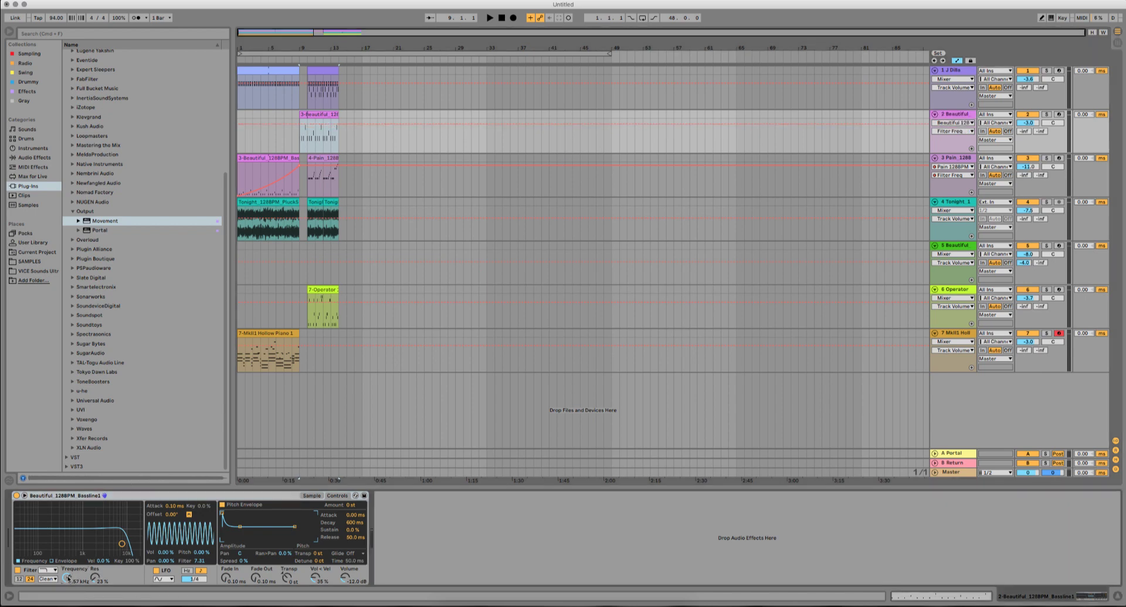
pyautogui.click(298, 125)
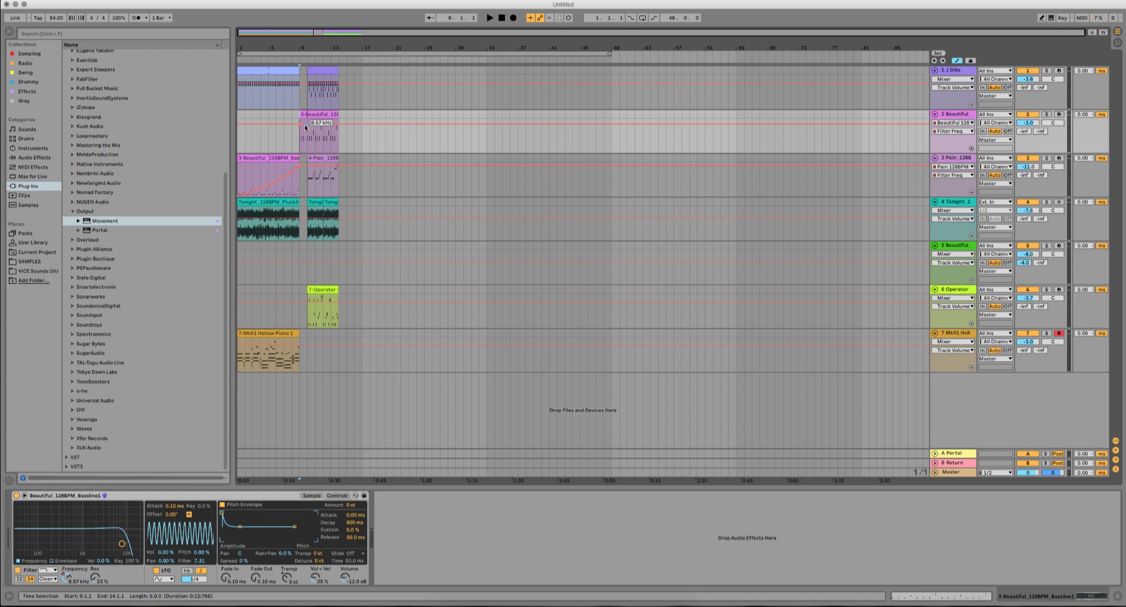
pyautogui.moveTo(305, 127); pyautogui.dragTo(308, 143)
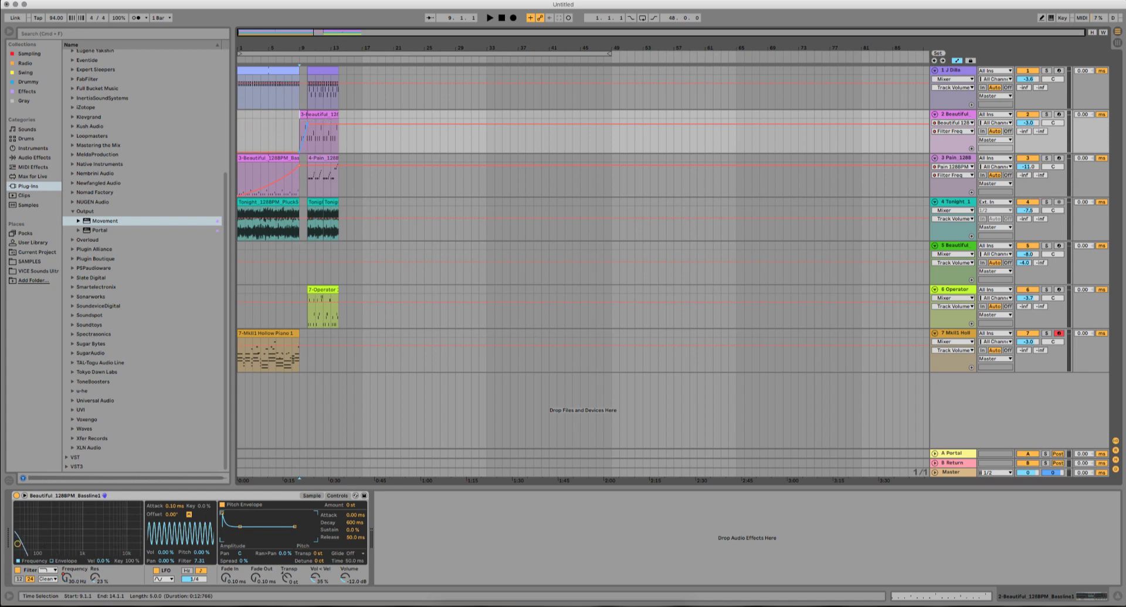
pyautogui.moveTo(309, 48); pyautogui.dragTo(319, 88)
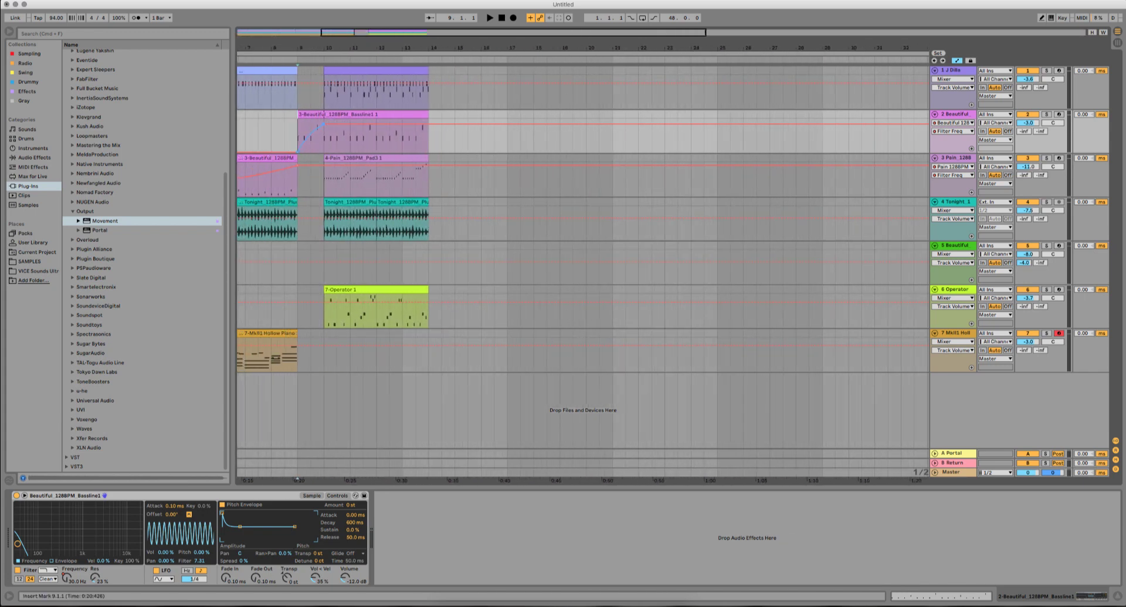
# Step: Play back the transition into bar 10 and adjust the Tonight pluck track's volume slightly
pyautogui.click(248, 65)
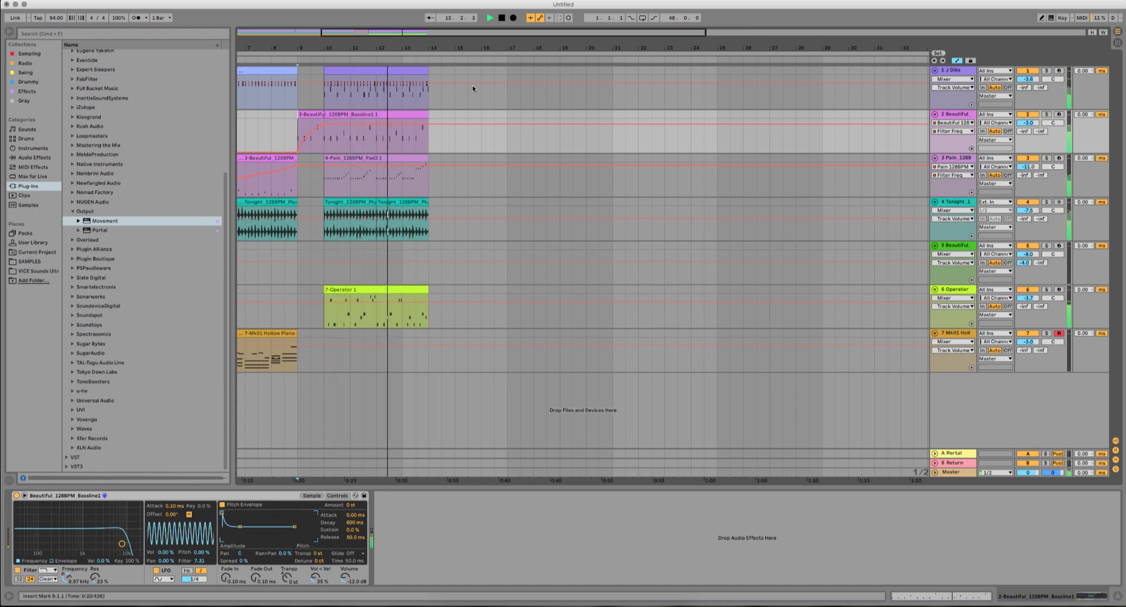
pyautogui.moveTo(387, 48); pyautogui.dragTo(387, 25)
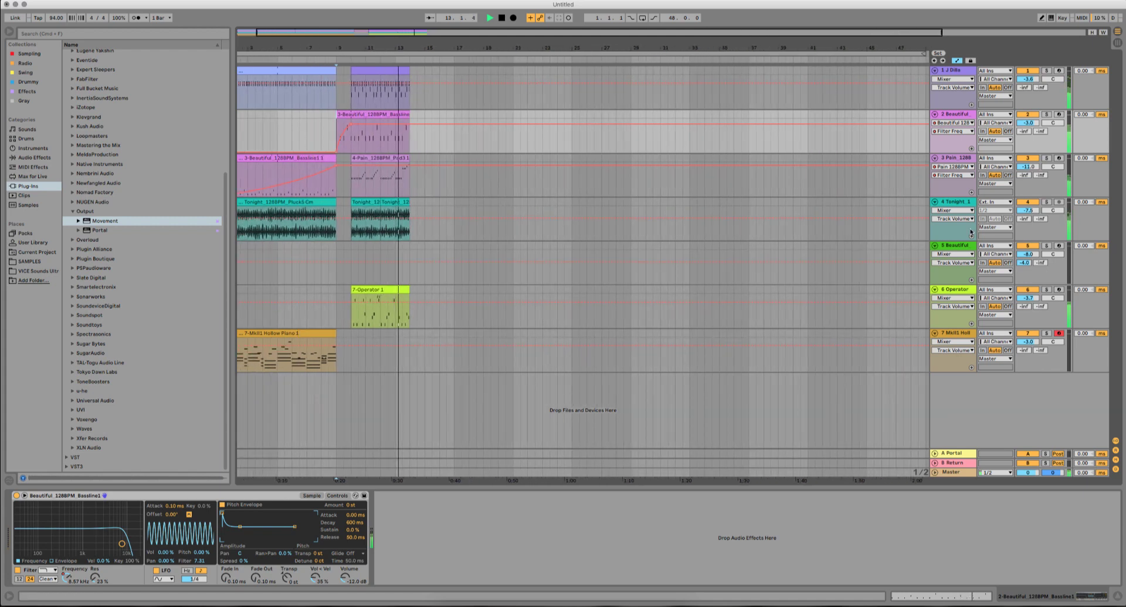
pyautogui.click(1031, 210)
pyautogui.moveTo(1031, 211); pyautogui.dragTo(1031, 215)
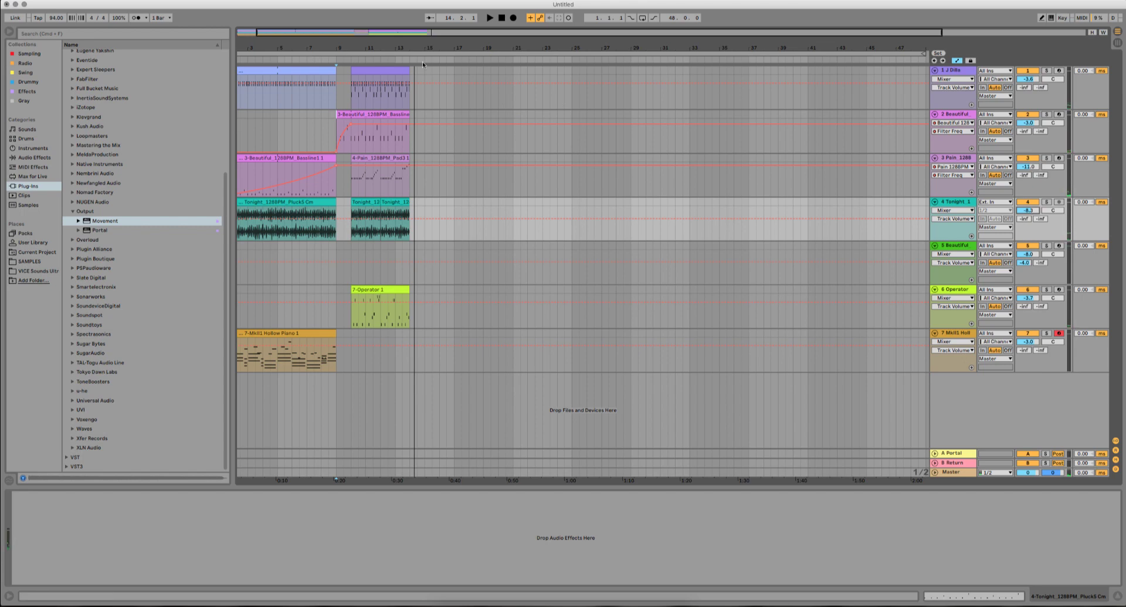
pyautogui.moveTo(389, 48); pyautogui.dragTo(389, 29)
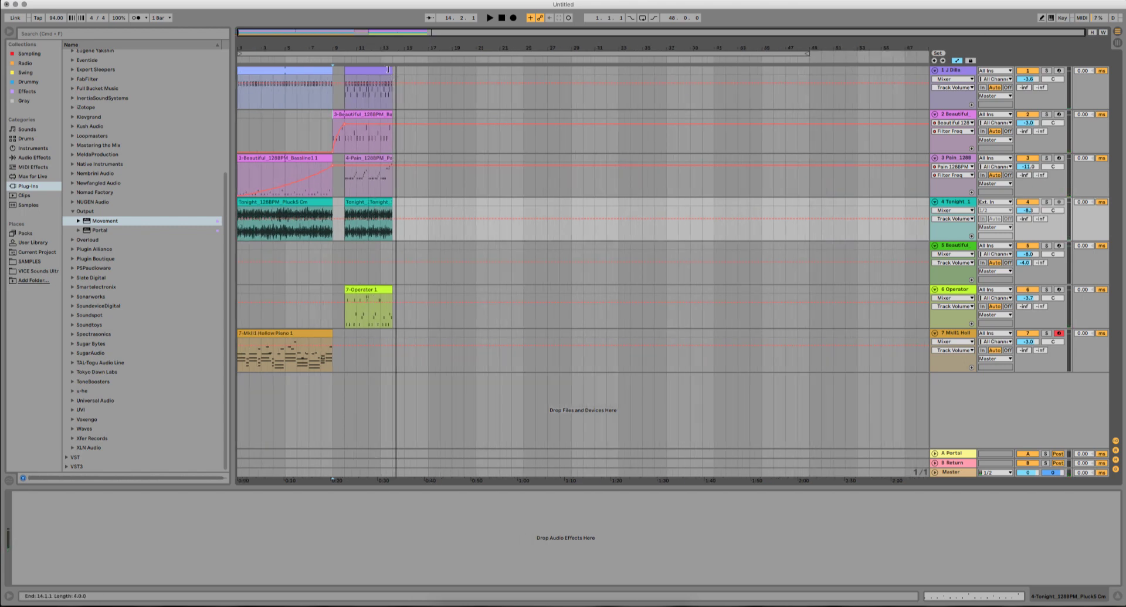
# Step: Extend the drum, bass, pad, pluck and Operator clips of the bar 10 section to bar 26
pyautogui.moveTo(388, 69); pyautogui.dragTo(537, 71)
pyautogui.click(392, 123)
pyautogui.moveTo(392, 123); pyautogui.dragTo(535, 123)
pyautogui.moveTo(392, 306); pyautogui.dragTo(535, 305)
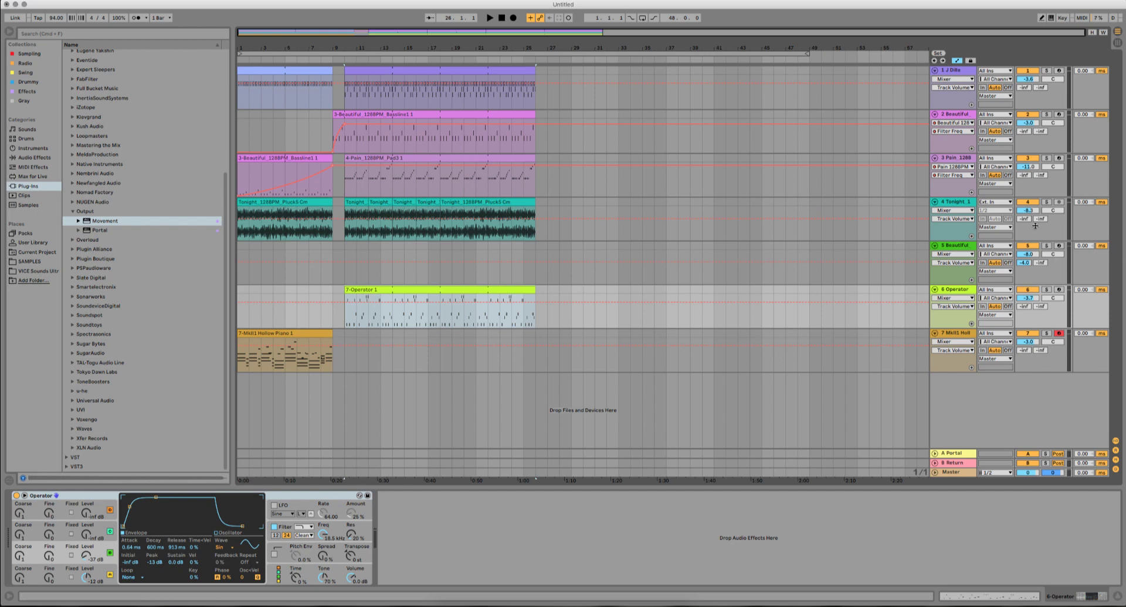
# Step: Place the session's hollow piano clip on track 7 and shorten it to one bar at bar 17
pyautogui.click(1119, 36)
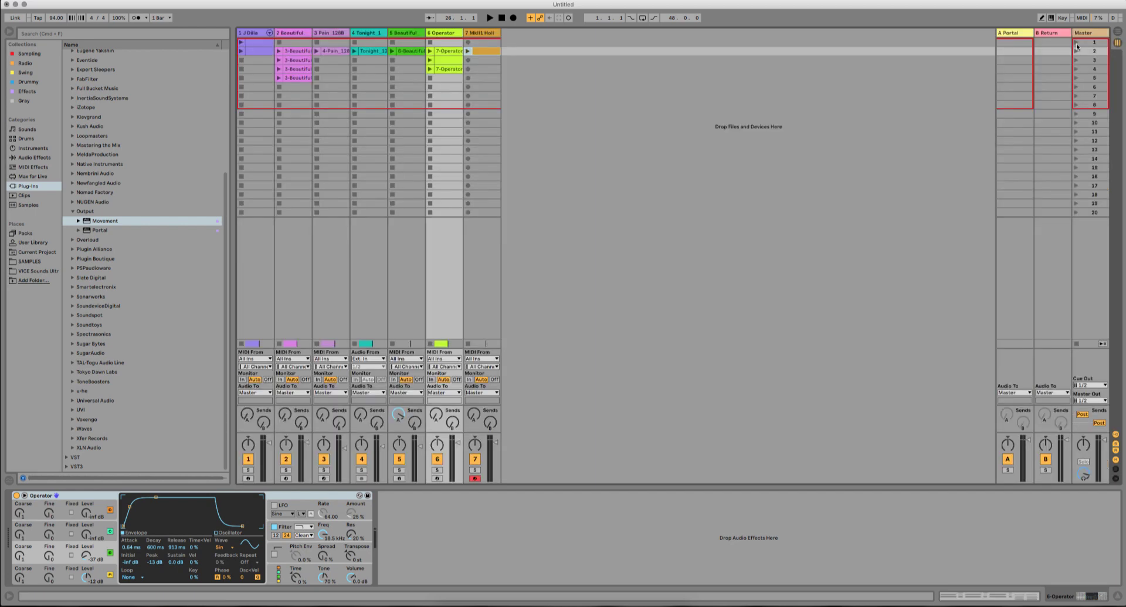
pyautogui.click(1117, 44)
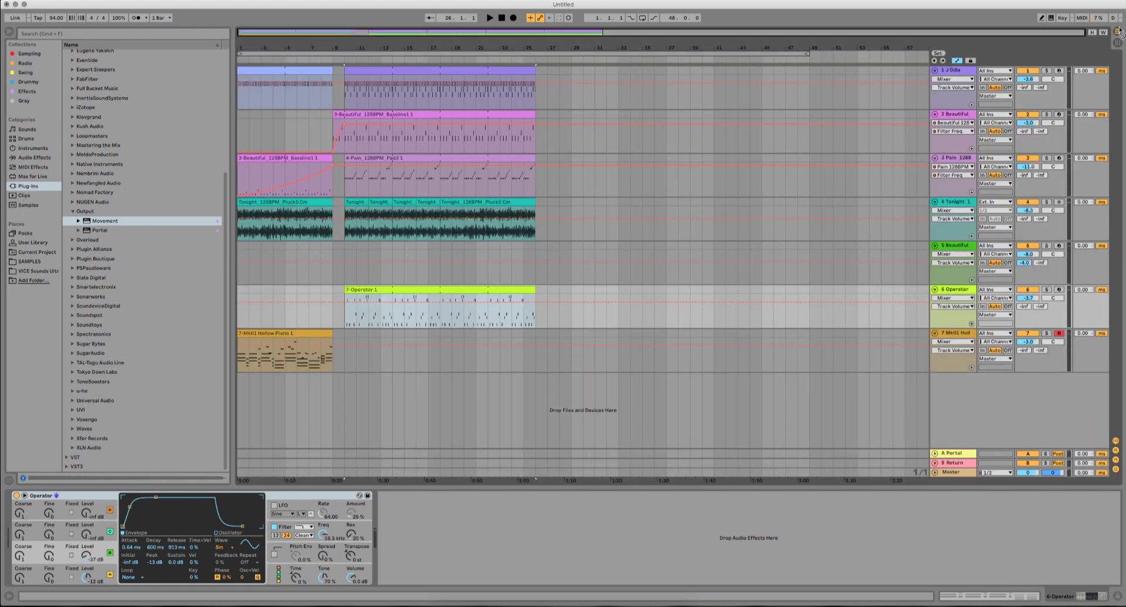
pyautogui.click(476, 349)
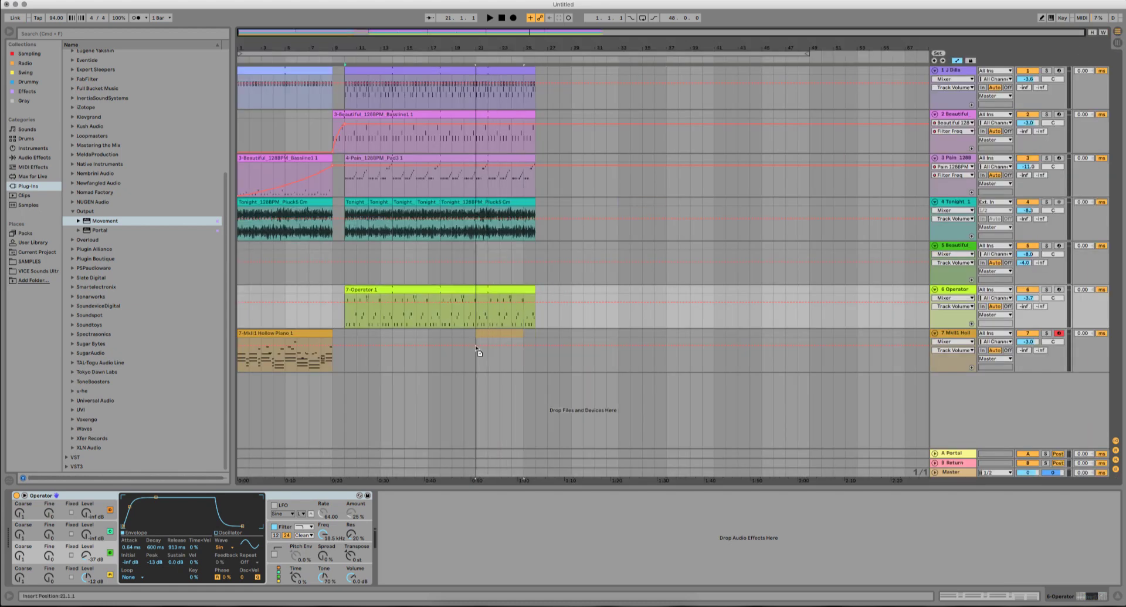
pyautogui.moveTo(479, 352); pyautogui.dragTo(442, 346)
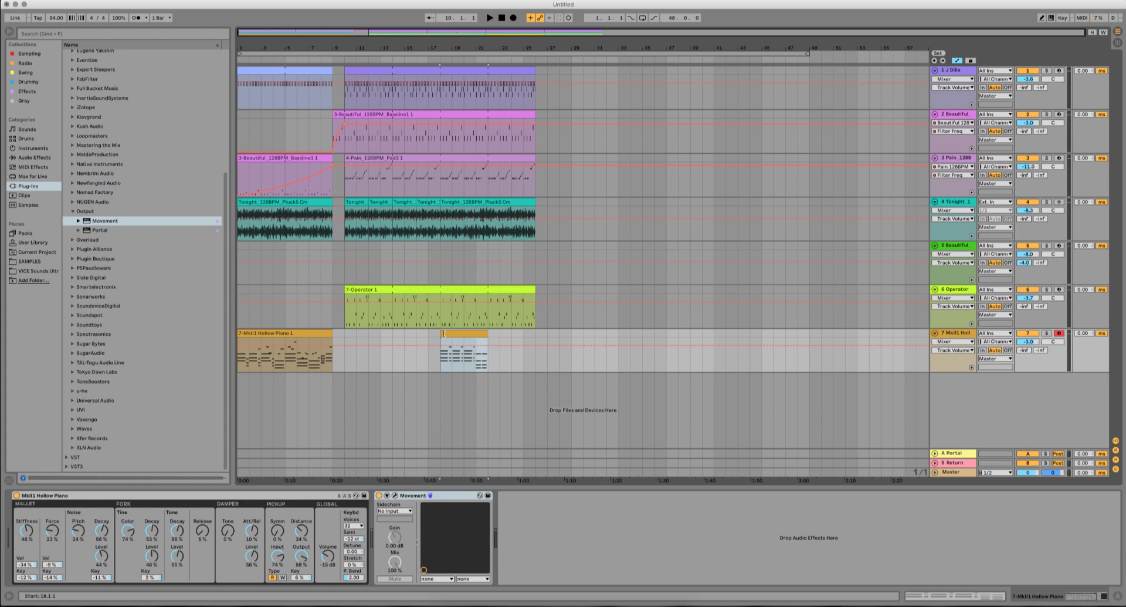
pyautogui.moveTo(475, 333); pyautogui.dragTo(442, 332)
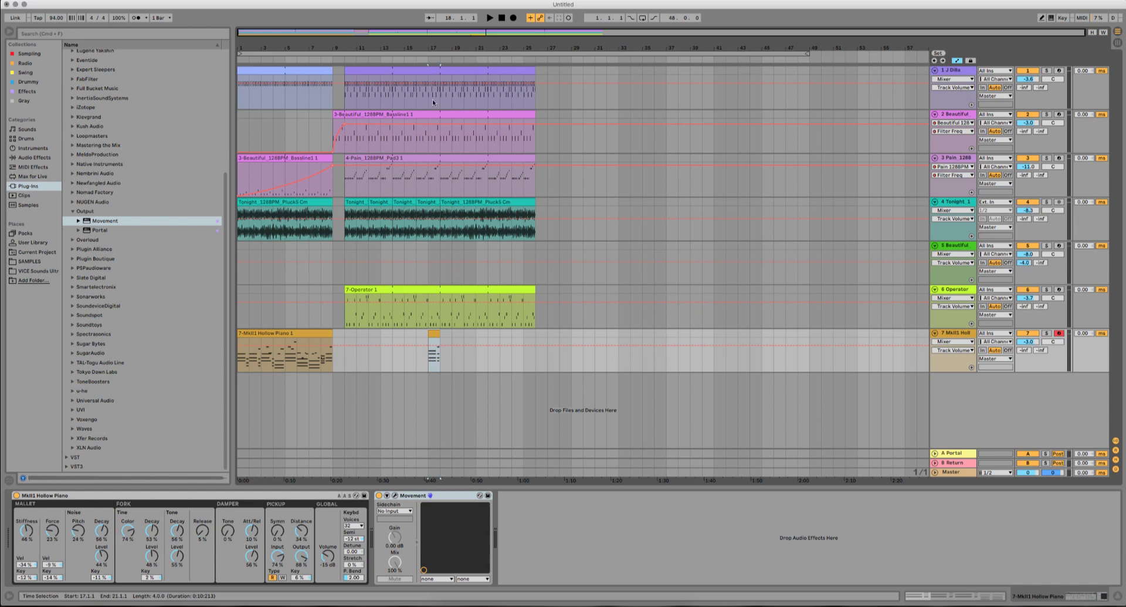
# Step: Hide the automation and cut the pad and bass clips from 17.3 to bar 18
pyautogui.moveTo(422, 45); pyautogui.dragTo(422, 141)
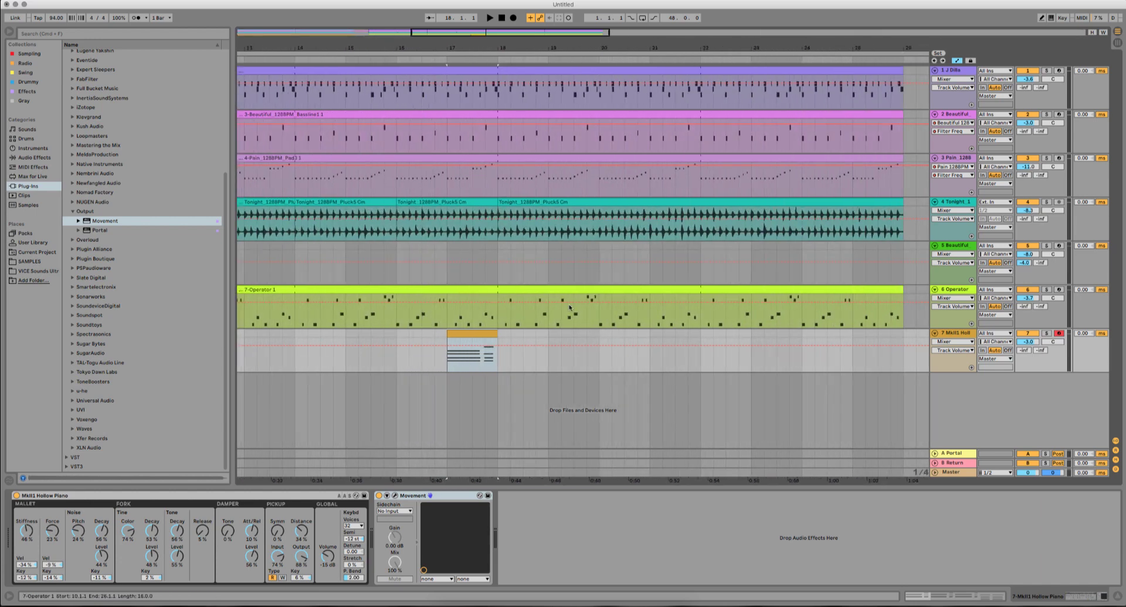
pyautogui.click(495, 294)
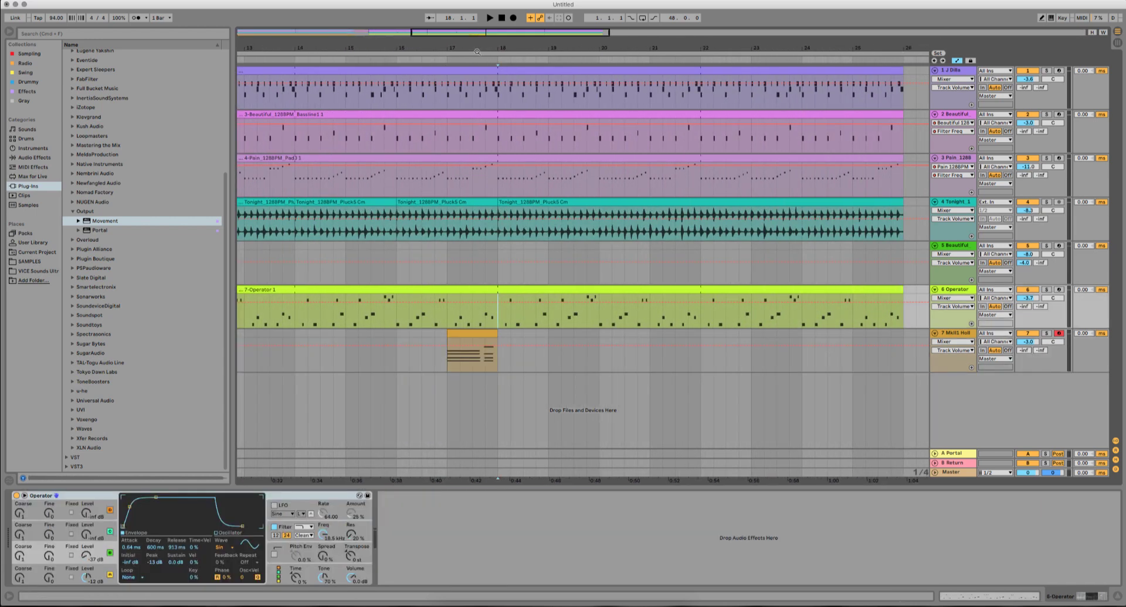
pyautogui.moveTo(477, 52); pyautogui.dragTo(478, 47)
pyautogui.click(958, 59)
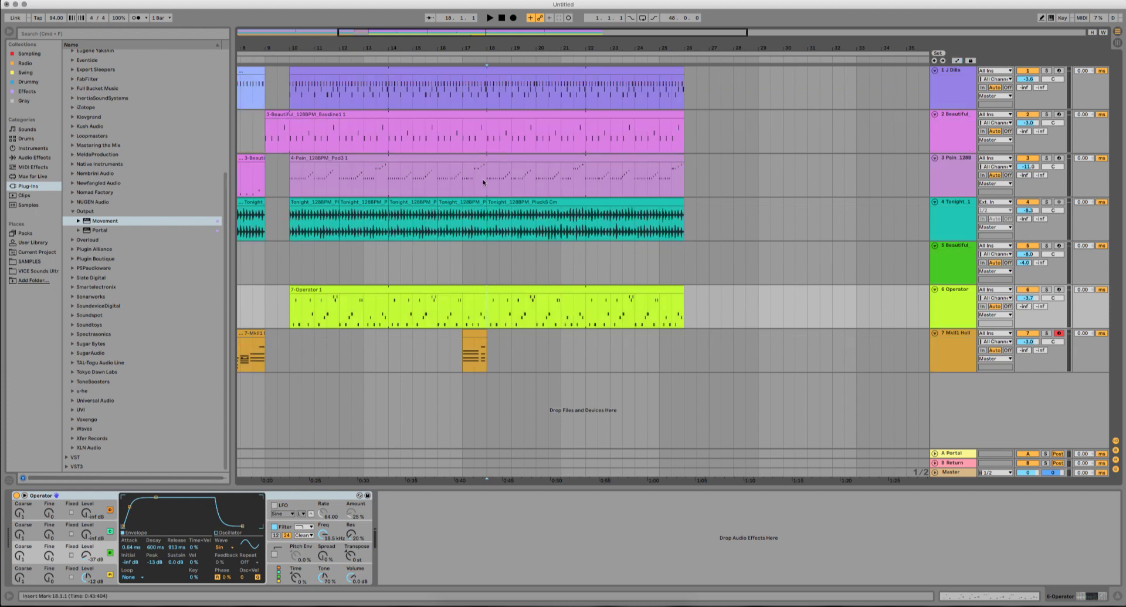
pyautogui.moveTo(480, 178); pyautogui.dragTo(486, 178)
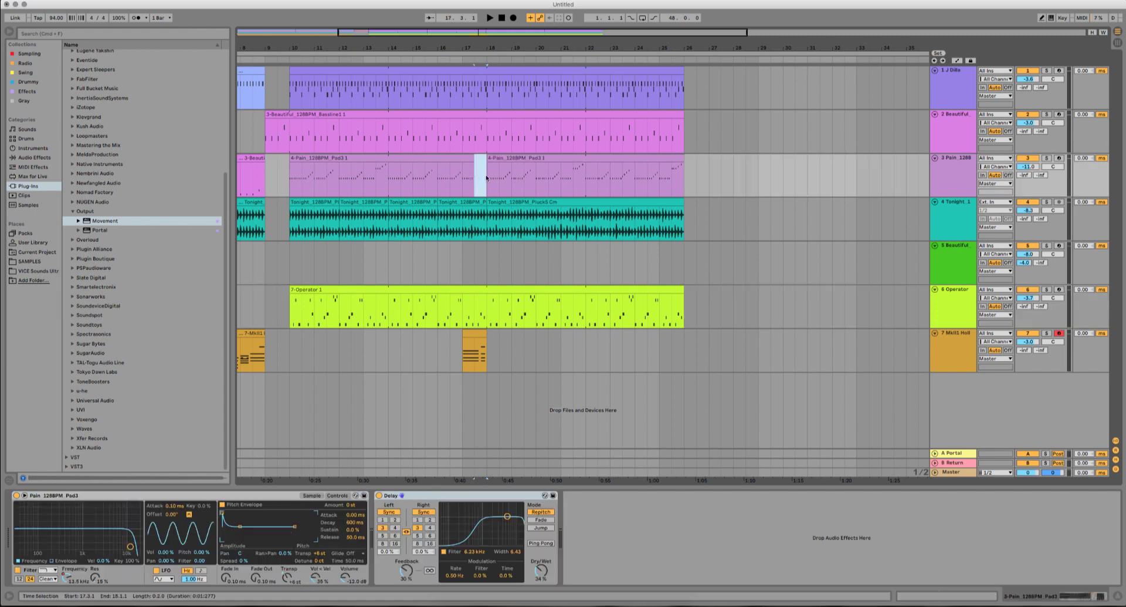
pyautogui.moveTo(486, 122); pyautogui.dragTo(478, 122)
pyautogui.press('Delete')
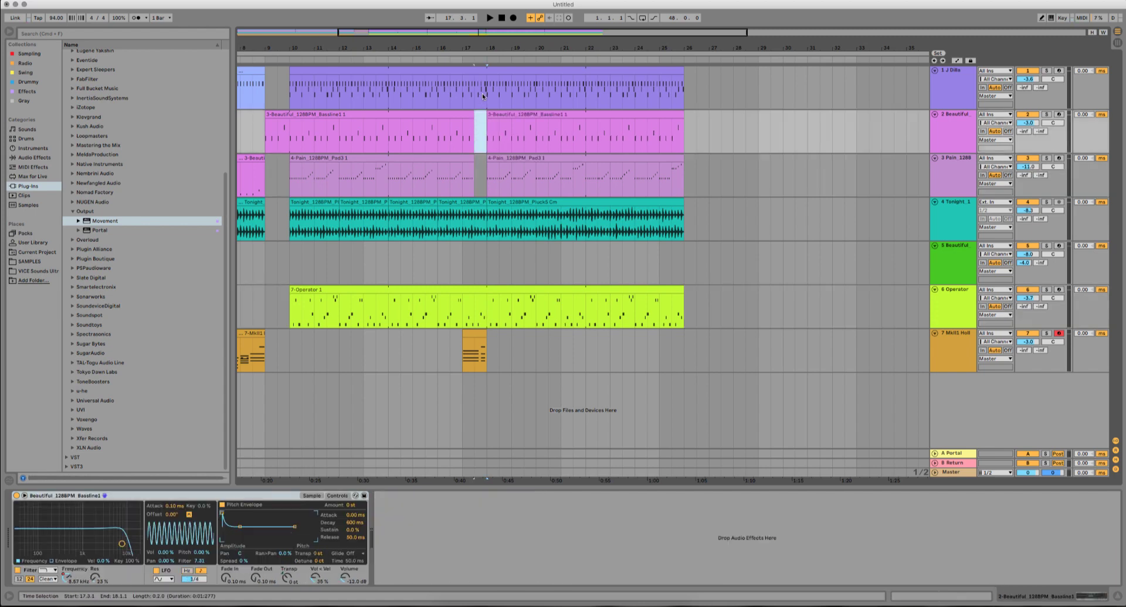
# Step: Cut the last beat of bar 17 from the drum clip and play back the break
pyautogui.moveTo(484, 51); pyautogui.dragTo(478, 100)
pyautogui.click(486, 100)
pyautogui.press('Delete')
pyautogui.click(367, 59)
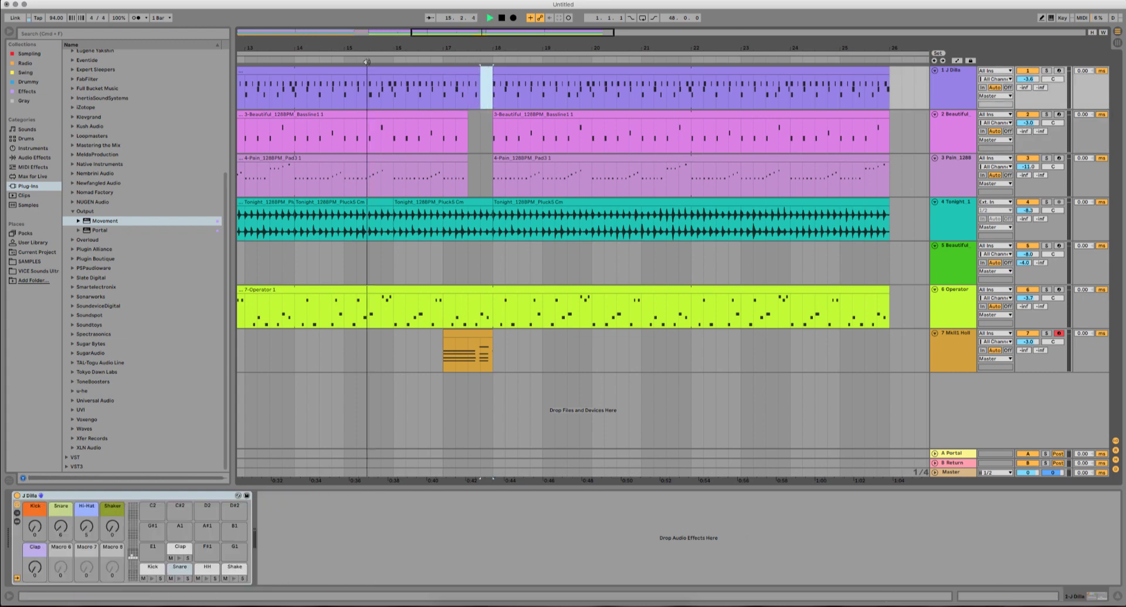
# Step: Move the bar 17 hollow piano clip to start at 17.3 and trim its end to 18.1.4
pyautogui.moveTo(475, 333); pyautogui.dragTo(500, 332)
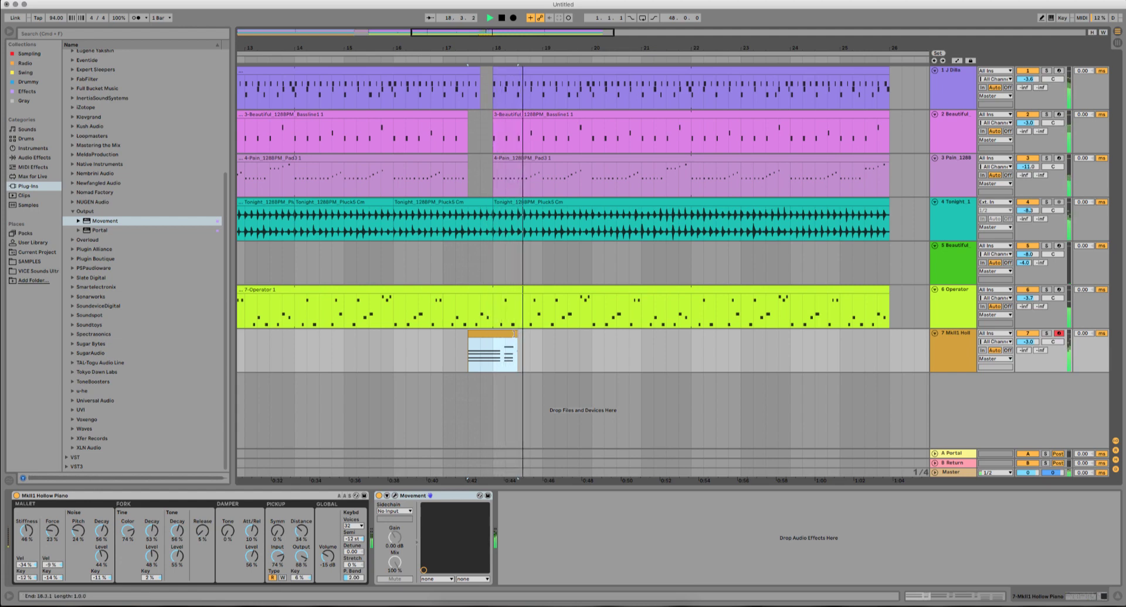
pyautogui.moveTo(519, 334); pyautogui.dragTo(505, 335)
pyautogui.scroll(5, 549, 349)
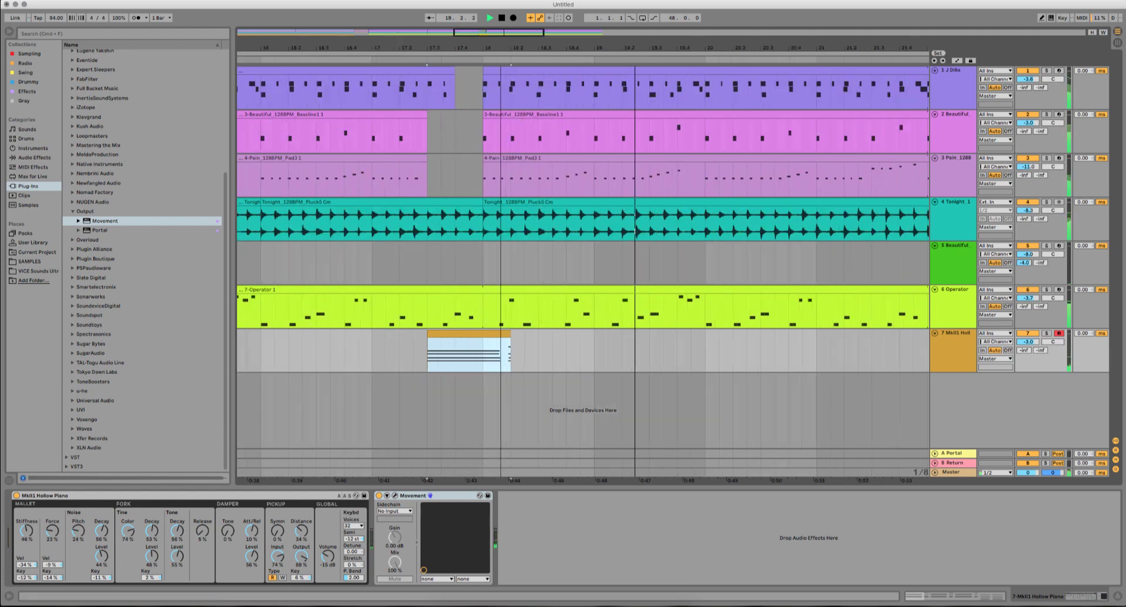
# Step: Transpose all notes in the short hollow piano clip down one octave
pyautogui.doubleClick(507, 337)
pyautogui.press('super+a')
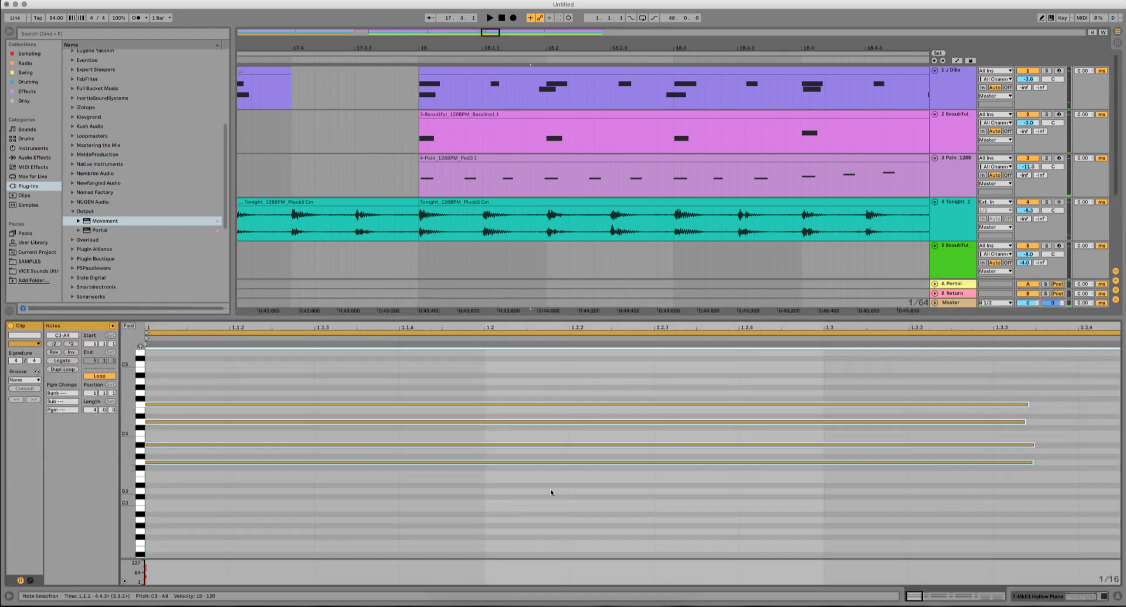
pyautogui.hotkey('shift', 'Down')
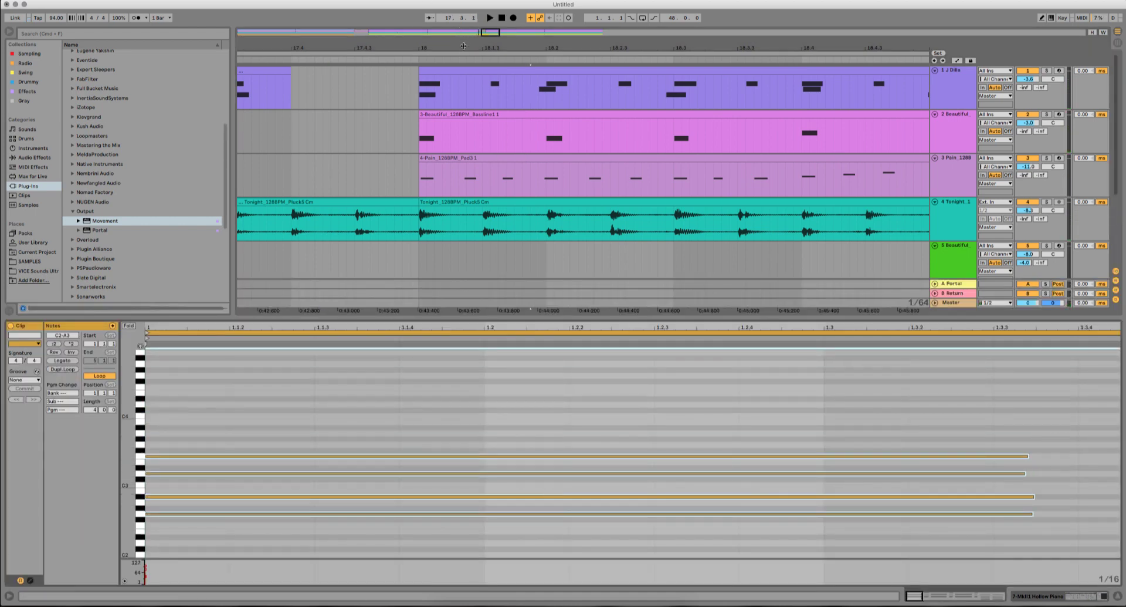
# Step: Play back the break into bar 18 with the lowered piano chord and check the arrangement around it
pyautogui.moveTo(463, 46); pyautogui.dragTo(461, 22)
pyautogui.click(395, 61)
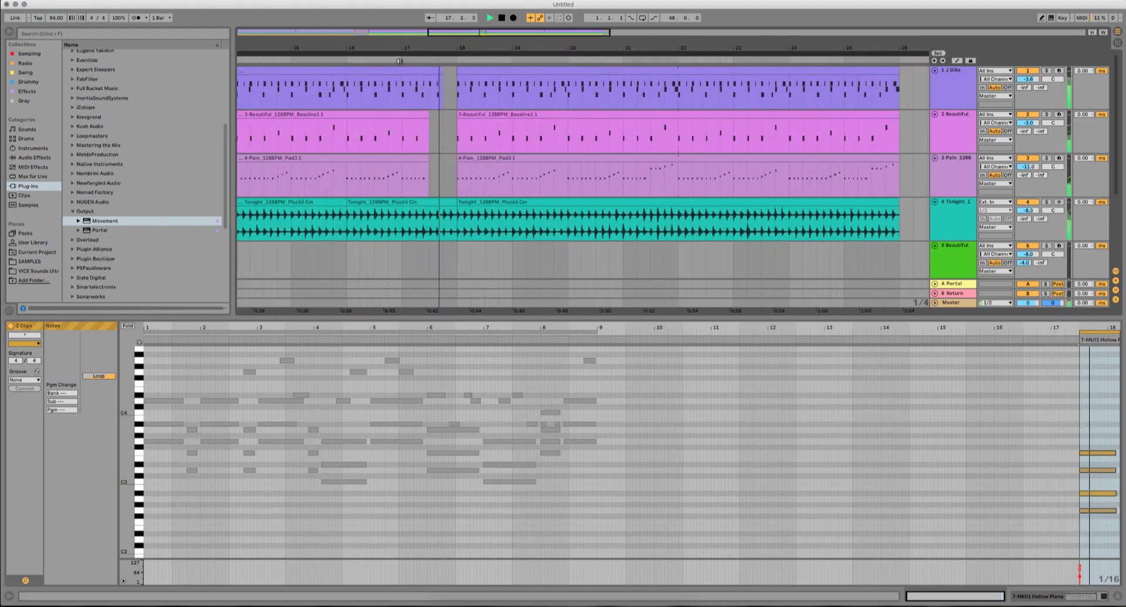
pyautogui.moveTo(446, 47); pyautogui.dragTo(446, 20)
pyautogui.scroll(-1, 496, 177)
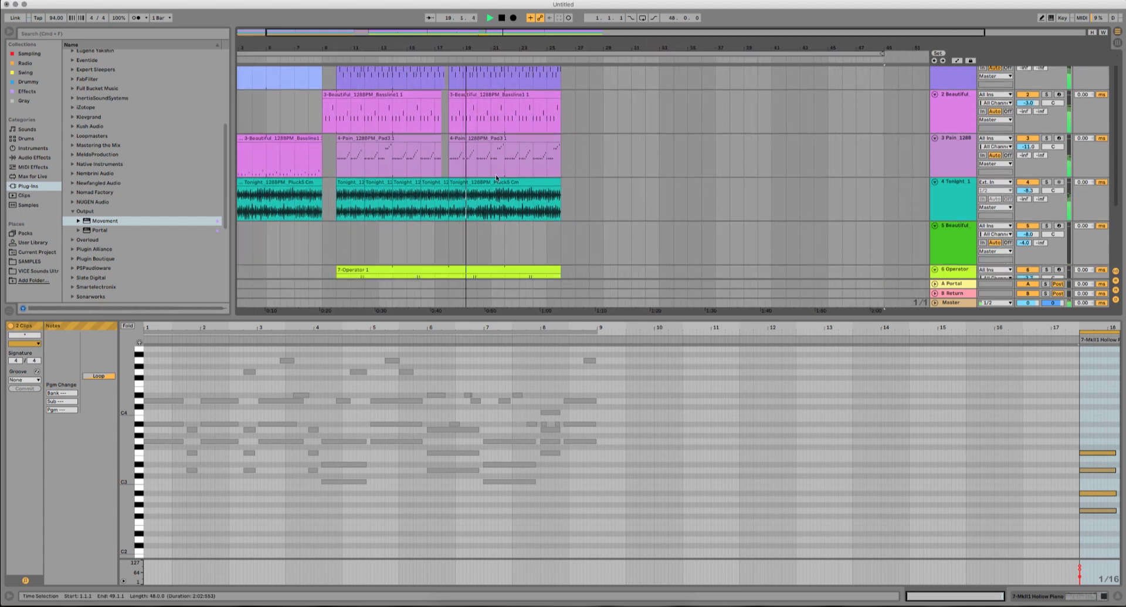
pyautogui.scroll(-2, 495, 174)
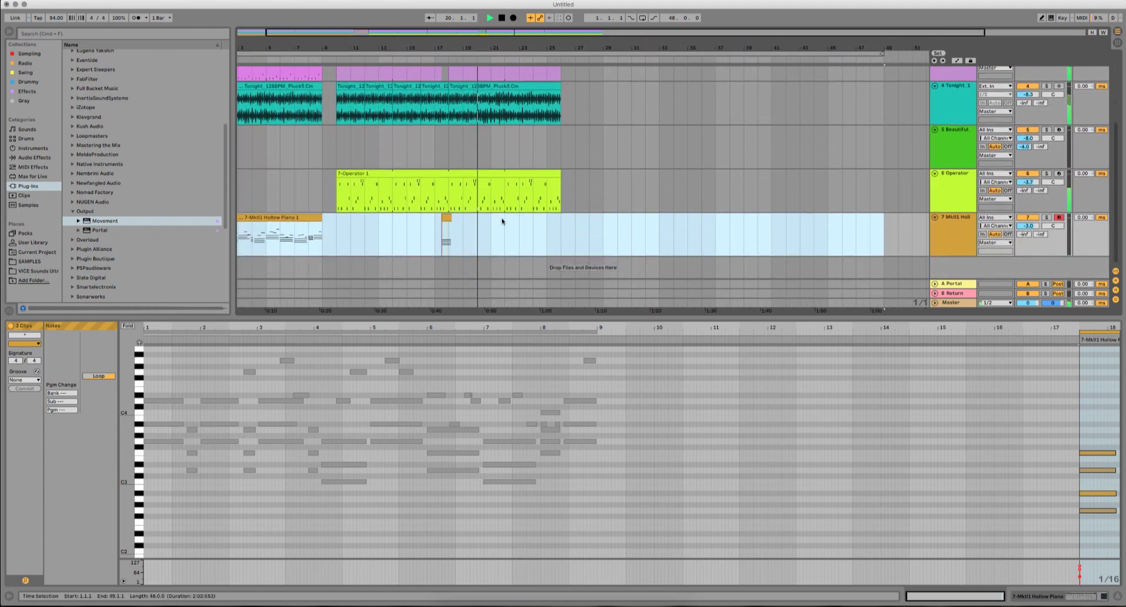
pyautogui.press('space')
# Step: Extend the short piano clip to span bars 17 to 21 and convert the piano track to audio with Freeze and Flatten
pyautogui.click(446, 218)
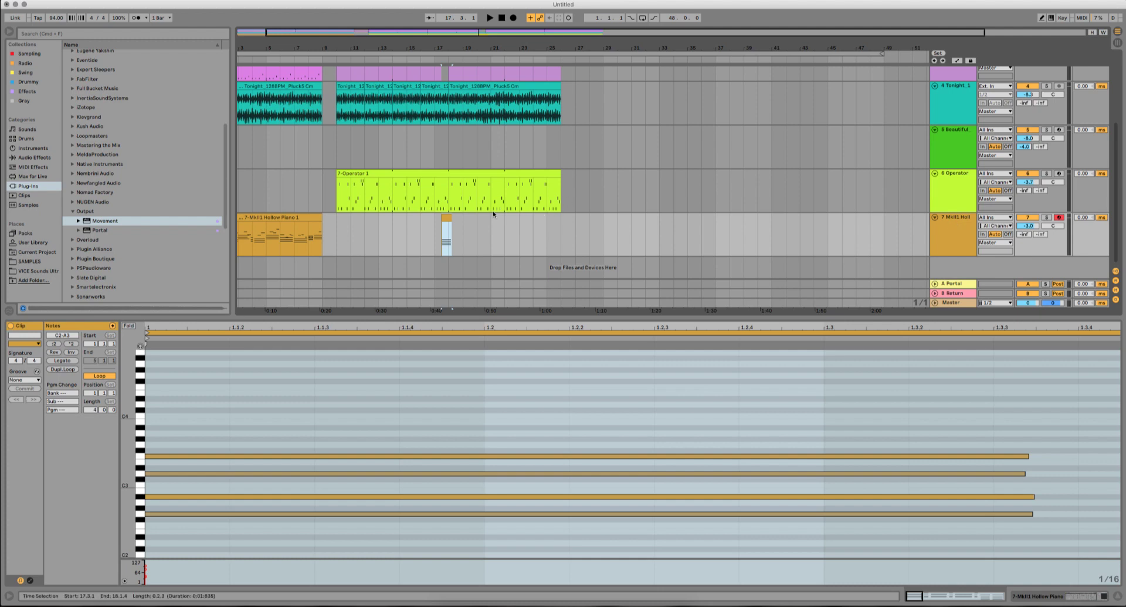
pyautogui.moveTo(451, 218); pyautogui.dragTo(491, 218)
pyautogui.click(468, 220)
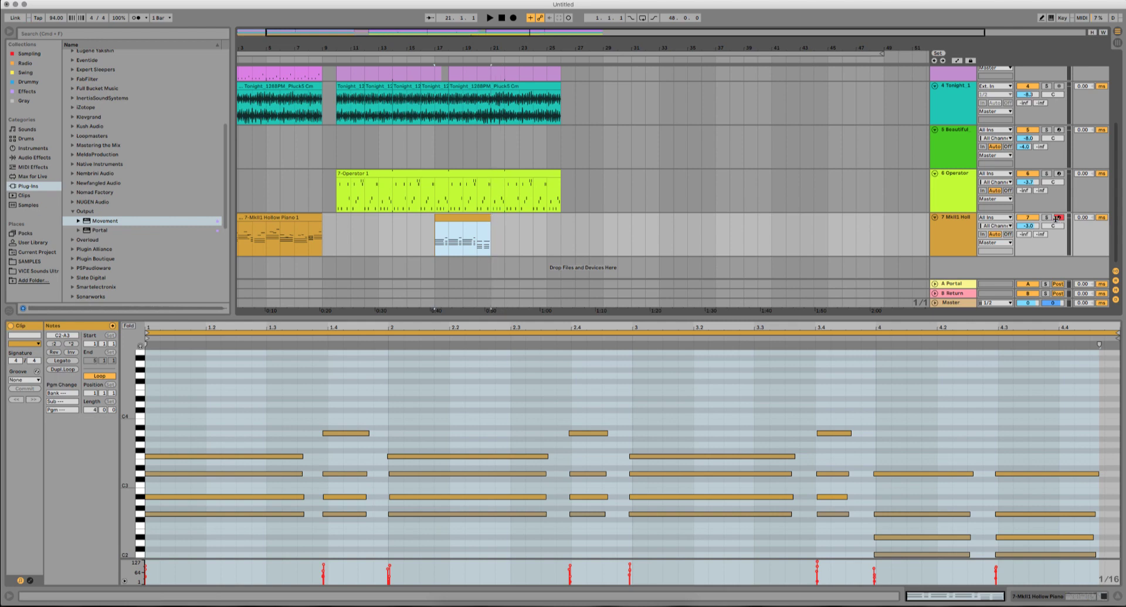
pyautogui.rightClick(966, 220)
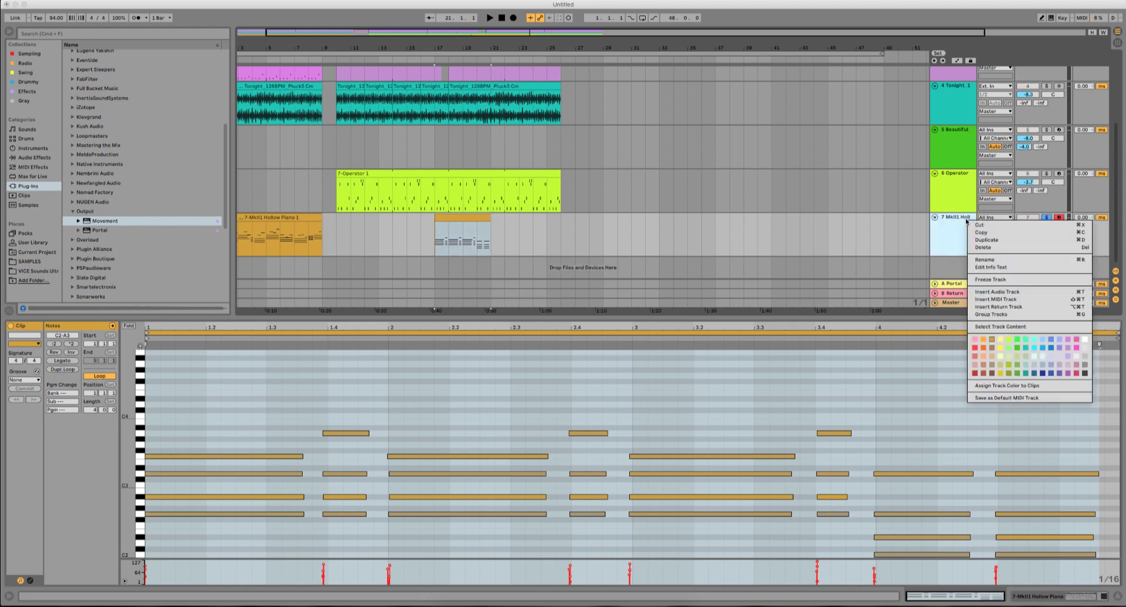
pyautogui.click(997, 279)
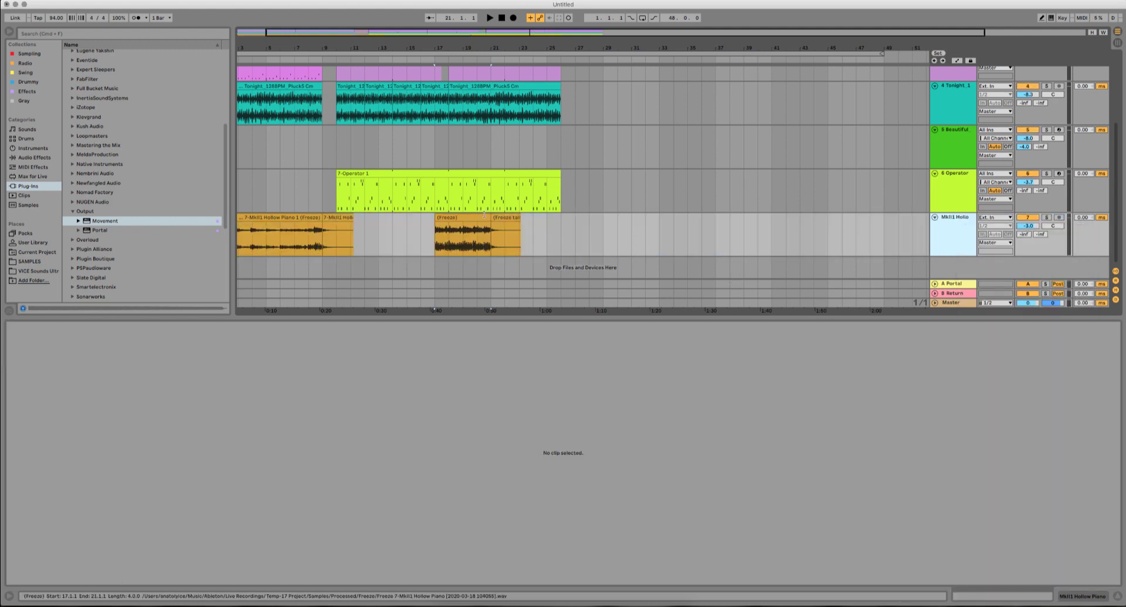
# Step: Trim the flattened bar 17 piano audio to its first three beats, shift it to 17.2 through bar 18 and reverse it
pyautogui.moveTo(491, 217); pyautogui.dragTo(547, 220)
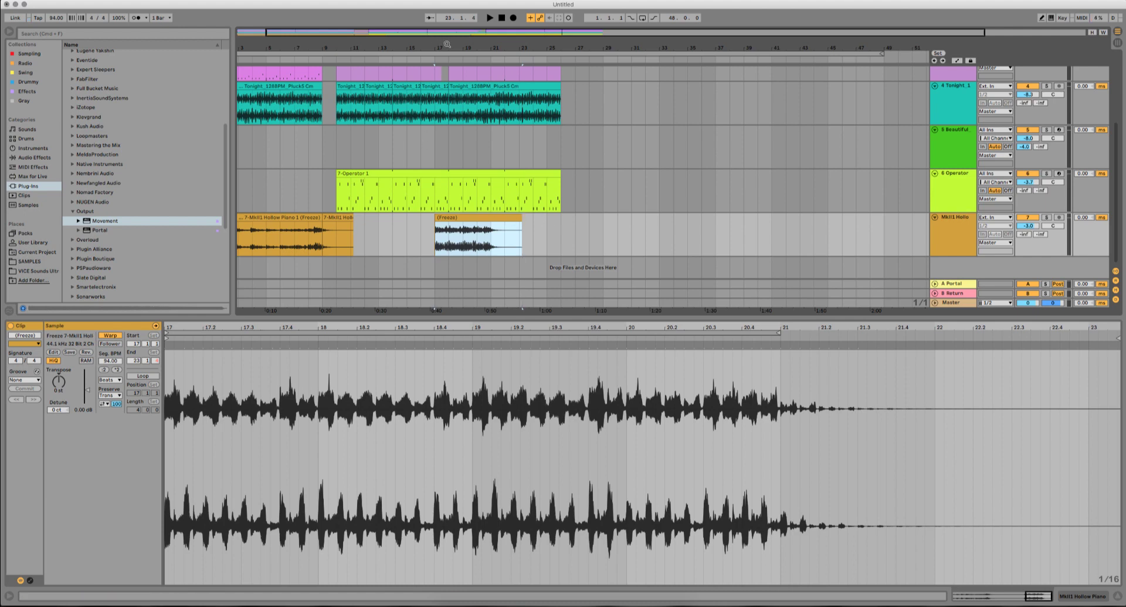
pyautogui.moveTo(447, 45); pyautogui.dragTo(568, 126)
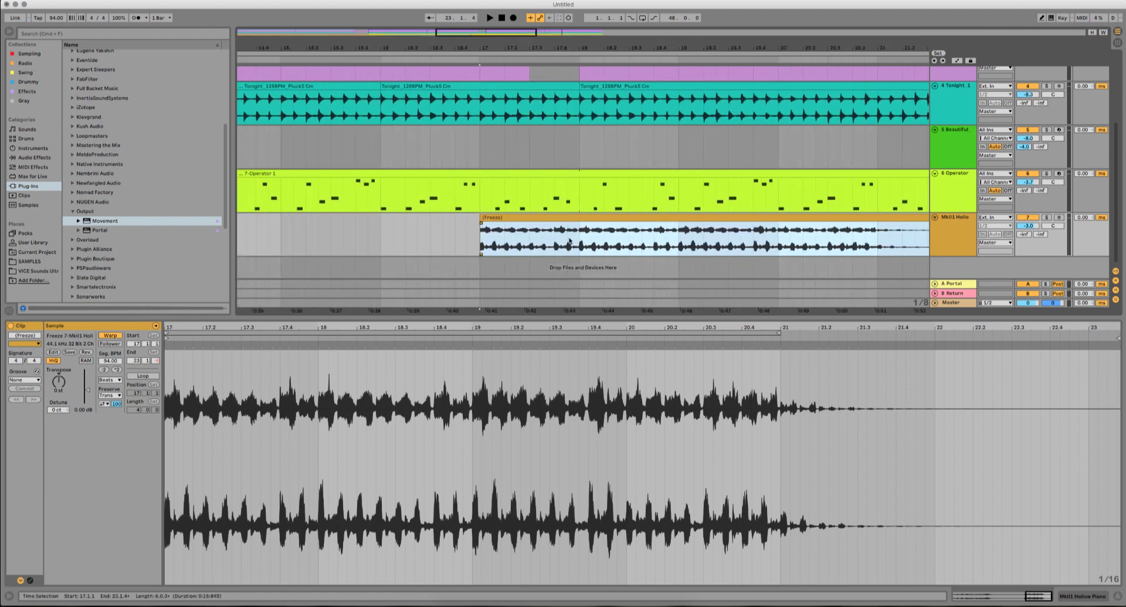
pyautogui.moveTo(554, 241); pyautogui.dragTo(584, 241)
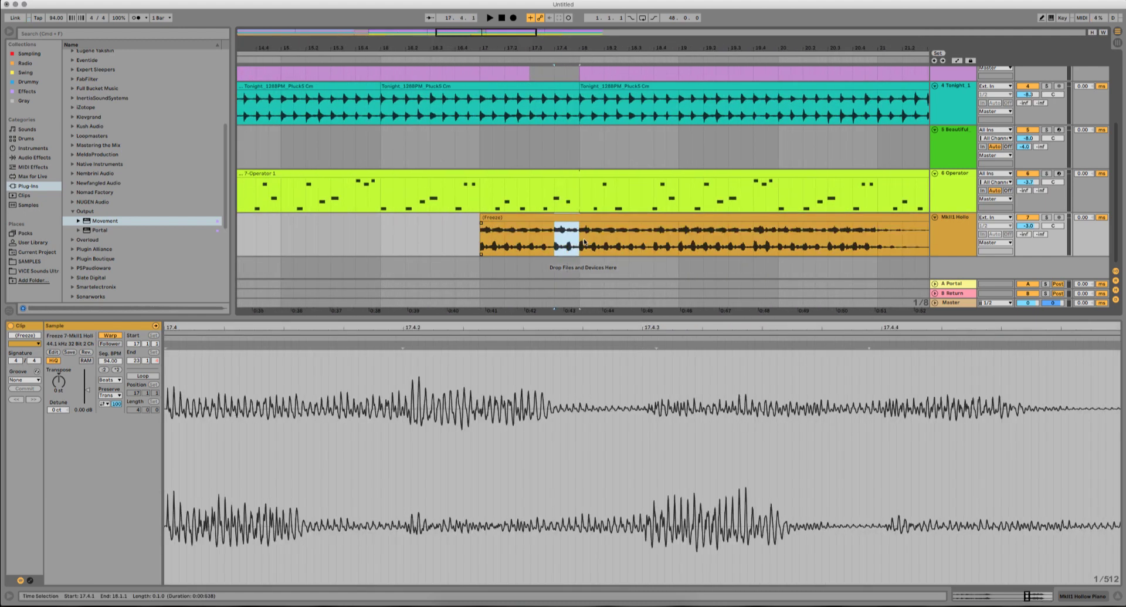
pyautogui.press('Delete')
pyautogui.click(588, 217)
pyautogui.press('Delete')
pyautogui.moveTo(541, 218); pyautogui.dragTo(566, 217)
pyautogui.doubleClick(560, 217)
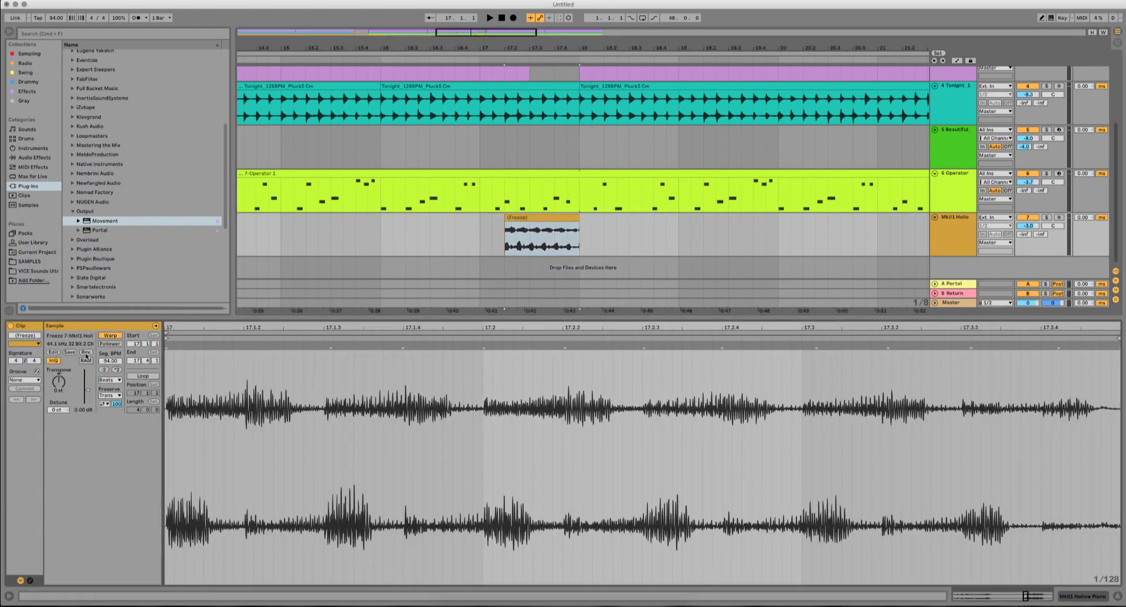
pyautogui.click(86, 352)
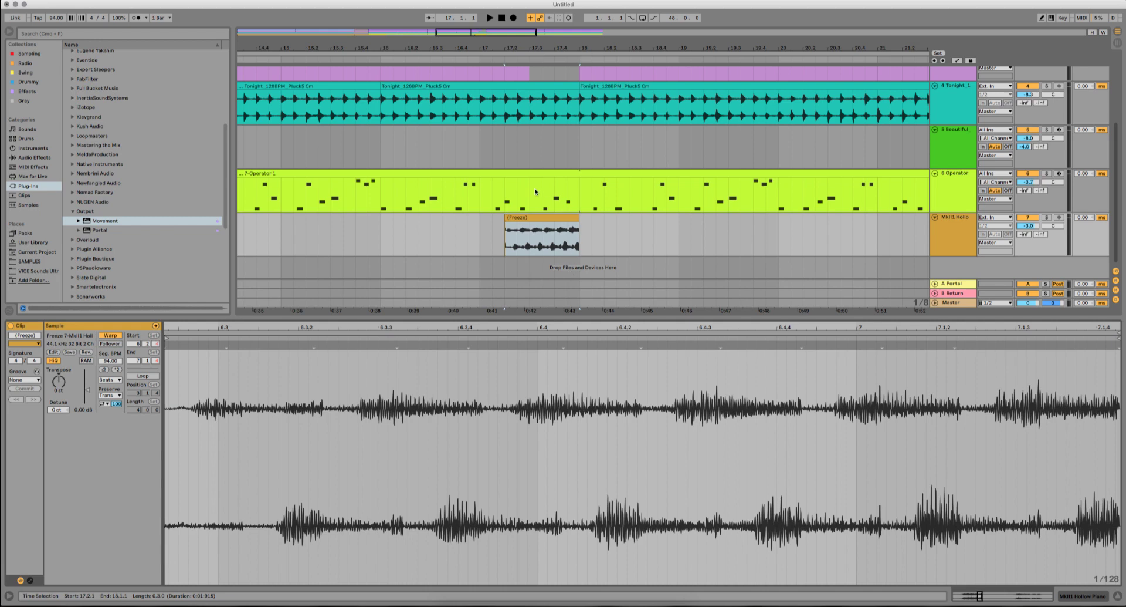
# Step: Extend the reversed piano audio back to bar 16 and fade it in across bar 16
pyautogui.click(506, 227)
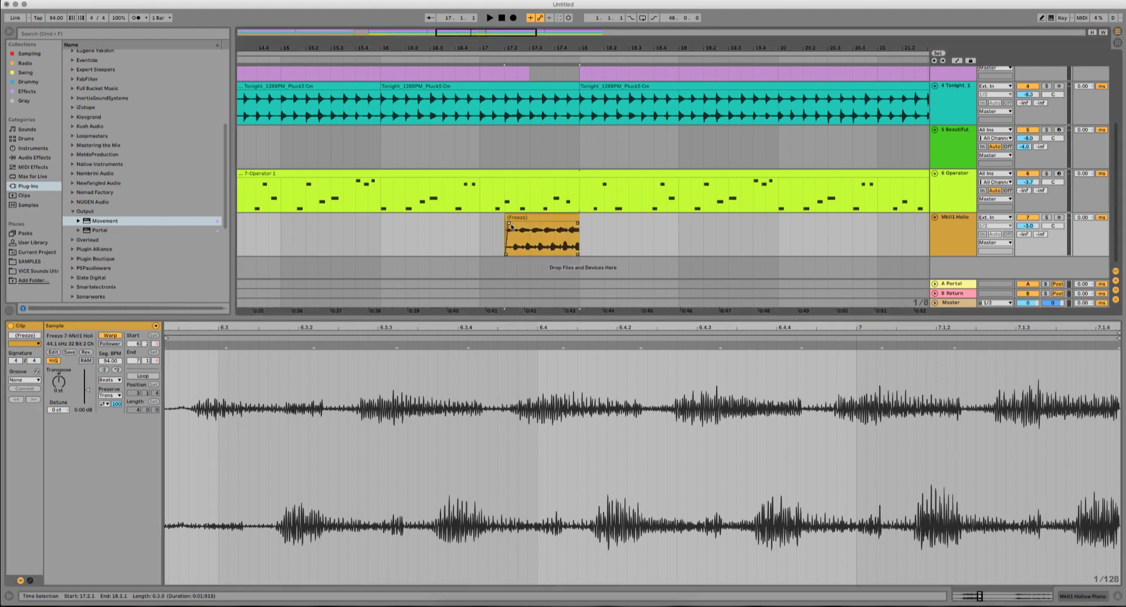
pyautogui.click(450, 60)
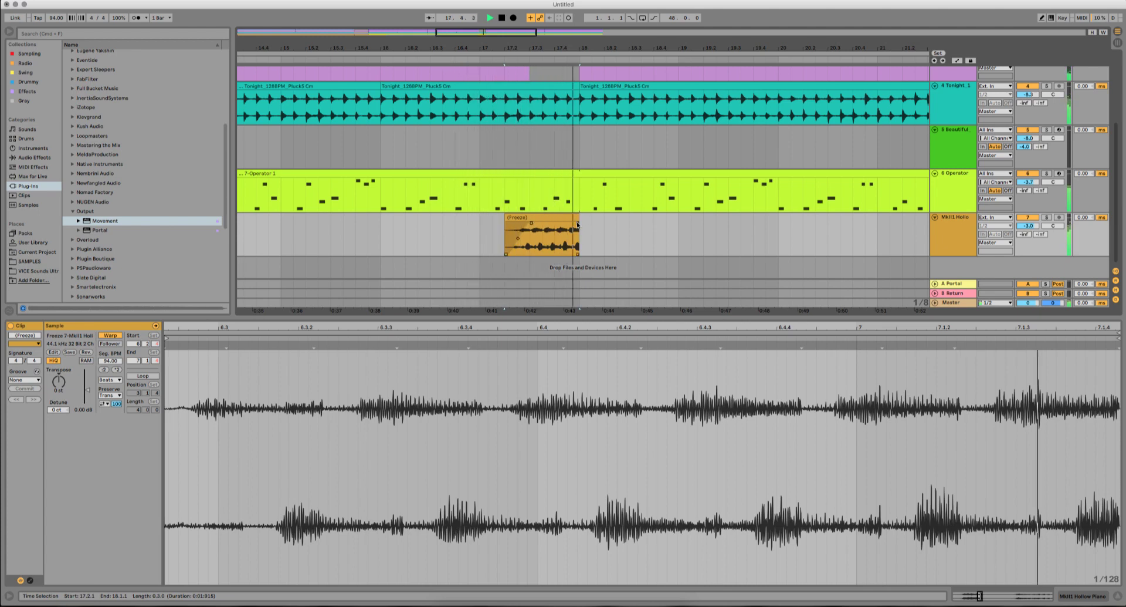
pyautogui.press('-')
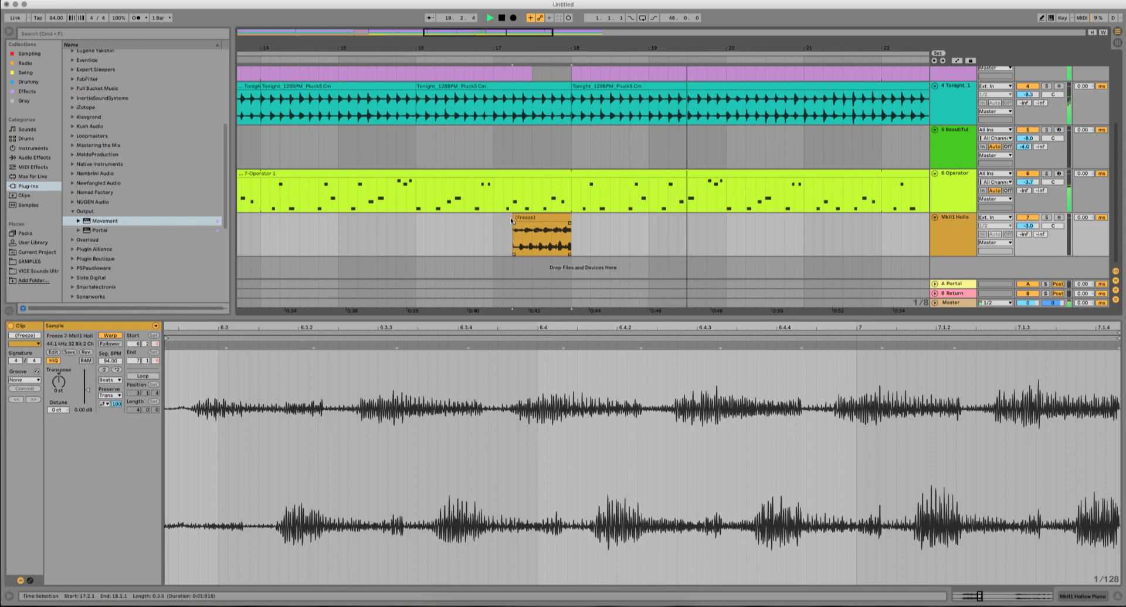
pyautogui.click(511, 215)
pyautogui.moveTo(510, 214)
pyautogui.mouseDown()
pyautogui.moveTo(349, 214)
pyautogui.moveTo(510, 213)
pyautogui.moveTo(519, 217)
pyautogui.moveTo(438, 217)
pyautogui.moveTo(517, 228)
pyautogui.mouseUp()
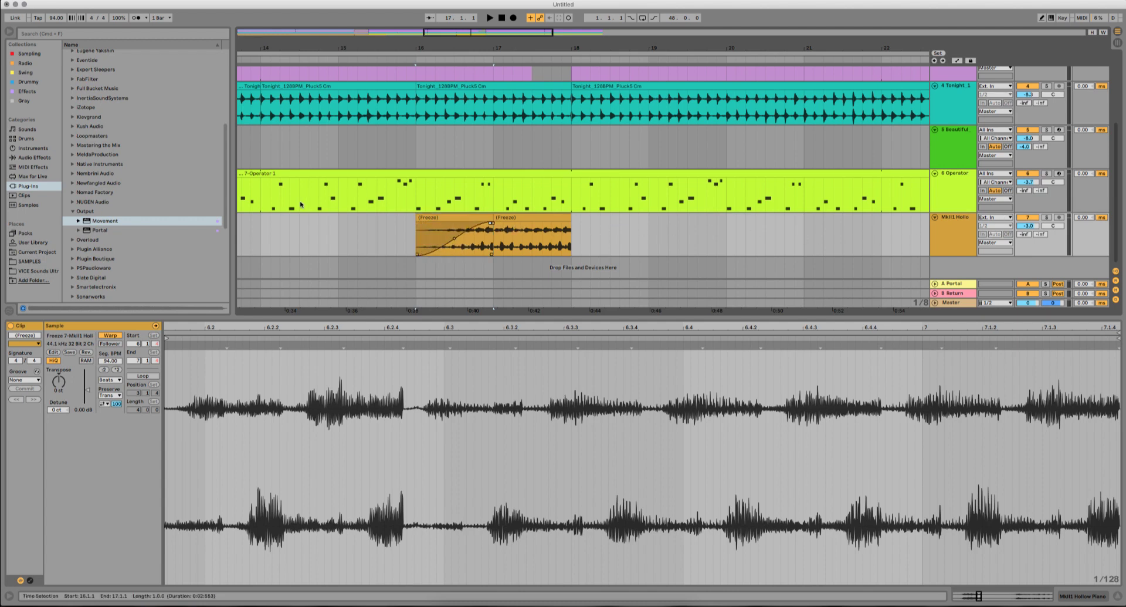
# Step: Add the Echo audio effect to the flattened hollow piano track
pyautogui.click(73, 212)
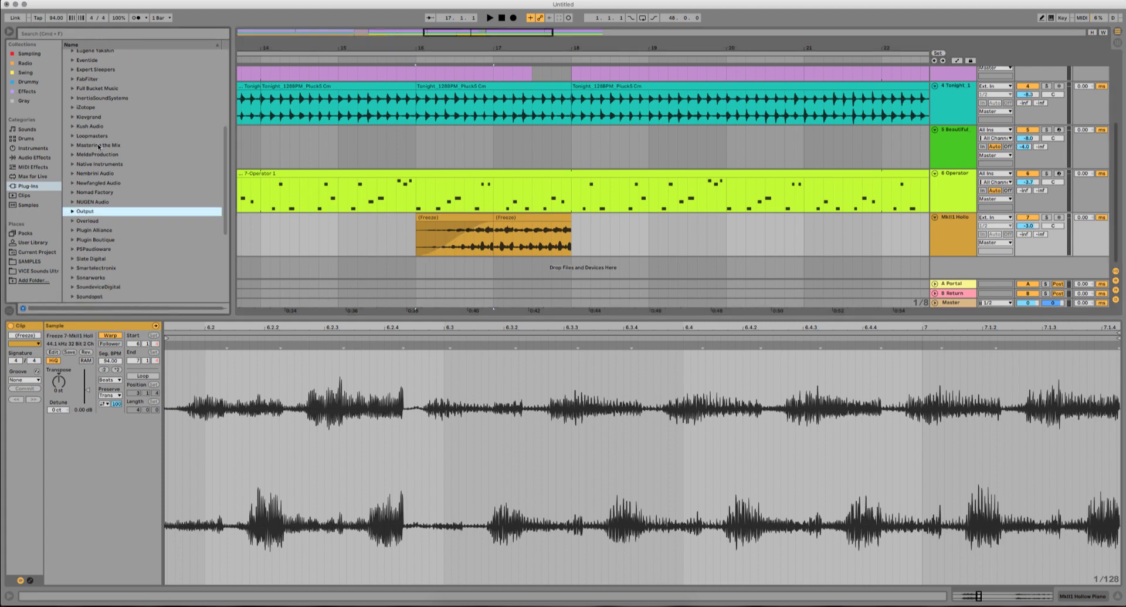
pyautogui.click(39, 158)
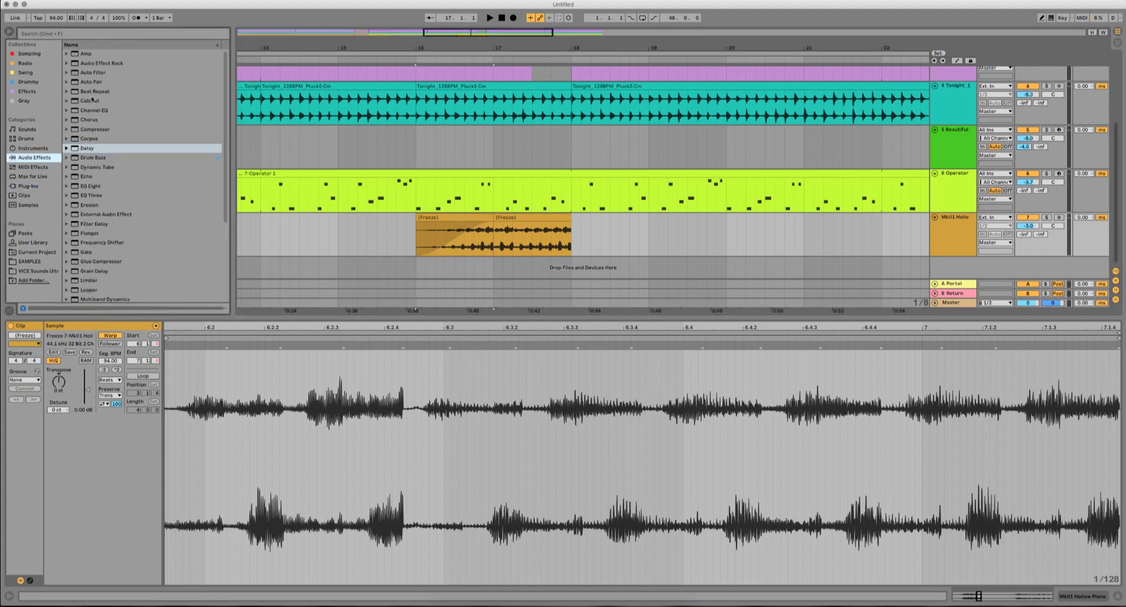
pyautogui.moveTo(86, 176); pyautogui.dragTo(226, 531)
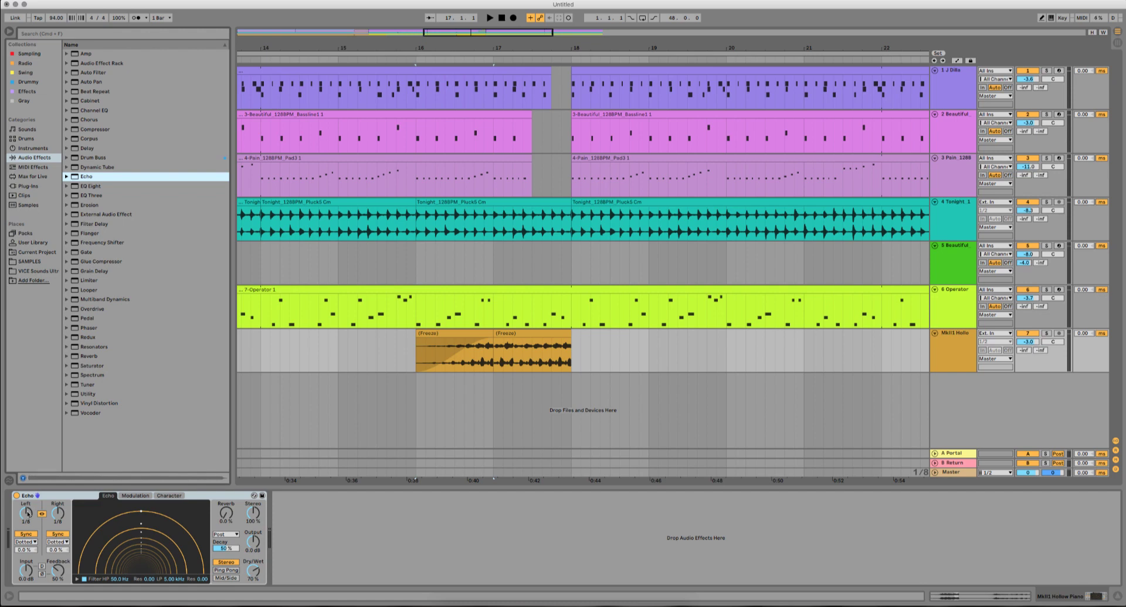
# Step: Set Echo to 375 ms Time mode, 57% feedback and 17% reverb, and automate its Dry/Wet from 0 to 100% between bars 17 and 18
pyautogui.click(33, 532)
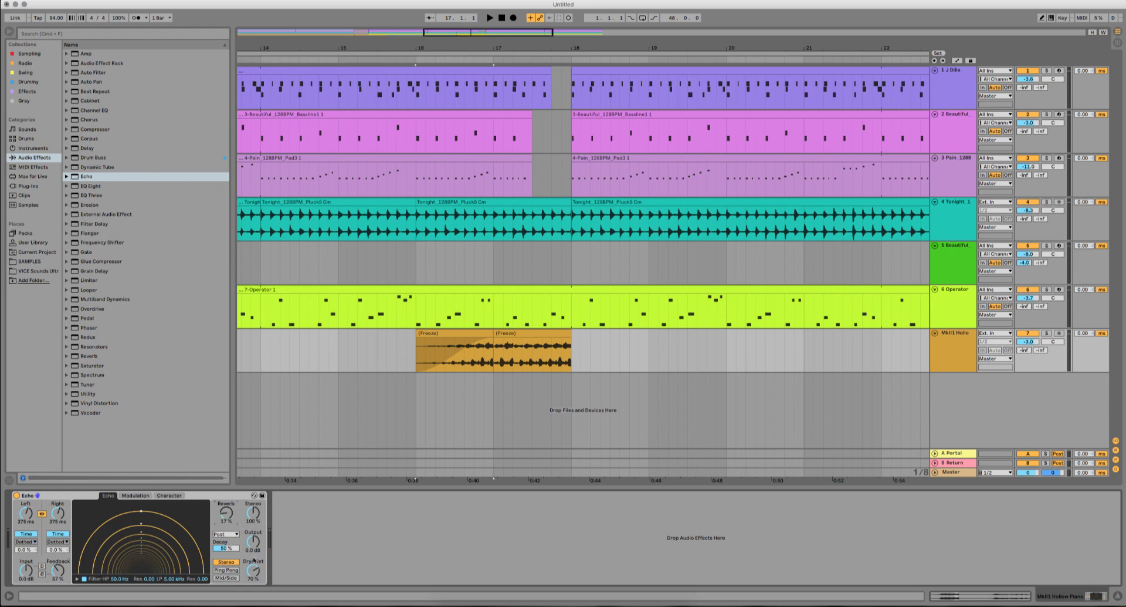
pyautogui.click(428, 473)
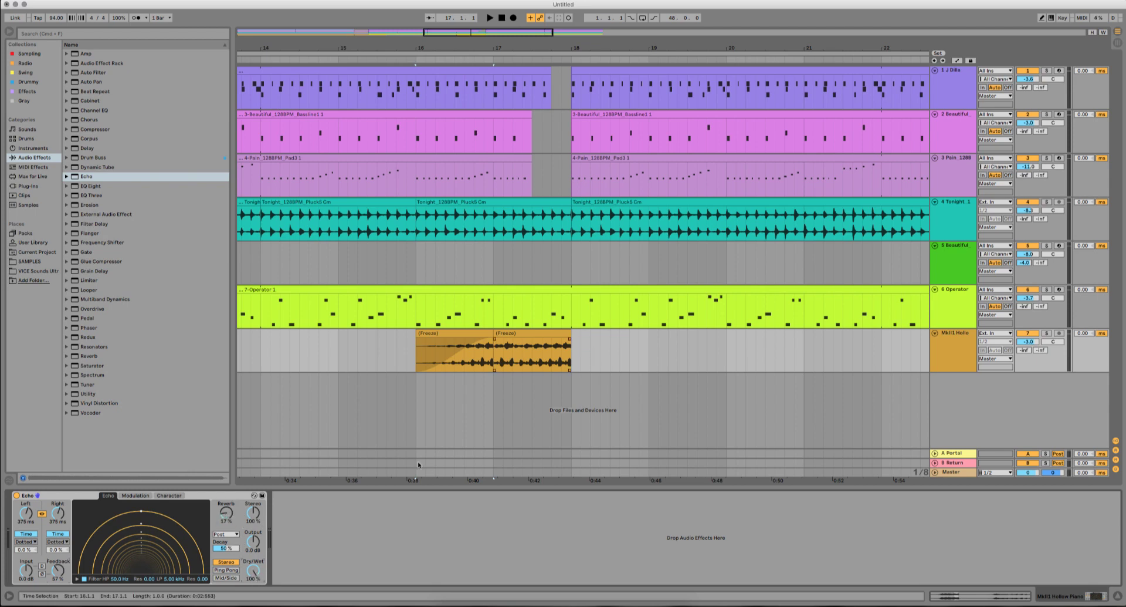
pyautogui.click(957, 60)
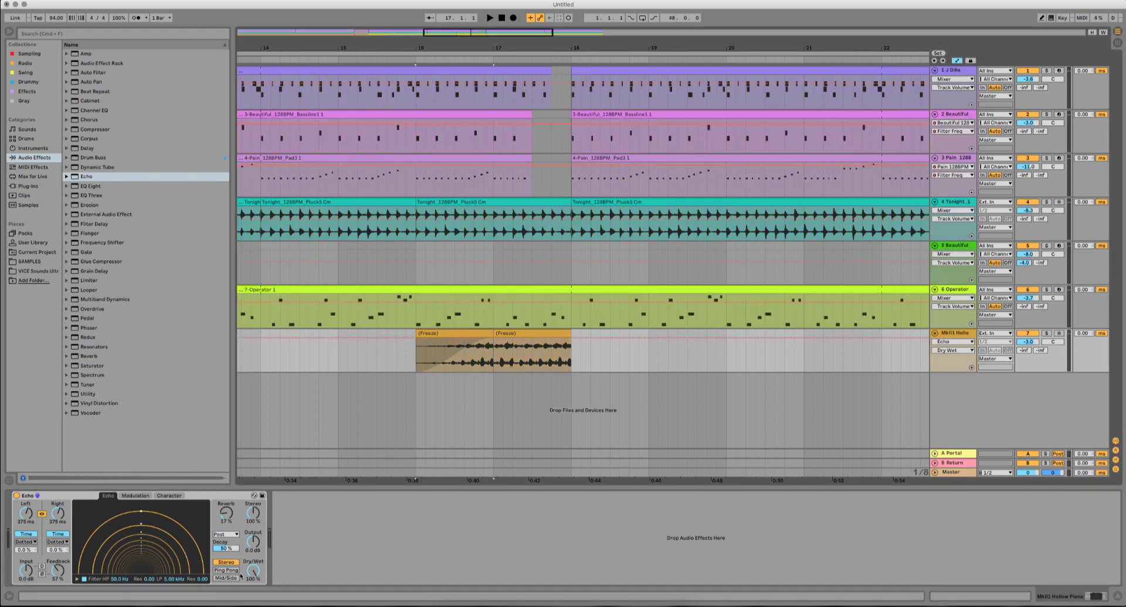
pyautogui.click(494, 342)
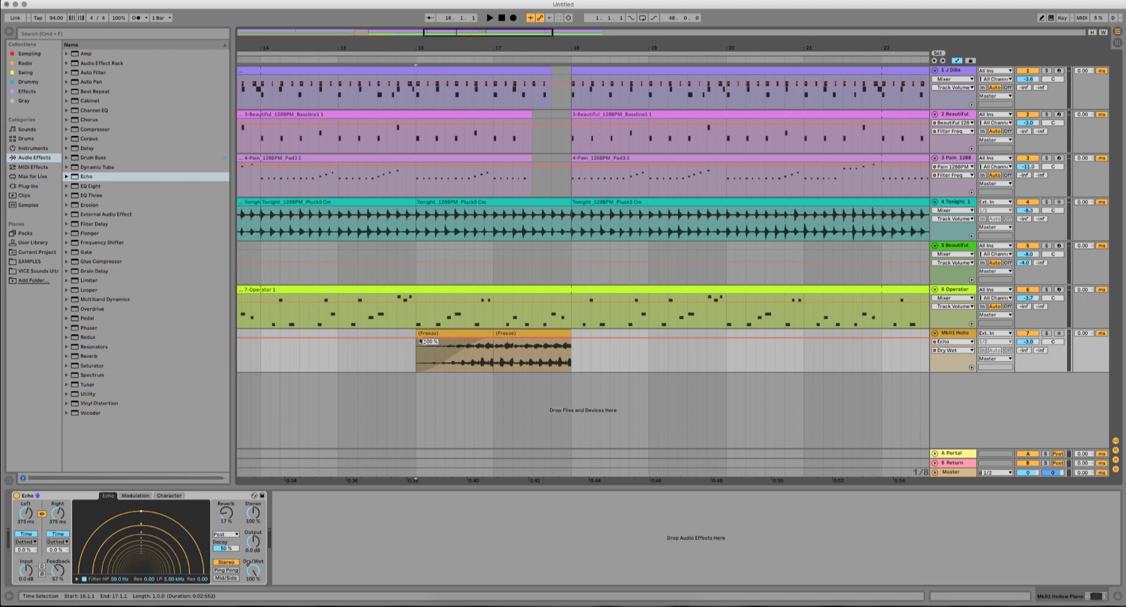
pyautogui.moveTo(490, 341); pyautogui.dragTo(572, 338)
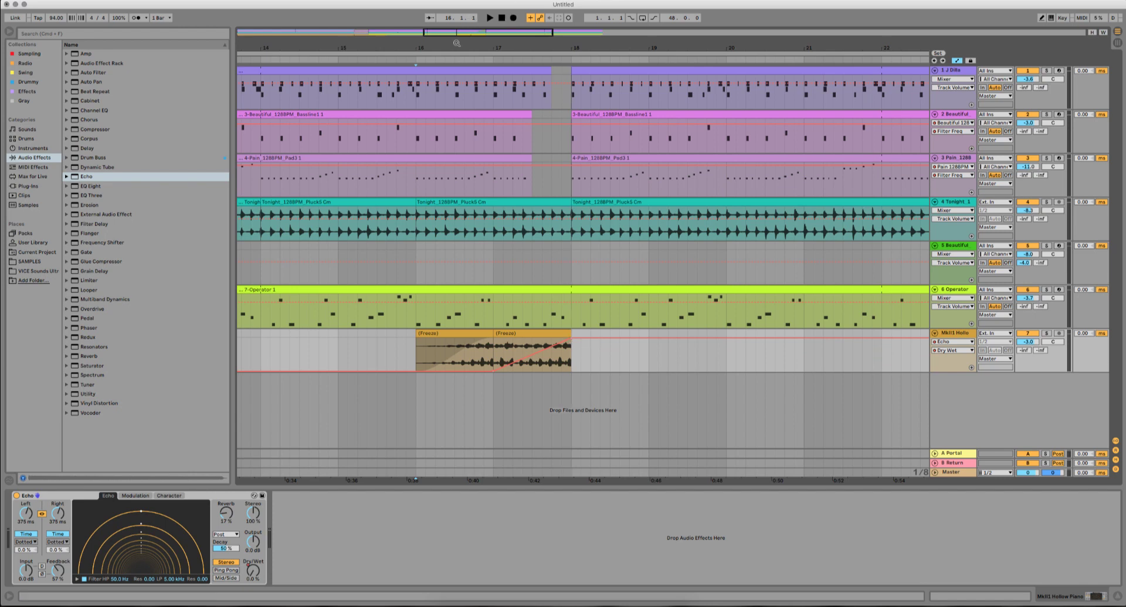
pyautogui.click(409, 60)
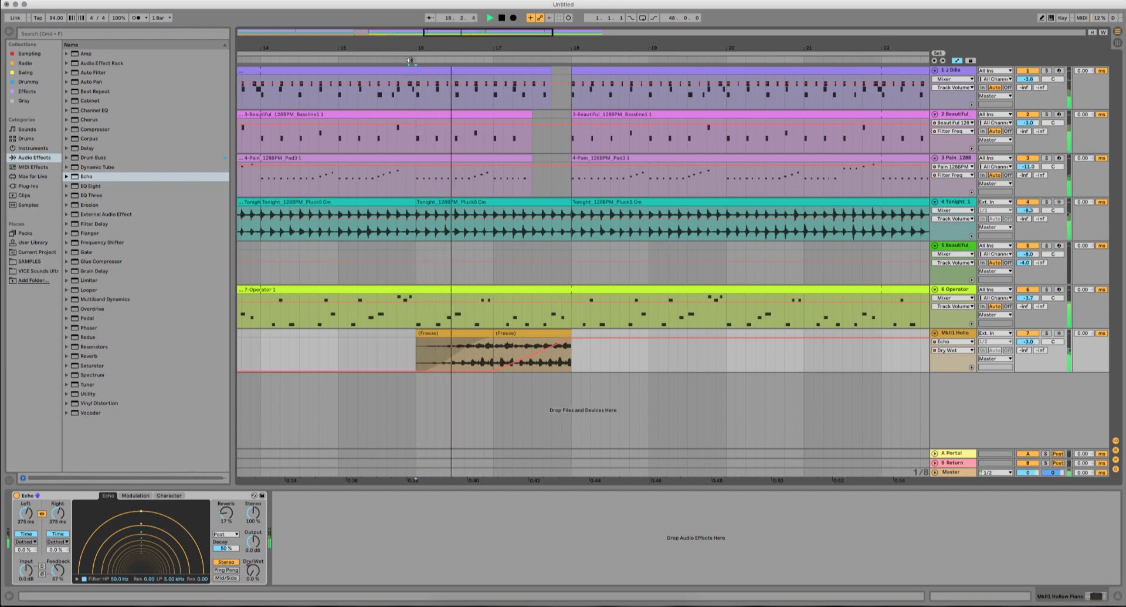
pyautogui.click(409, 60)
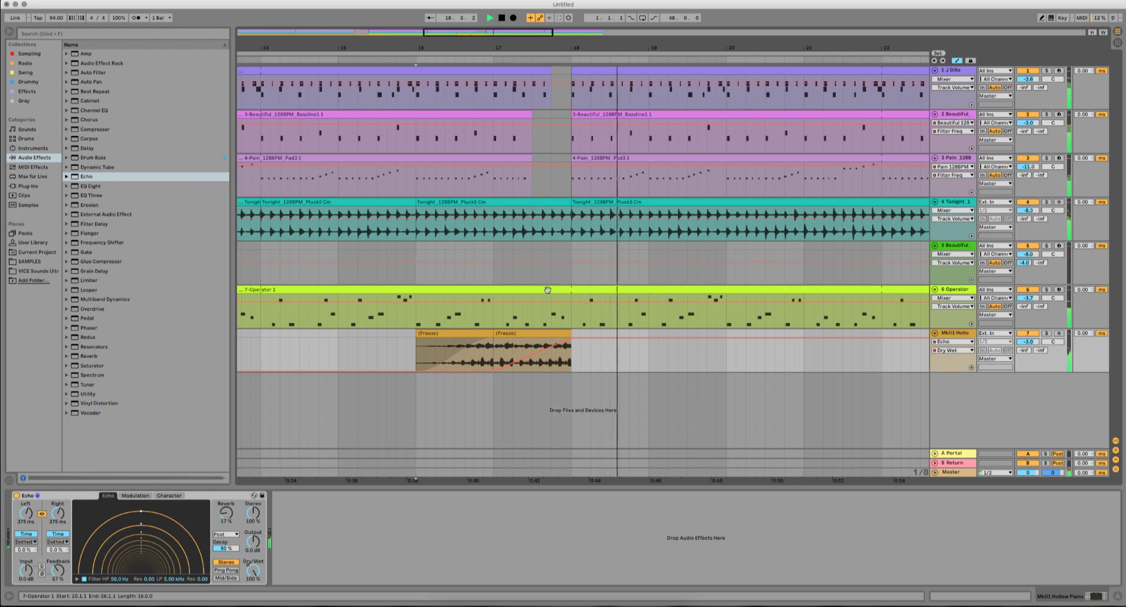
pyautogui.press('space')
# Step: Automate the hollow piano's track volume in a curved rise from silence at bar 16 to -3.0 dB at bar 18
pyautogui.click(548, 335)
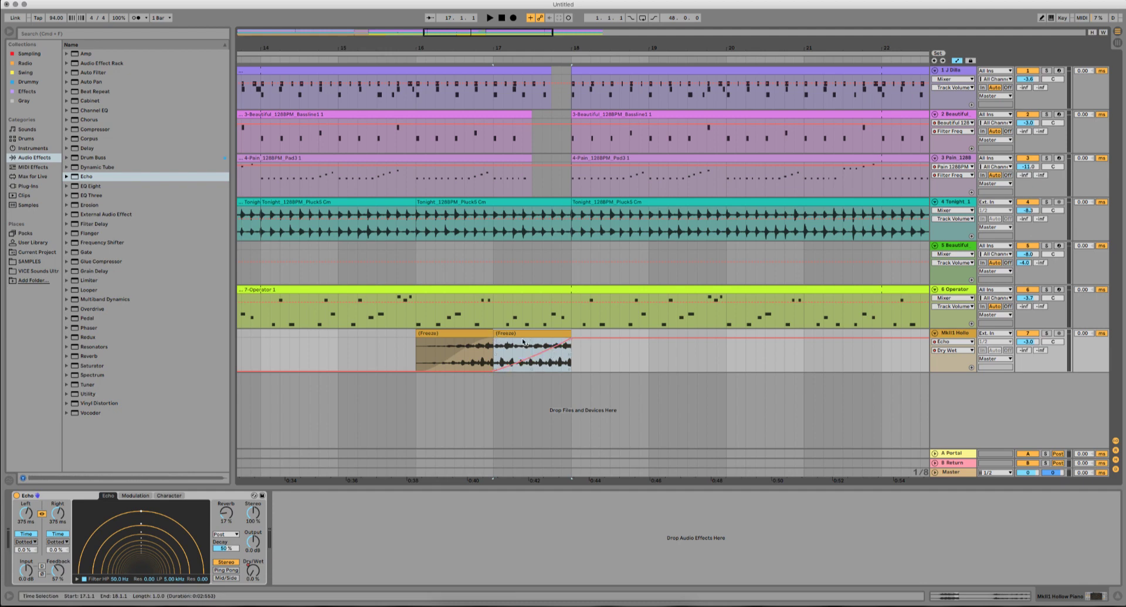
pyautogui.click(639, 355)
pyautogui.click(969, 341)
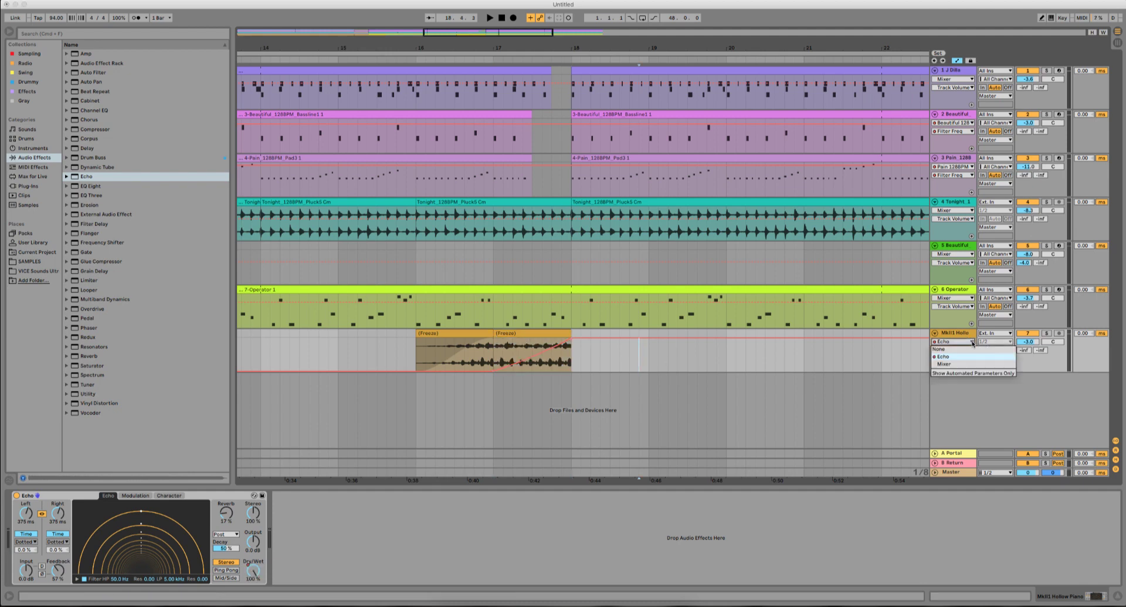
pyautogui.click(962, 355)
pyautogui.click(964, 350)
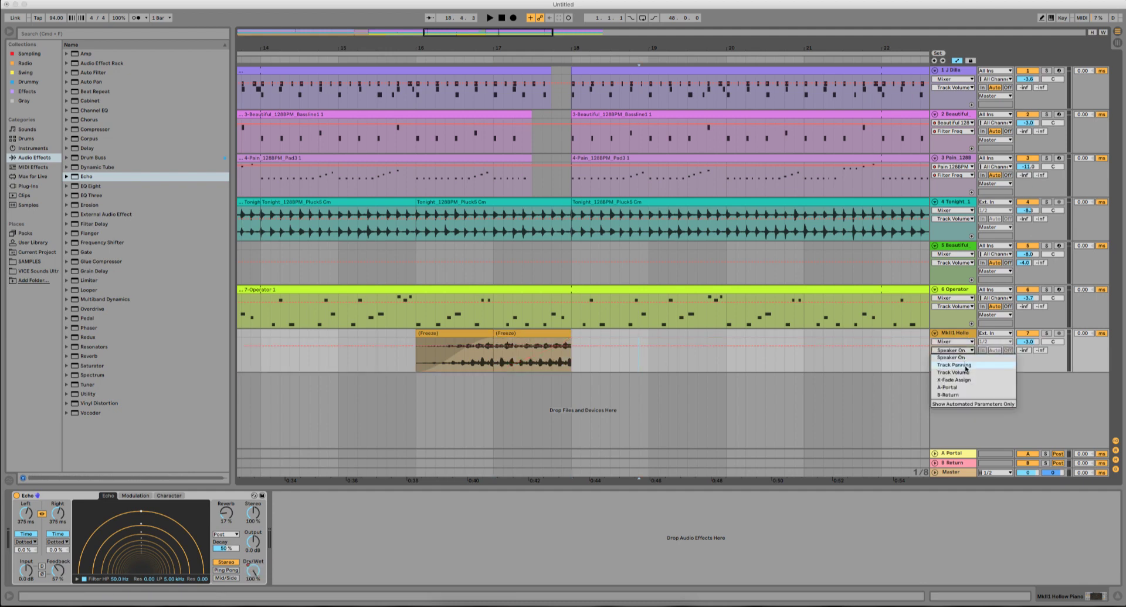
pyautogui.click(954, 372)
pyautogui.click(419, 346)
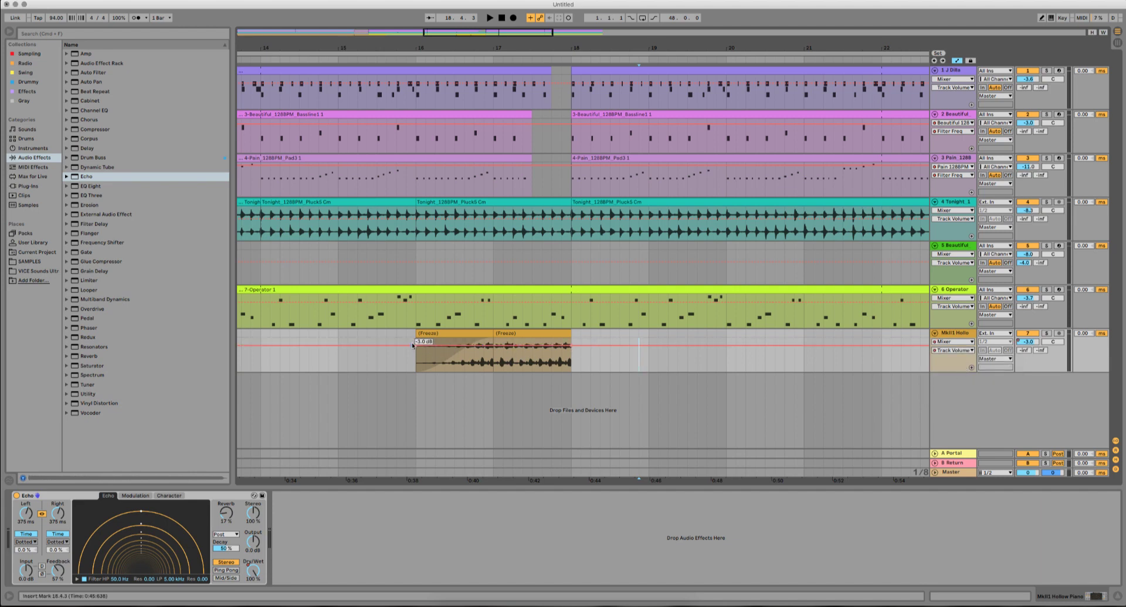
pyautogui.moveTo(417, 345); pyautogui.dragTo(417, 372)
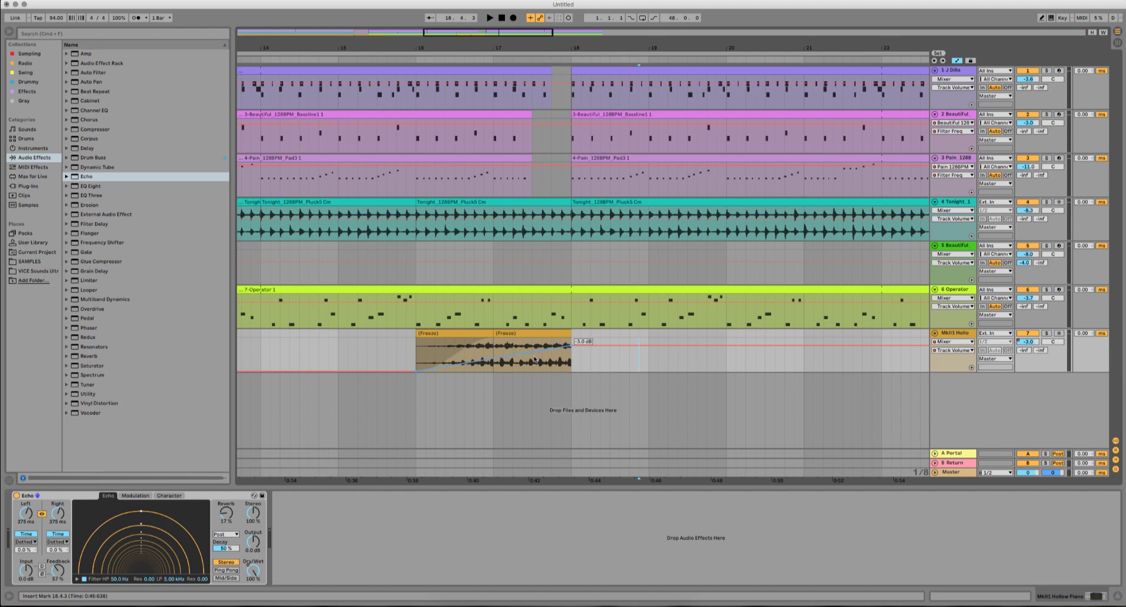
pyautogui.moveTo(535, 359); pyautogui.dragTo(541, 368)
# Step: Trim the end of the reversed piano audio back to 17.4 and play the transition into bar 18
pyautogui.moveTo(570, 332); pyautogui.dragTo(551, 332)
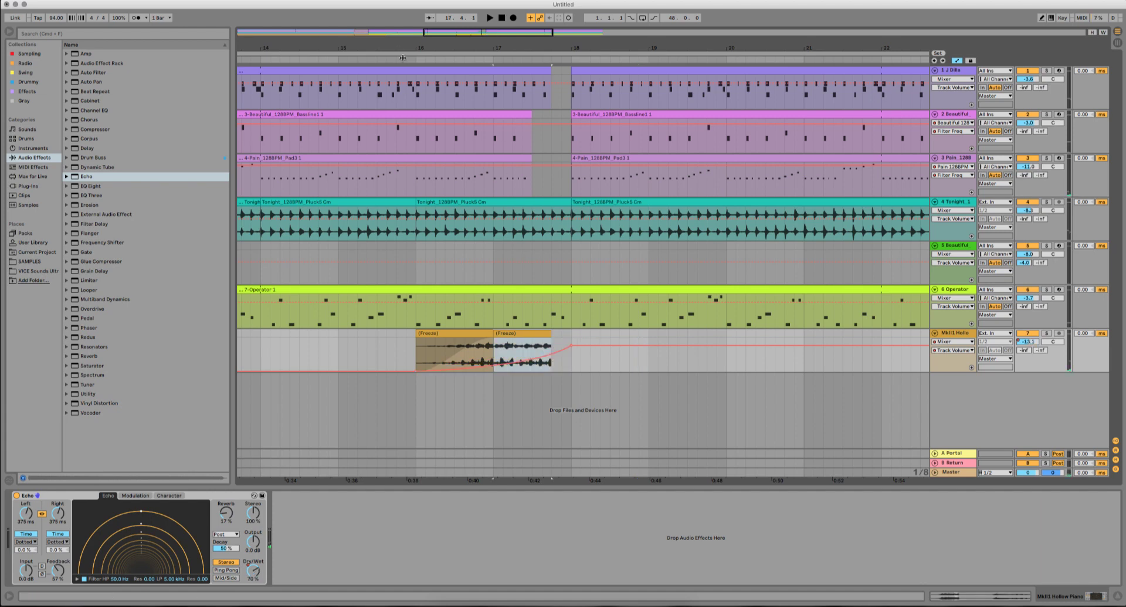
pyautogui.click(402, 58)
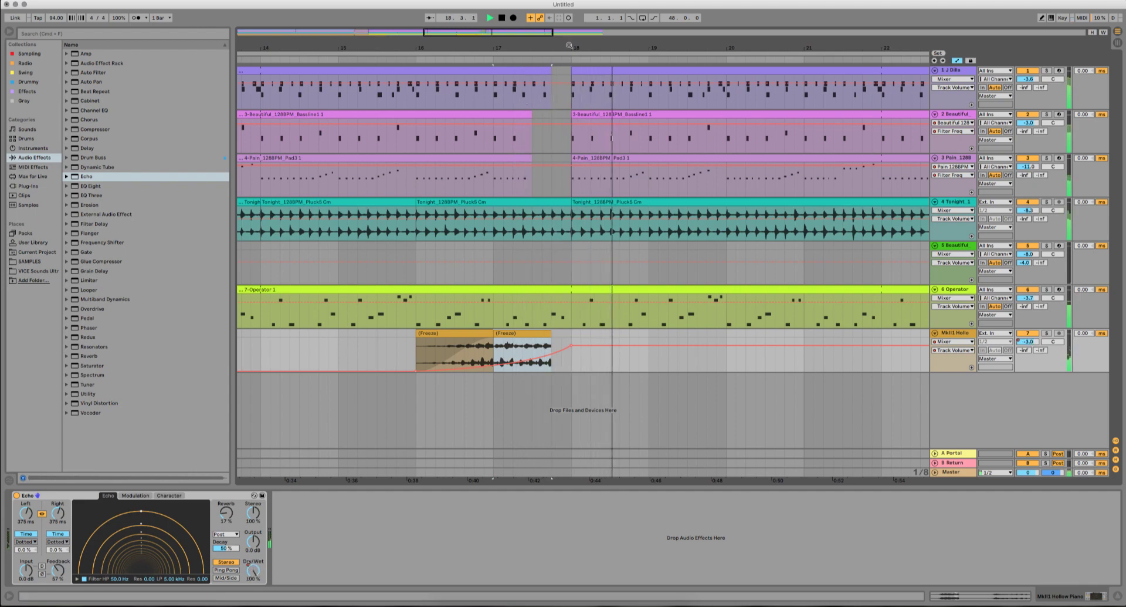
pyautogui.moveTo(568, 46); pyautogui.dragTo(504, 11)
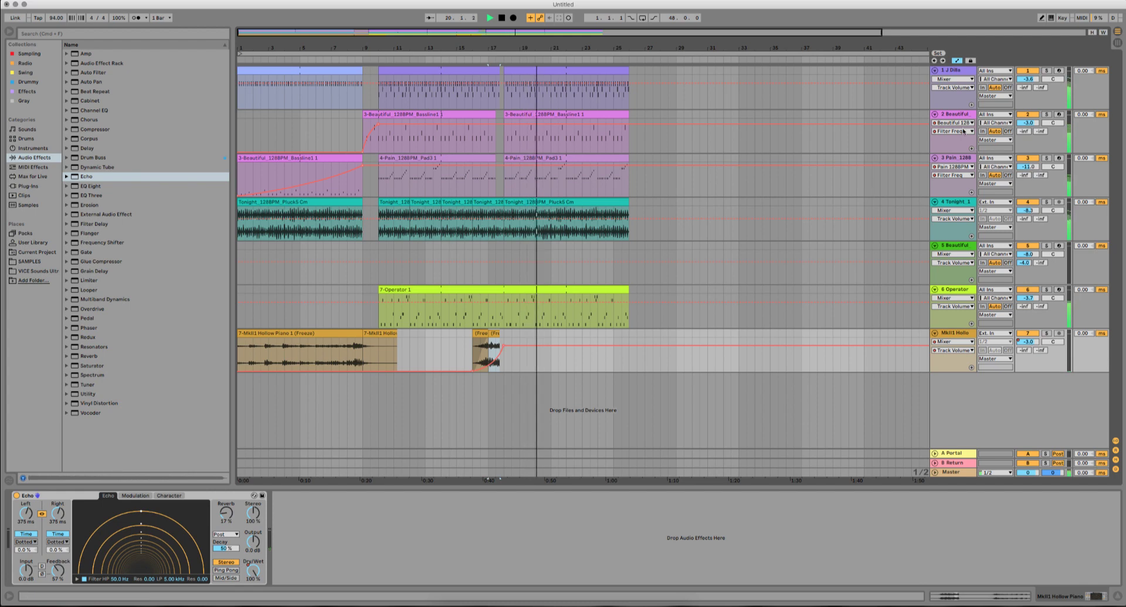
# Step: Set the Beautiful bassline track's volume to -4.4 dB, stop playback and select the J Dilla drum track
pyautogui.moveTo(1028, 122); pyautogui.dragTo(1028, 128)
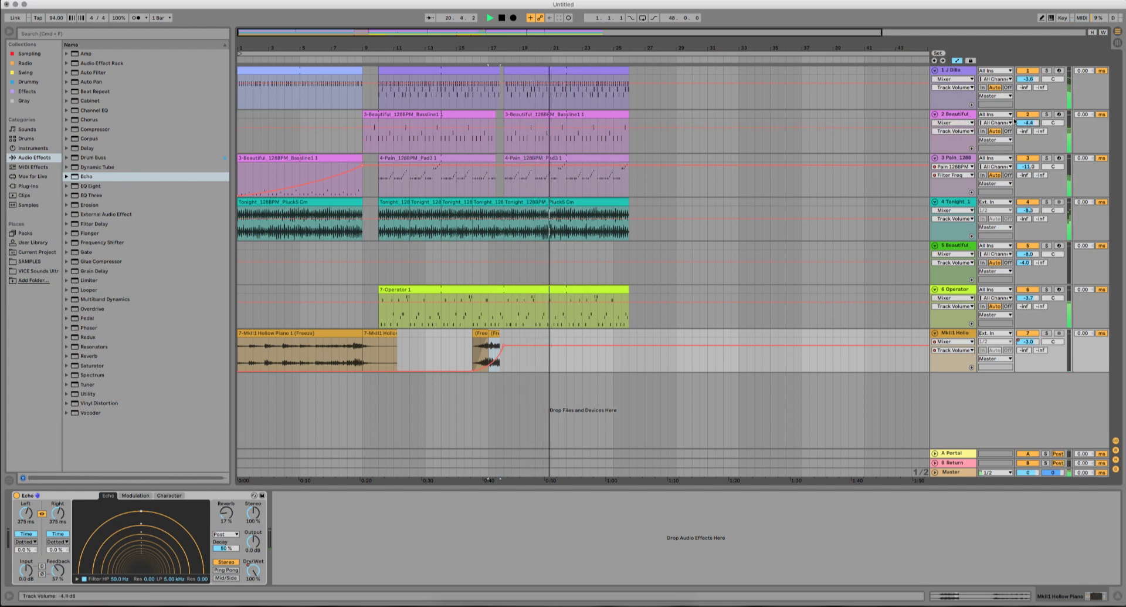
pyautogui.press('space')
pyautogui.moveTo(660, 49); pyautogui.dragTo(660, 34)
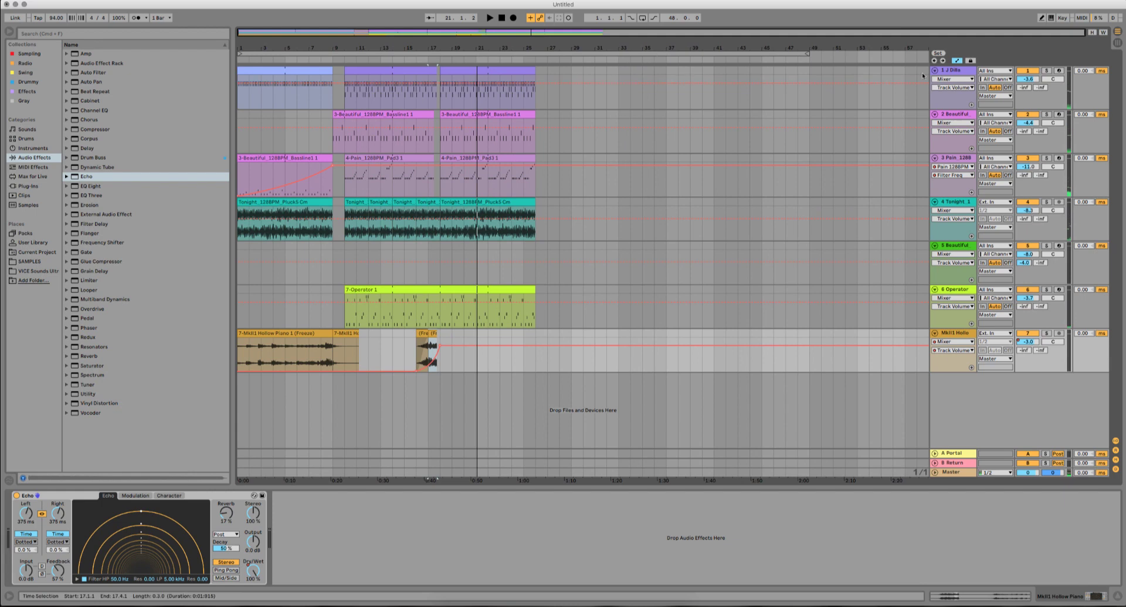
pyautogui.click(959, 71)
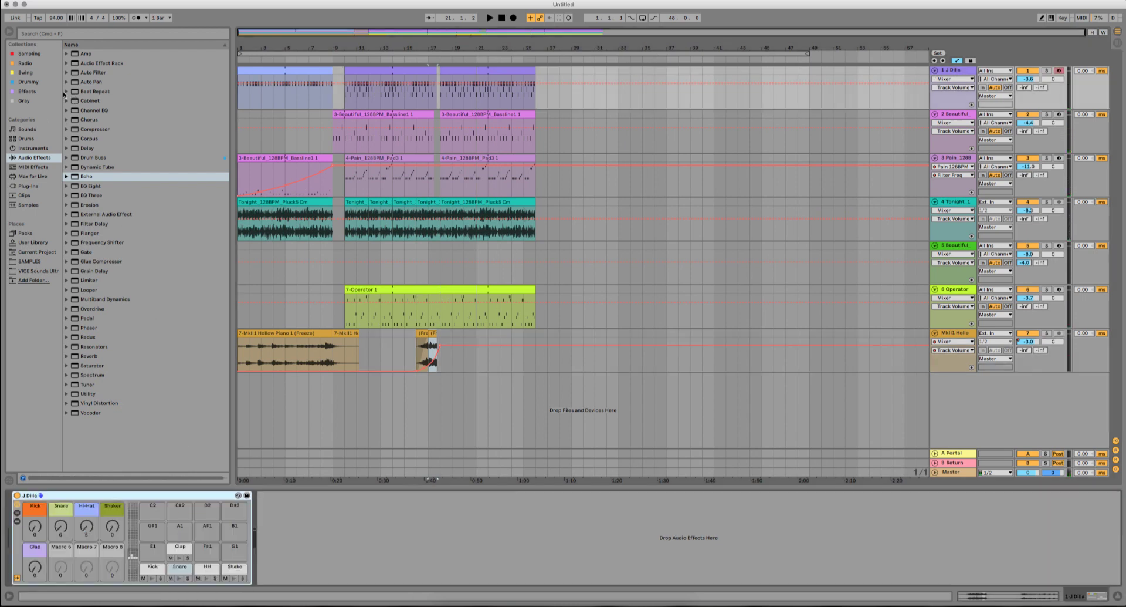
# Step: Try Drum Buss on the J Dilla drums with 31% drive, 19% crunch and 46% boom, and remove it
pyautogui.click(34, 83)
pyautogui.click(86, 55)
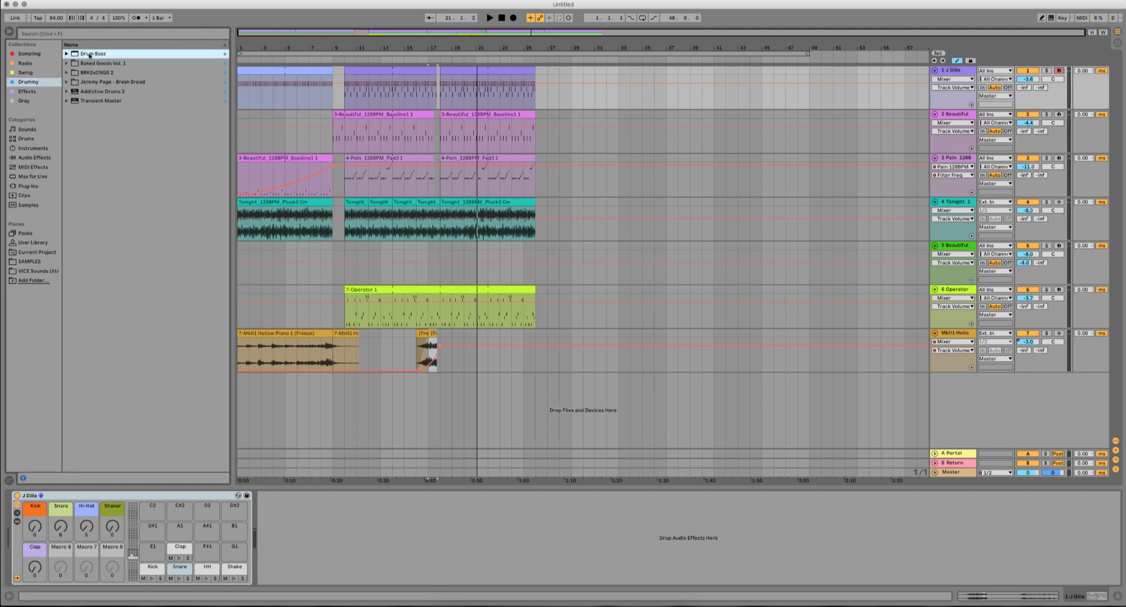
pyautogui.moveTo(112, 103); pyautogui.dragTo(349, 520)
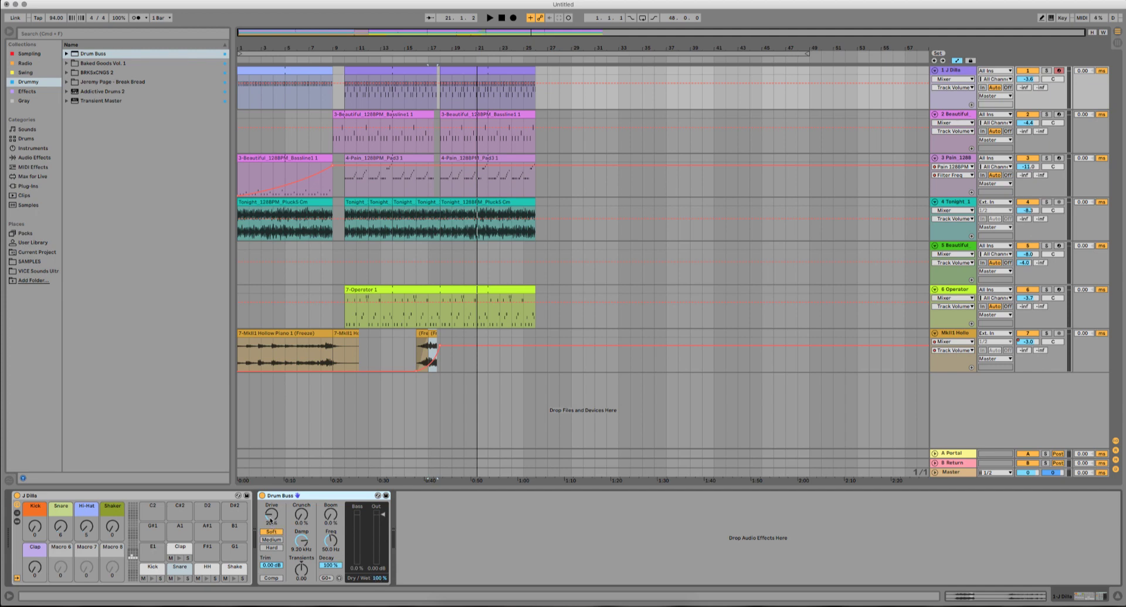
pyautogui.moveTo(272, 515); pyautogui.dragTo(272, 511)
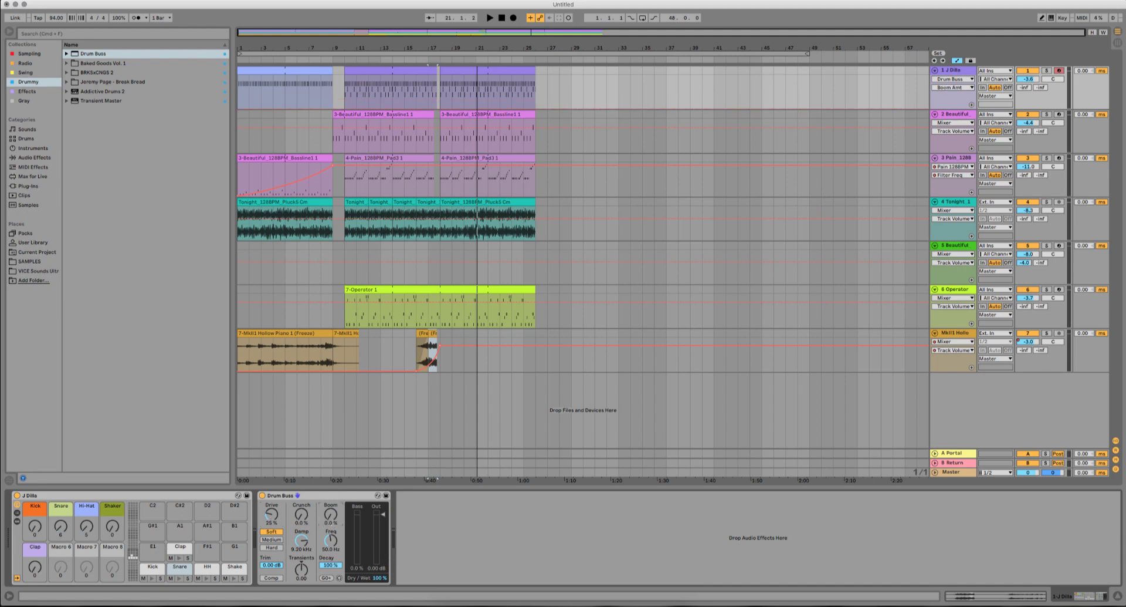
pyautogui.press('space')
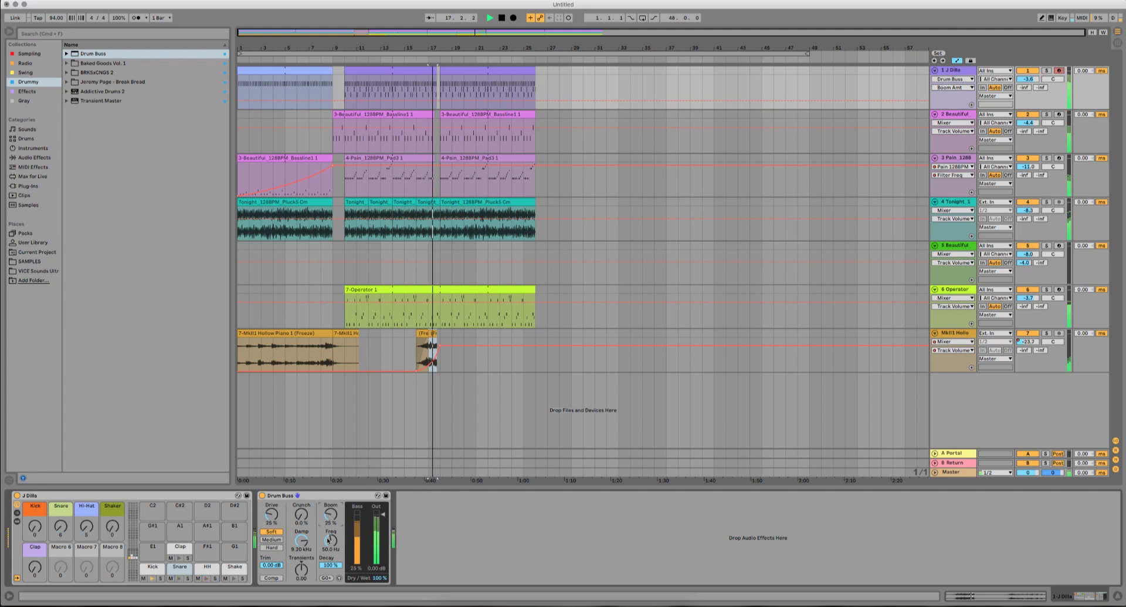
pyautogui.moveTo(268, 516); pyautogui.dragTo(301, 503)
pyautogui.click(319, 496)
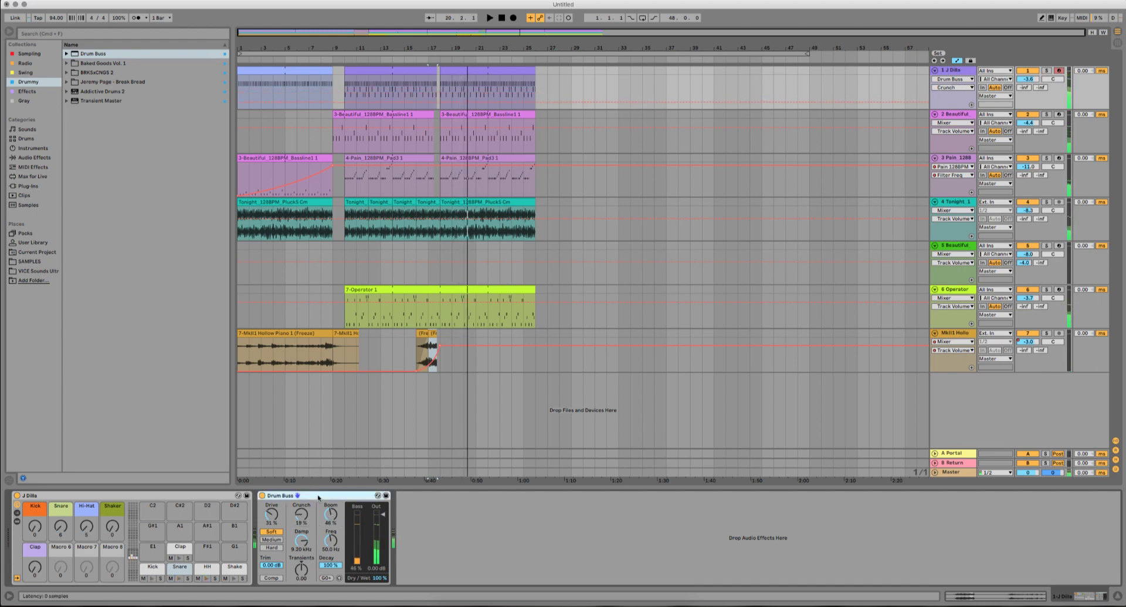
pyautogui.press('Delete')
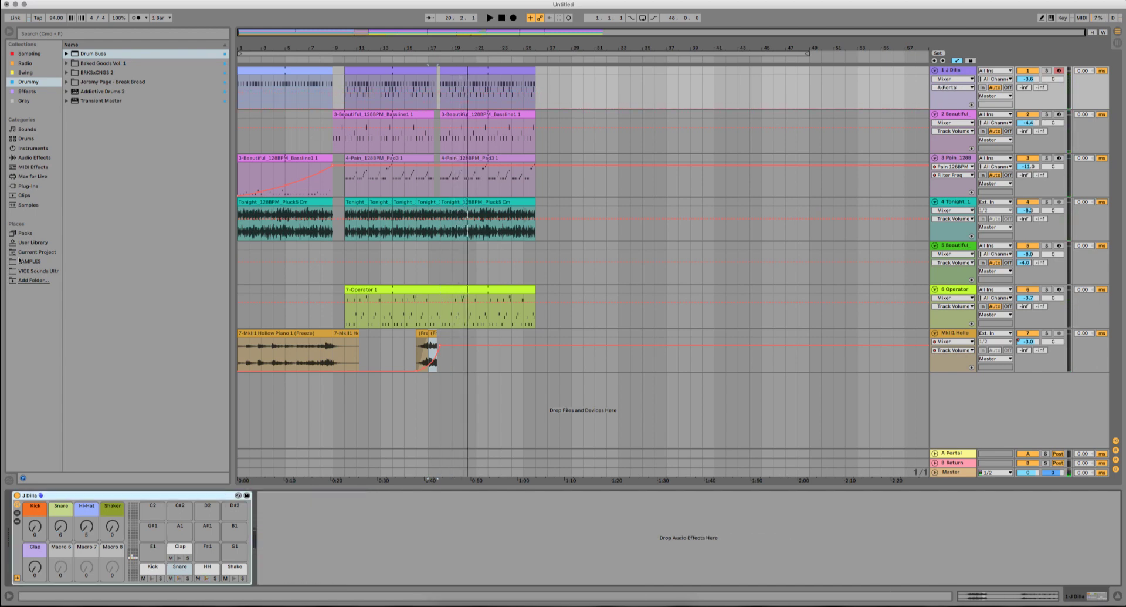
# Step: Load Slate Digital's Virtual Mix Rack plug-in onto the J Dilla drum track
pyautogui.click(33, 188)
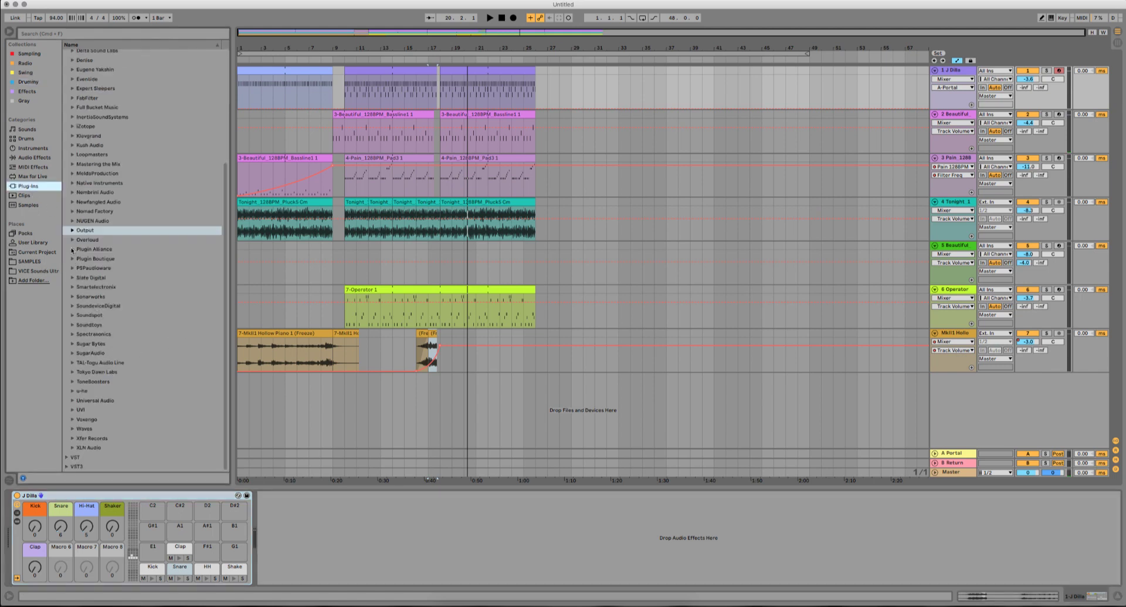
pyautogui.scroll(1, 72, 337)
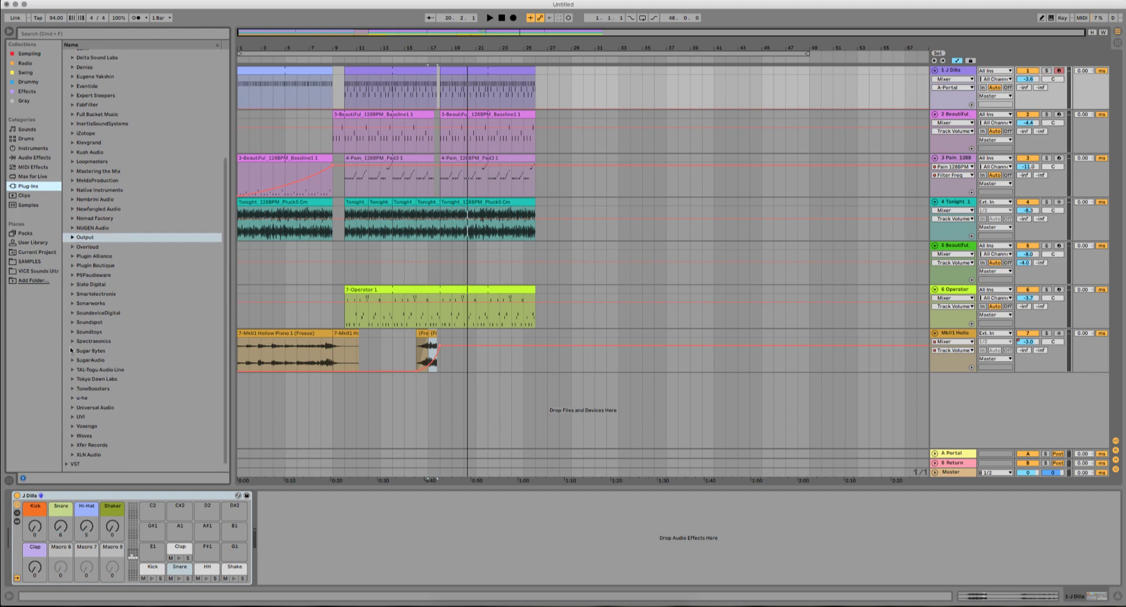
pyautogui.click(72, 284)
pyautogui.press('Down')
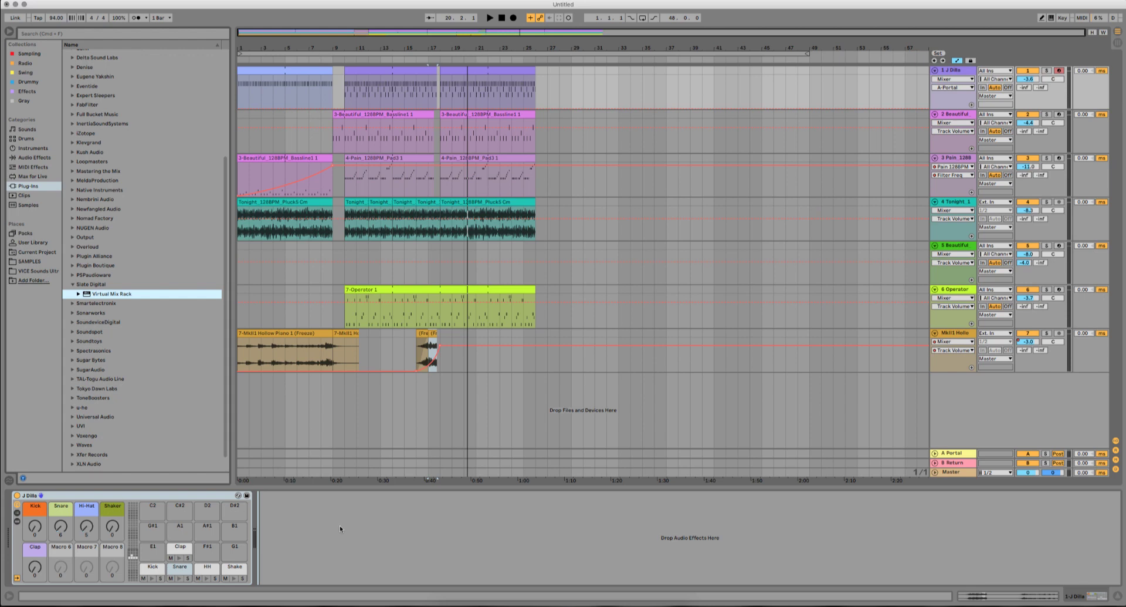
pyautogui.press('Return')
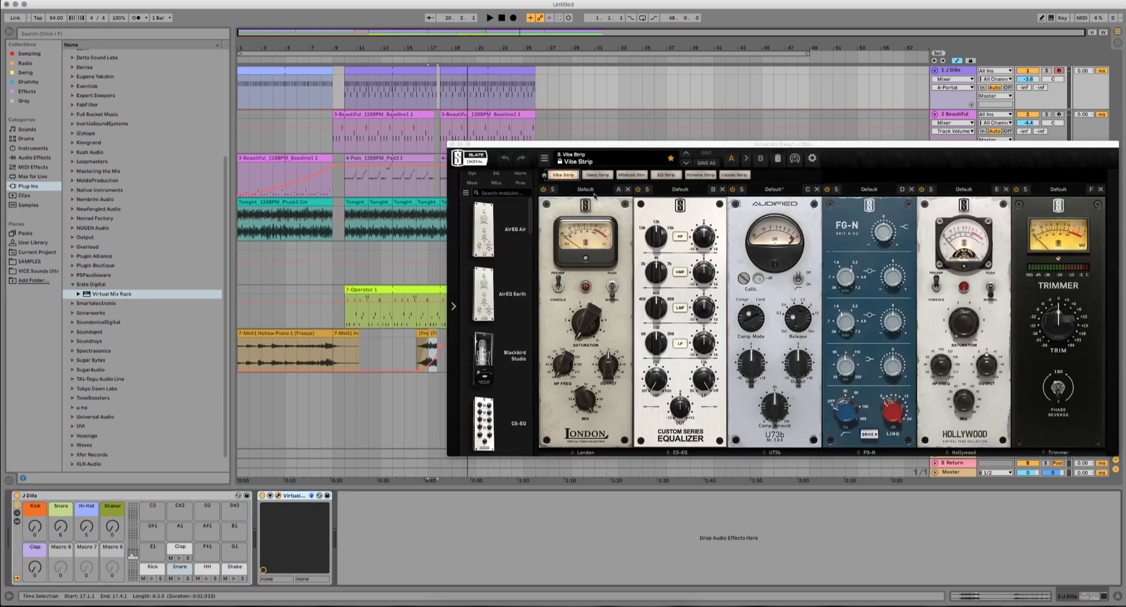
# Step: Load the Drums user preset "My Type Of Drum Bus" in the Virtual Mix Rack
pyautogui.click(580, 161)
pyautogui.moveTo(592, 176)
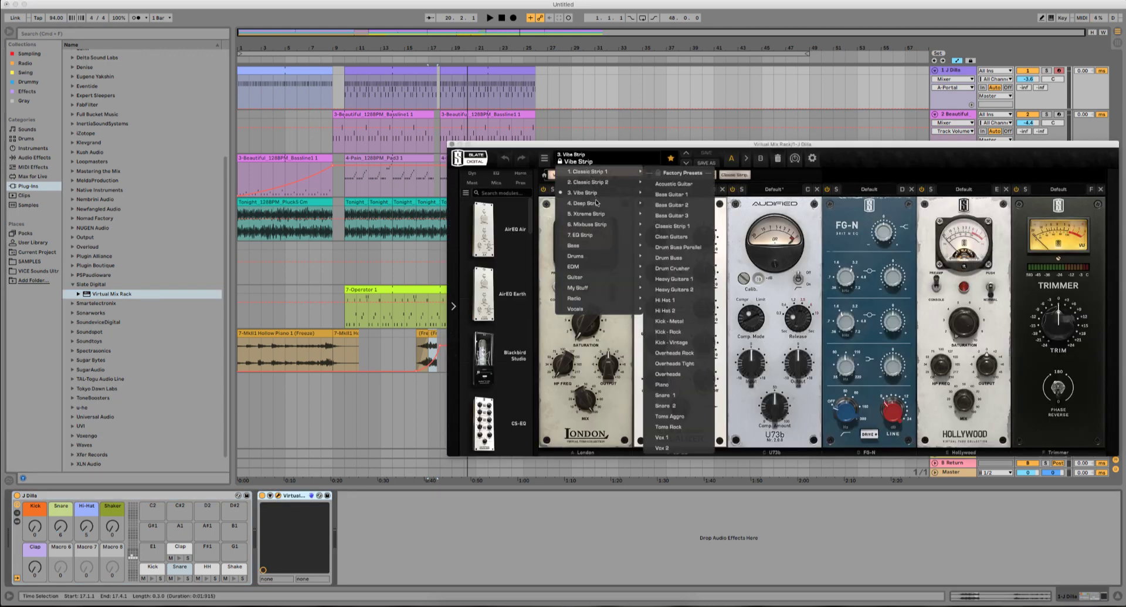
pyautogui.moveTo(587, 256)
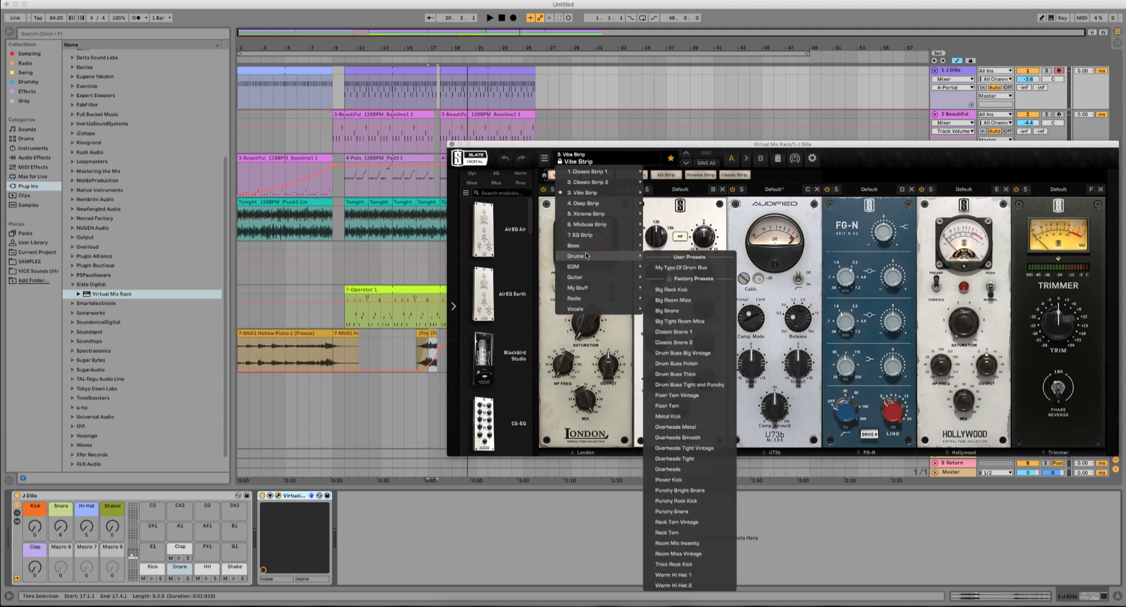
pyautogui.click(693, 267)
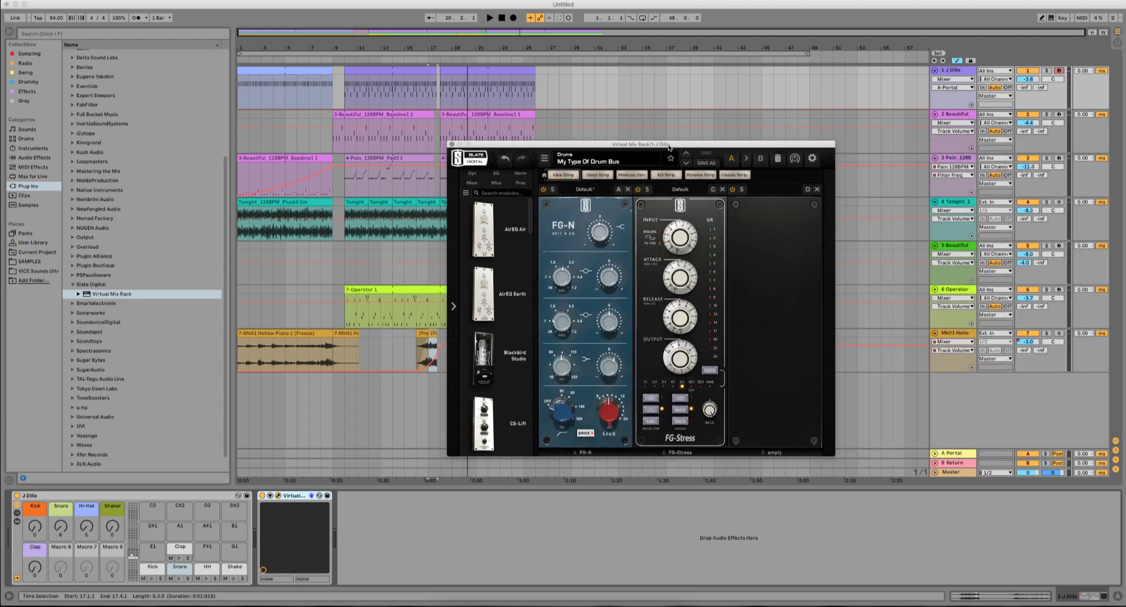
# Step: Replace the FG-Stress module in the Virtual Mix Rack with the FG-401 compressor
pyautogui.moveTo(669, 147); pyautogui.dragTo(533, 142)
pyautogui.click(587, 184)
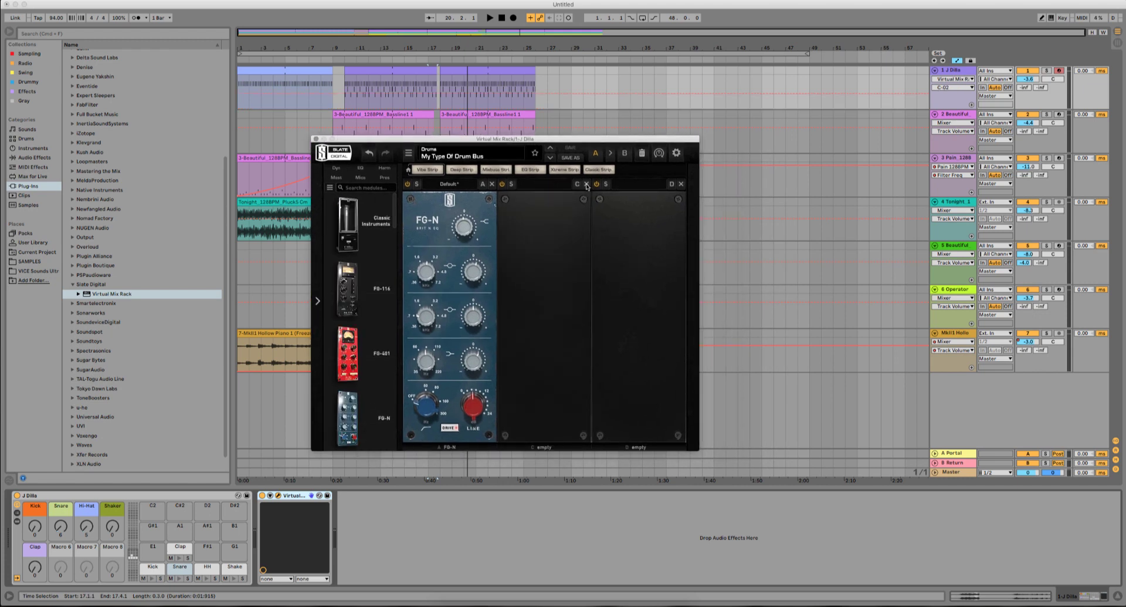
pyautogui.moveTo(347, 353)
pyautogui.mouseDown()
pyautogui.moveTo(535, 317)
pyautogui.moveTo(524, 323)
pyautogui.moveTo(565, 302)
pyautogui.moveTo(563, 334)
pyautogui.moveTo(524, 351)
pyautogui.moveTo(523, 383)
pyautogui.mouseUp()
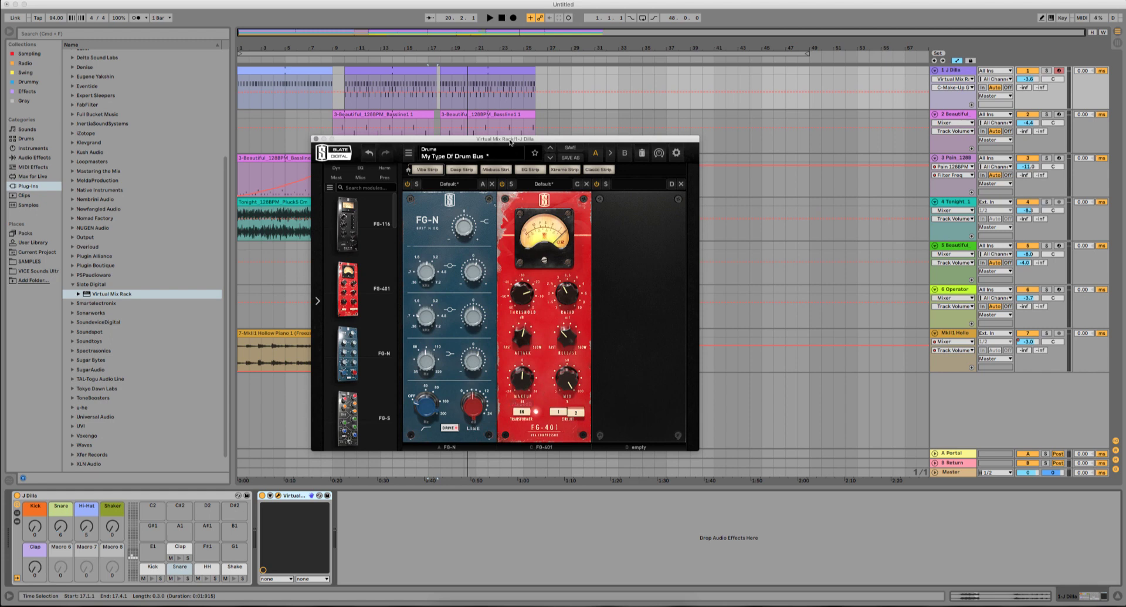
# Step: Solo the J Dilla drums during playback and adjust the FG-401 compressor, setting its ratio to 4
pyautogui.press('space')
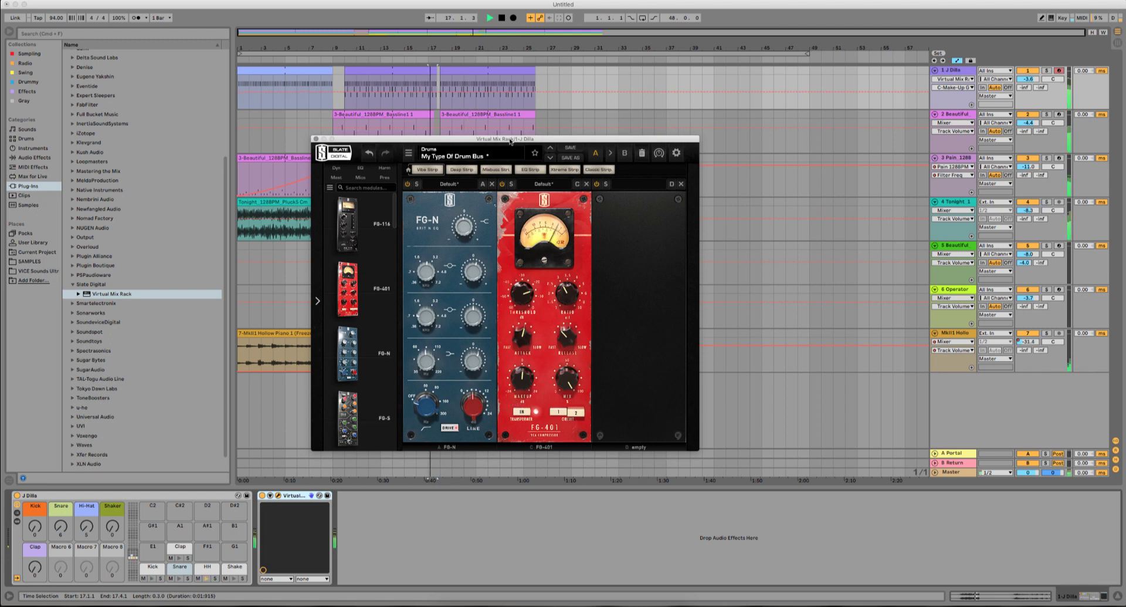
pyautogui.click(1047, 70)
pyautogui.moveTo(476, 362); pyautogui.dragTo(475, 360)
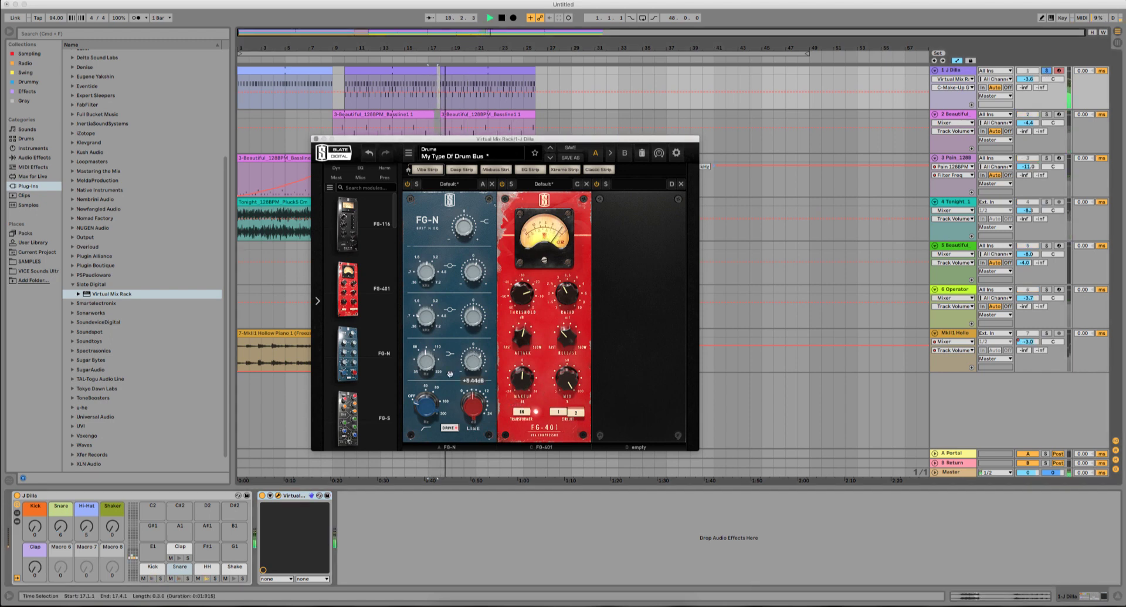
pyautogui.moveTo(426, 404); pyautogui.dragTo(518, 373)
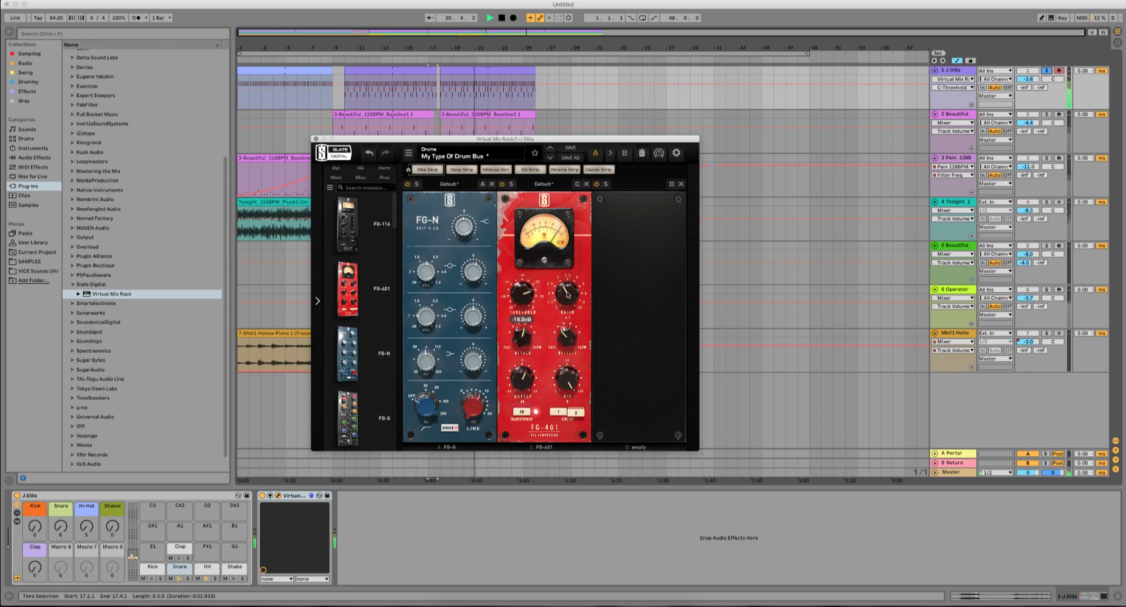
pyautogui.moveTo(567, 292); pyautogui.dragTo(568, 275)
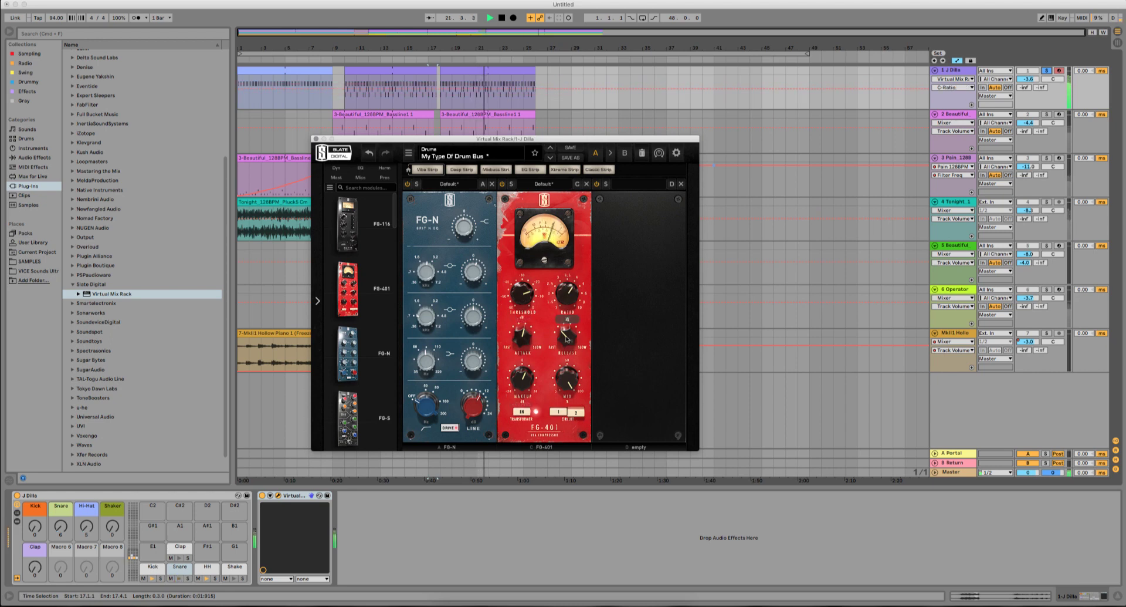
pyautogui.moveTo(566, 337)
pyautogui.click(519, 338)
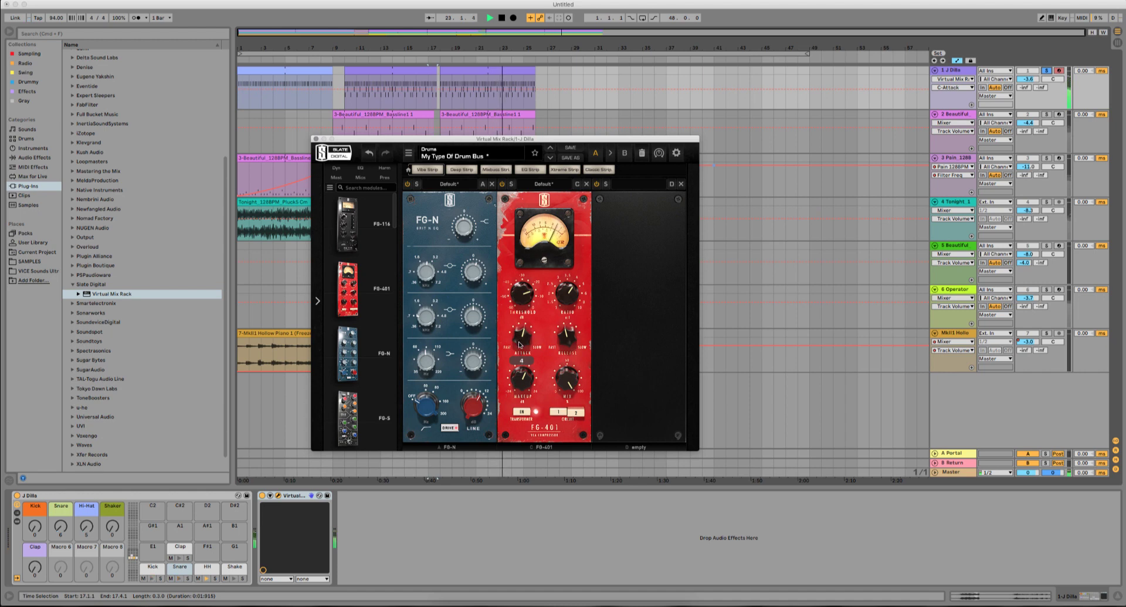
pyautogui.click(567, 337)
pyautogui.moveTo(528, 378)
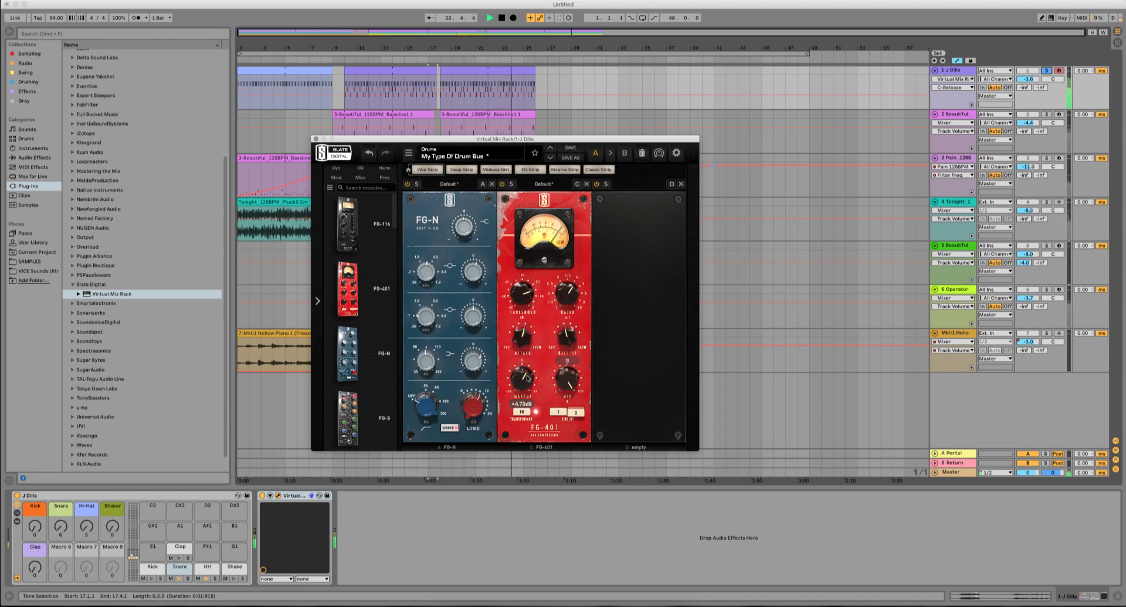
# Step: Compare the drums with the FG-401 bypassed and enabled, and close the Virtual Mix Rack window
pyautogui.click(503, 183)
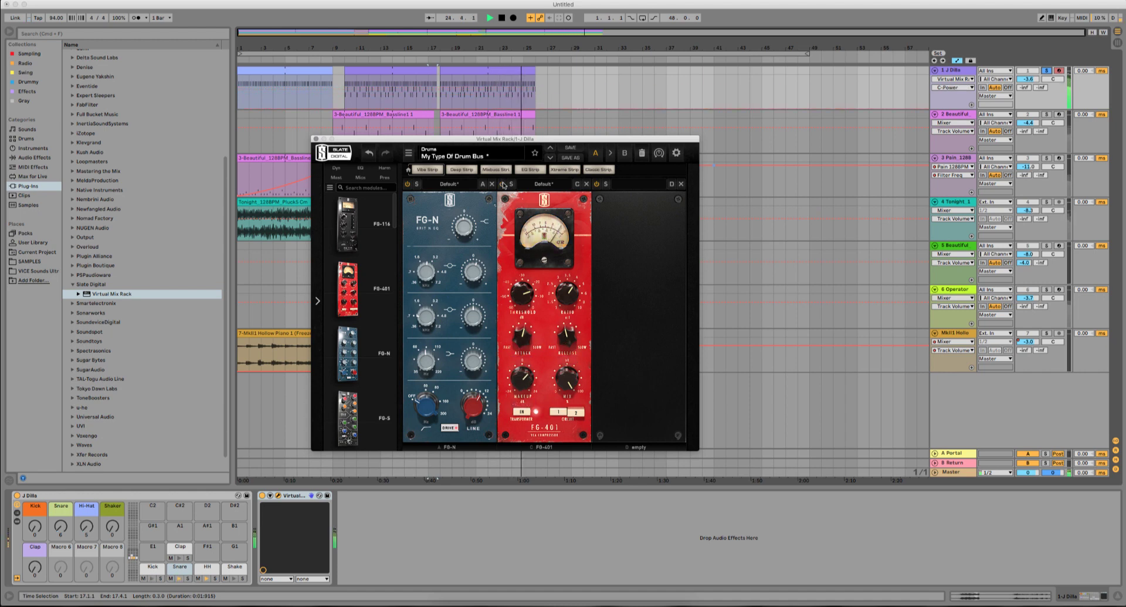
pyautogui.click(502, 183)
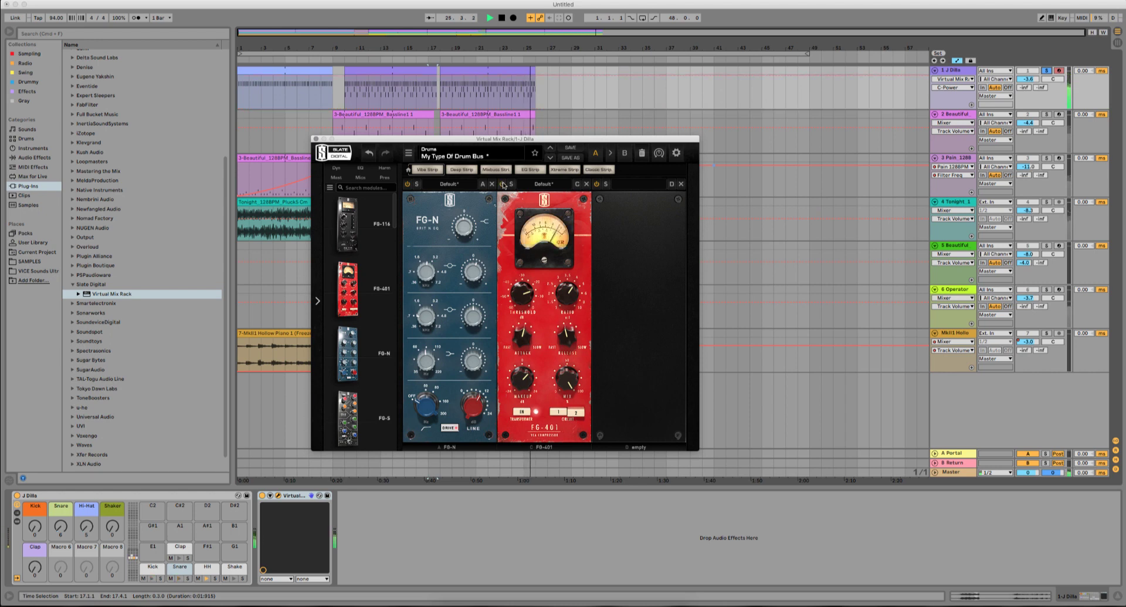
pyautogui.press('space')
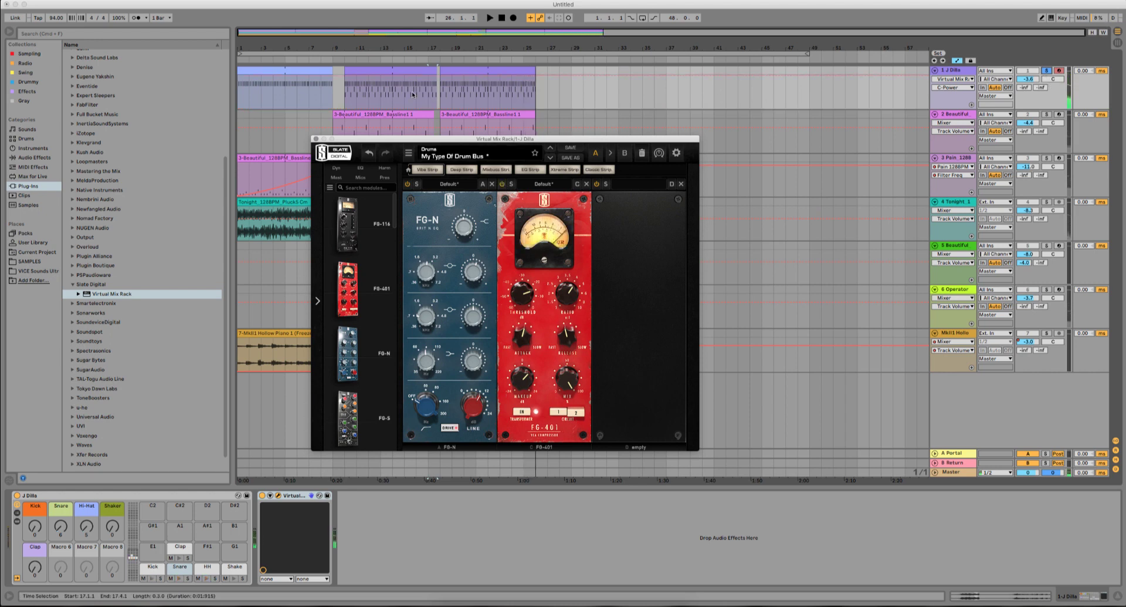
pyautogui.click(316, 140)
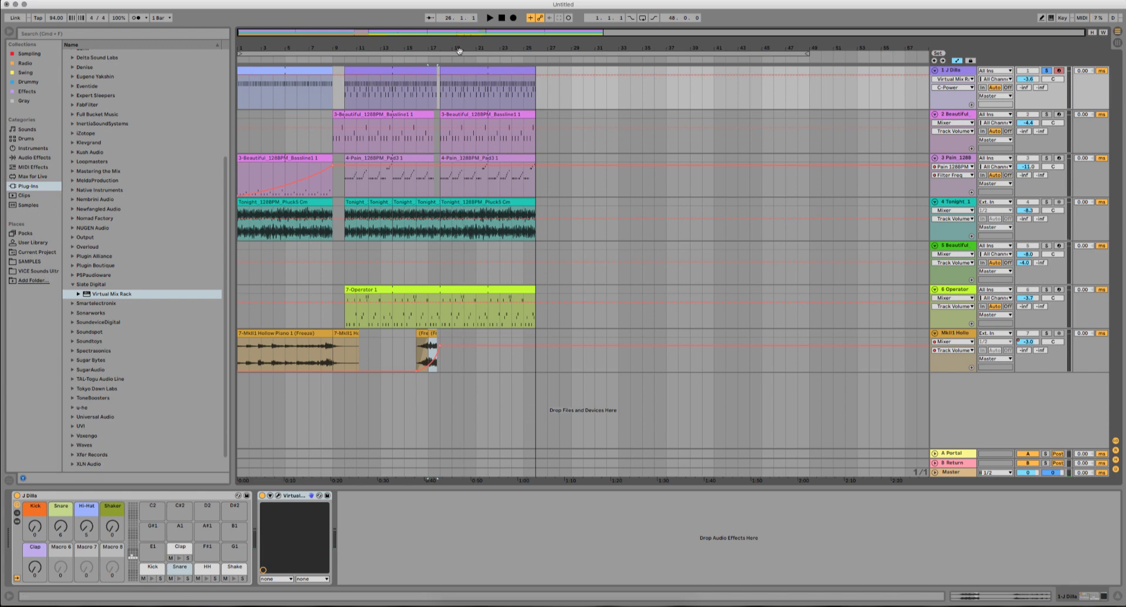
# Step: Insert a new audio track below the J Dilla drum track
pyautogui.click(963, 71)
pyautogui.rightClick(962, 71)
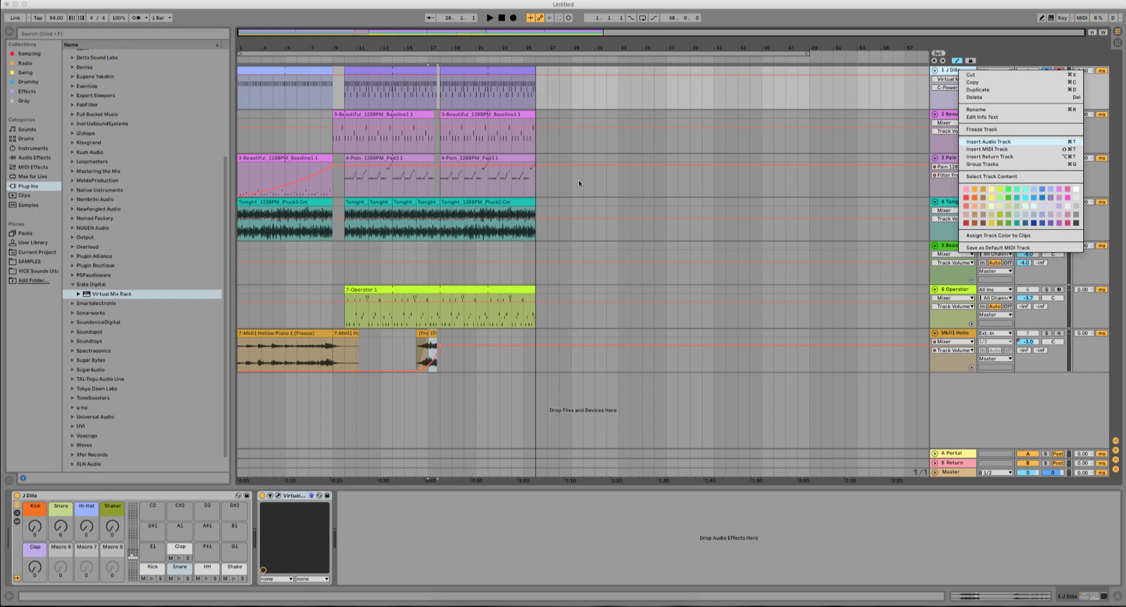
pyautogui.press('Return')
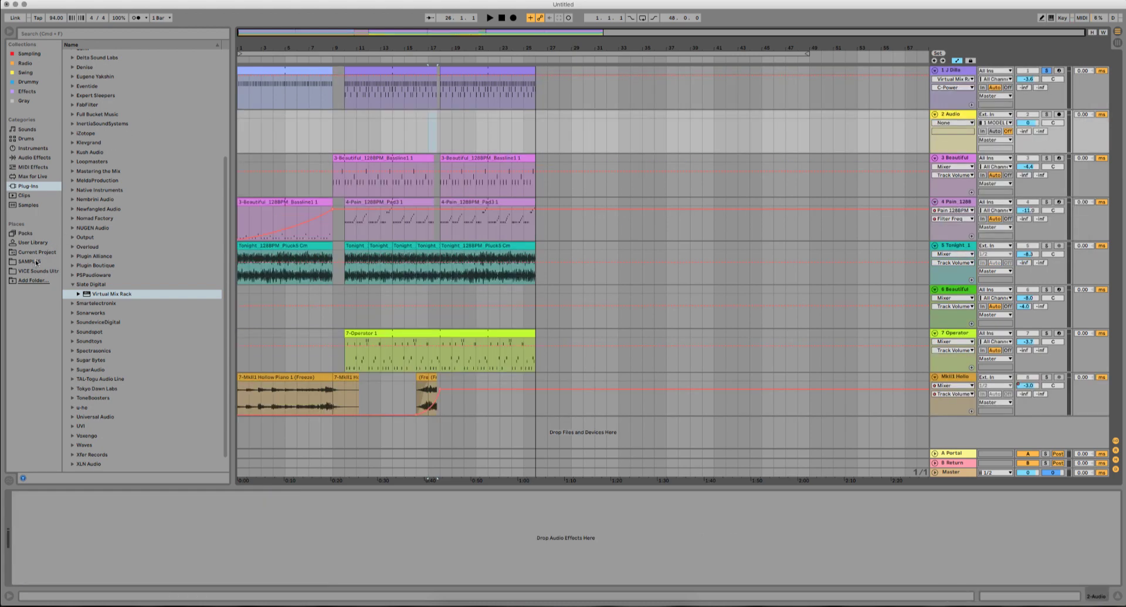
# Step: Search the SAMPLES folder for "internati" and place BALAERIK.wav from International-Breaks-909 on the new audio track at bar 10
pyautogui.click(68, 34)
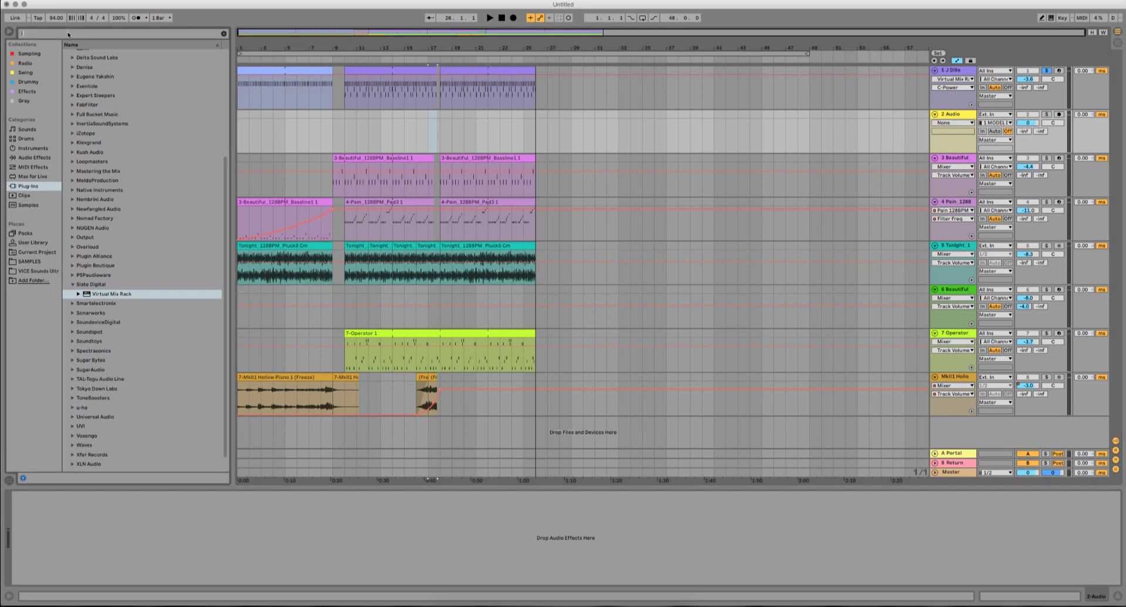
pyautogui.write('internati')
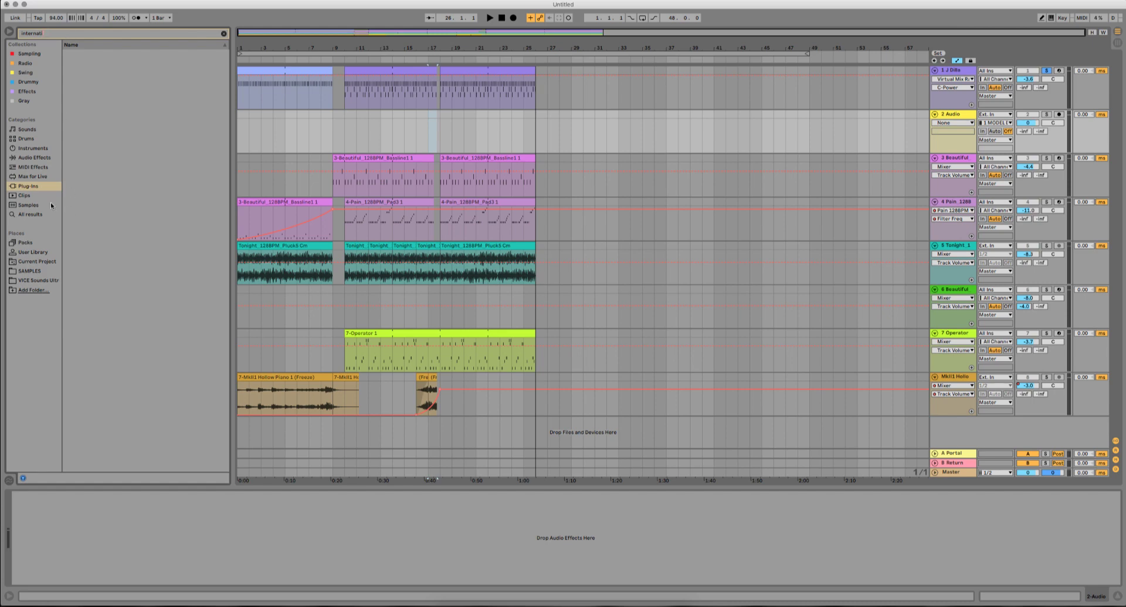
pyautogui.click(36, 273)
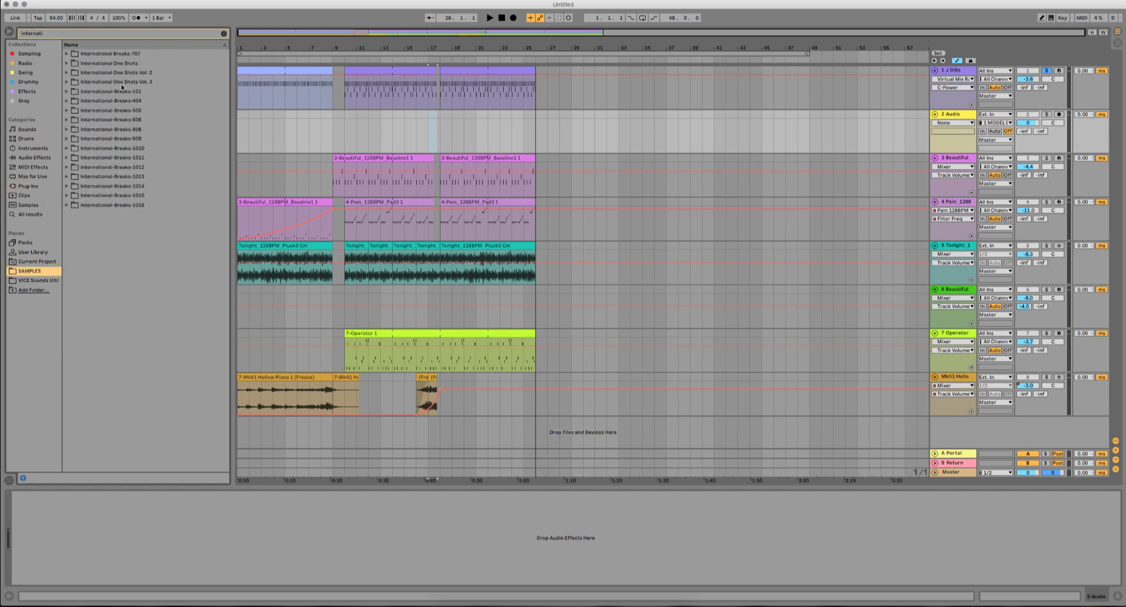
pyautogui.click(67, 139)
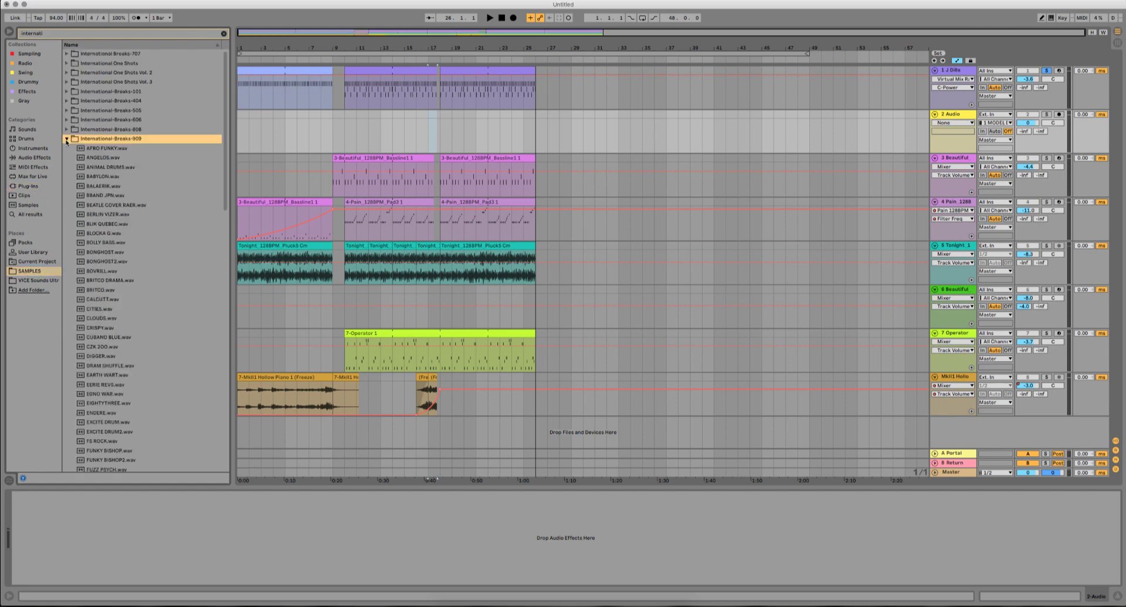
pyautogui.click(102, 186)
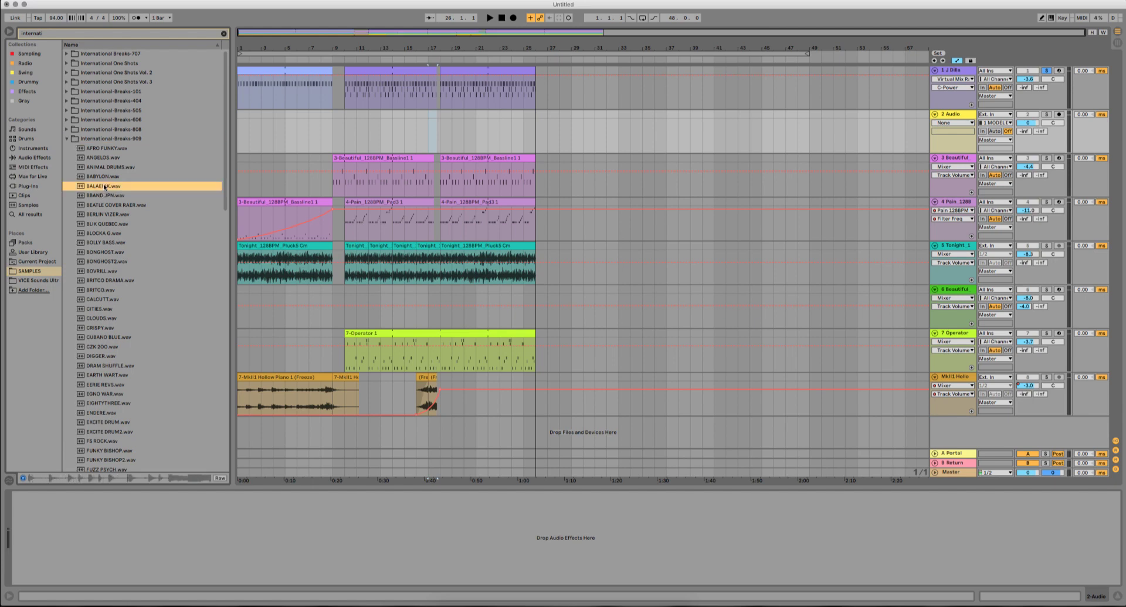
pyautogui.moveTo(102, 186); pyautogui.dragTo(355, 118)
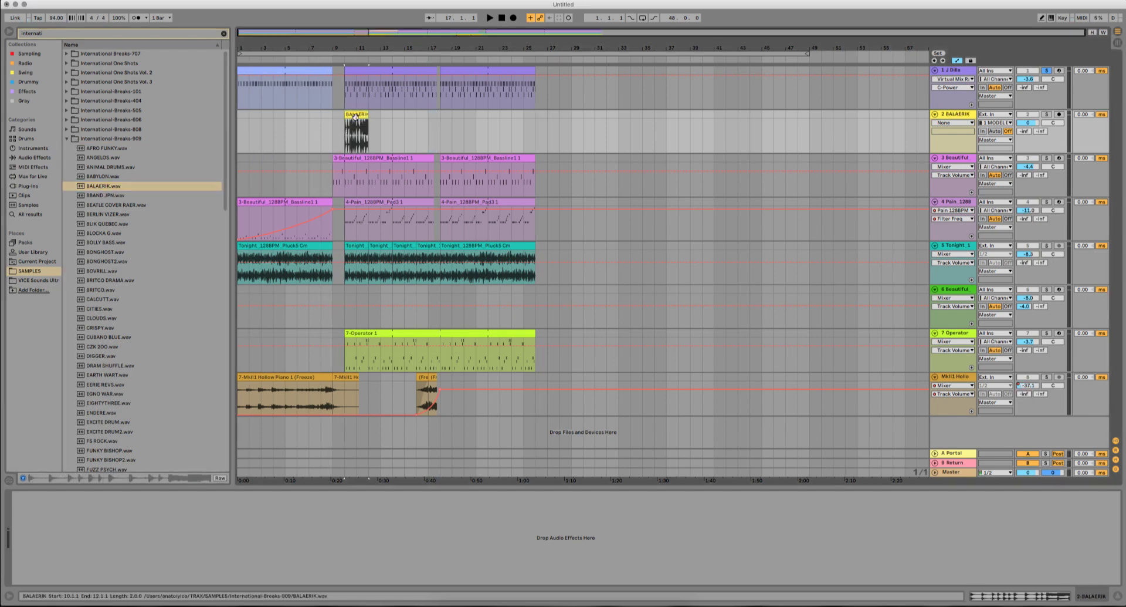
# Step: Warp the BALAERIK clip's hits onto beats 1.2, 1.3 and 1.4, and loop its first two beats
pyautogui.doubleClick(355, 113)
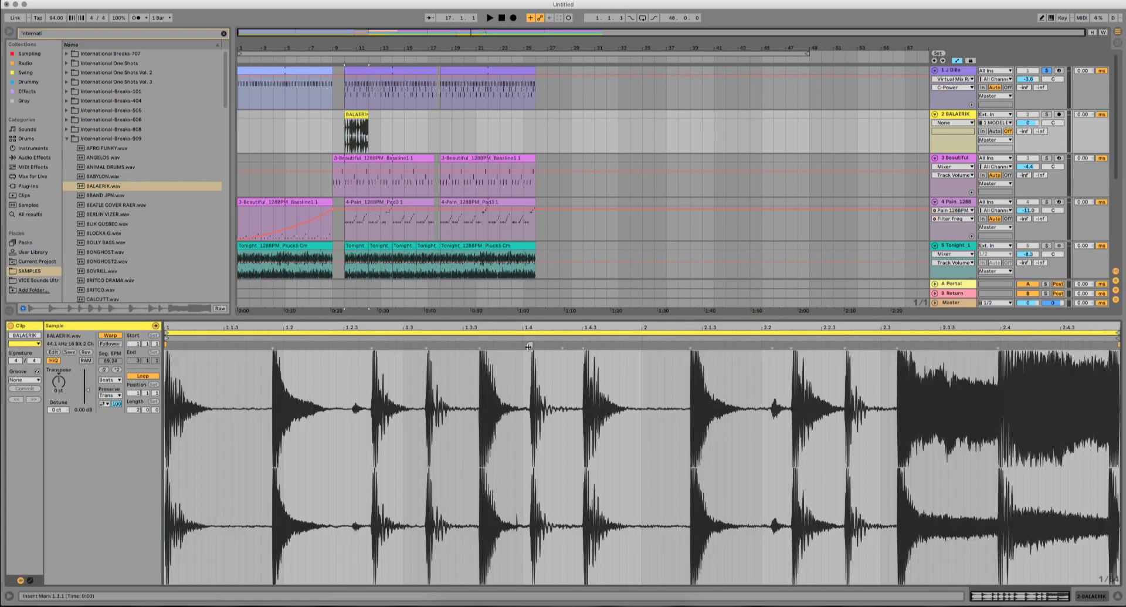
pyautogui.moveTo(528, 347); pyautogui.dragTo(522, 347)
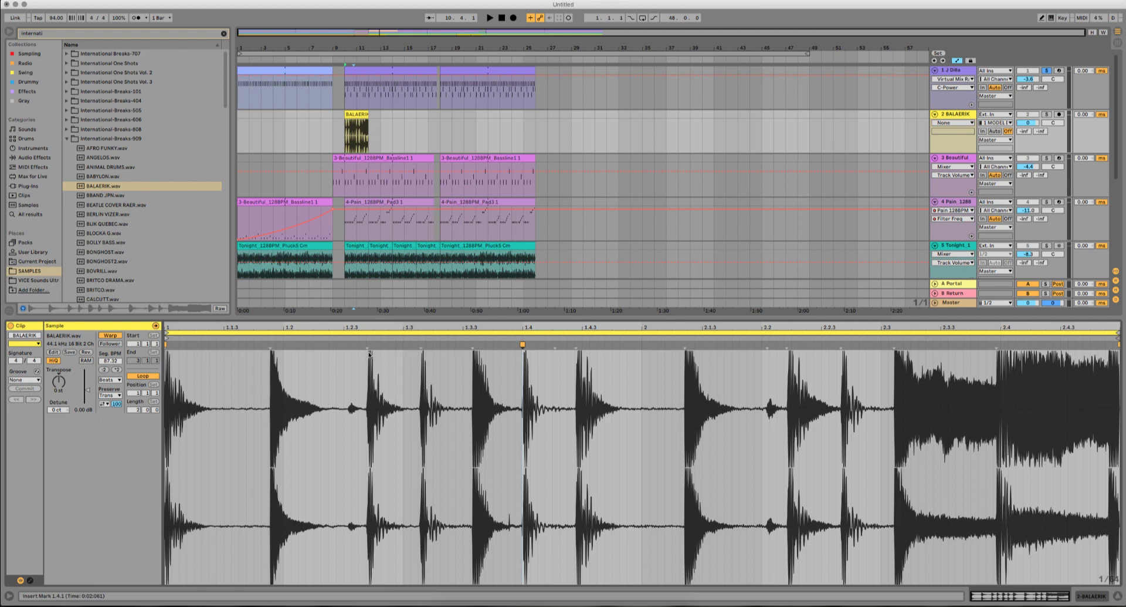
pyautogui.moveTo(270, 346); pyautogui.dragTo(281, 346)
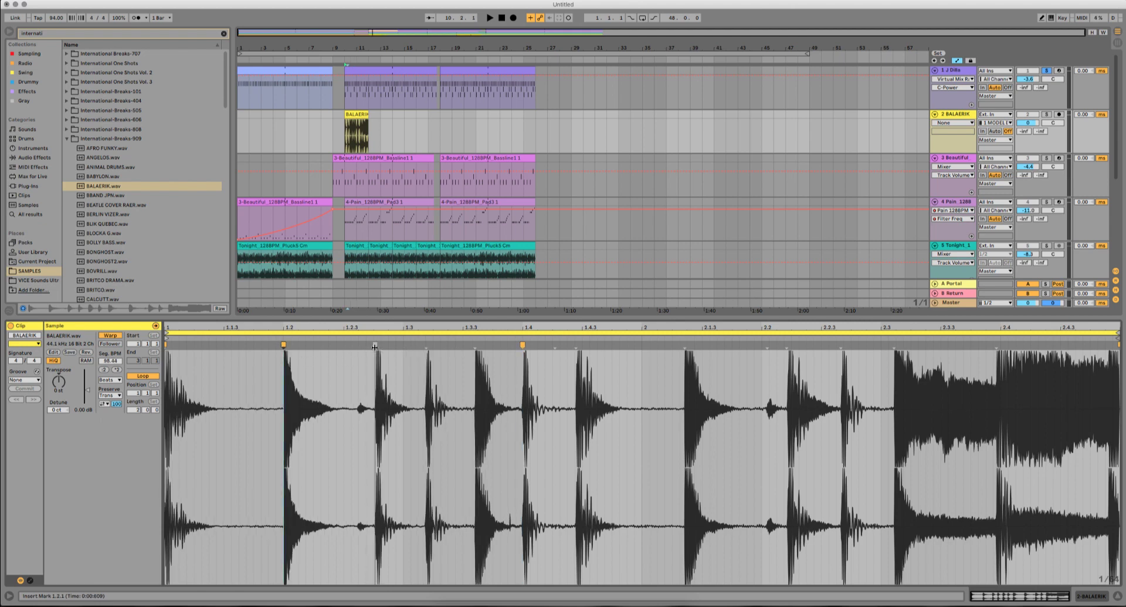
pyautogui.moveTo(376, 347)
pyautogui.mouseDown()
pyautogui.moveTo(408, 348)
pyautogui.moveTo(139, 366)
pyautogui.mouseUp()
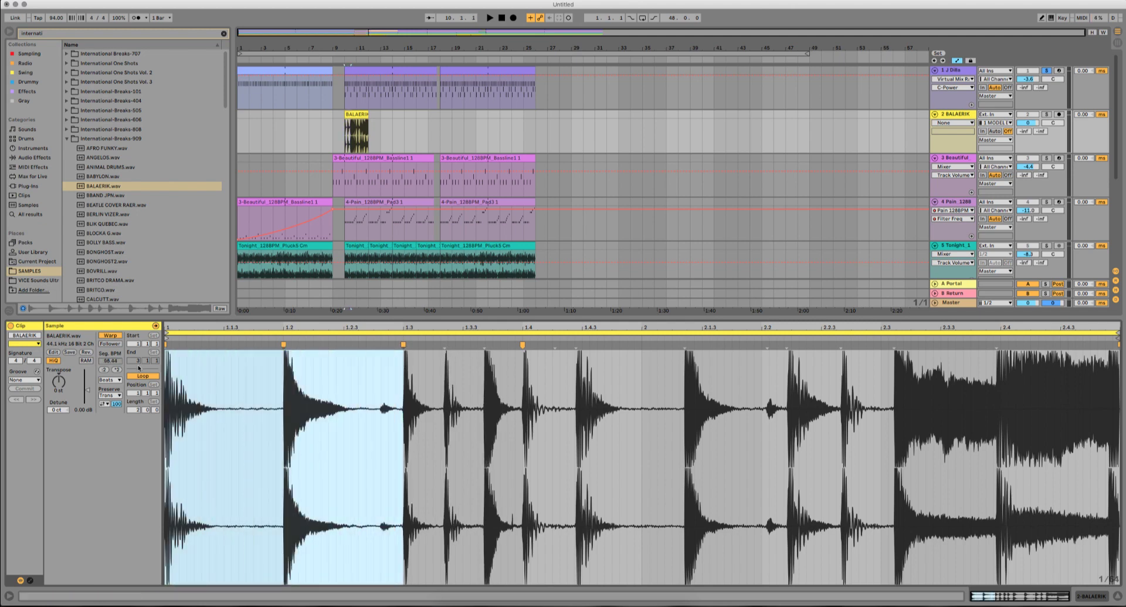
pyautogui.press('super+l')
# Step: Lower the BALAERIK track to about -6 dB during playback and extend its looped clip to just past bar 26
pyautogui.press('space')
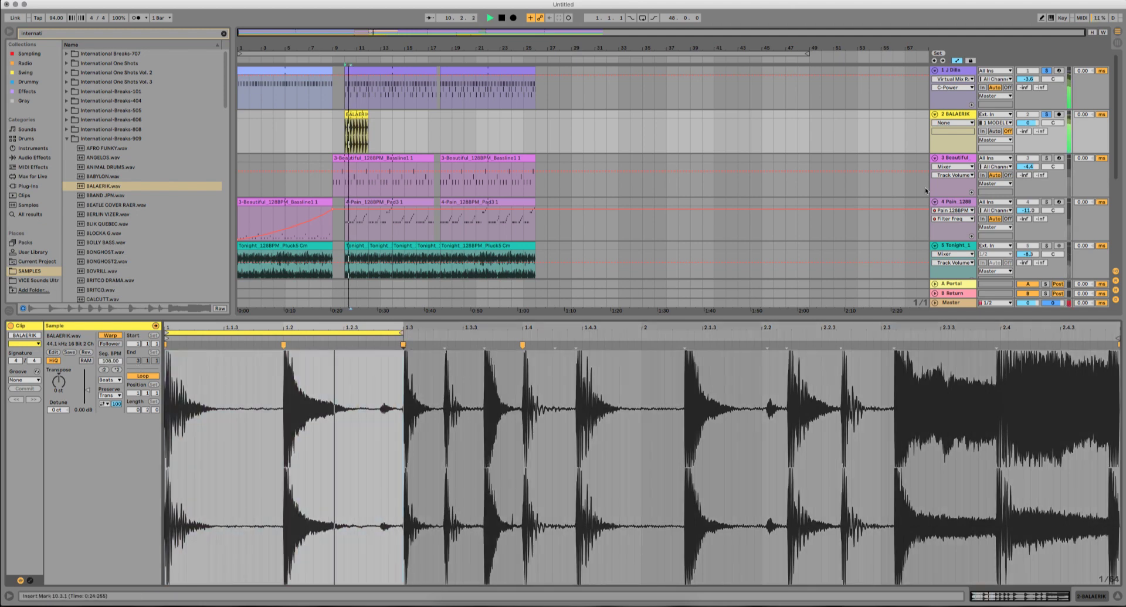
pyautogui.moveTo(1028, 123); pyautogui.dragTo(1028, 134)
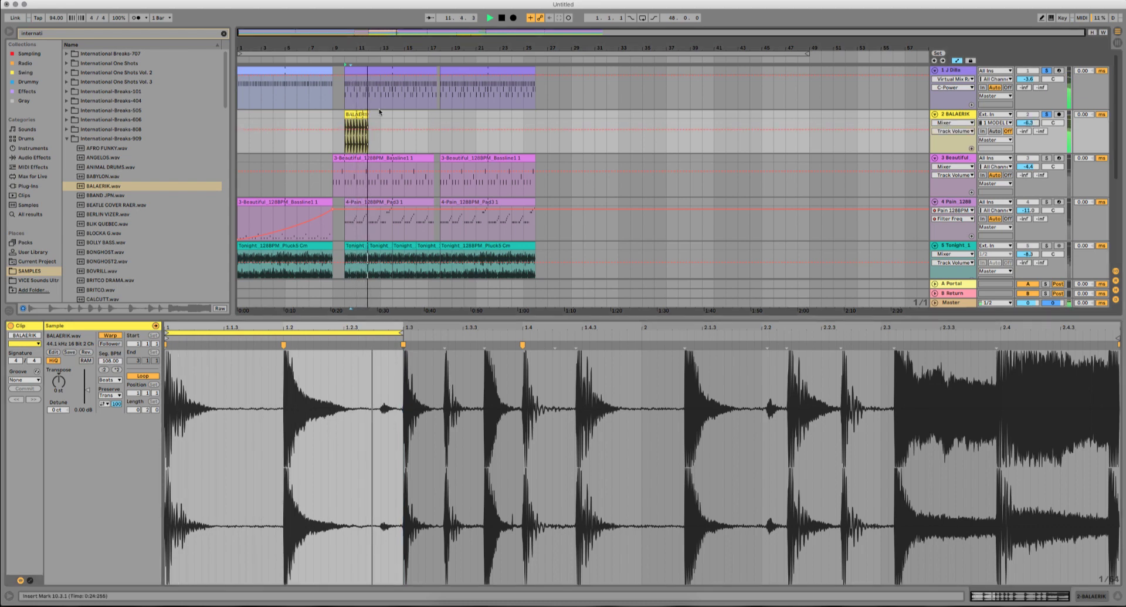
pyautogui.moveTo(369, 118); pyautogui.dragTo(542, 116)
# Step: Delete the BALAERIK clip section from 17.4.1 to 18.1.1 to match the drum gap, with automation lanes hidden
pyautogui.moveTo(442, 43); pyautogui.dragTo(396, 126)
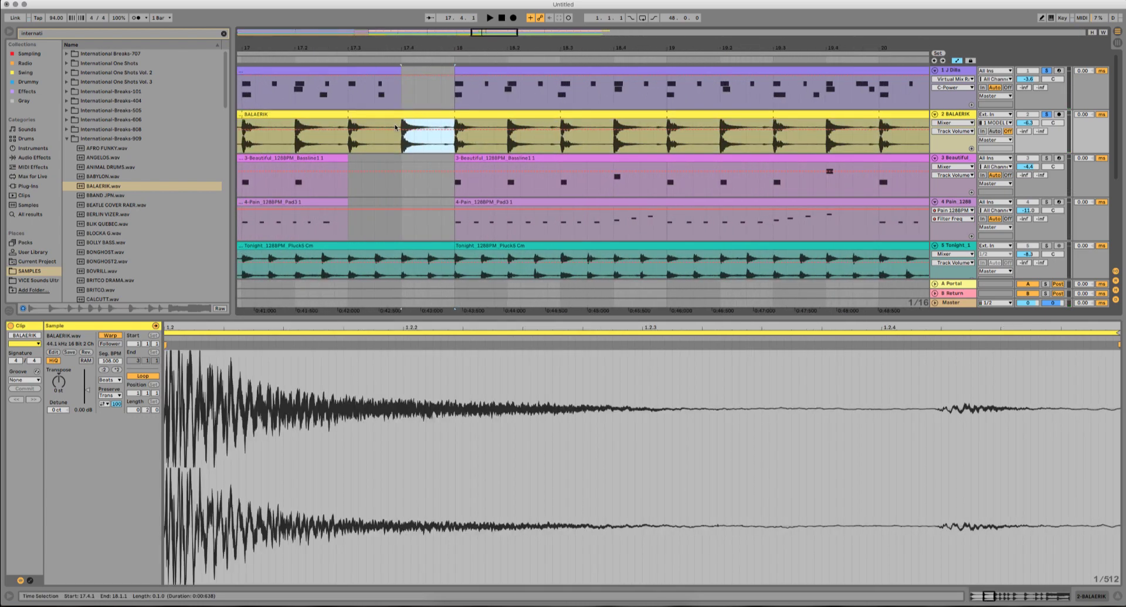
pyautogui.press('a')
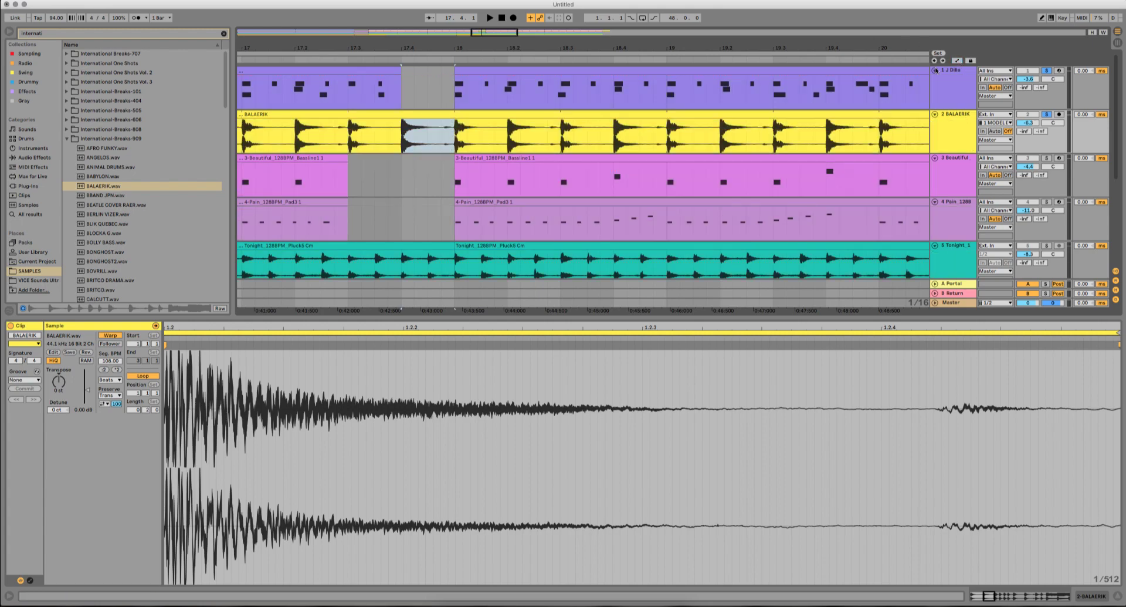
pyautogui.moveTo(456, 141); pyautogui.dragTo(410, 122)
pyautogui.press('Delete')
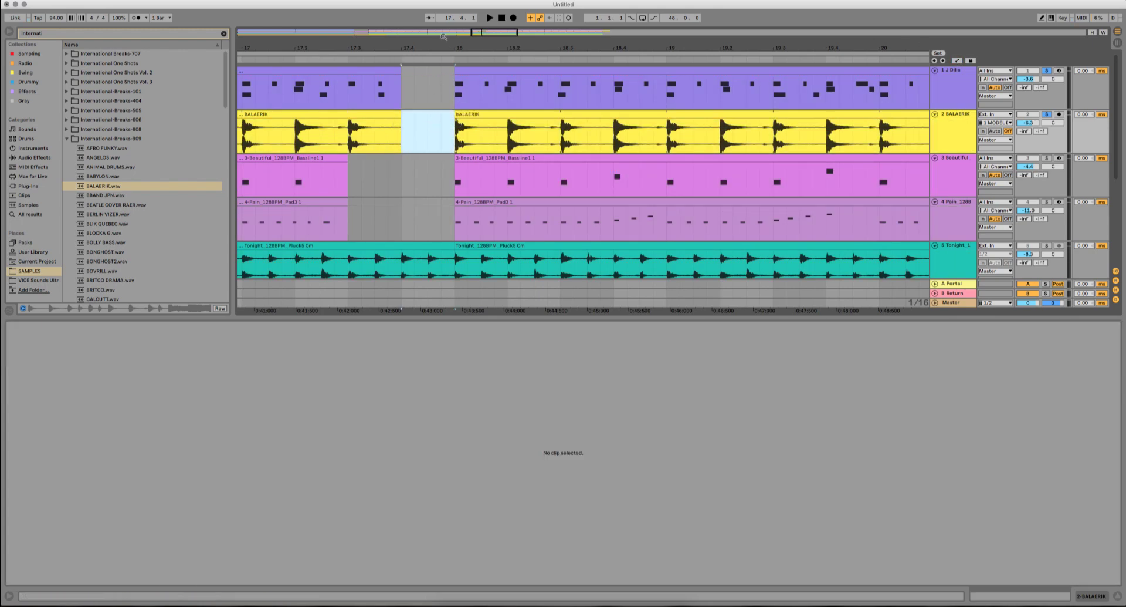
# Step: Trim the second BALAERIK clip to end at bar 26 and play the unsoloed mix from about bar 7
pyautogui.scroll(-5, 439, 124)
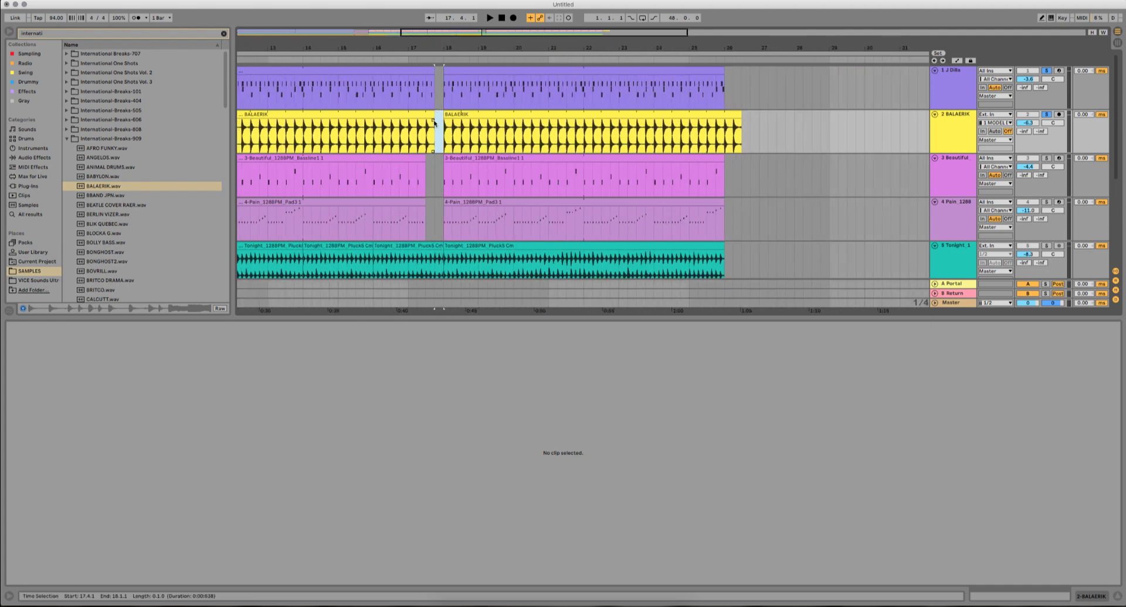
pyautogui.click(432, 123)
pyautogui.scroll(-5, 434, 122)
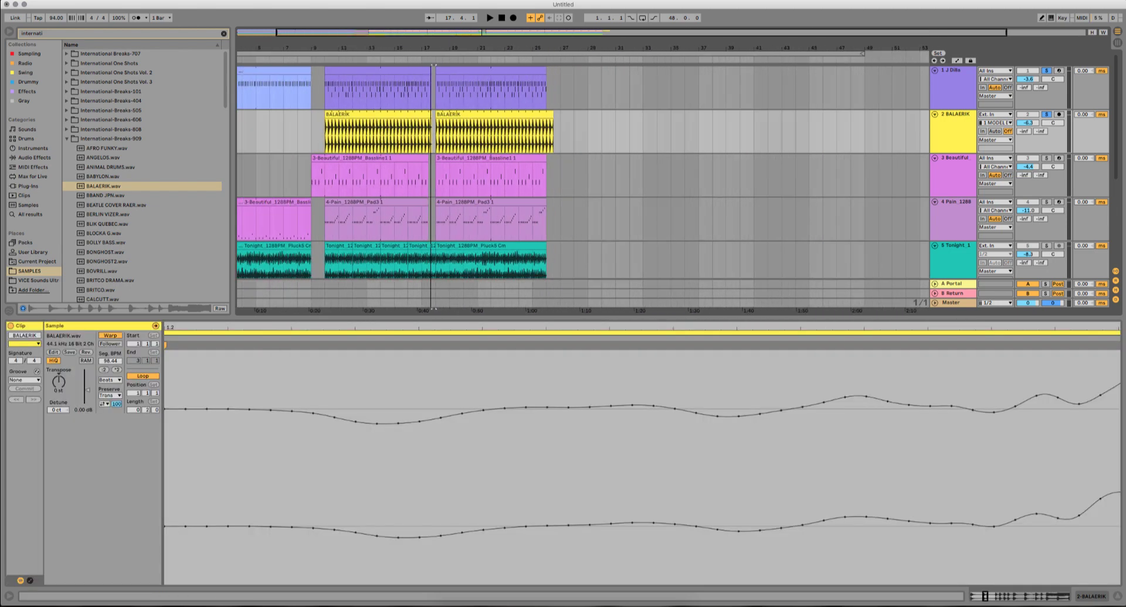
pyautogui.click(538, 114)
pyautogui.moveTo(537, 114); pyautogui.dragTo(534, 114)
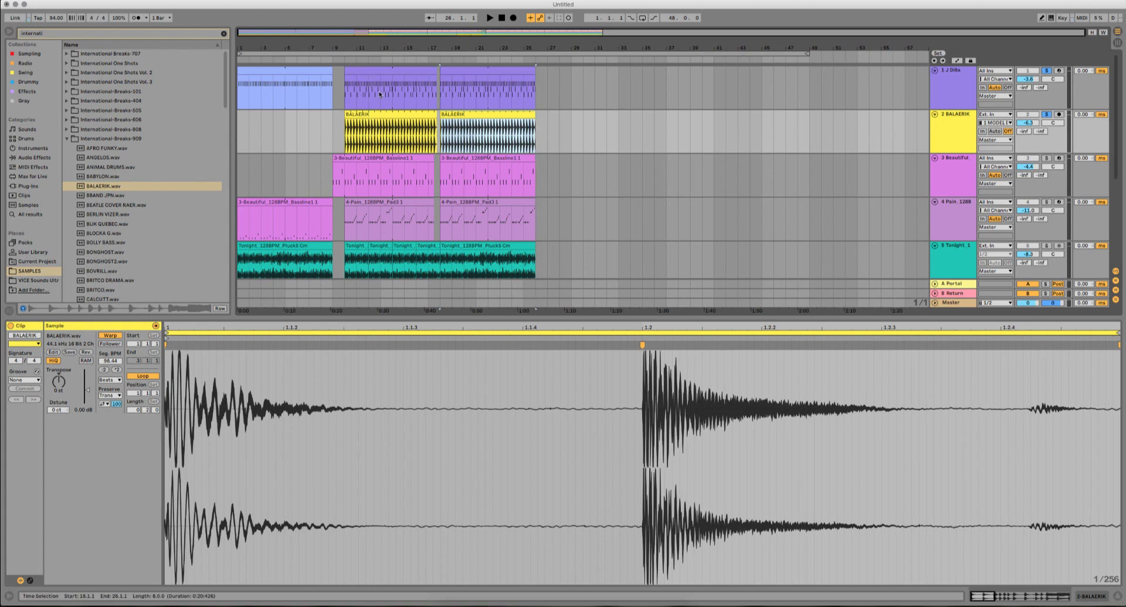
pyautogui.click(314, 56)
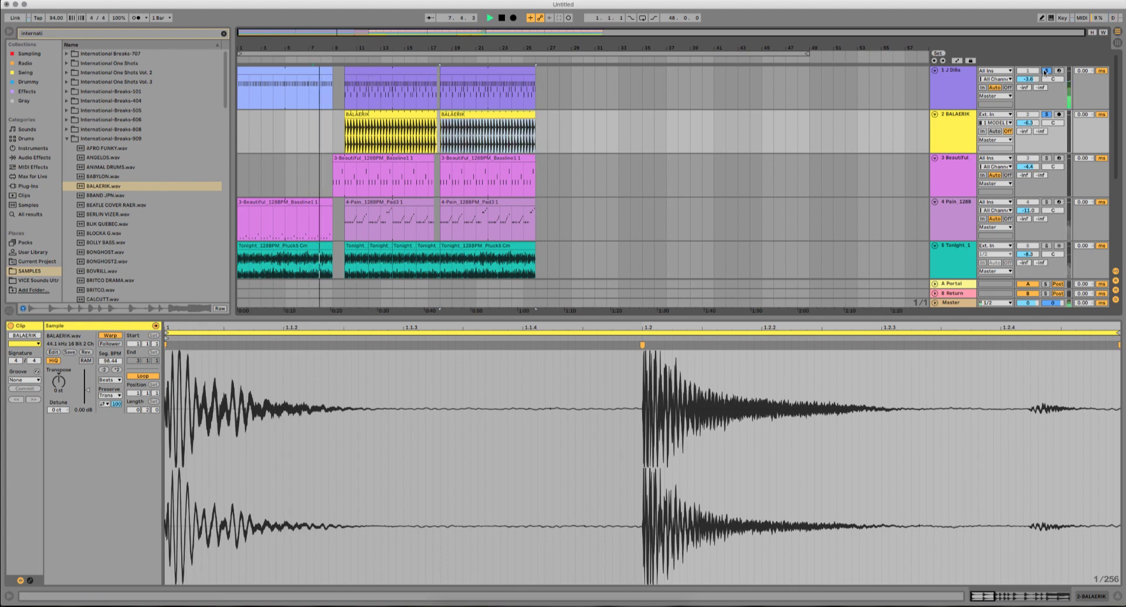
pyautogui.click(1046, 71)
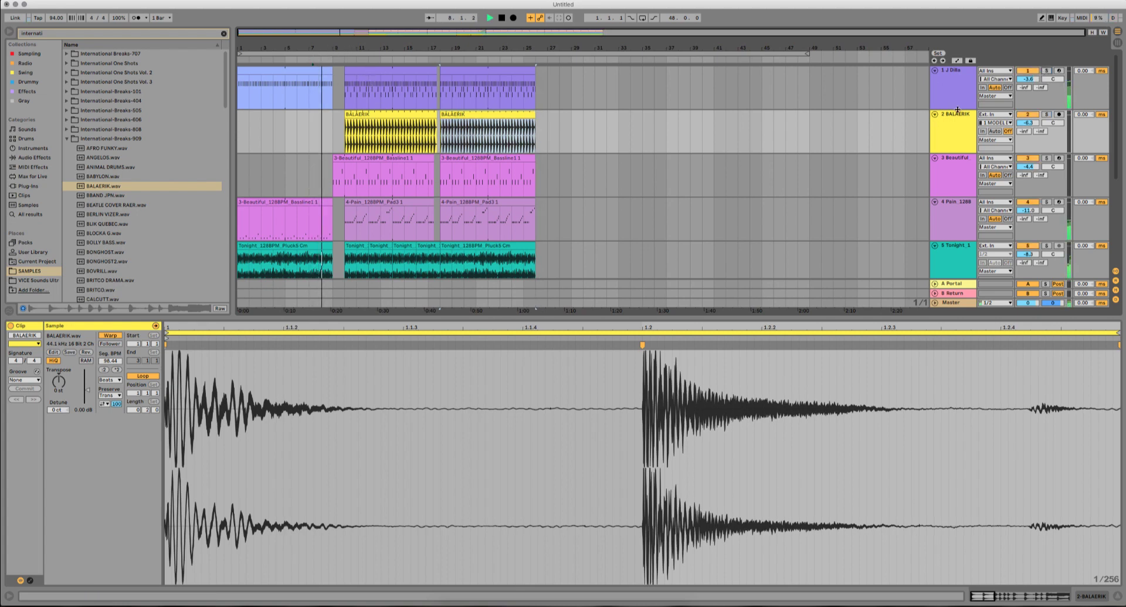
# Step: Clear the browser's sample search and return to Arrangement view
pyautogui.click(1117, 43)
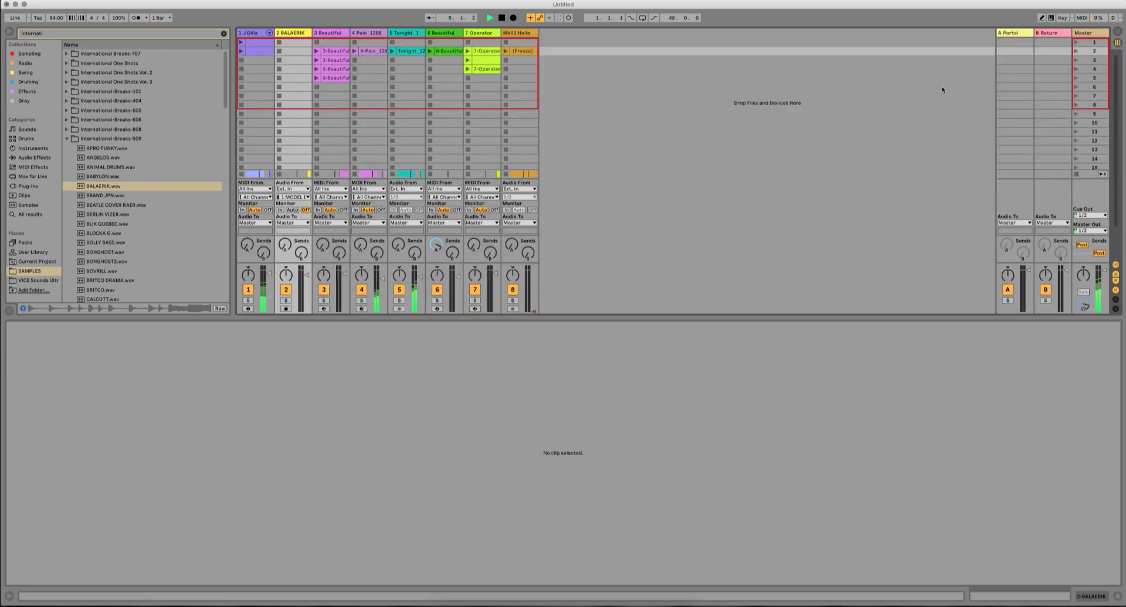
pyautogui.click(1054, 34)
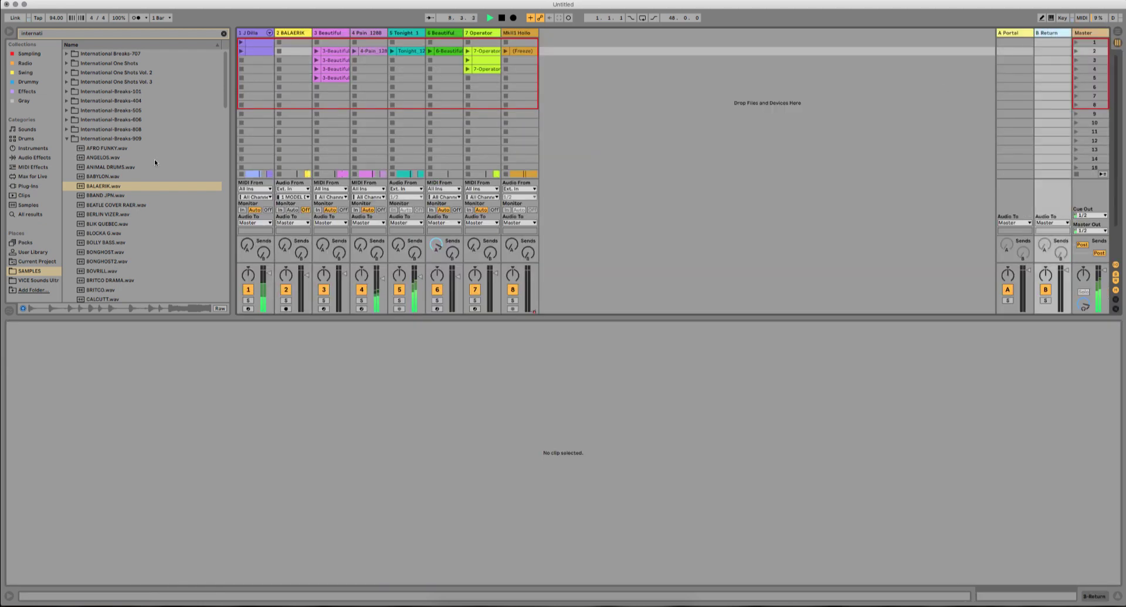
pyautogui.click(224, 34)
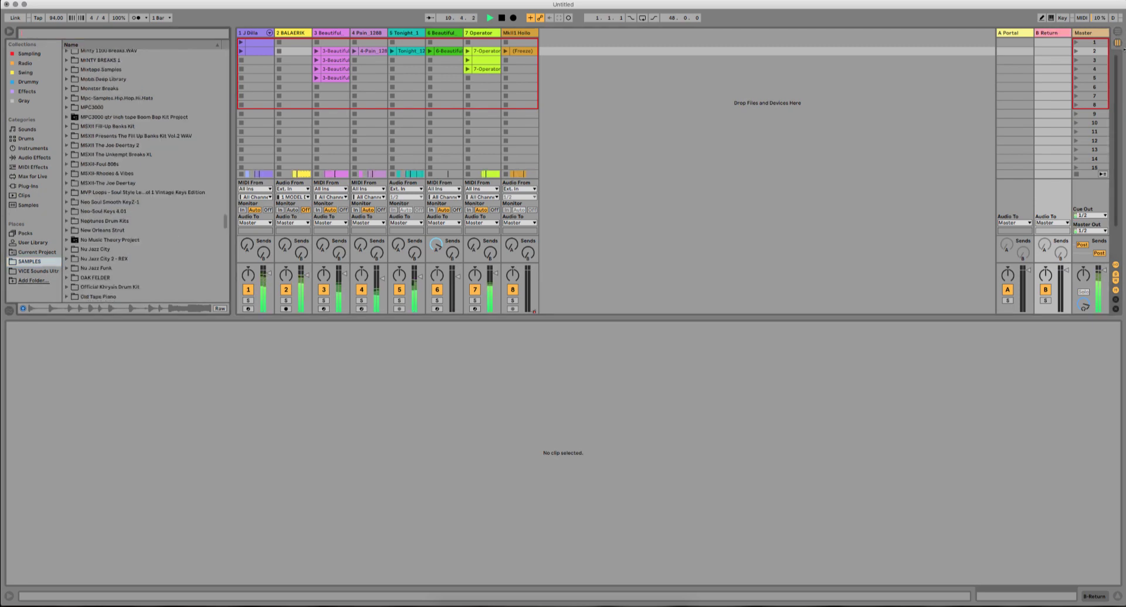
pyautogui.press('Tab')
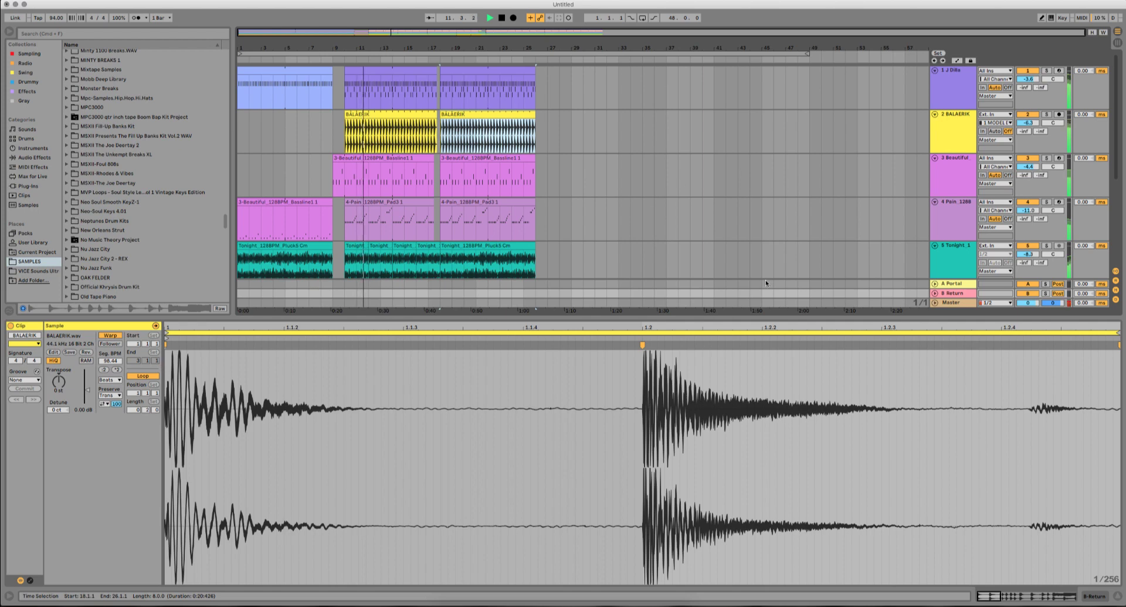
# Step: Adjust the 7 Operator track's volume while the full mix plays
pyautogui.scroll(-5, 766, 280)
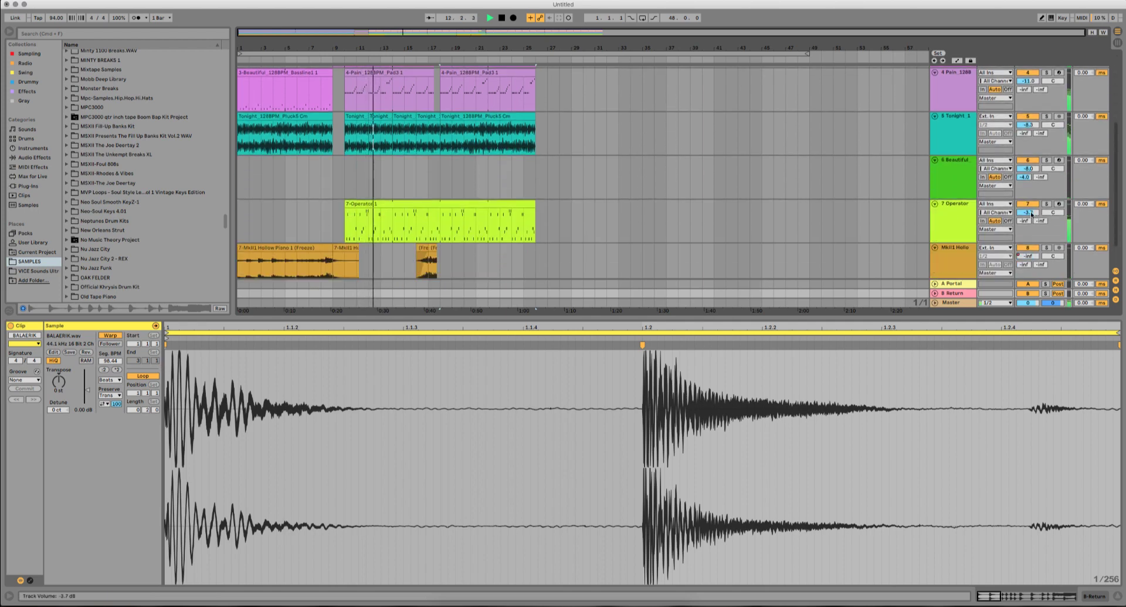
pyautogui.scroll(3, 1032, 215)
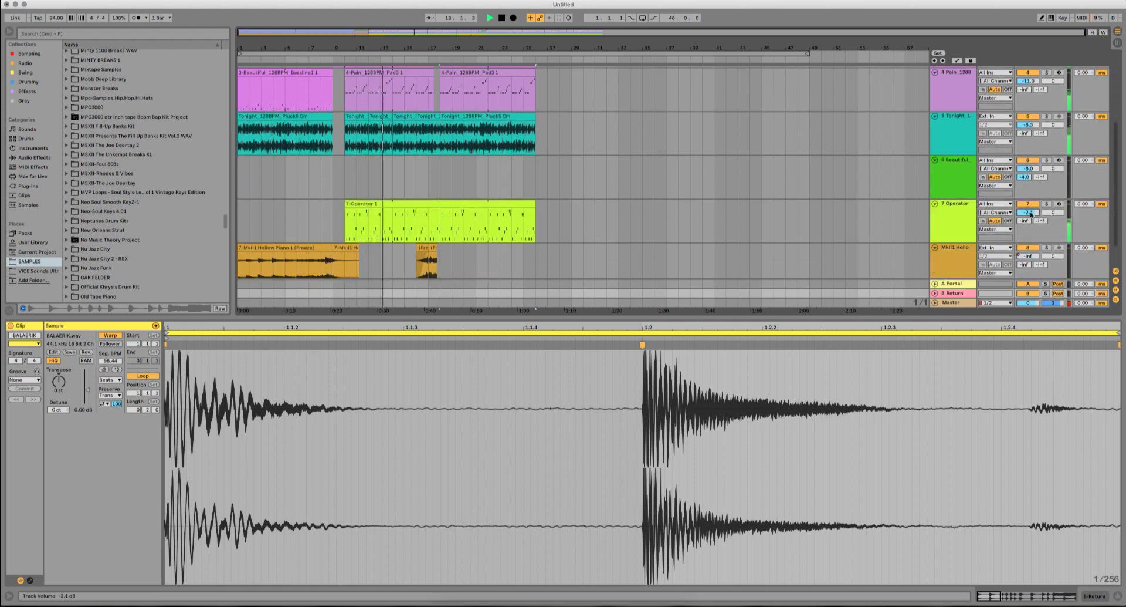
pyautogui.scroll(1, 1032, 215)
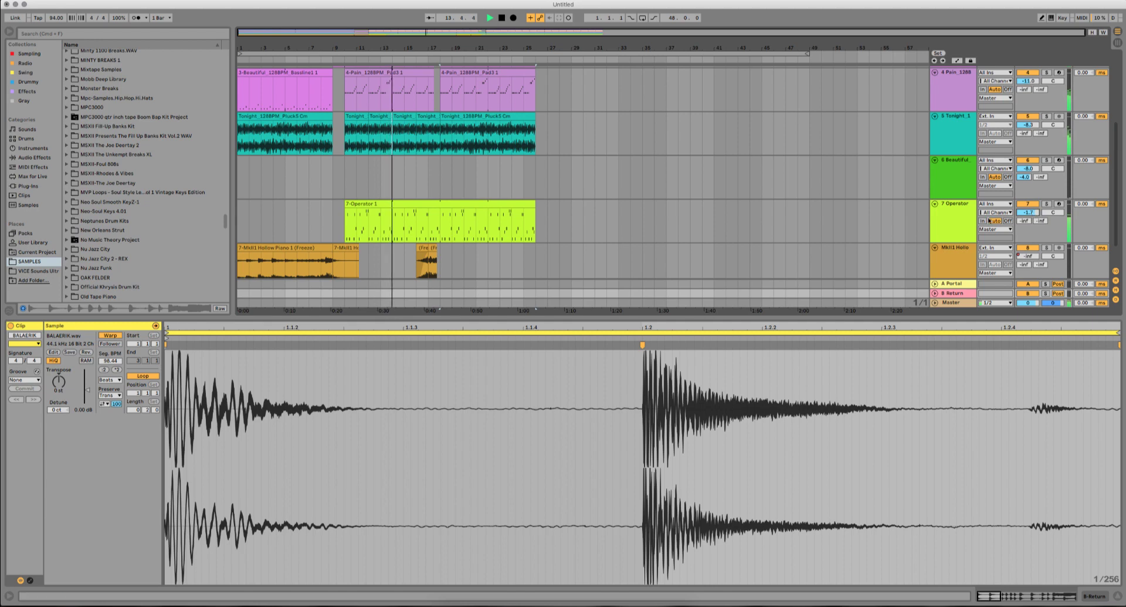
# Step: Stop playback, search the plug-ins for la-2 and load UAD Teletronix LA-2A Silver onto the 7 Operator track
pyautogui.click(599, 239)
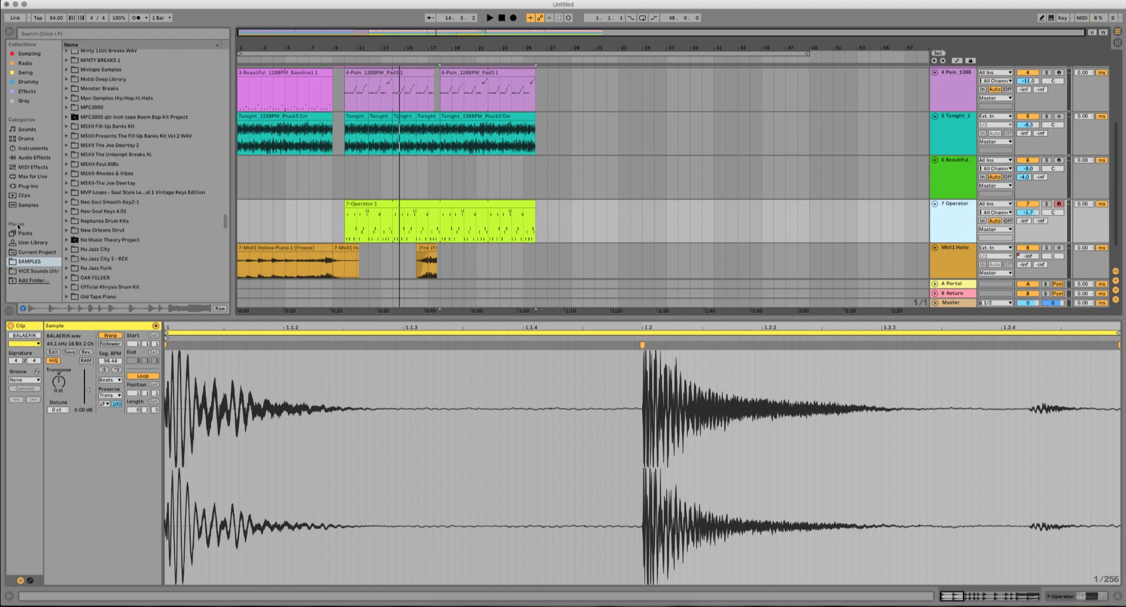
pyautogui.click(26, 186)
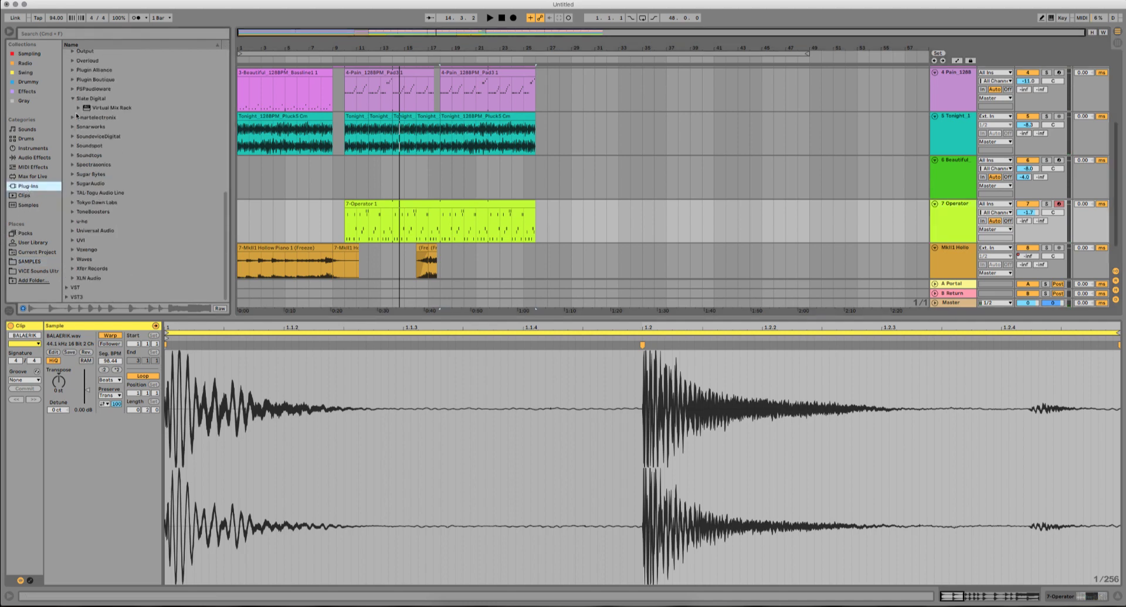
pyautogui.click(73, 99)
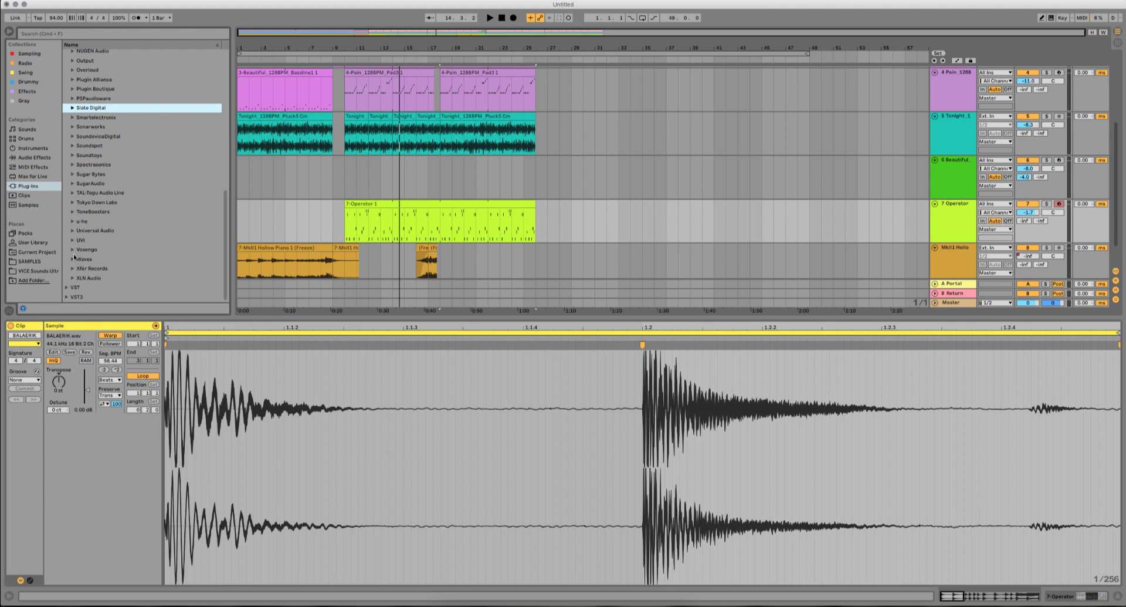
pyautogui.click(73, 232)
pyautogui.click(109, 35)
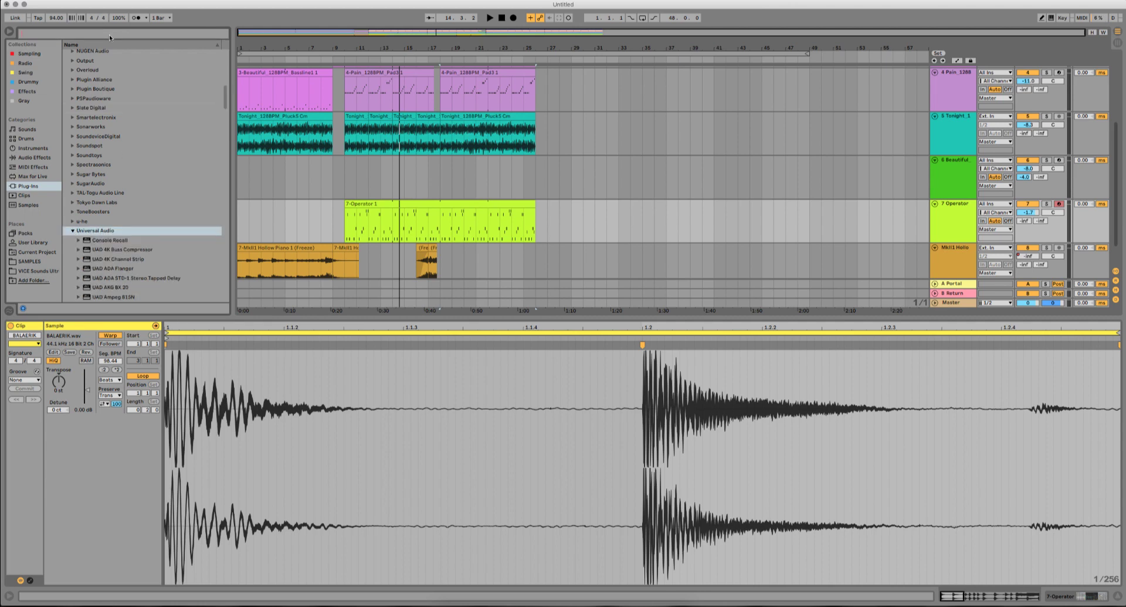
pyautogui.write('la-2')
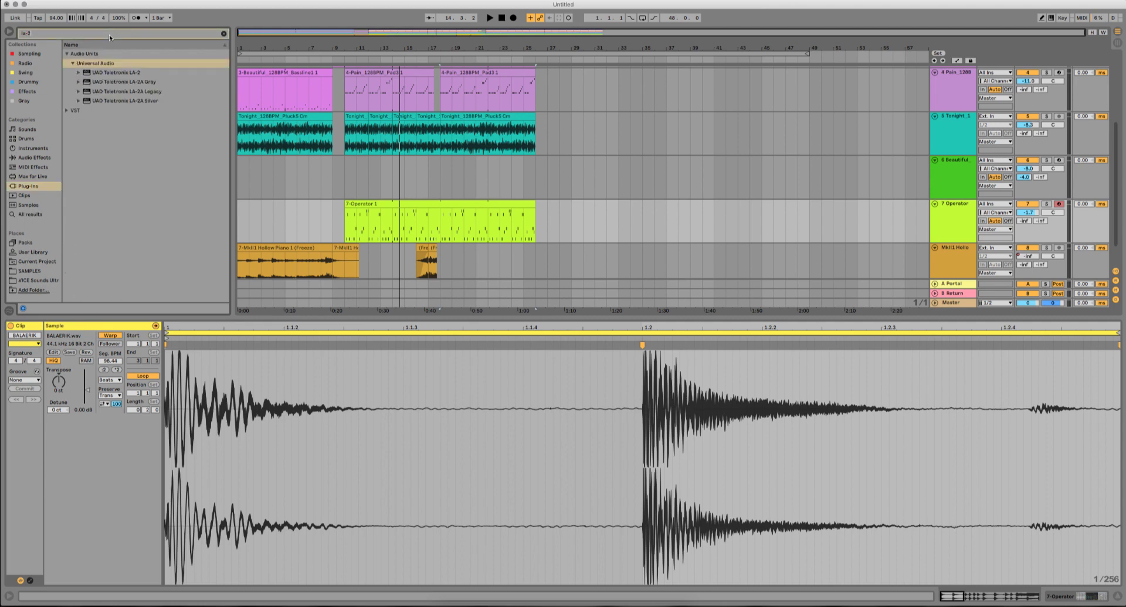
pyautogui.click(147, 102)
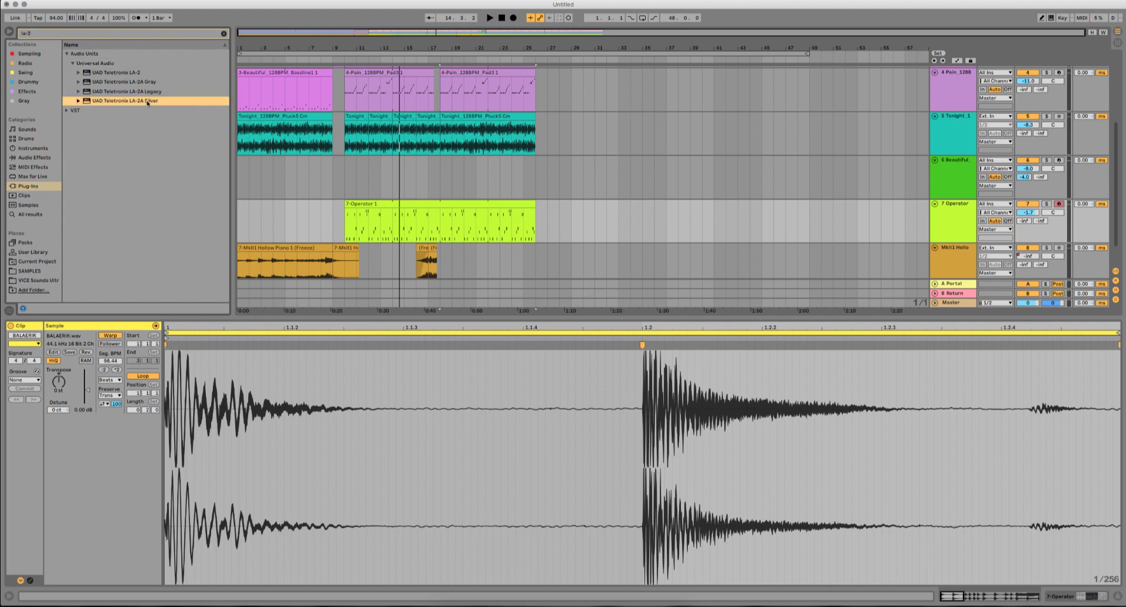
pyautogui.click(511, 262)
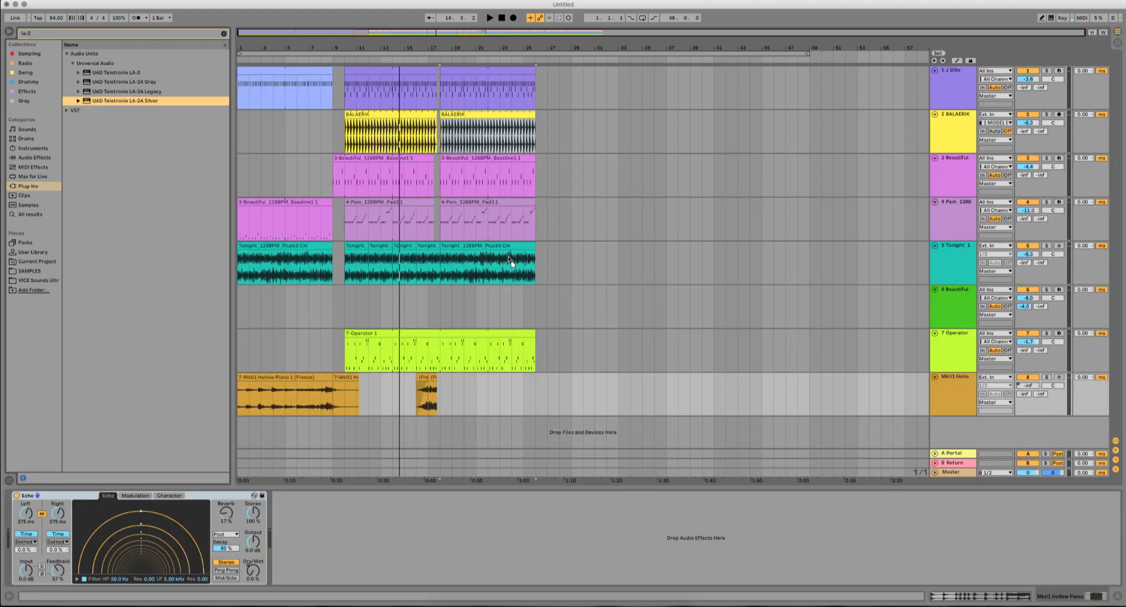
pyautogui.click(561, 351)
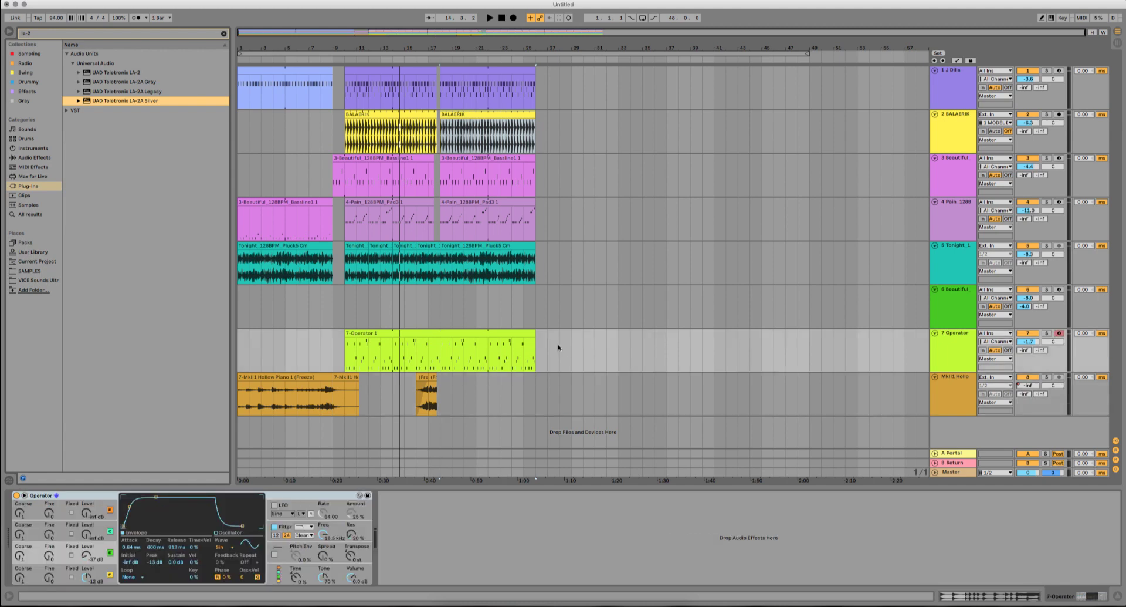
pyautogui.press('Return')
# Step: Search the plug-ins for oxide and insert UAD Oxide Tape before the LA-2A on the Operator track
pyautogui.click(91, 38)
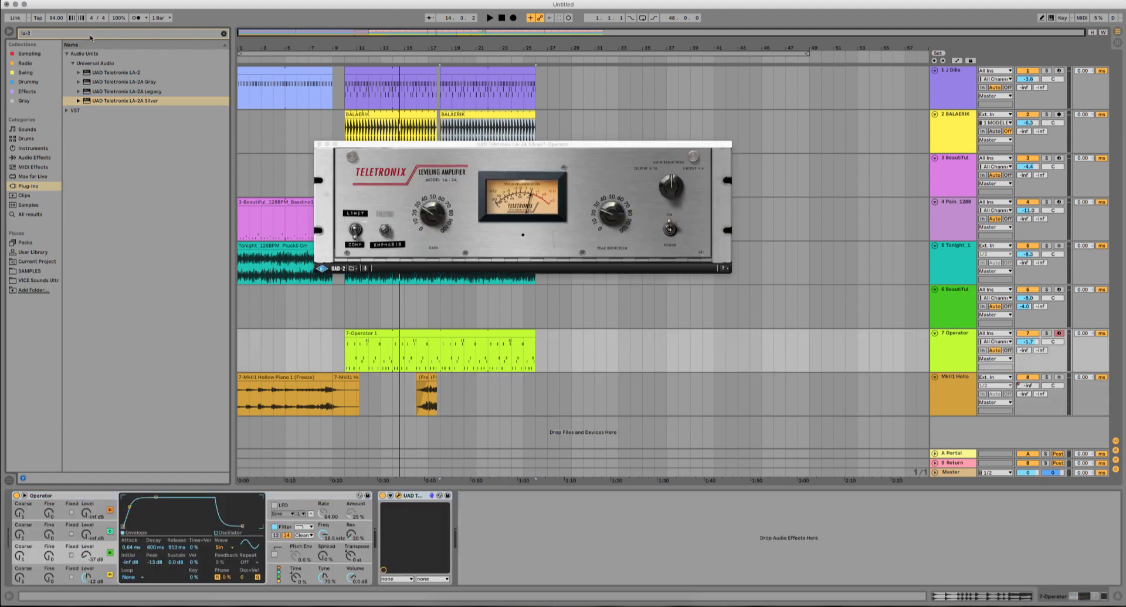
pyautogui.write('oxide')
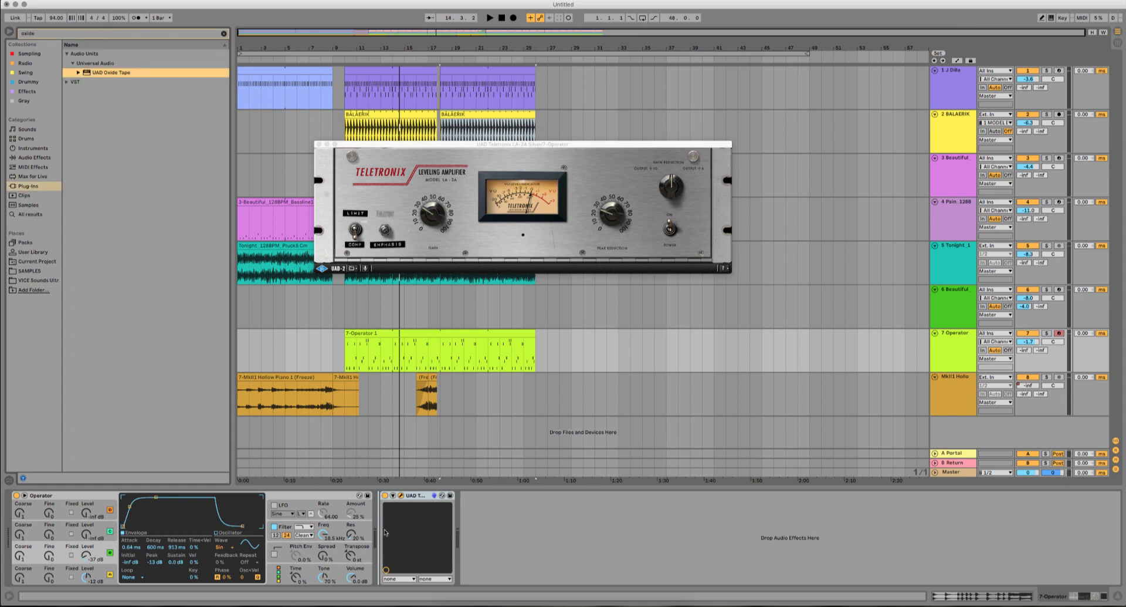
pyautogui.press('Return')
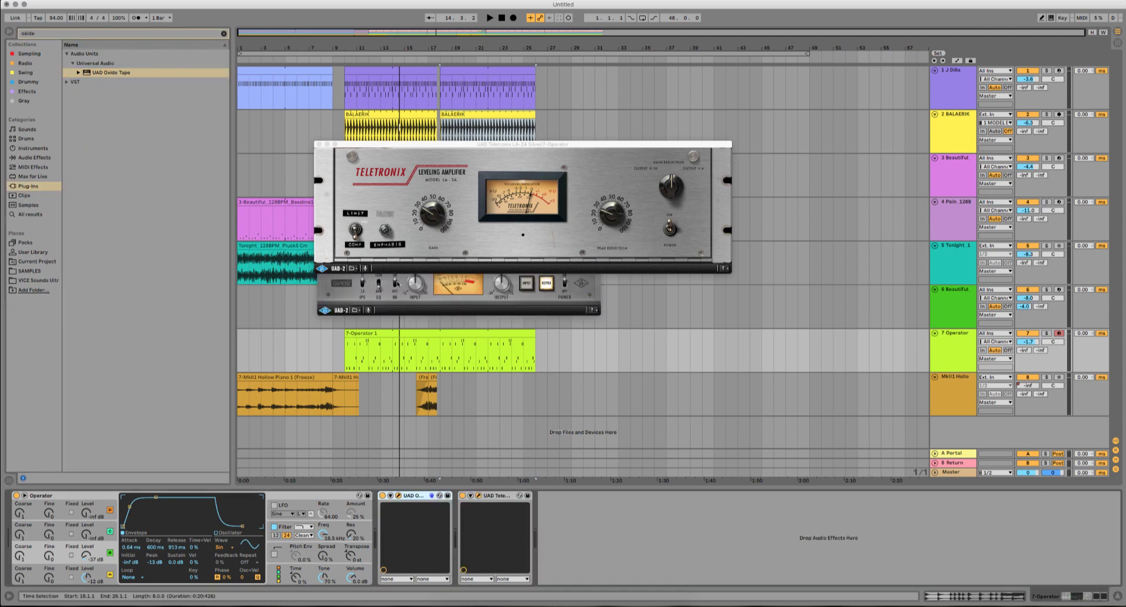
# Step: Load the Warm Elect Bass 0VU preset from the Warmth folder into the Oxide Tape plug-in
pyautogui.click(432, 303)
pyautogui.click(356, 310)
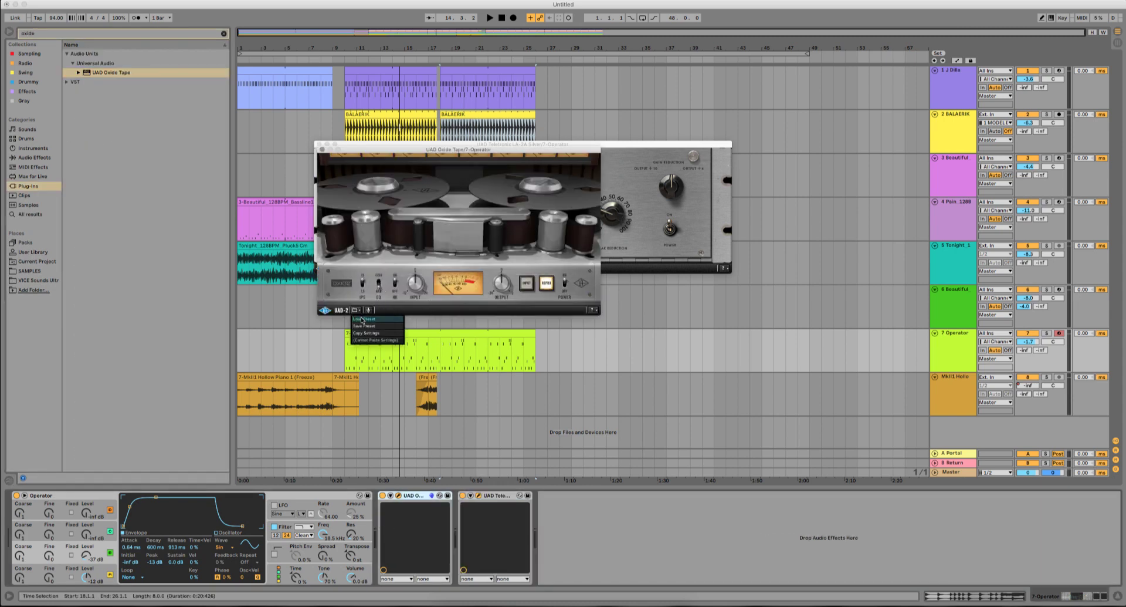
pyautogui.click(367, 319)
pyautogui.click(471, 125)
pyautogui.doubleClick(472, 124)
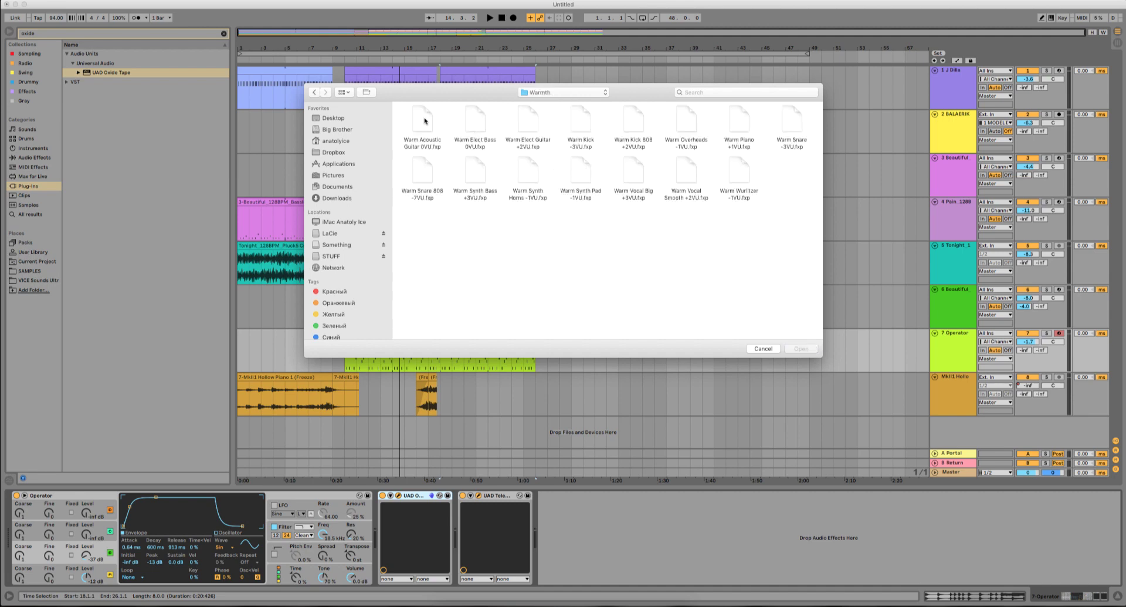
pyautogui.click(472, 120)
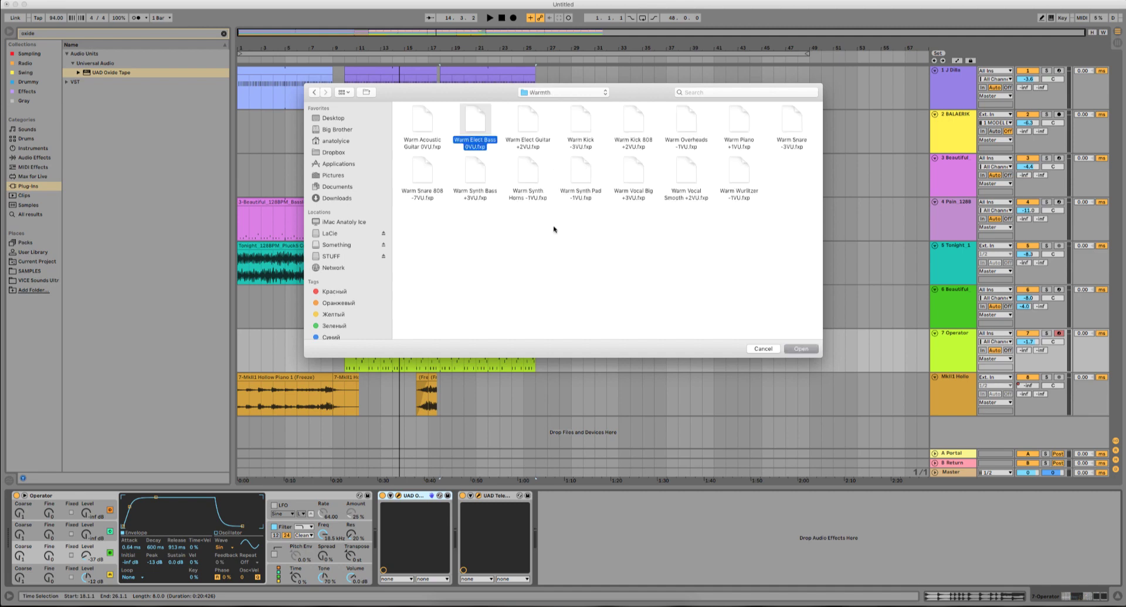
pyautogui.click(804, 349)
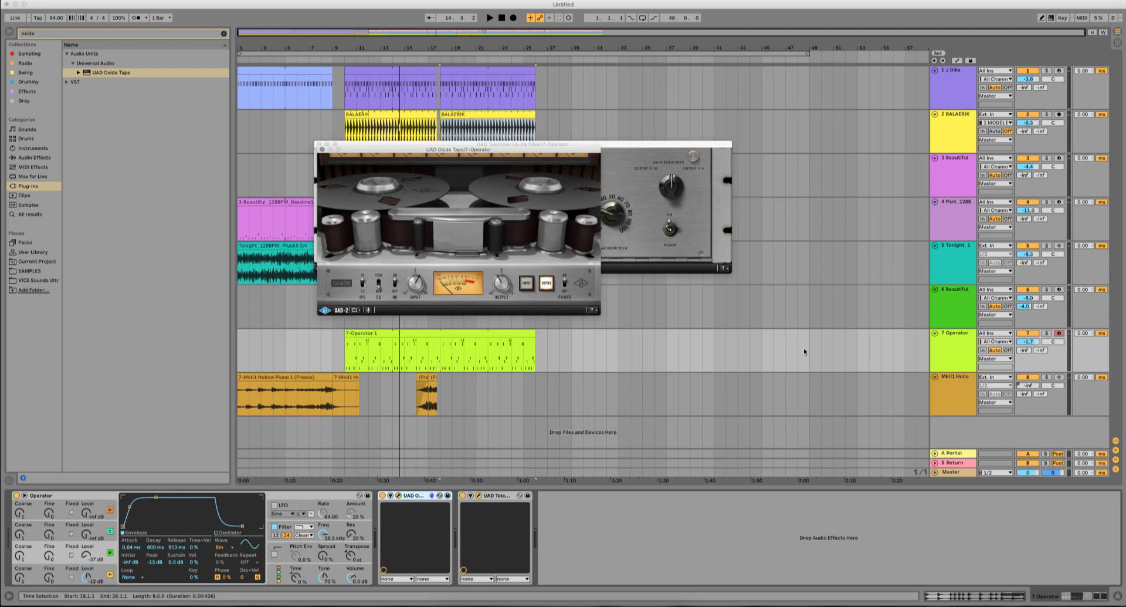
# Step: Solo the Operator track and audition it from bar 10 with the LA-2A bypassed, ending with the LA-2A enabled
pyautogui.click(463, 496)
pyautogui.click(440, 333)
pyautogui.press('space')
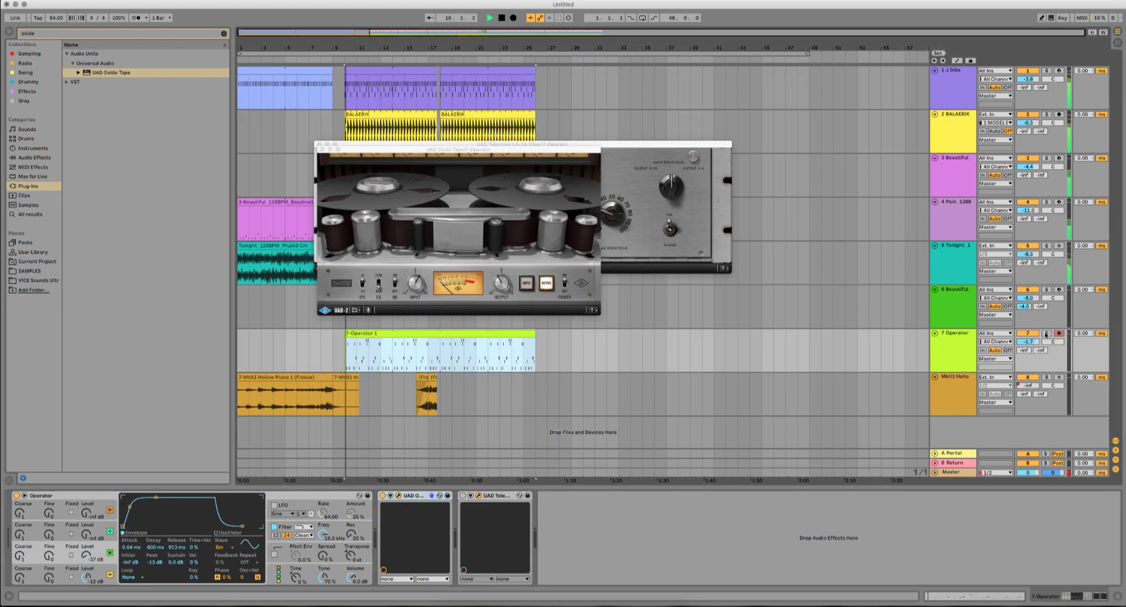
pyautogui.click(1046, 333)
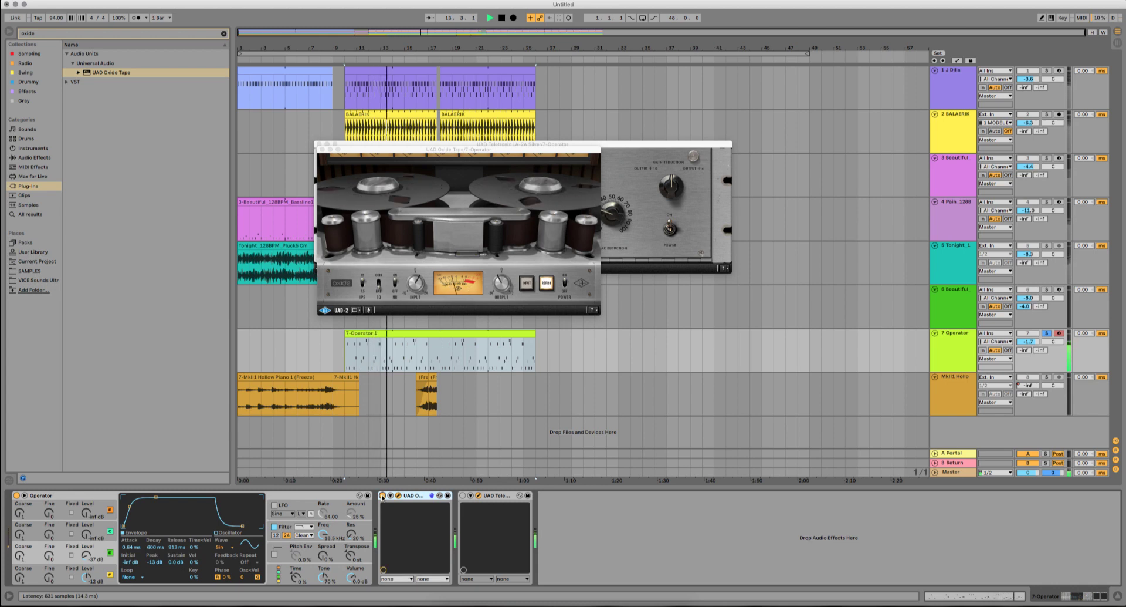
pyautogui.click(463, 495)
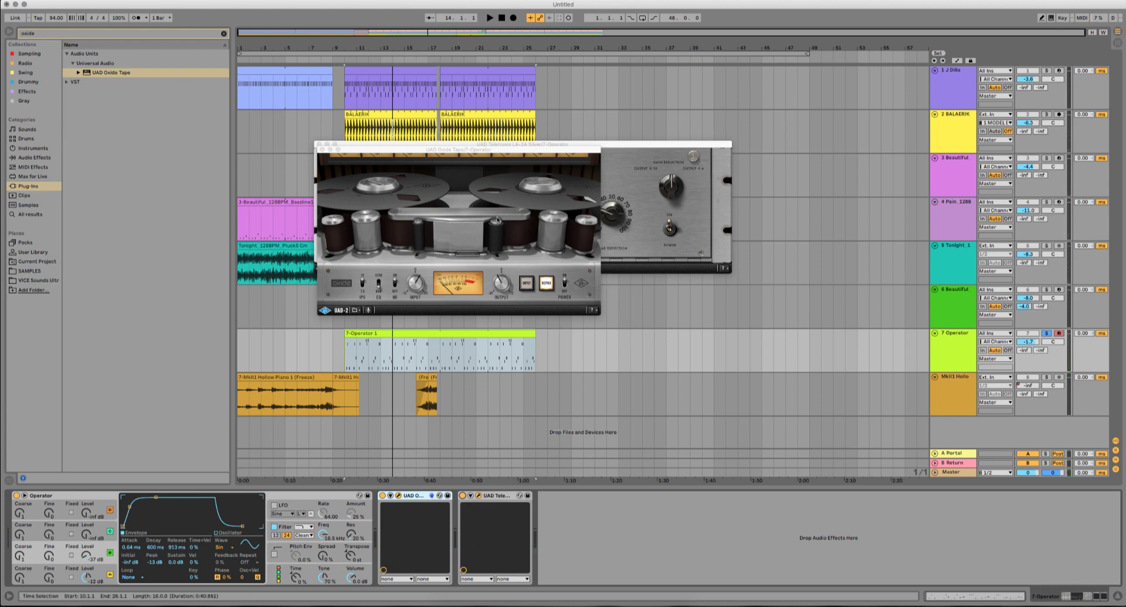
# Step: Separate the two plug-in windows, replay the soloed Operator track from bar 10, and unsolo it
pyautogui.moveTo(442, 150); pyautogui.dragTo(846, 170)
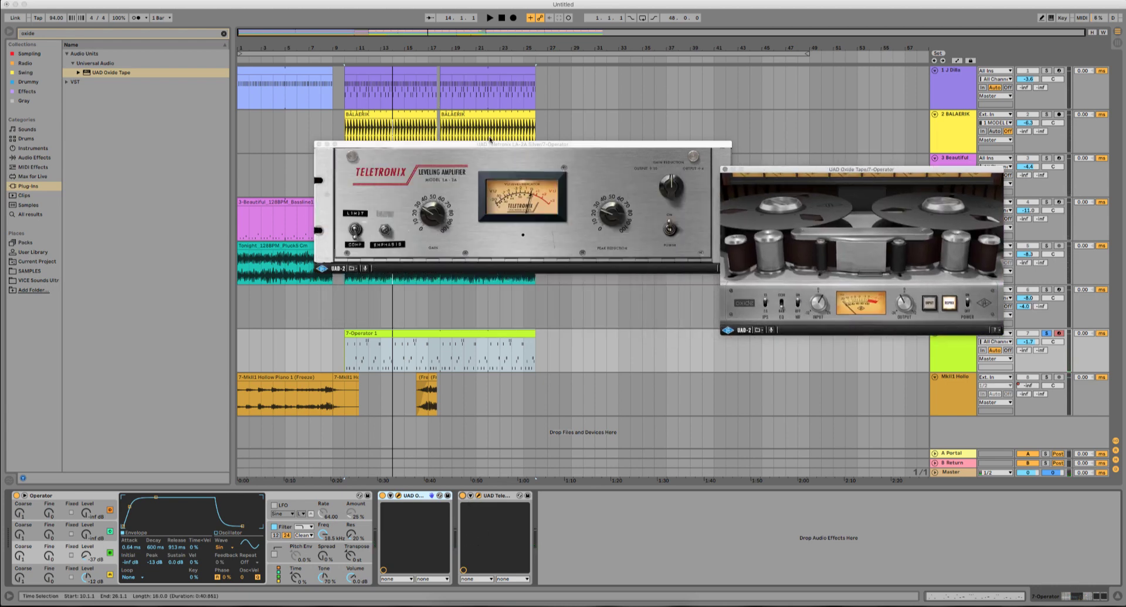
pyautogui.moveTo(505, 143); pyautogui.dragTo(477, 324)
pyautogui.press('space')
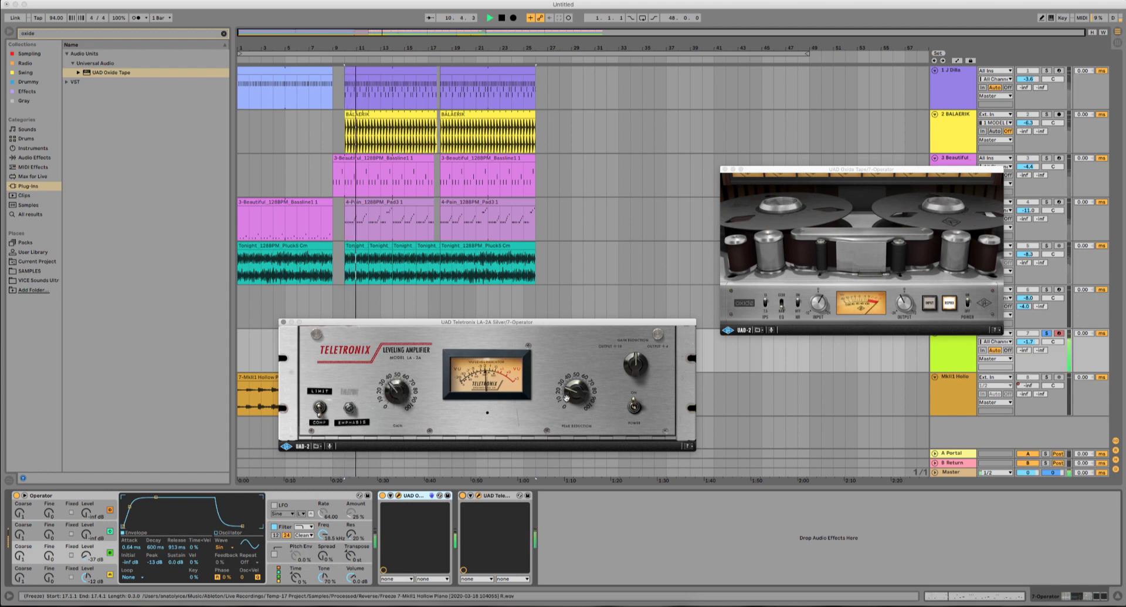
pyautogui.press('space')
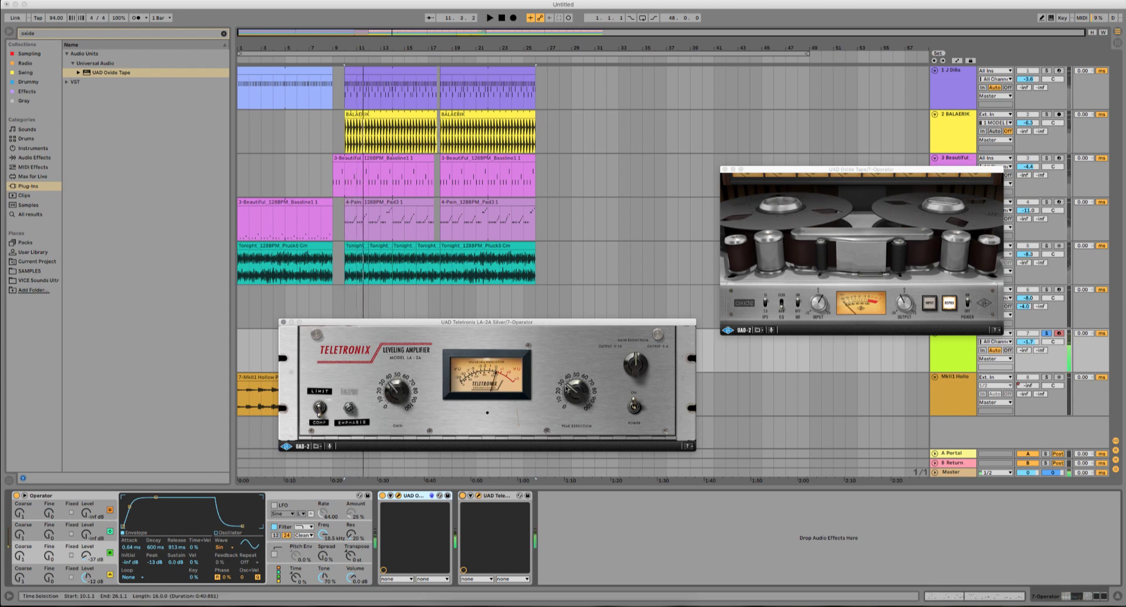
pyautogui.click(1046, 333)
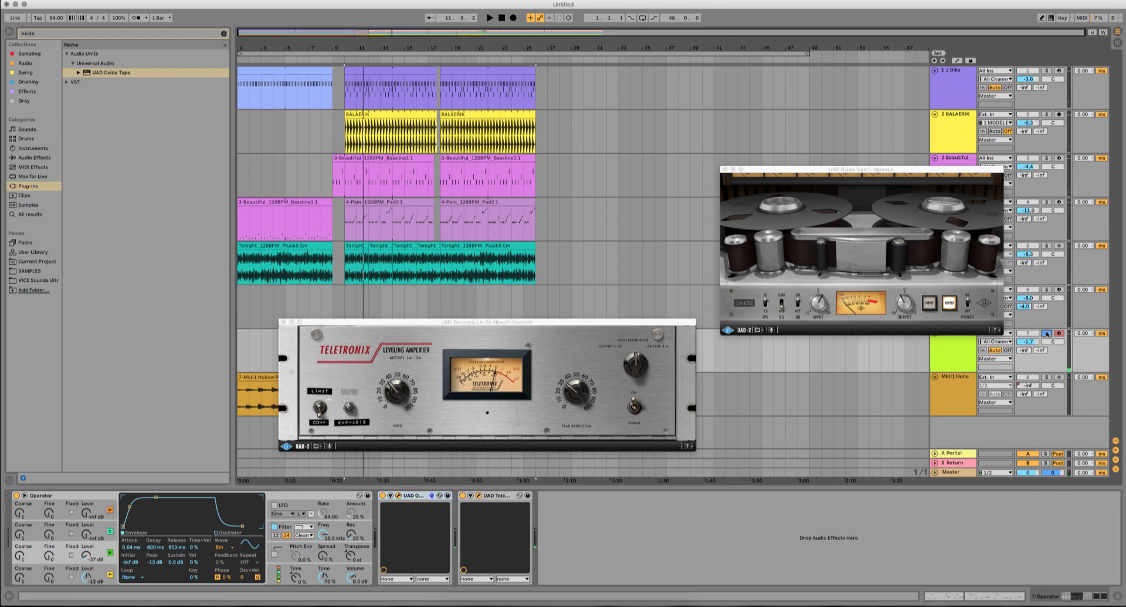
# Step: Play the full mix from bar 10 with the Operator effects active and close both plug-in windows
pyautogui.press('space')
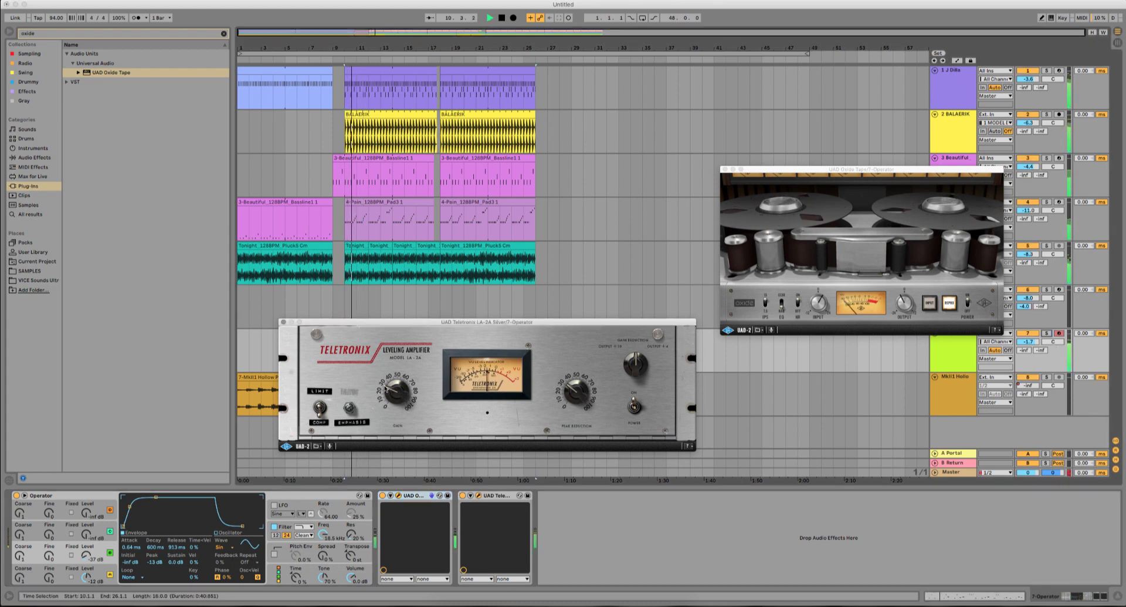
pyautogui.click(393, 388)
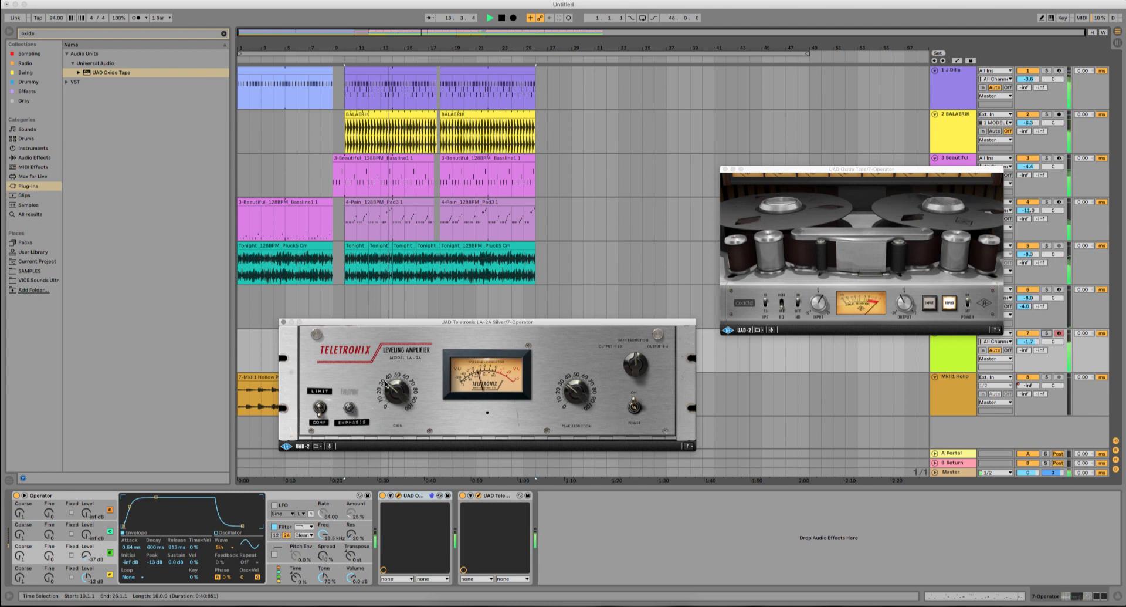
pyautogui.click(283, 322)
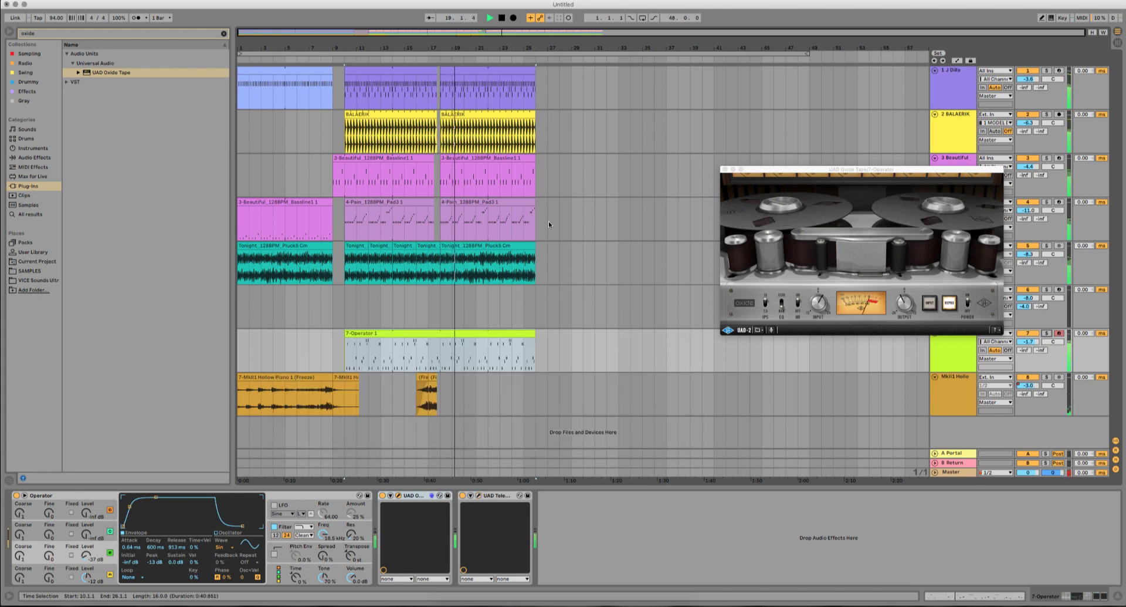
pyautogui.click(725, 169)
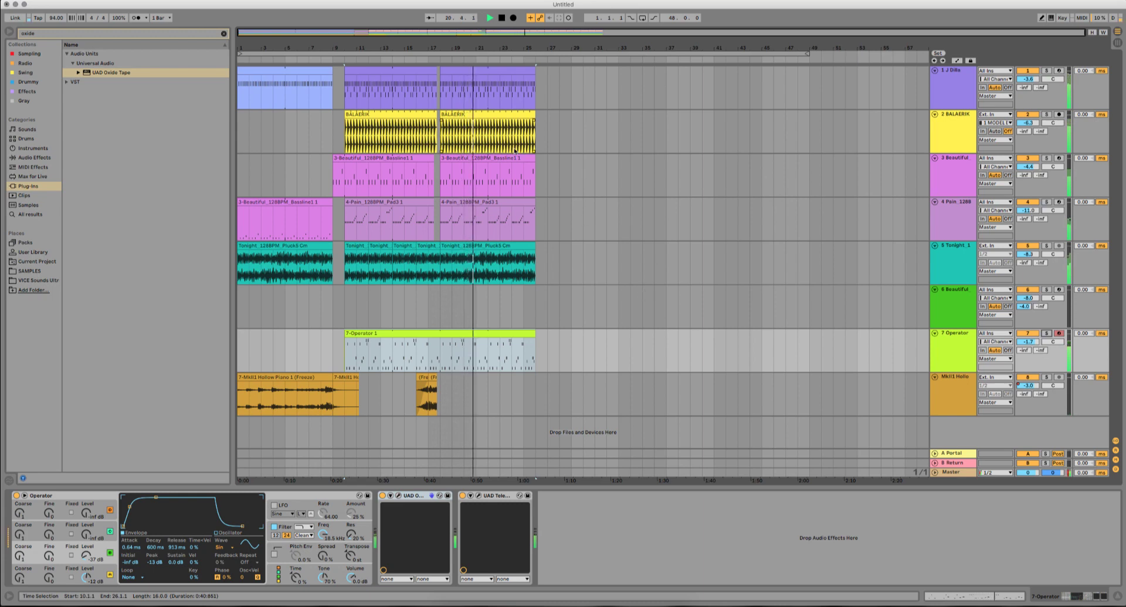
# Step: Vary the Beautiful track with the Bassline1 2 clip at bar 18 and Bassline1 4 at bar 20, resuming Bassline1 1 at bar 22
pyautogui.moveTo(498, 47); pyautogui.dragTo(406, 55)
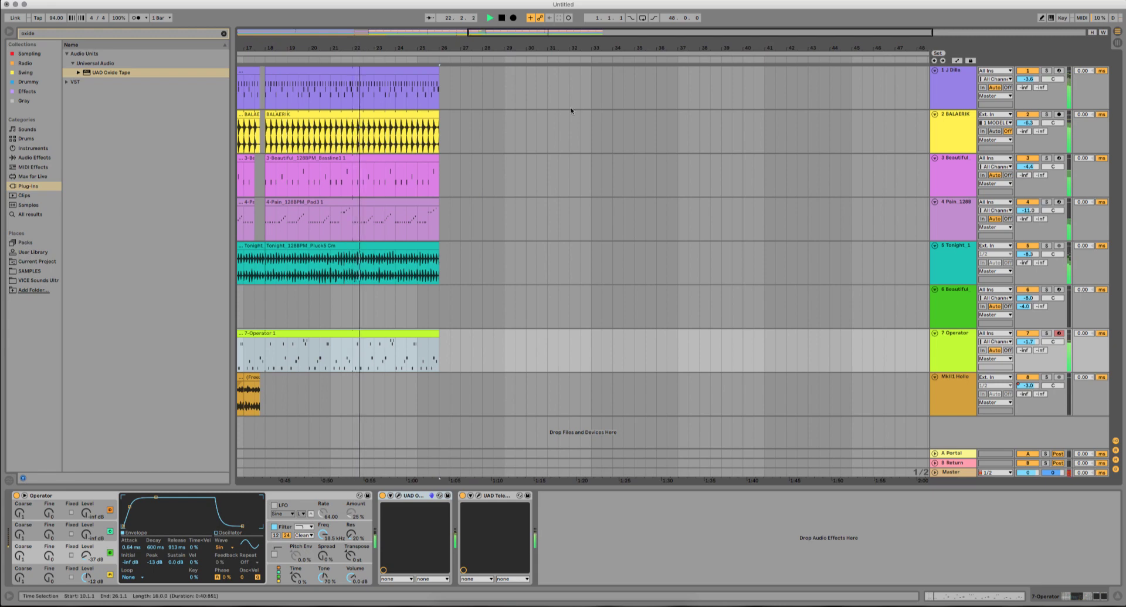
pyautogui.press('Tab')
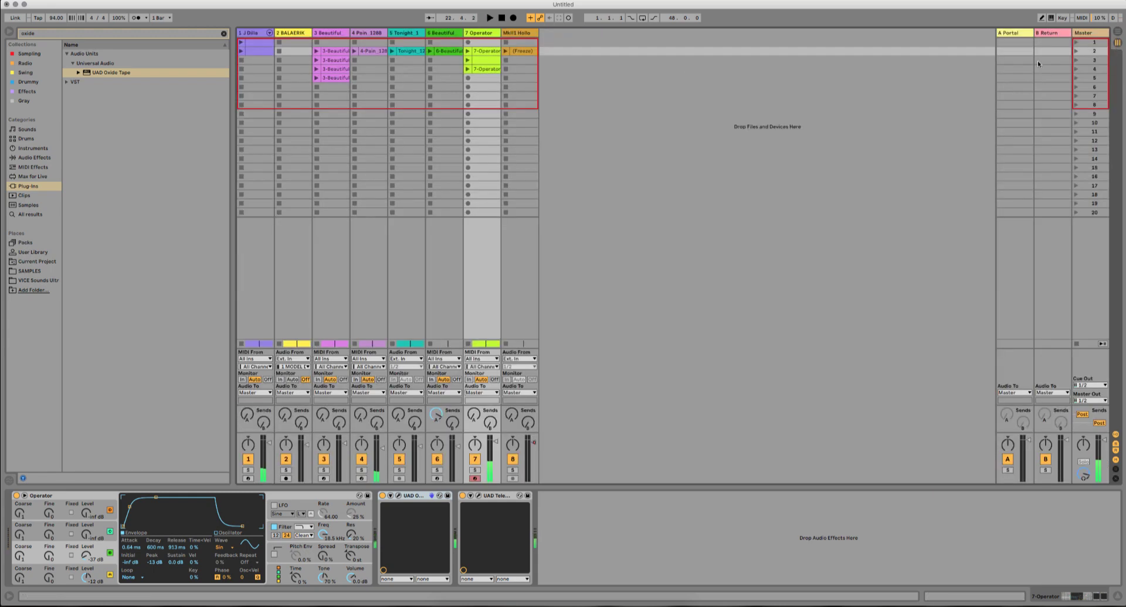
pyautogui.click(1118, 32)
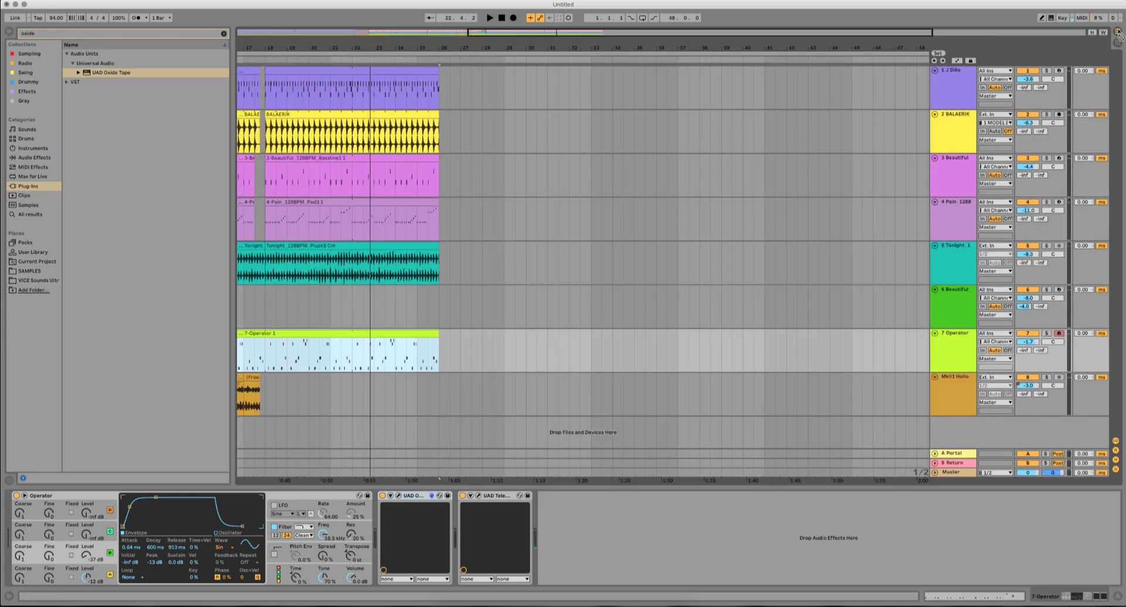
pyautogui.moveTo(812, 125); pyautogui.dragTo(281, 173)
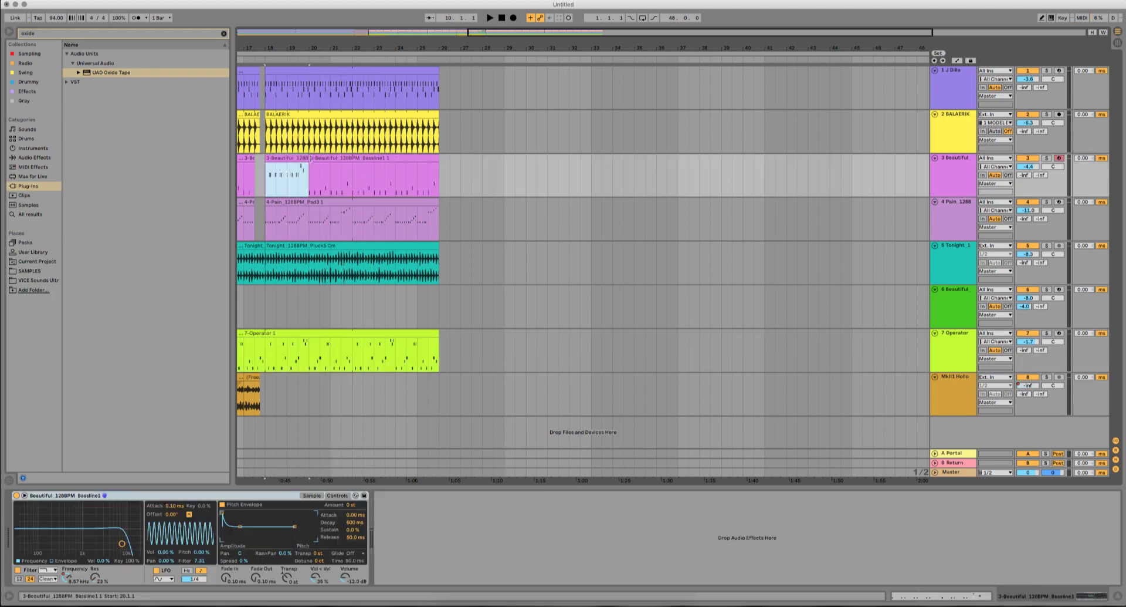
pyautogui.press('space')
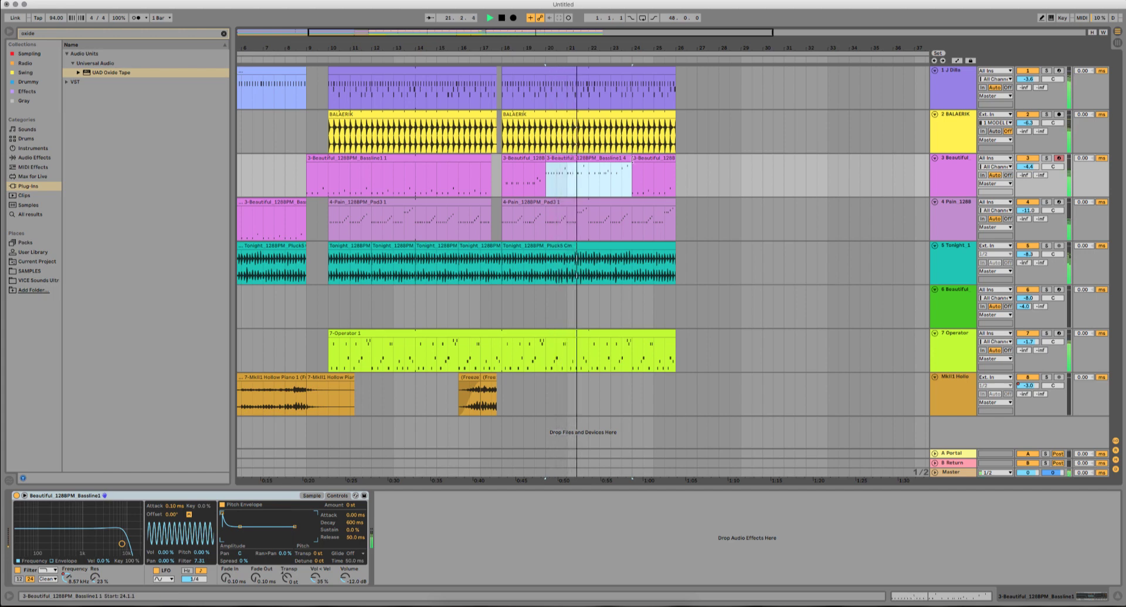
pyautogui.moveTo(633, 159); pyautogui.dragTo(591, 159)
pyautogui.click(661, 159)
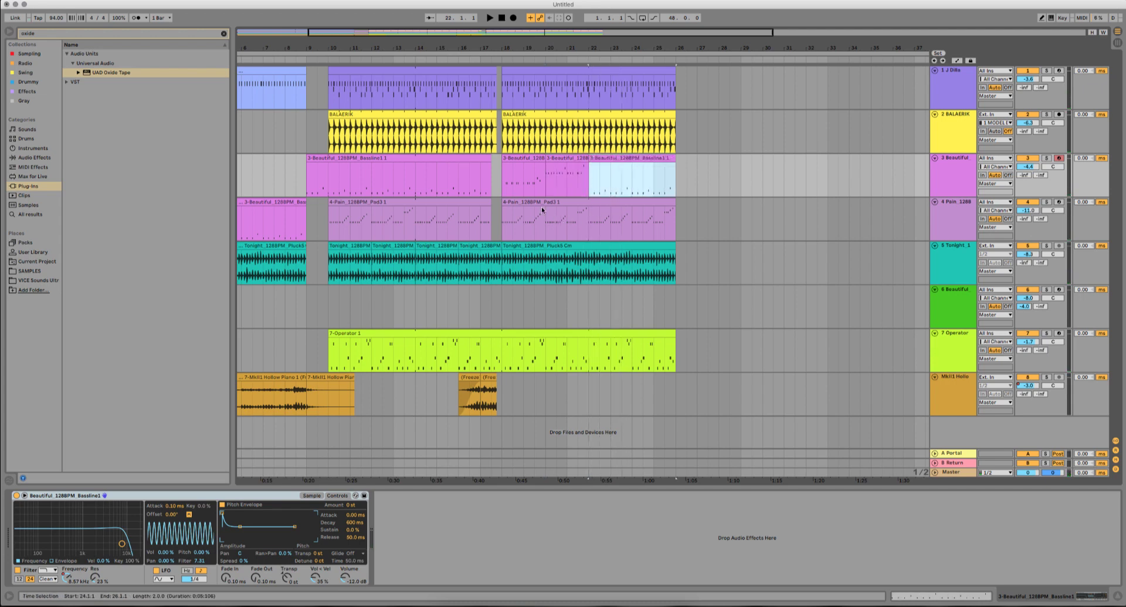
# Step: Clear 19.3 to 20.1 on the Pain pad and Tonight pluck tracks and play the arrangement from bar 18
pyautogui.moveTo(544, 216); pyautogui.dragTo(536, 217)
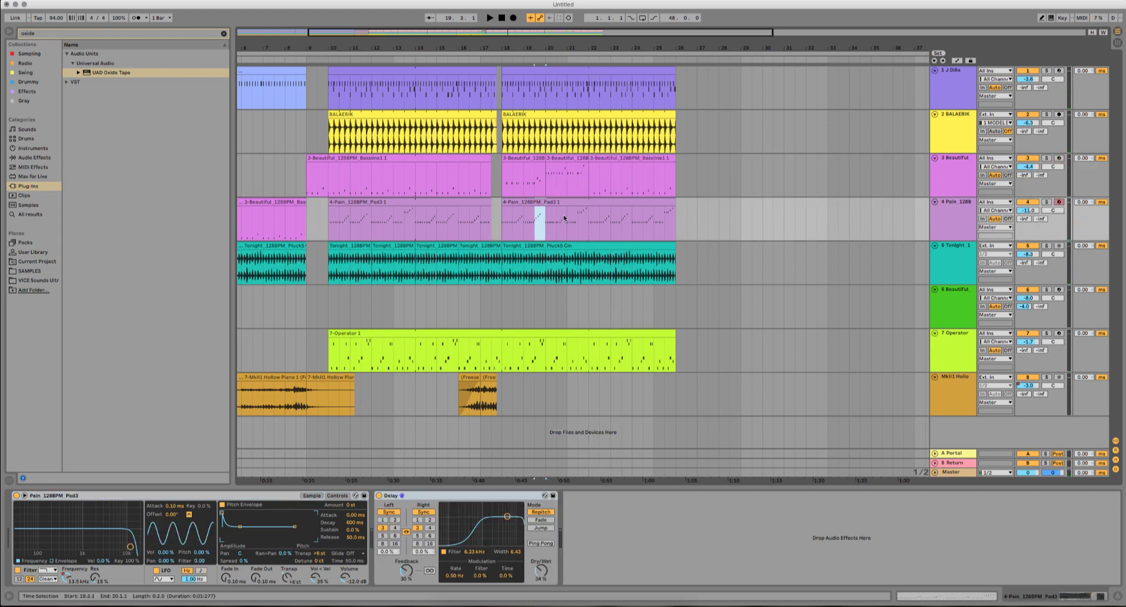
pyautogui.press('Delete')
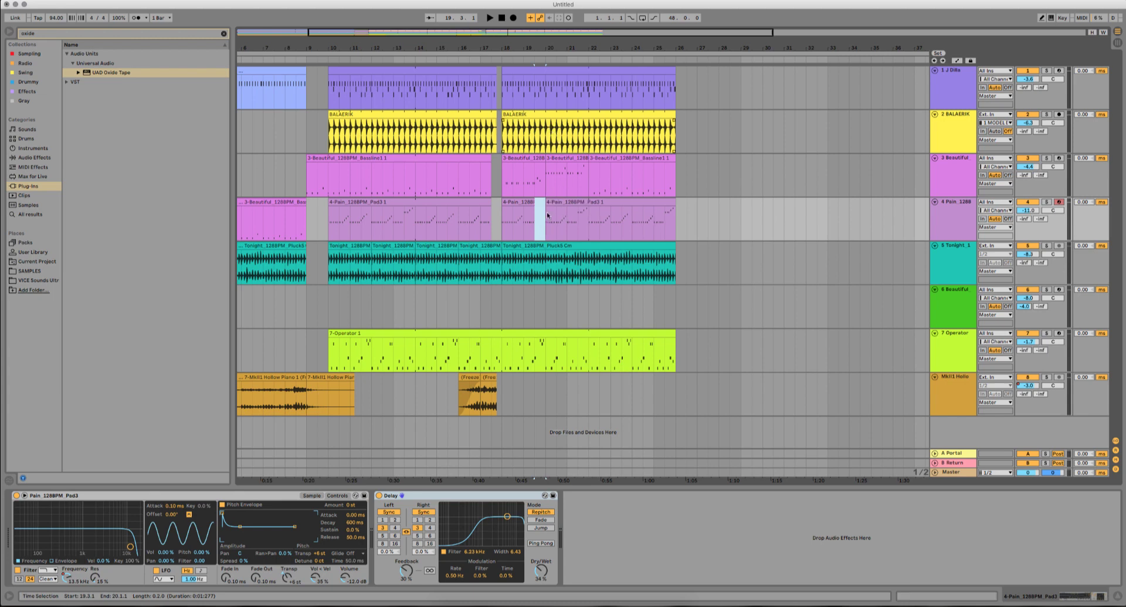
pyautogui.moveTo(545, 261); pyautogui.dragTo(540, 262)
pyautogui.press('Delete')
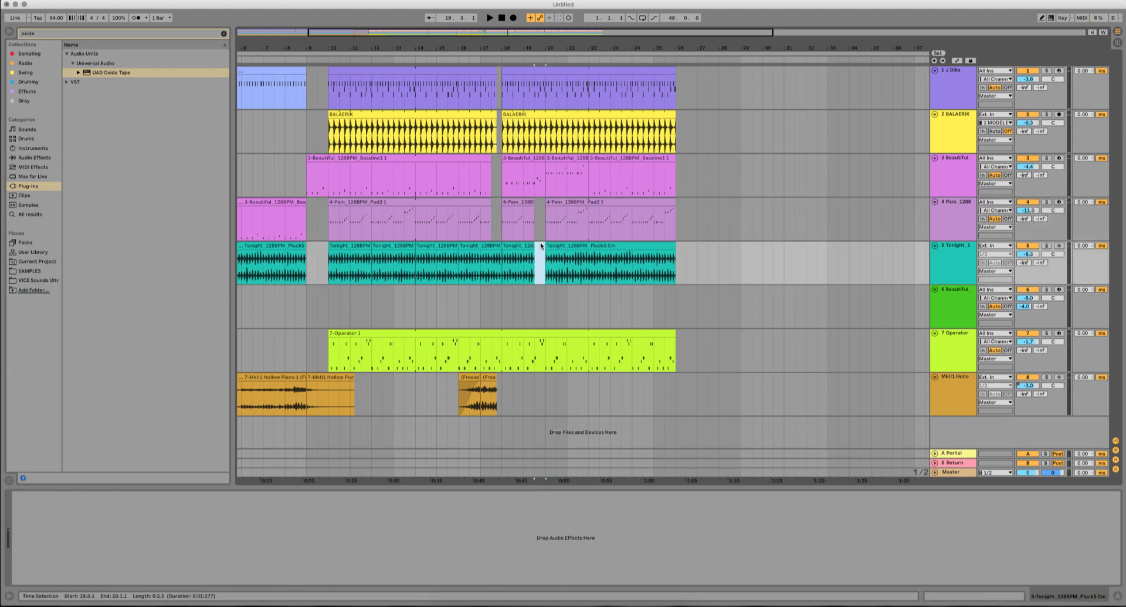
pyautogui.click(511, 59)
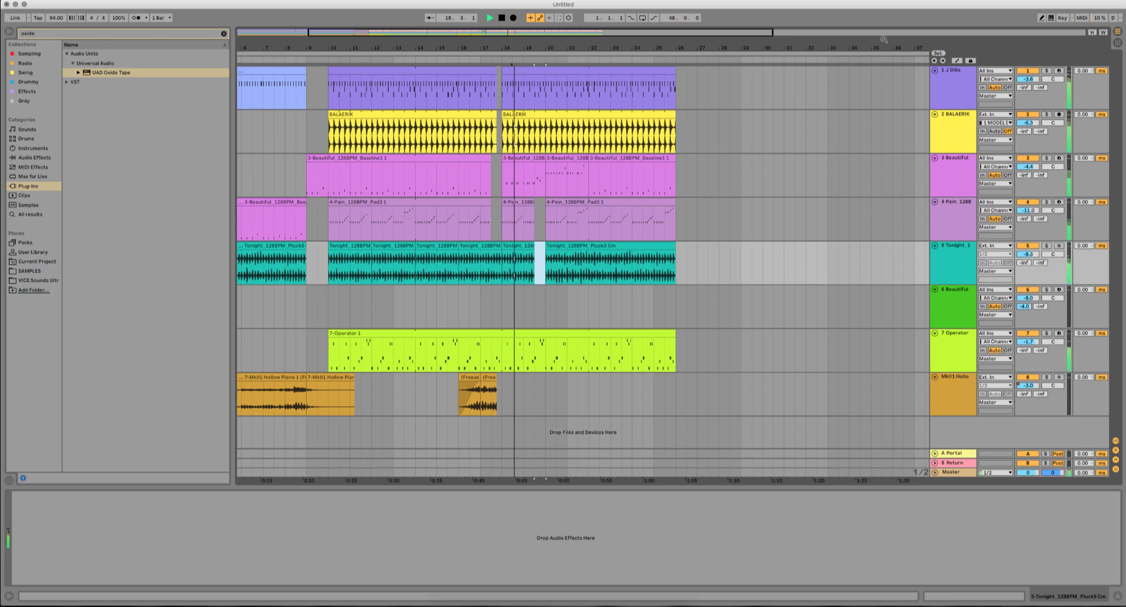
# Step: Place the alternate 7-Operator 2 clip from the session clips on the Operator track at bar 20 and stop playback
pyautogui.click(1119, 44)
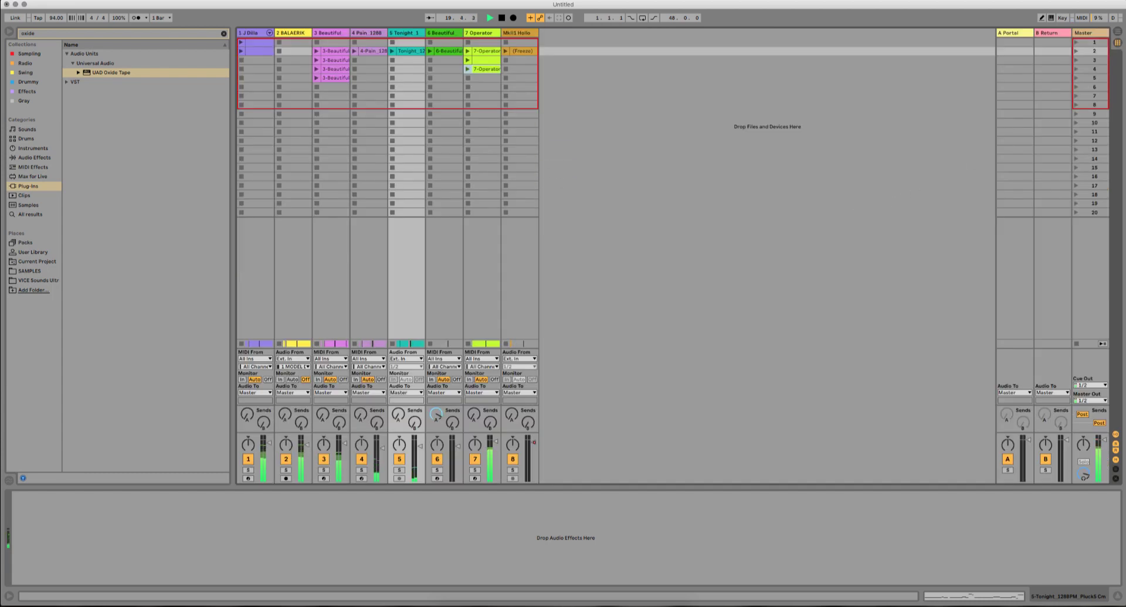
pyautogui.moveTo(486, 70); pyautogui.dragTo(548, 362)
pyautogui.press('space')
# Step: Clear the BALAERIK drums from 19.4 to 20.1, extend the Tonight pluck to 19.4, and audition the break before bar 20
pyautogui.moveTo(543, 47); pyautogui.dragTo(535, 91)
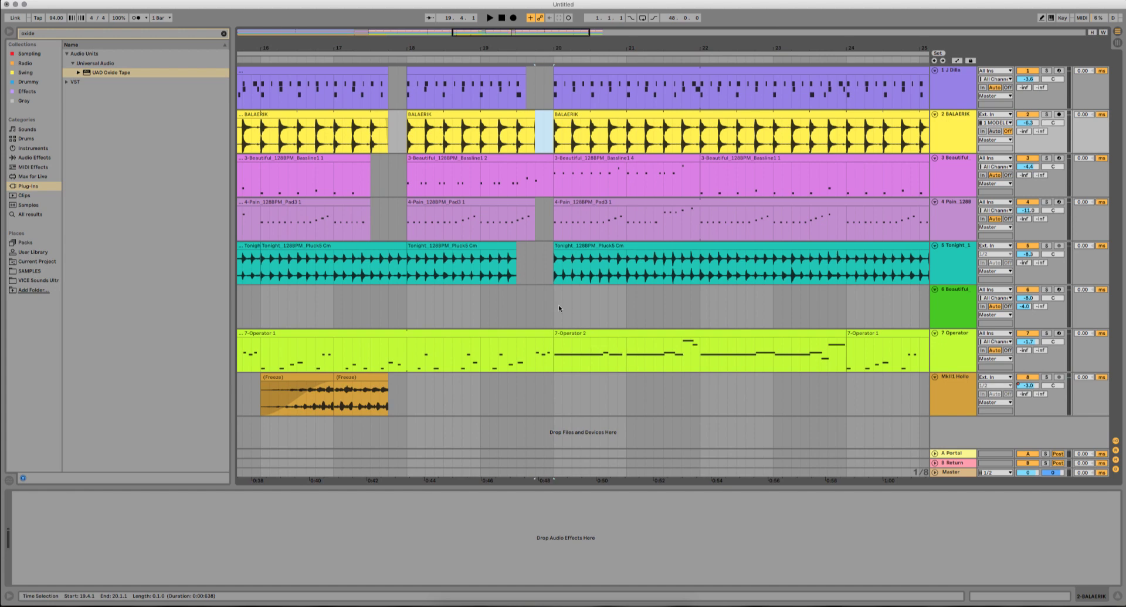
pyautogui.moveTo(514, 248); pyautogui.dragTo(526, 252)
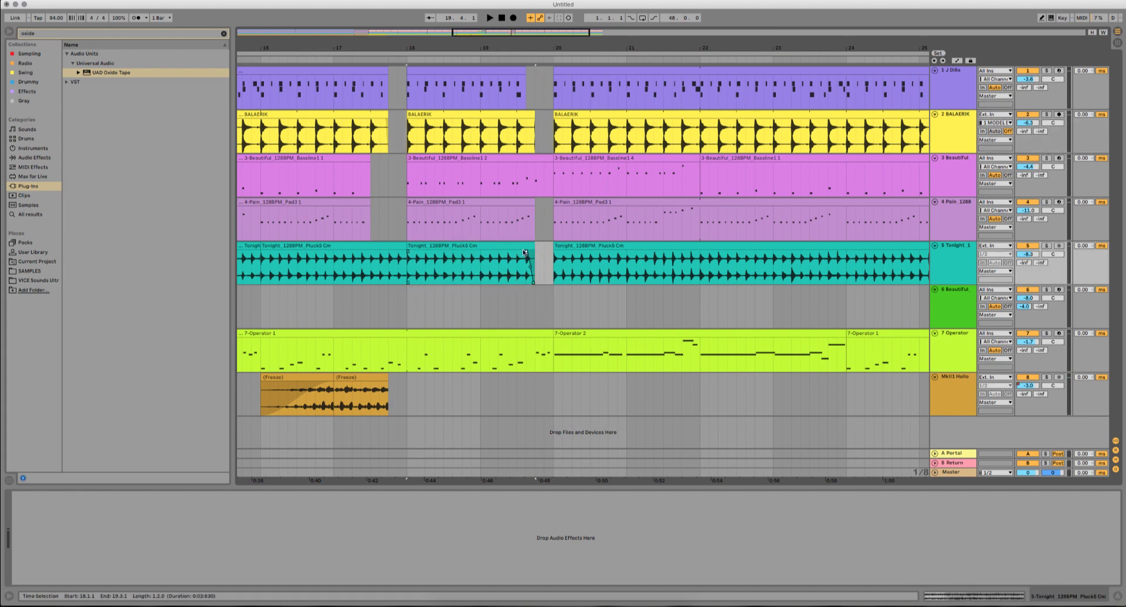
pyautogui.click(370, 57)
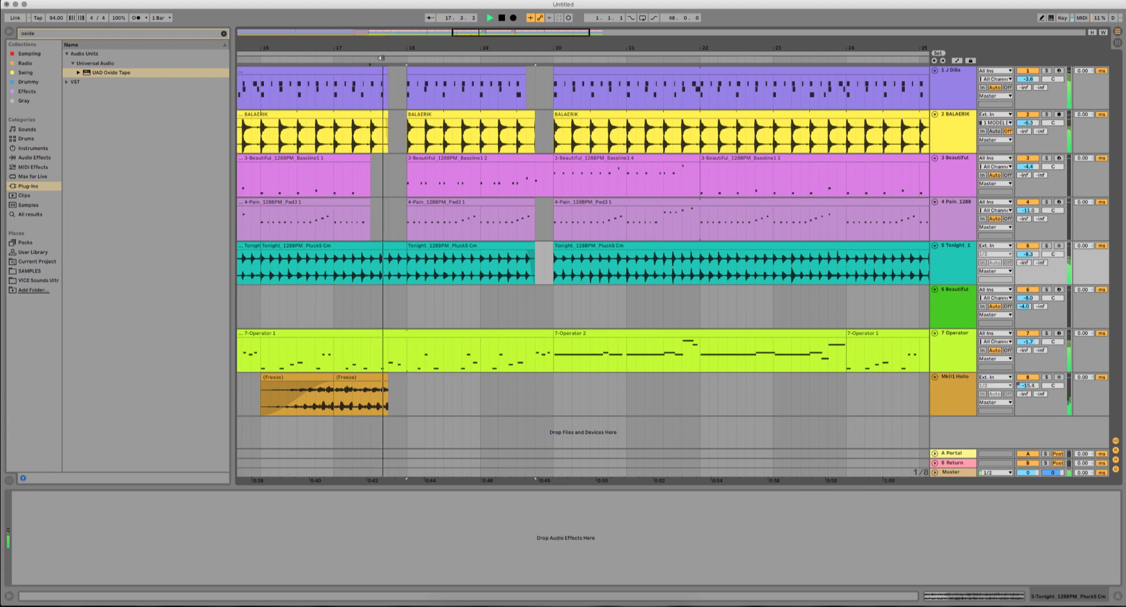
pyautogui.click(412, 58)
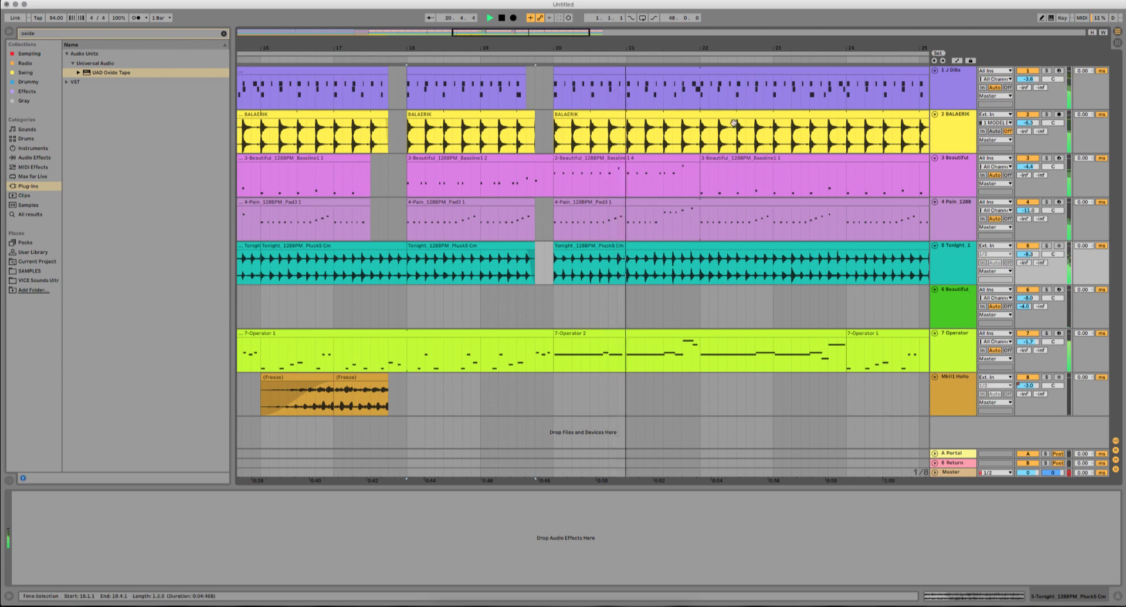
# Step: Shorten 7-Operator 2 to bars 20–22 by extending the following 7-Operator 1 clip back to bar 22, and play the result
pyautogui.moveTo(706, 50); pyautogui.dragTo(541, 28)
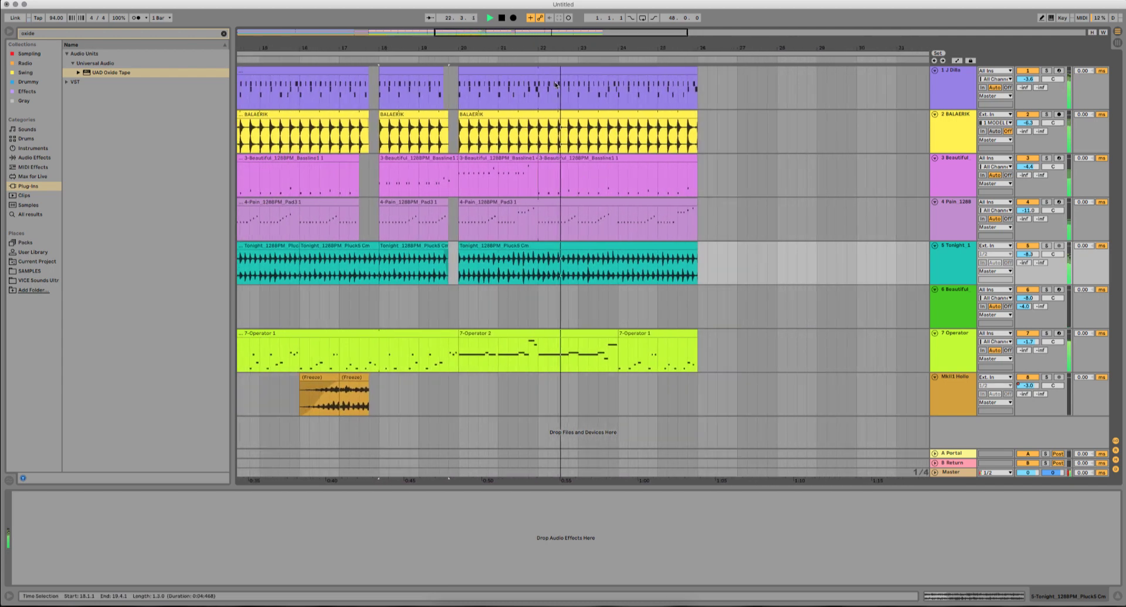
pyautogui.press('space')
pyautogui.moveTo(615, 333); pyautogui.dragTo(538, 333)
pyautogui.moveTo(620, 333); pyautogui.dragTo(541, 332)
pyautogui.click(497, 330)
pyautogui.press('space')
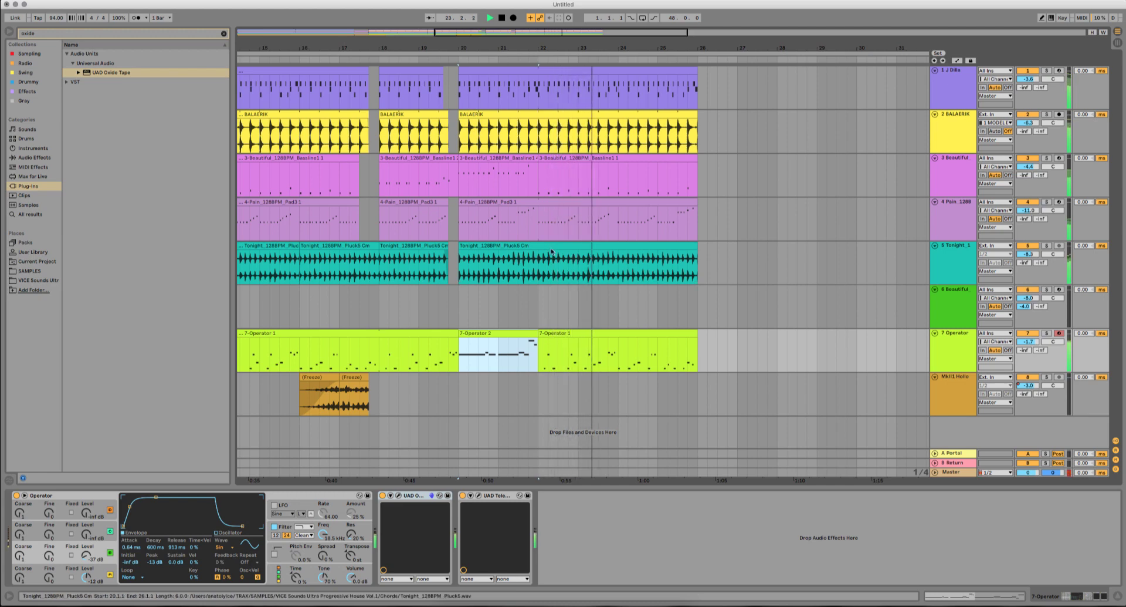
# Step: Stop playback and clear both drum tracks from 21.3 to 22.1
pyautogui.press('space')
pyautogui.moveTo(541, 45); pyautogui.dragTo(549, 98)
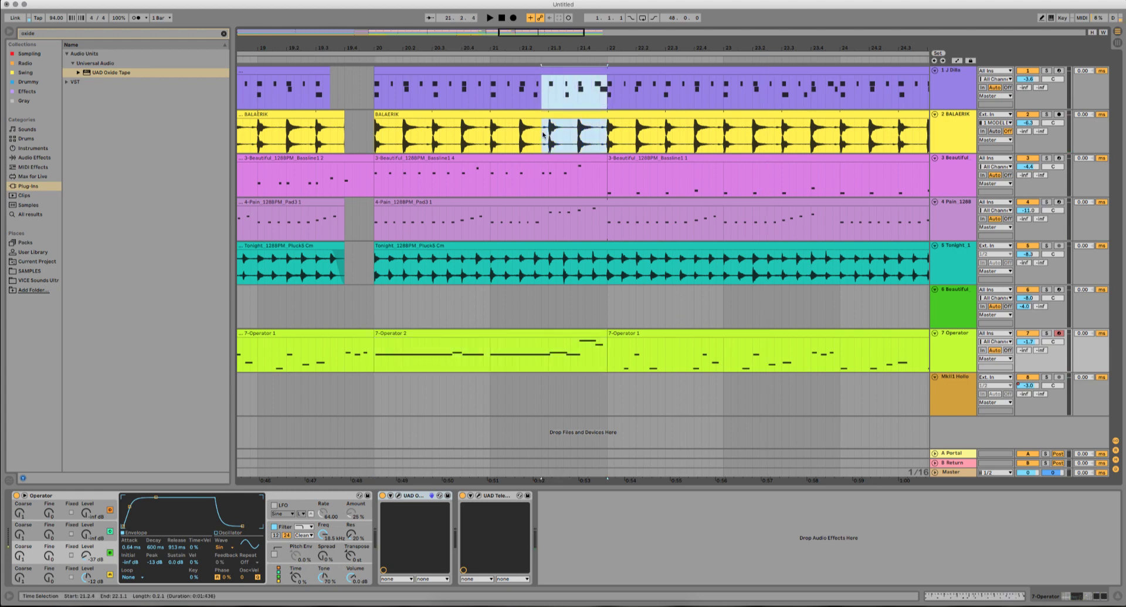
pyautogui.press('Delete')
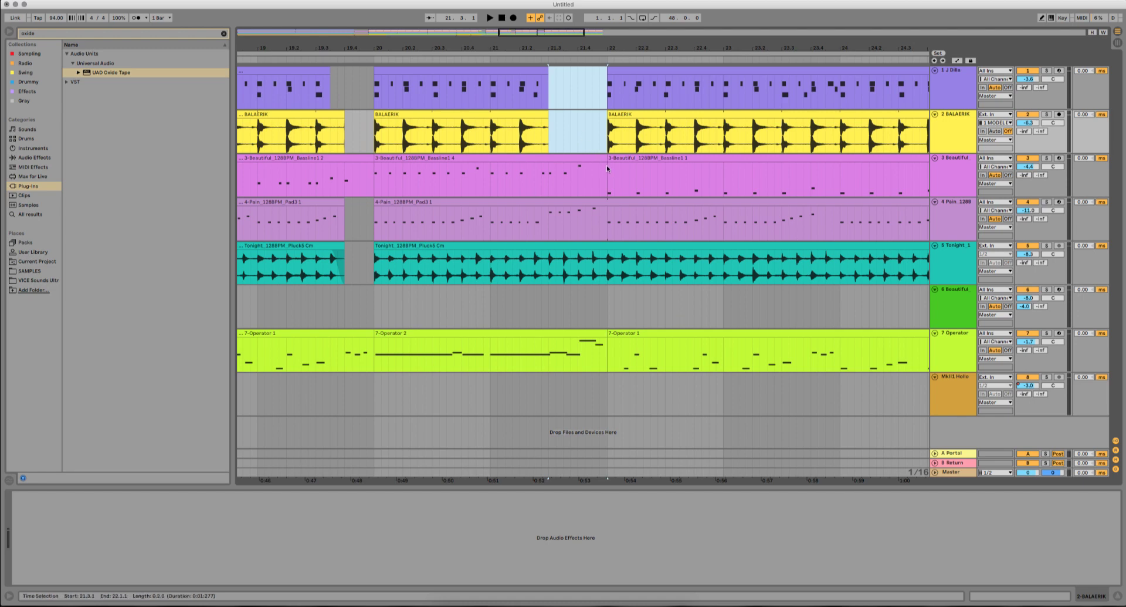
# Step: Automate downward filter frequency sweeps ending at bar 22, to about 123 Hz on the Beautiful bassline and 90 Hz on the Pain pad
pyautogui.click(941, 171)
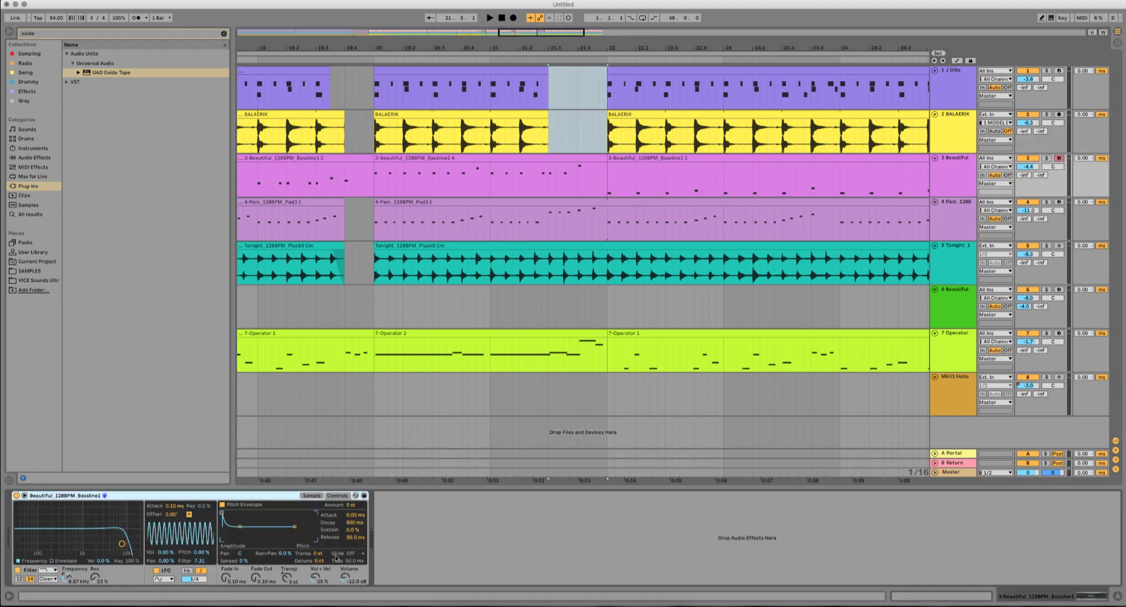
pyautogui.click(958, 61)
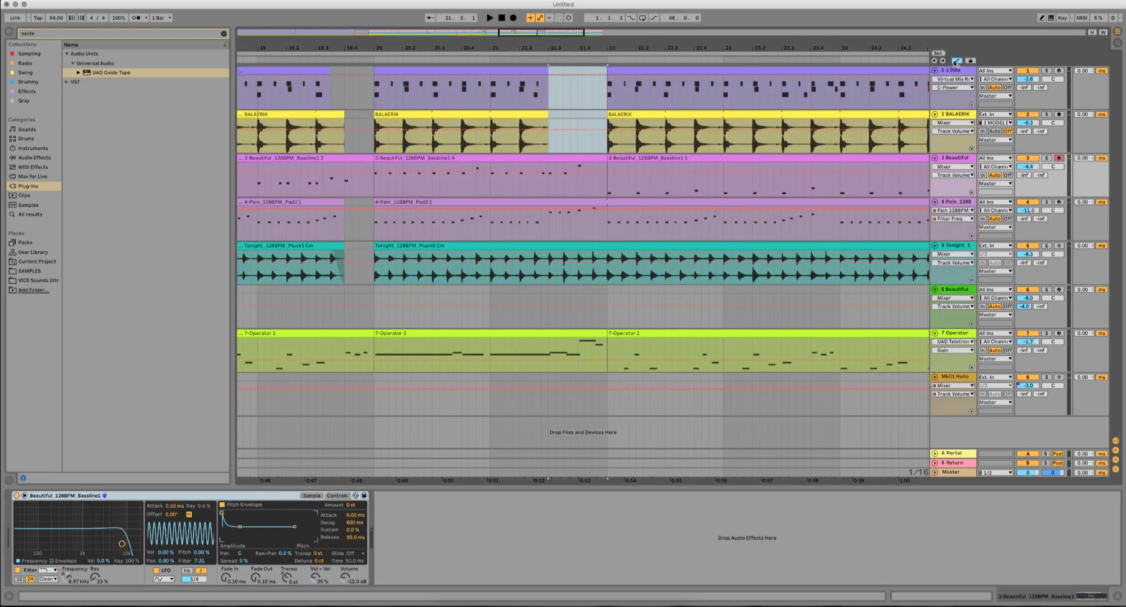
pyautogui.click(67, 579)
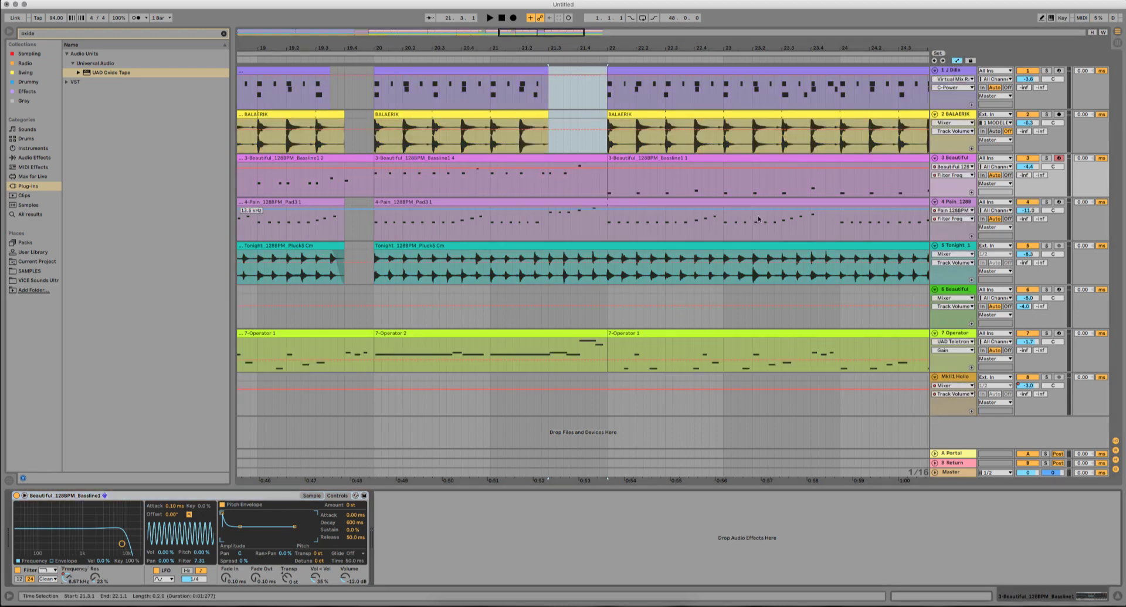
pyautogui.click(607, 170)
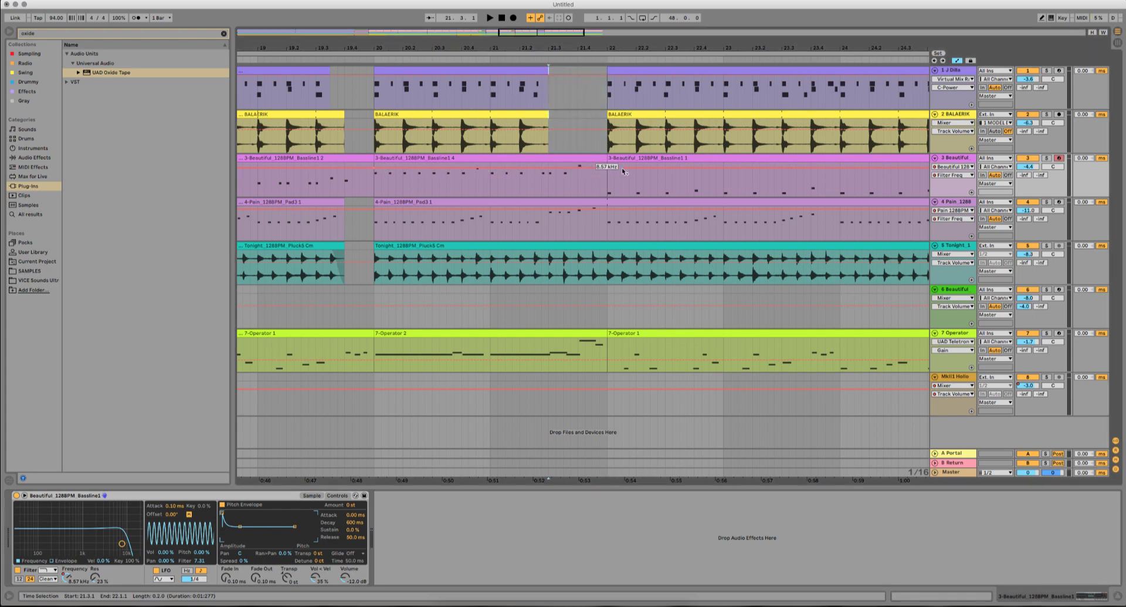
pyautogui.moveTo(607, 169)
pyautogui.mouseDown()
pyautogui.moveTo(607, 195)
pyautogui.moveTo(611, 174)
pyautogui.mouseUp()
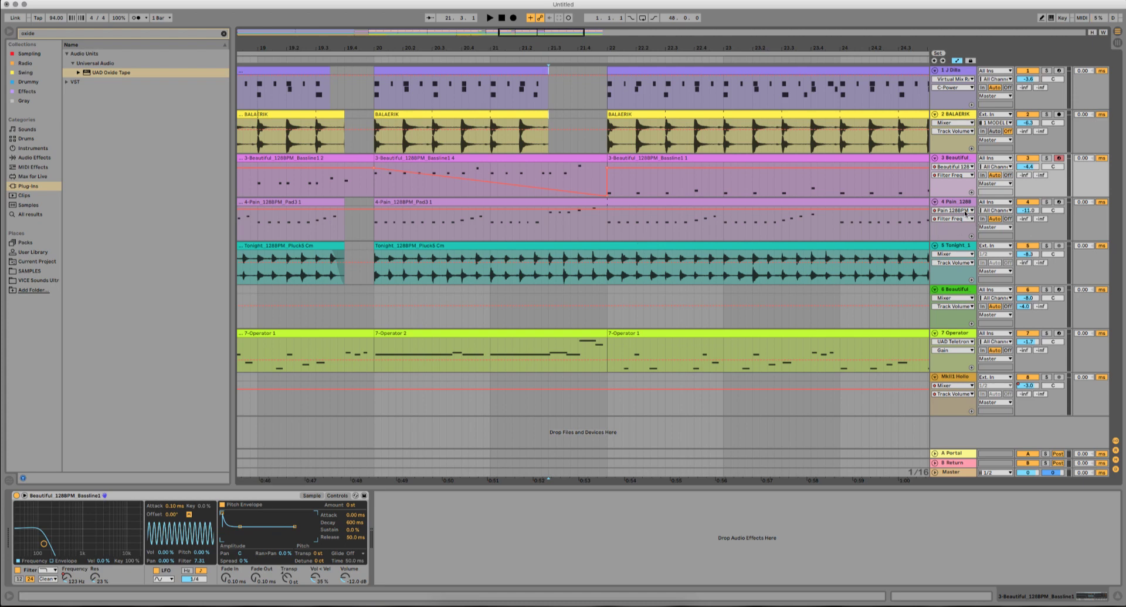
pyautogui.click(607, 211)
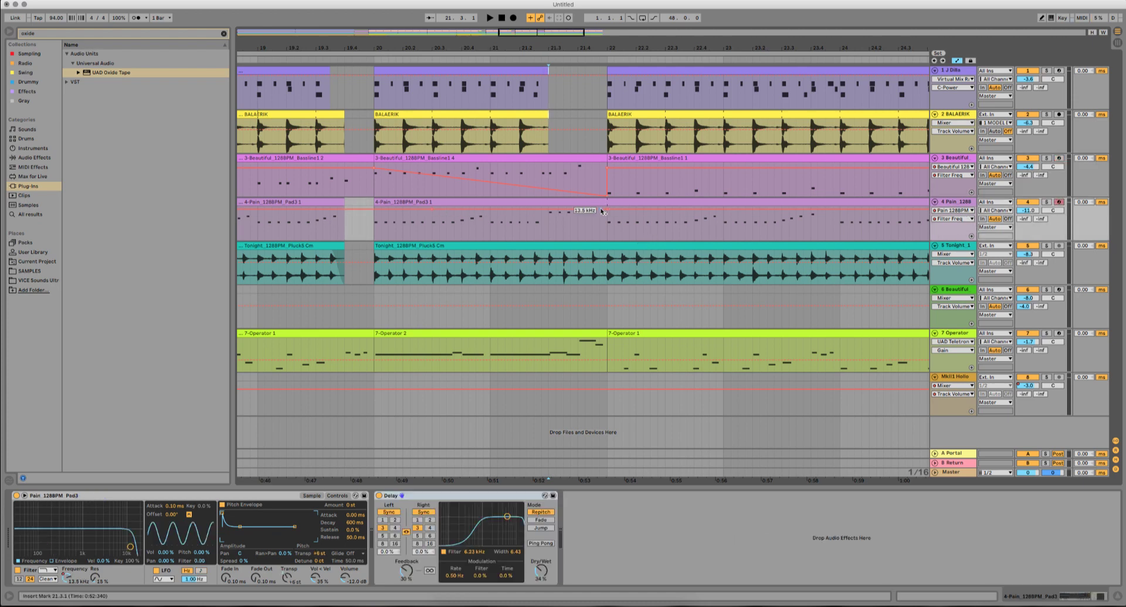
pyautogui.moveTo(603, 211); pyautogui.dragTo(605, 237)
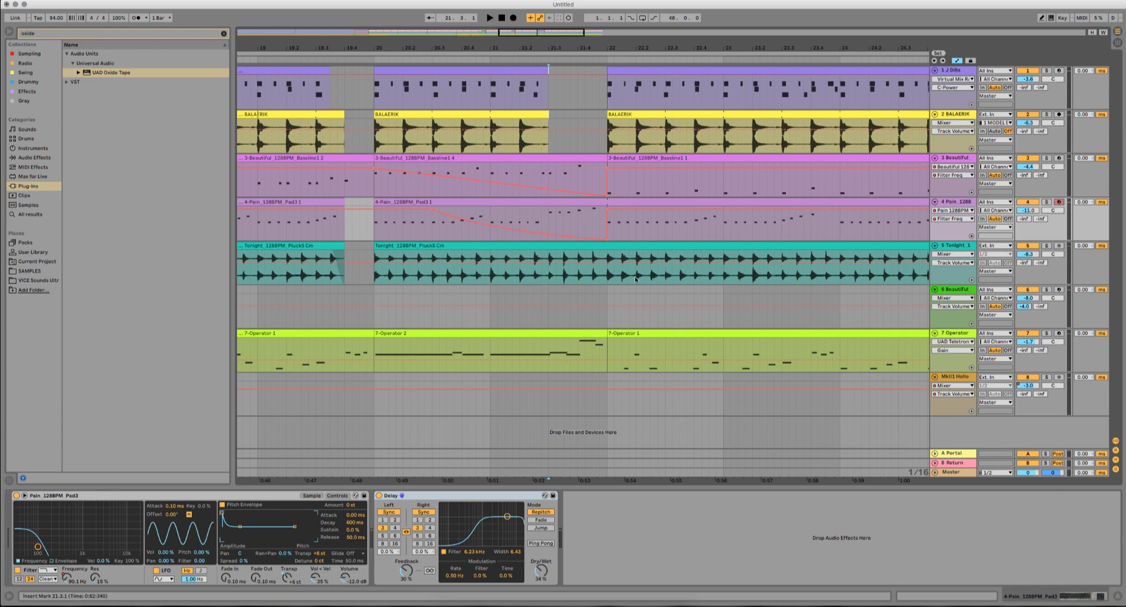
# Step: Split the Tonight pluck clip from 21.3 to 22.1 into its own section and reverse that section
pyautogui.click(609, 262)
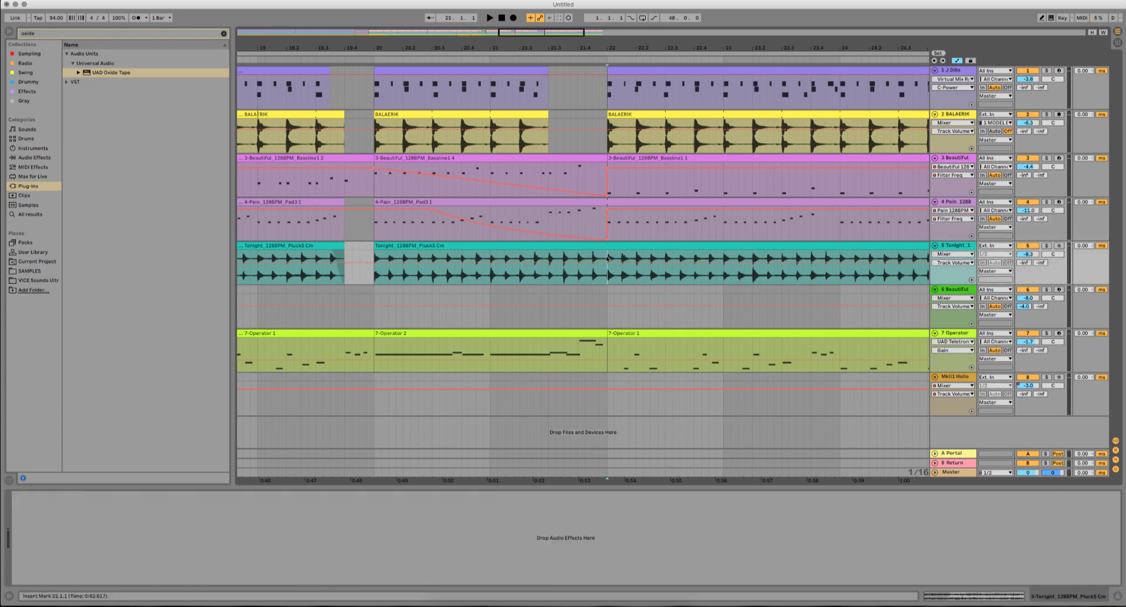
pyautogui.doubleClick(872, 268)
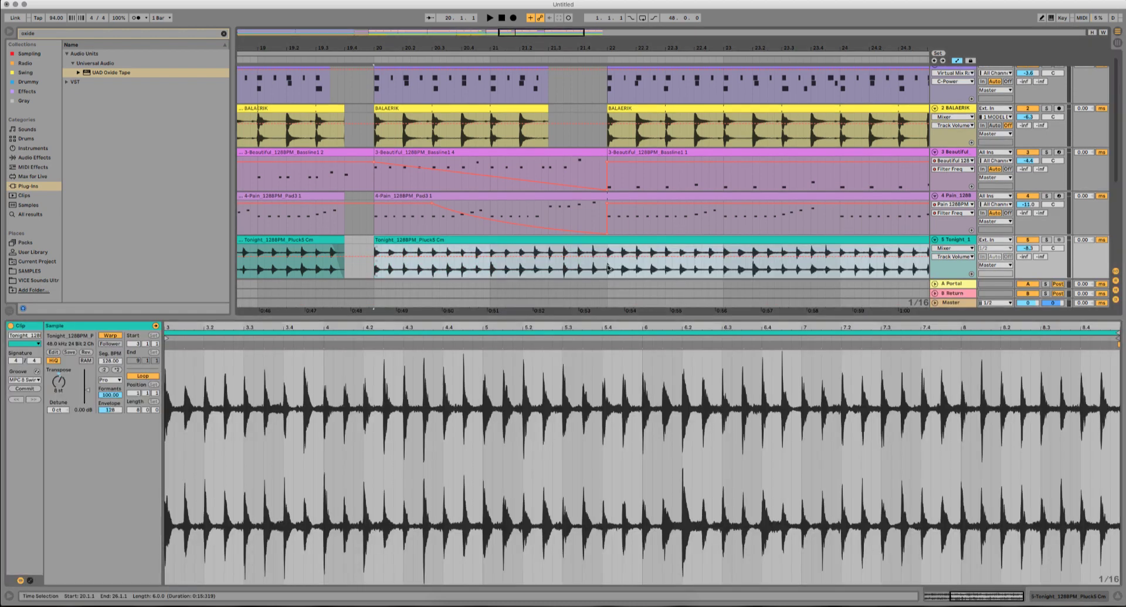
pyautogui.moveTo(608, 269); pyautogui.dragTo(547, 263)
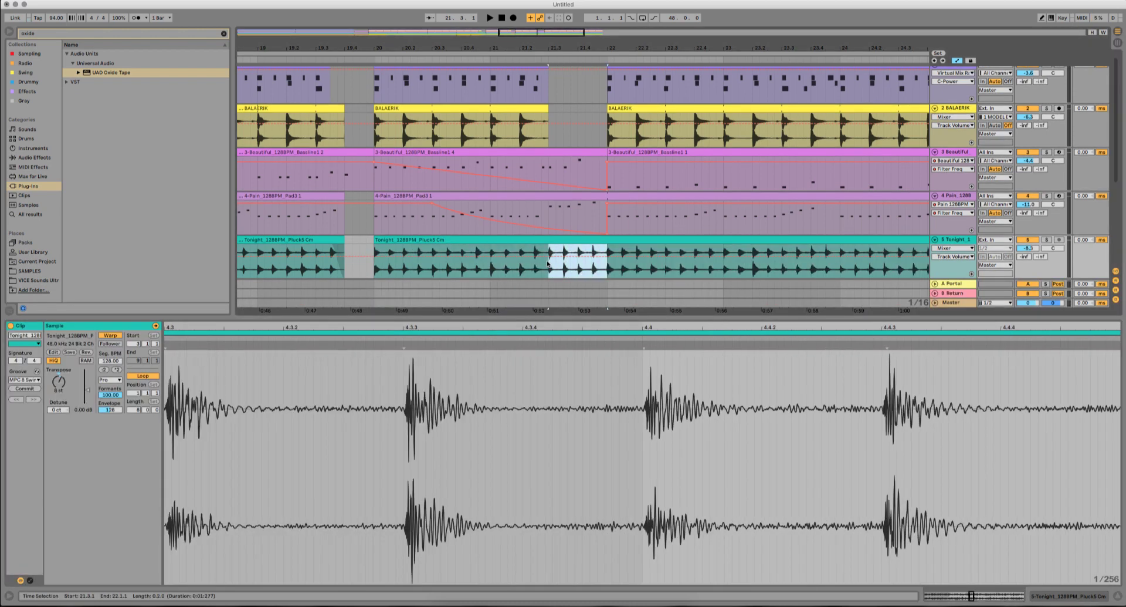
pyautogui.press('super+e')
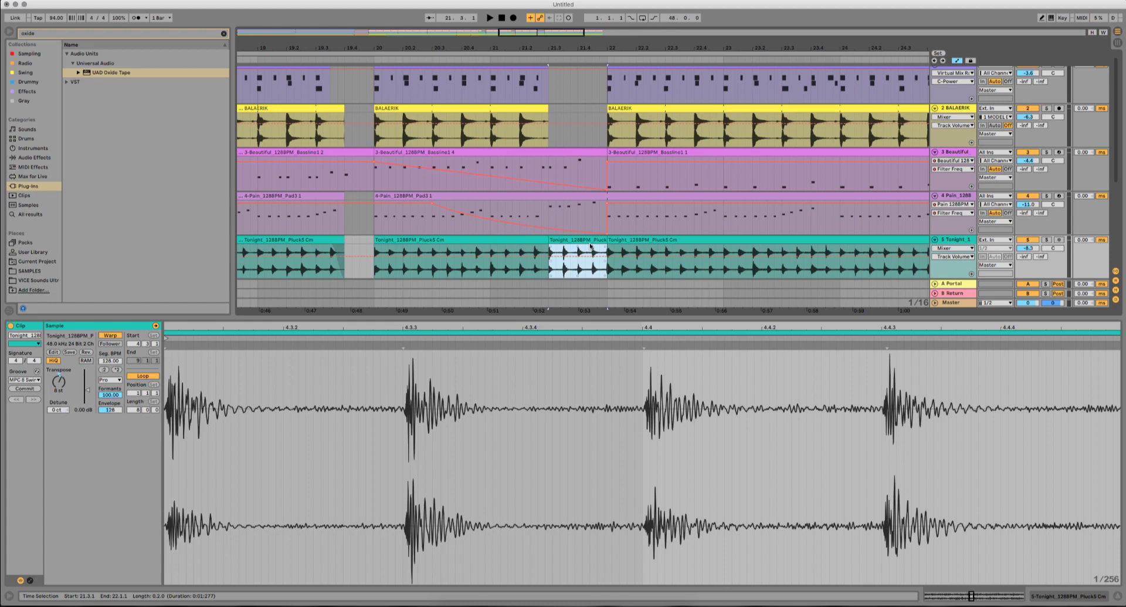
pyautogui.press('r')
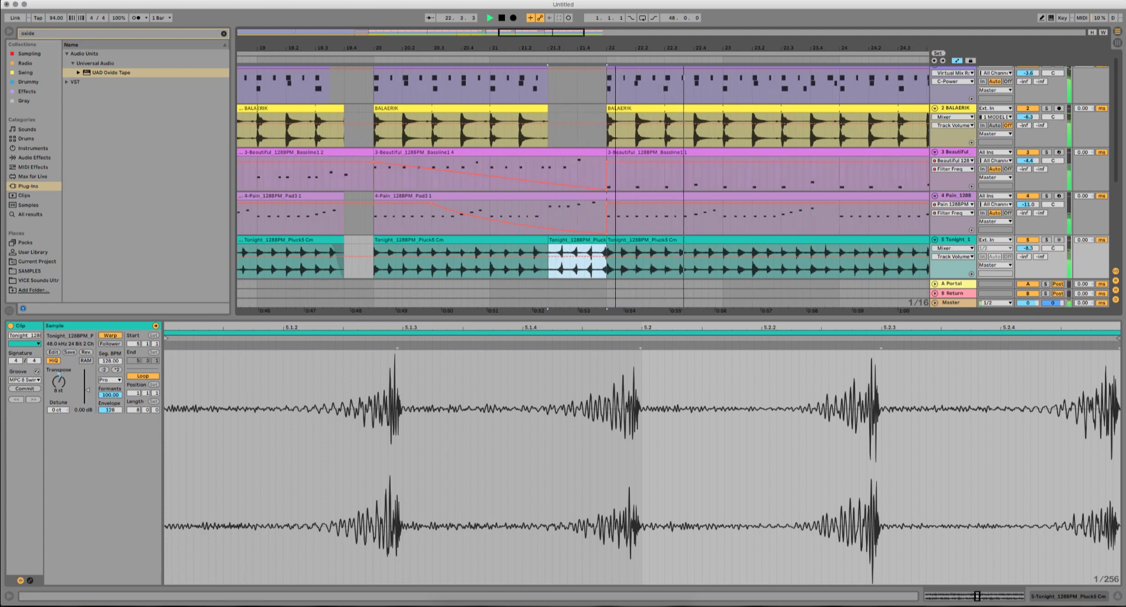
# Step: Shorten the end of the 7-Operator 2 clip to 21.4 while the arrangement plays
pyautogui.moveTo(620, 57); pyautogui.dragTo(534, 36)
pyautogui.scroll(-5, 573, 134)
pyautogui.scroll(3, 572, 134)
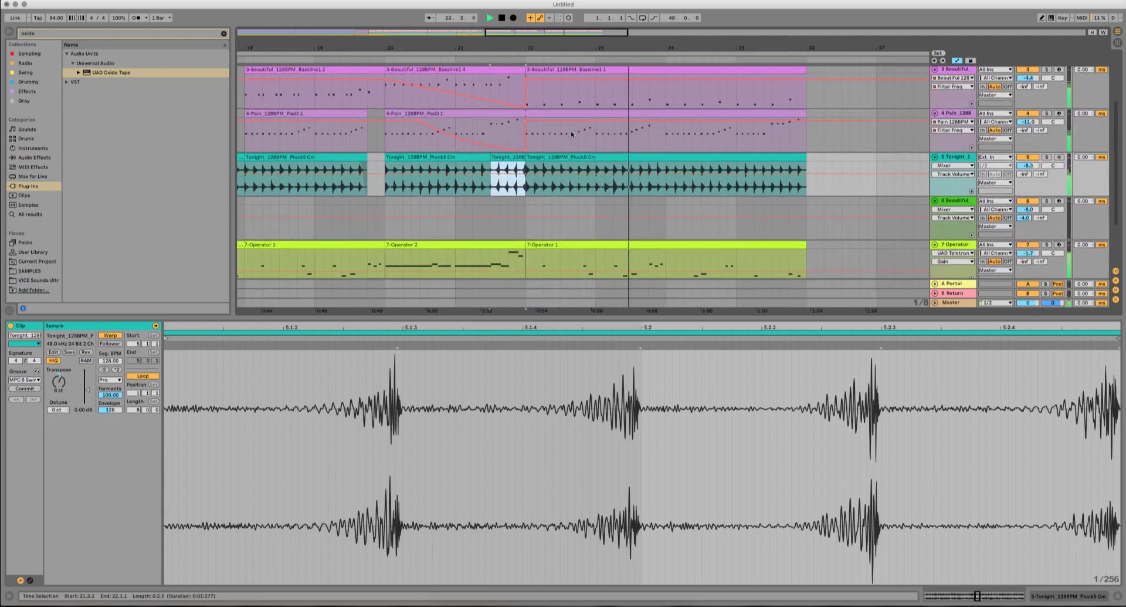
pyautogui.scroll(1, 572, 134)
pyautogui.scroll(-1, 572, 135)
pyautogui.scroll(-1, 572, 135)
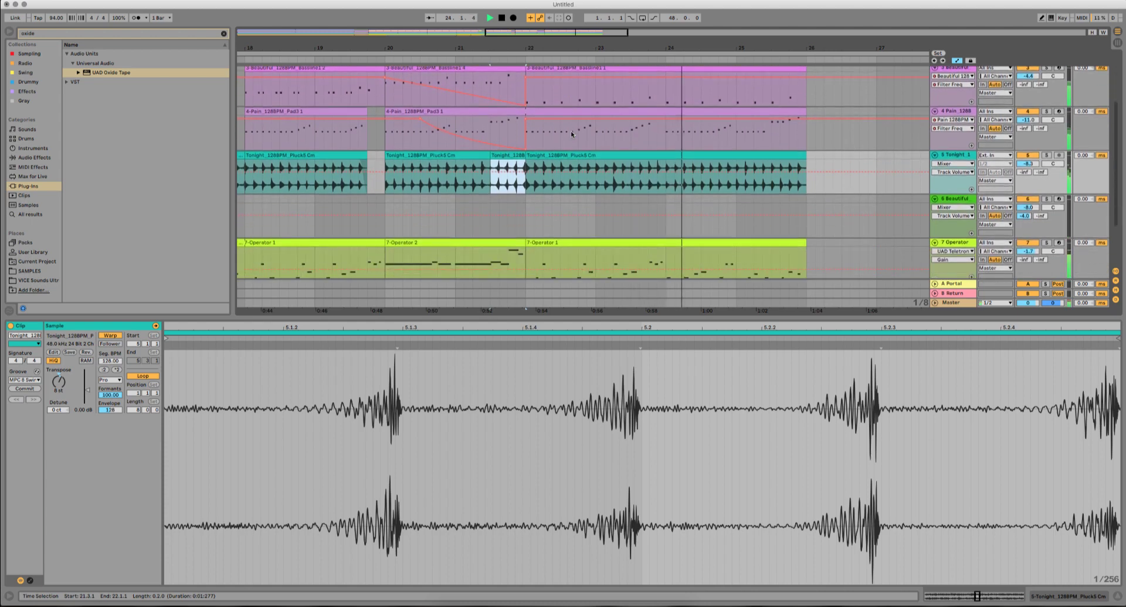
pyautogui.scroll(4, 572, 135)
pyautogui.scroll(-6, 545, 245)
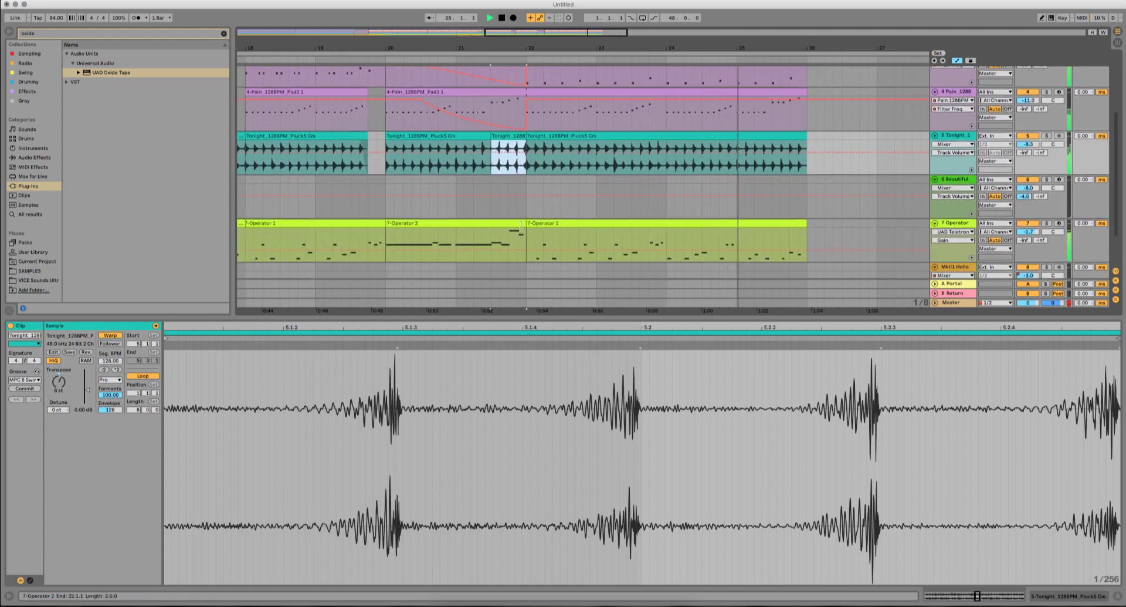
pyautogui.moveTo(522, 226); pyautogui.dragTo(508, 226)
pyautogui.scroll(5, 558, 213)
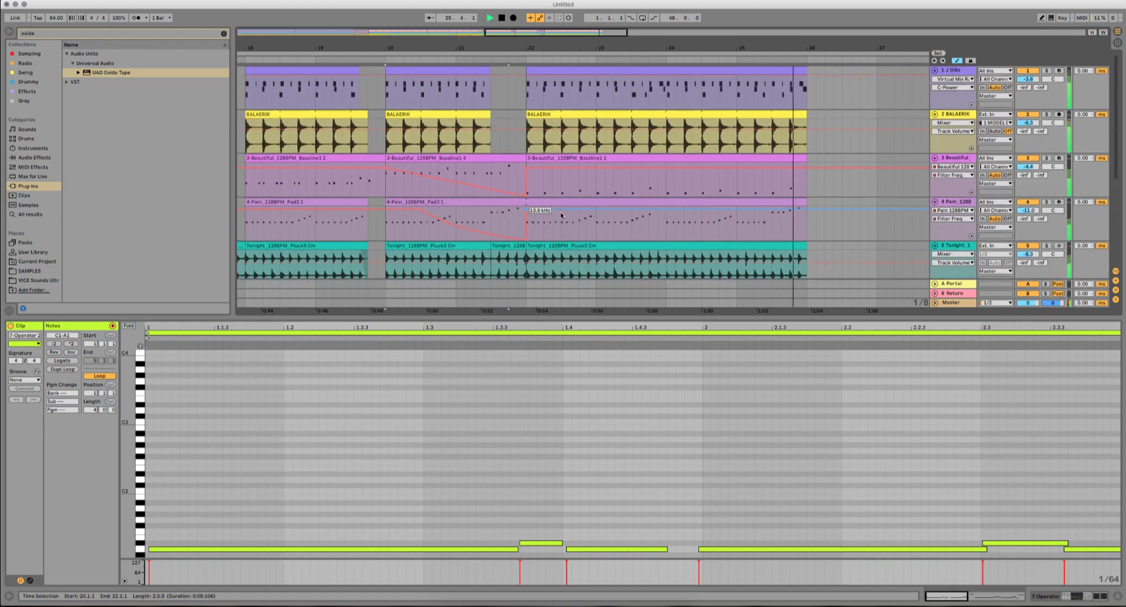
# Step: Play back the section from bar 22 to its end, restarting from the final J Dilla drum clip
pyautogui.hscroll(1, 837, 83)
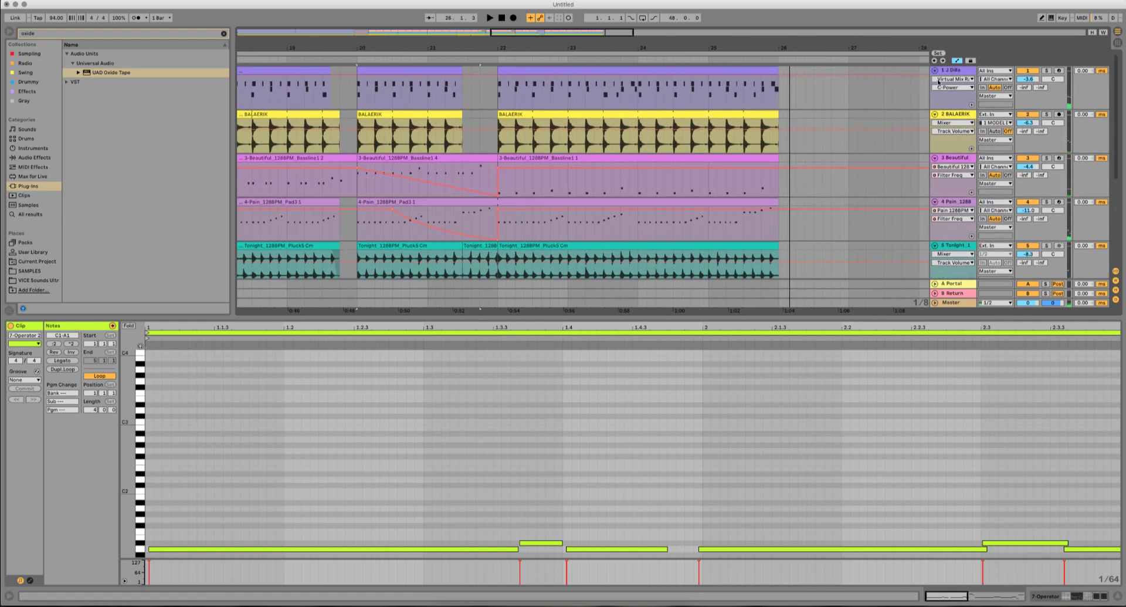
pyautogui.click(955, 71)
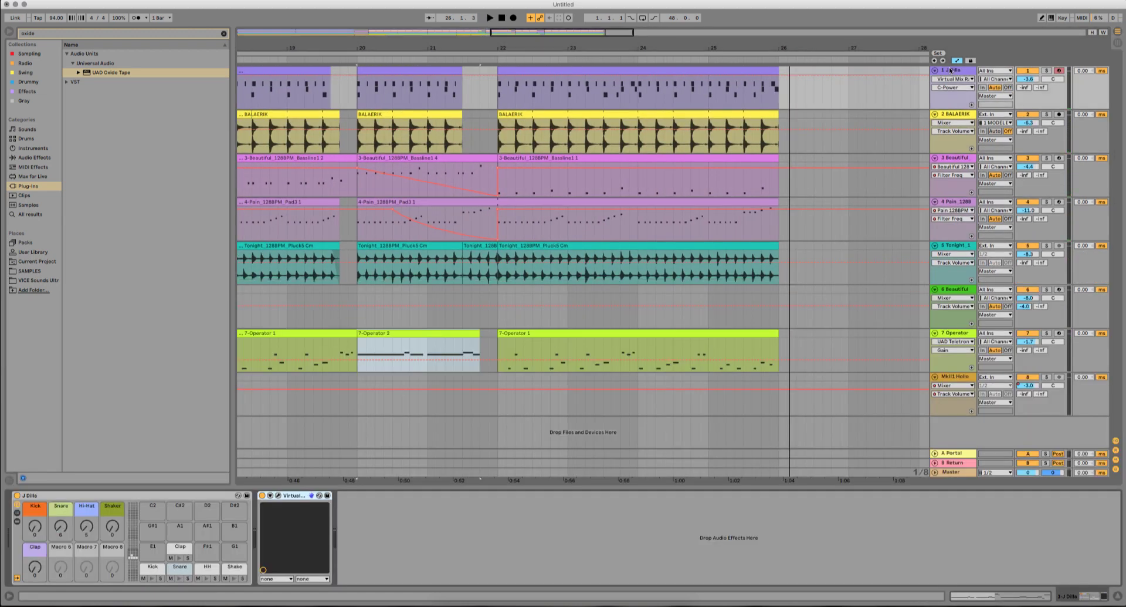
pyautogui.press('space')
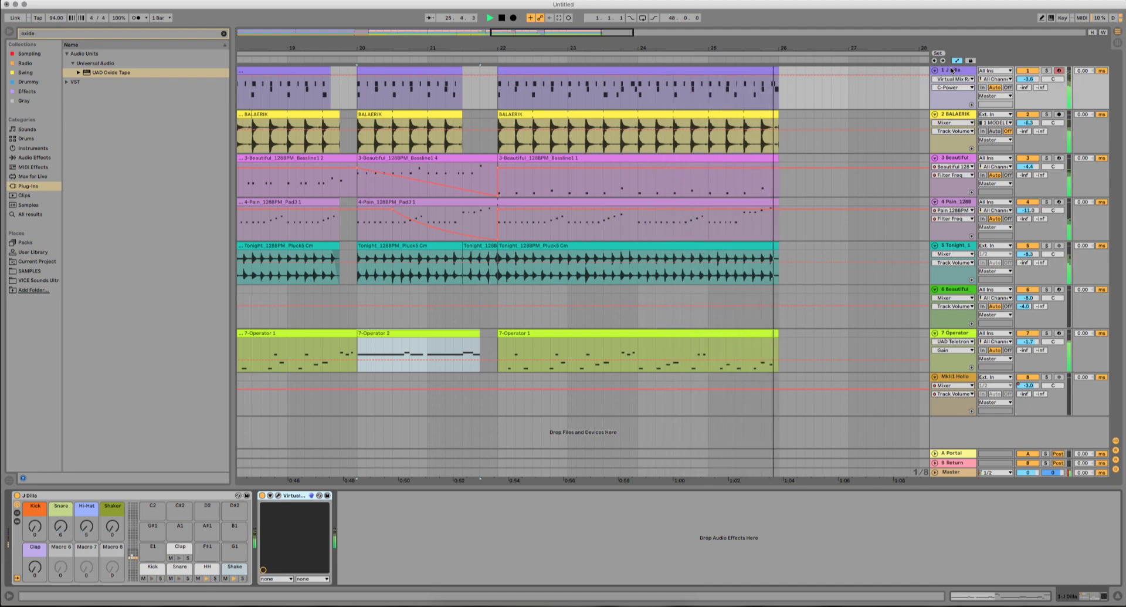
pyautogui.press('space')
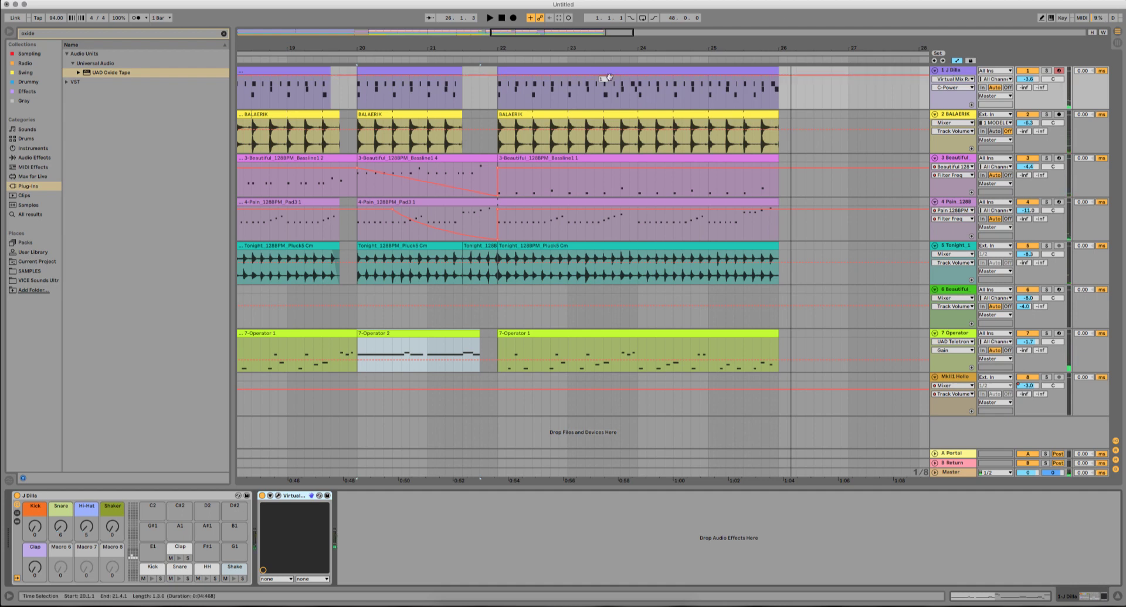
pyautogui.click(597, 68)
pyautogui.click(560, 17)
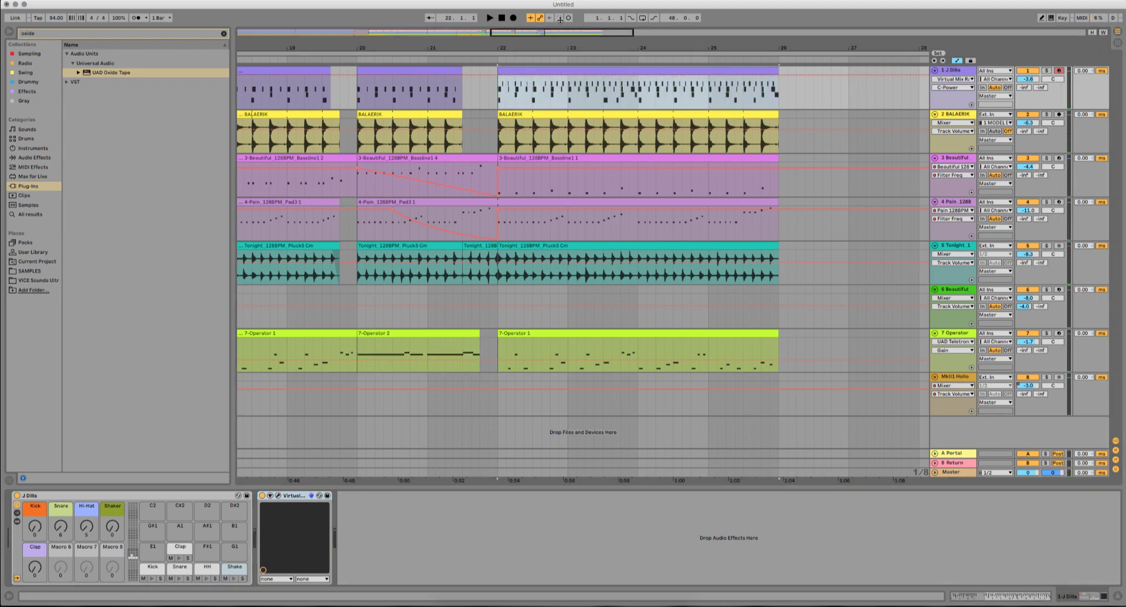
pyautogui.click(598, 67)
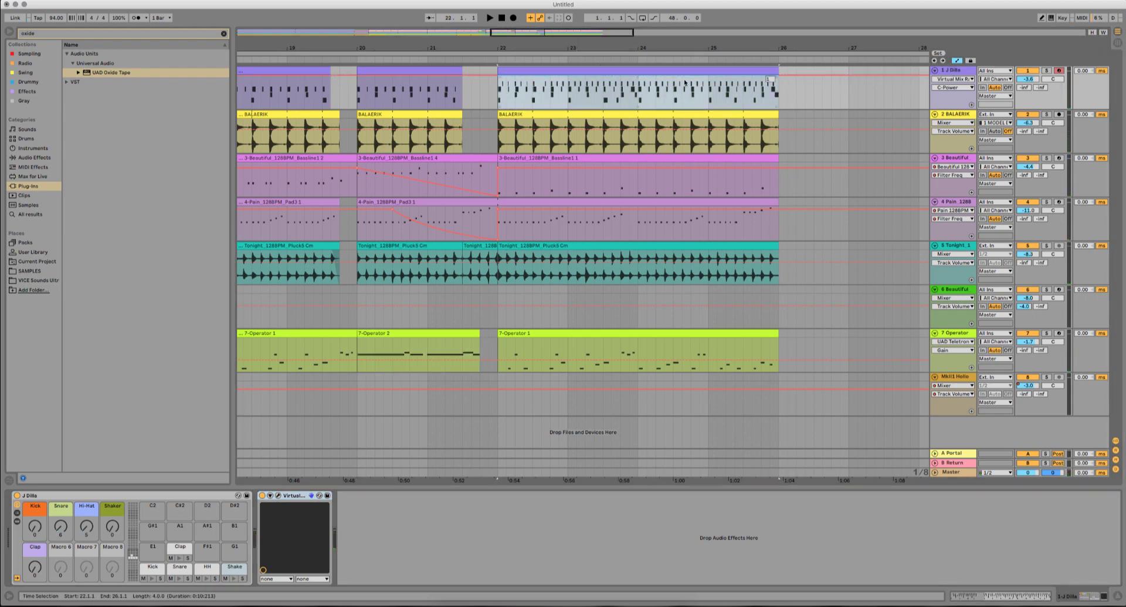
pyautogui.press('space')
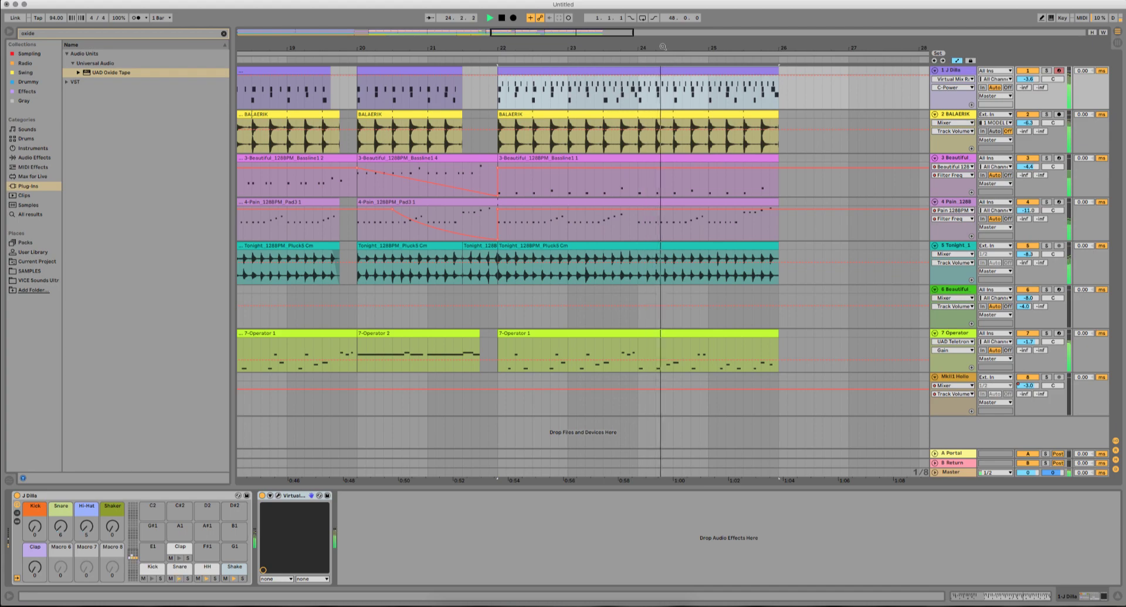
pyautogui.moveTo(663, 47); pyautogui.dragTo(661, 26)
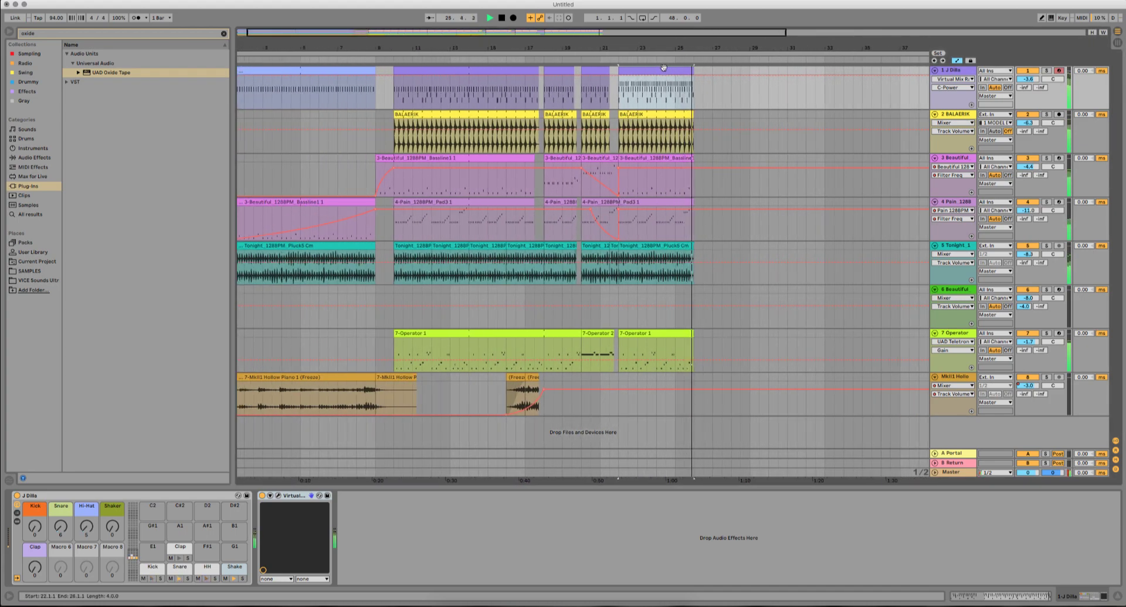
# Step: Clear the browser search and add a Compressor audio effect to the Beautiful bassline track
pyautogui.click(960, 158)
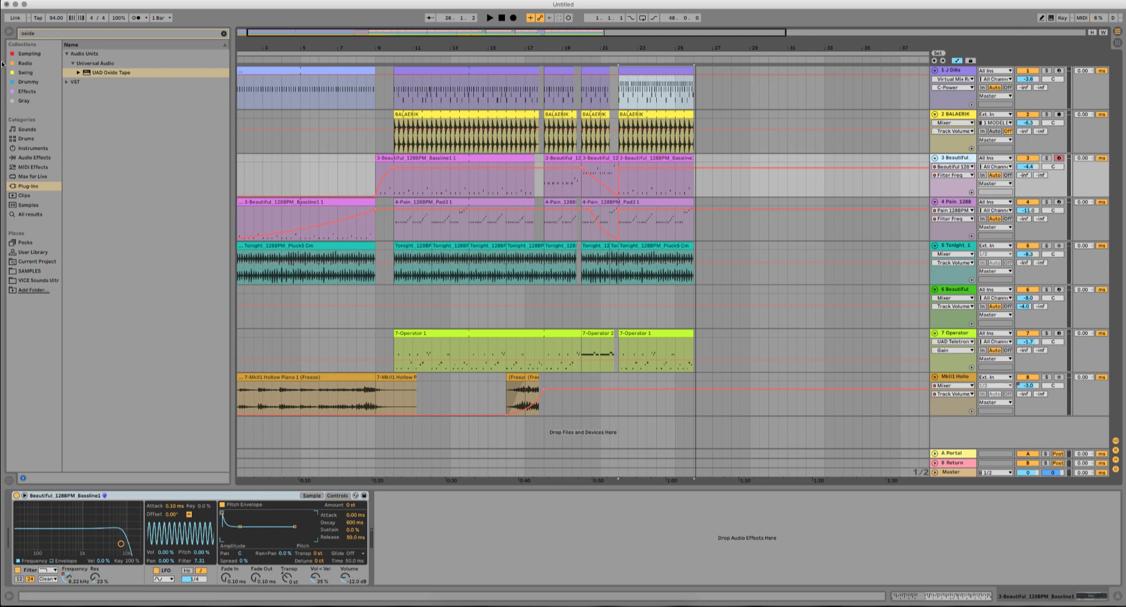
pyautogui.click(224, 34)
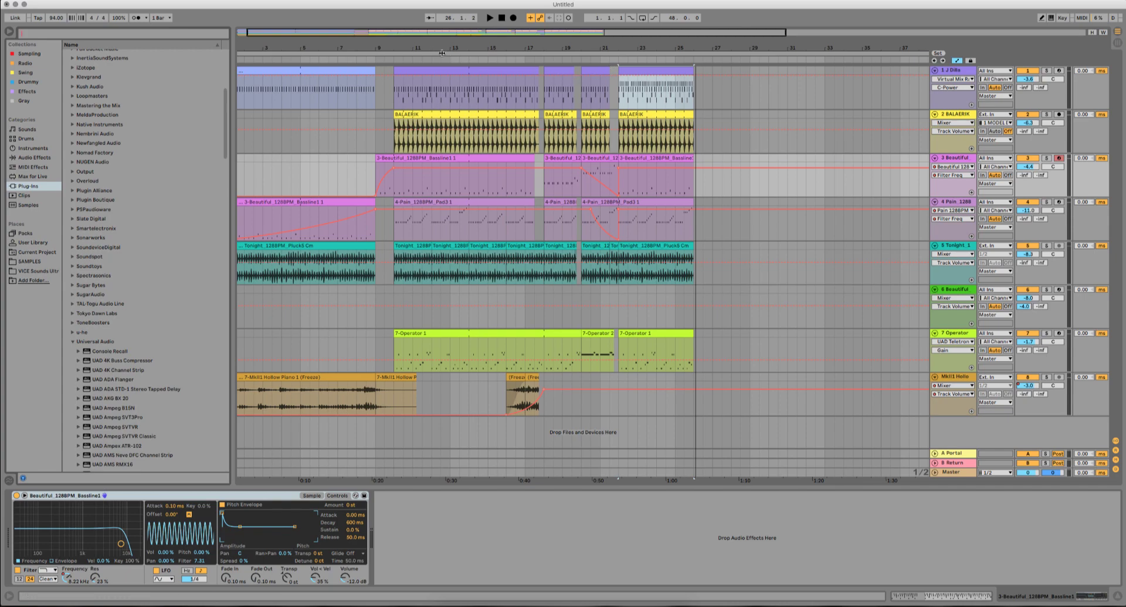
pyautogui.moveTo(405, 46); pyautogui.dragTo(405, 74)
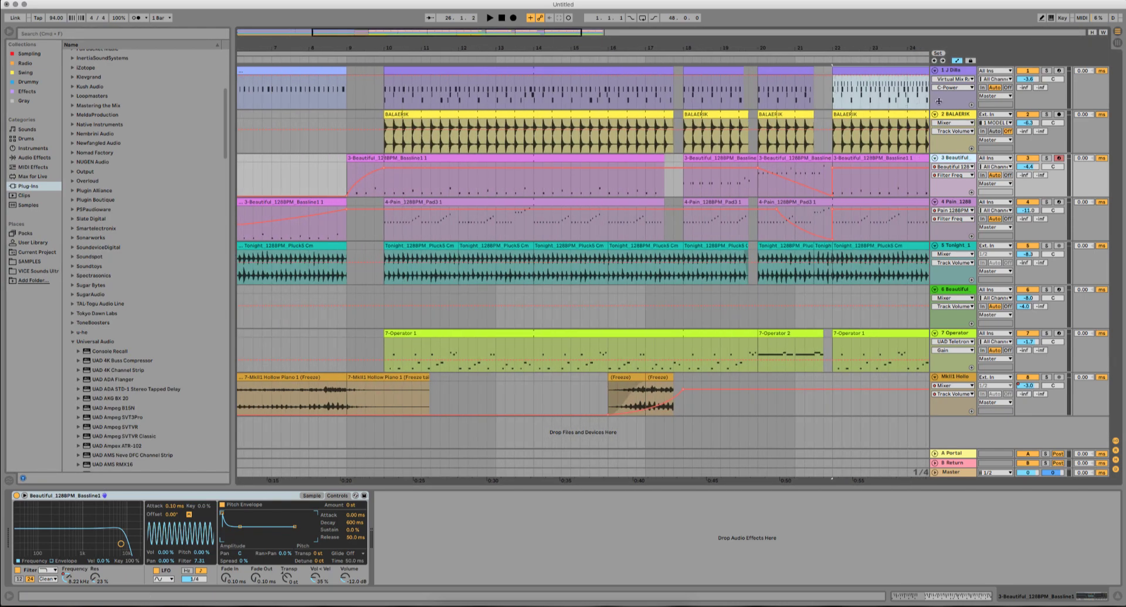
pyautogui.click(964, 115)
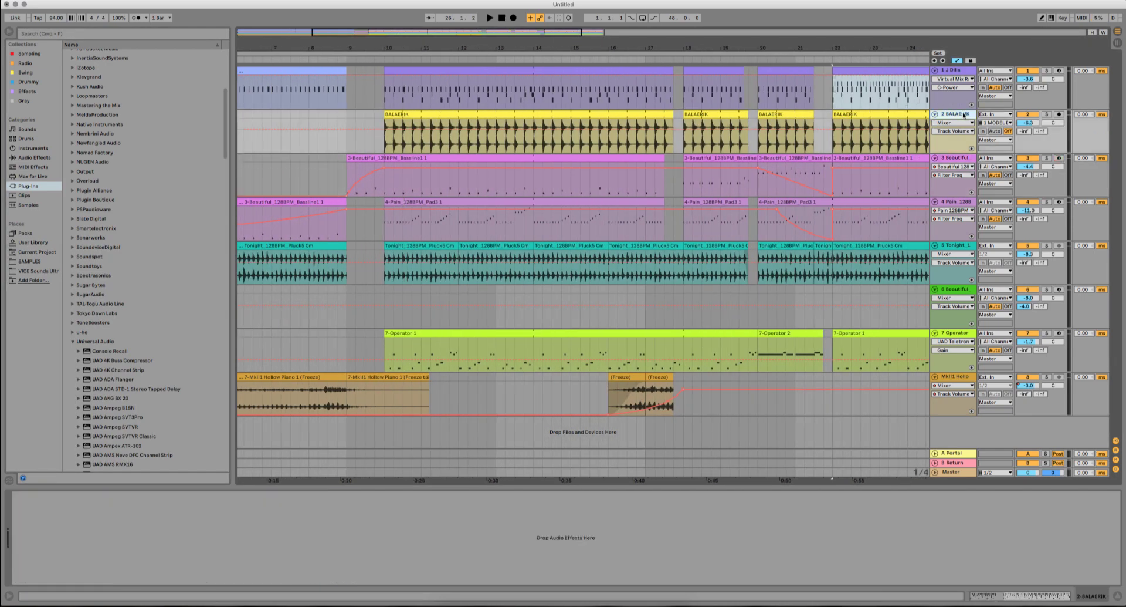
pyautogui.click(958, 158)
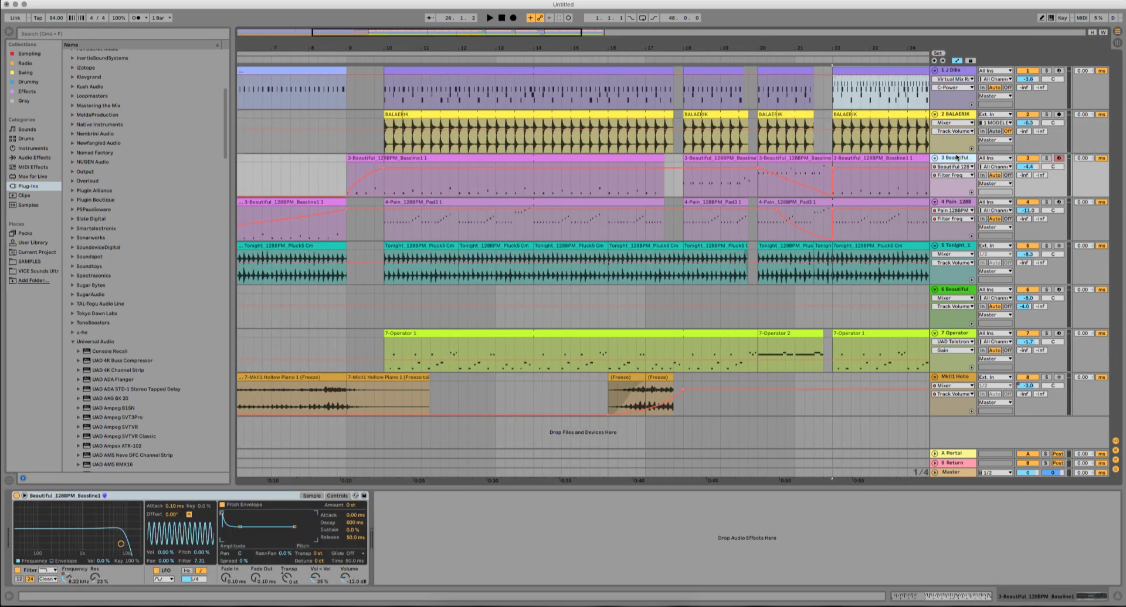
pyautogui.click(45, 158)
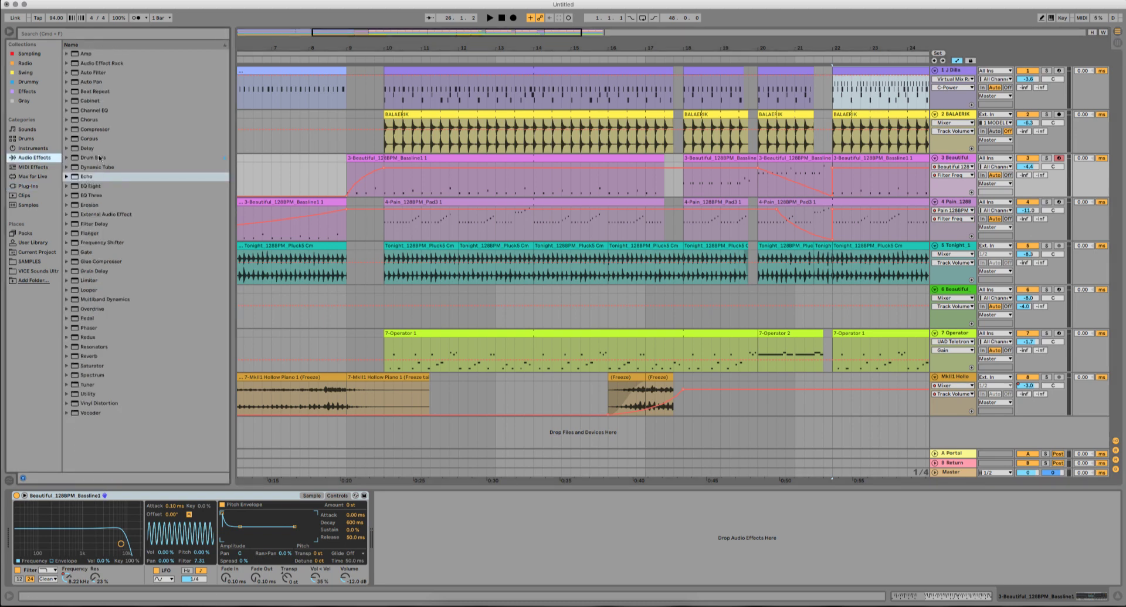
pyautogui.click(95, 131)
pyautogui.moveTo(142, 199); pyautogui.dragTo(958, 161)
pyautogui.click(387, 496)
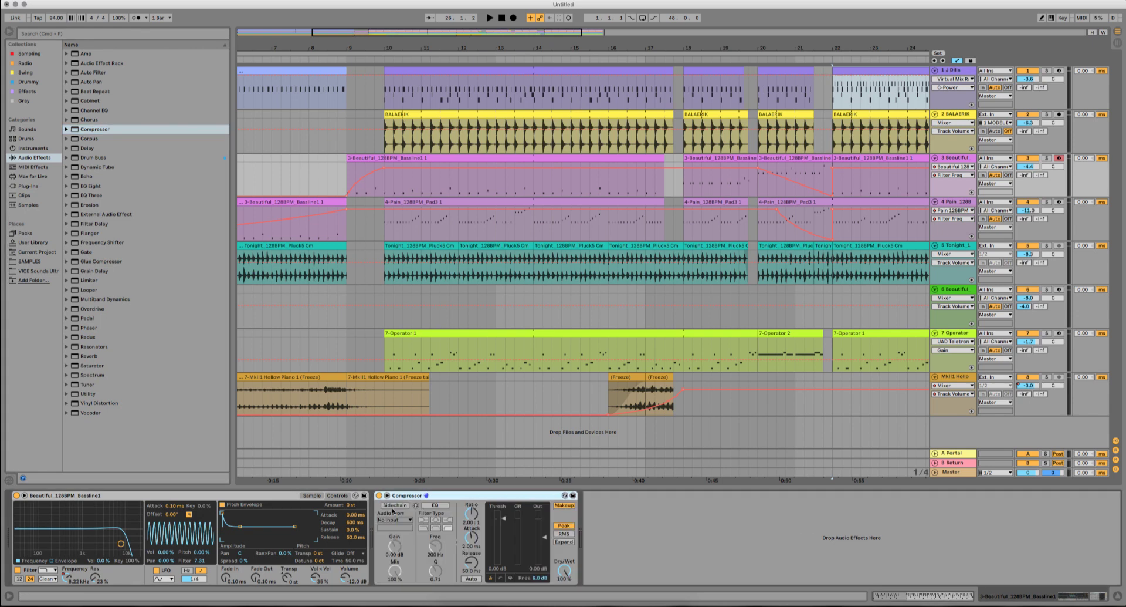
# Step: Enable the bassline Compressor's sidechain from the J Dilla kick Post FX, with 0.08 ms attack and 22.2 ms release, and show its activity view
pyautogui.click(395, 505)
pyautogui.click(401, 520)
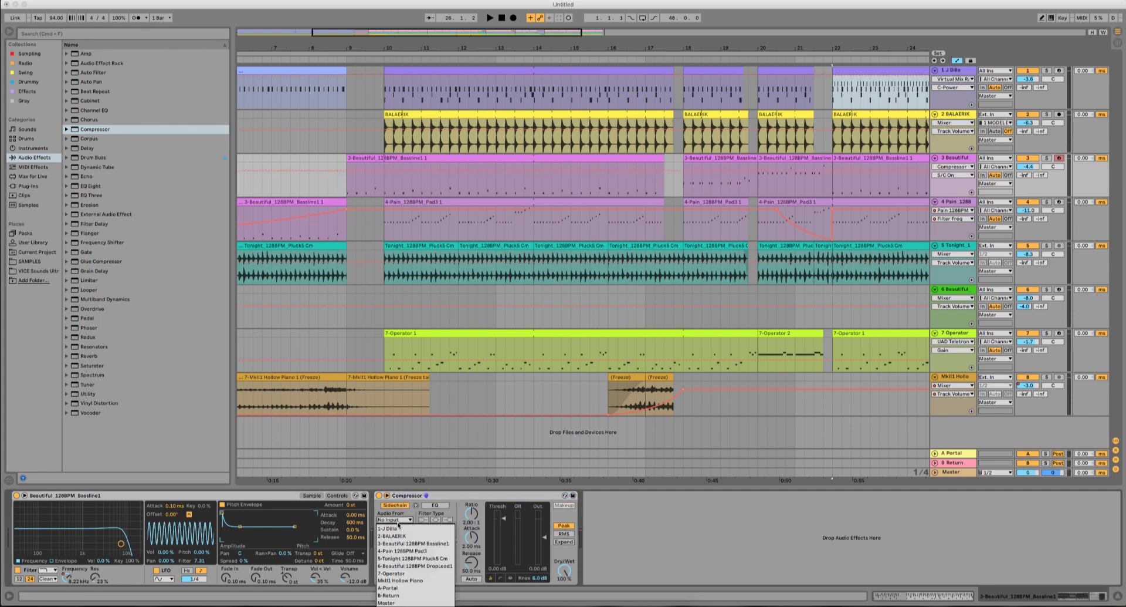
pyautogui.click(392, 528)
pyautogui.click(402, 527)
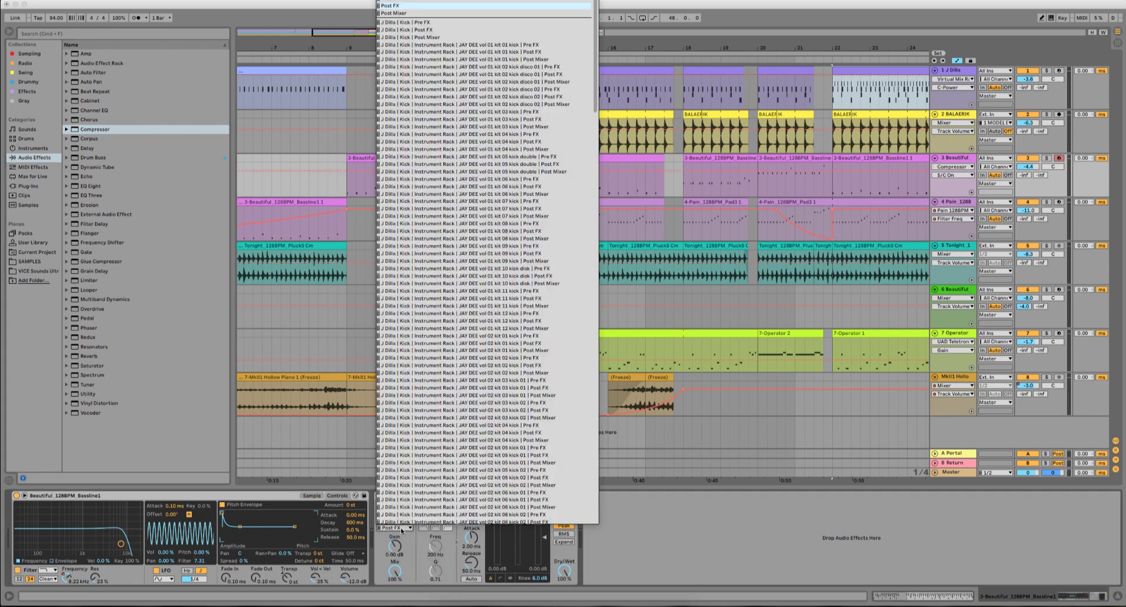
pyautogui.click(467, 29)
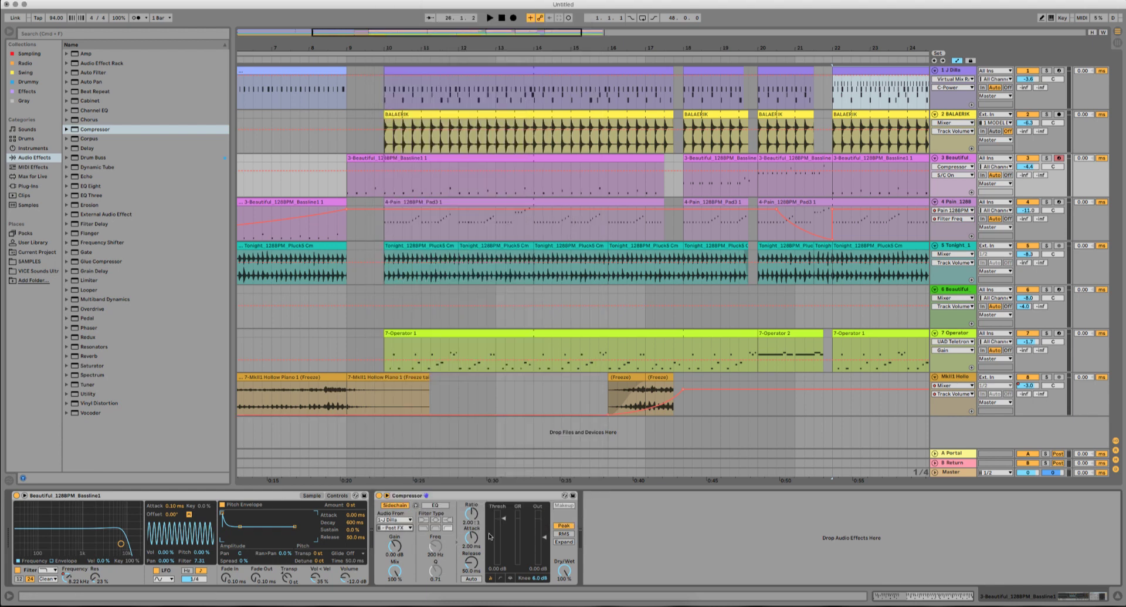
pyautogui.click(511, 578)
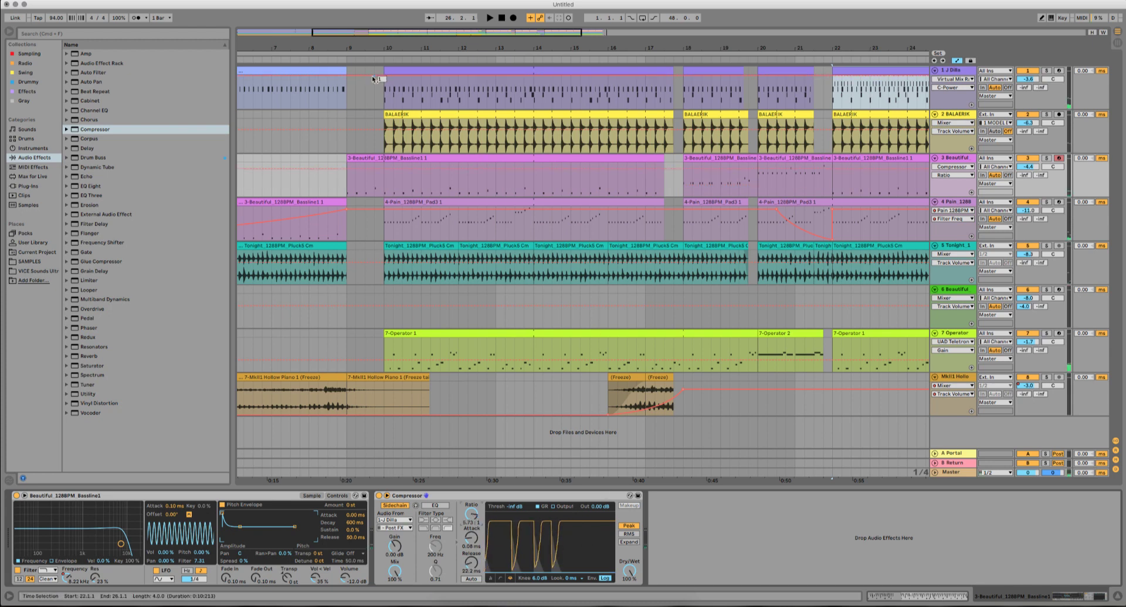
# Step: Play from bar 10 and set the bassline Compressor's threshold to about -30 dB and its ratio to inf:1
pyautogui.click(398, 71)
pyautogui.press('space')
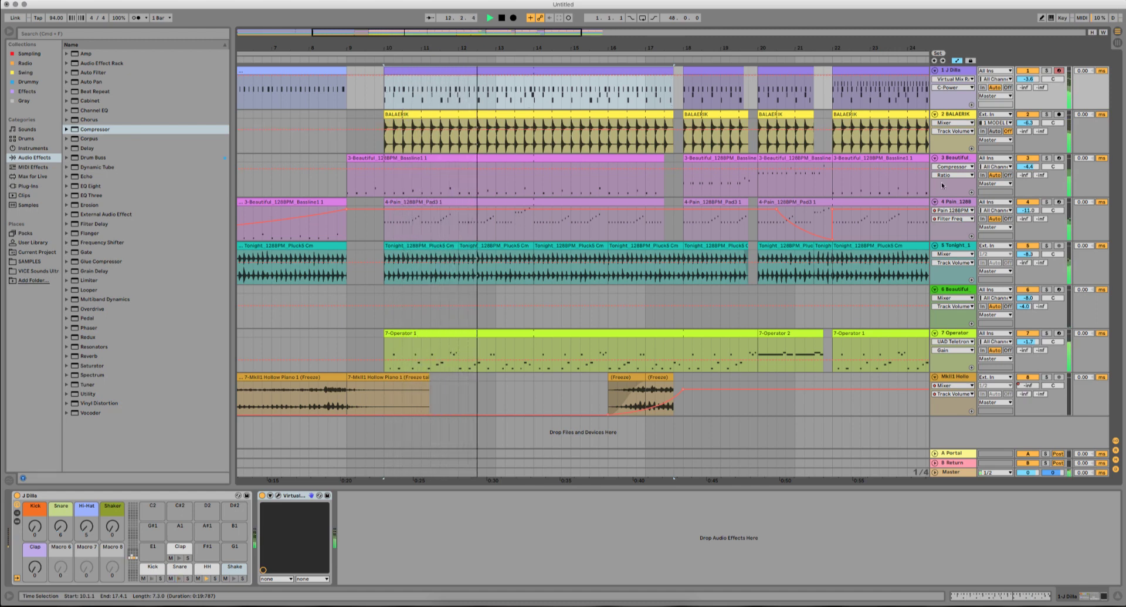
pyautogui.click(960, 159)
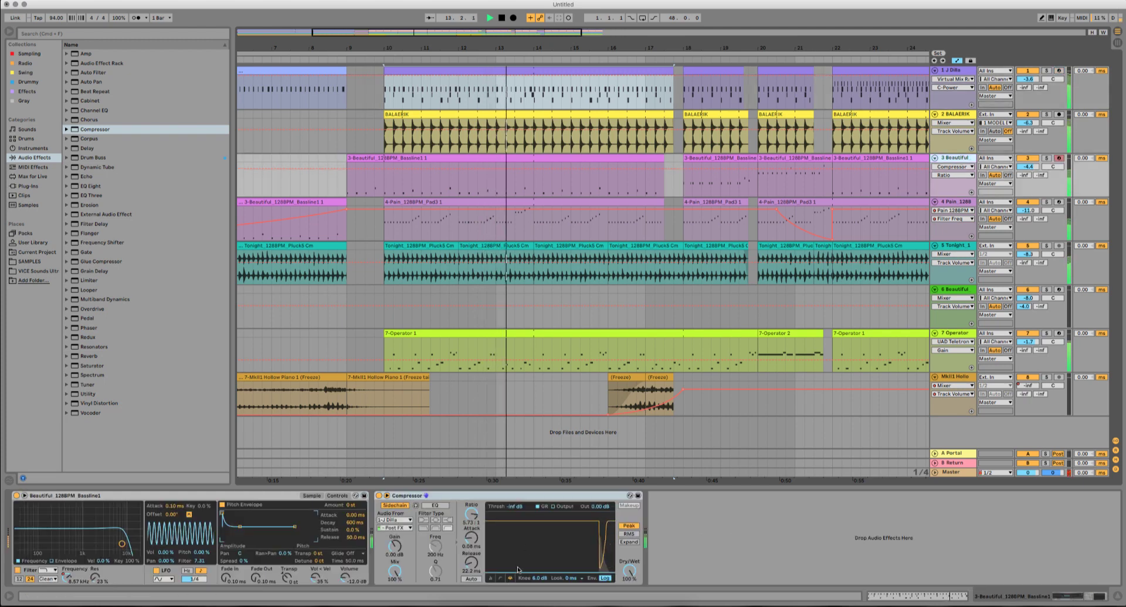
pyautogui.moveTo(550, 571); pyautogui.dragTo(550, 559)
pyautogui.moveTo(472, 515); pyautogui.dragTo(472, 504)
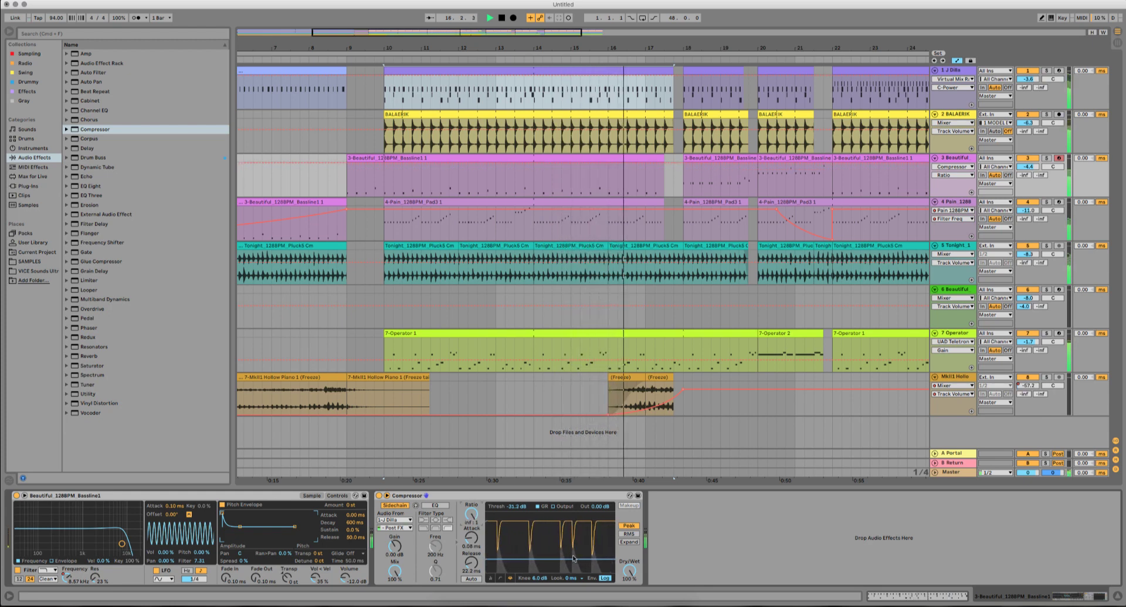
pyautogui.moveTo(551, 558); pyautogui.dragTo(551, 558)
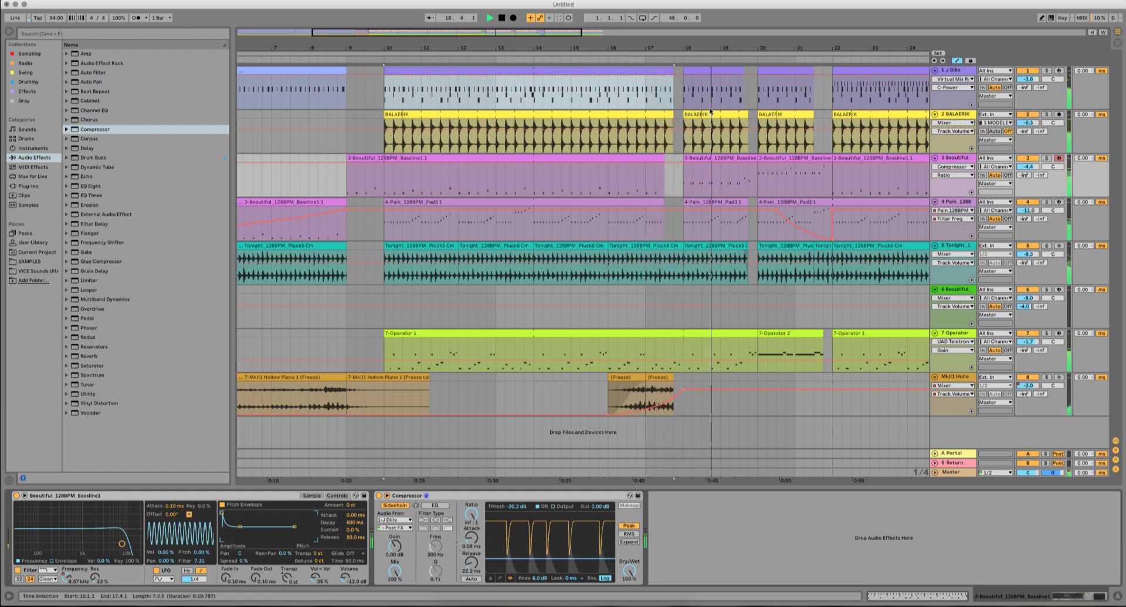
# Step: Open the J Dilla drum clip at bar 22, select all its Shake notes and play the section
pyautogui.moveTo(772, 45); pyautogui.dragTo(452, 45)
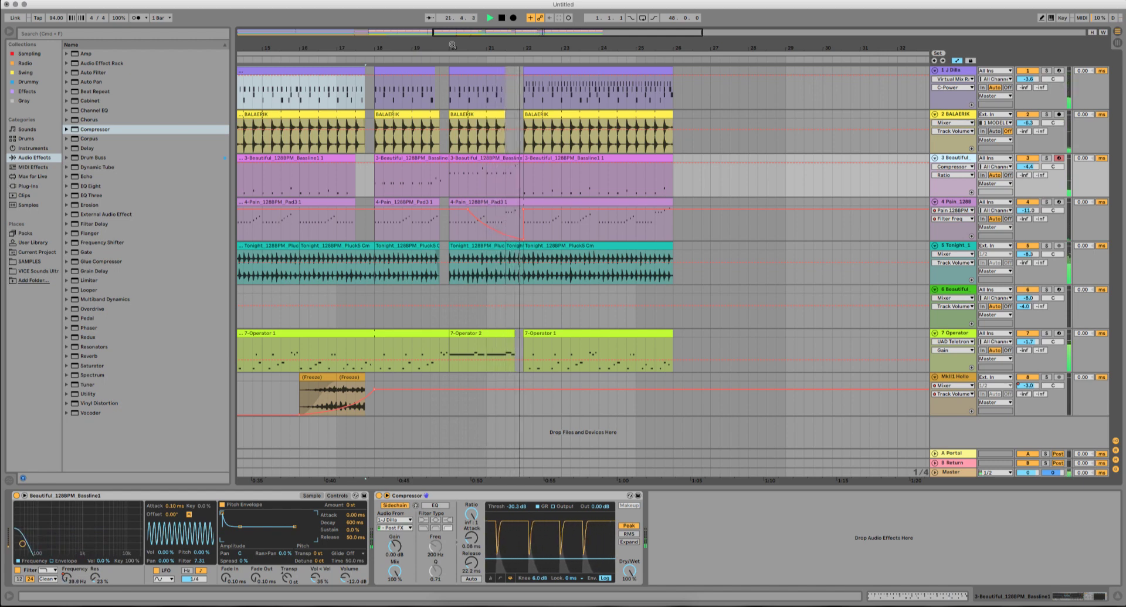
pyautogui.doubleClick(584, 70)
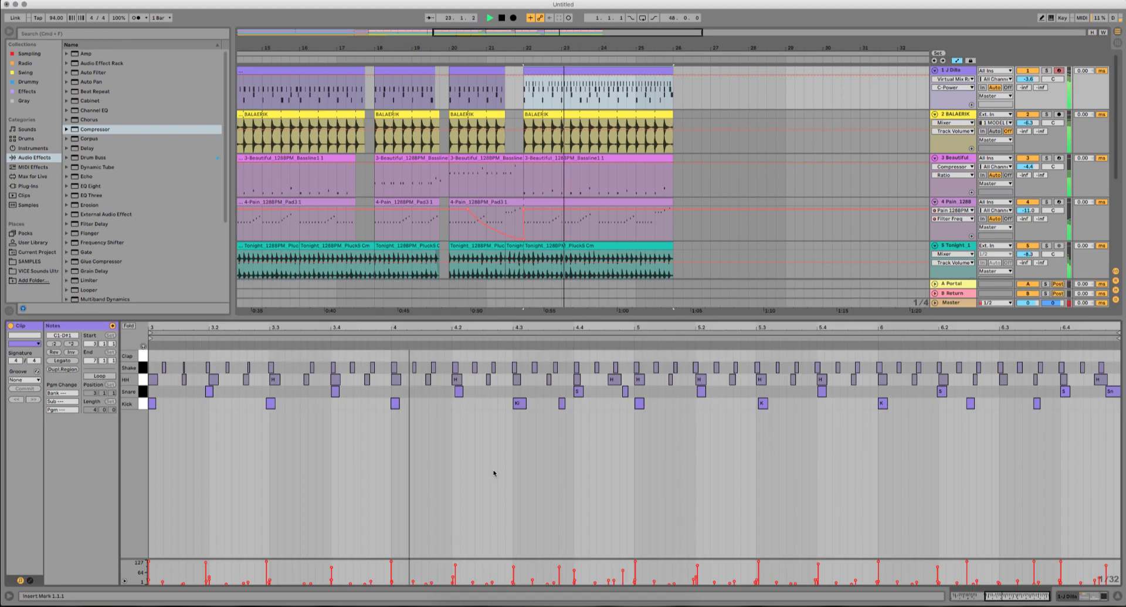
pyautogui.press('space')
pyautogui.click(143, 368)
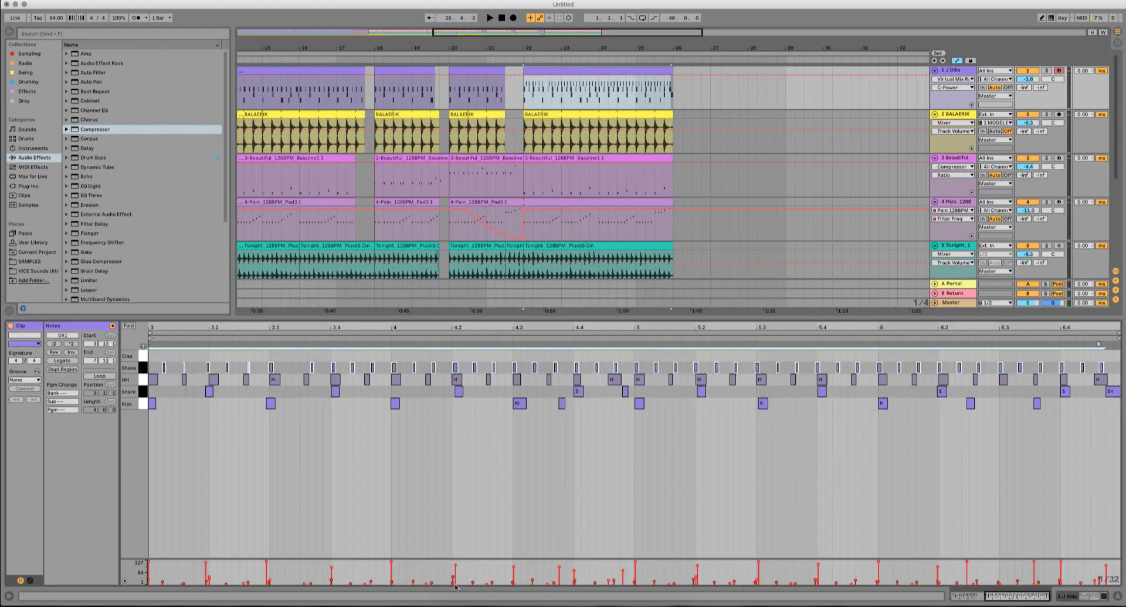
pyautogui.moveTo(453, 579)
pyautogui.press('space')
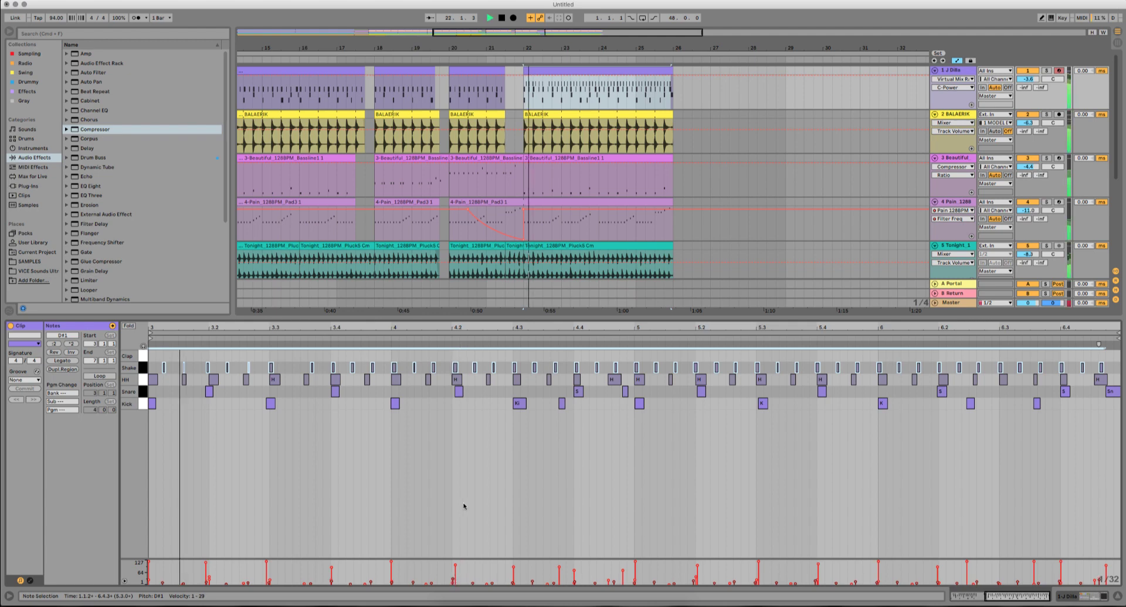
# Step: Find the UAD EMT 250 by searching the plug-ins for 250 and load it on the B Return track
pyautogui.click(1117, 45)
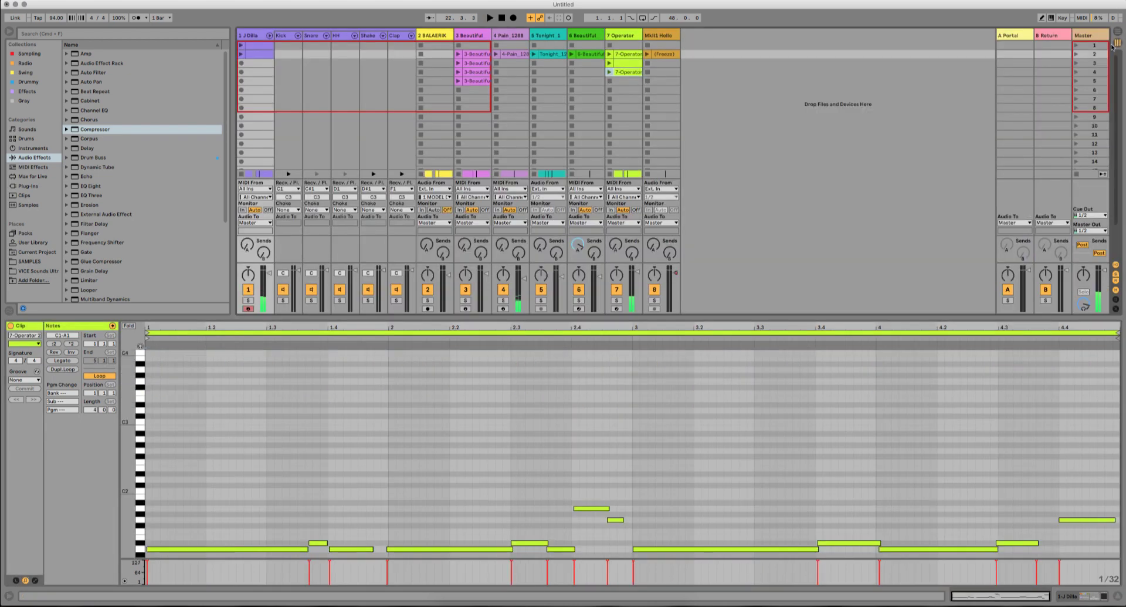
pyautogui.click(1040, 47)
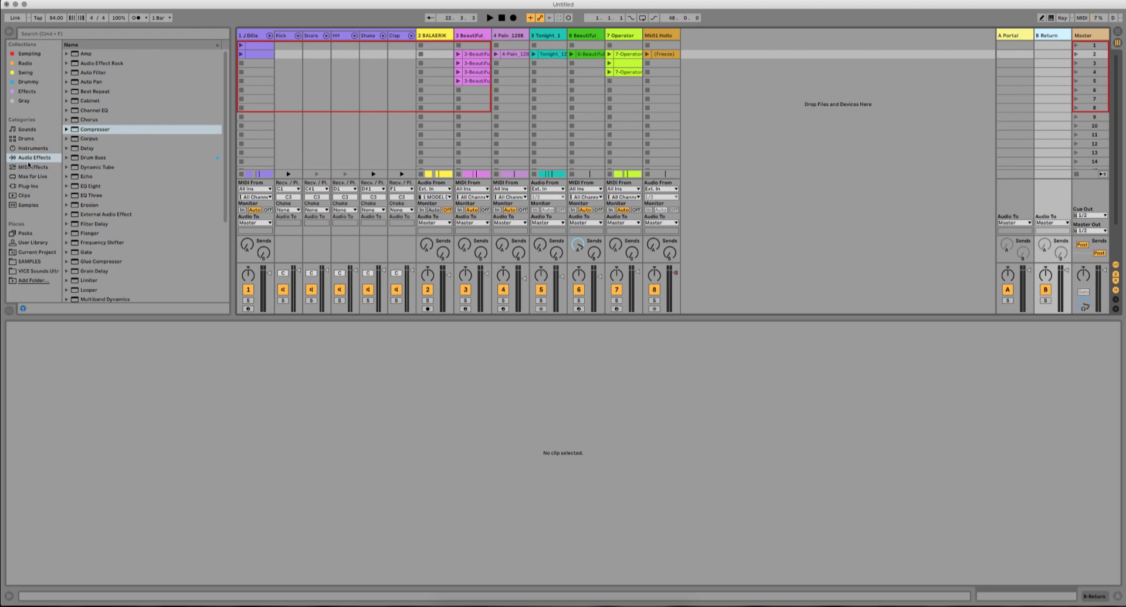
pyautogui.click(21, 260)
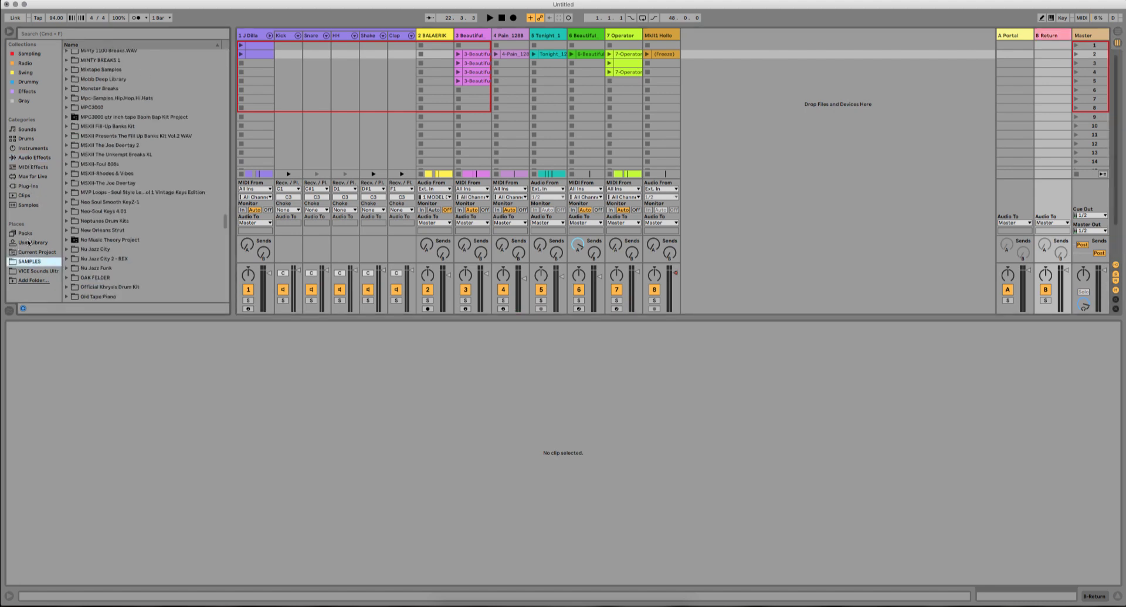
pyautogui.click(25, 233)
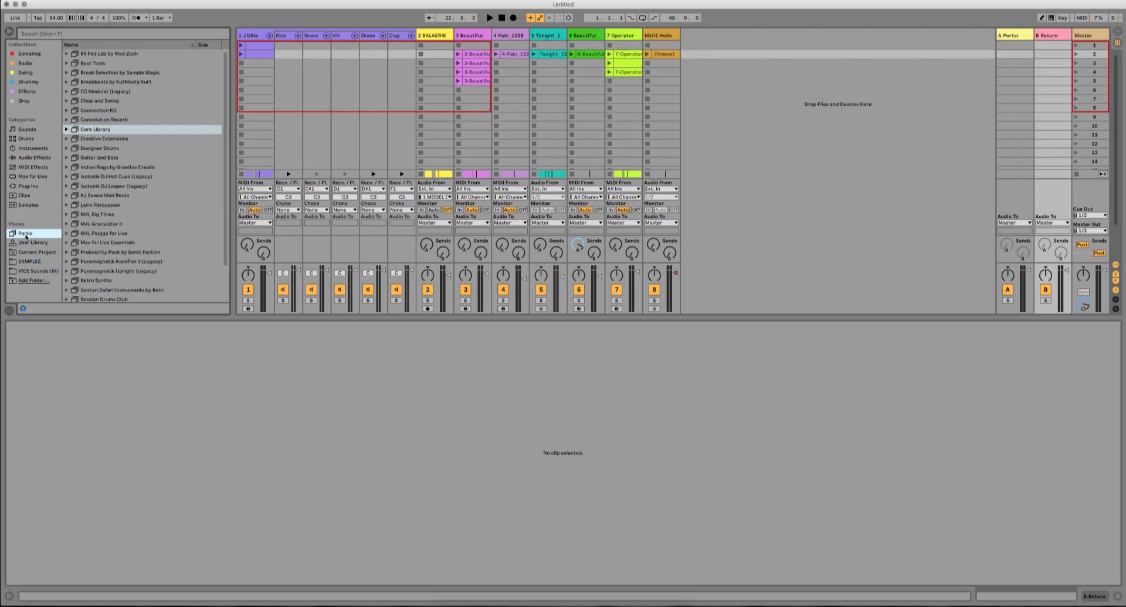
pyautogui.click(26, 187)
pyautogui.scroll(-15, 86, 185)
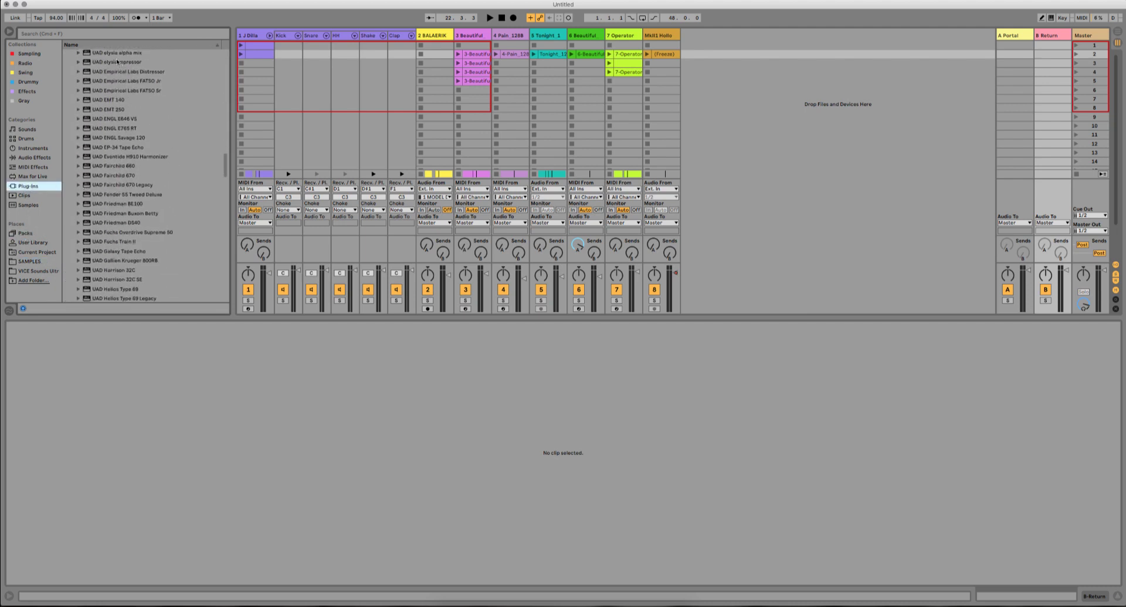
pyautogui.click(103, 37)
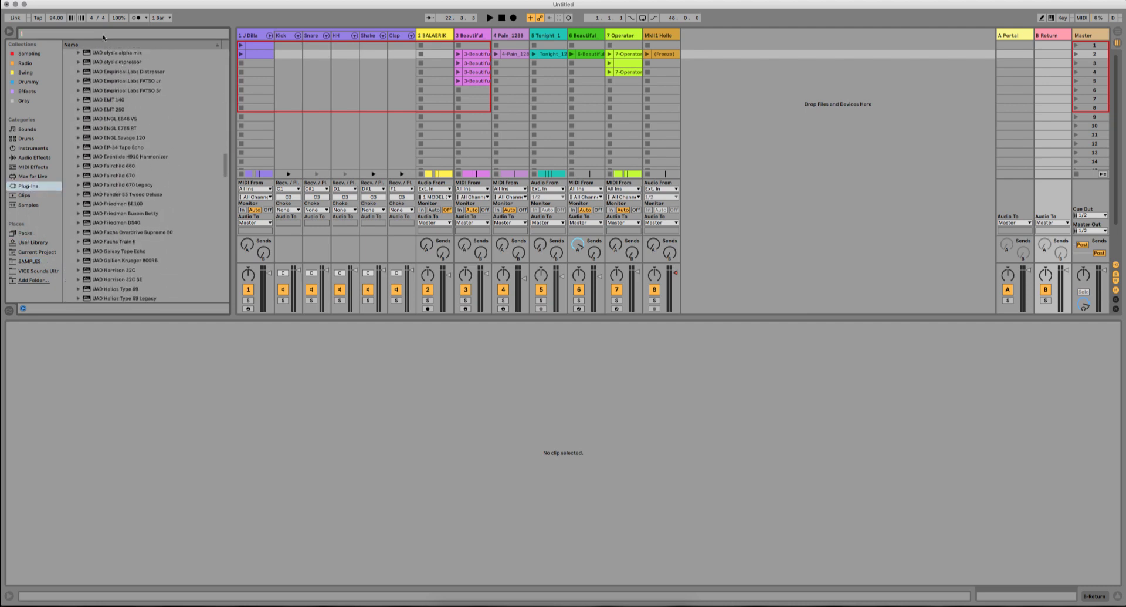
pyautogui.write('250')
pyautogui.click(107, 91)
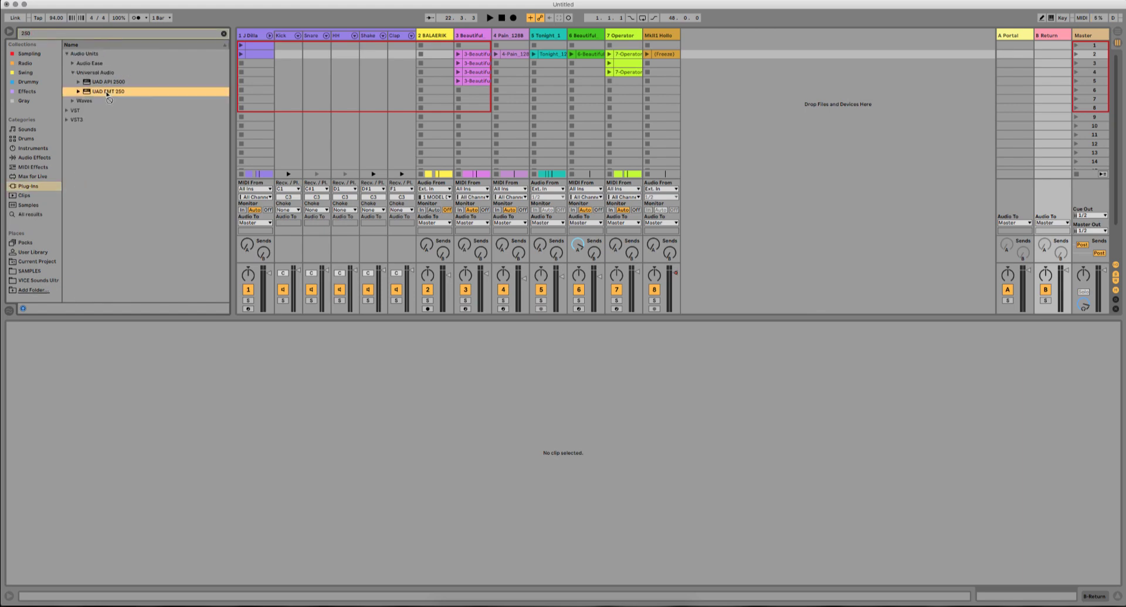
pyautogui.click(1120, 36)
pyautogui.click(1118, 45)
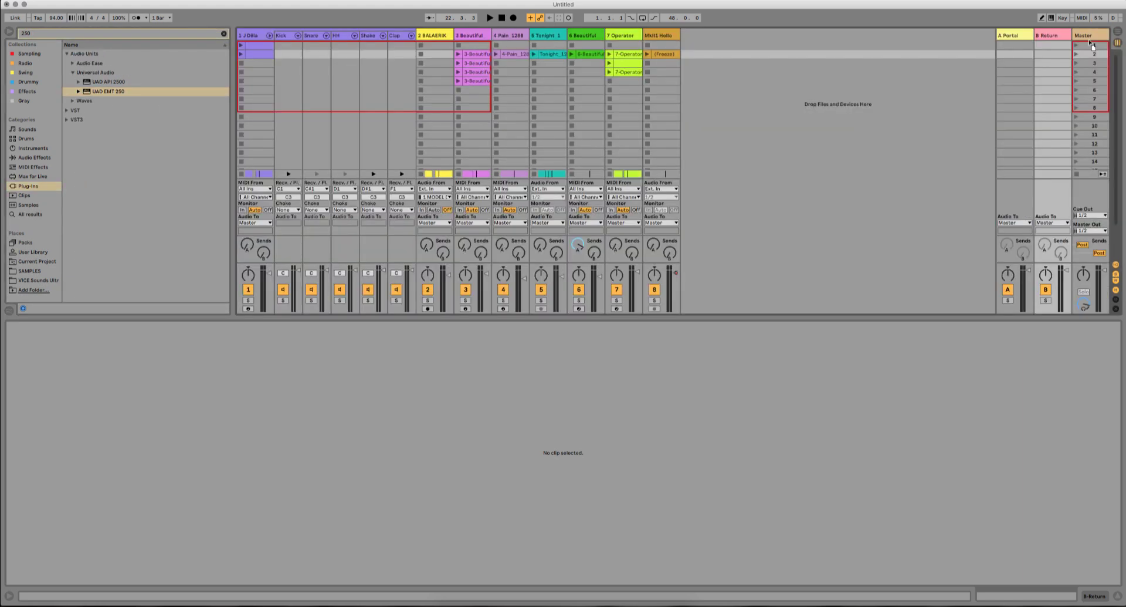
pyautogui.moveTo(1050, 35); pyautogui.dragTo(1051, 36)
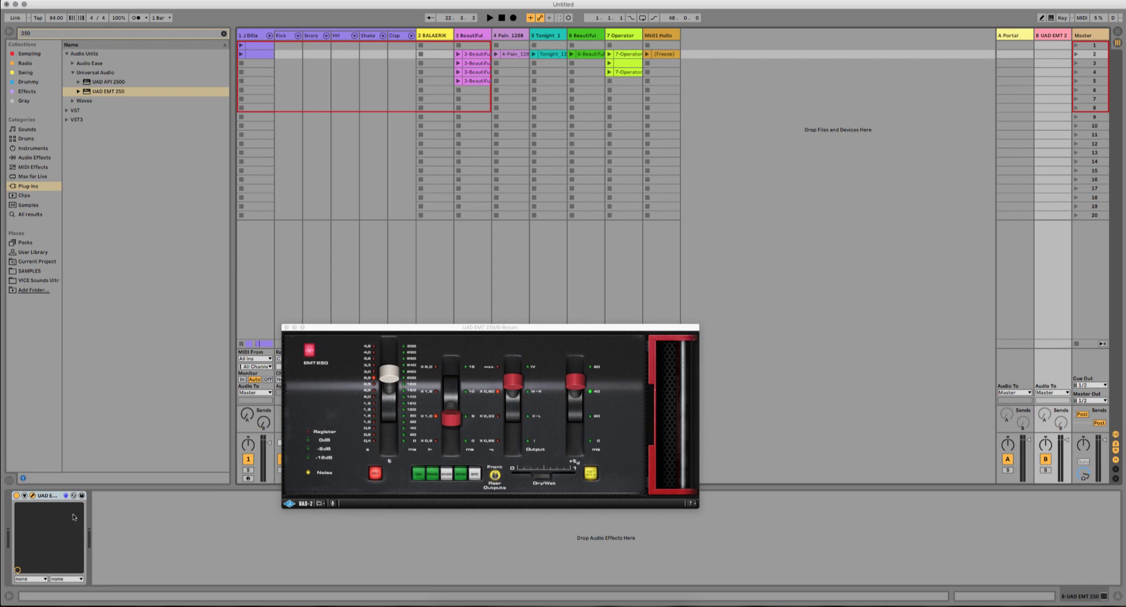
# Step: Load the REVERB-Drum Room preset into the EMT 250, searching its preset folder for drum
pyautogui.click(320, 503)
pyautogui.click(332, 513)
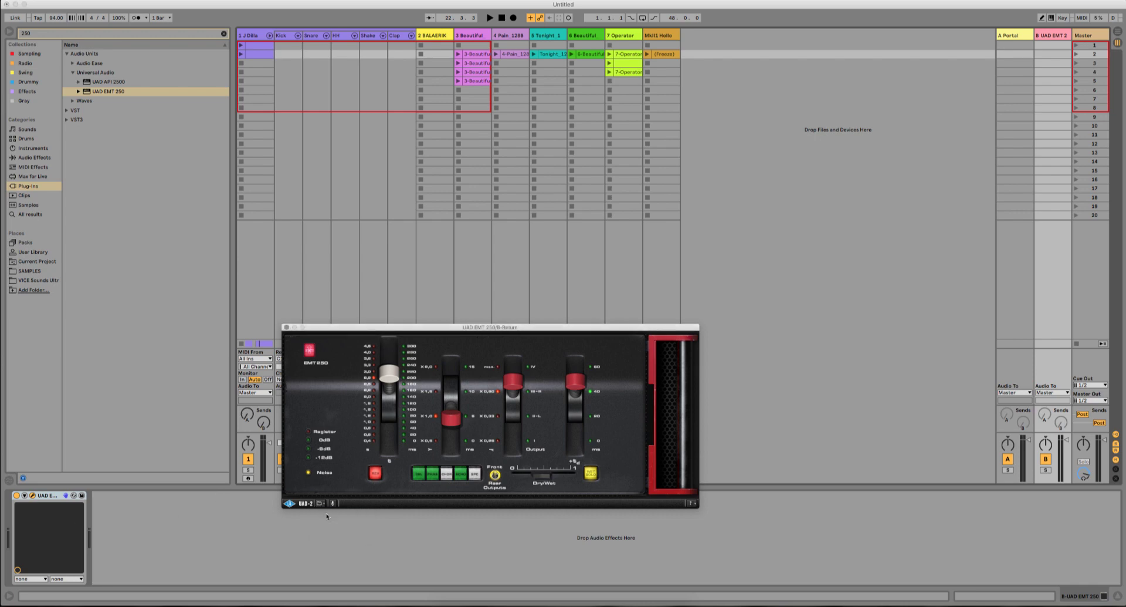
pyautogui.scroll(3, 468, 176)
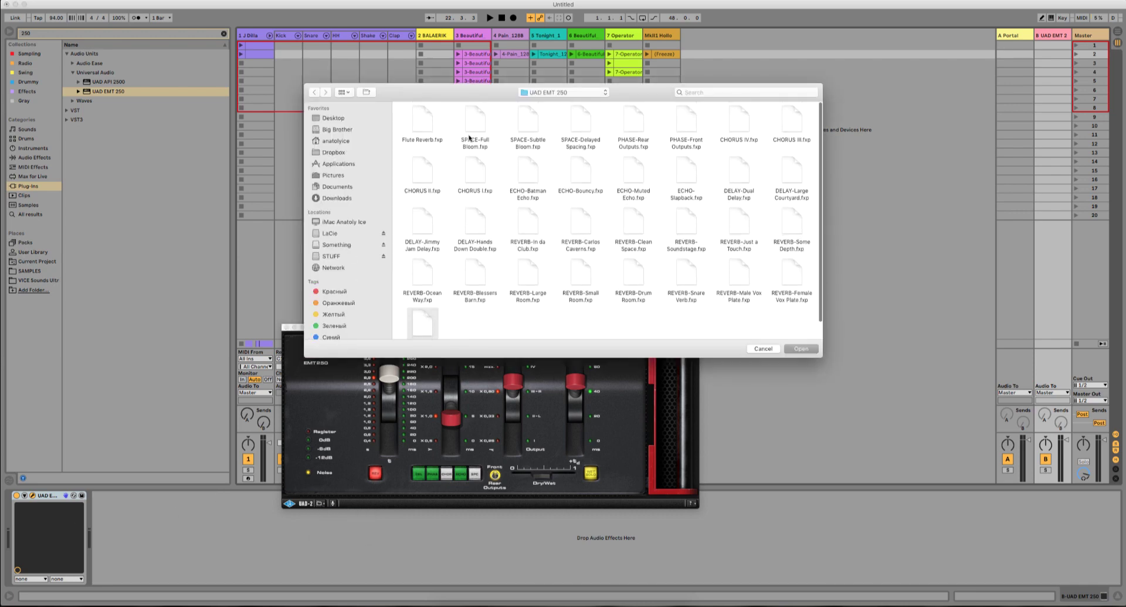
pyautogui.click(751, 90)
pyautogui.write('drum')
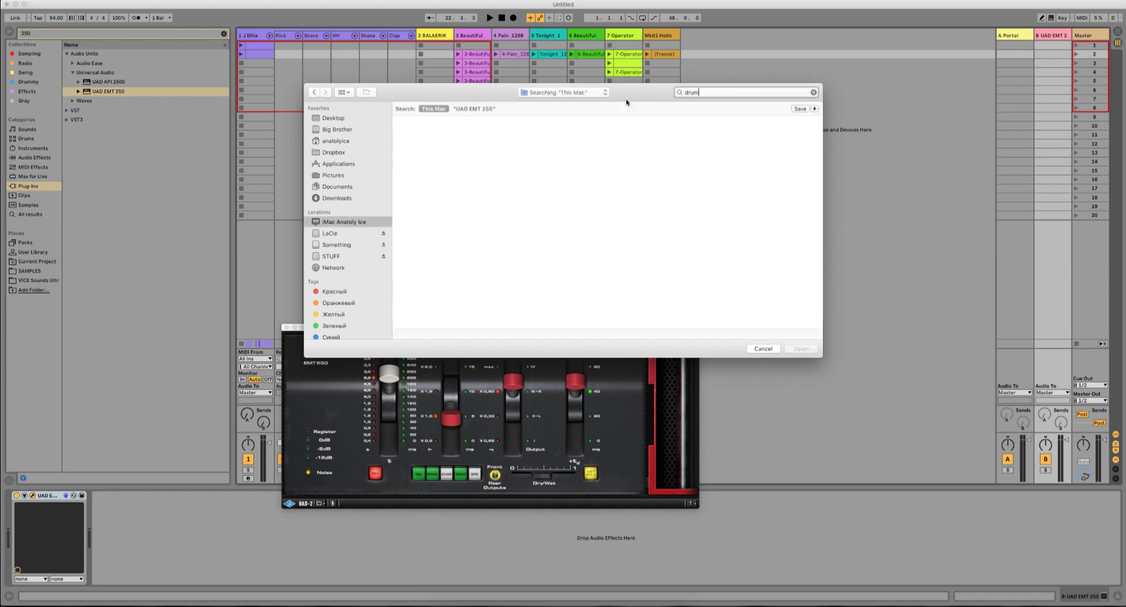
pyautogui.click(457, 109)
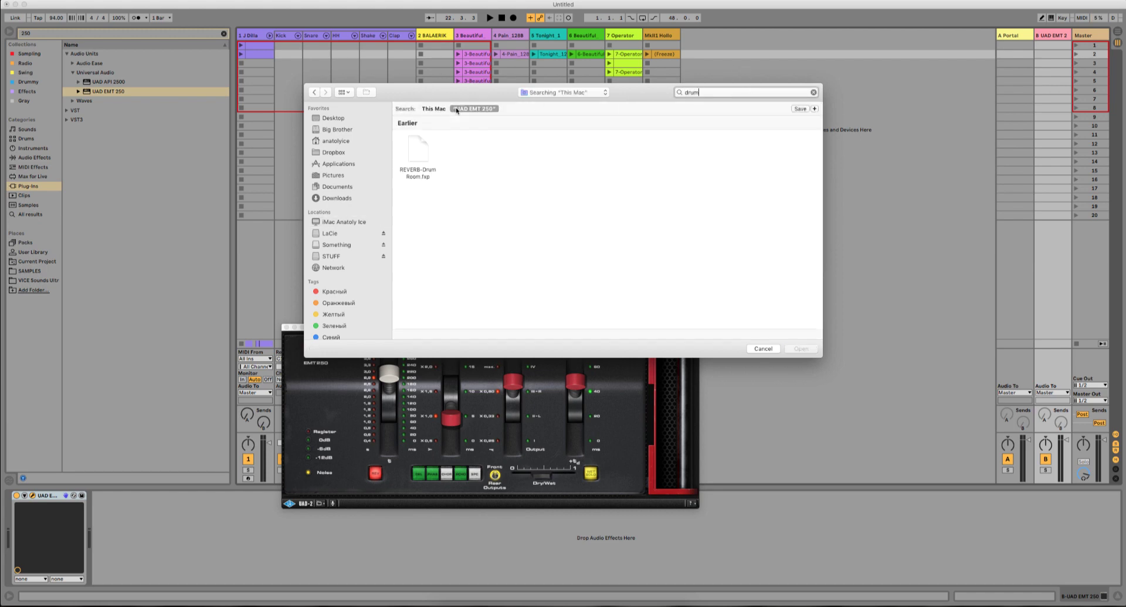
pyautogui.click(416, 149)
pyautogui.click(805, 349)
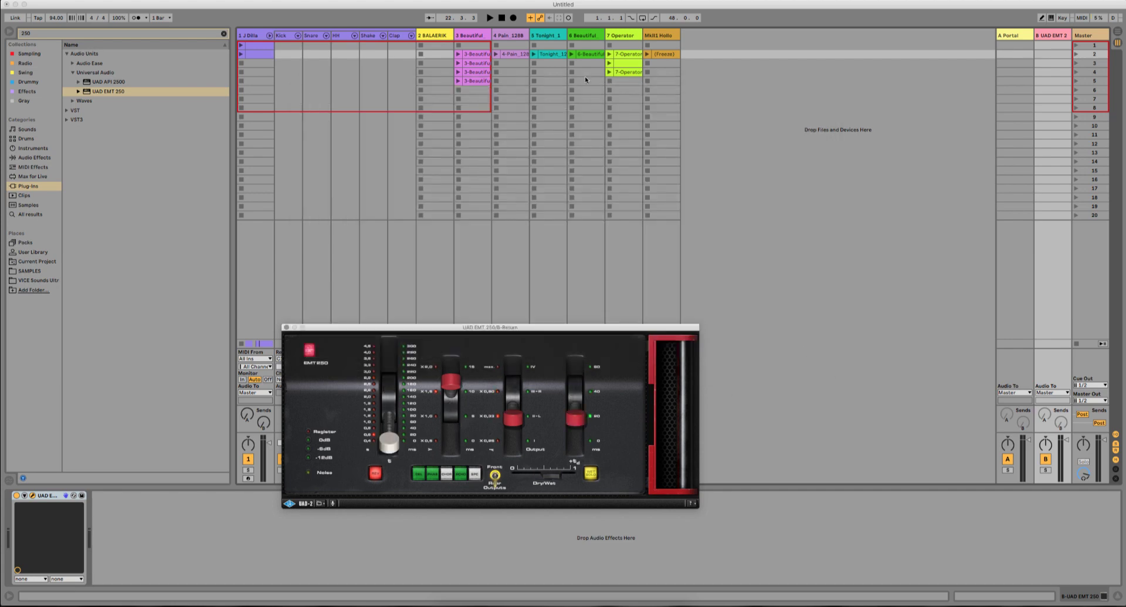
# Step: Raise the EMT 250's decay time slightly and fold the J Dilla drum chains in the mixer
pyautogui.moveTo(391, 444); pyautogui.dragTo(389, 435)
pyautogui.click(269, 35)
pyautogui.moveTo(328, 332); pyautogui.dragTo(388, 330)
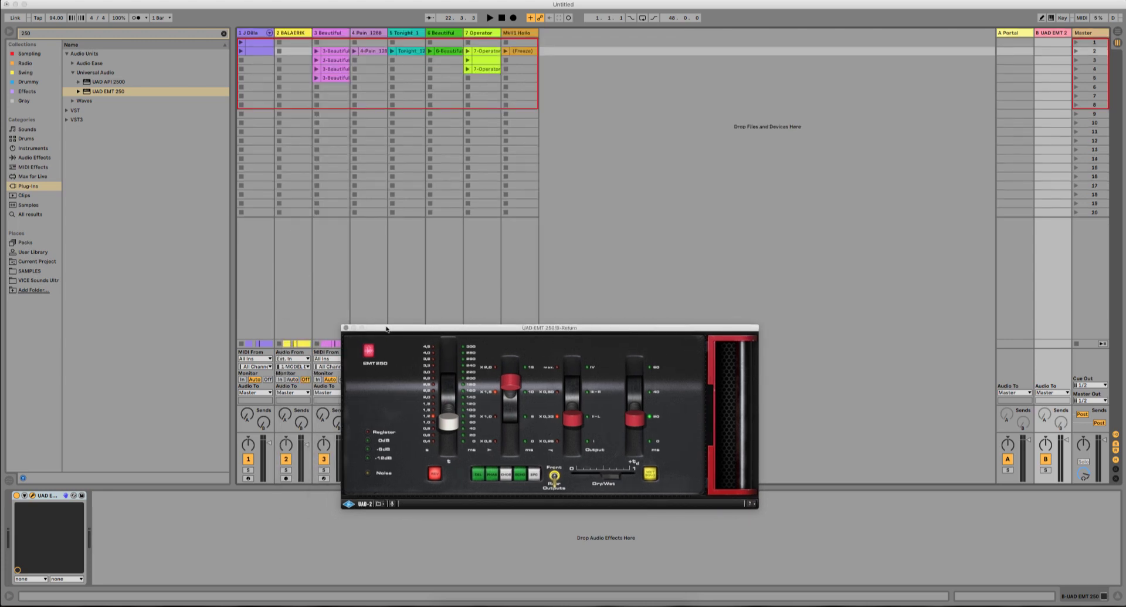
# Step: Insert an EQ Eight before the EMT 250 and make band 1 a low cut at about 430 Hz
pyautogui.click(223, 33)
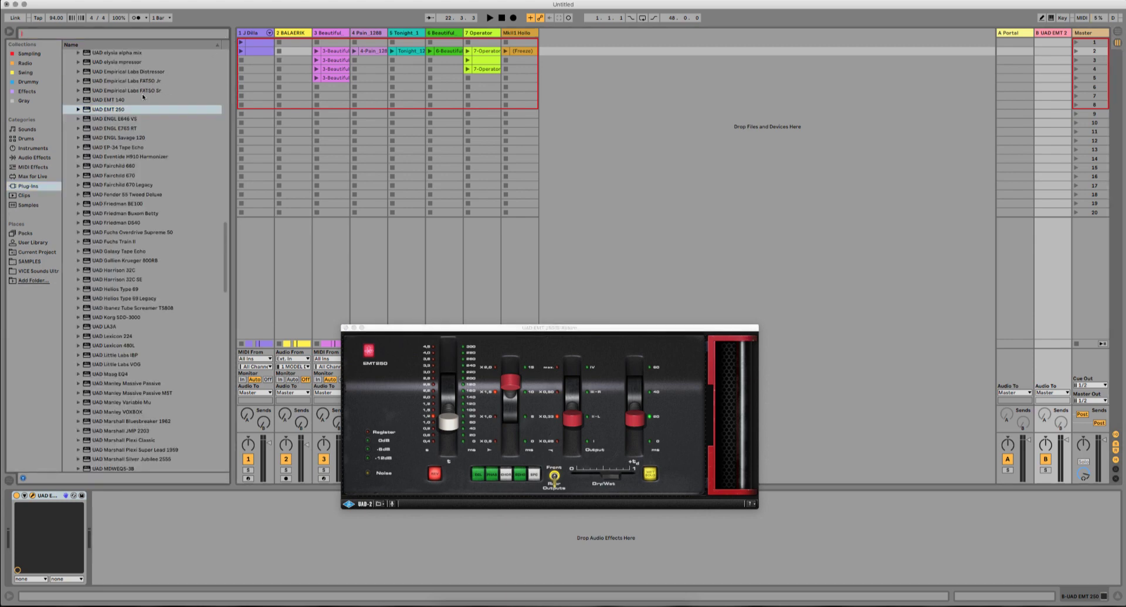
pyautogui.click(34, 157)
pyautogui.click(92, 186)
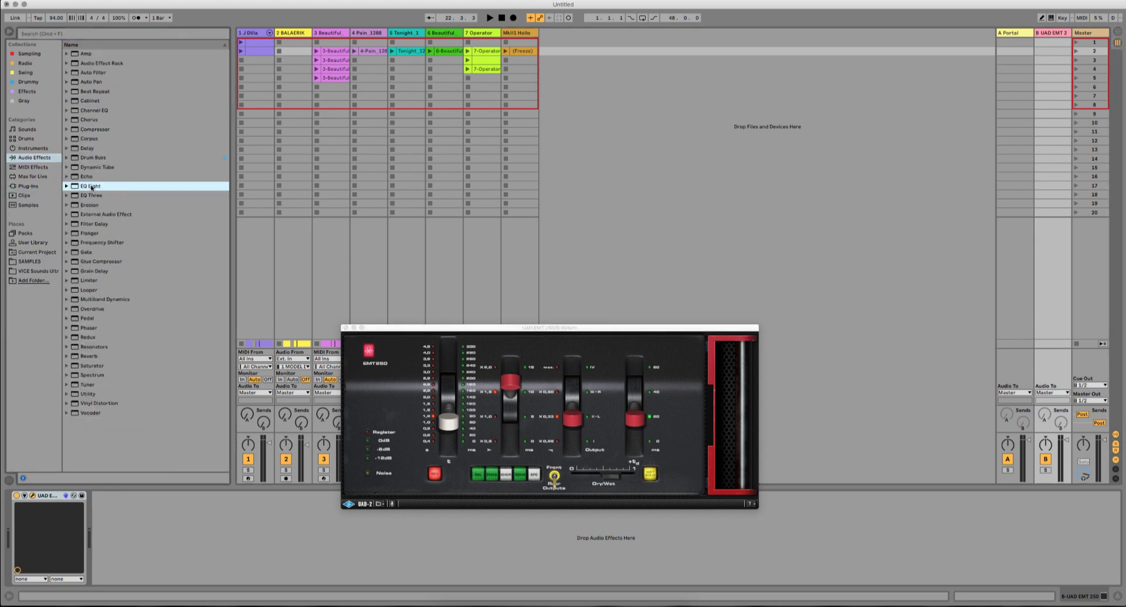
pyautogui.moveTo(17, 449); pyautogui.dragTo(24, 514)
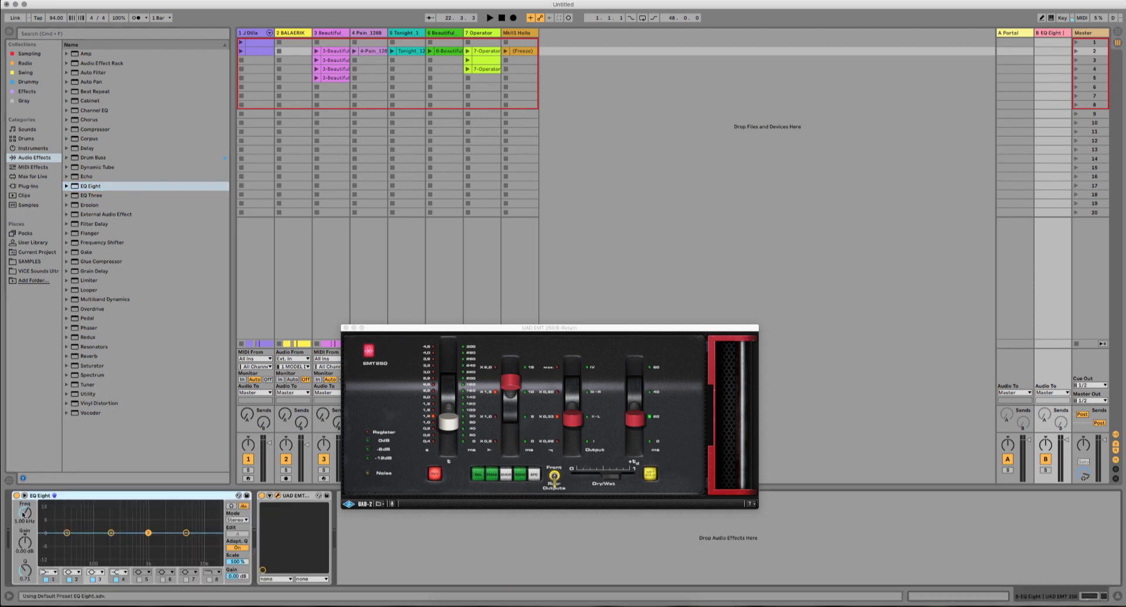
pyautogui.click(58, 570)
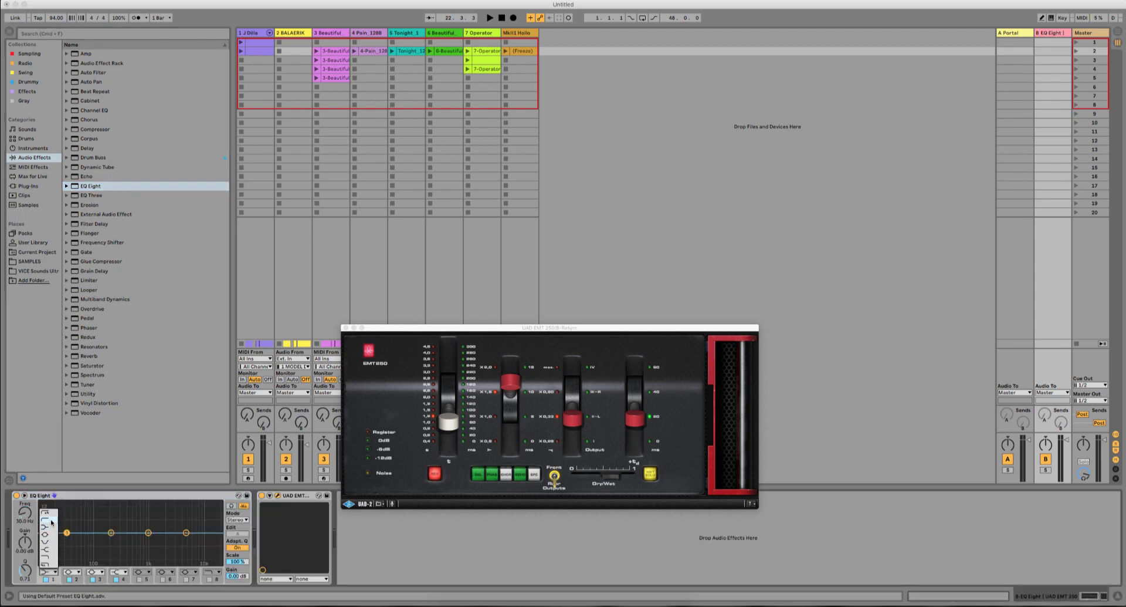
pyautogui.click(51, 522)
pyautogui.moveTo(67, 532); pyautogui.dragTo(129, 539)
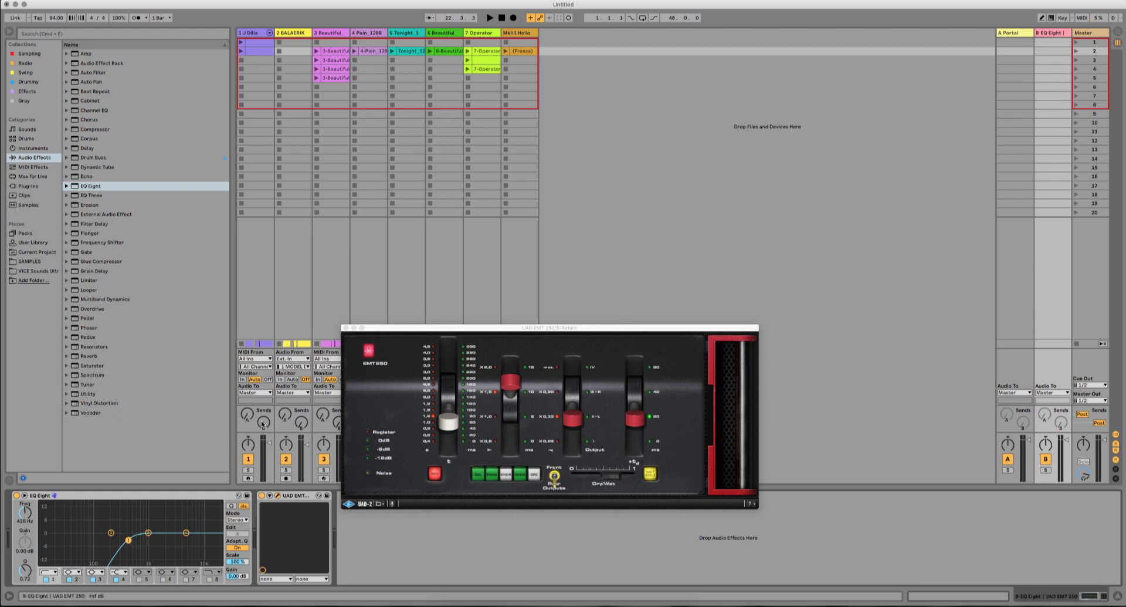
# Step: Set J Dilla's send to return B to about -9 dB and raise the EMT 250's decay time during playback
pyautogui.moveTo(263, 423)
pyautogui.mouseDown()
pyautogui.moveTo(263, 414)
pyautogui.moveTo(265, 425)
pyautogui.mouseUp()
pyautogui.press('space')
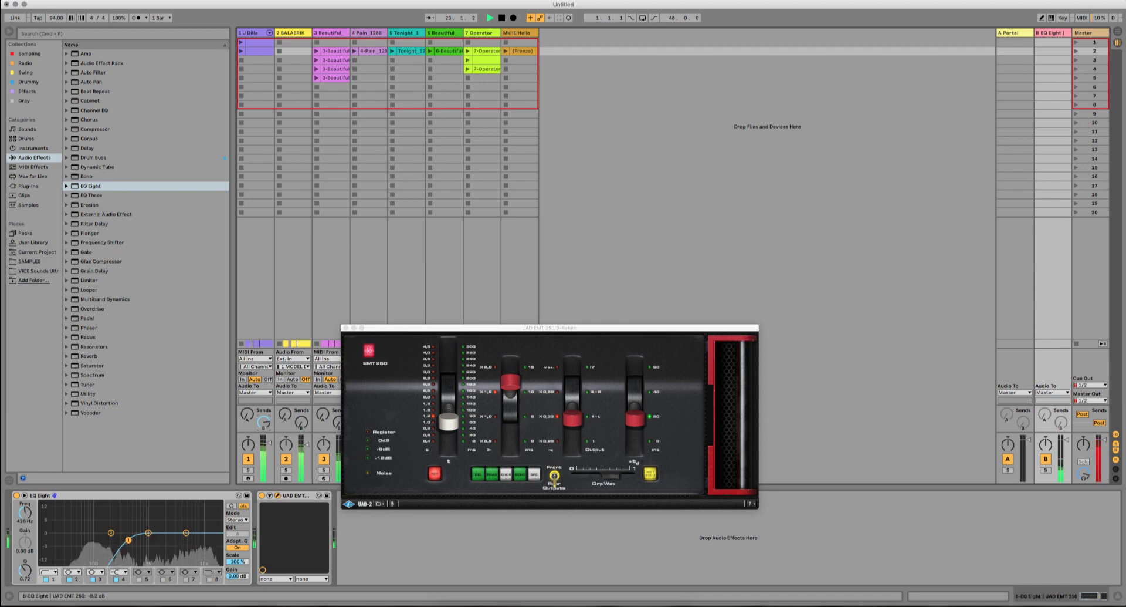
pyautogui.moveTo(449, 422); pyautogui.dragTo(449, 398)
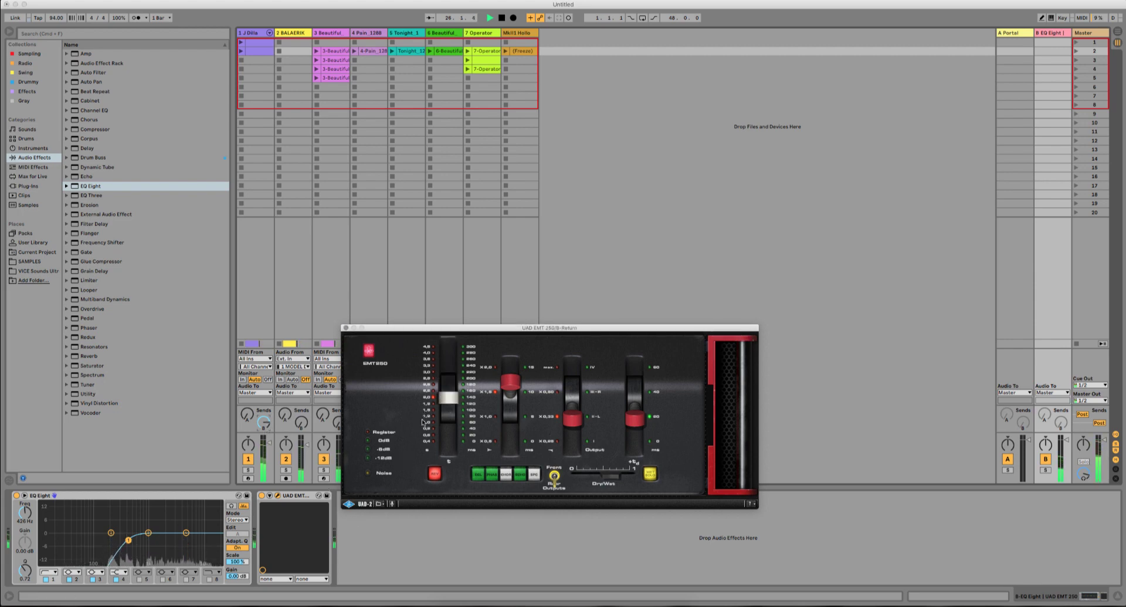
# Step: Play the arrangement from about bar 15, setting BALAERIK's send to return B to about -21.6 dB and shortening the EMT 250's decay
pyautogui.click(1118, 32)
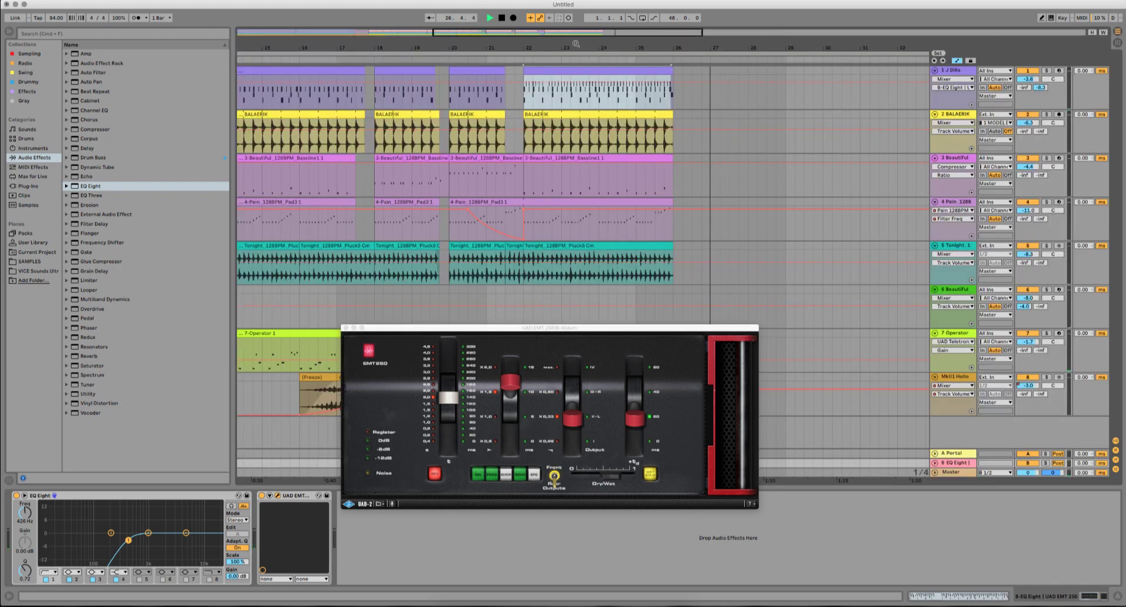
pyautogui.click(284, 60)
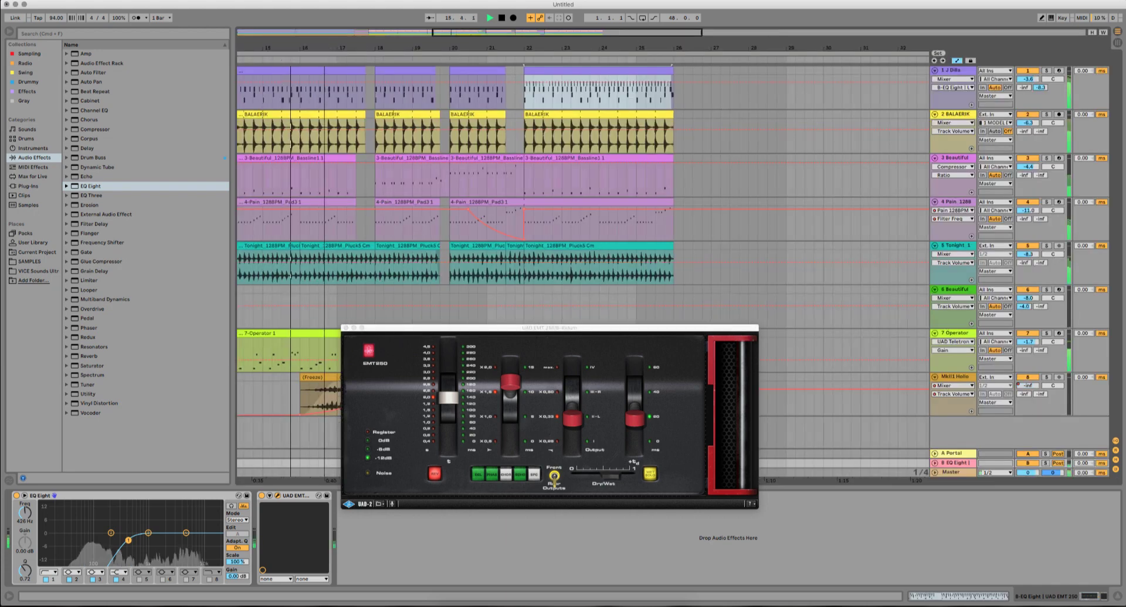
pyautogui.moveTo(293, 49); pyautogui.dragTo(567, 43)
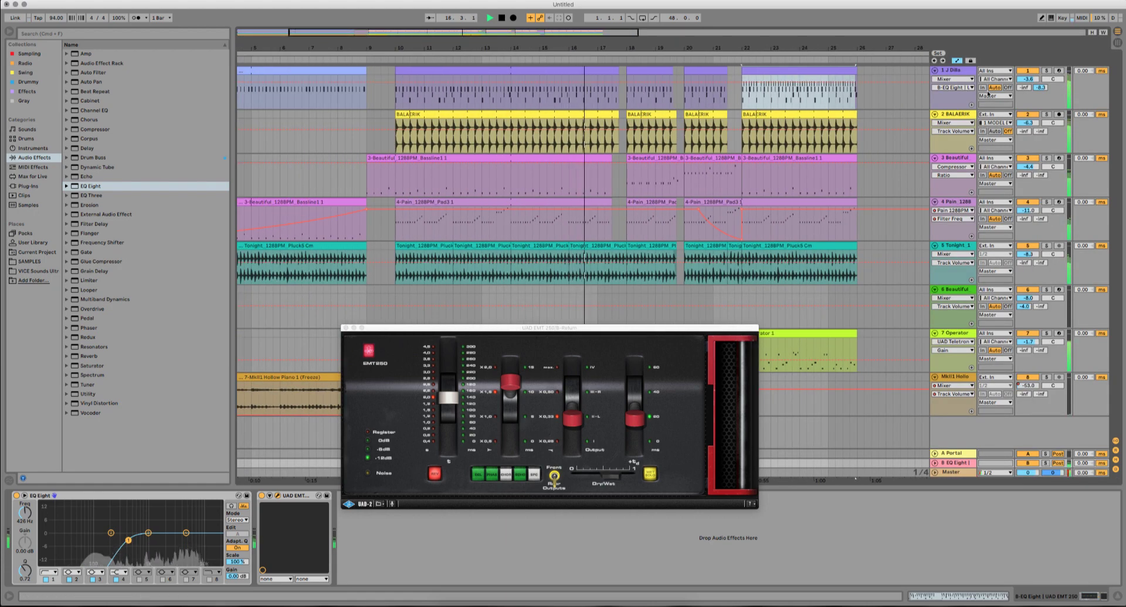
pyautogui.moveTo(1037, 133); pyautogui.dragTo(1042, 133)
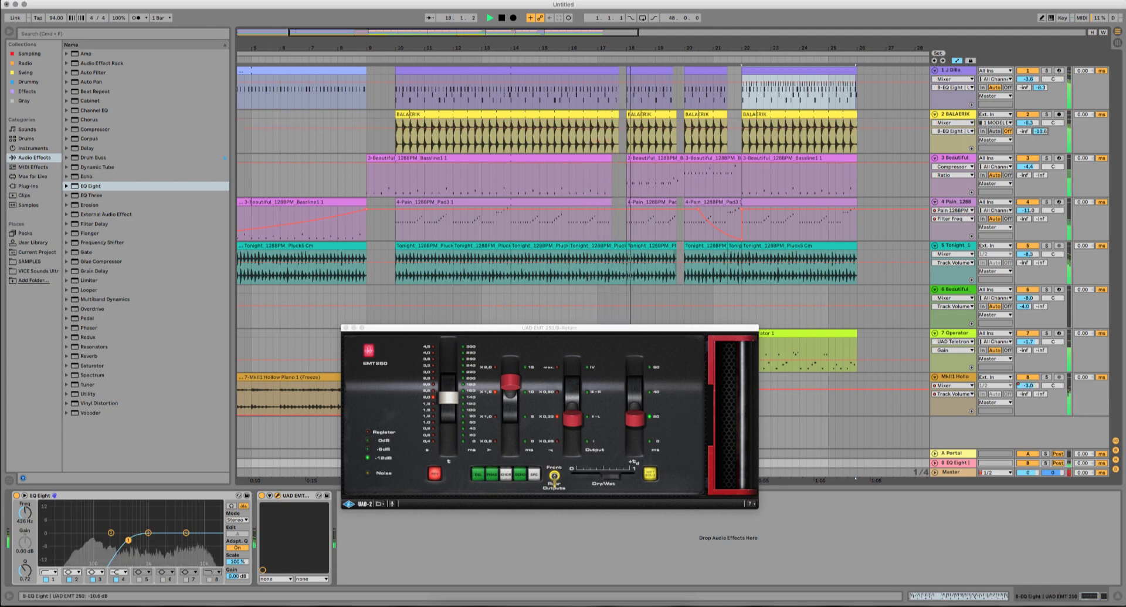
pyautogui.moveTo(447, 402); pyautogui.dragTo(447, 417)
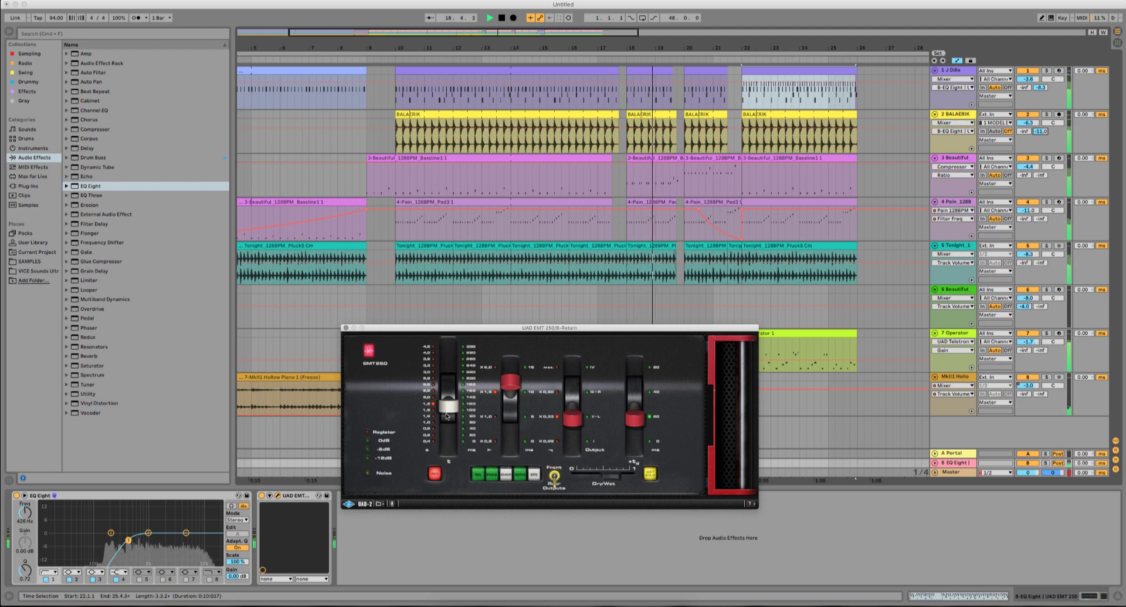
pyautogui.moveTo(1041, 132); pyautogui.dragTo(1042, 132)
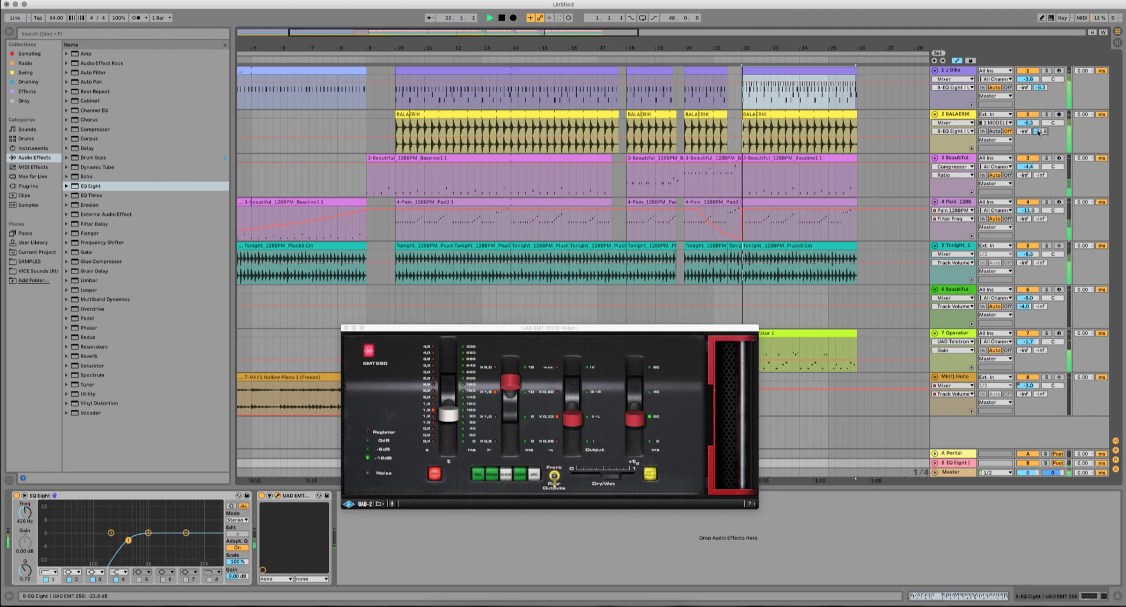
pyautogui.press('space')
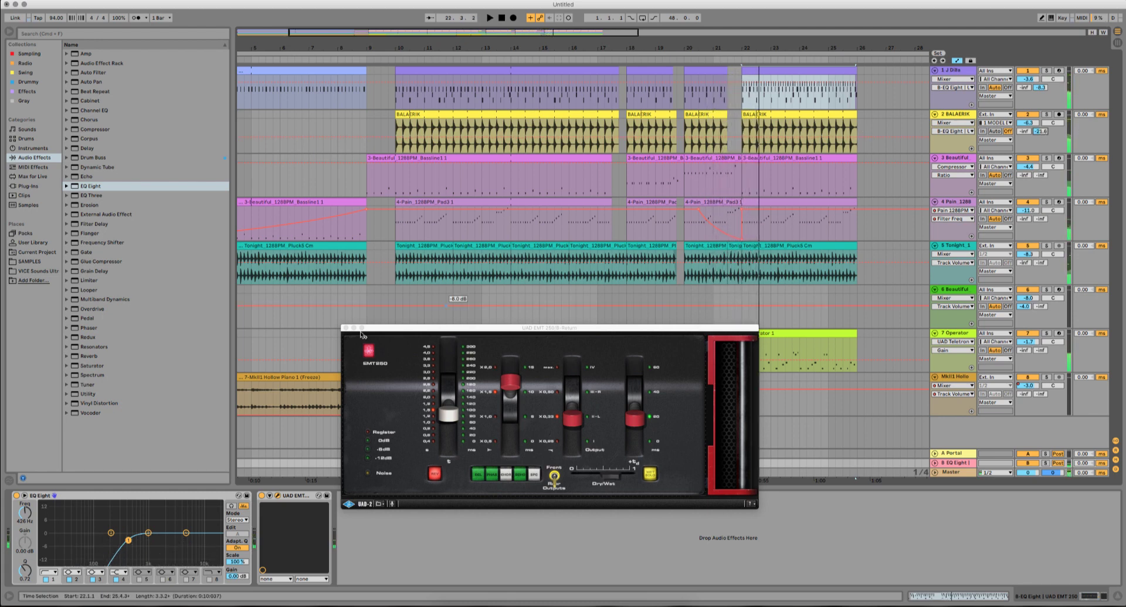
# Step: Close the EMT 250 window and group the J Dilla and BALAERIK tracks
pyautogui.click(346, 328)
pyautogui.click(958, 69)
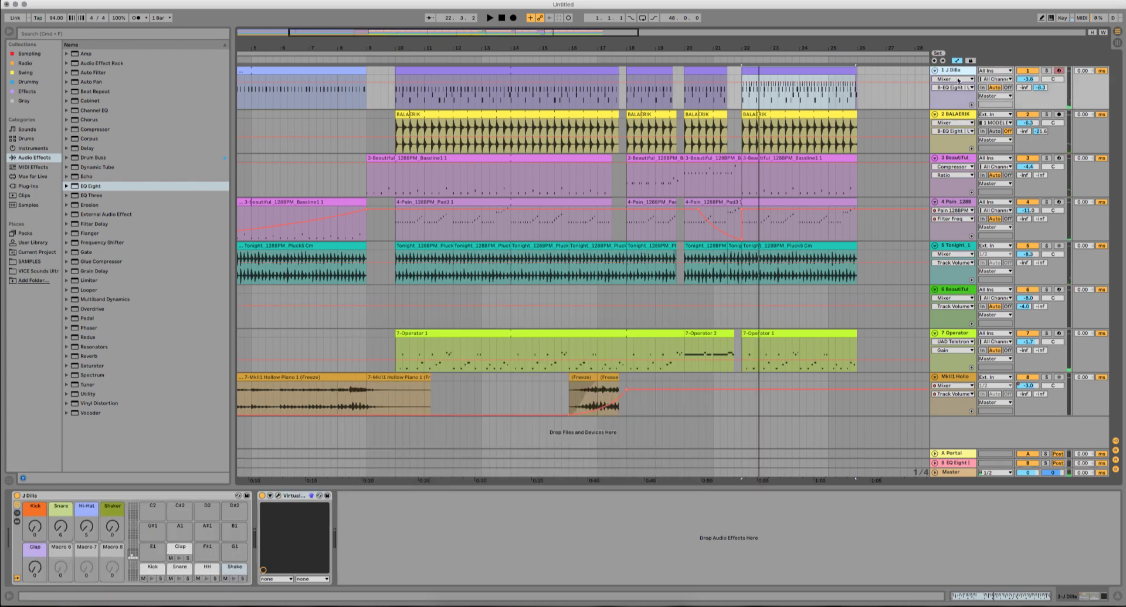
pyautogui.rightClick(959, 117)
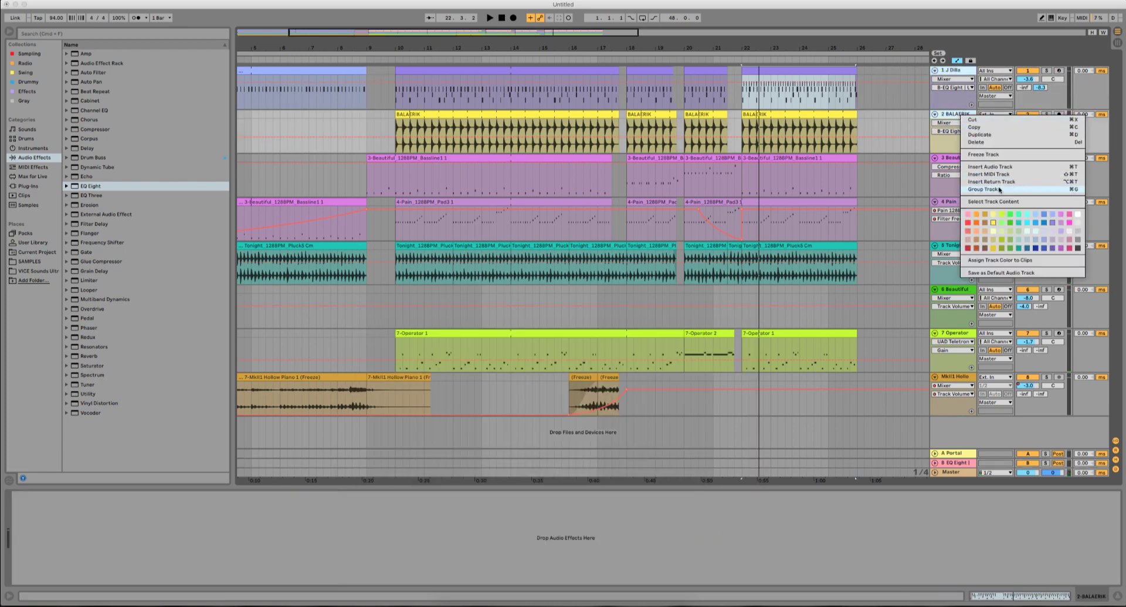
pyautogui.click(971, 188)
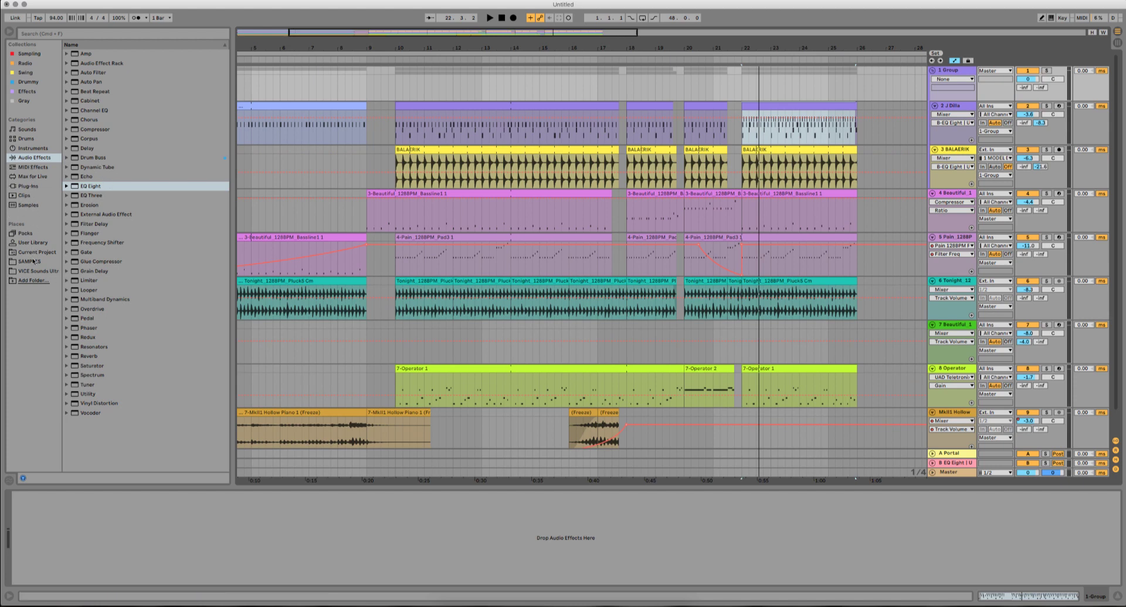
# Step: Add the XLN Audio RC-20 Retro Color plug-in to the drum group and open its preset browser
pyautogui.click(30, 186)
pyautogui.scroll(-15, 155, 413)
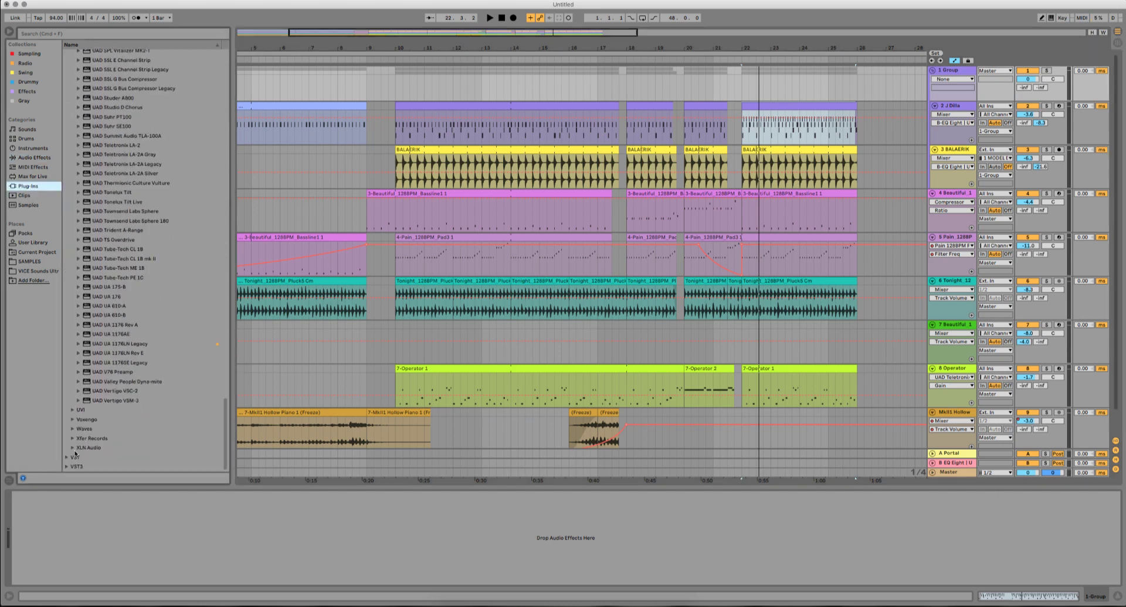
pyautogui.click(74, 448)
pyautogui.click(120, 448)
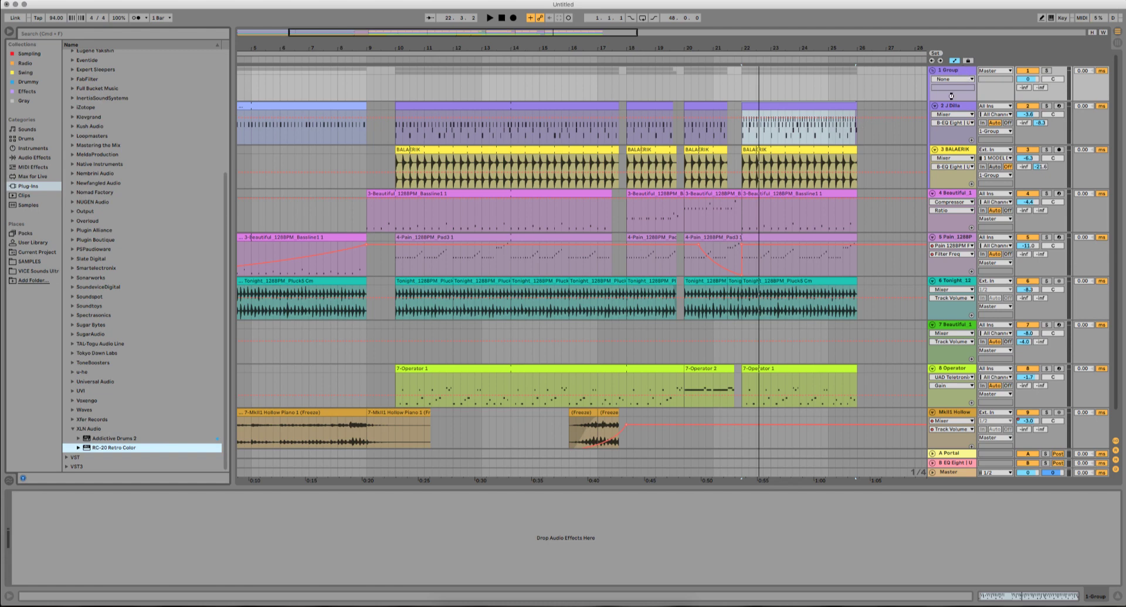
pyautogui.click(498, 356)
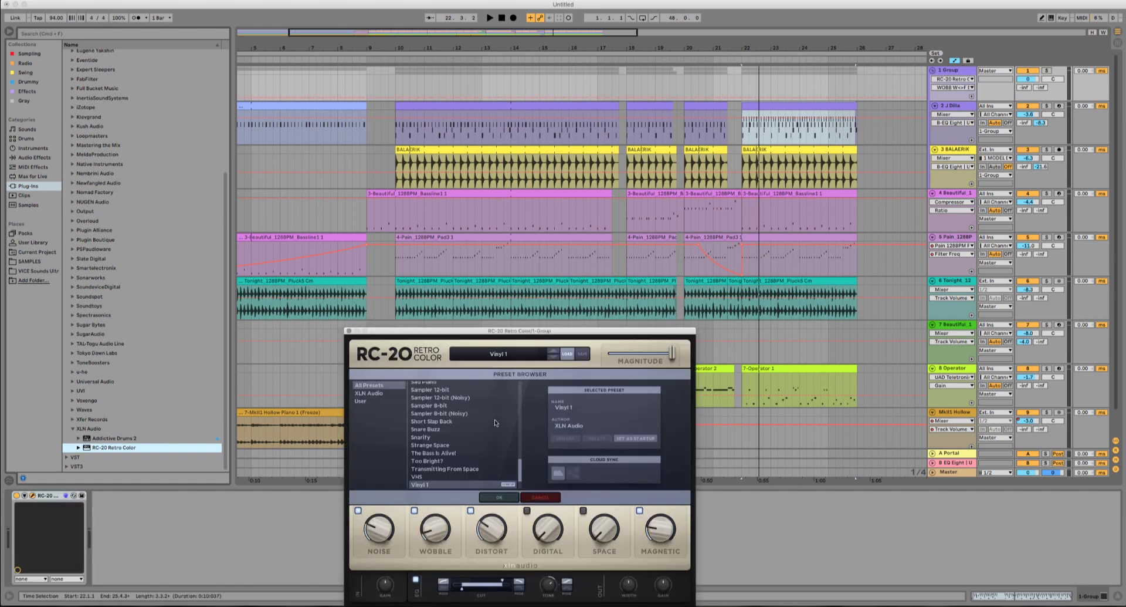
# Step: Look through the RC-20 Retro Color presets and load Drum Break 1 on the drum group
pyautogui.scroll(-2, 495, 422)
pyautogui.scroll(15, 491, 422)
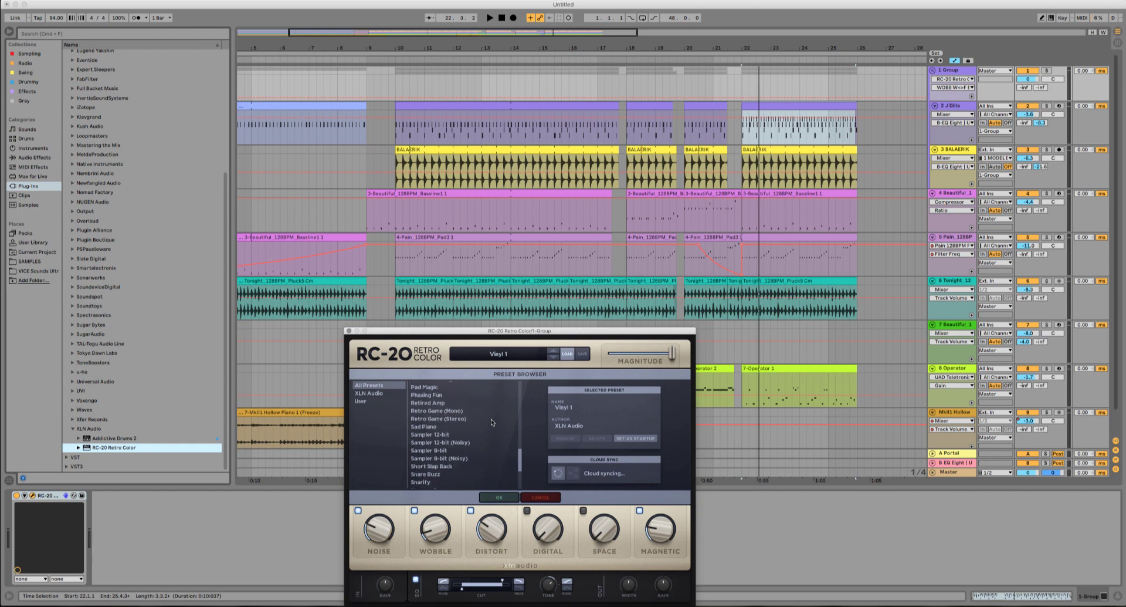
pyautogui.scroll(2, 492, 421)
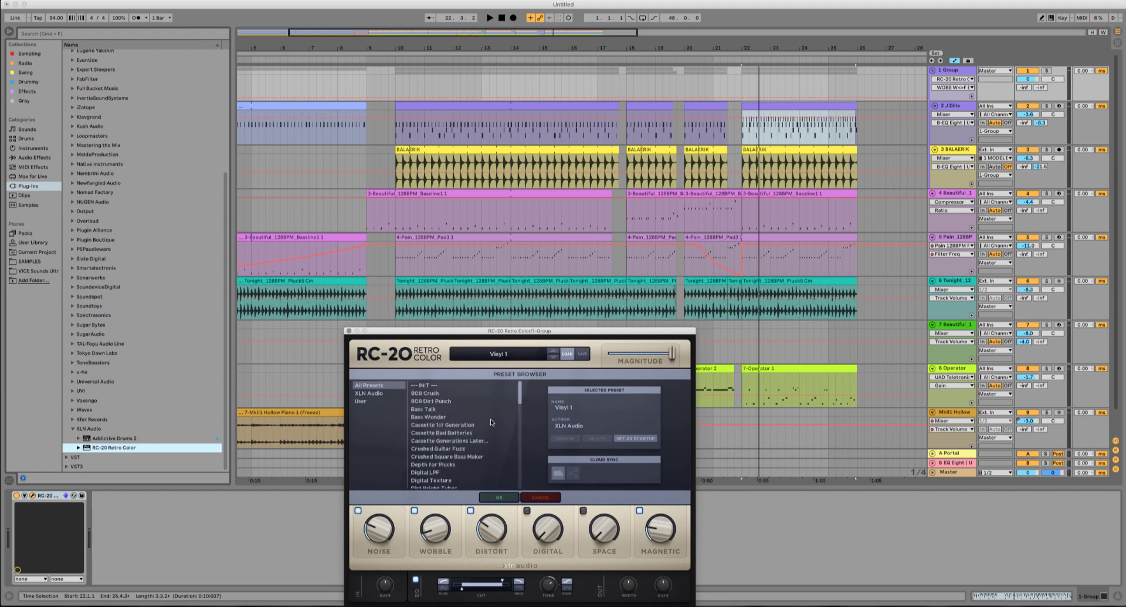
pyautogui.scroll(-2, 445, 400)
pyautogui.scroll(-4, 442, 398)
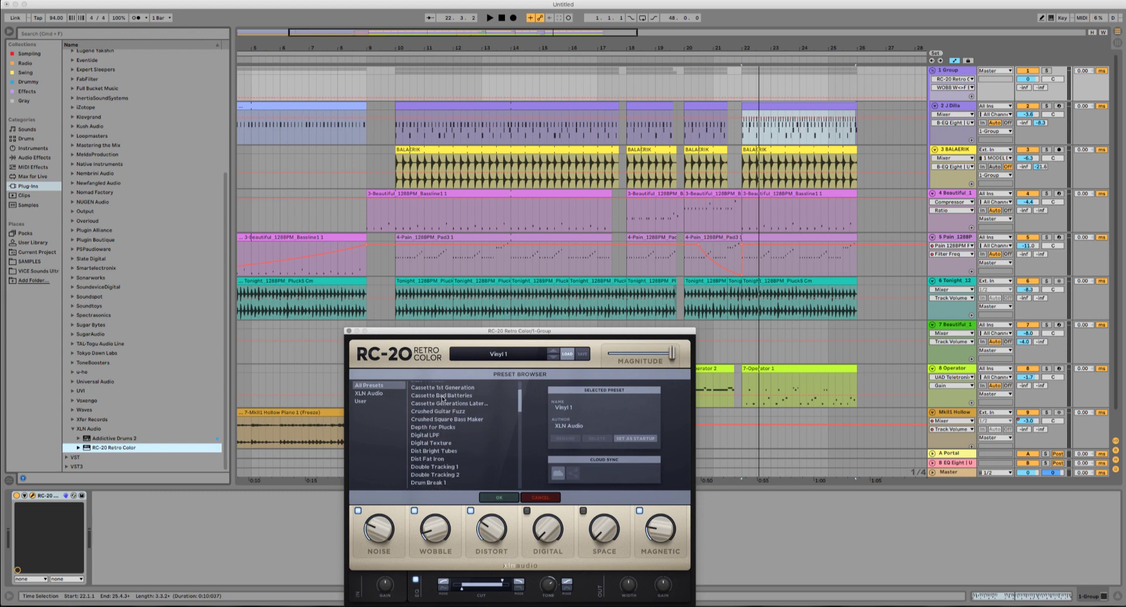
pyautogui.scroll(-1, 451, 443)
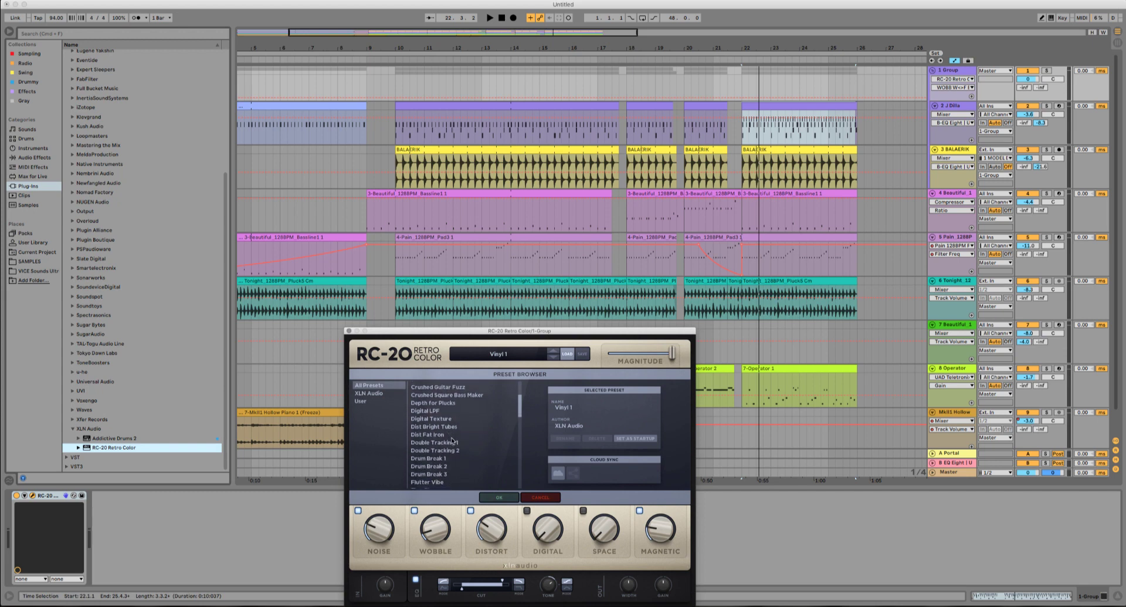
pyautogui.scroll(-1, 466, 436)
pyautogui.scroll(-2, 440, 443)
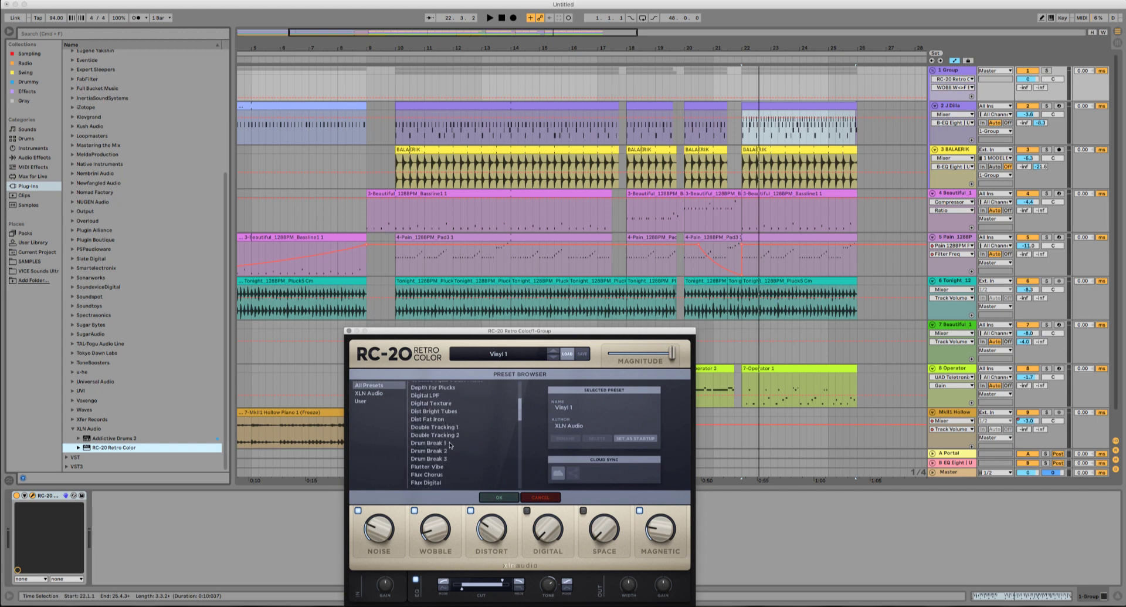
pyautogui.click(441, 437)
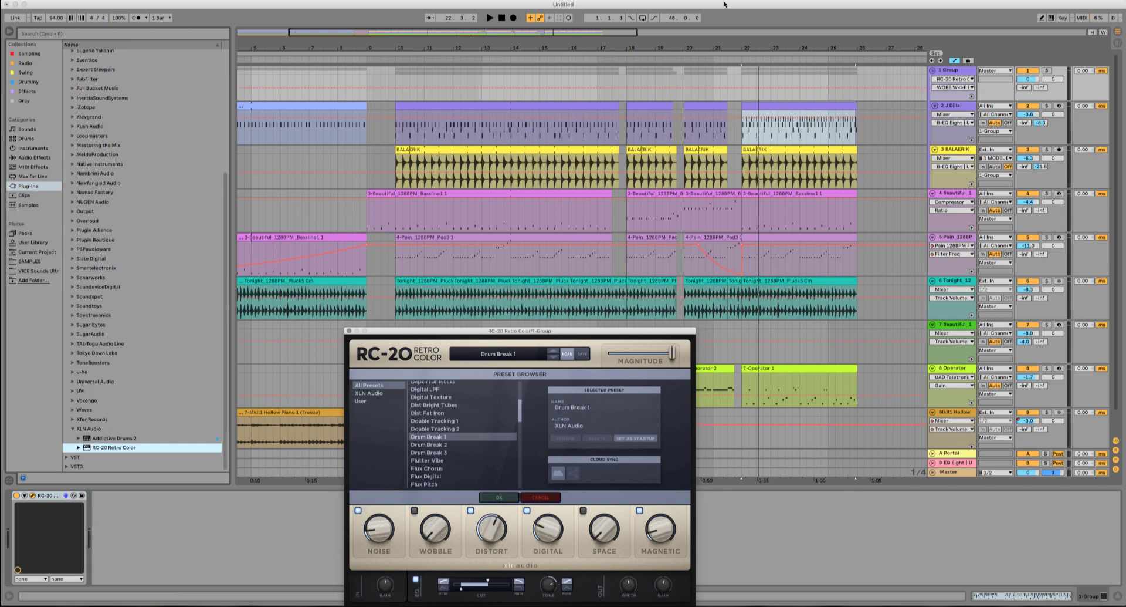
# Step: Solo the drum group, play from bar 10, and audition the Drum Break 2 and Drum Break 3 presets, keeping Drum Break 3
pyautogui.click(430, 110)
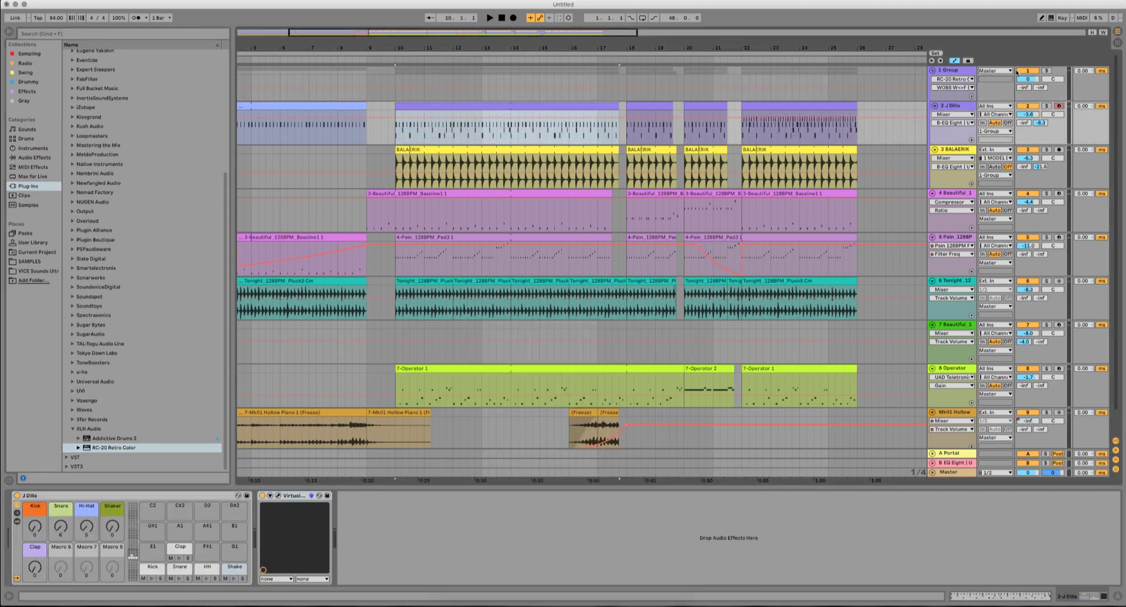
pyautogui.click(1046, 71)
pyautogui.press('space')
pyautogui.click(952, 70)
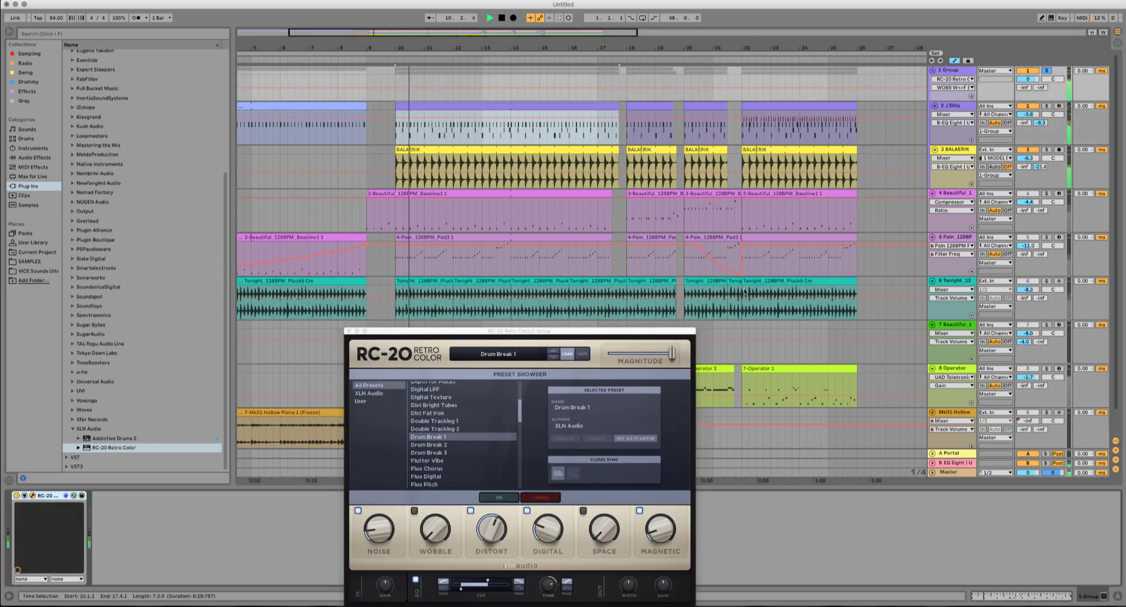
pyautogui.click(437, 445)
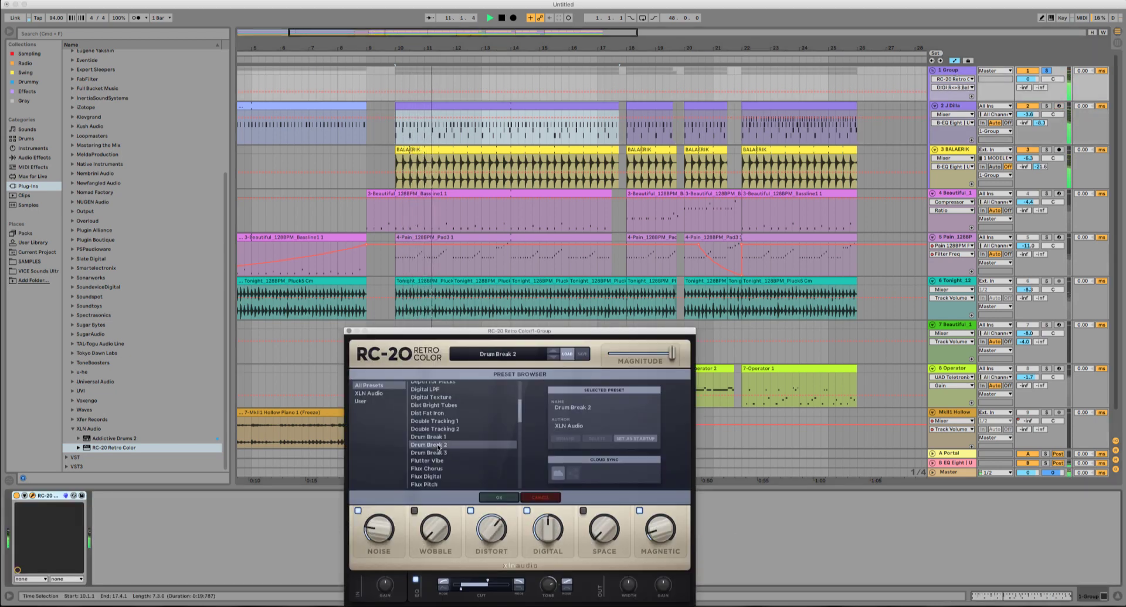
pyautogui.press('Down')
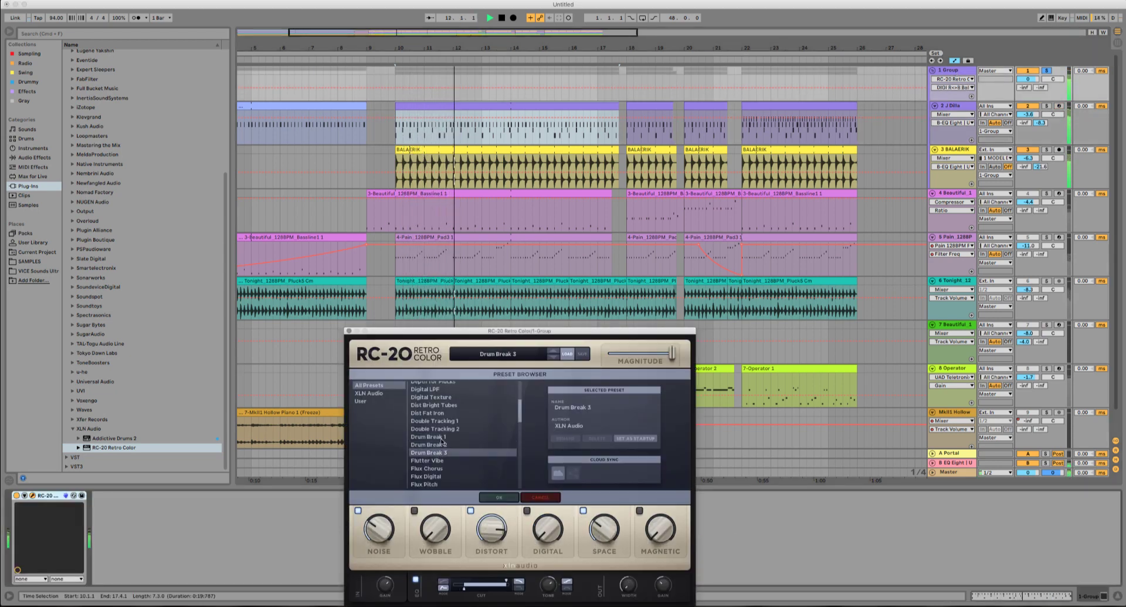
# Step: Reduce the RC-20's Noise amount, adjust its Space amount during playback, and close the plug-in window
pyautogui.moveTo(379, 530); pyautogui.dragTo(377, 572)
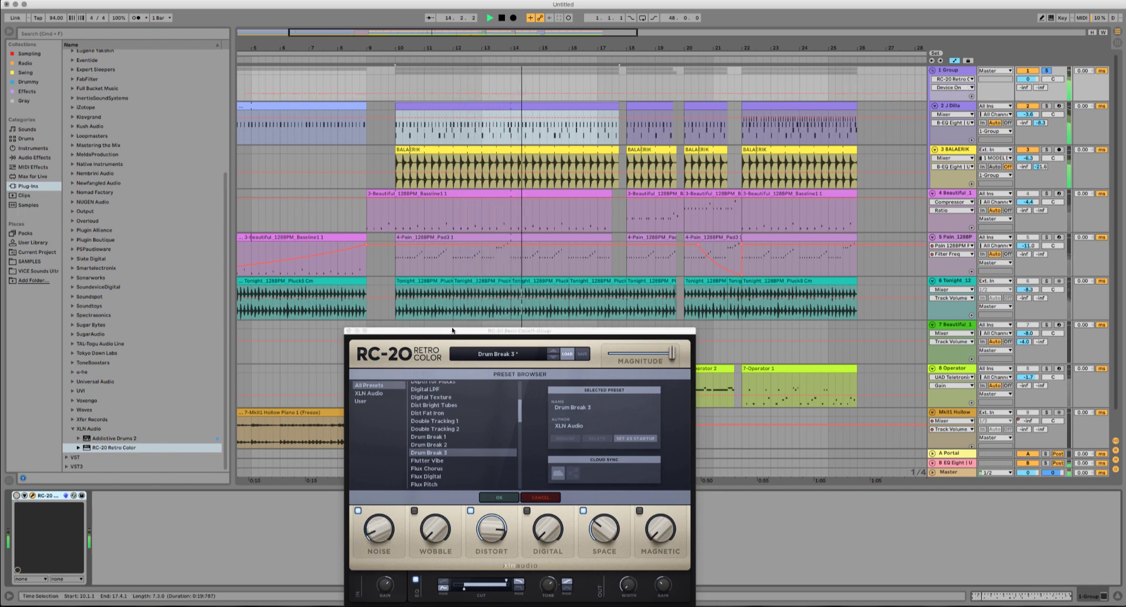
pyautogui.moveTo(454, 334); pyautogui.dragTo(450, 244)
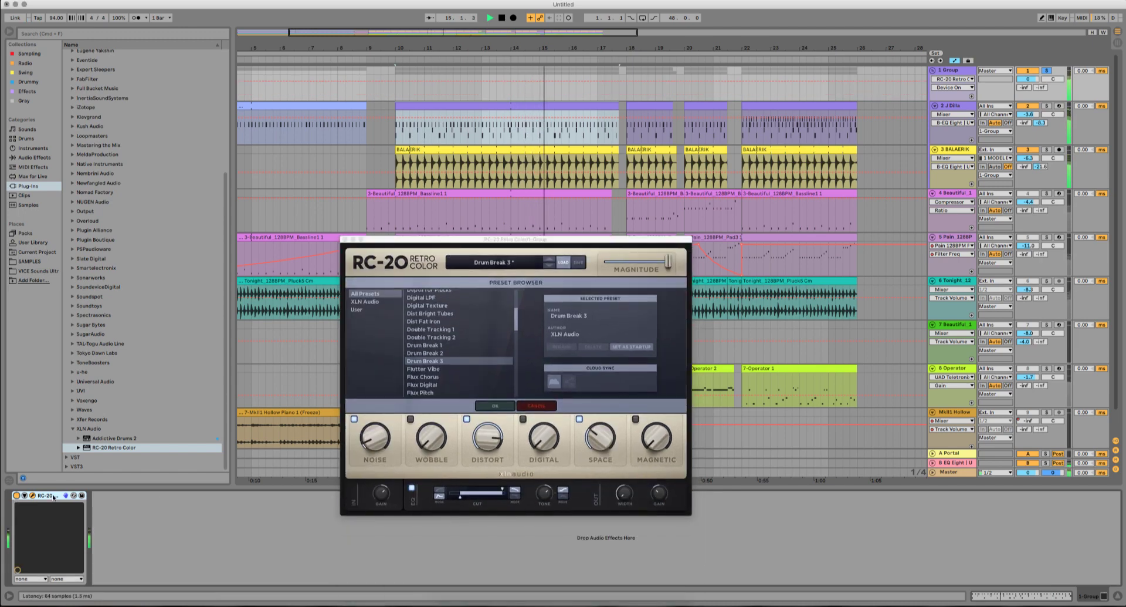
pyautogui.click(600, 438)
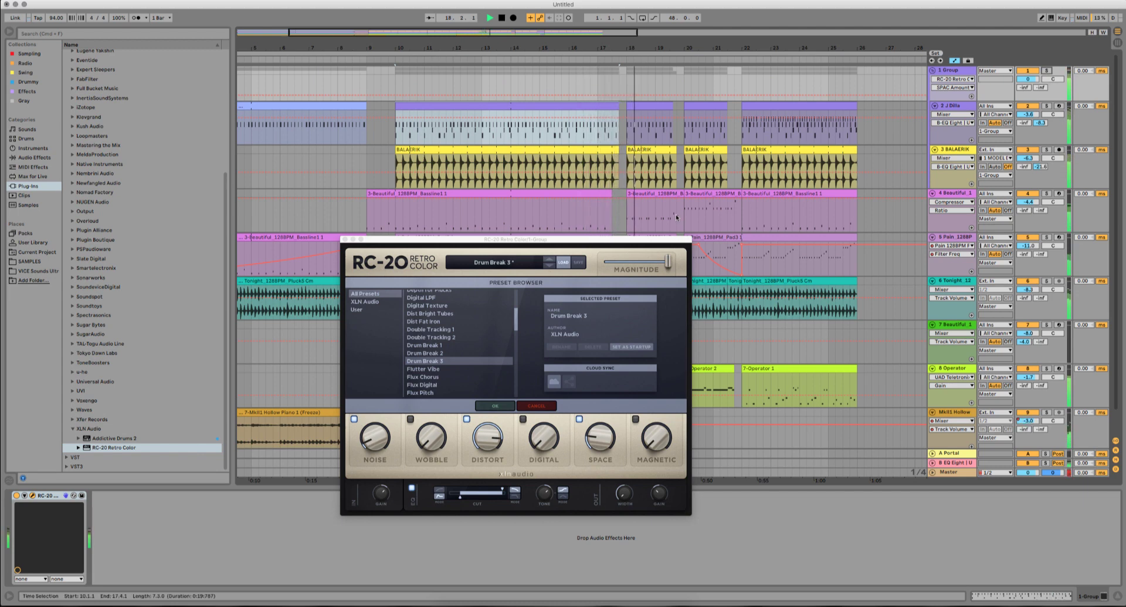
pyautogui.click(345, 239)
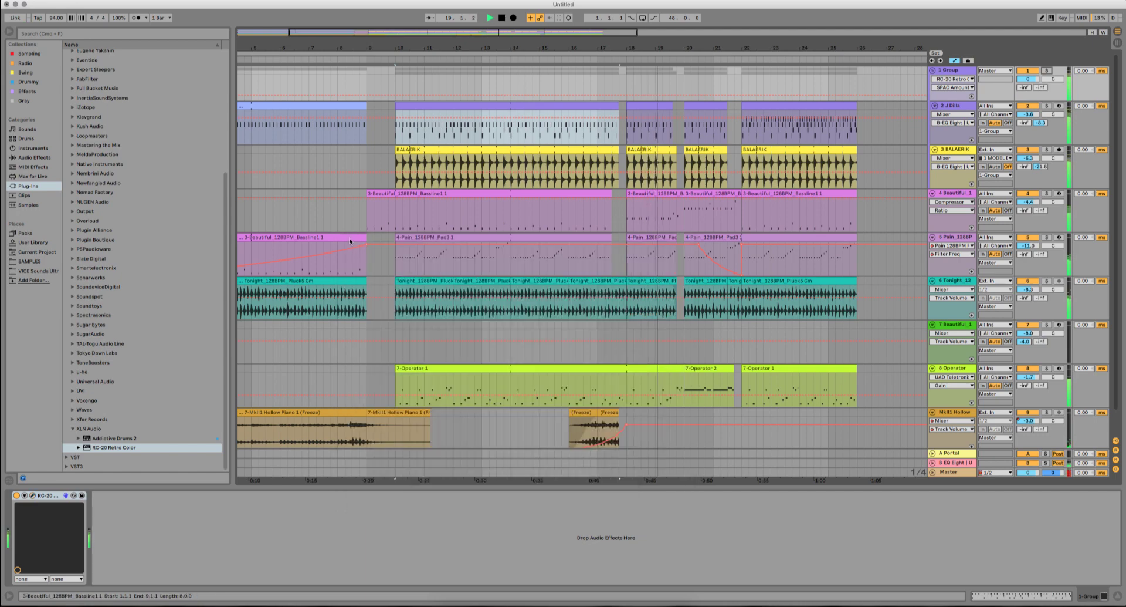
# Step: Set the sidechain Compressor's threshold on the Operator track to about -25.5 dB while playing from bar 10
pyautogui.press('w')
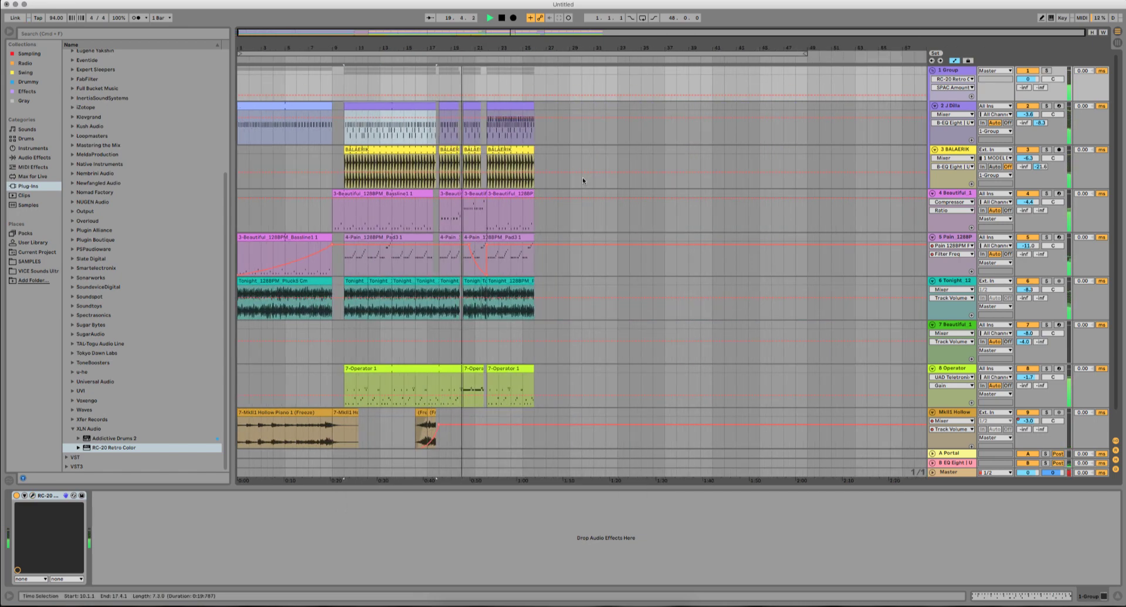
pyautogui.press('space')
pyautogui.scroll(-2, 600, 247)
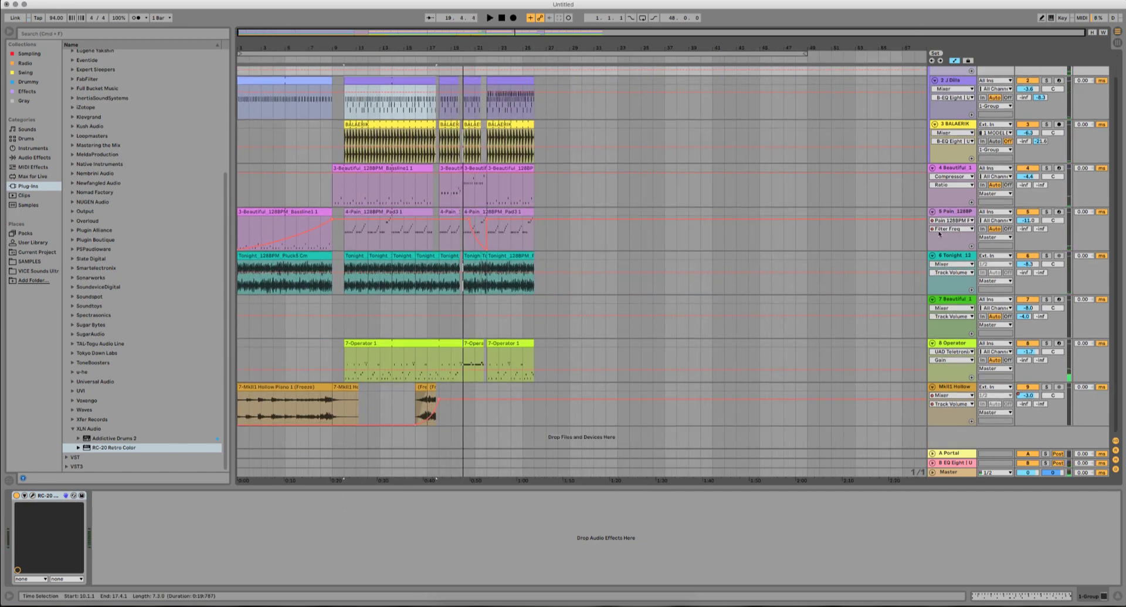
pyautogui.click(960, 168)
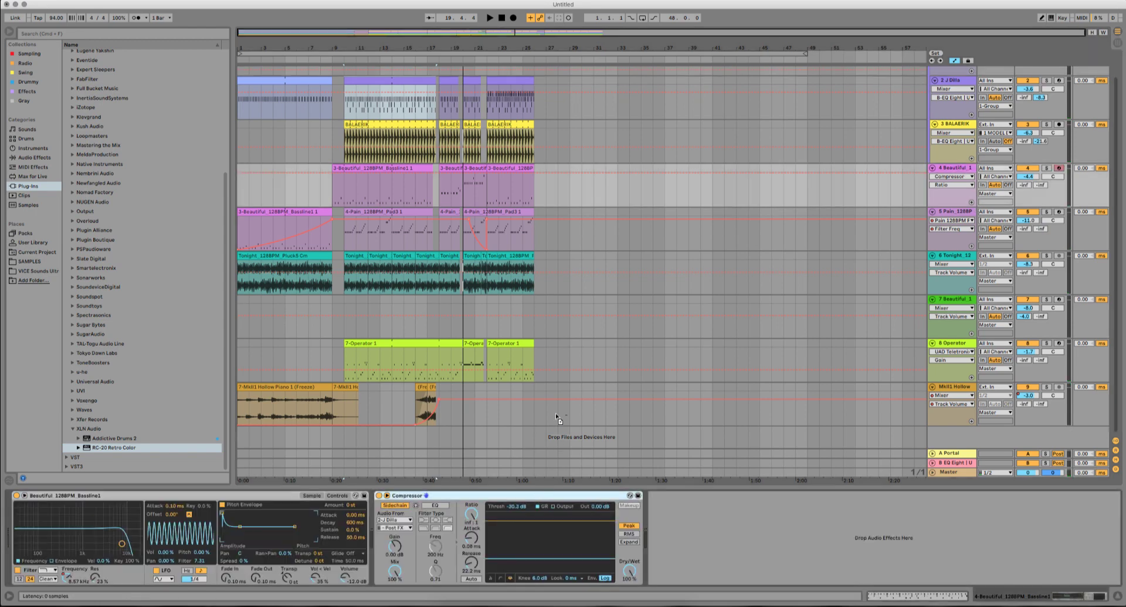
pyautogui.click(763, 355)
pyautogui.click(953, 345)
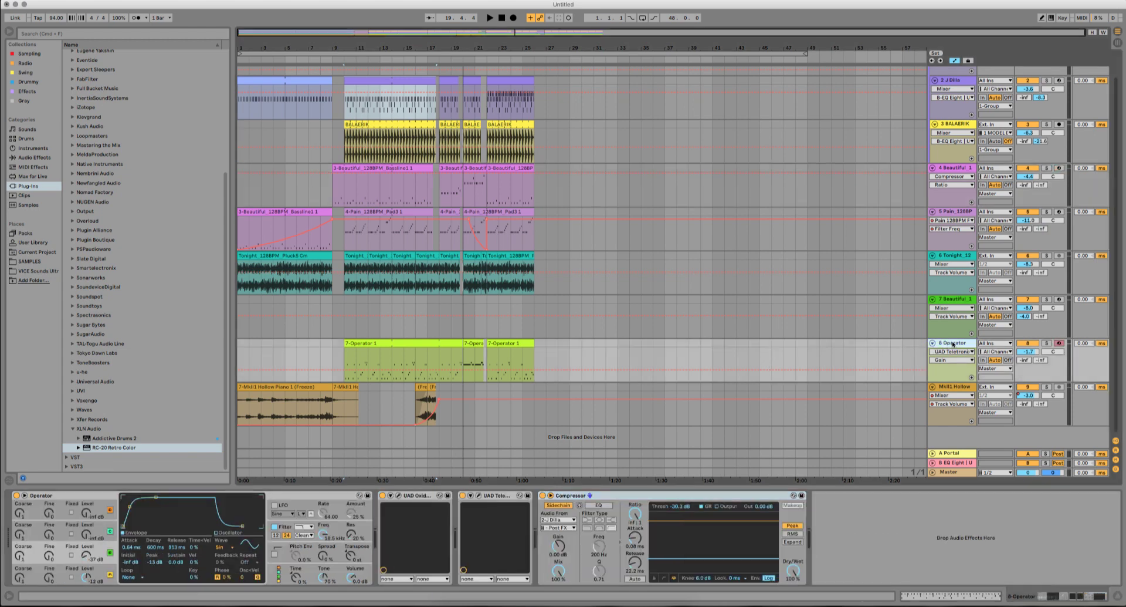
pyautogui.press('space')
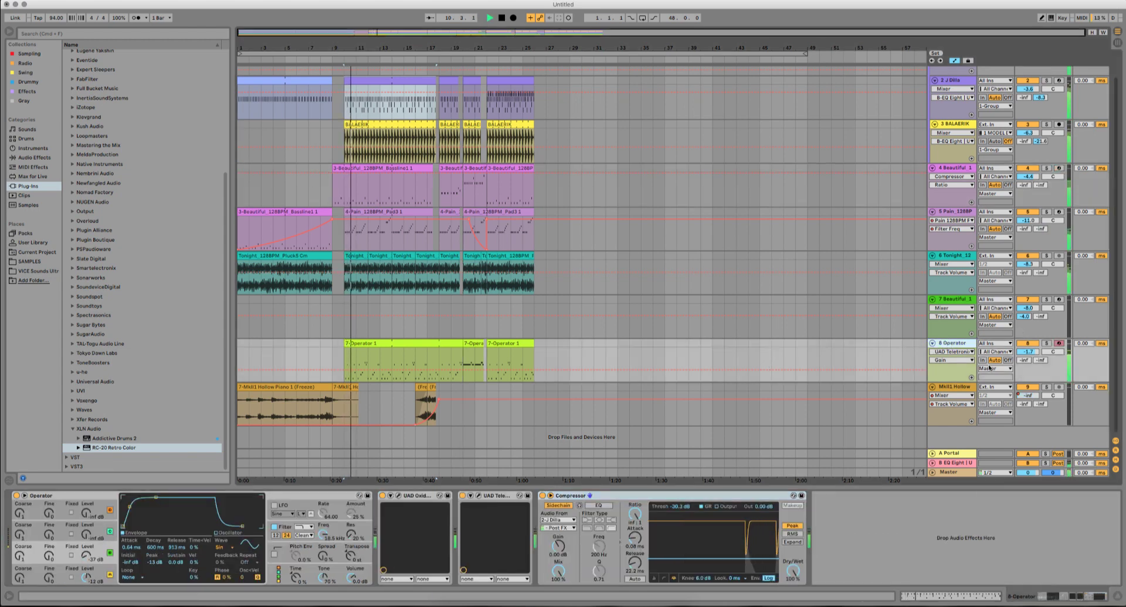
pyautogui.moveTo(705, 559); pyautogui.dragTo(704, 555)
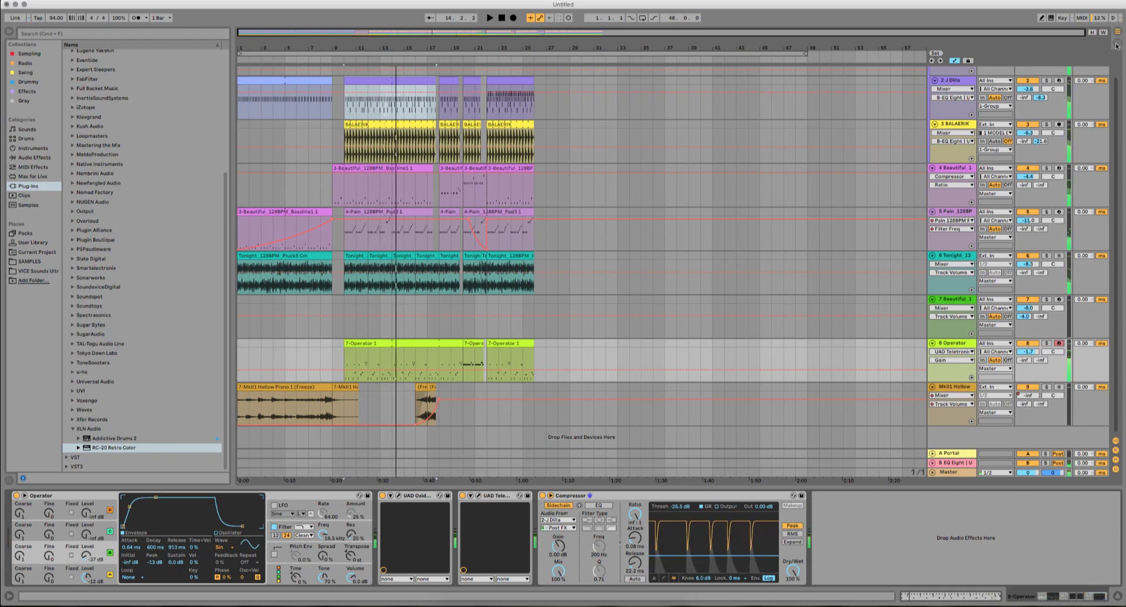
# Step: In Session View, fold the drum group, lower the volume of all tracks together, and play the mix
pyautogui.press('Tab')
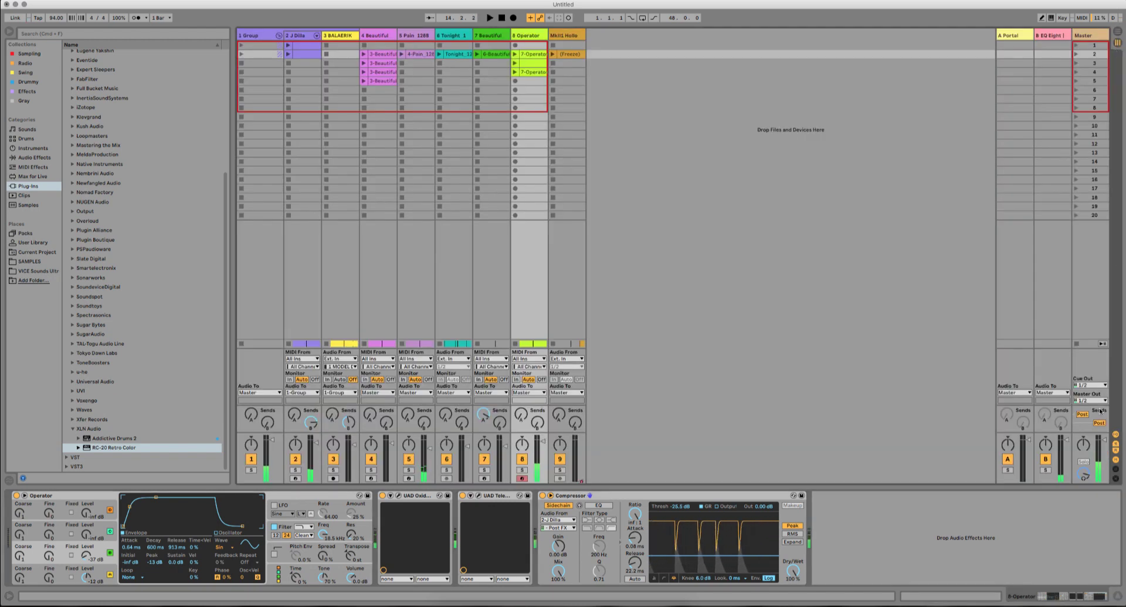
pyautogui.click(563, 37)
pyautogui.click(279, 36)
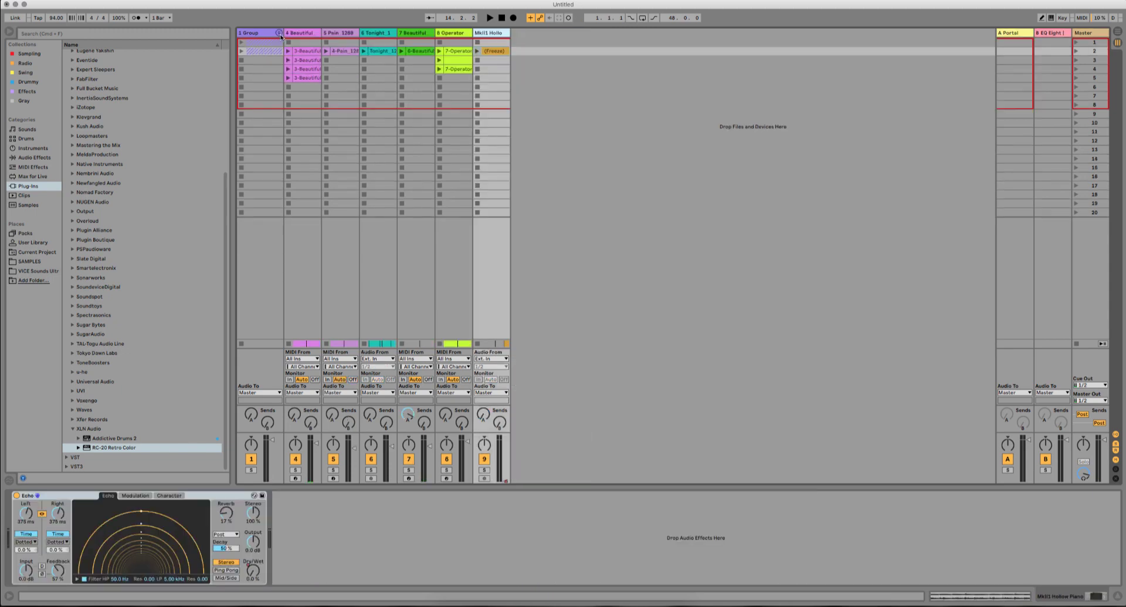
pyautogui.click(251, 33)
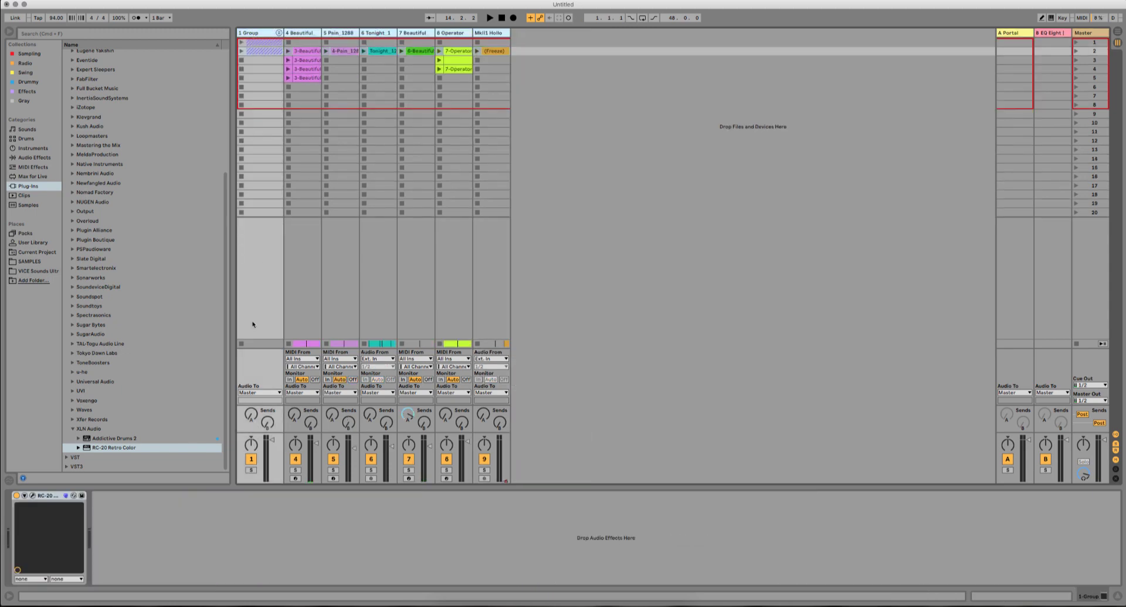
pyautogui.moveTo(278, 443); pyautogui.dragTo(279, 444)
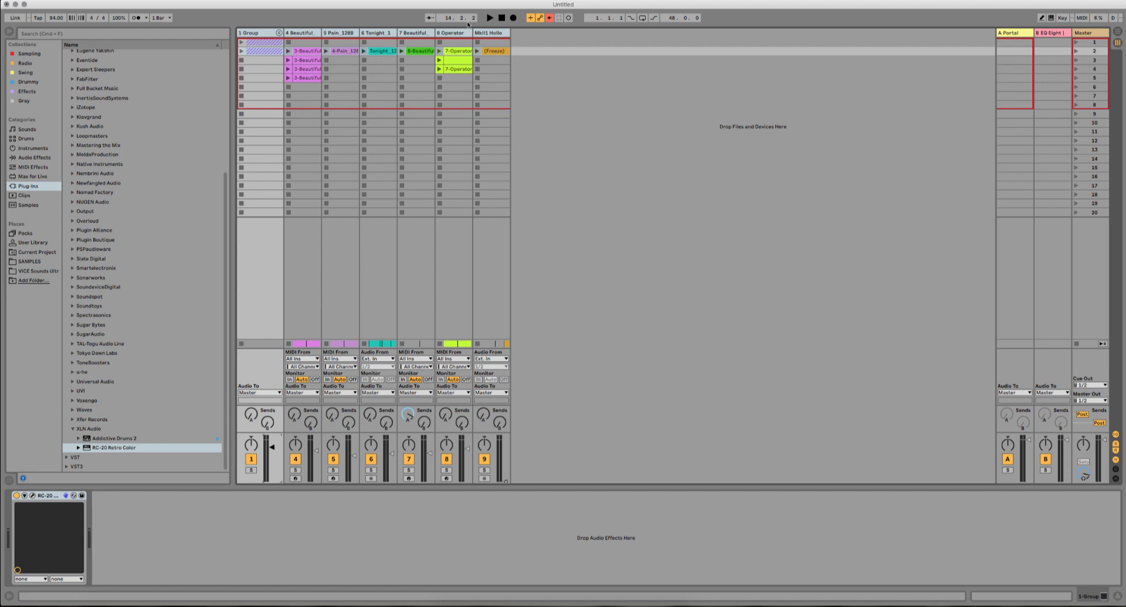
pyautogui.click(483, 34)
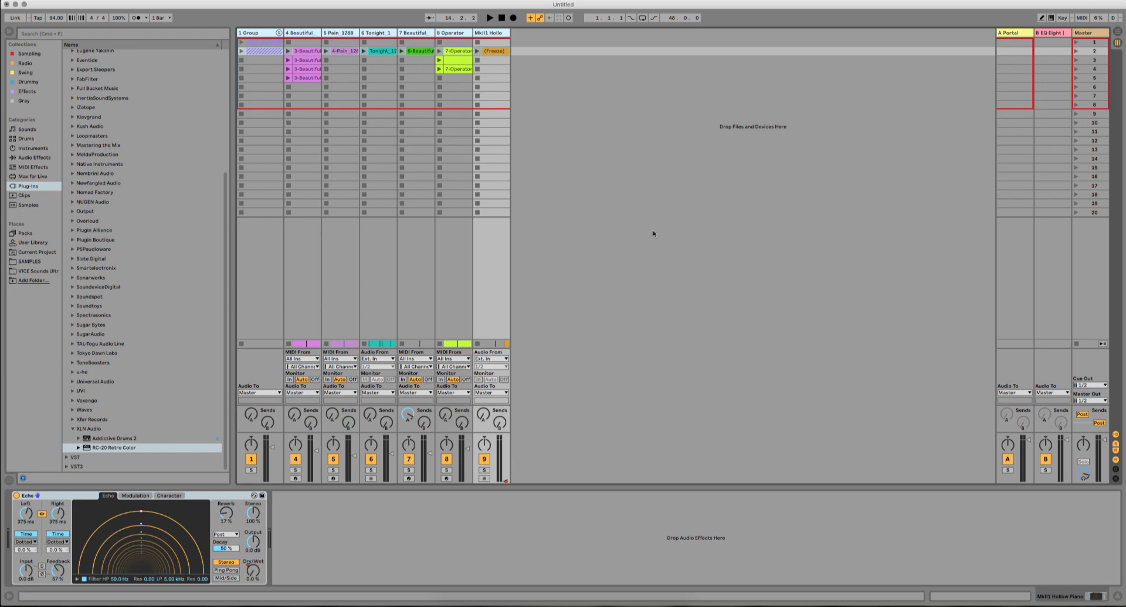
pyautogui.press('space')
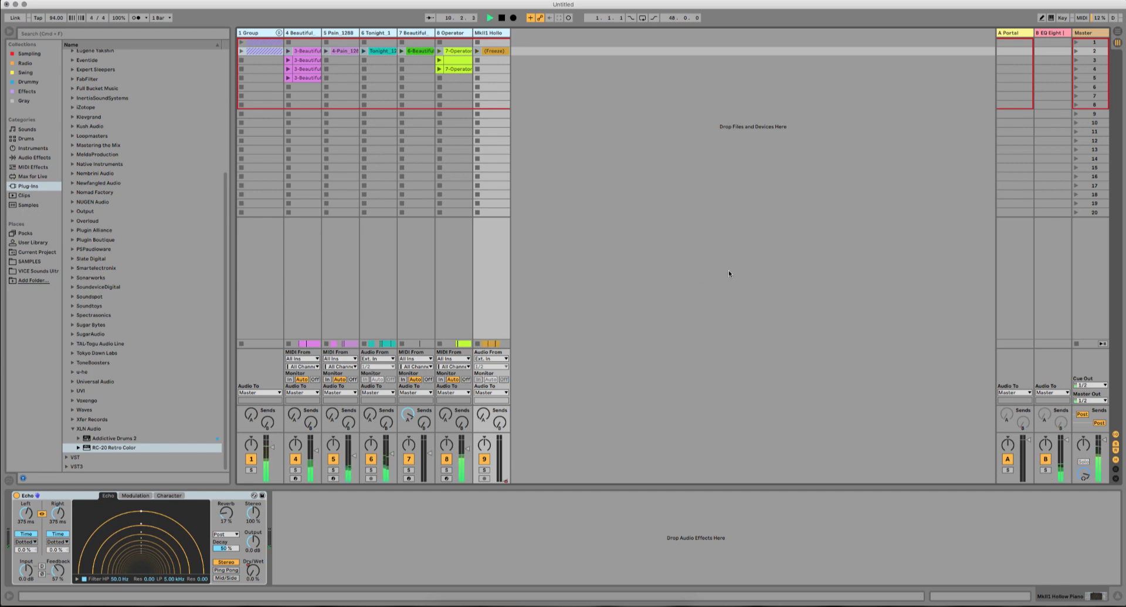
# Step: Find the UAD Oxford Limiter in the Radio collection and add it to the Master track
pyautogui.click(74, 429)
pyautogui.click(73, 401)
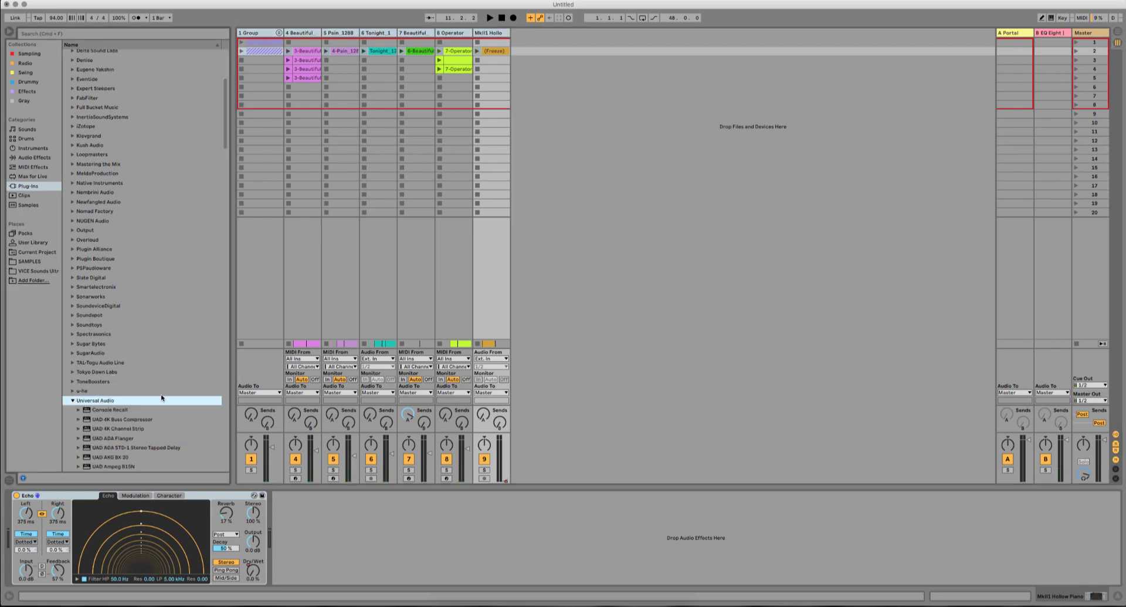
pyautogui.scroll(-15, 160, 376)
pyautogui.click(26, 63)
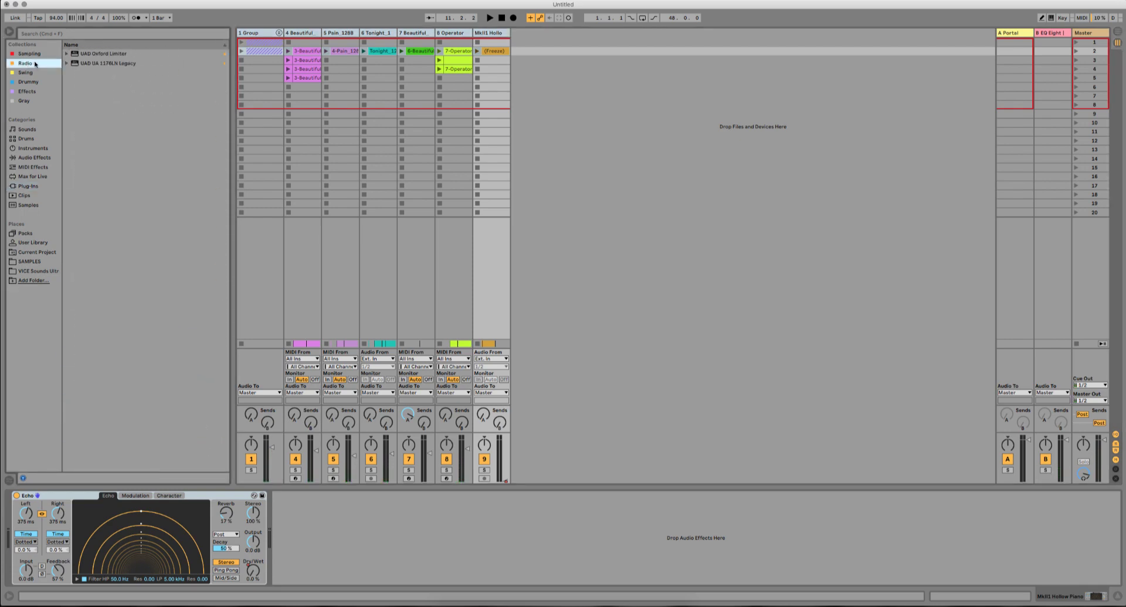
pyautogui.click(95, 53)
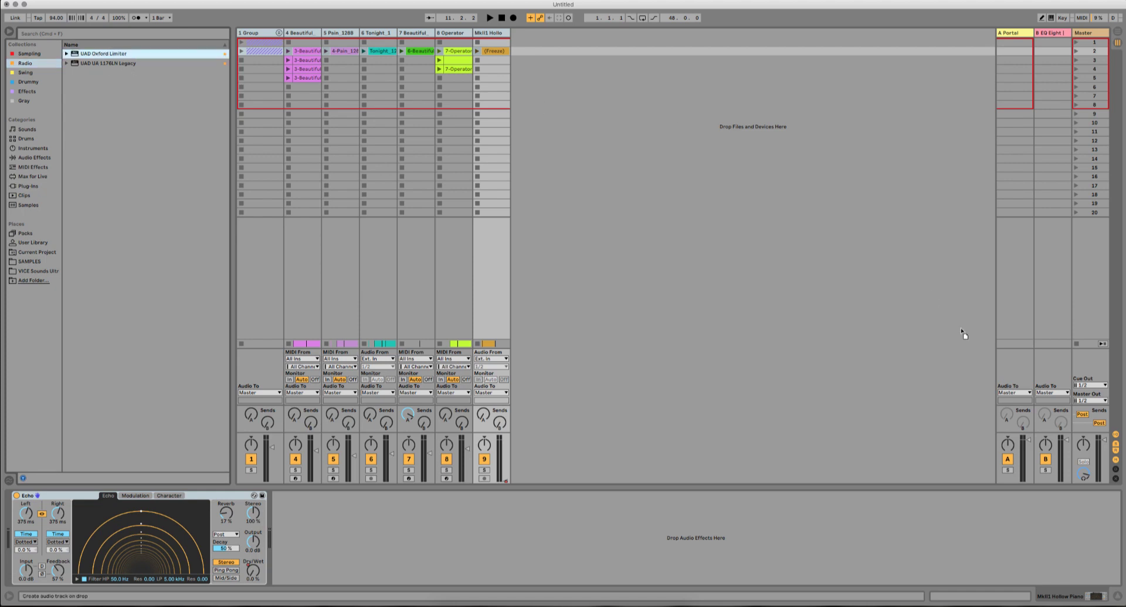
pyautogui.click(1086, 34)
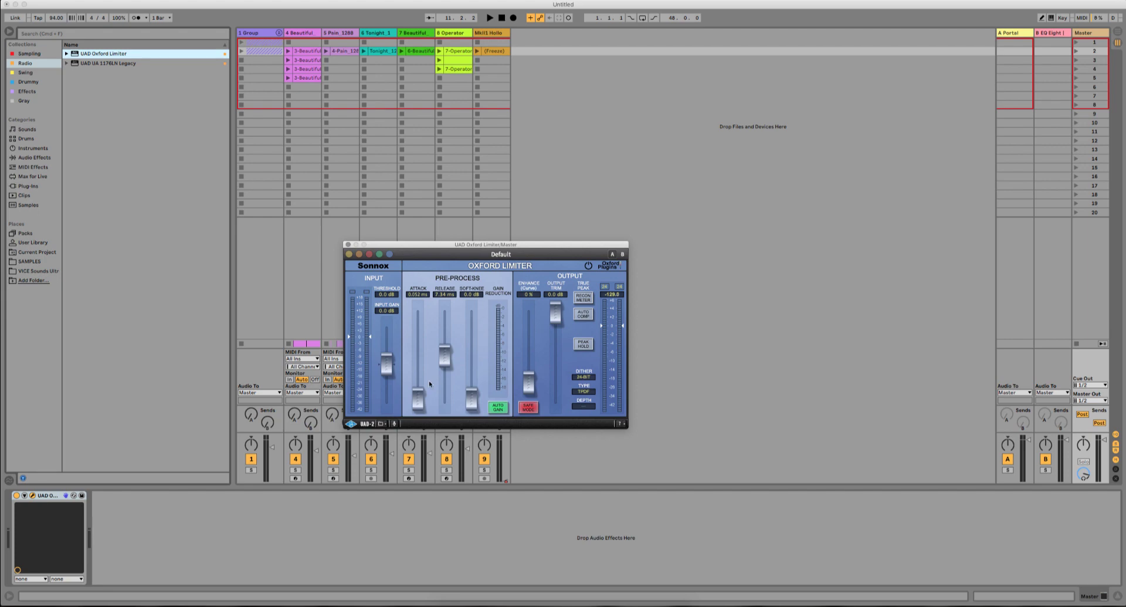
# Step: Load the limiter's Hot and Pumpy preset, then during playback set its input gain to about +7 dB and adjust the drum group's volume
pyautogui.click(389, 424)
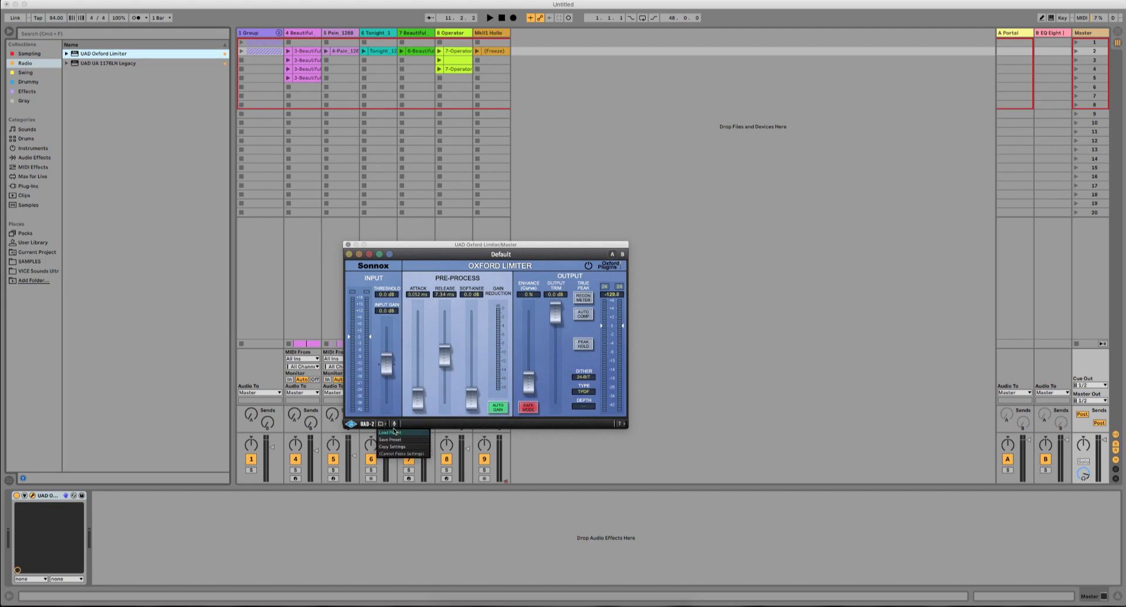
pyautogui.click(395, 432)
pyautogui.scroll(-2, 680, 278)
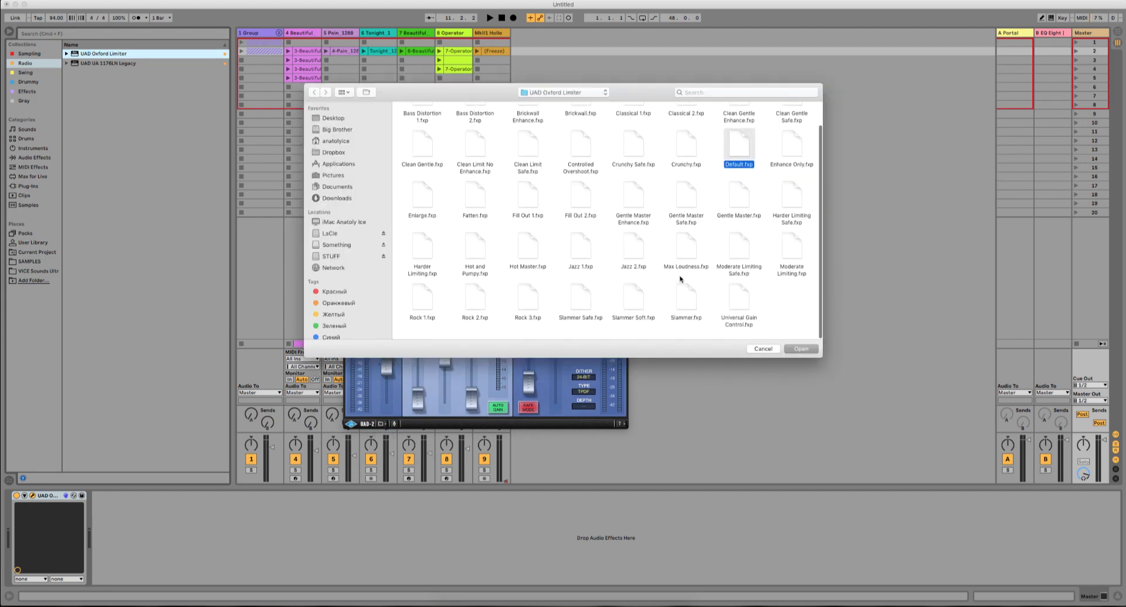
pyautogui.doubleClick(470, 258)
pyautogui.press('space')
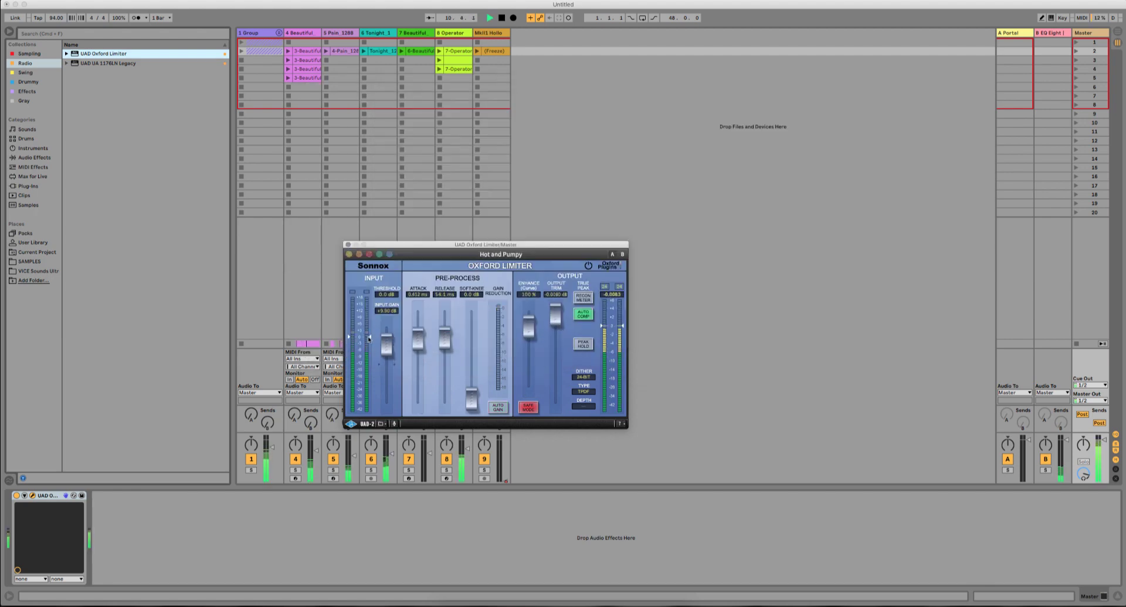
pyautogui.moveTo(387, 344); pyautogui.dragTo(389, 352)
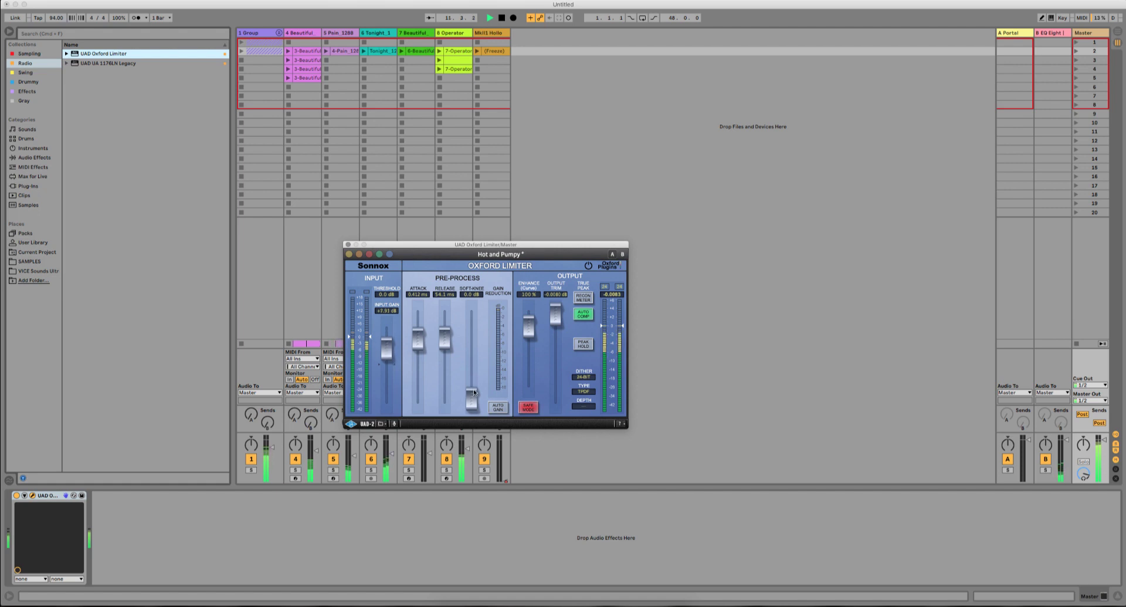
pyautogui.click(271, 447)
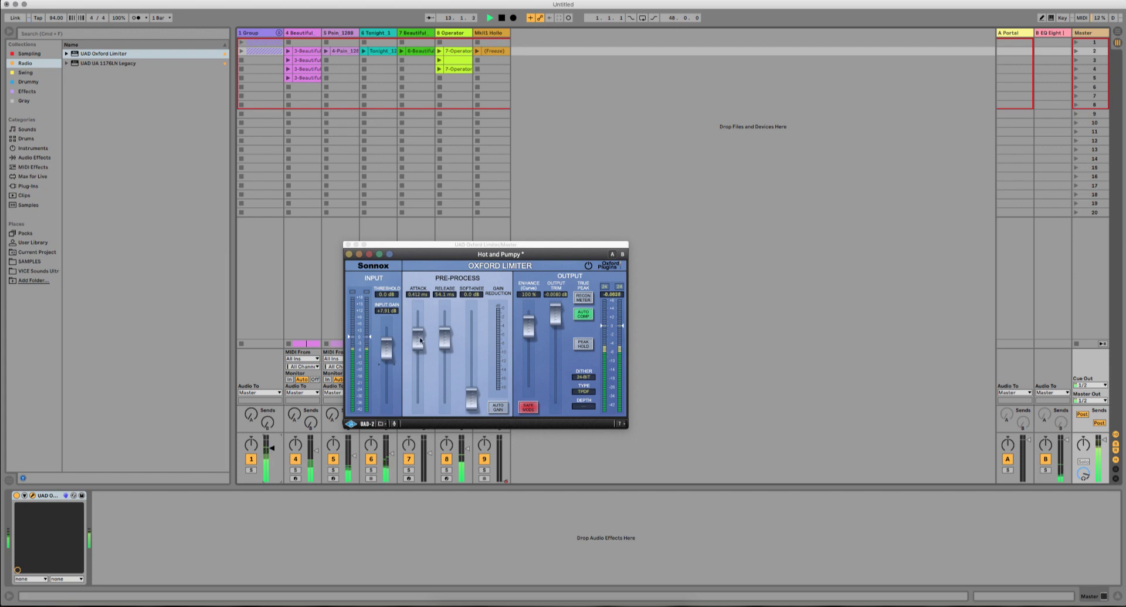
# Step: Close the limiter window, return to Arrangement View and select the Beautiful bassline track
pyautogui.click(347, 244)
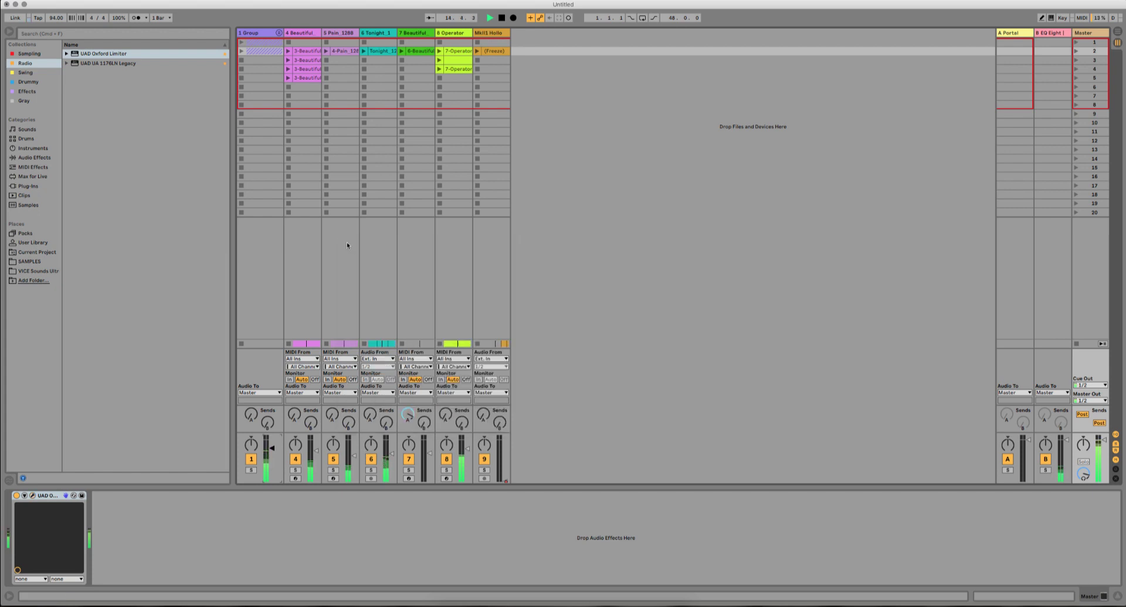
pyautogui.click(1116, 34)
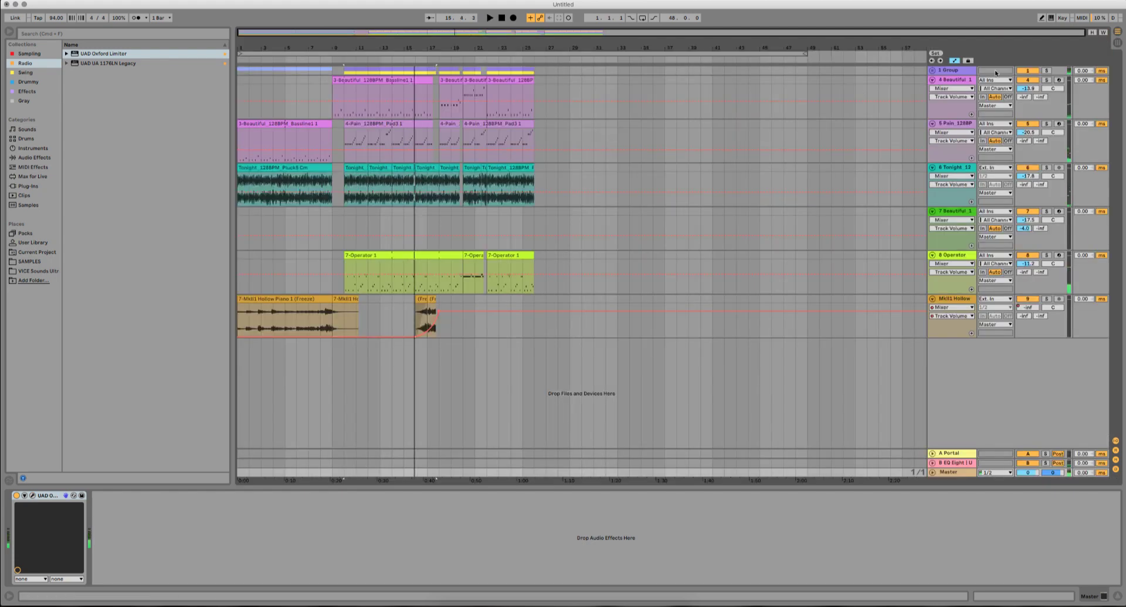
pyautogui.click(964, 81)
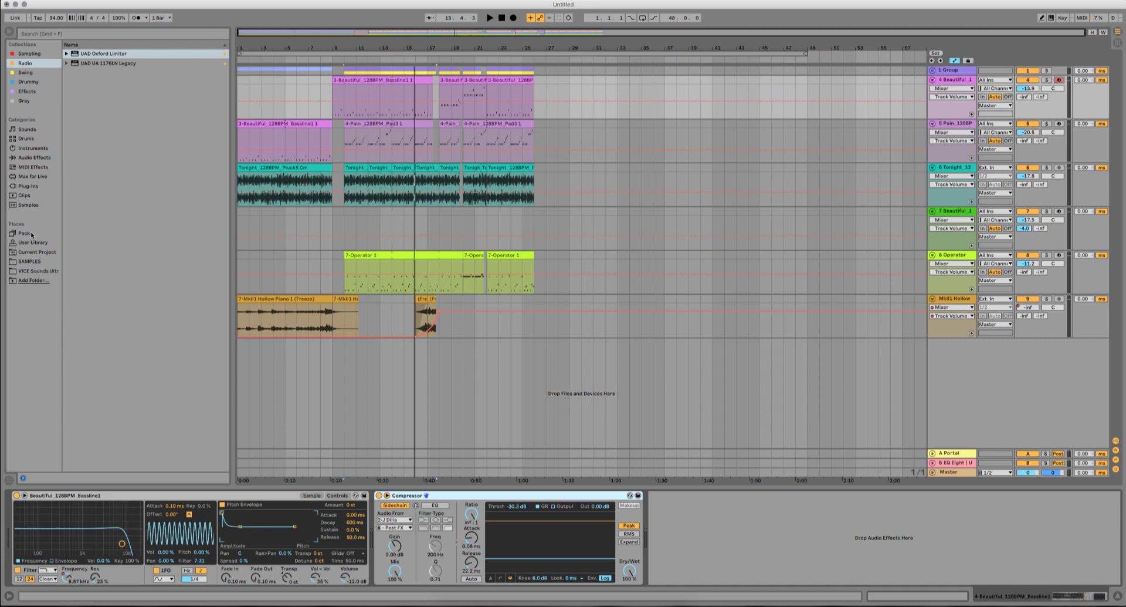
# Step: Search the plug-ins for "deca" and insert Soundtoys Decapitator before the Compressor on the Beautiful bassline track
pyautogui.click(27, 186)
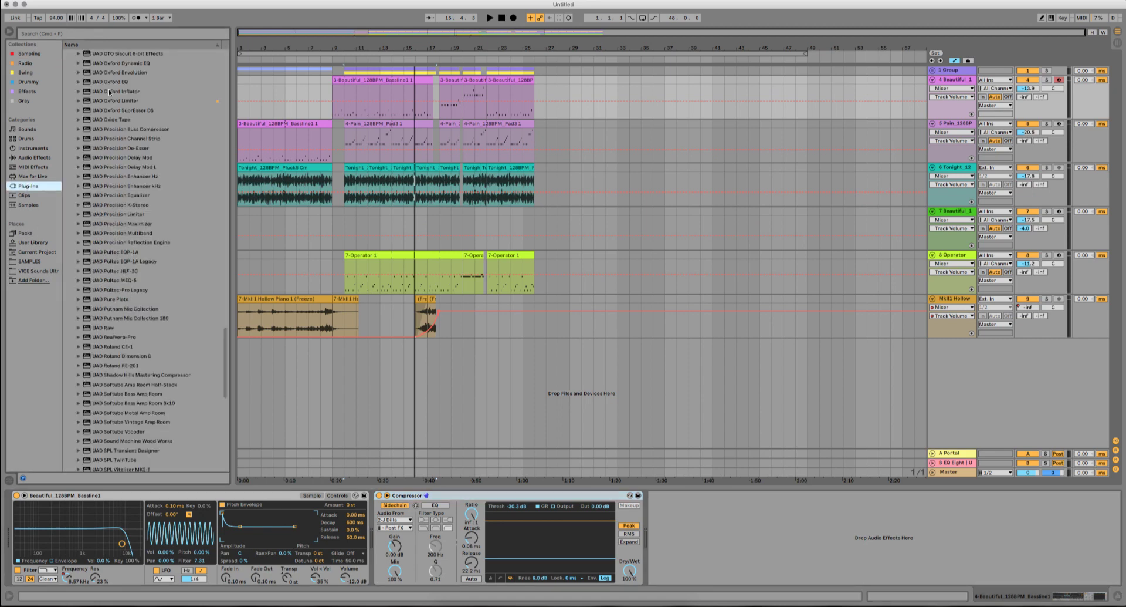
pyautogui.click(88, 35)
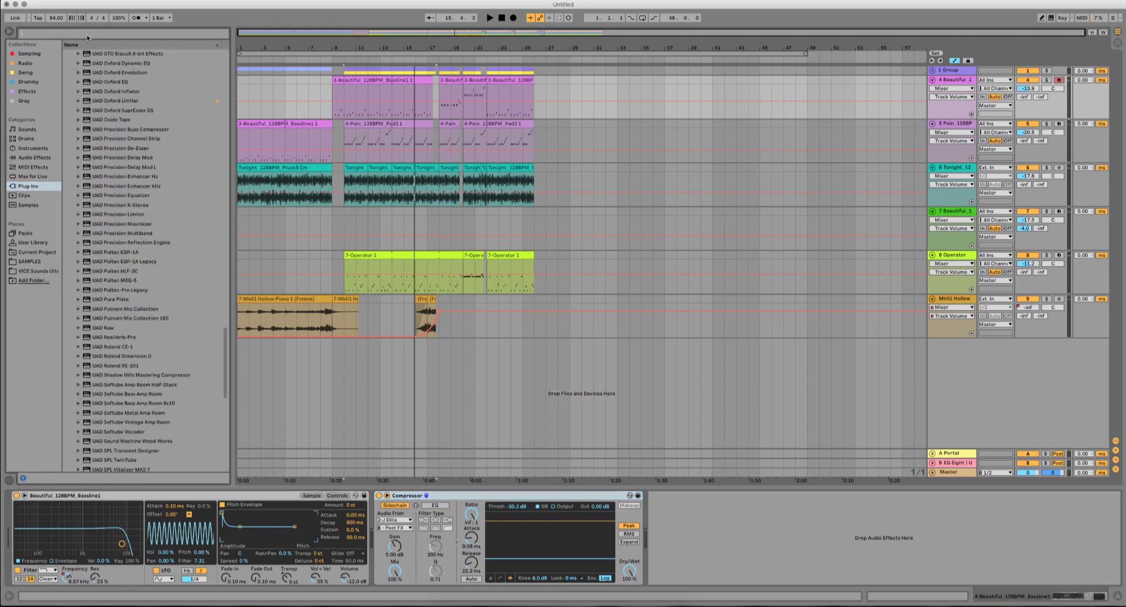
pyautogui.write('deca')
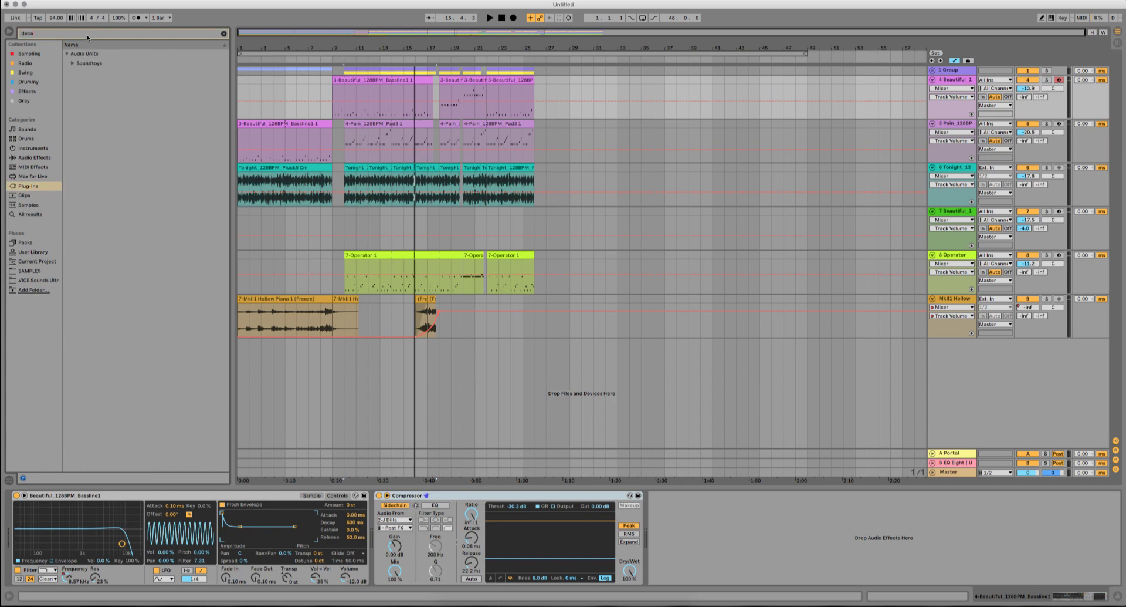
pyautogui.click(77, 65)
pyautogui.click(73, 63)
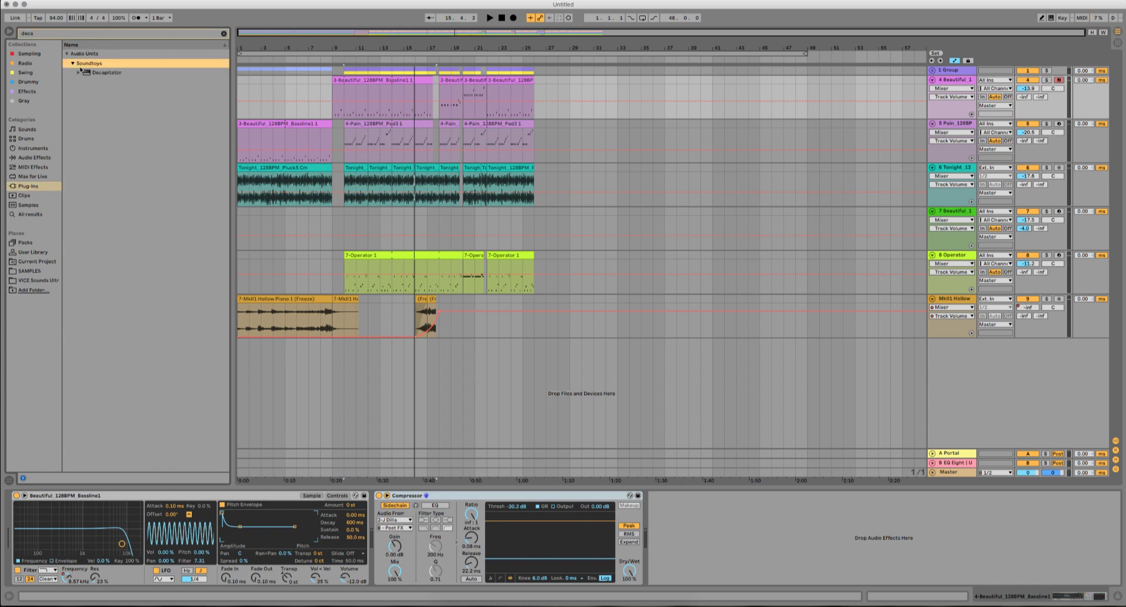
pyautogui.click(95, 73)
pyautogui.moveTo(214, 274); pyautogui.dragTo(377, 509)
# Step: Adjust Decapitator's drive, choose the N style, and solo the Beautiful bassline track for playback
pyautogui.moveTo(401, 369); pyautogui.dragTo(392, 363)
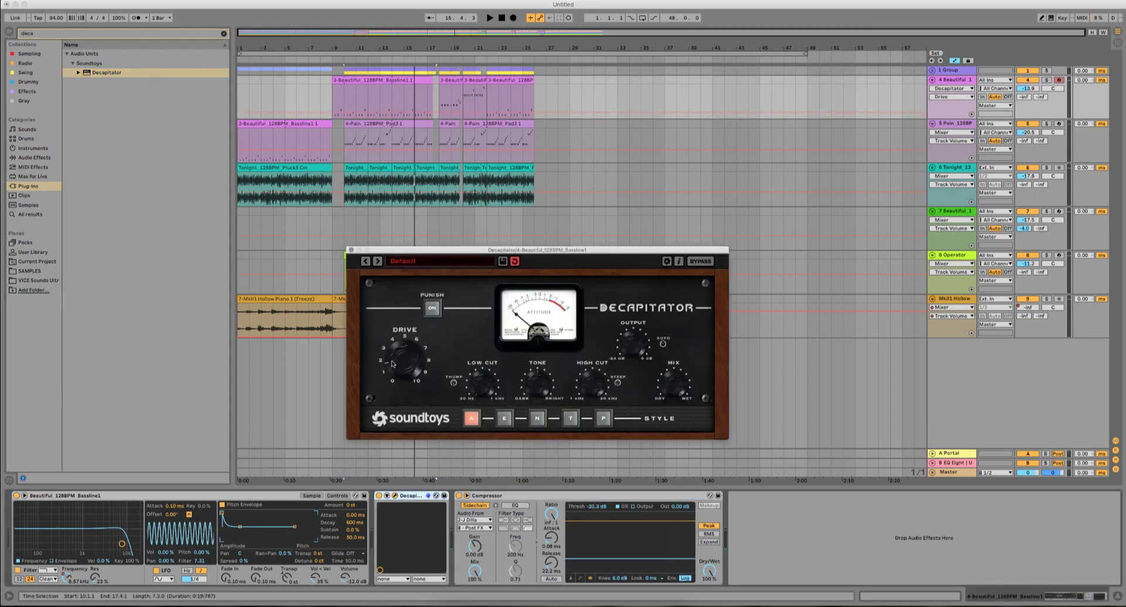
pyautogui.click(538, 418)
pyautogui.click(1046, 124)
pyautogui.press('space')
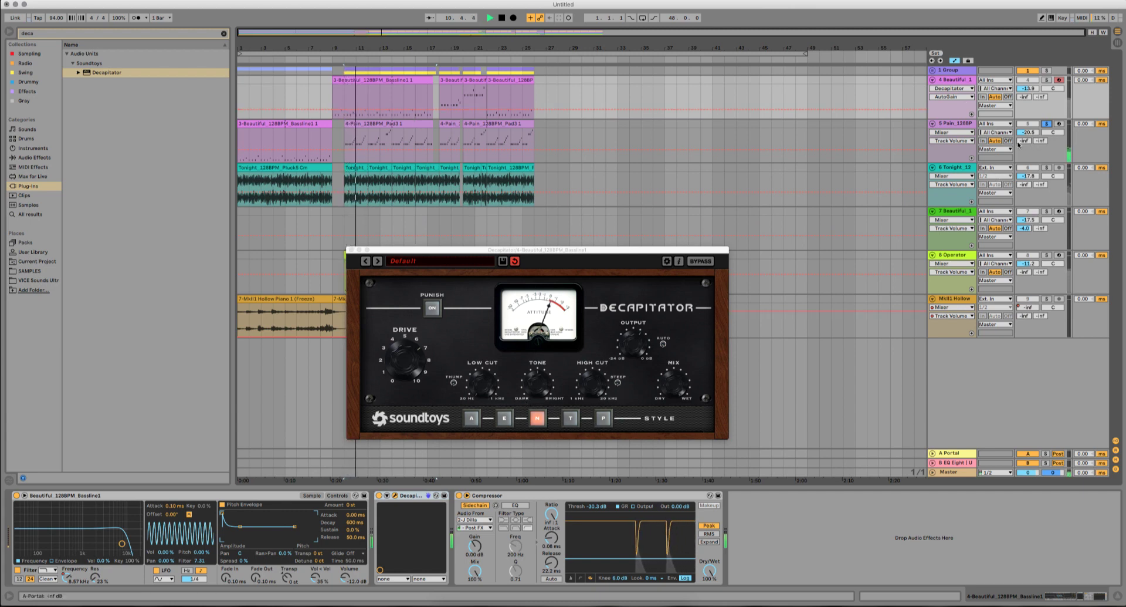
pyautogui.press('space')
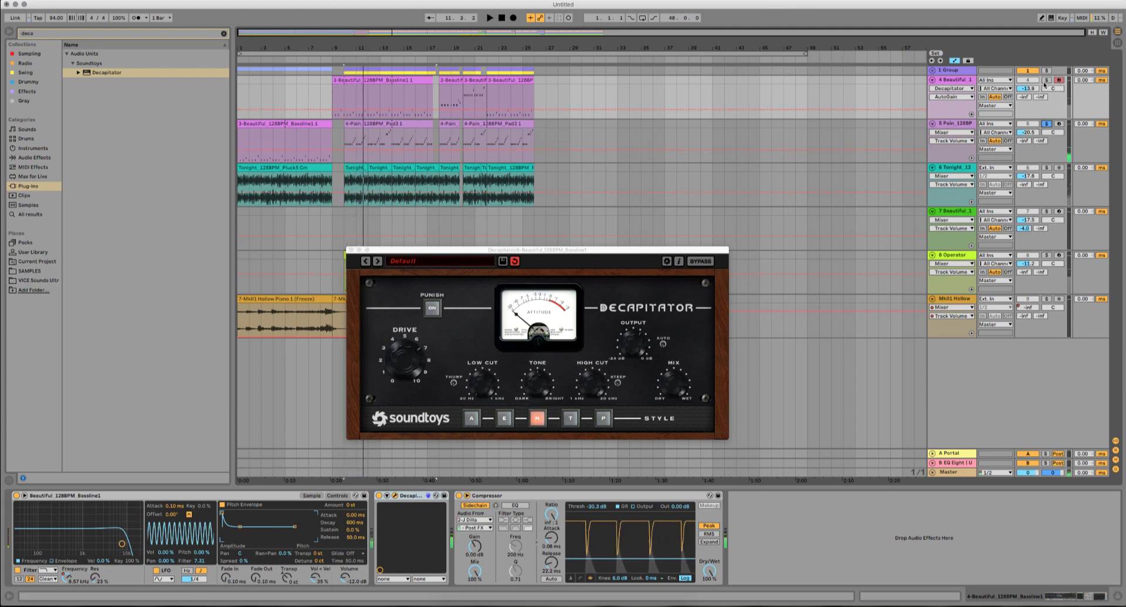
pyautogui.click(1046, 81)
pyautogui.press('space')
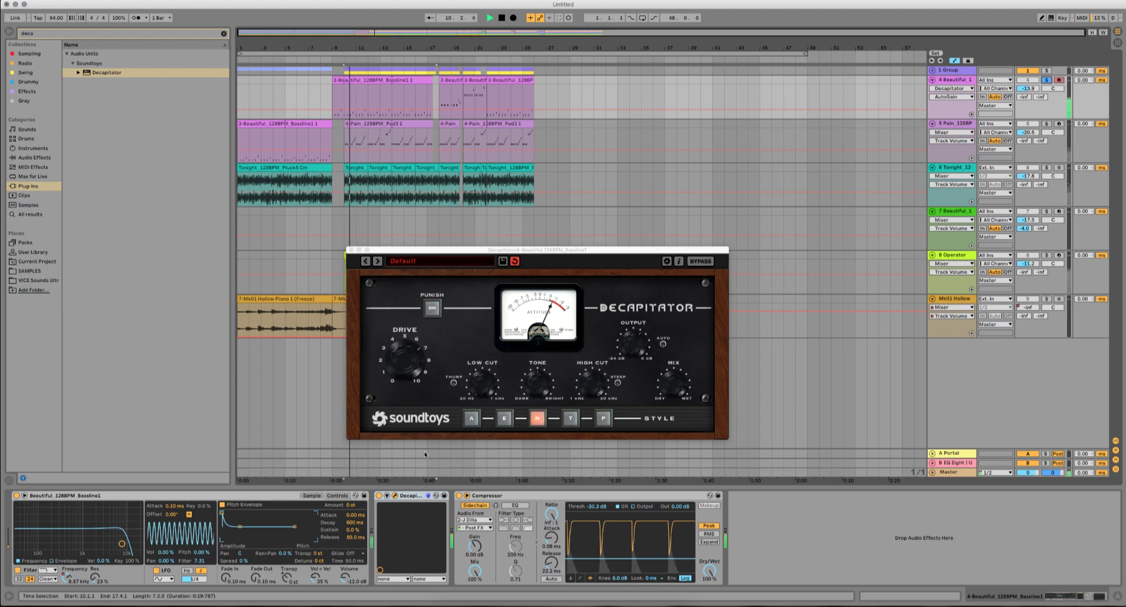
# Step: Compare the bassline with Decapitator bypassed and active, adjusting its output level to match
pyautogui.click(406, 496)
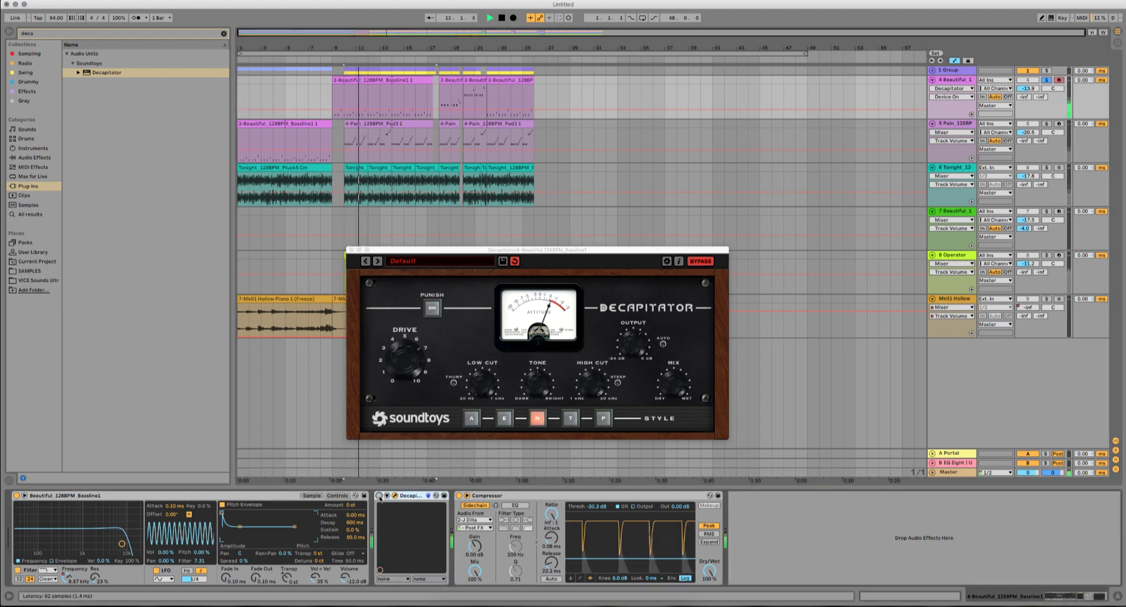
pyautogui.click(633, 342)
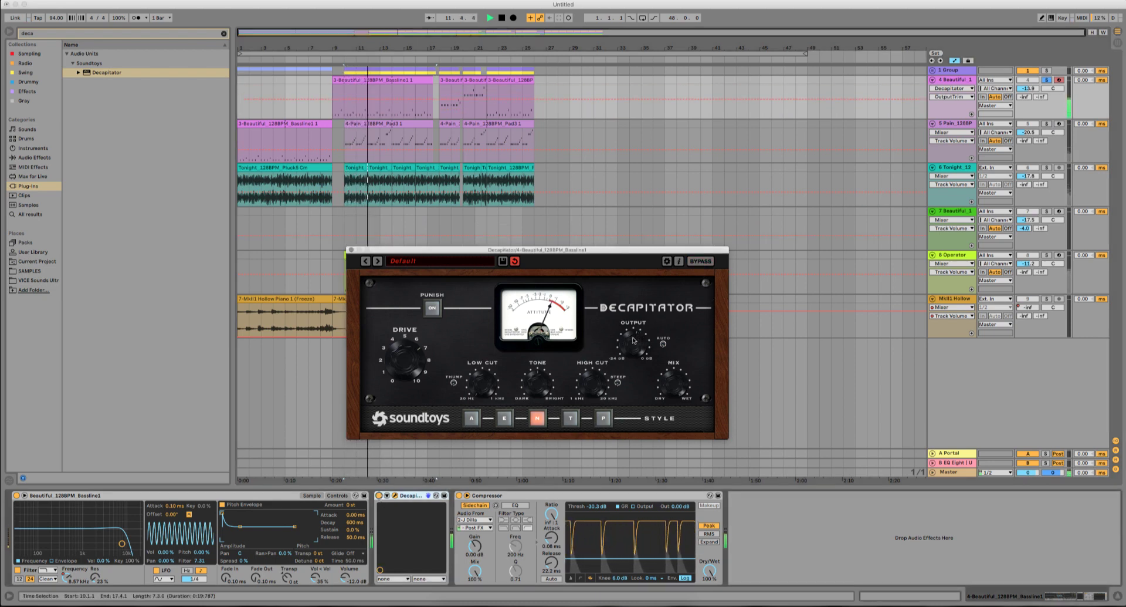
pyautogui.click(379, 495)
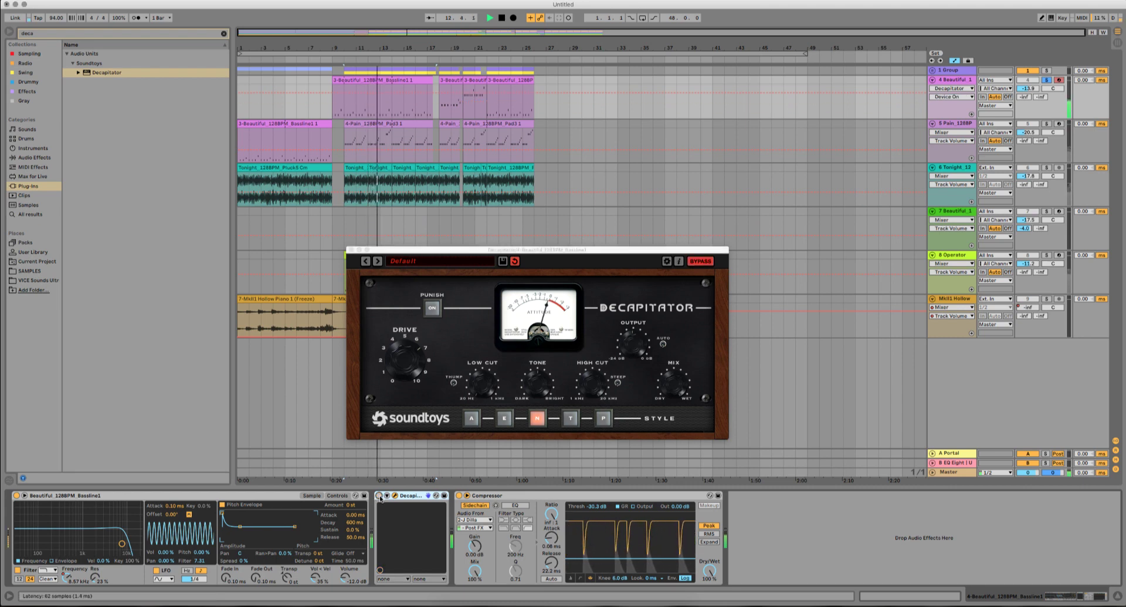
pyautogui.click(379, 496)
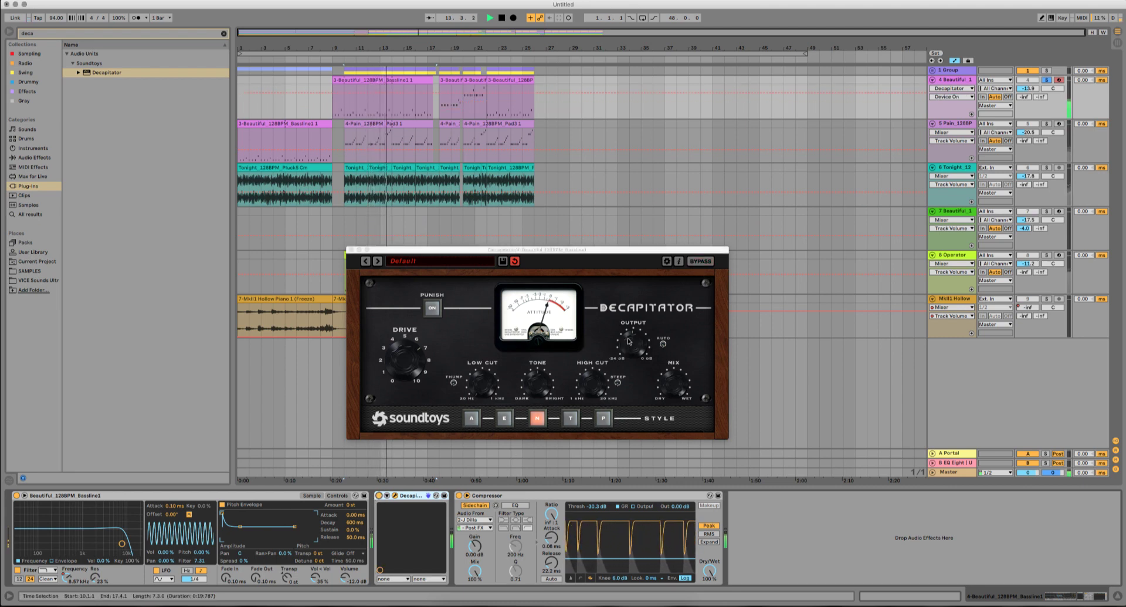
pyautogui.click(628, 345)
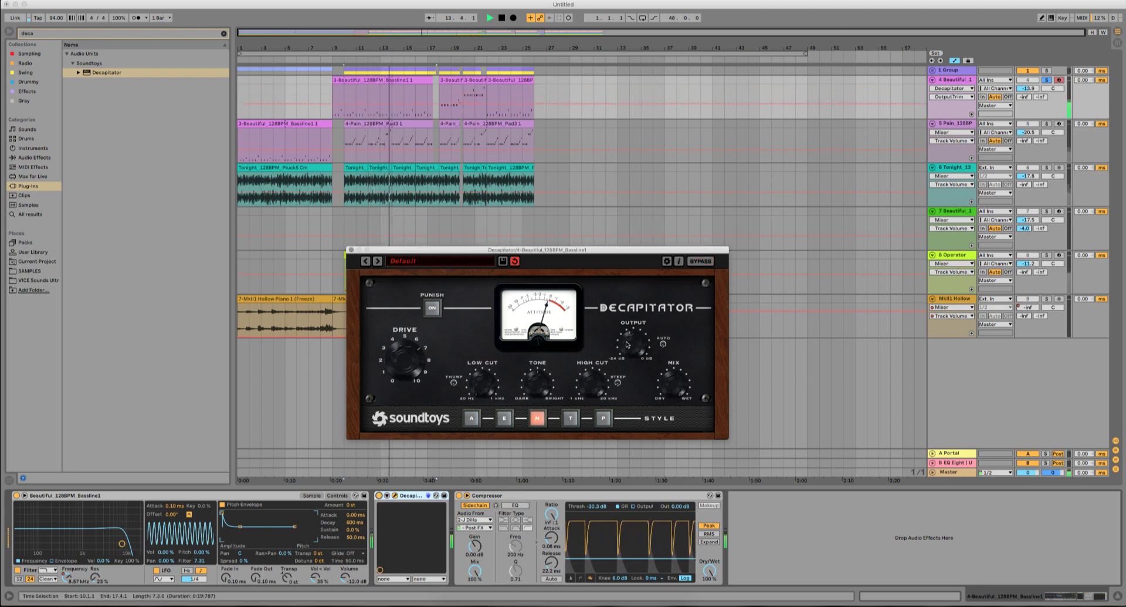
pyautogui.click(379, 496)
pyautogui.click(379, 496)
# Step: Adjust Decapitator's low cut, tone and high cut, unsolo the bassline, fine-tune the drive in the full mix and close the plug-in
pyautogui.click(470, 373)
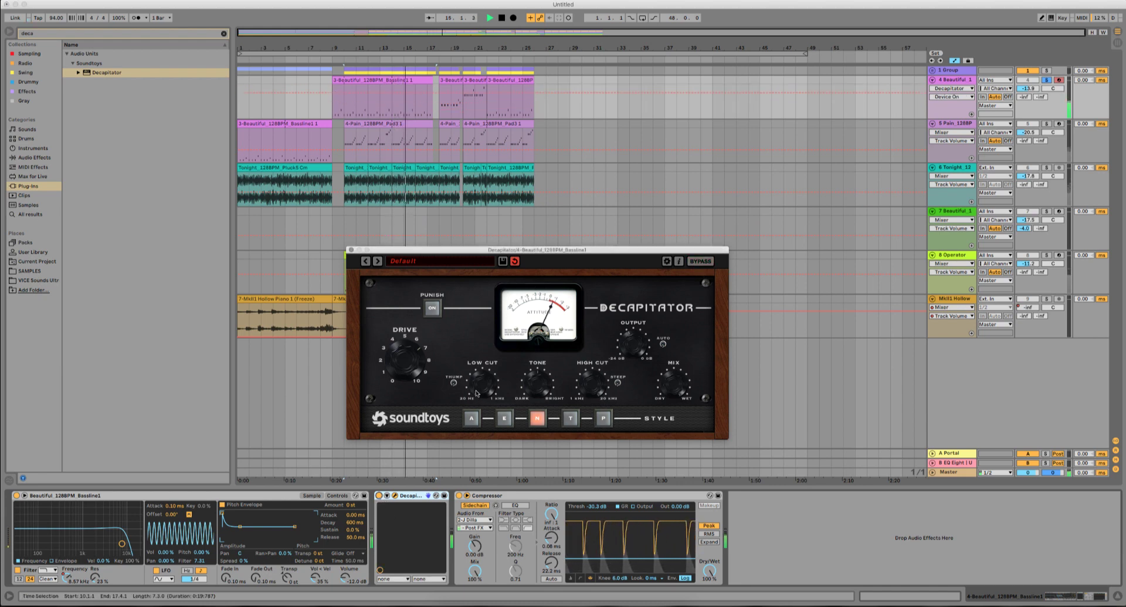
pyautogui.click(538, 382)
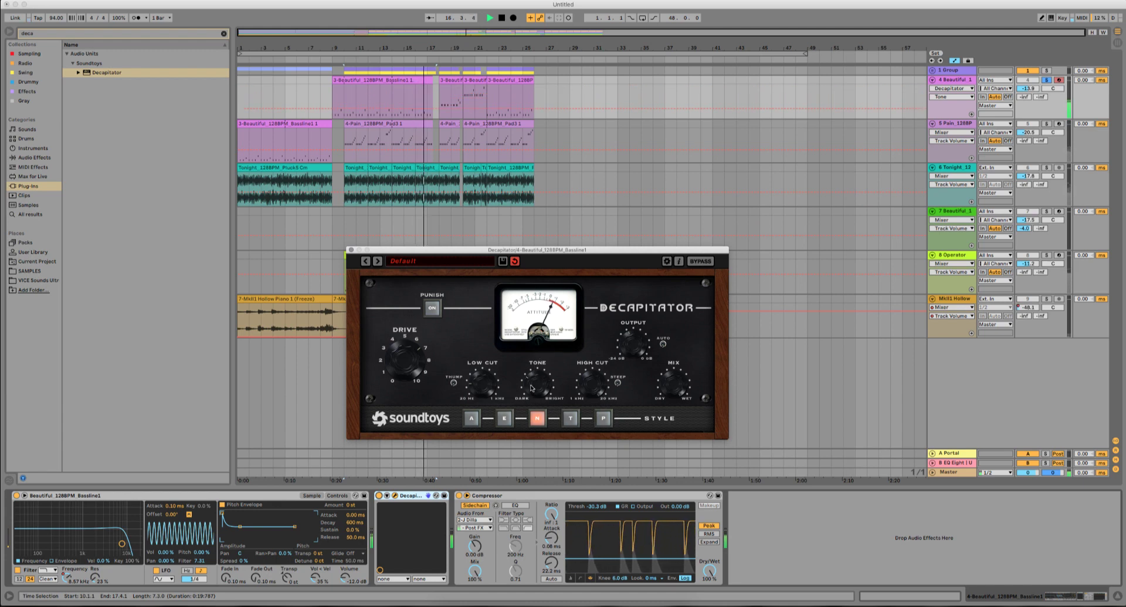
pyautogui.click(594, 392)
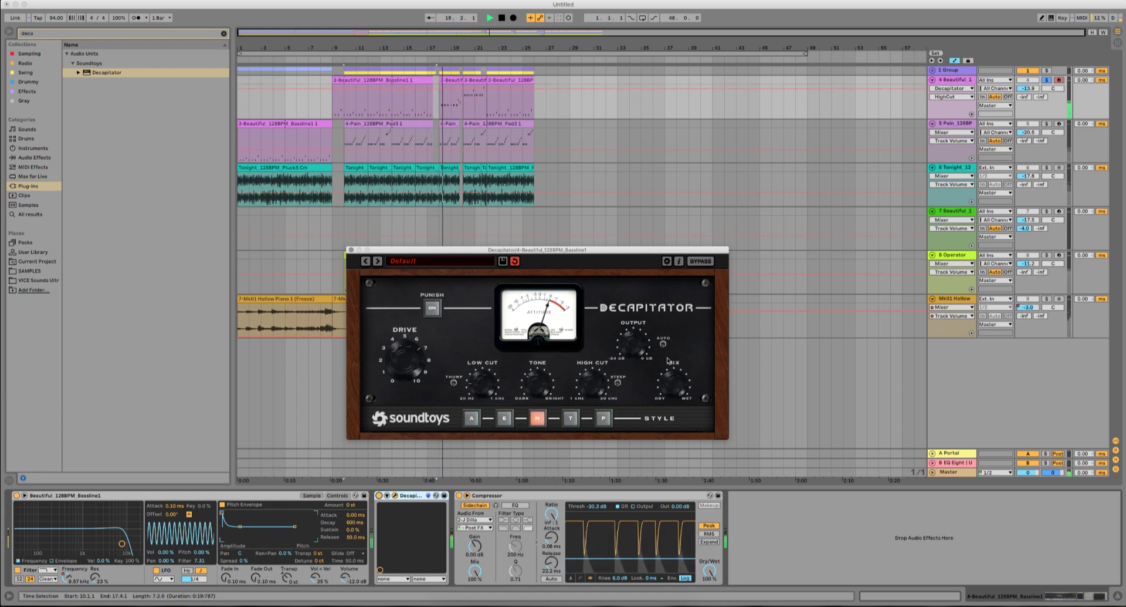
pyautogui.click(1047, 80)
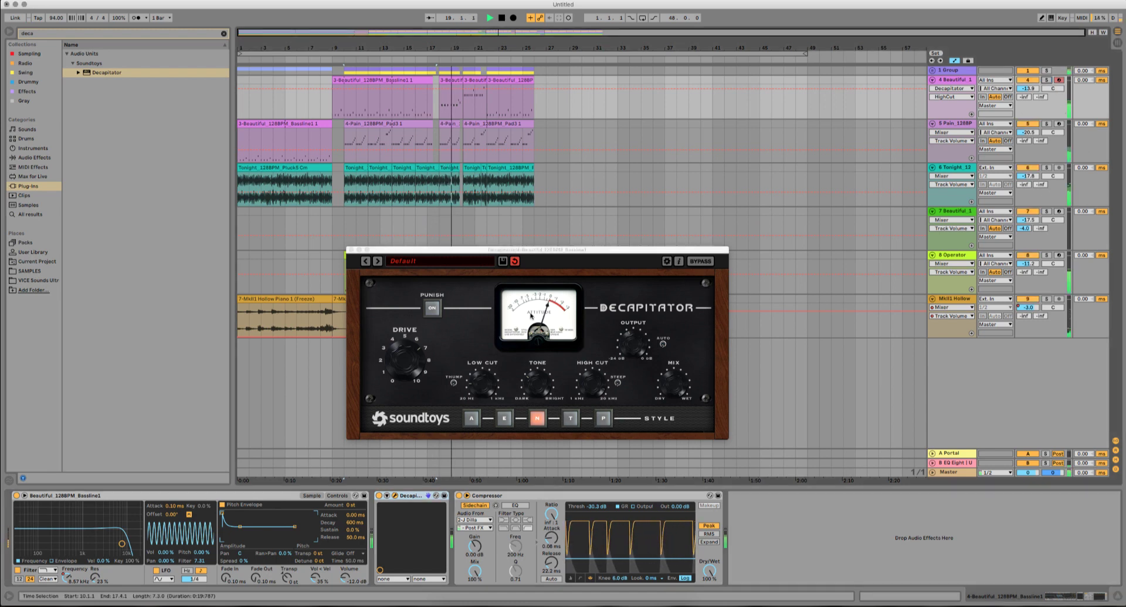
pyautogui.click(531, 375)
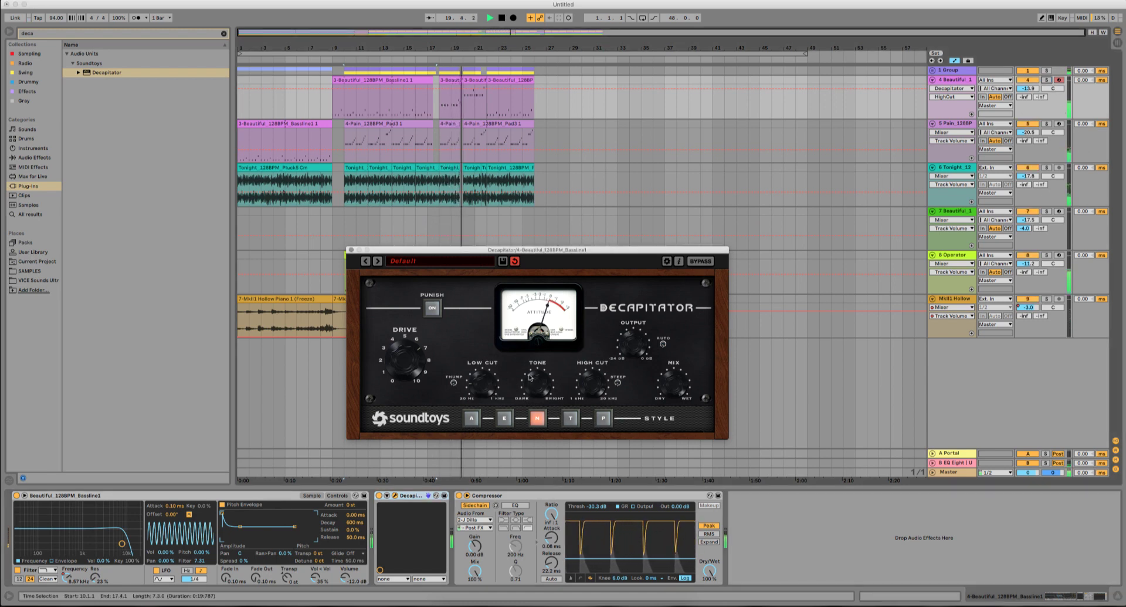
pyautogui.click(413, 346)
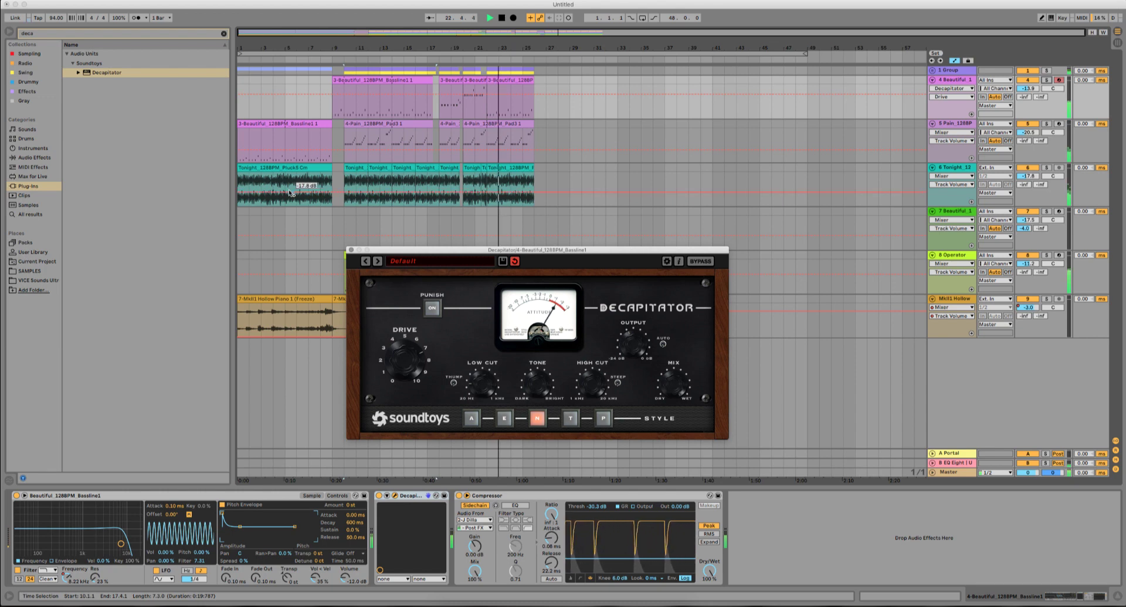
pyautogui.click(351, 250)
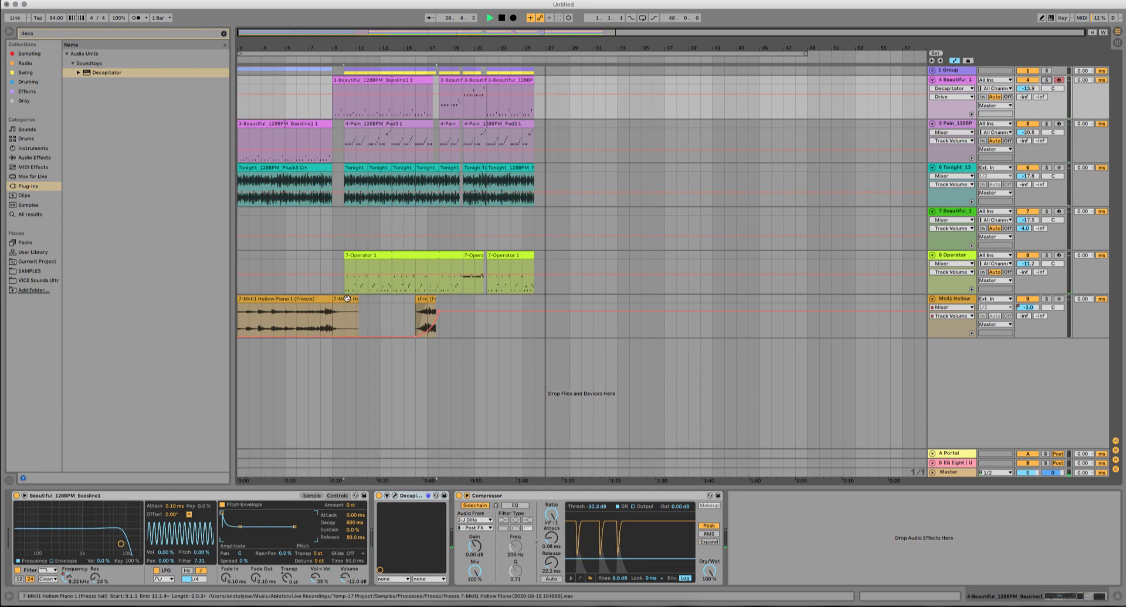
# Step: Raise the MkII Hollow Piano track's volume automation at bar 11 to about -8 dB and play the song from the start
pyautogui.click(357, 336)
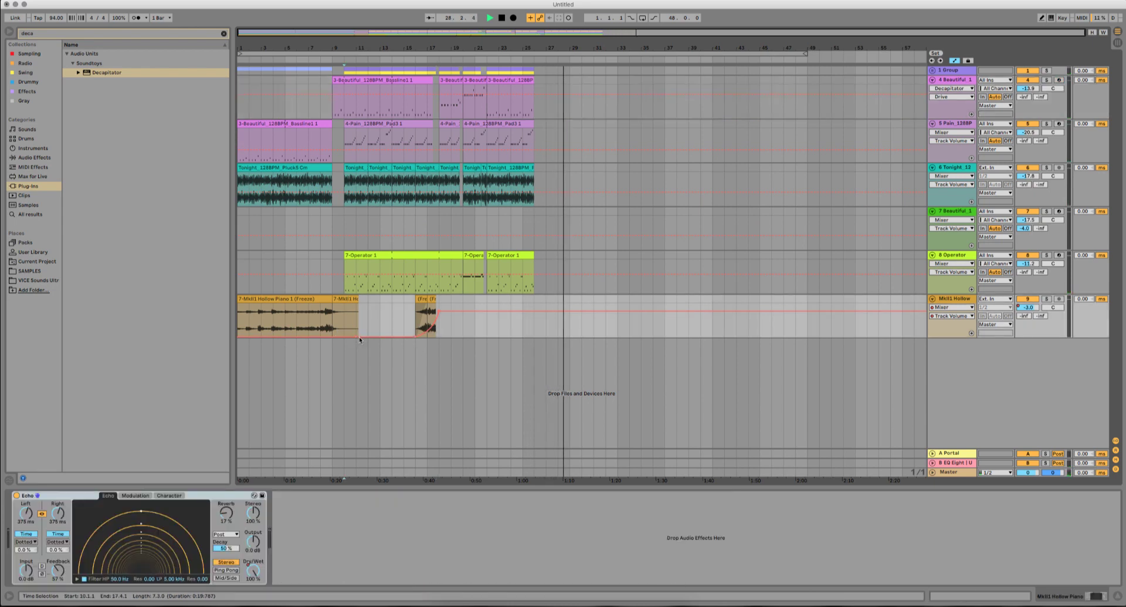
pyautogui.moveTo(355, 337); pyautogui.dragTo(356, 321)
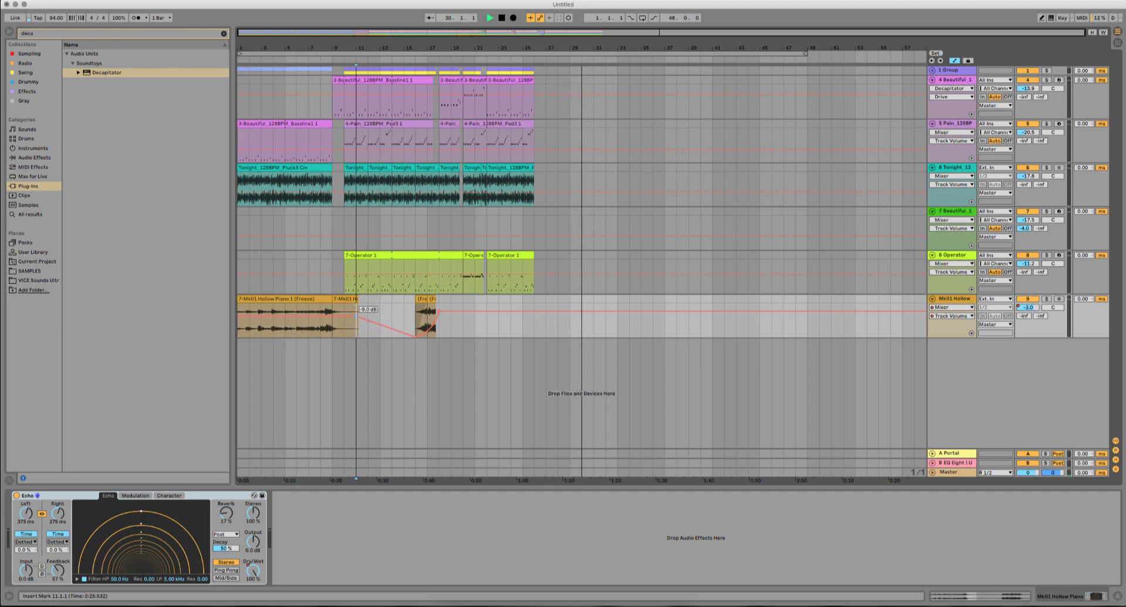
pyautogui.click(373, 55)
pyautogui.press('space')
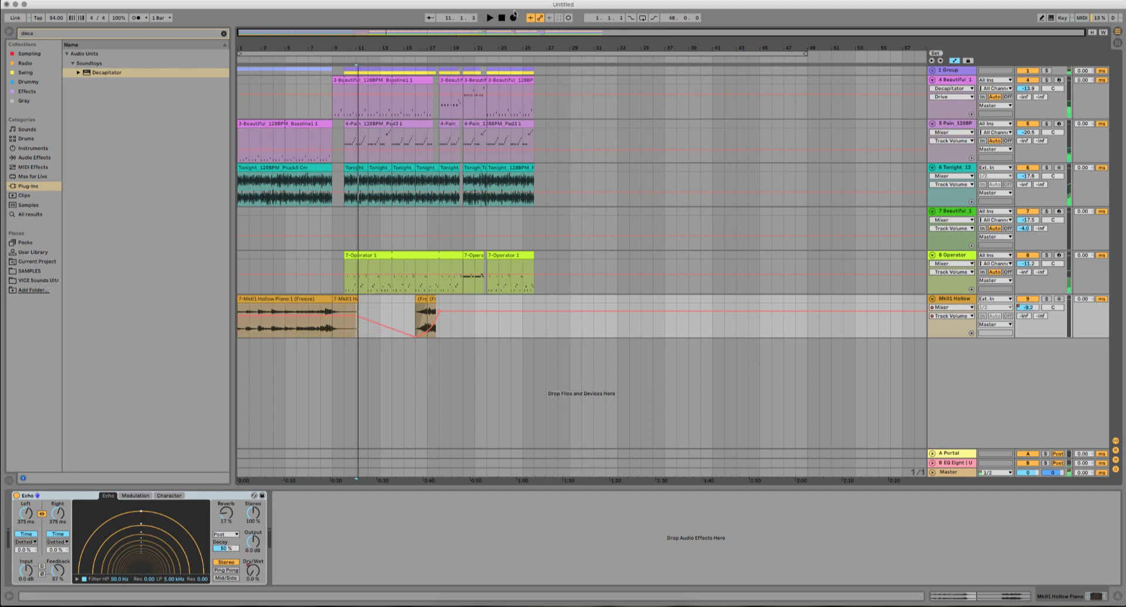
pyautogui.click(501, 18)
pyautogui.click(489, 19)
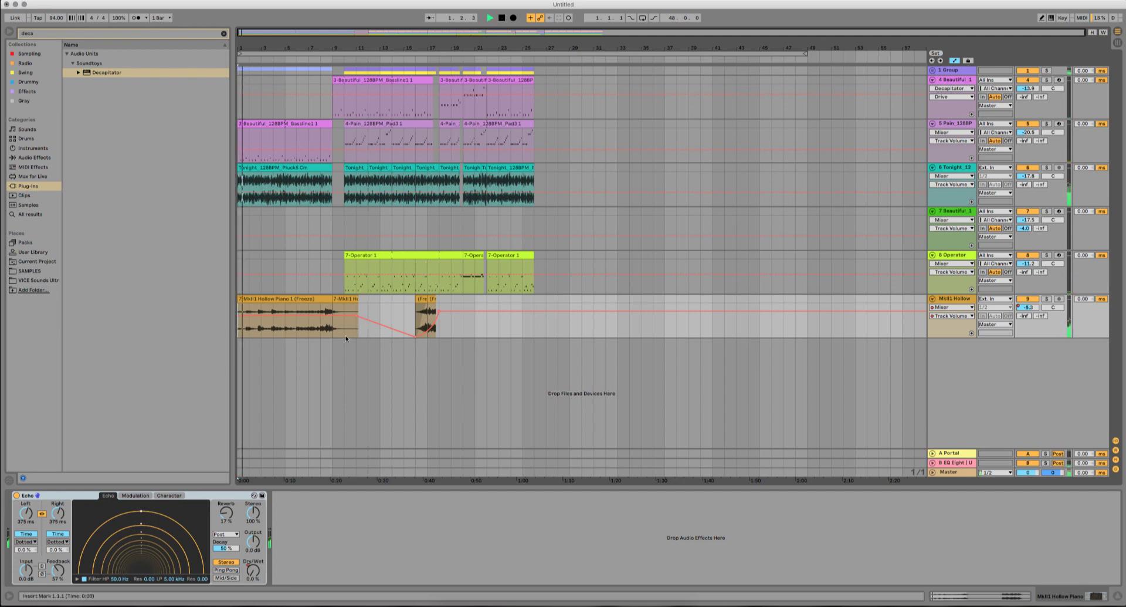
pyautogui.moveTo(355, 316)
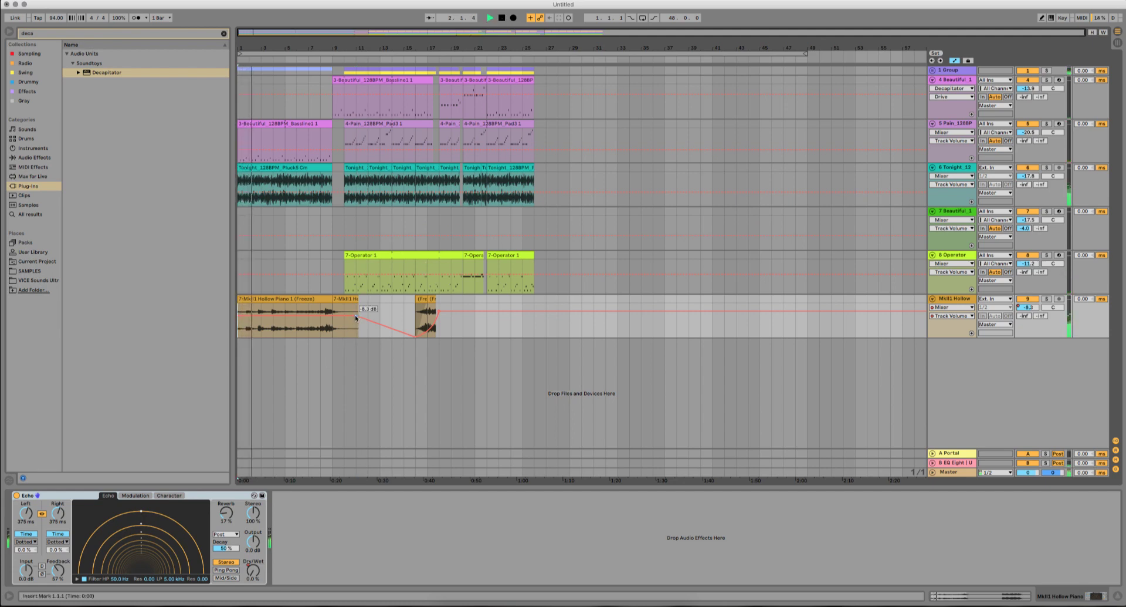
pyautogui.moveTo(354, 316); pyautogui.dragTo(357, 316)
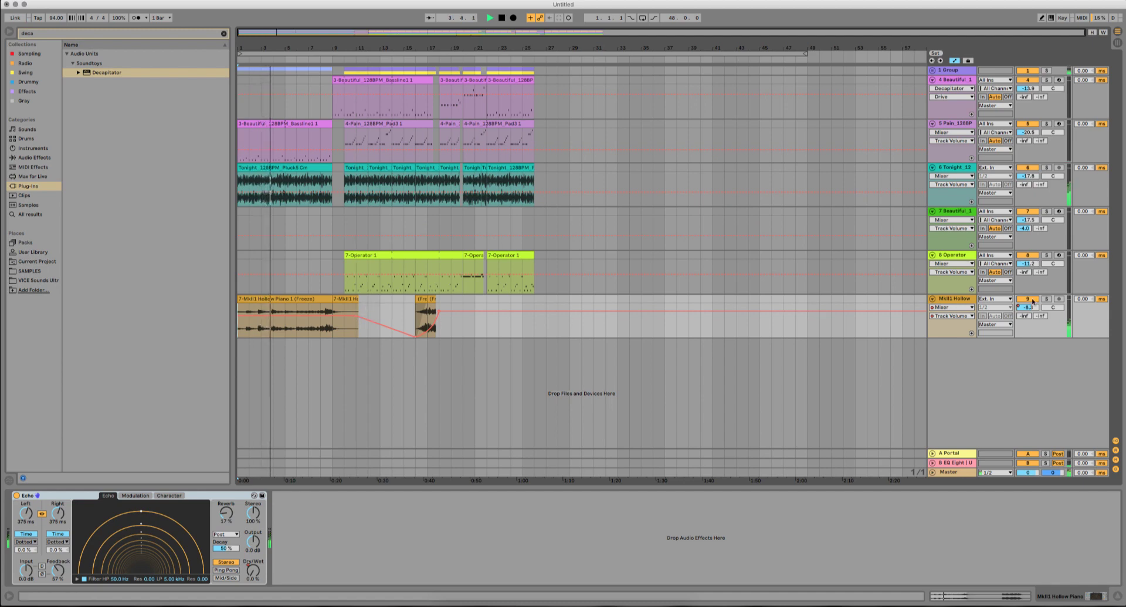
pyautogui.moveTo(1025, 316); pyautogui.dragTo(1040, 293)
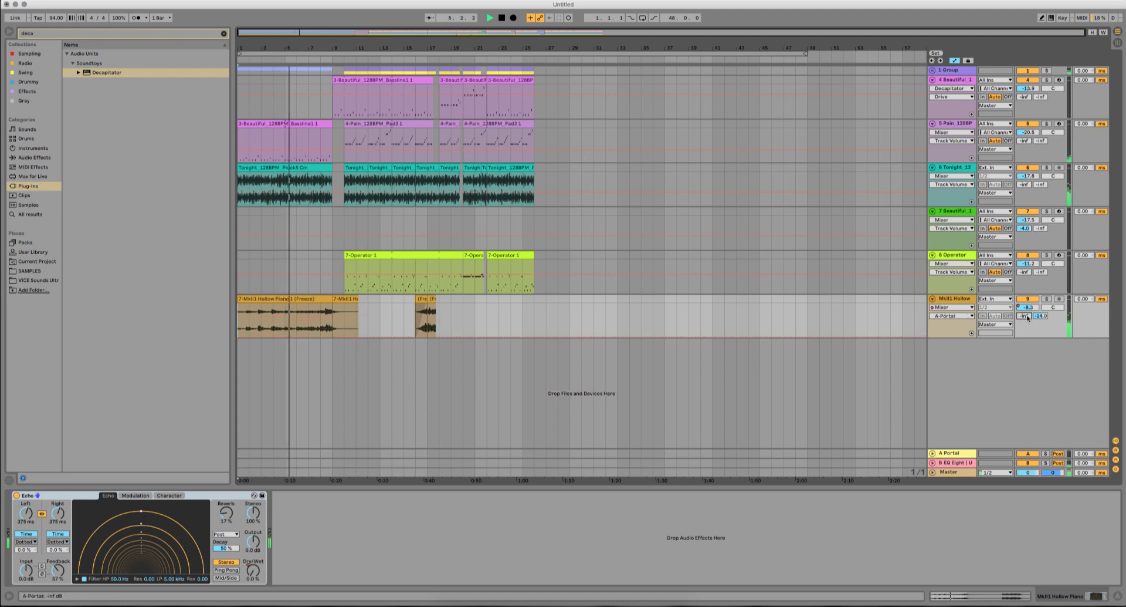
pyautogui.press('super+z')
pyautogui.press('super+z')
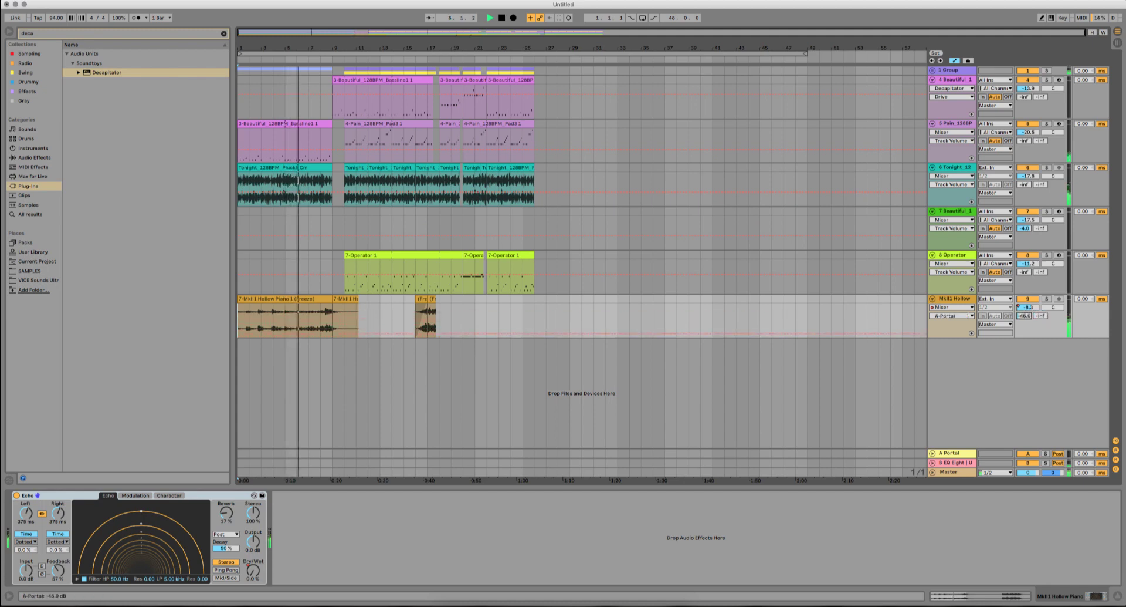
# Step: Raise the piano track's send to the Portal return and extend its first frozen clip to about bar 15
pyautogui.moveTo(1026, 322); pyautogui.dragTo(1026, 316)
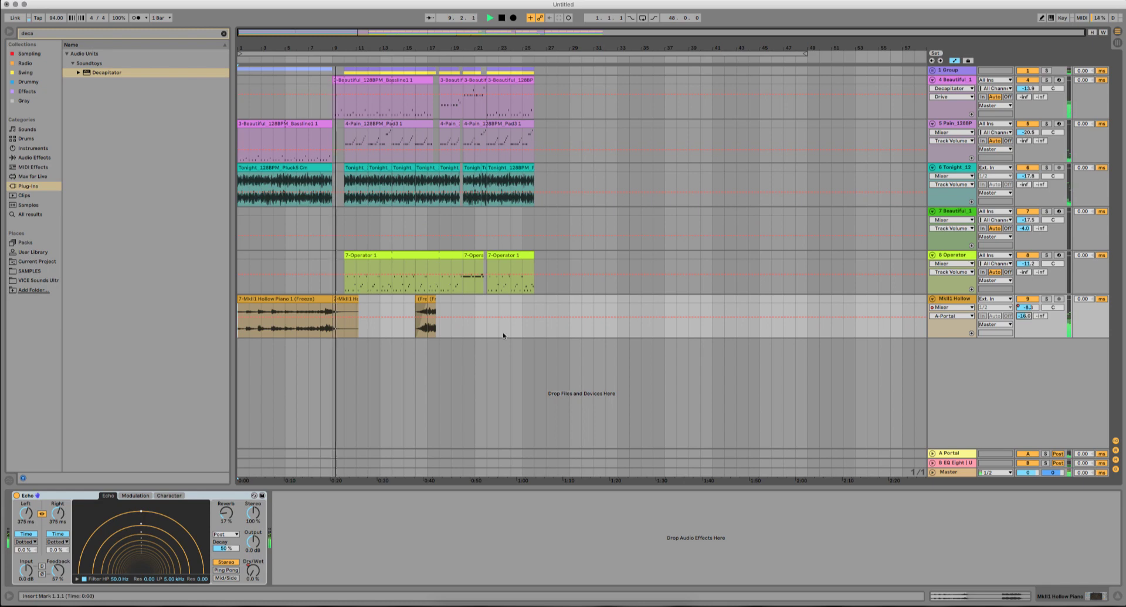
pyautogui.moveTo(333, 301); pyautogui.dragTo(402, 300)
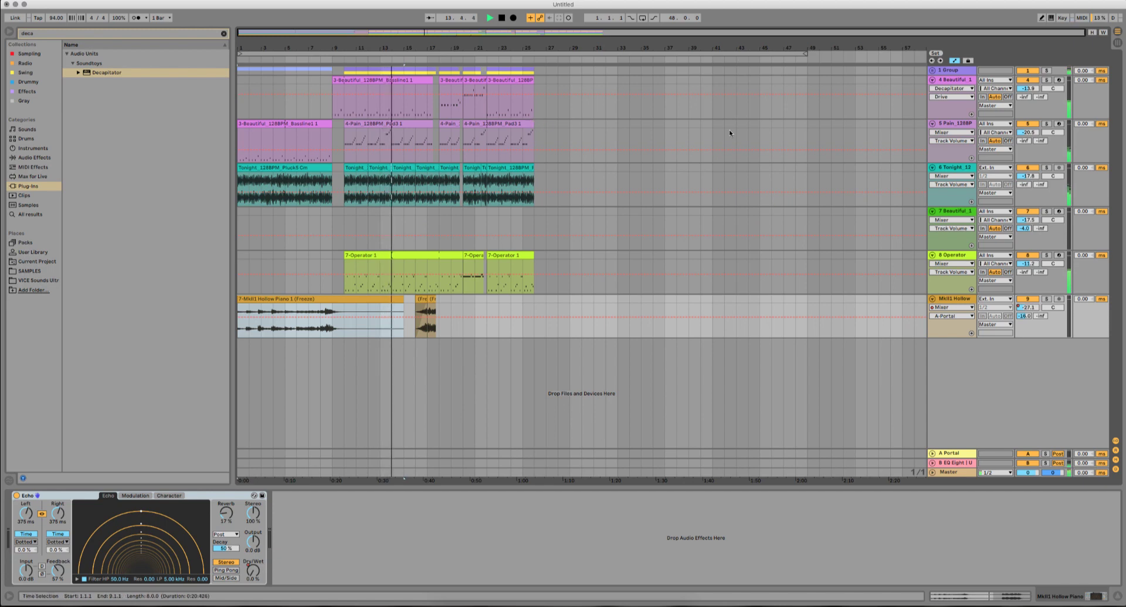
# Step: Audition the song with the pad clip at bar 20 deactivated, then reactivate it and shorten it to end at bar 22
pyautogui.click(450, 138)
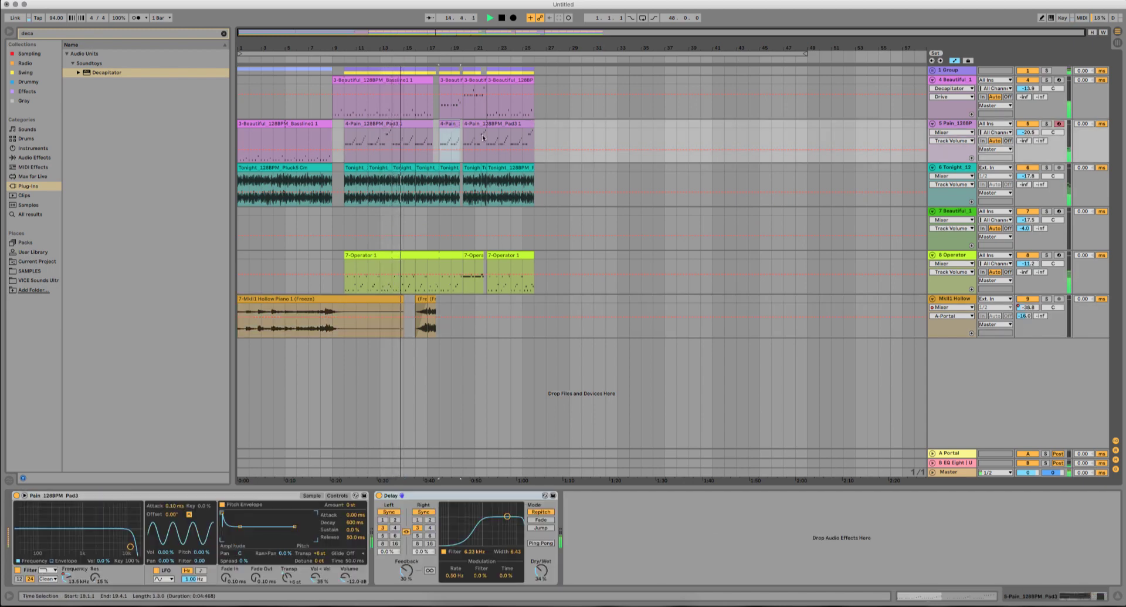
pyautogui.click(480, 124)
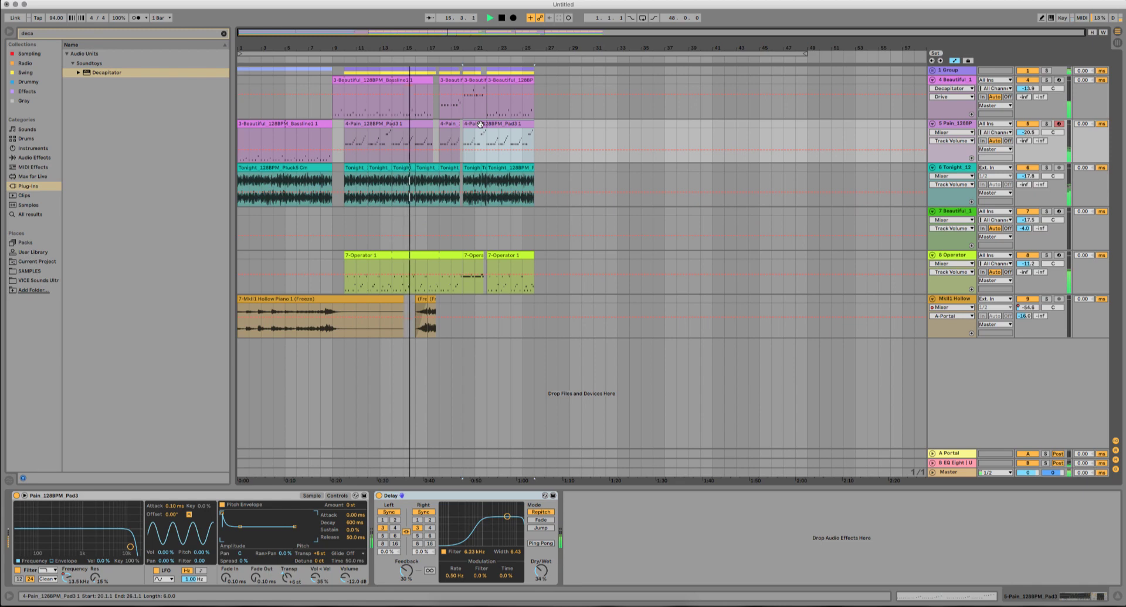
pyautogui.press('0')
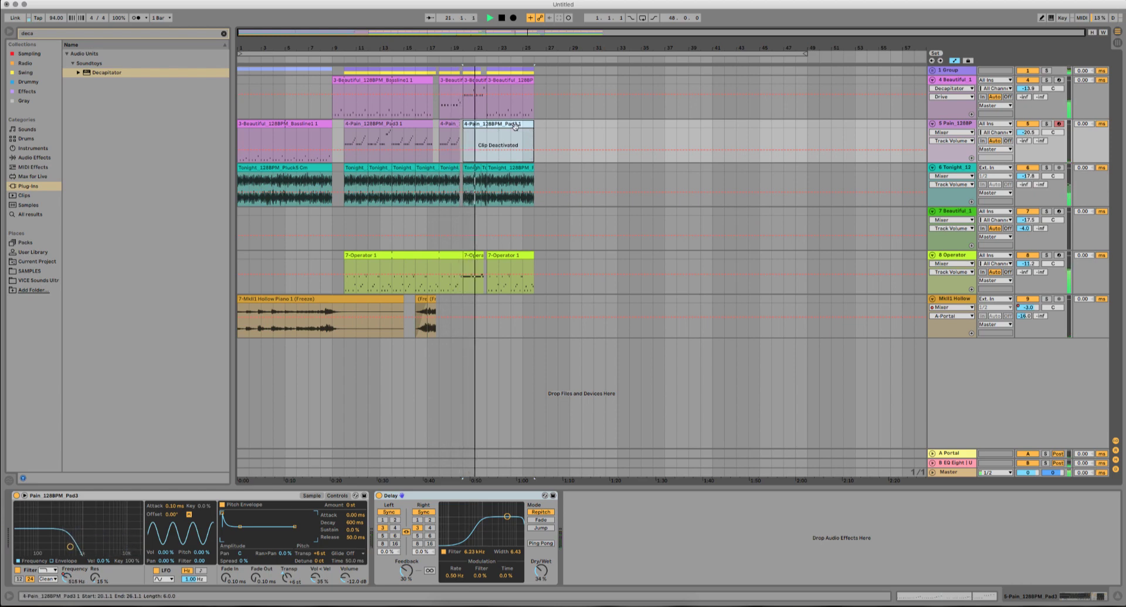
pyautogui.press('0')
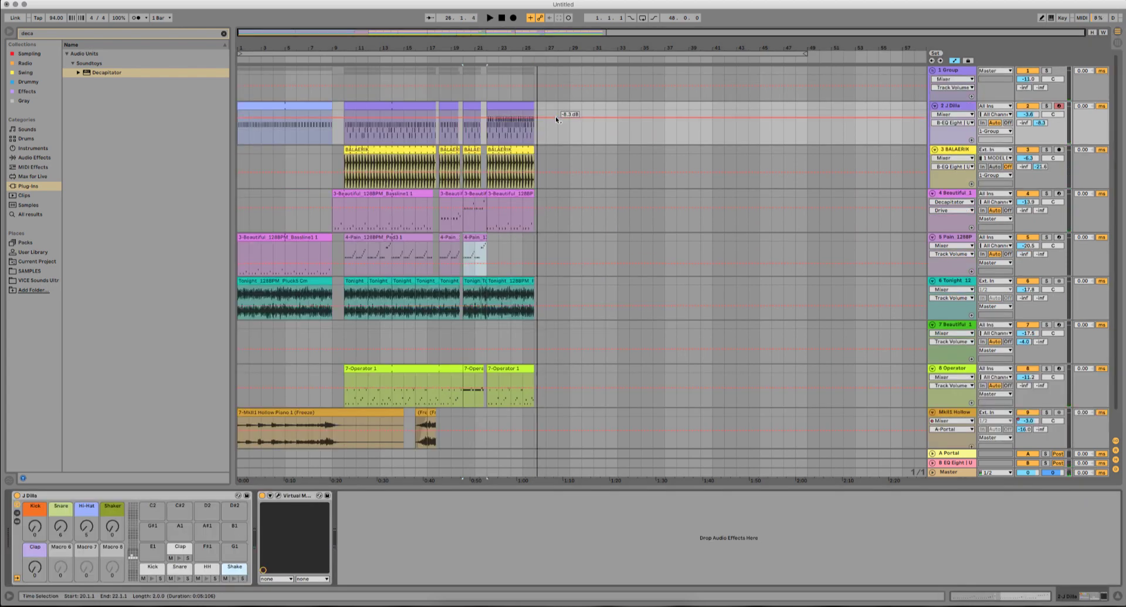
# Step: Select the bar 22 clips from the J Dilla track down to Operator and extend them together to bar 33
pyautogui.click(517, 106)
pyautogui.scroll(-1, 531, 293)
pyautogui.keyDown('shift'); pyautogui.click(529, 368); pyautogui.keyUp('shift')
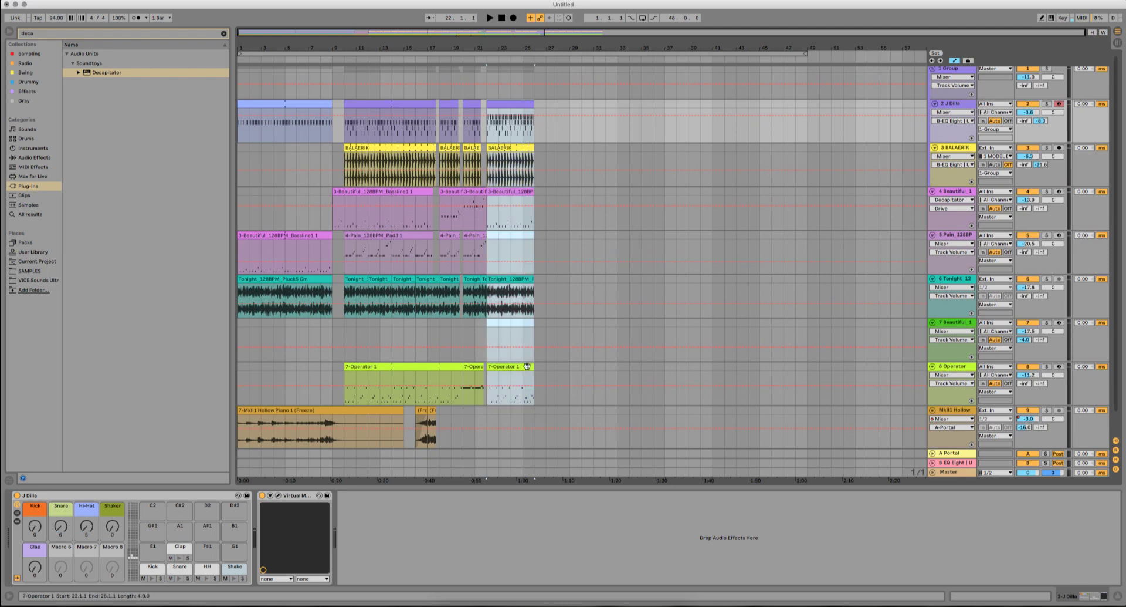
pyautogui.moveTo(533, 368); pyautogui.dragTo(614, 366)
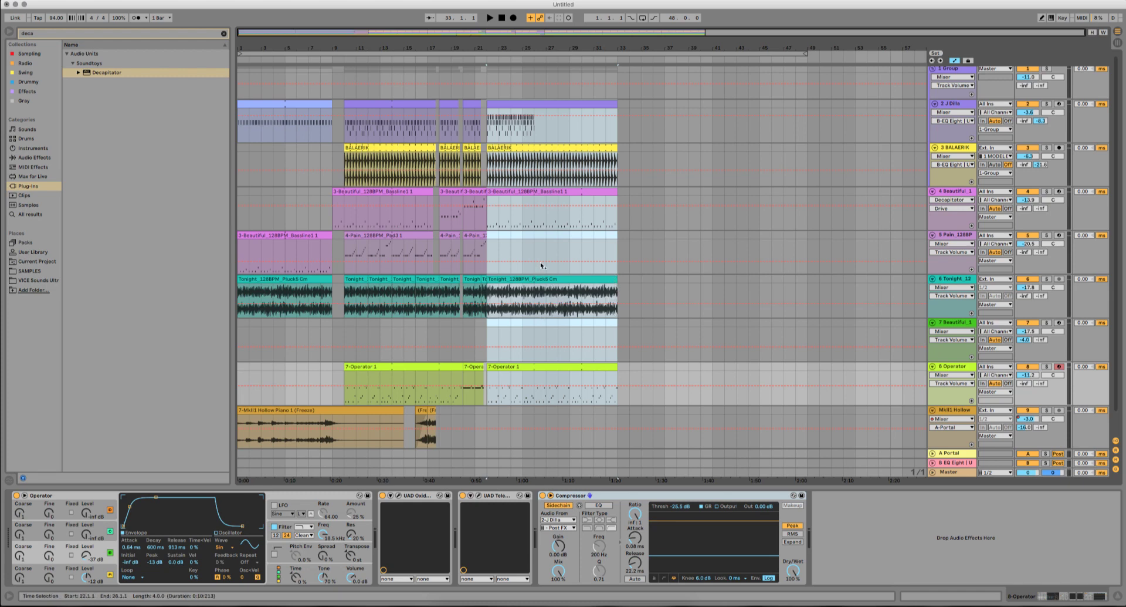
# Step: Fill the J Dilla track up to bar 33 by duplicating the four-bar drum clip from bar 22 and deleting the excess past bar 33
pyautogui.click(544, 104)
pyautogui.moveTo(614, 104); pyautogui.dragTo(534, 104)
pyautogui.press('super+d')
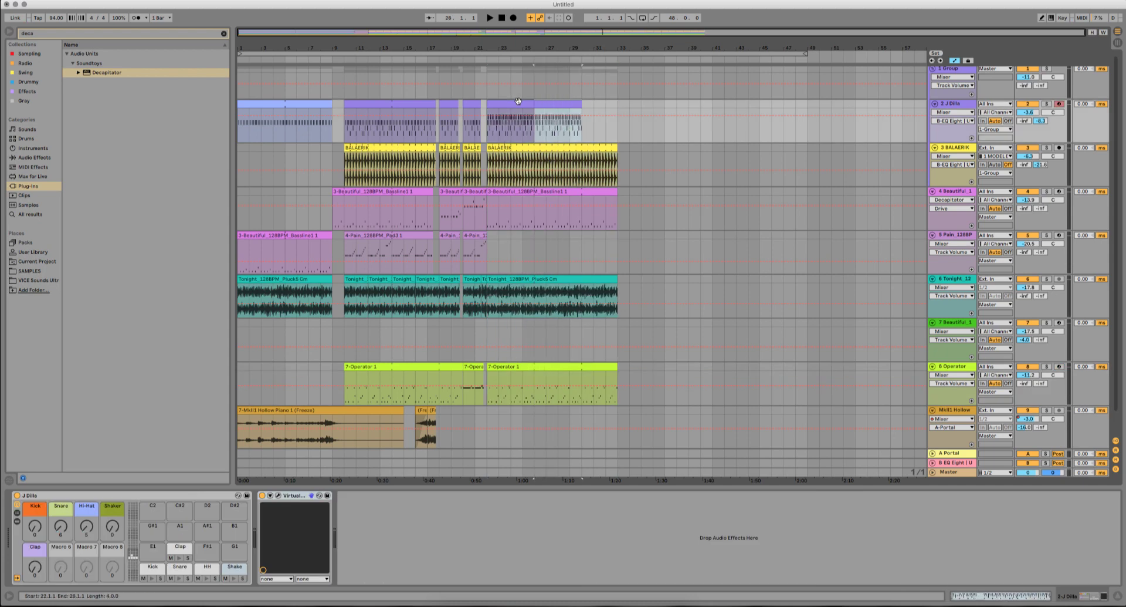
pyautogui.press('super+d')
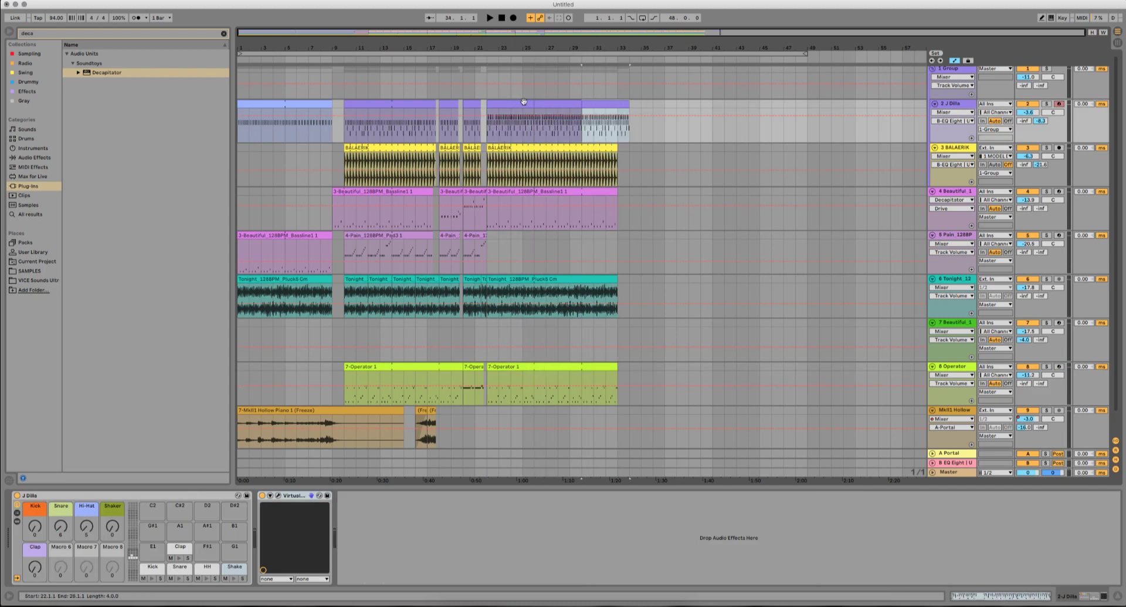
pyautogui.click(532, 101)
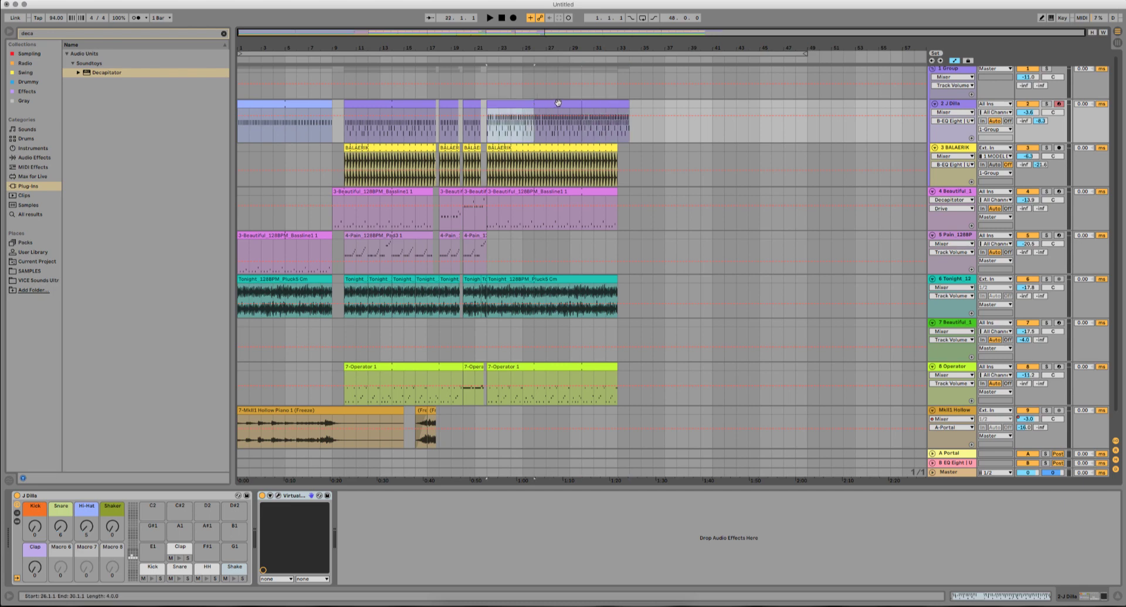
pyautogui.click(559, 104)
pyautogui.click(600, 103)
pyautogui.moveTo(618, 105); pyautogui.dragTo(630, 105)
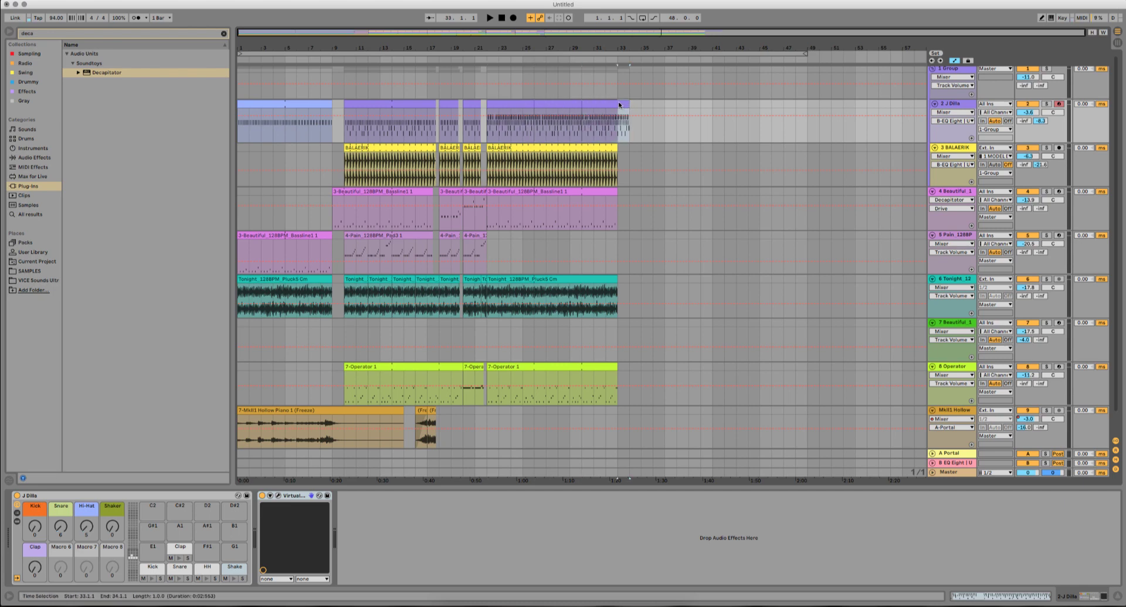
pyautogui.press('Delete')
# Step: Copy the bassline's sidechain Compressor to the end of the Pain pad track's device chain and play from bar 10
pyautogui.click(433, 247)
pyautogui.press('space')
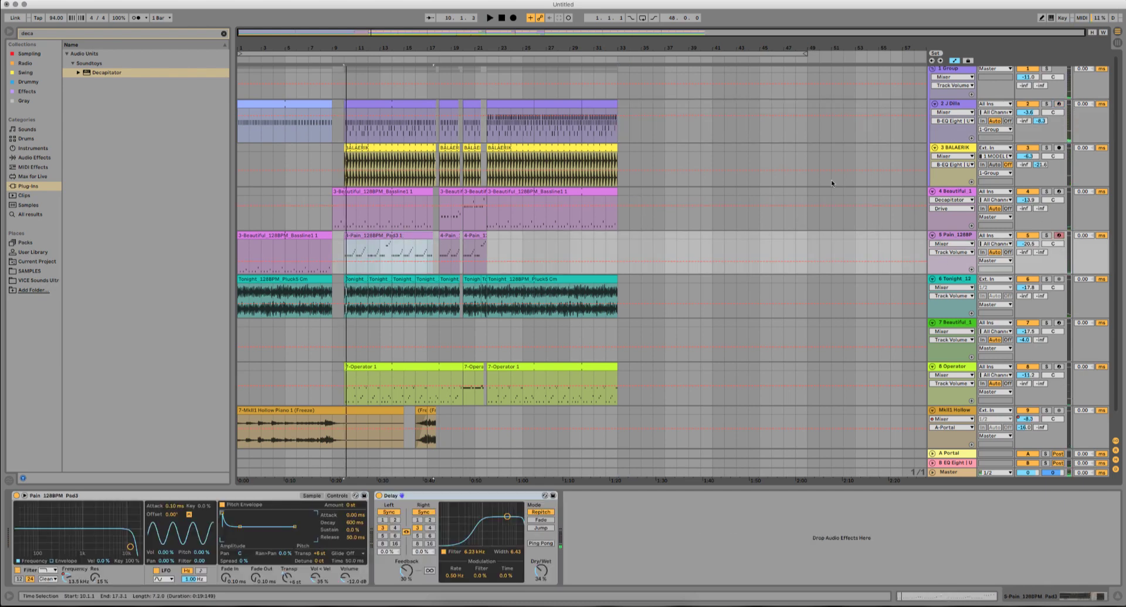
pyautogui.click(945, 192)
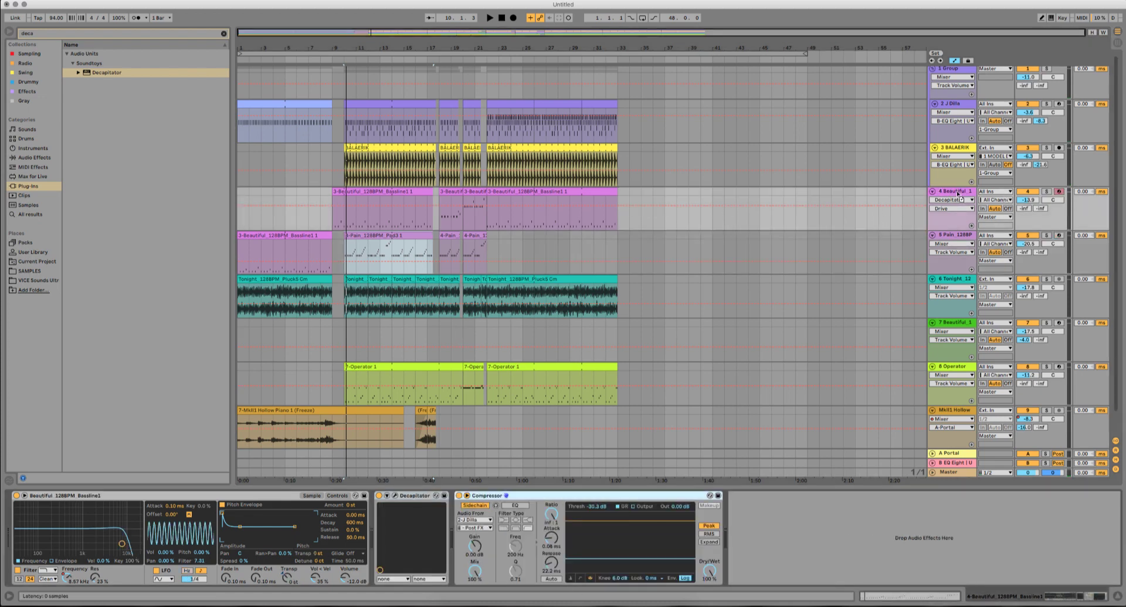
pyautogui.click(957, 239)
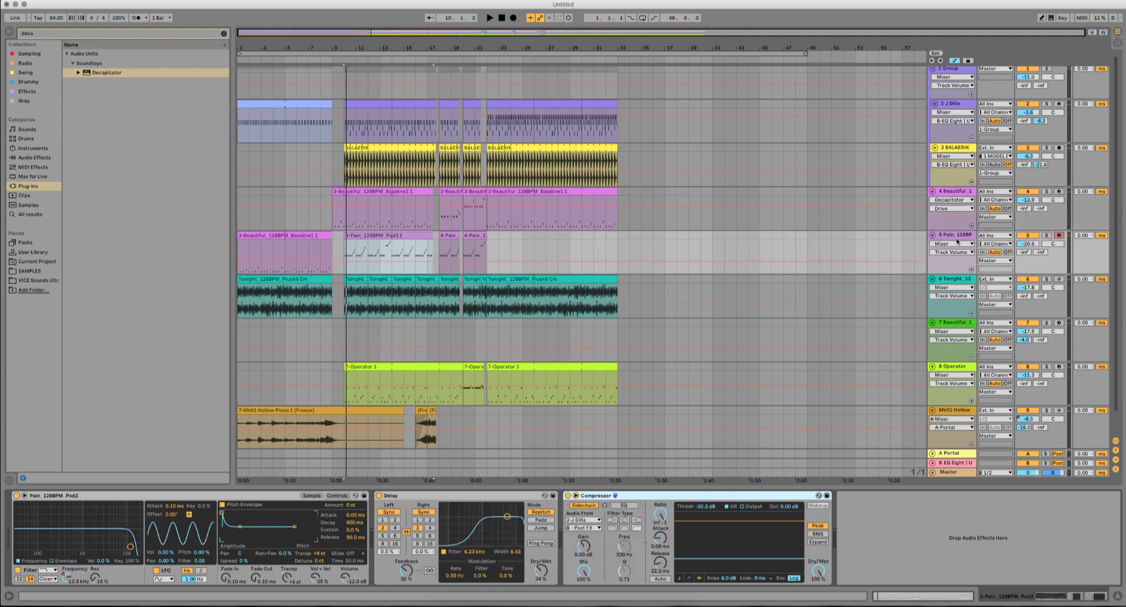
pyautogui.press('space')
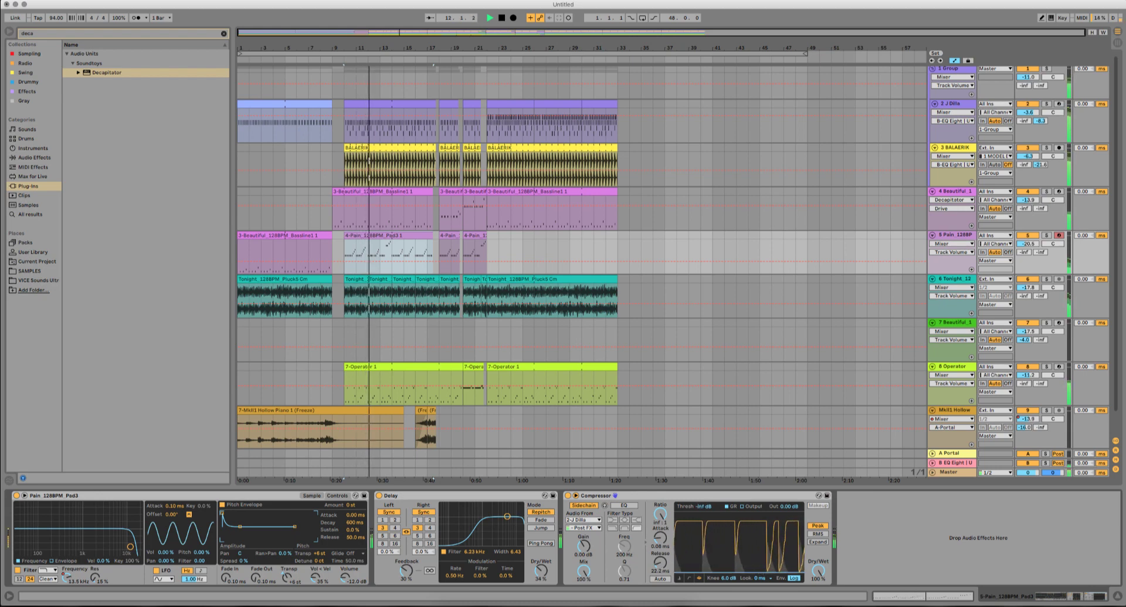
# Step: Set the pad Compressor's release to 68.4 ms, attack to 0.01 ms, knee to 0.0 dB and threshold to -31.2 dB, and place it before Delay
pyautogui.moveTo(658, 566); pyautogui.dragTo(659, 586)
pyautogui.moveTo(659, 539); pyautogui.dragTo(659, 545)
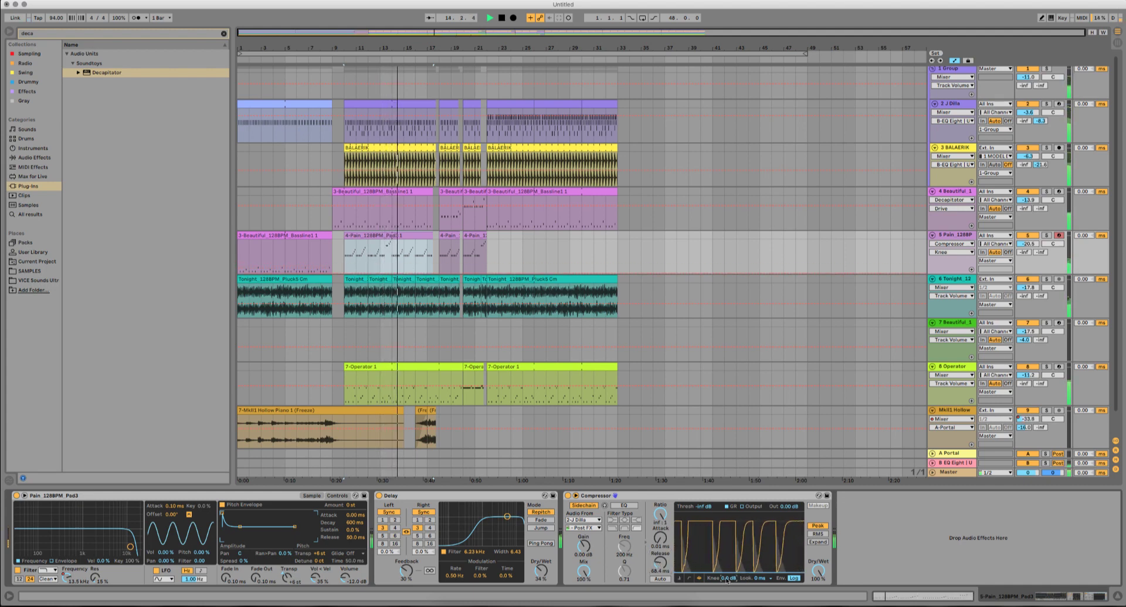
pyautogui.moveTo(728, 571); pyautogui.dragTo(729, 593)
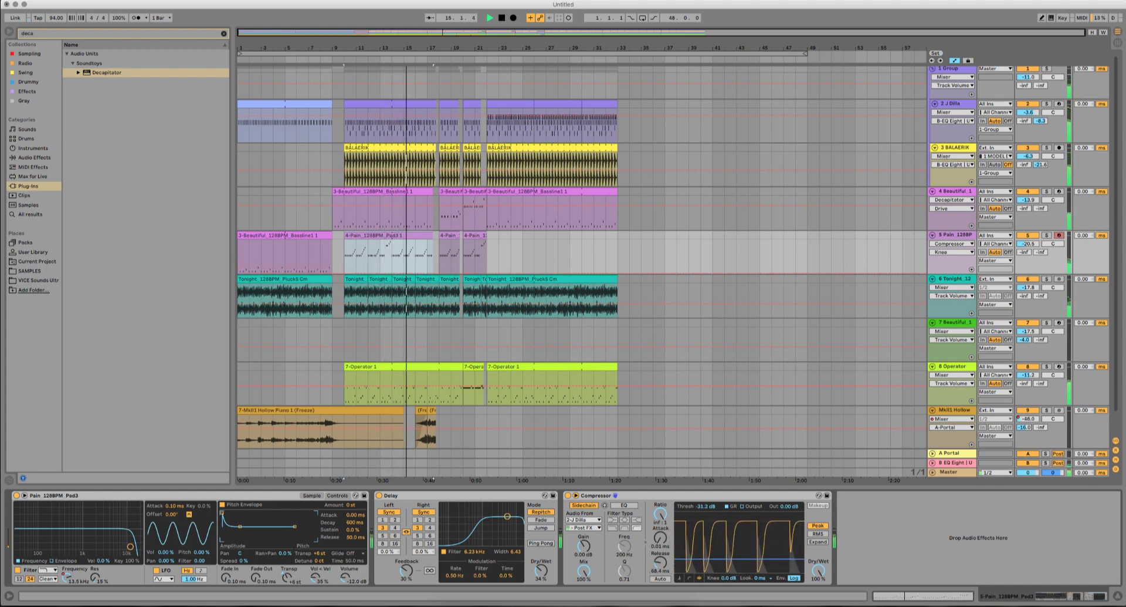
pyautogui.moveTo(736, 557); pyautogui.dragTo(735, 565)
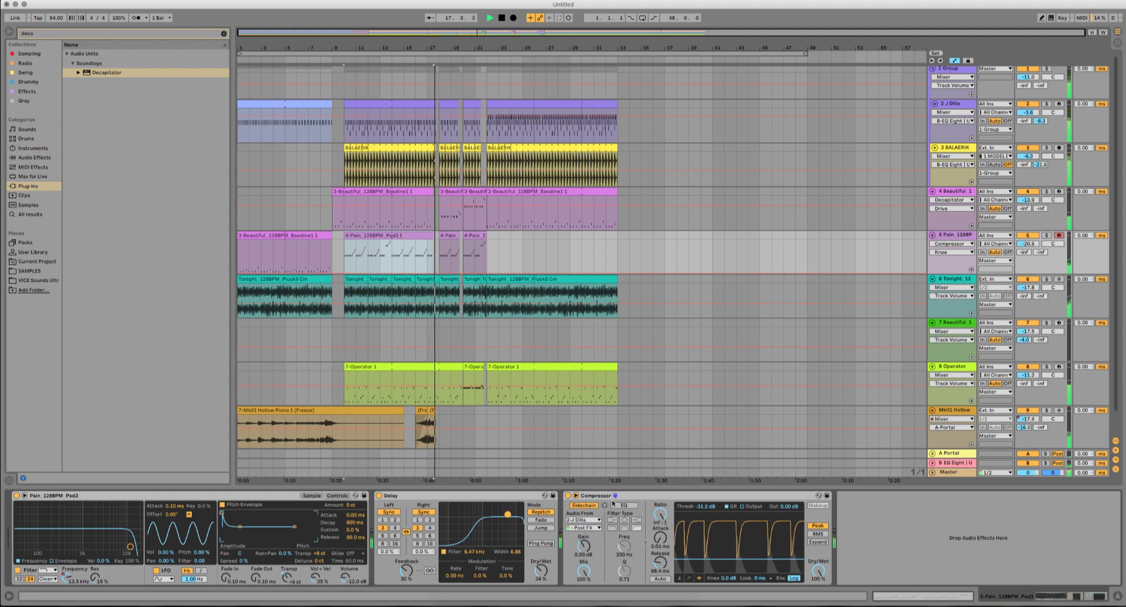
pyautogui.click(395, 499)
pyautogui.moveTo(396, 500); pyautogui.dragTo(397, 500)
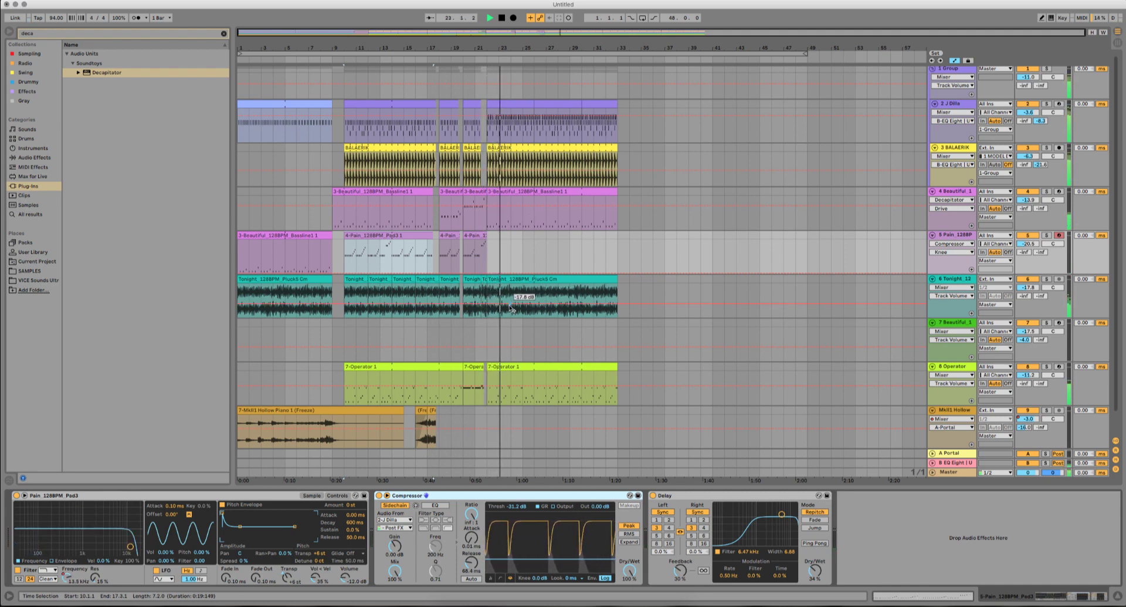
# Step: Set the bassline track's send to the EQ Eight return to about -21 dB, balancing it during playback from bar 10
pyautogui.scroll(1, 722, 197)
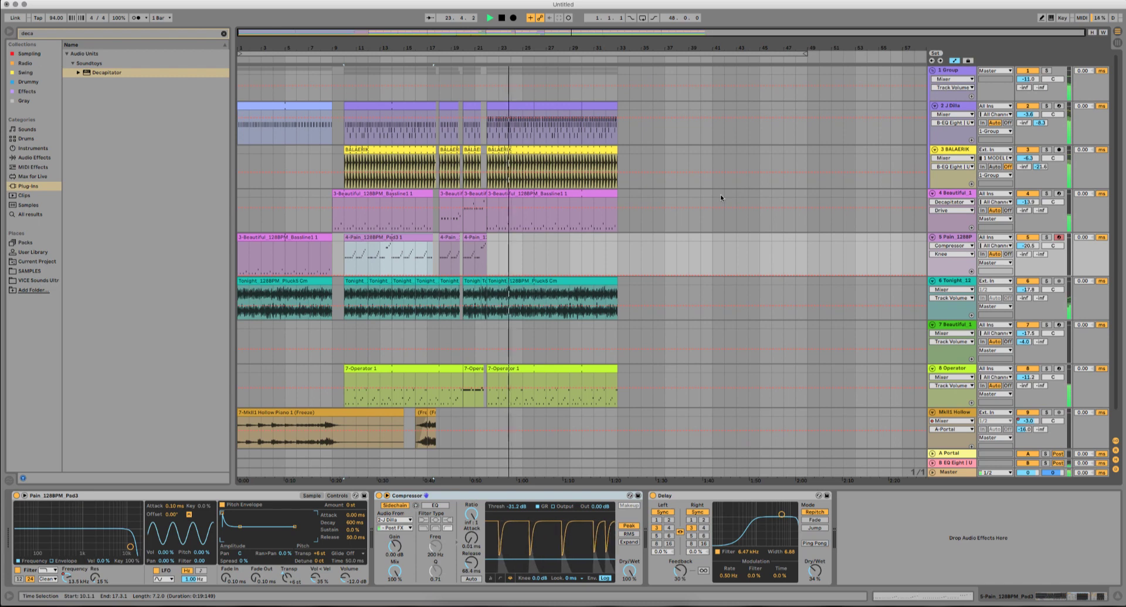
pyautogui.click(956, 193)
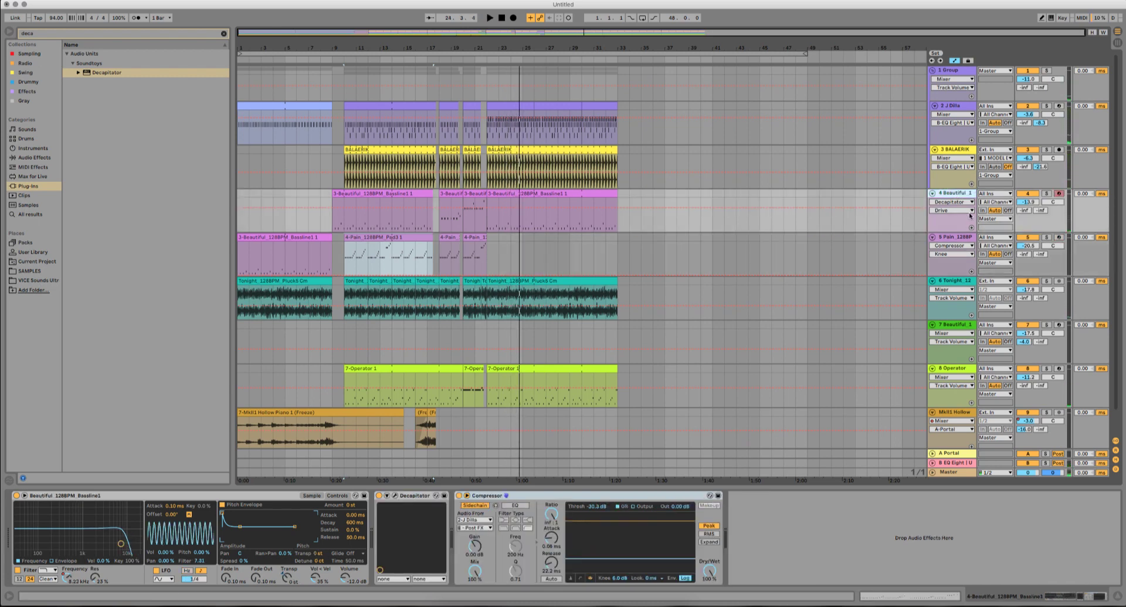
pyautogui.click(1119, 43)
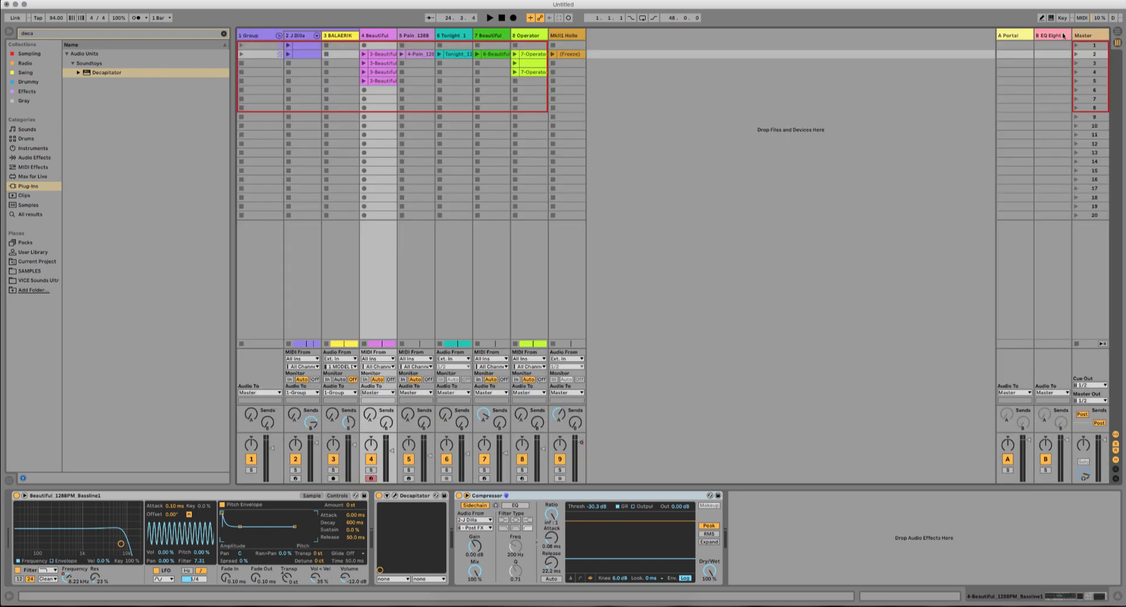
pyautogui.click(1116, 34)
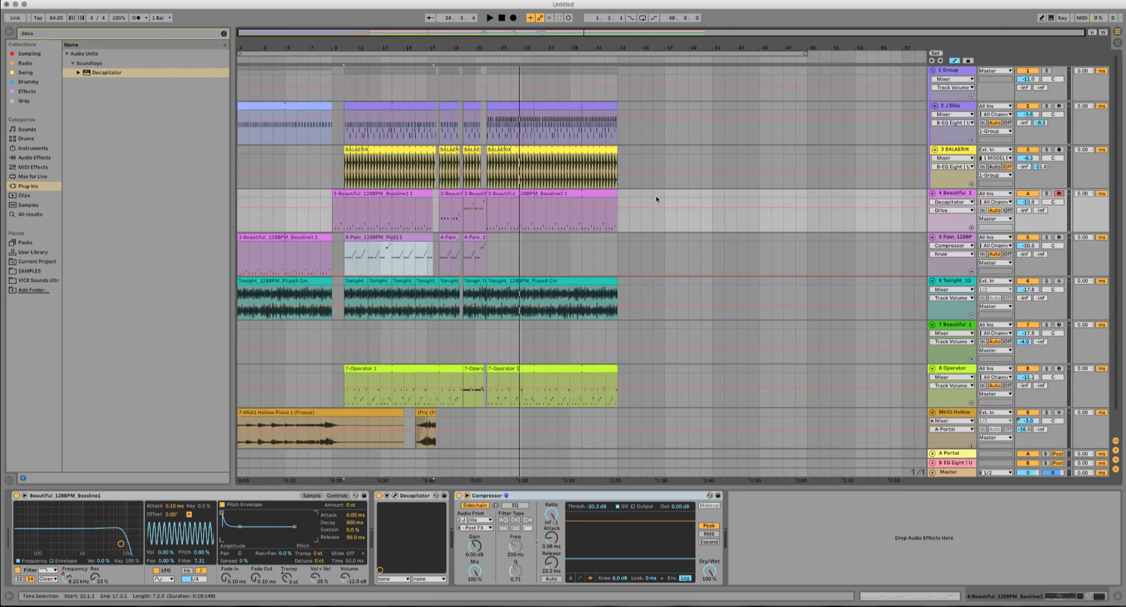
pyautogui.click(1041, 210)
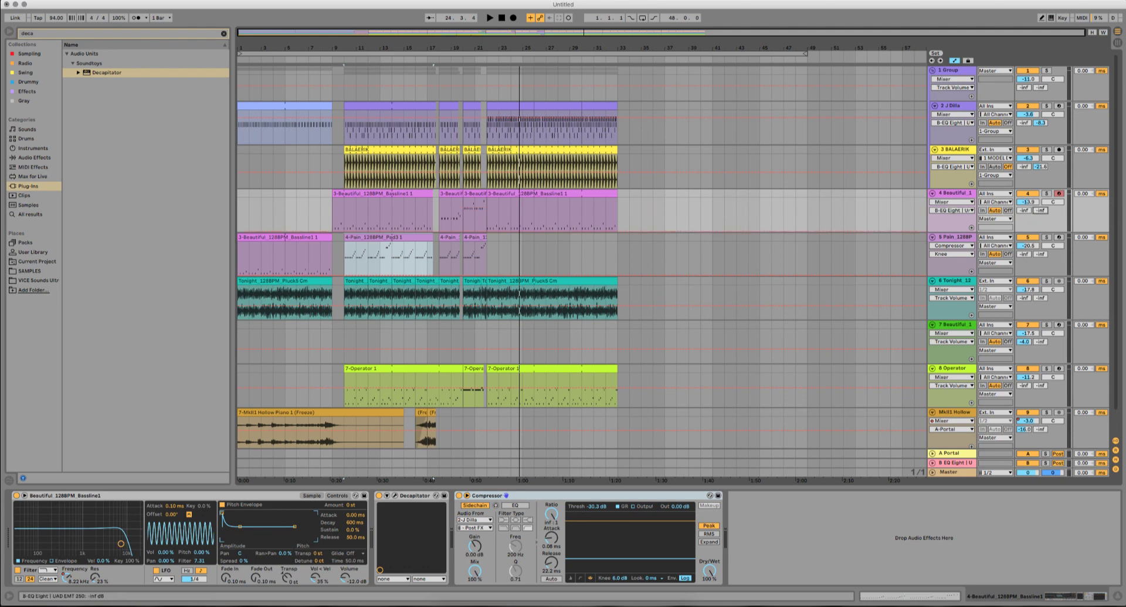
pyautogui.scroll(-1, 1042, 212)
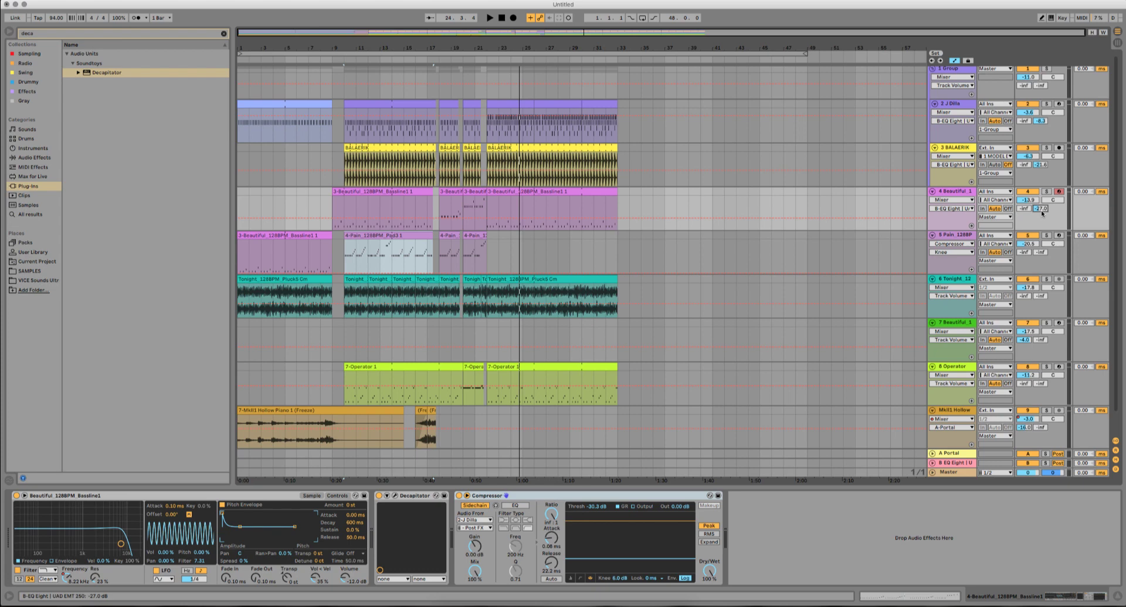
pyautogui.press('space')
pyautogui.moveTo(1041, 210); pyautogui.dragTo(1041, 202)
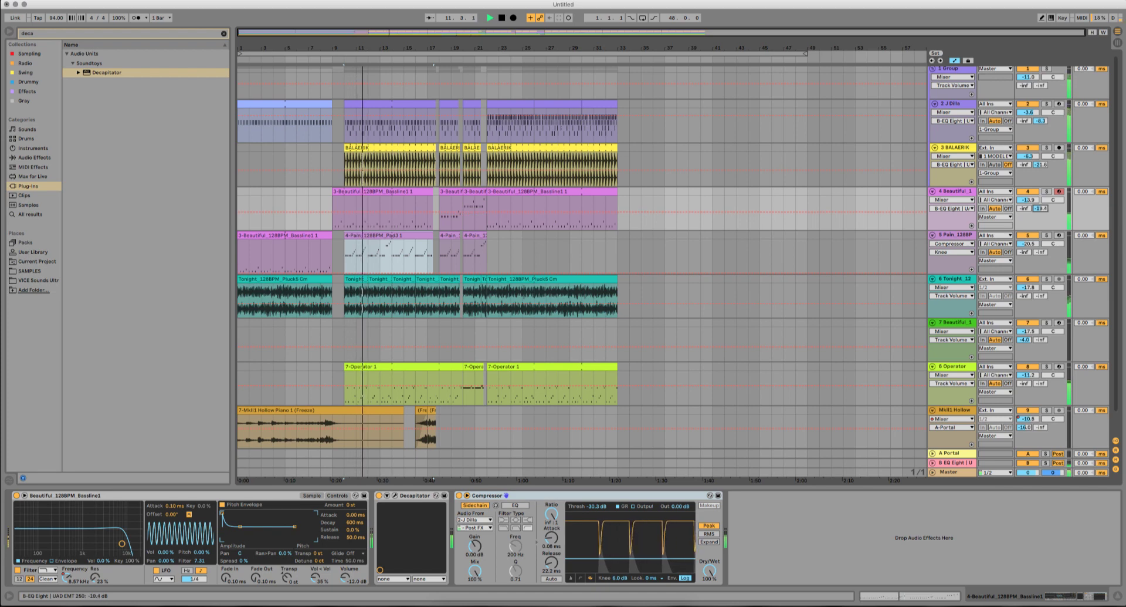
pyautogui.moveTo(1039, 209); pyautogui.dragTo(1040, 210)
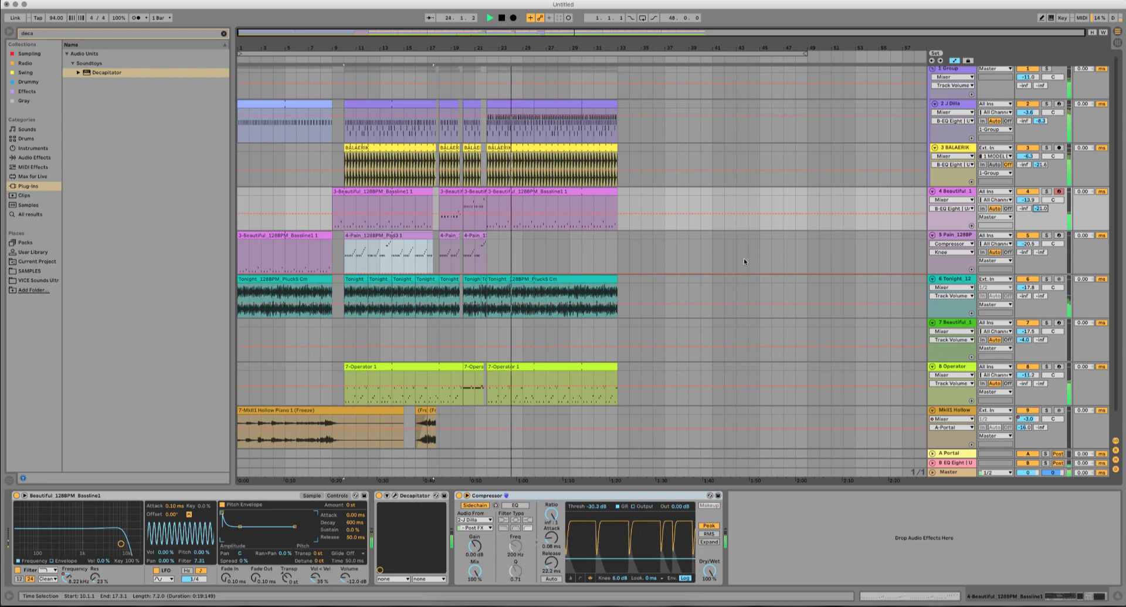
# Step: Copy a two-bar bassline variation from the Session clips into the bassline track's arrangement at bar 26
pyautogui.click(1106, 35)
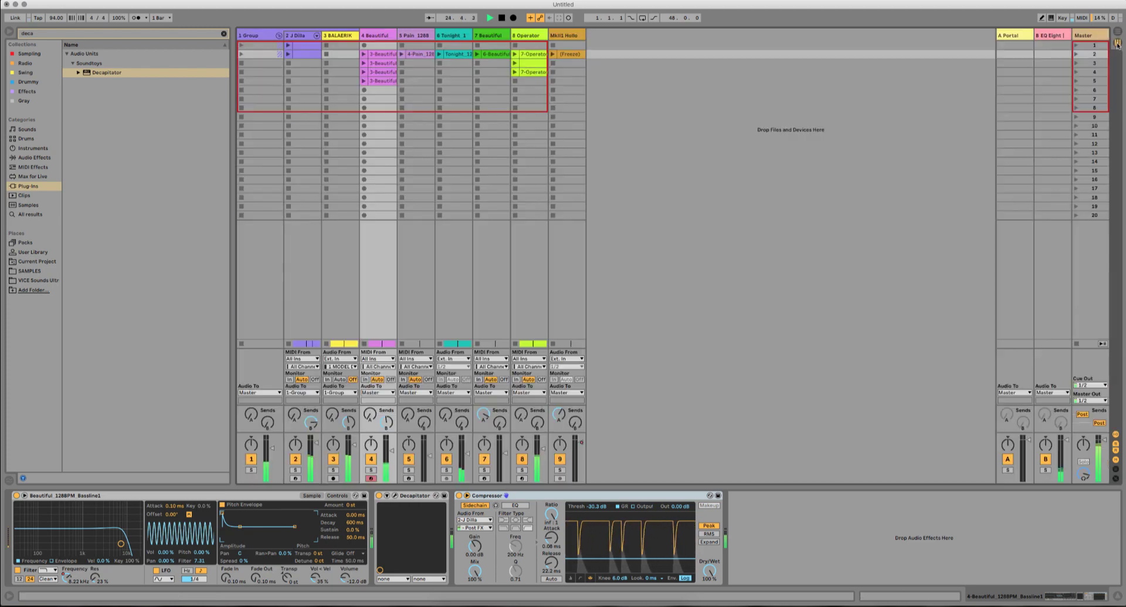
pyautogui.press('Tab')
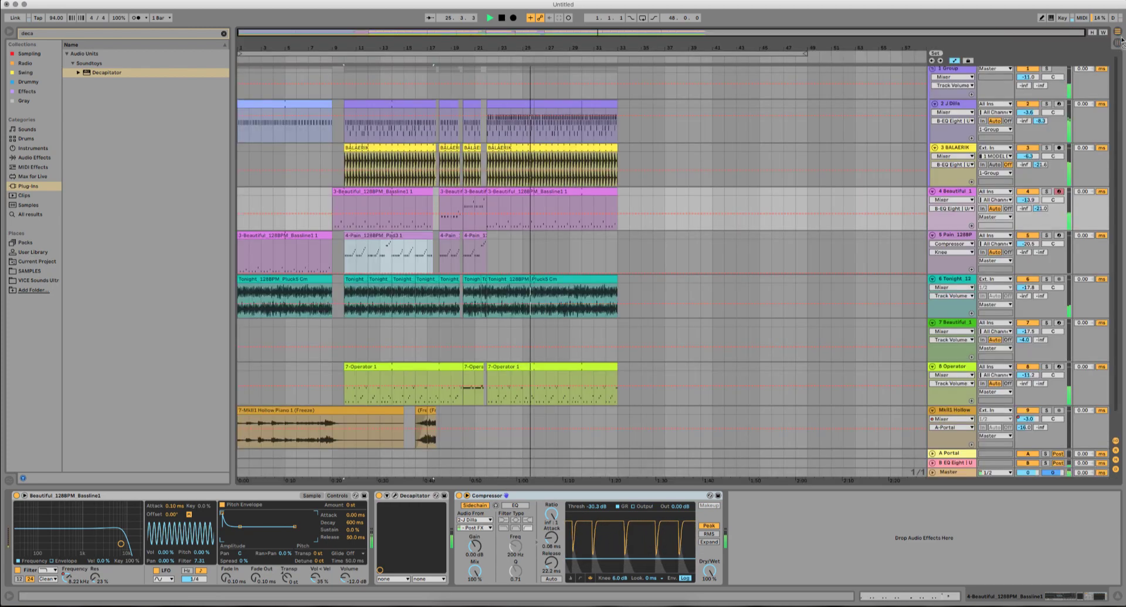
pyautogui.moveTo(537, 209); pyautogui.dragTo(538, 209)
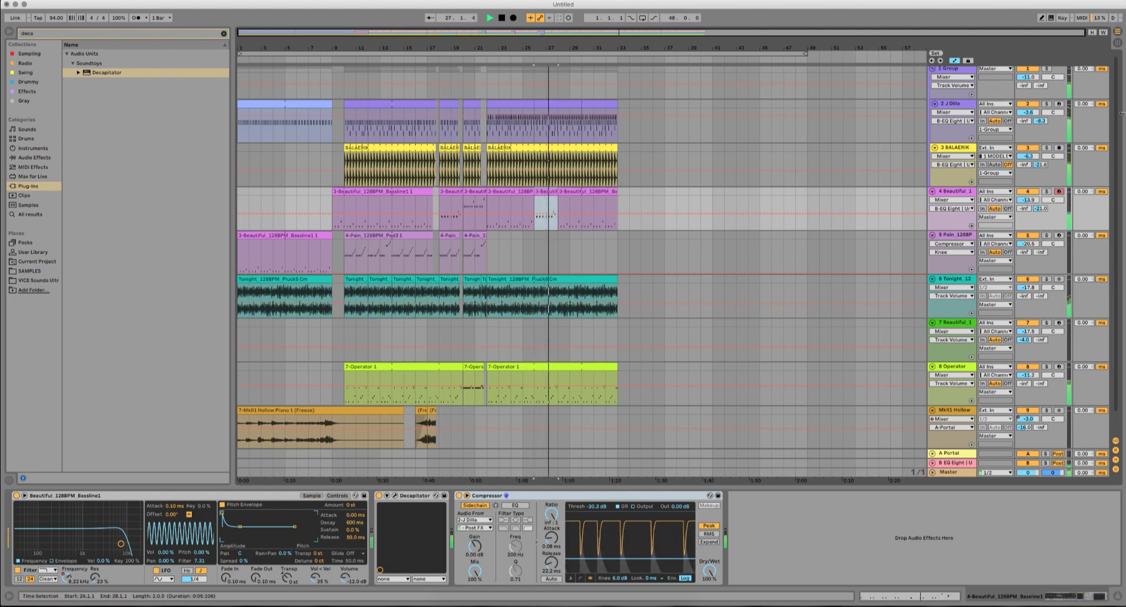
# Step: Copy another bassline variation from the Session clips into the arrangement from bar 28 to bar 32 and listen to the end
pyautogui.press('Tab')
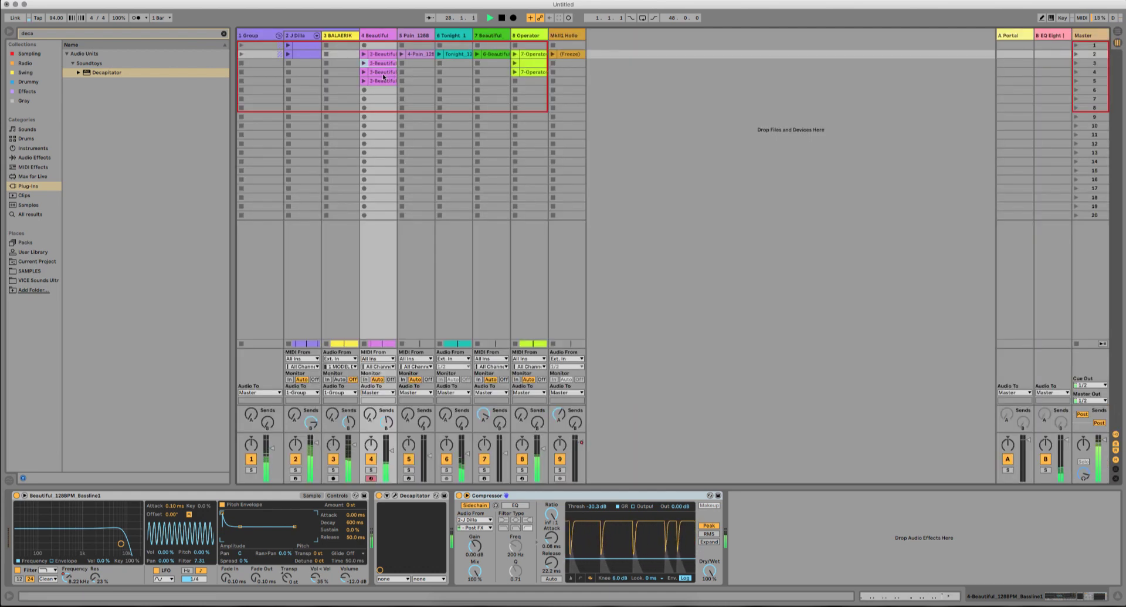
pyautogui.press('Tab')
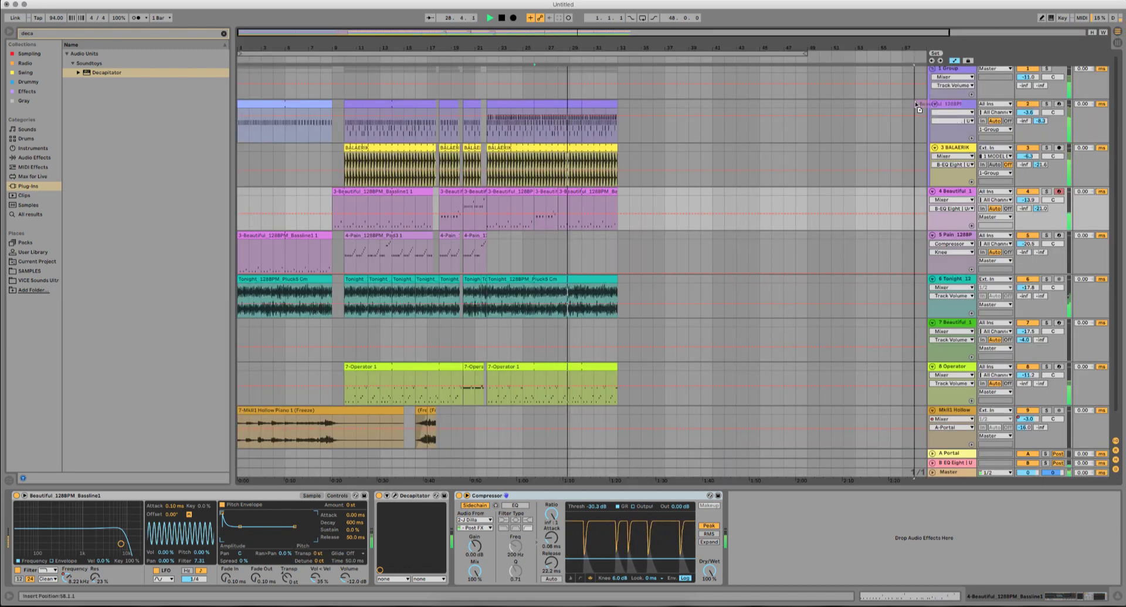
pyautogui.click(560, 203)
pyautogui.moveTo(561, 204); pyautogui.dragTo(562, 204)
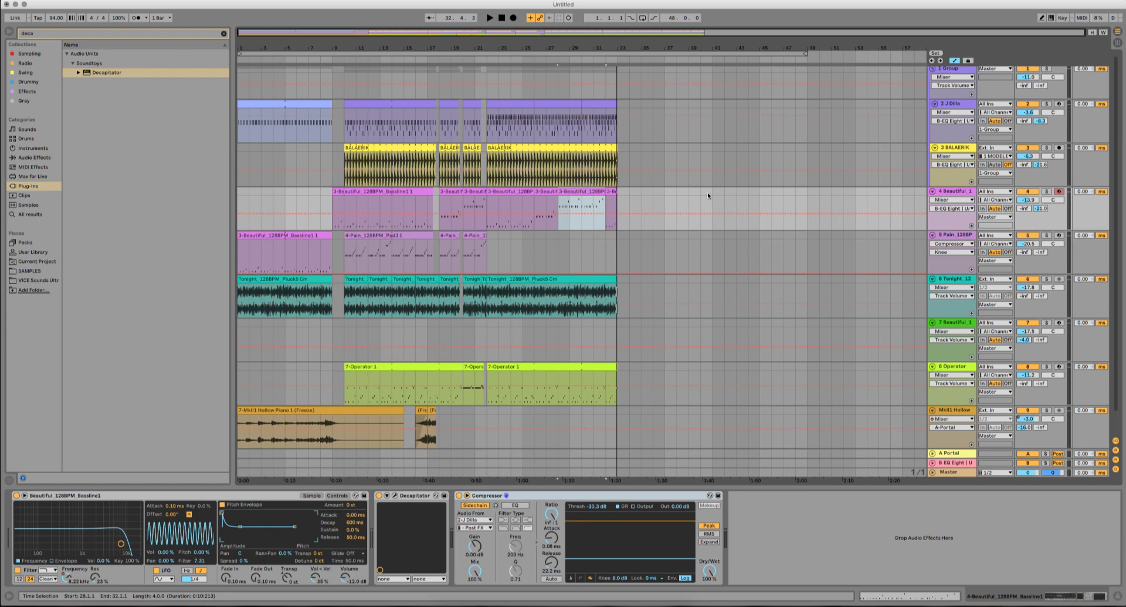
# Step: Switch to the browser, look through the Ultra Progressive House Vol.1 sample list, and return to the Ableton Live arrangement
pyautogui.click(471, 602)
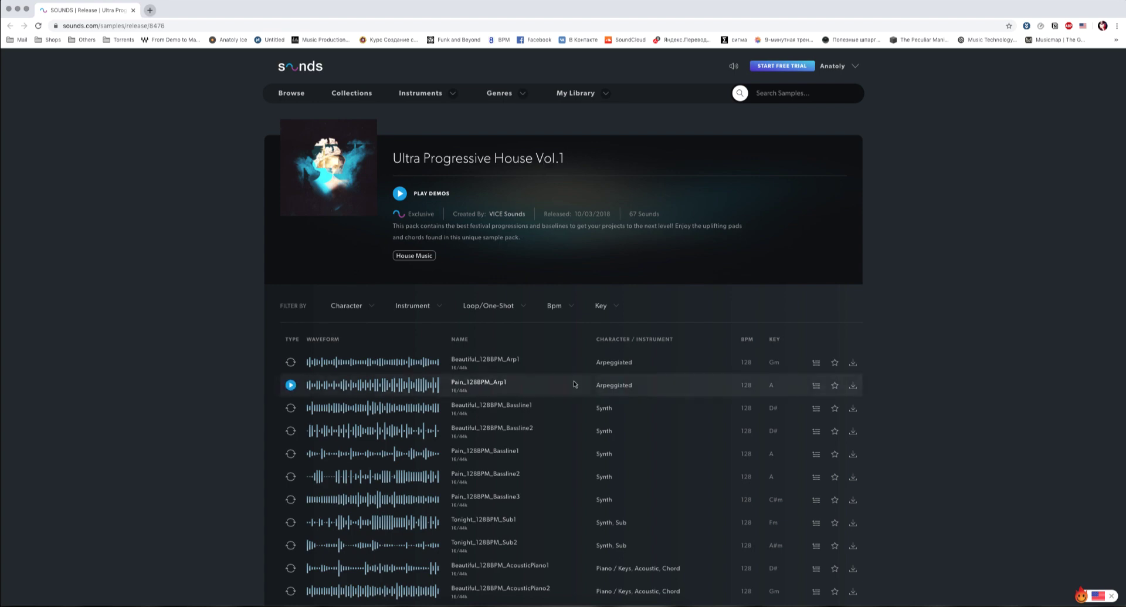
pyautogui.scroll(-10, 477, 456)
pyautogui.scroll(-3, 484, 458)
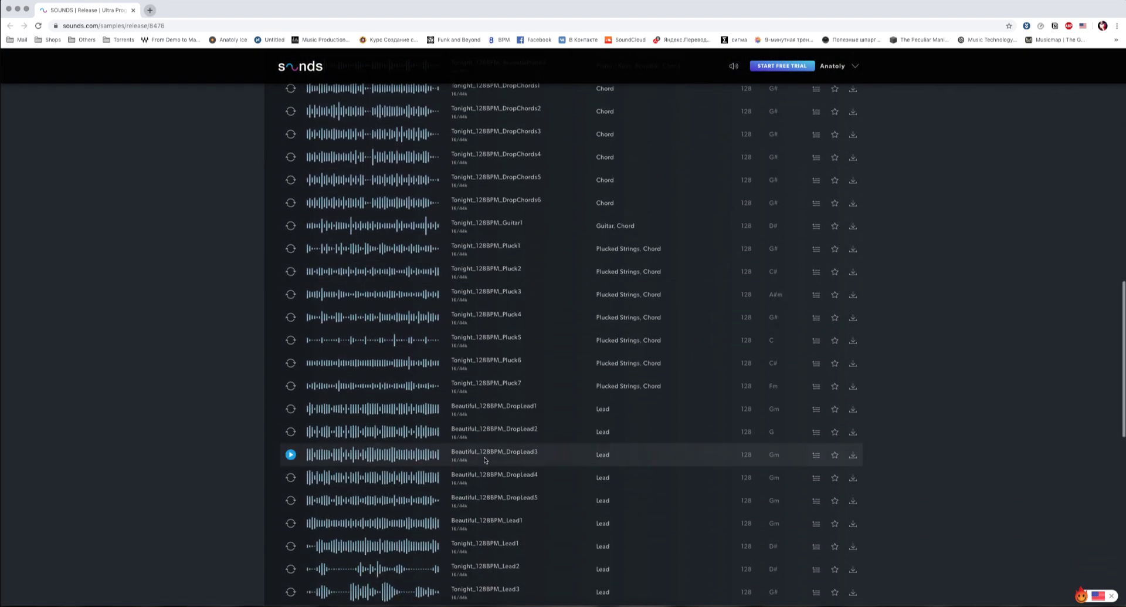
pyautogui.click(531, 602)
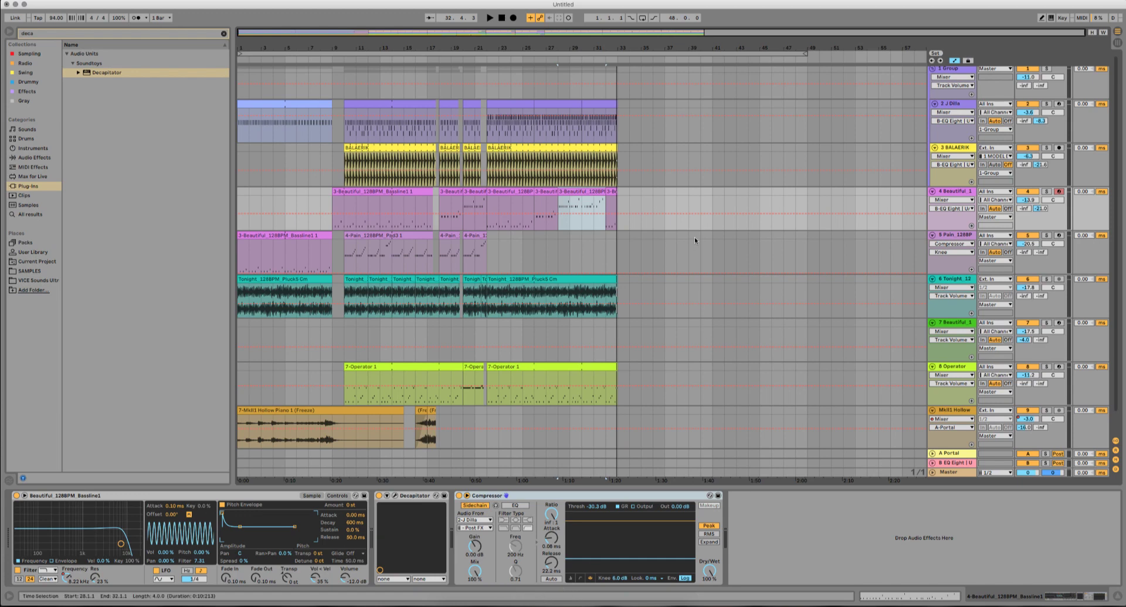
pyautogui.scroll(1, 711, 266)
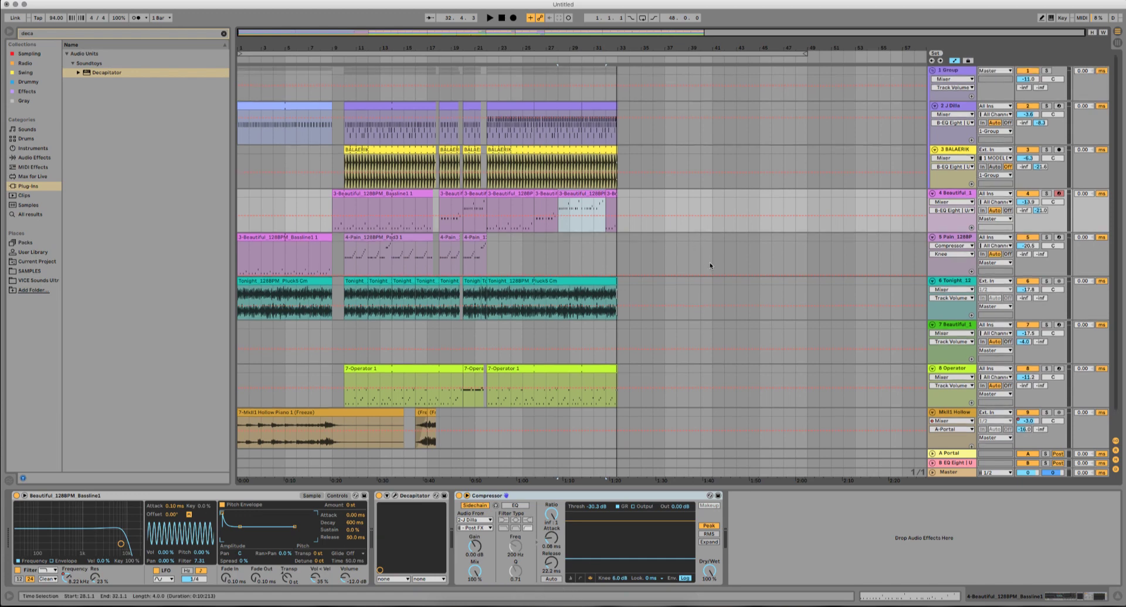